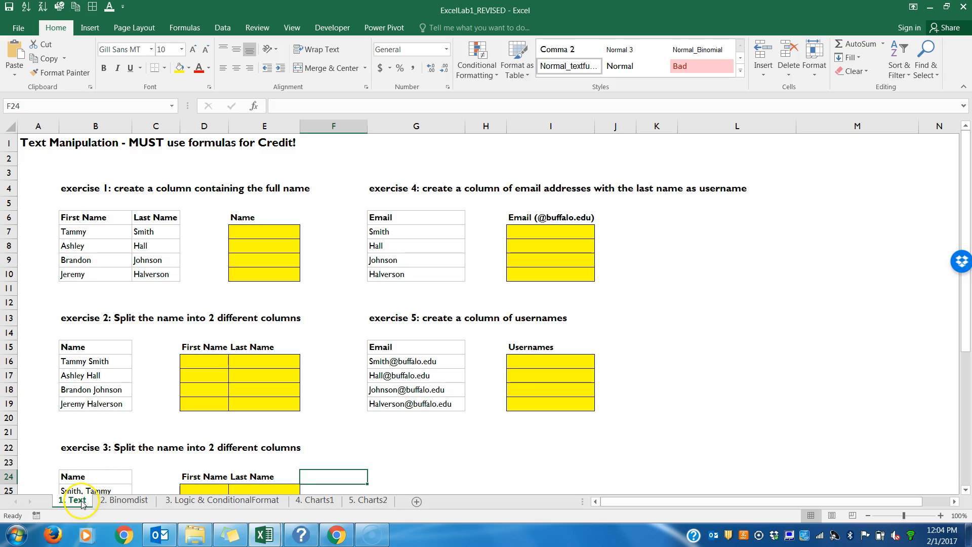
Step: Browse through each worksheet in the workbook and return to the Text sheet
click(113, 501)
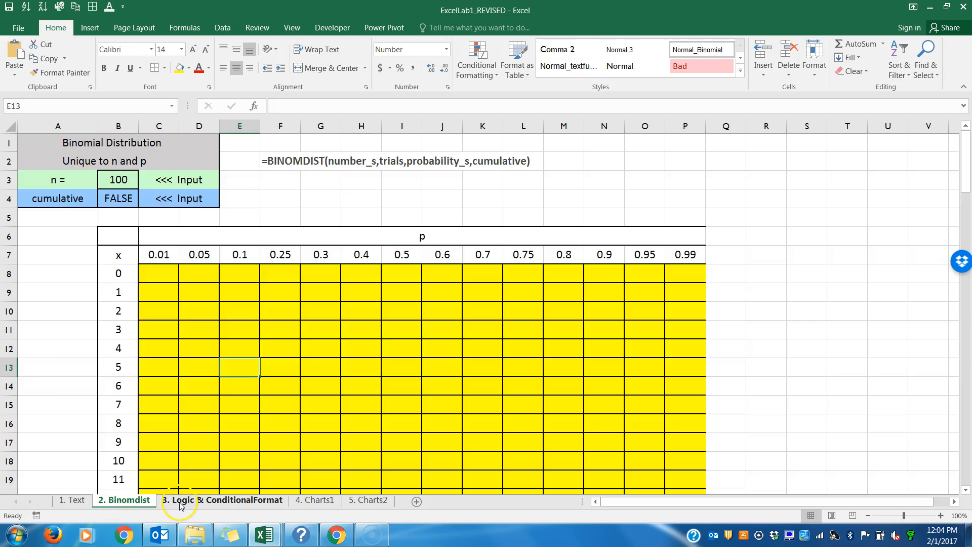
click(223, 500)
click(315, 501)
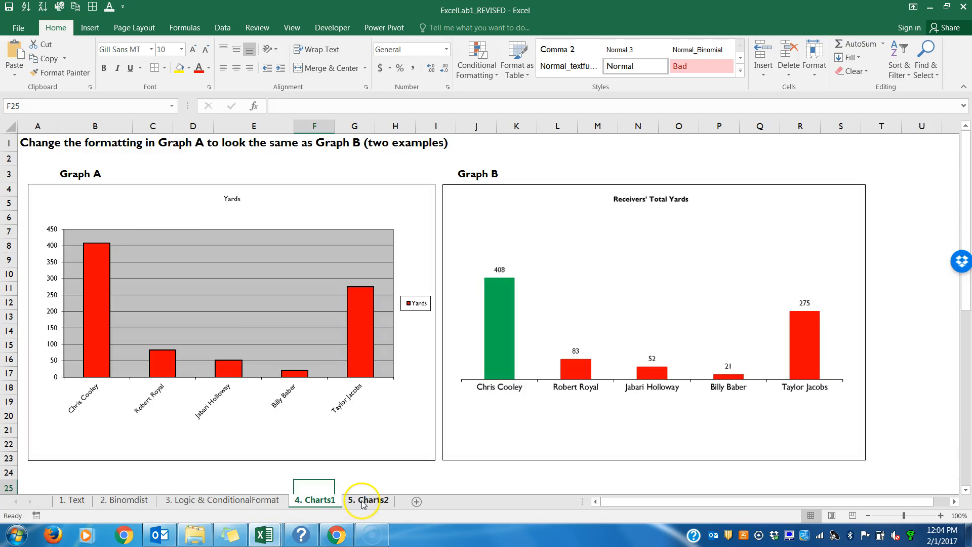
click(360, 501)
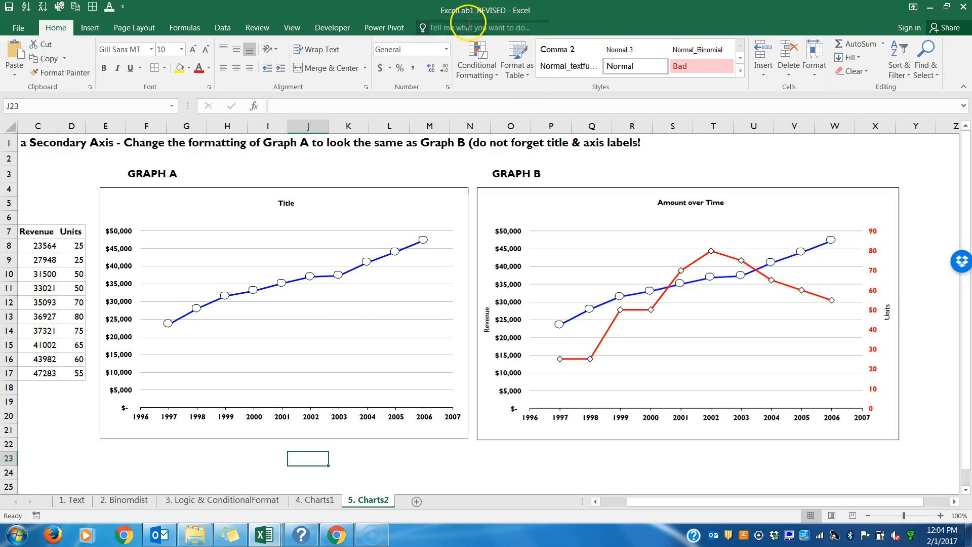
click(69, 503)
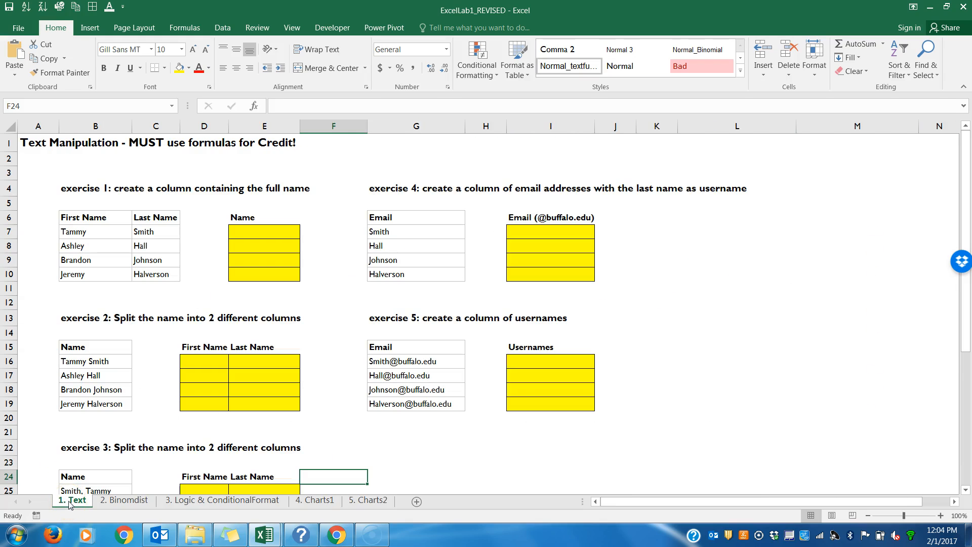
Step: Rename the first sheet tab as 1. Text
click(106, 501)
mouse_move(78, 504)
mouse_down()
mouse_move(167, 501)
mouse_move(54, 500)
mouse_move(69, 502)
mouse_up()
right_click(69, 504)
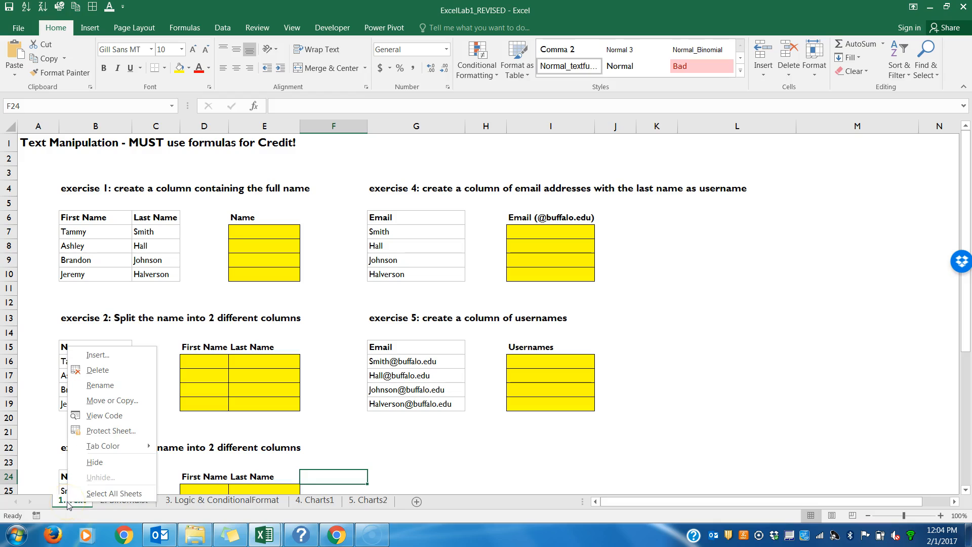
click(97, 384)
key(BackSpace)
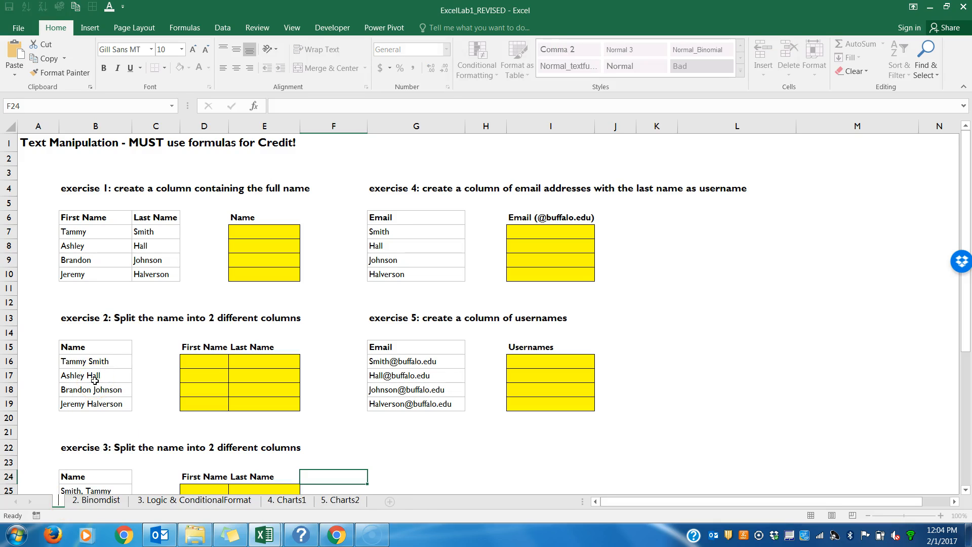
text(1. Text)
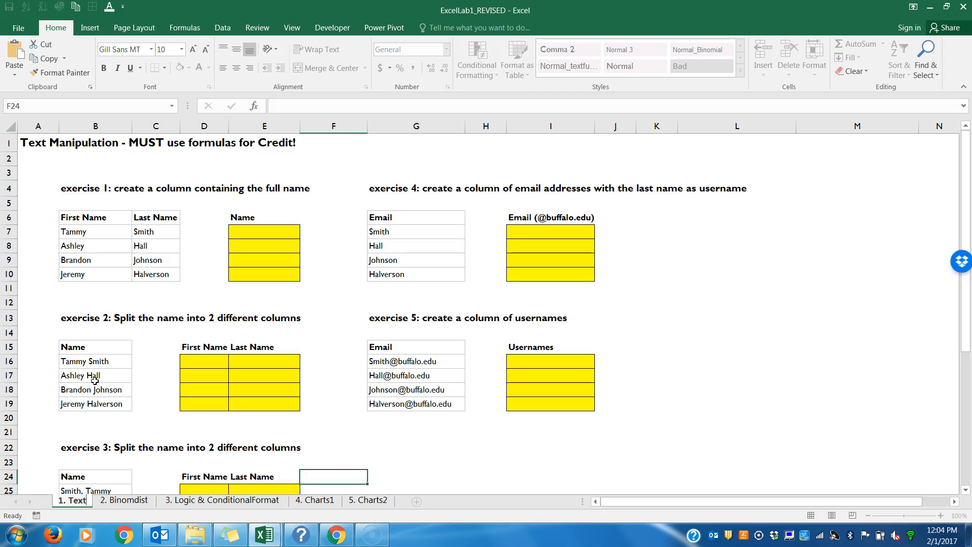
click(82, 503)
Step: Set the 1. Text sheet tab colour to green
click(137, 460)
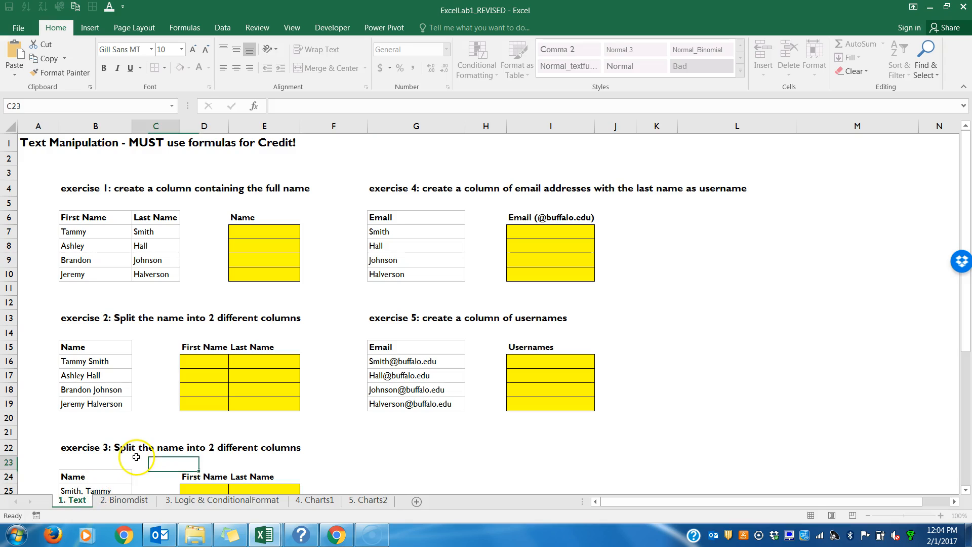
right_click(78, 503)
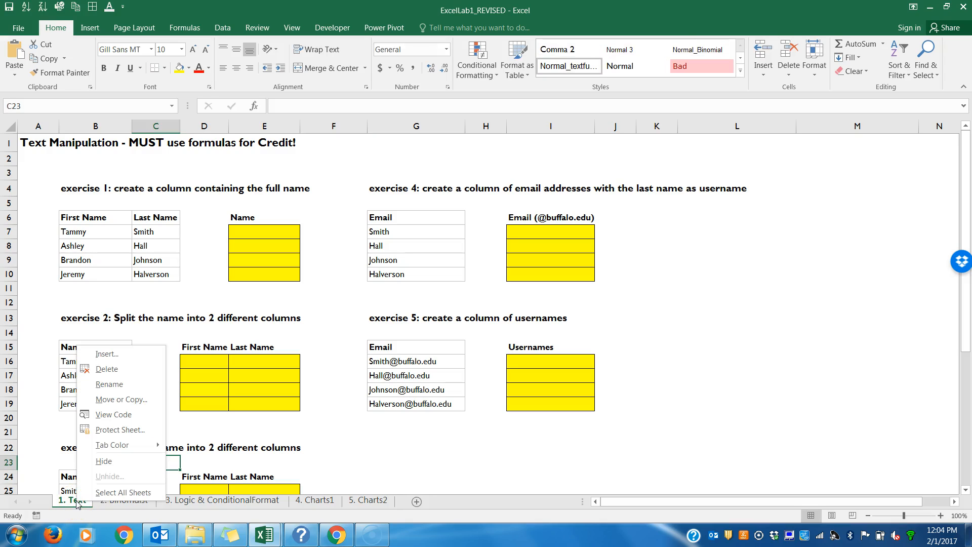
click(112, 444)
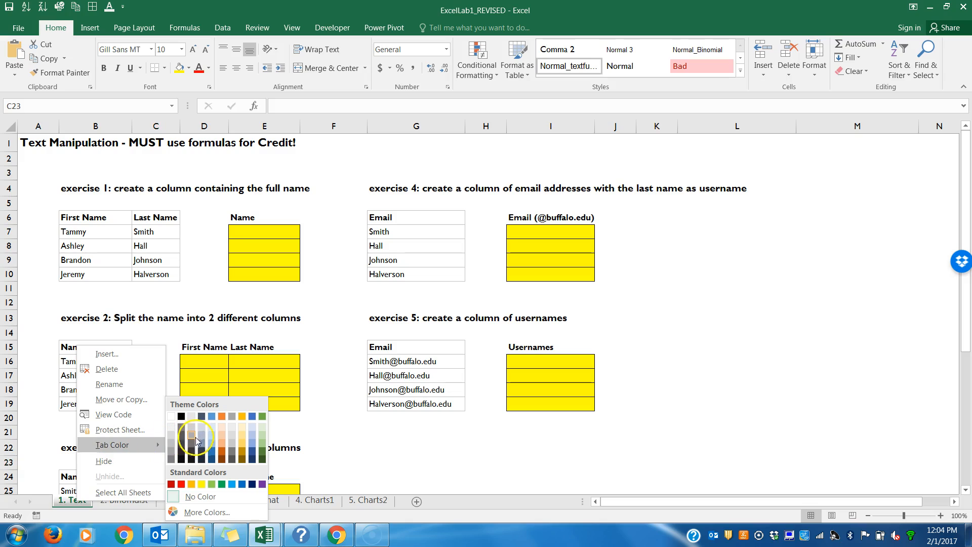
click(224, 483)
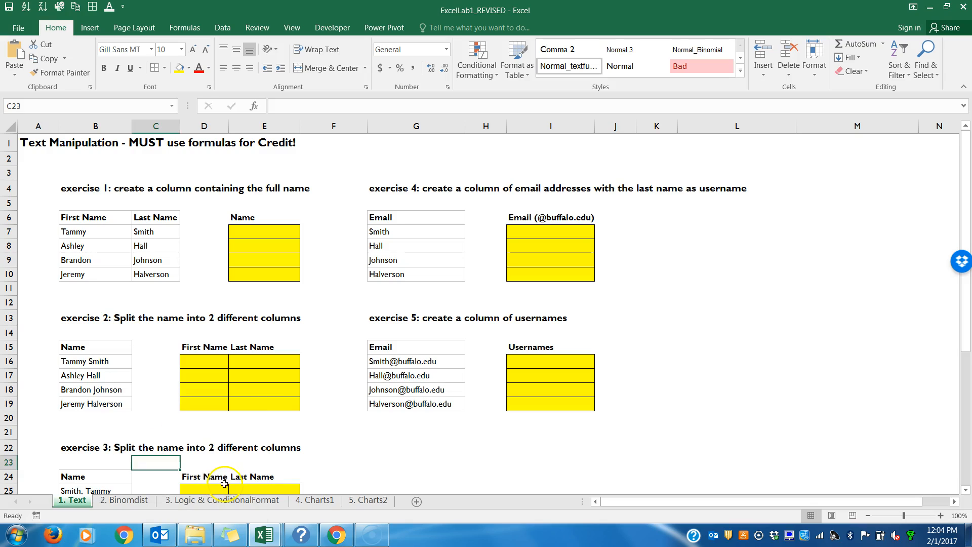
click(335, 461)
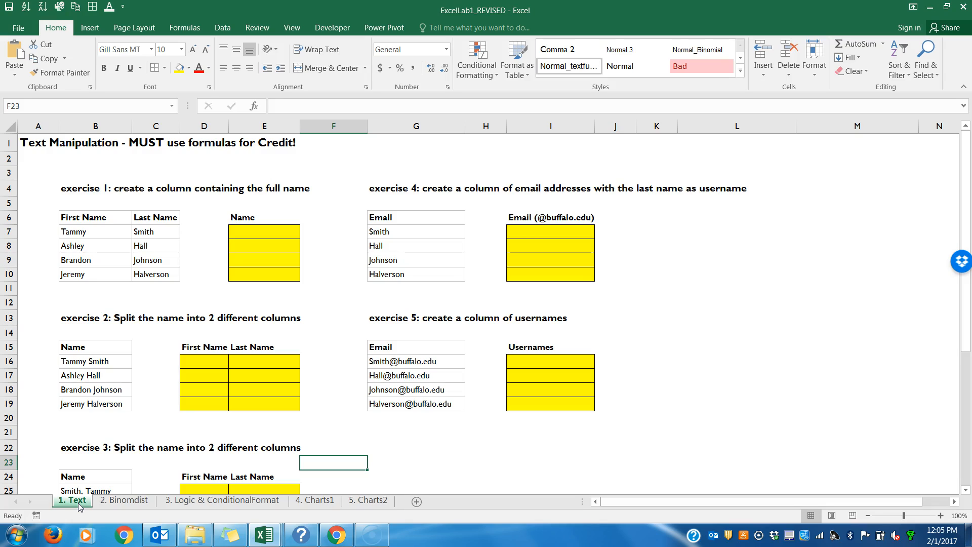
Step: Duplicate the 1. Text sheet by dragging its tab, then delete the 1. Text (2) copy
drag(78, 502, 167, 498)
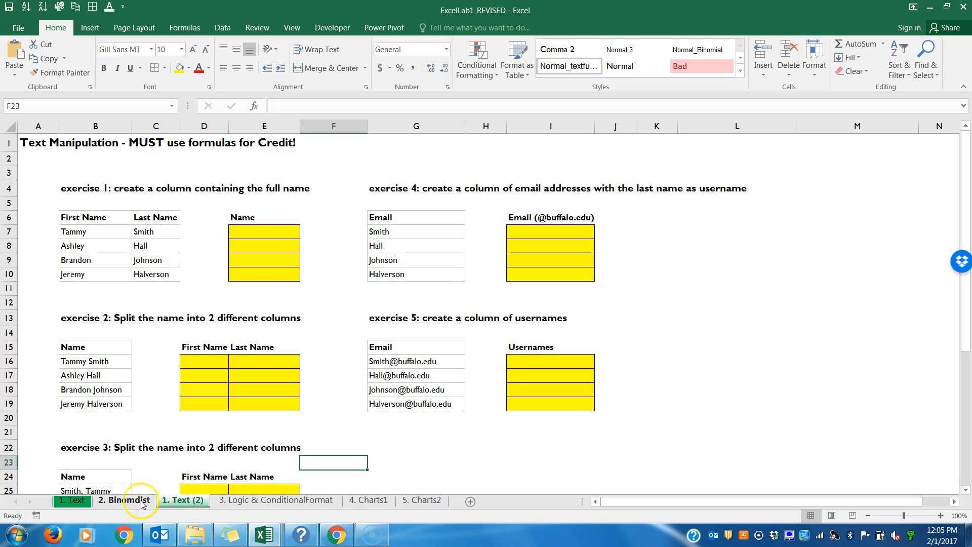
right_click(175, 505)
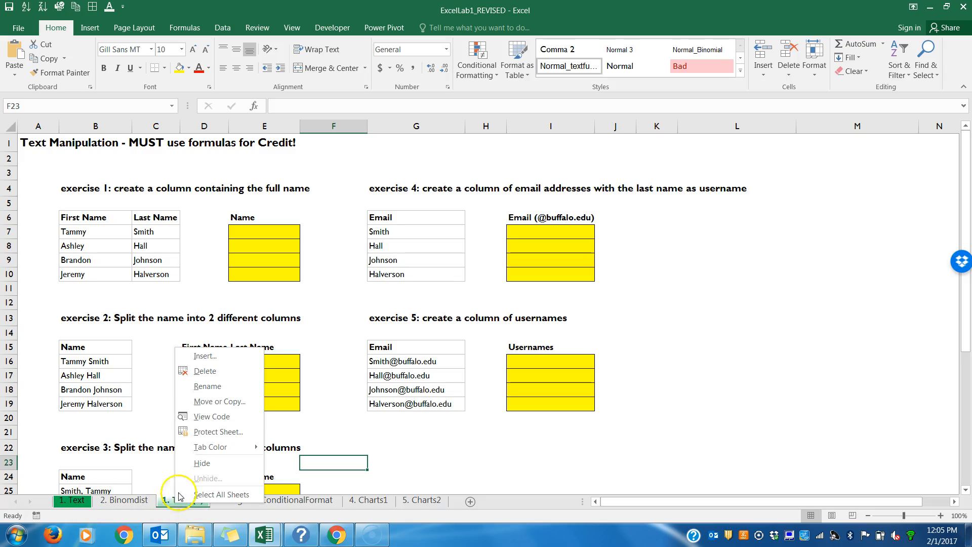
click(207, 370)
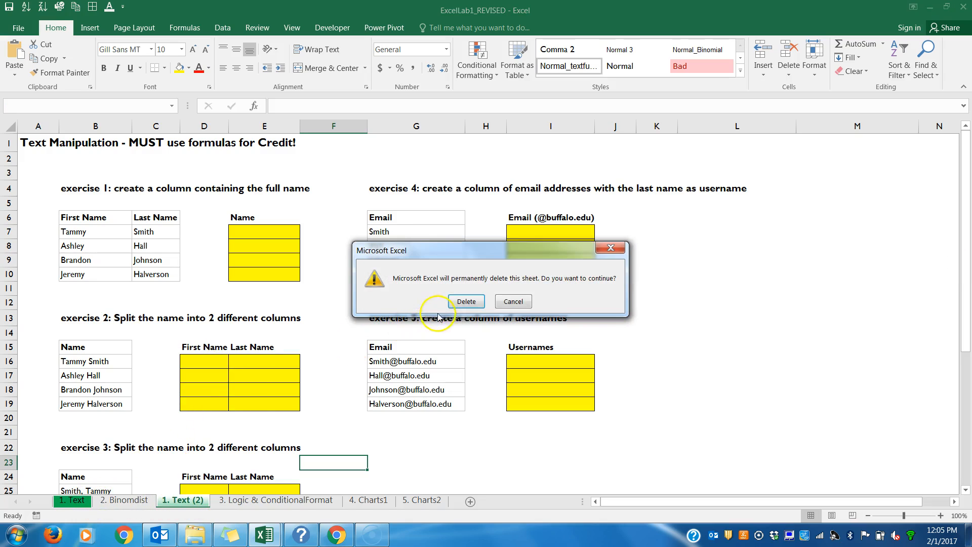
click(466, 302)
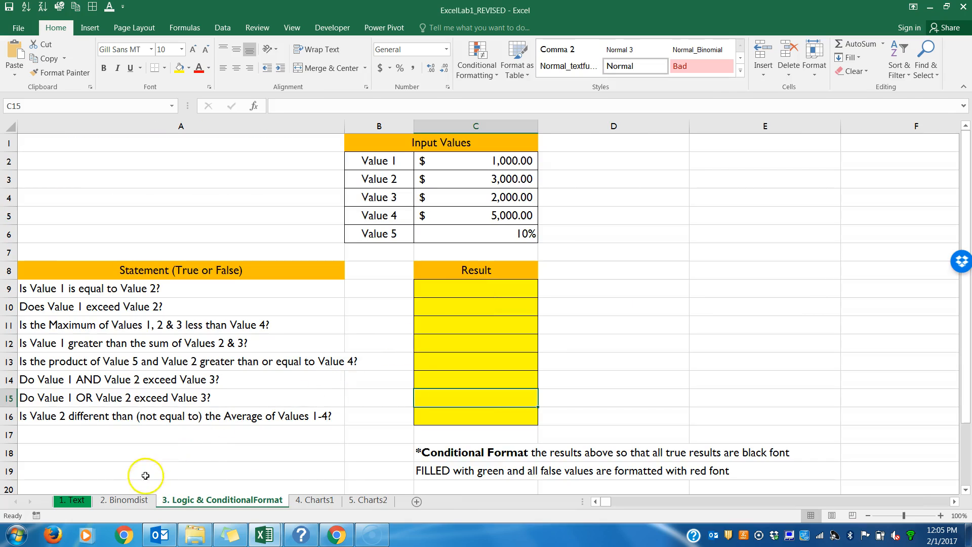
Step: Remove the tab colour from the 1. Text sheet
click(77, 500)
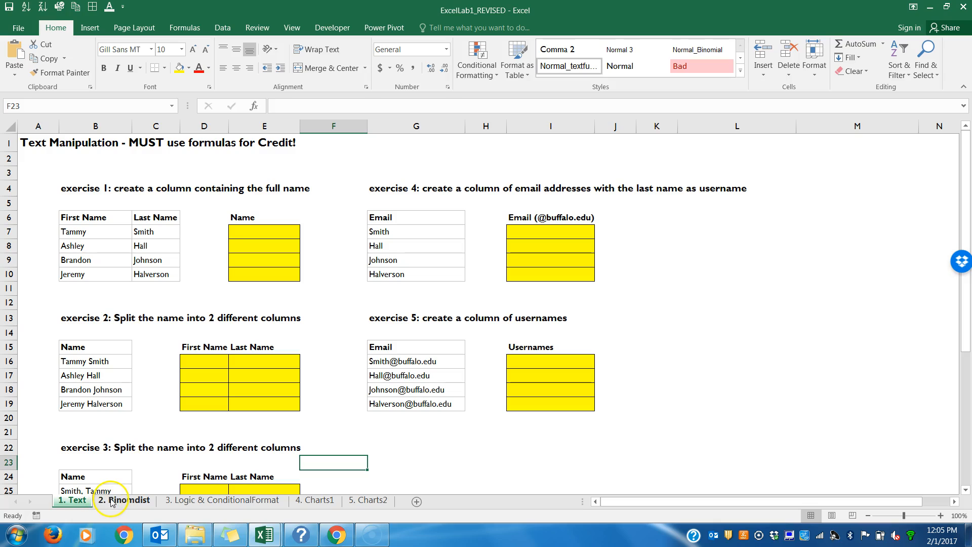
right_click(76, 502)
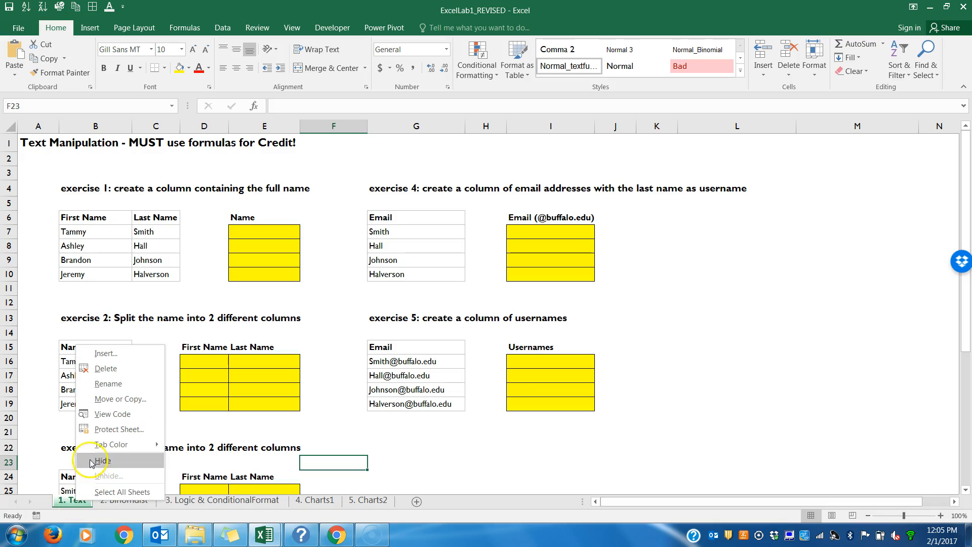
mouse_move(101, 445)
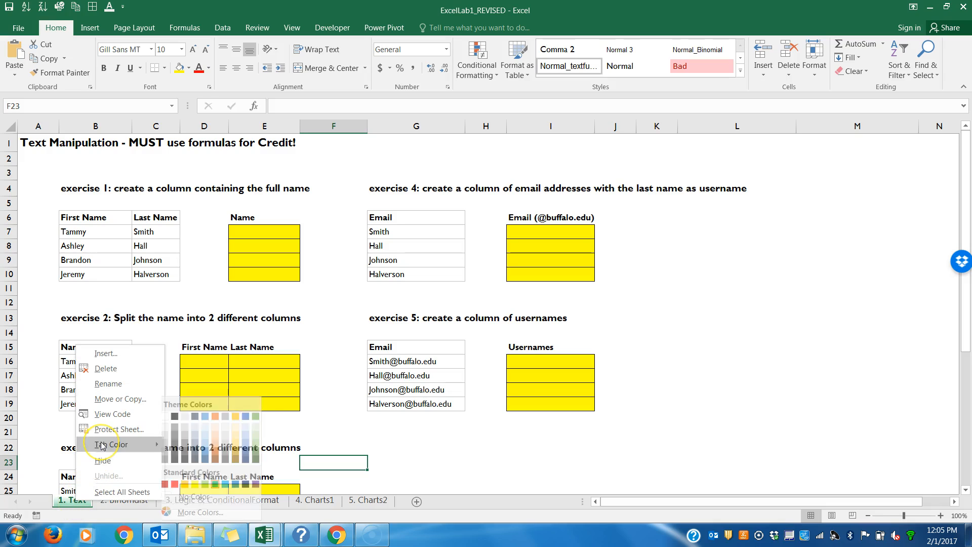
click(186, 498)
Step: Examine the exercise data and yellow answer ranges on the Text sheet
click(145, 245)
click(215, 248)
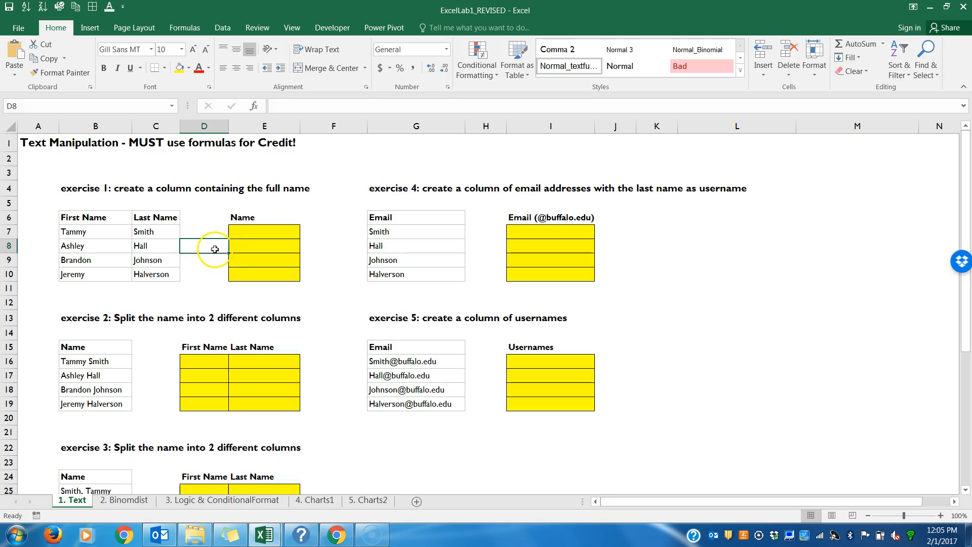
mouse_move(215, 247)
mouse_down()
mouse_move(249, 246)
mouse_move(246, 229)
mouse_move(250, 268)
mouse_up()
drag(539, 231, 551, 274)
drag(529, 360, 527, 400)
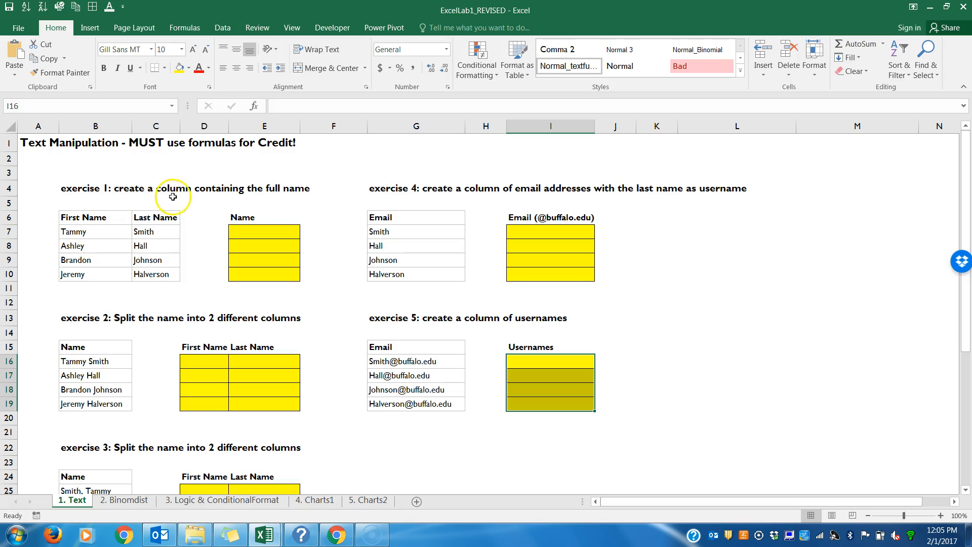
click(256, 230)
click(104, 236)
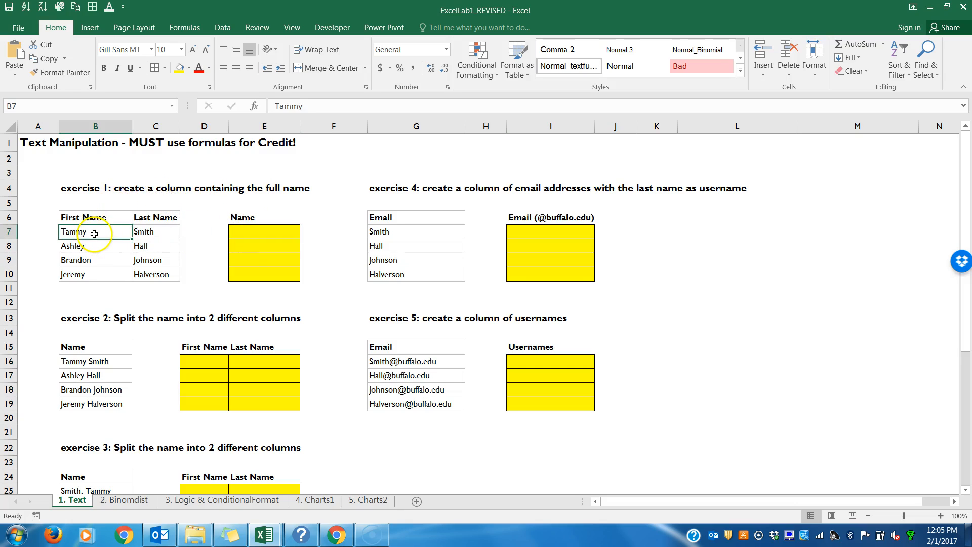
click(256, 234)
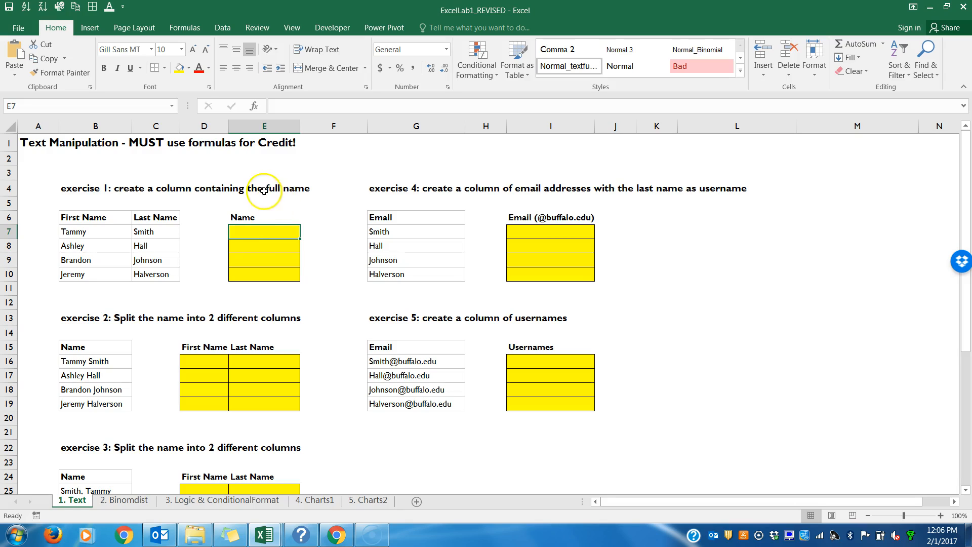
Step: Enter the note FOLLOW MY FORMULAS EXACTLY FOR FULL CREDIT! in cell E2
click(267, 159)
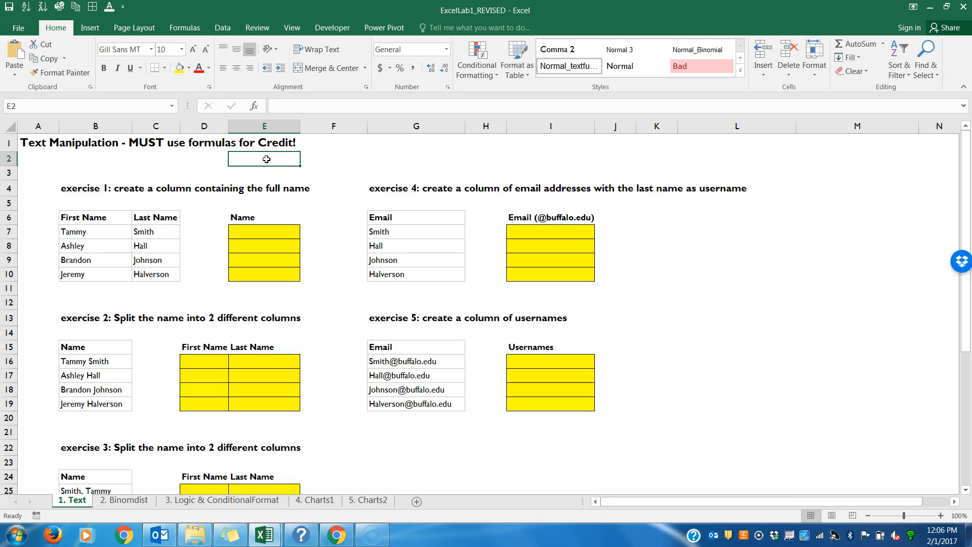
text(FOLLOW)
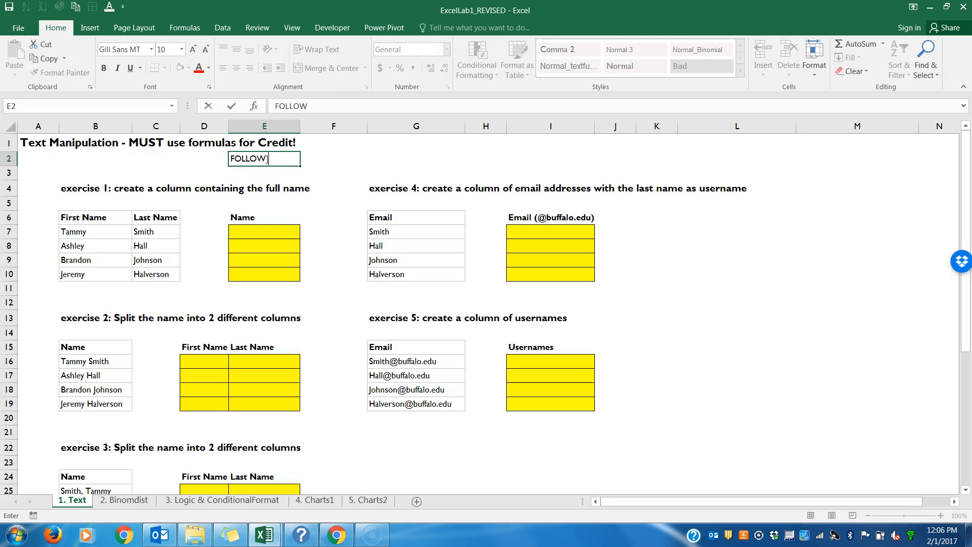
text( MY FORMUL)
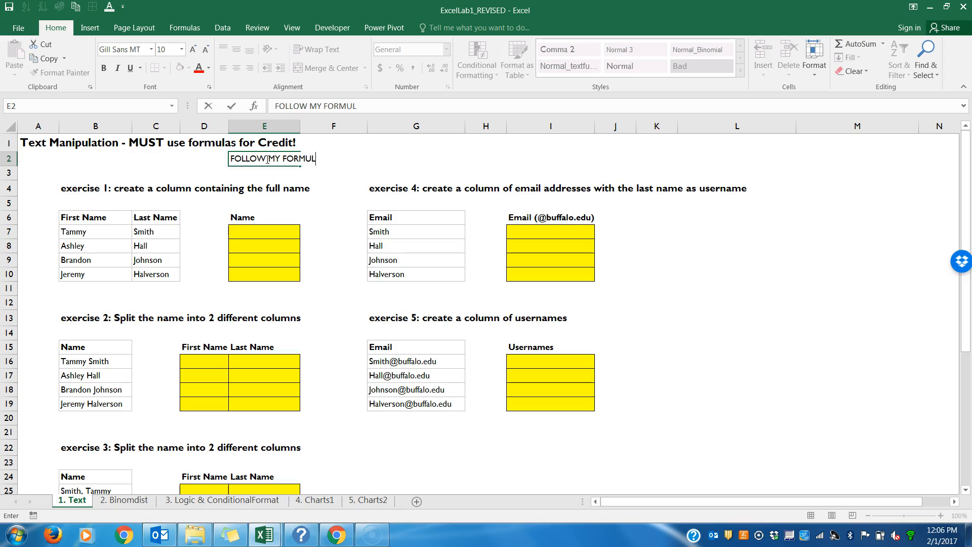
text(AS EXACTLY)
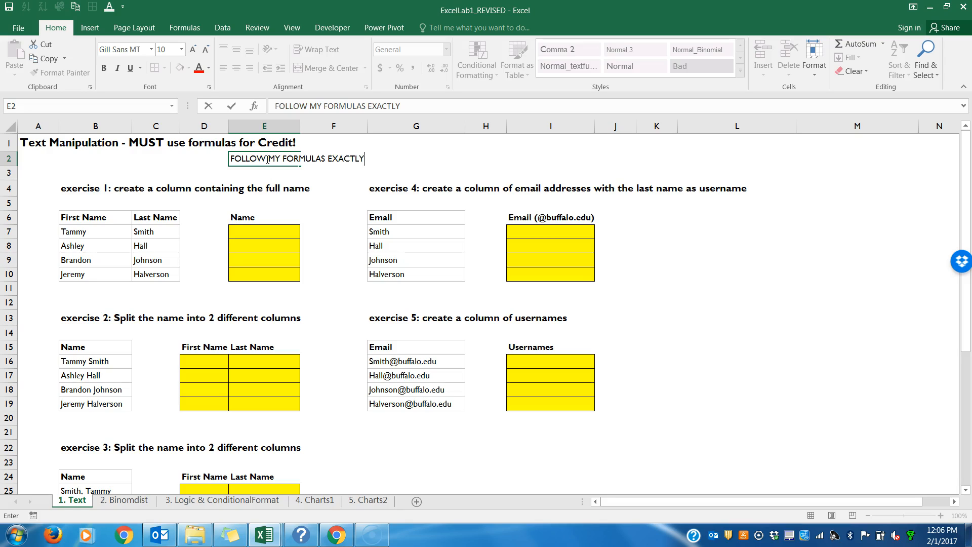
text( FOR FULL CREDIT!)
key(Return)
Step: Make the note in E2 bold and fill E2:G2 with red
click(265, 157)
drag(265, 157, 436, 158)
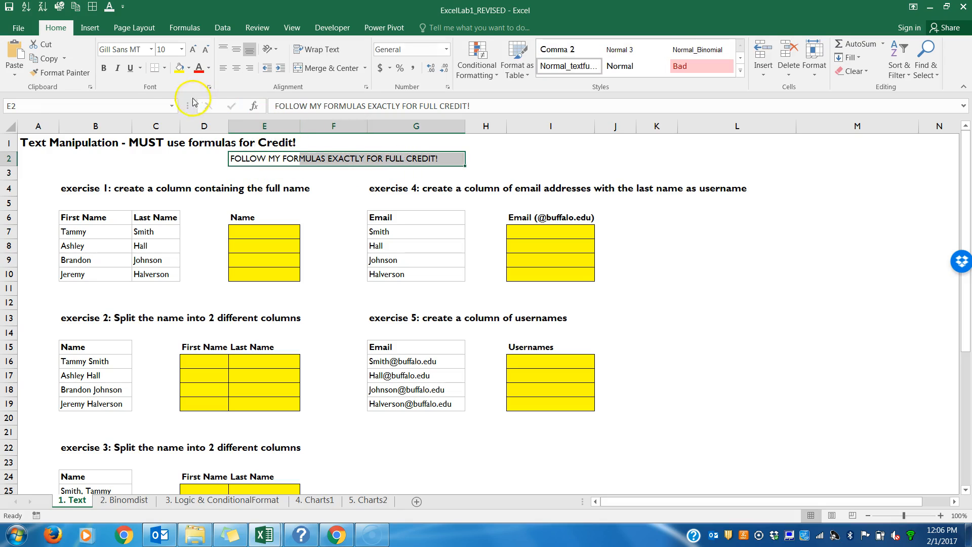
click(104, 67)
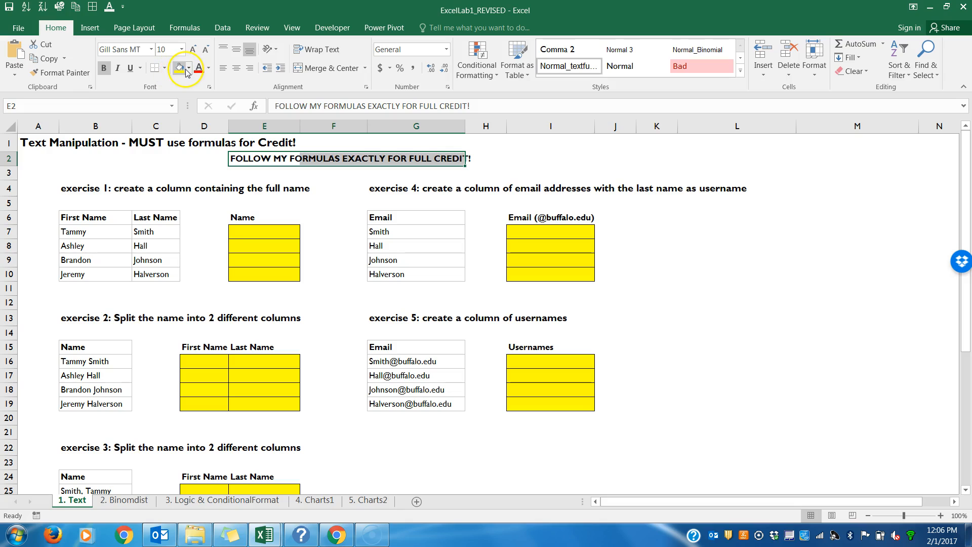
click(180, 69)
click(188, 68)
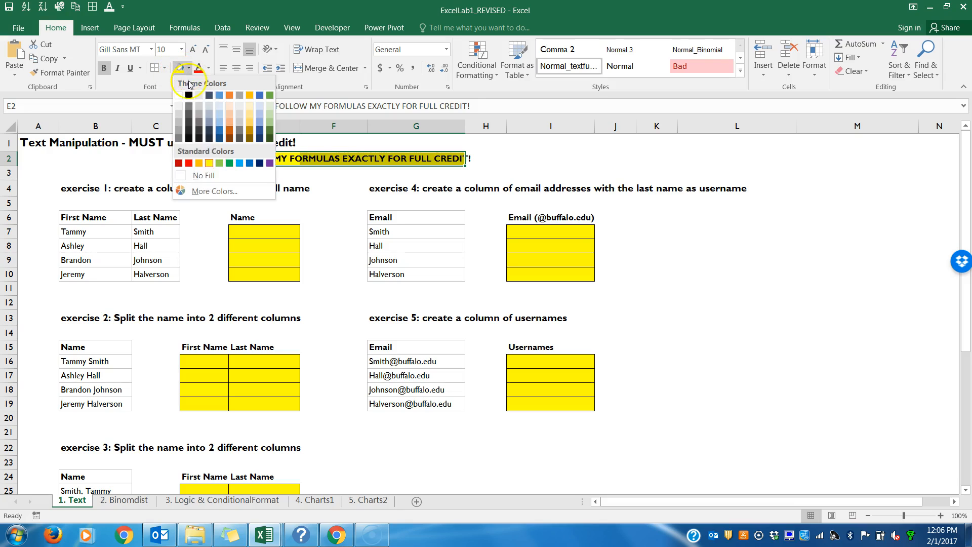
click(190, 167)
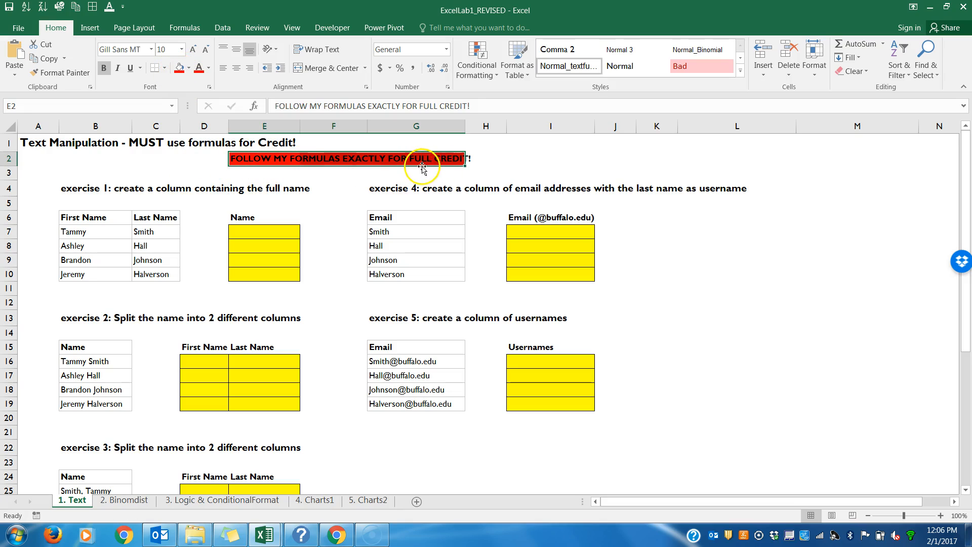
click(492, 167)
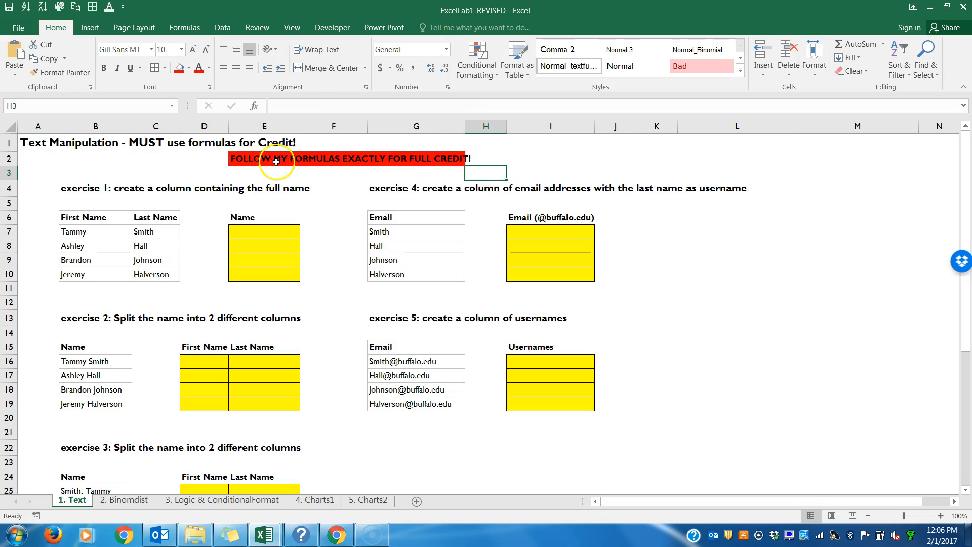
click(256, 161)
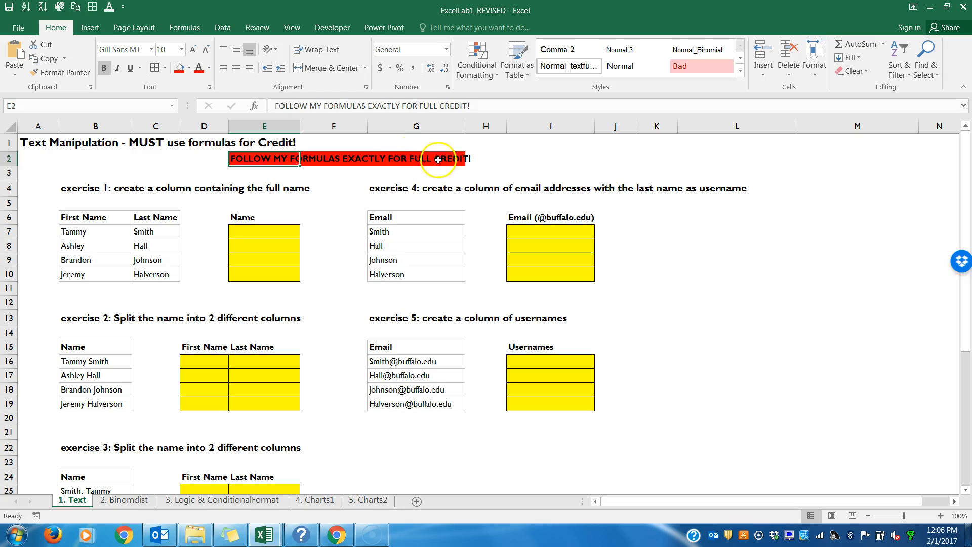
click(494, 158)
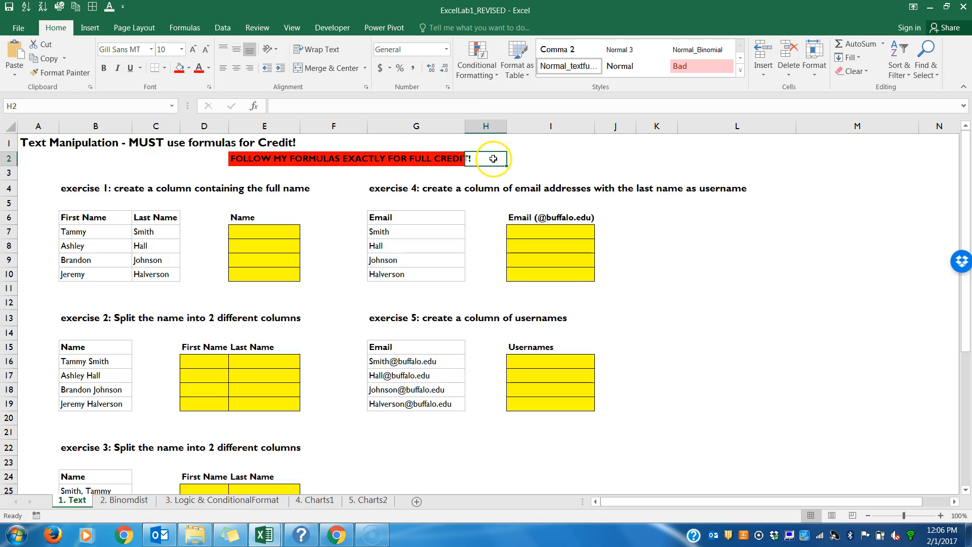
Step: Undo the bold and red fill on the note in E2 and clear the note from the cell
key(ctrl+z)
key(ctrl+z)
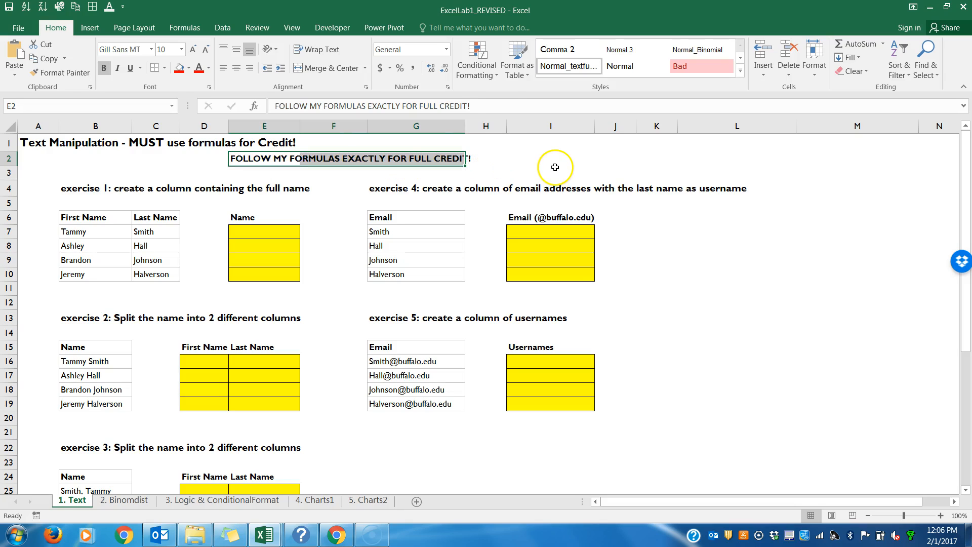
click(498, 162)
key(ctrl+z)
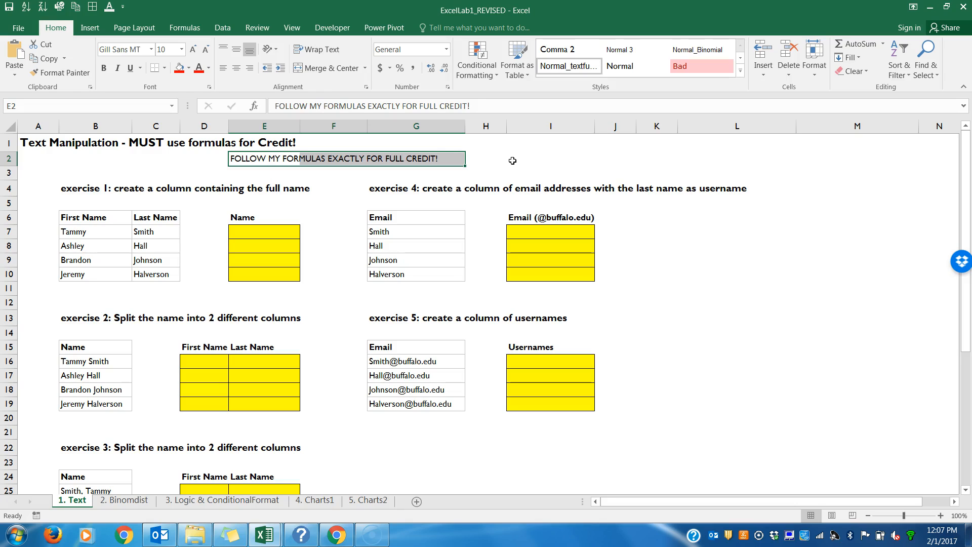
click(273, 230)
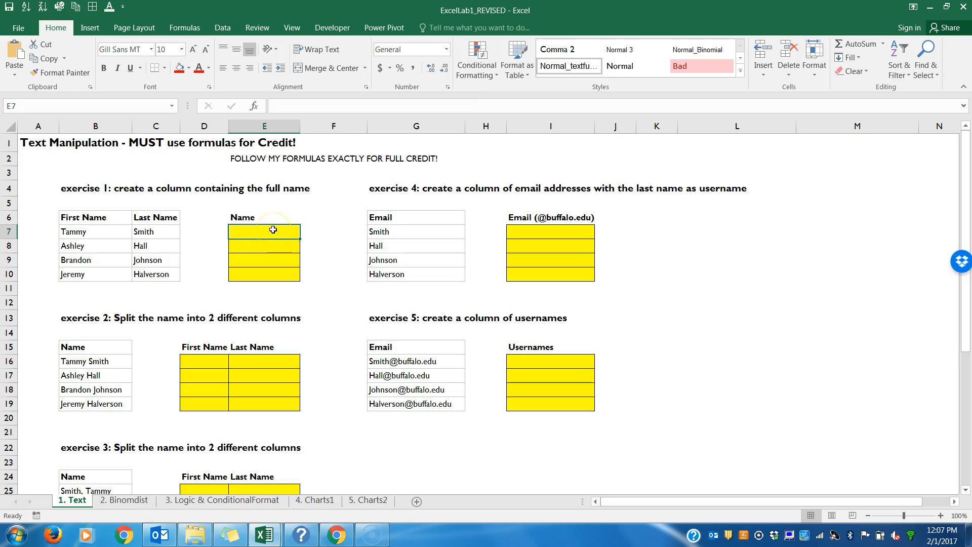
click(242, 158)
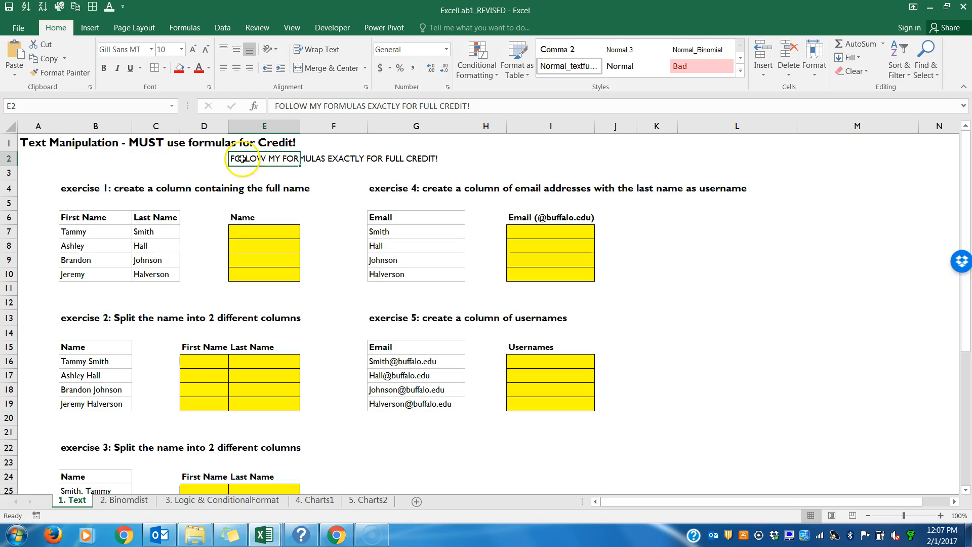
right_click(278, 158)
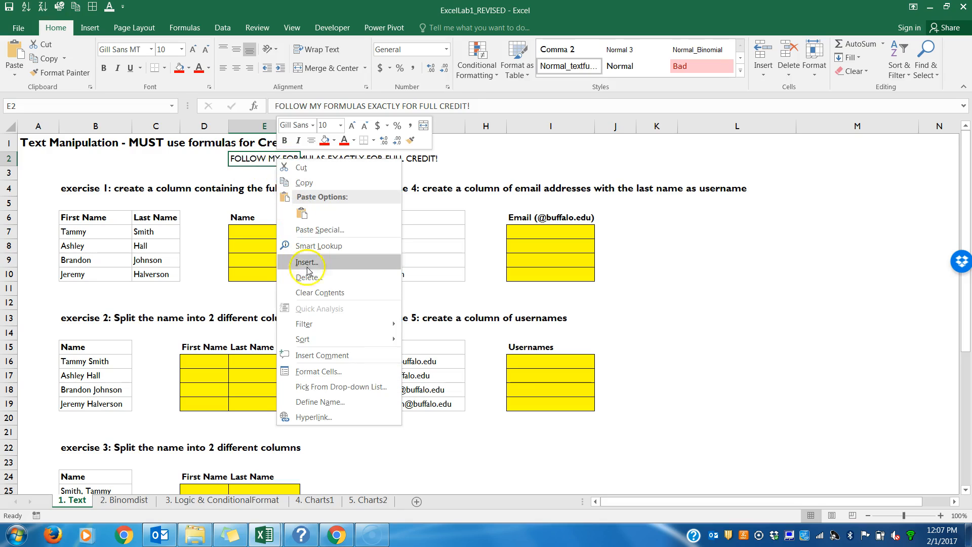
click(310, 294)
Step: Enter =CONCATENATE(B7,C7) in E7 to join the first and last name
click(259, 233)
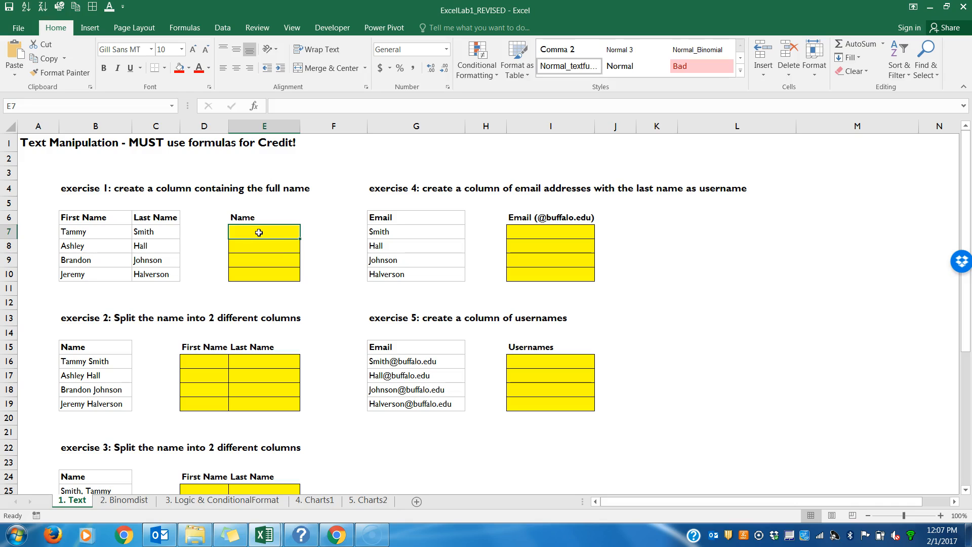
text(=)
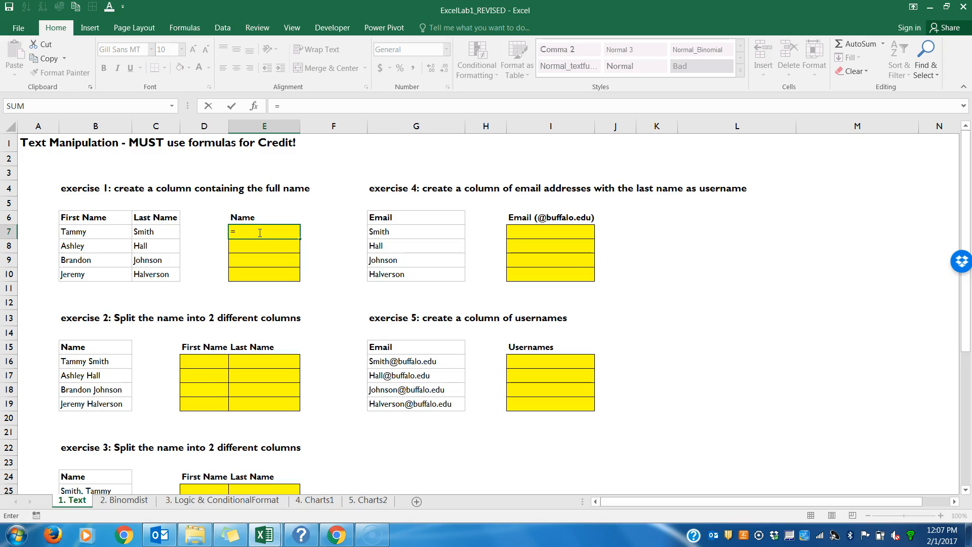
text(con)
click(263, 249)
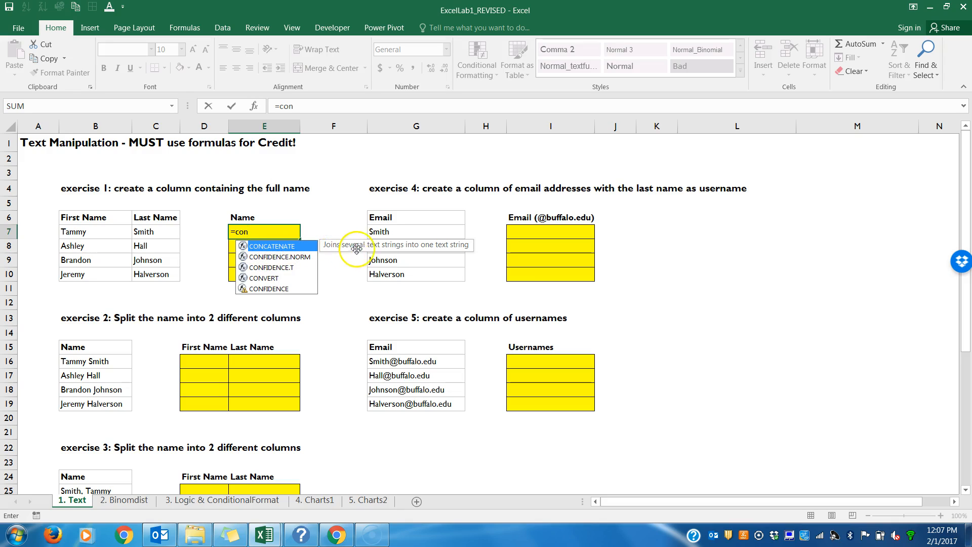
double_click(277, 249)
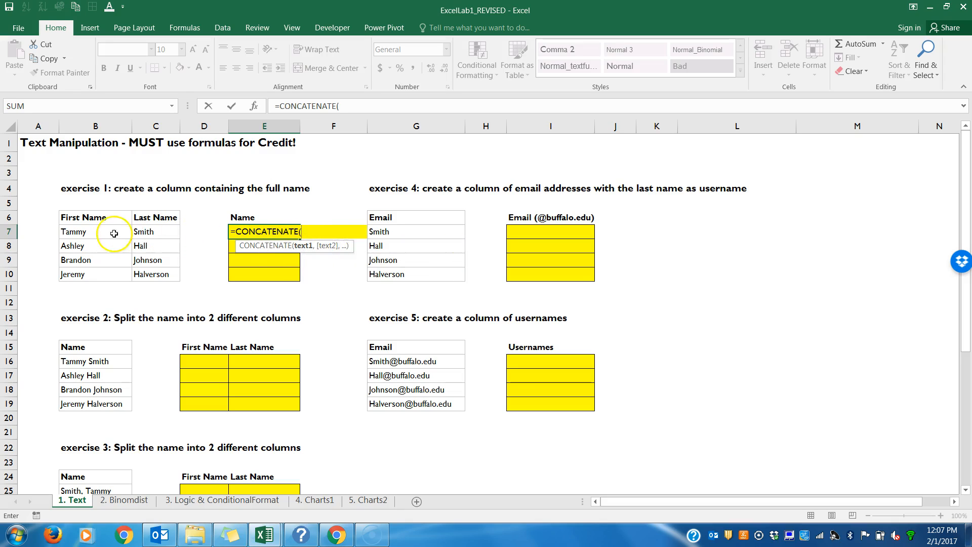
click(96, 236)
text(,)
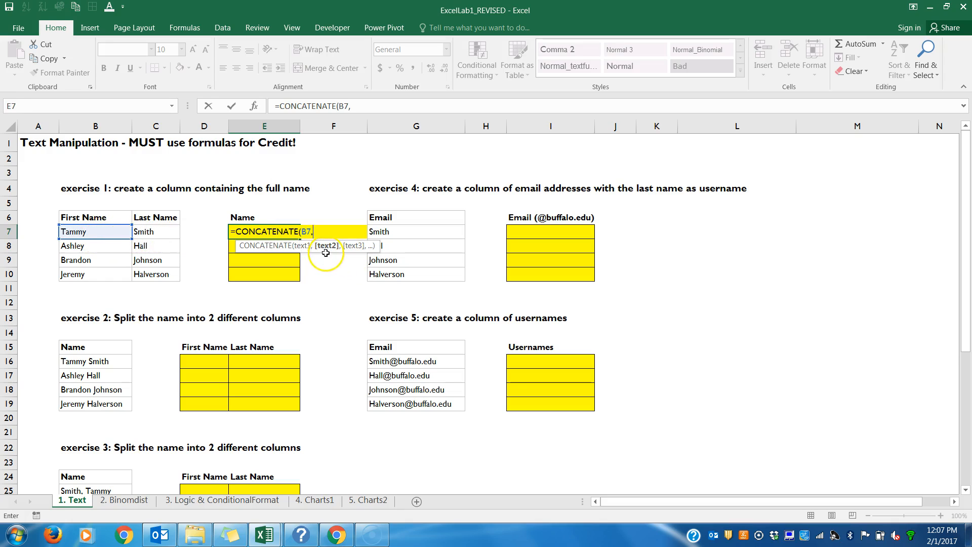
click(163, 232)
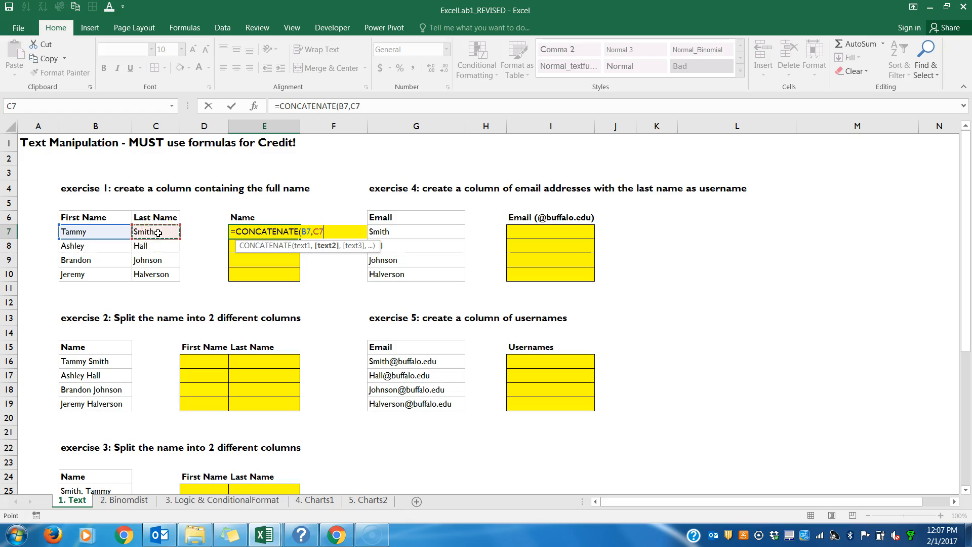
text())
key(Return)
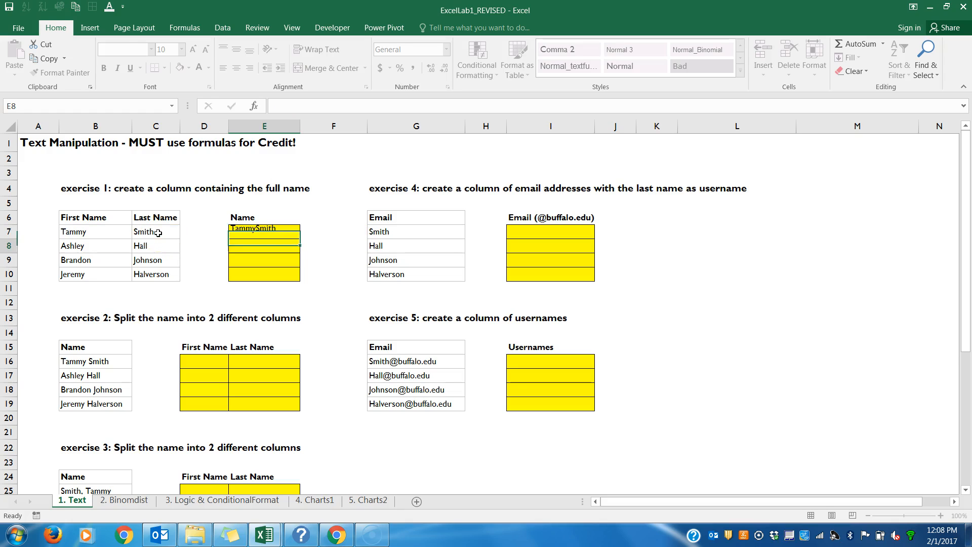
Step: Edit the E7 formula to insert a space between the names: =CONCATENATE(B7," ",C7)
click(263, 232)
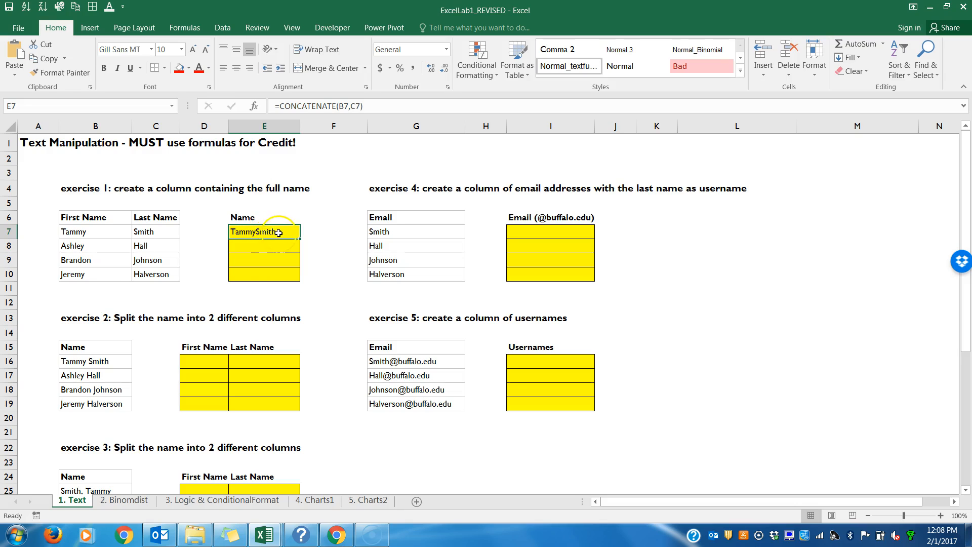
double_click(264, 232)
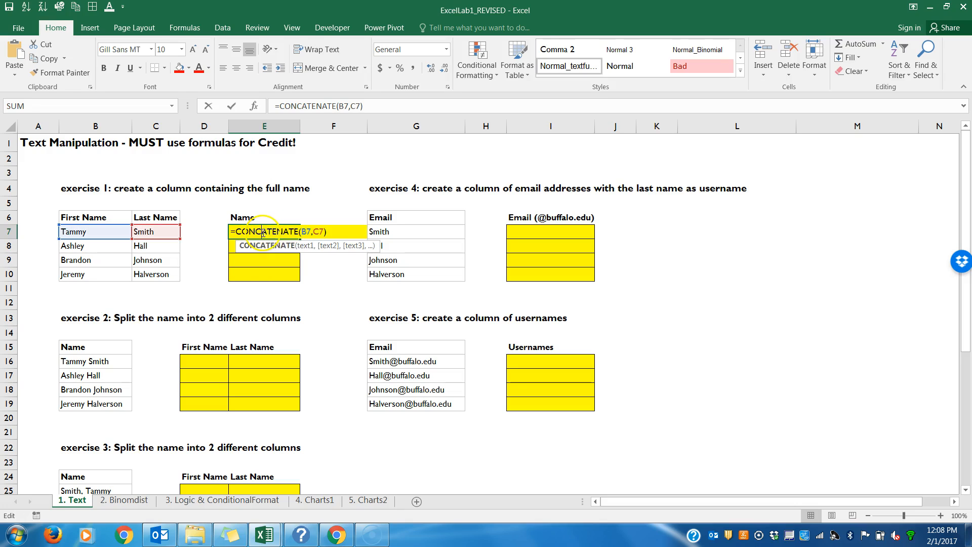
click(312, 232)
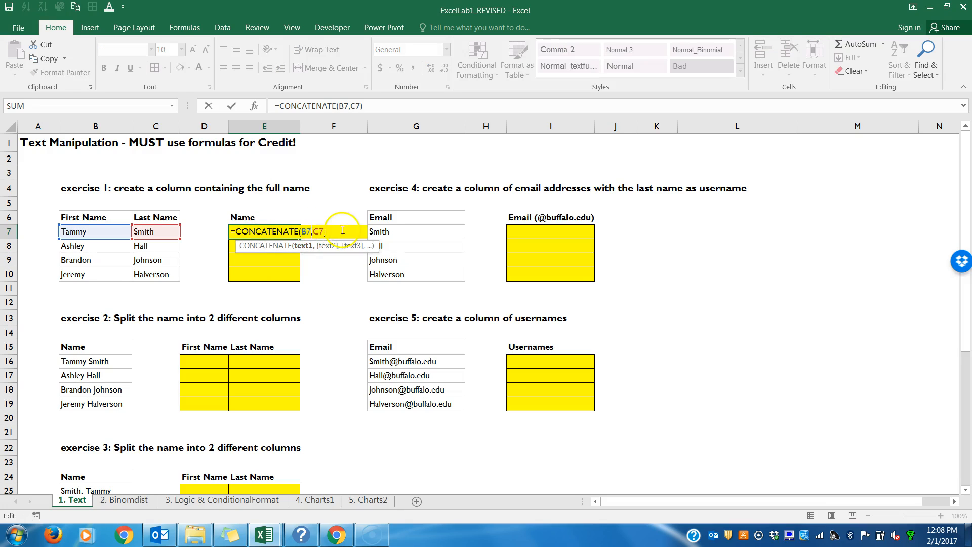
click(316, 232)
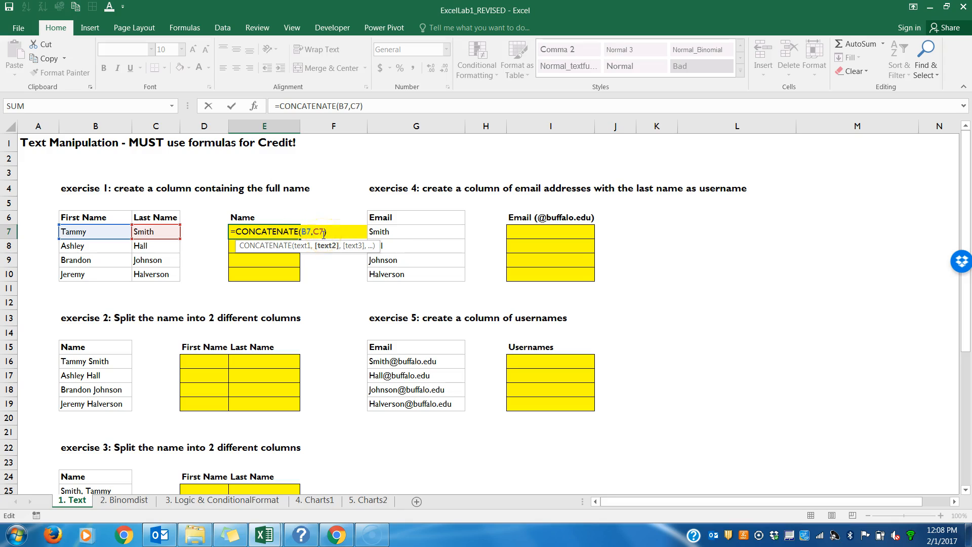
text(")
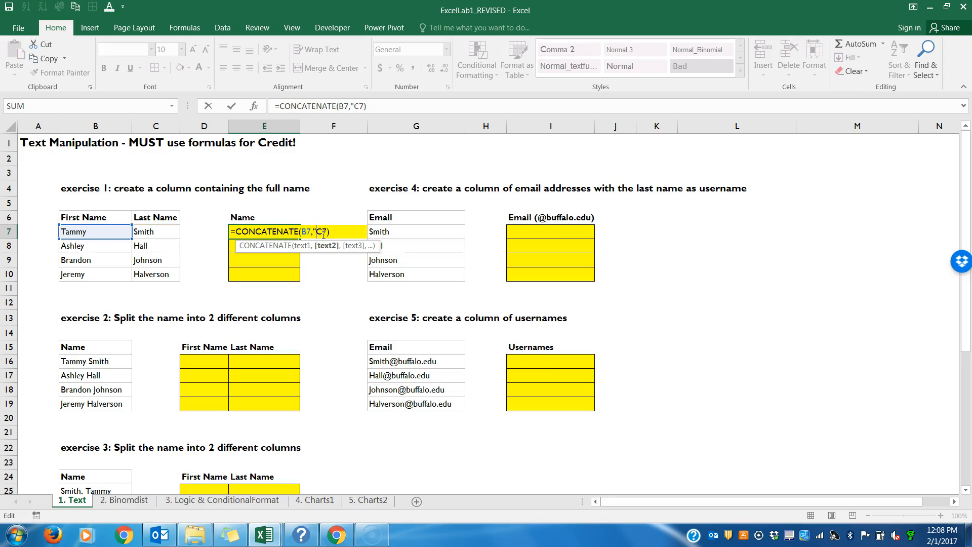
text( ",)
click(339, 232)
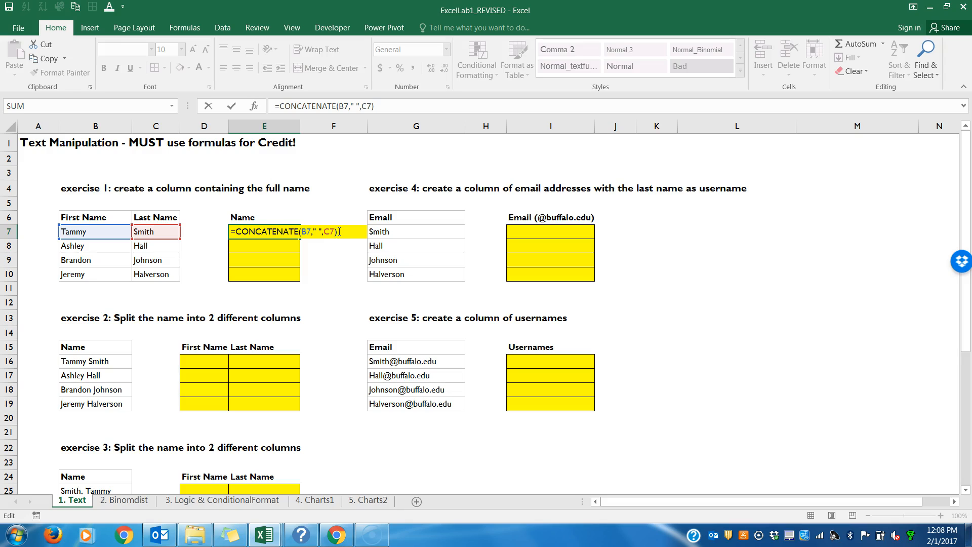
key(Return)
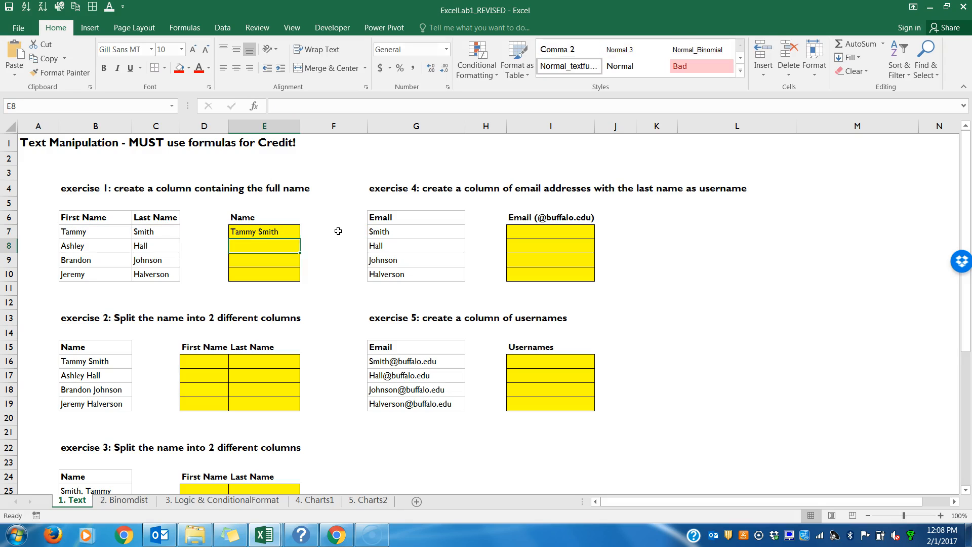
click(281, 231)
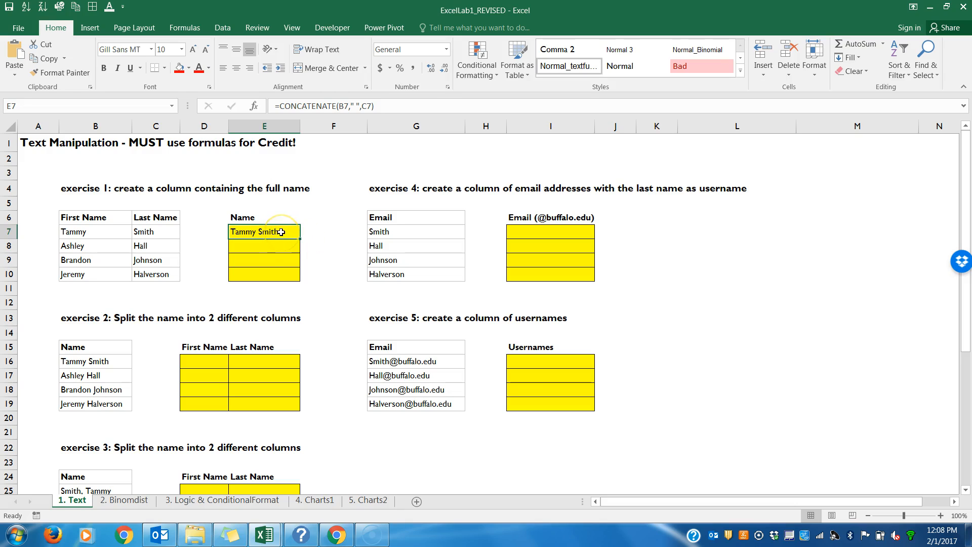
double_click(281, 231)
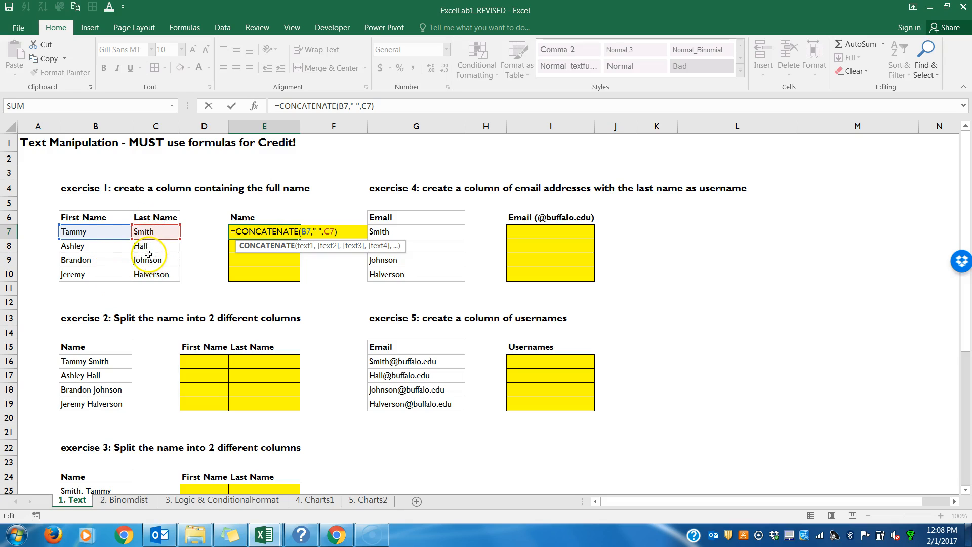
drag(110, 245, 422, 259)
key(Return)
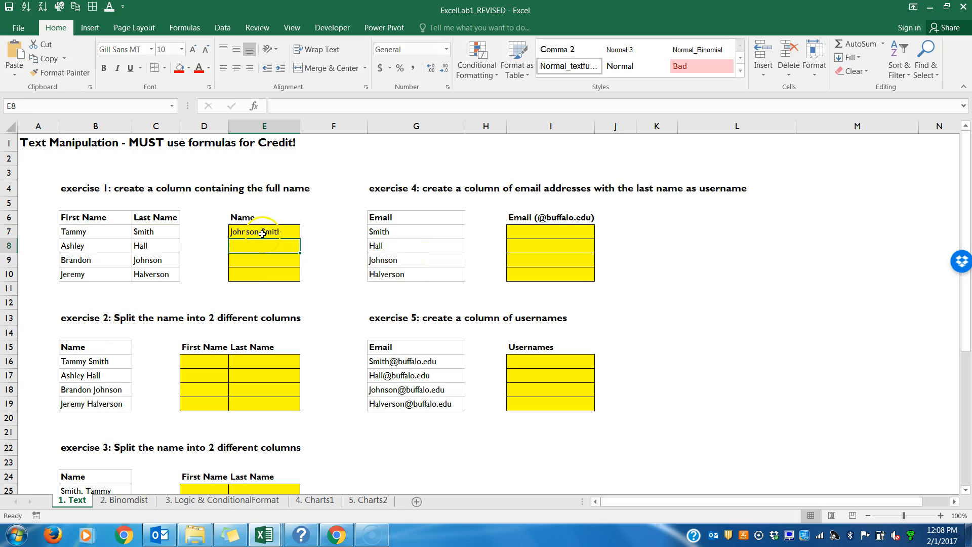
double_click(262, 232)
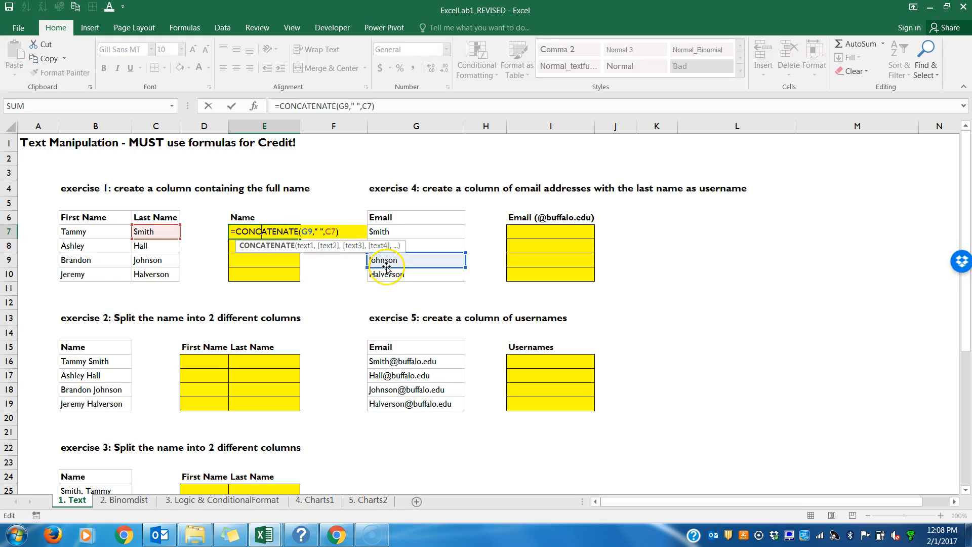
drag(386, 274, 81, 233)
key(Return)
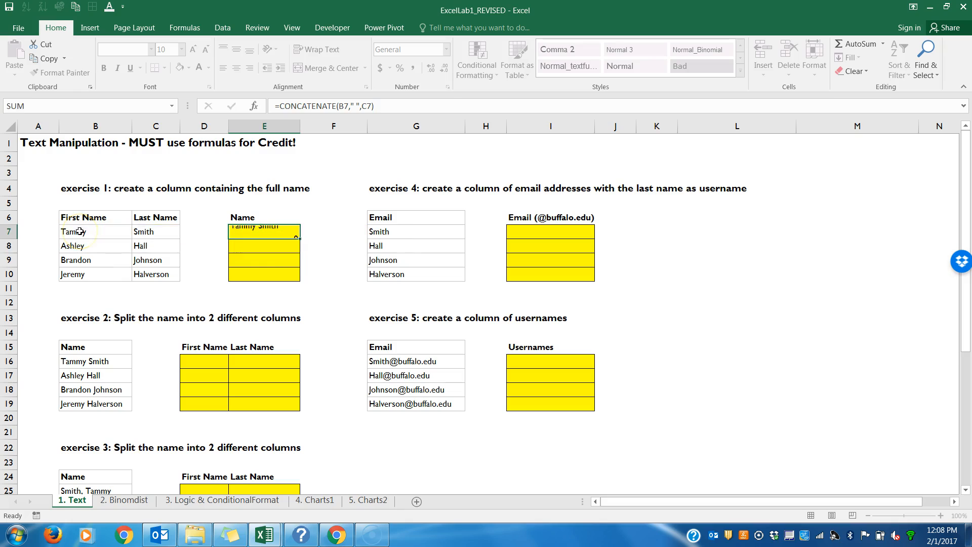
Step: Try deleting cells D7:D10 with a left shift and filling the full-name formula down column D
click(270, 227)
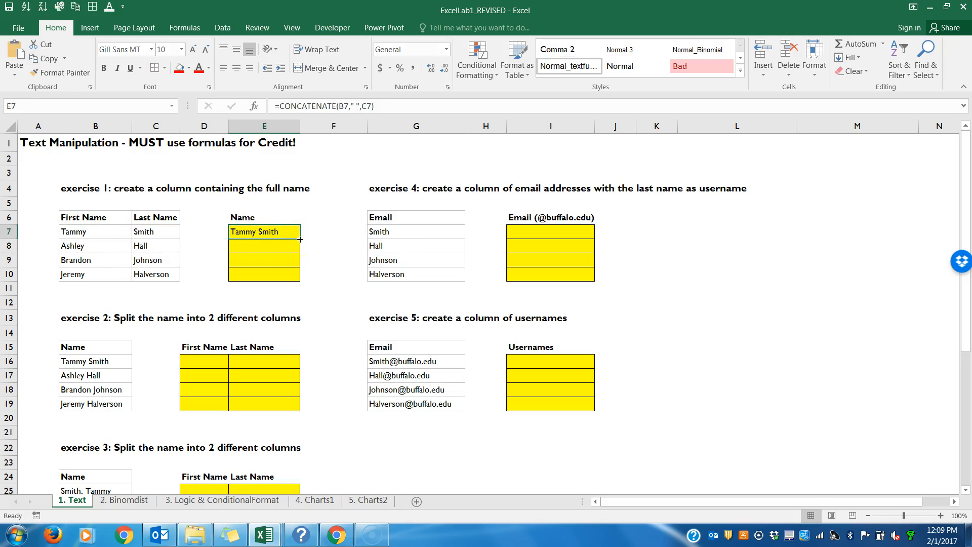
mouse_move(300, 239)
mouse_down()
mouse_move(302, 283)
mouse_move(300, 241)
mouse_up()
drag(203, 217, 204, 278)
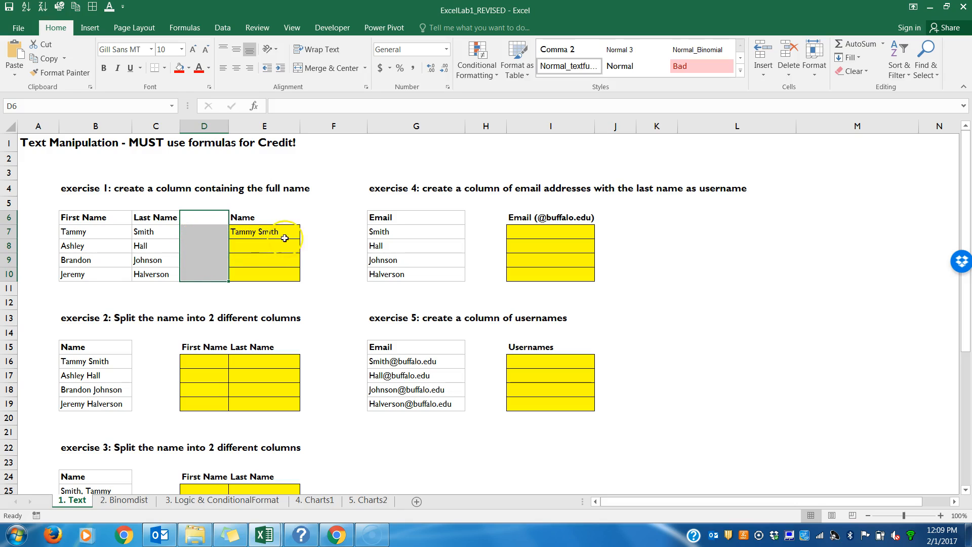
click(281, 236)
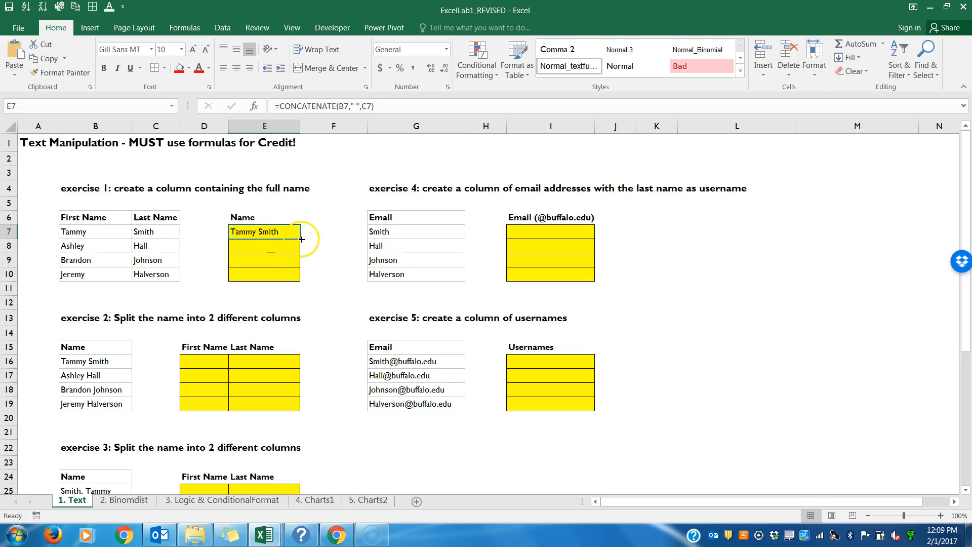
drag(207, 226, 215, 275)
right_click(215, 275)
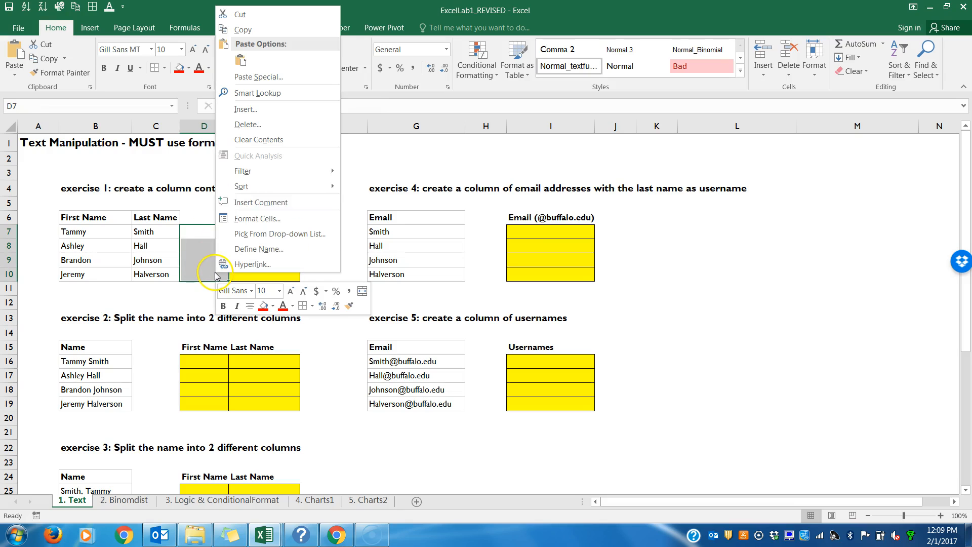
click(251, 122)
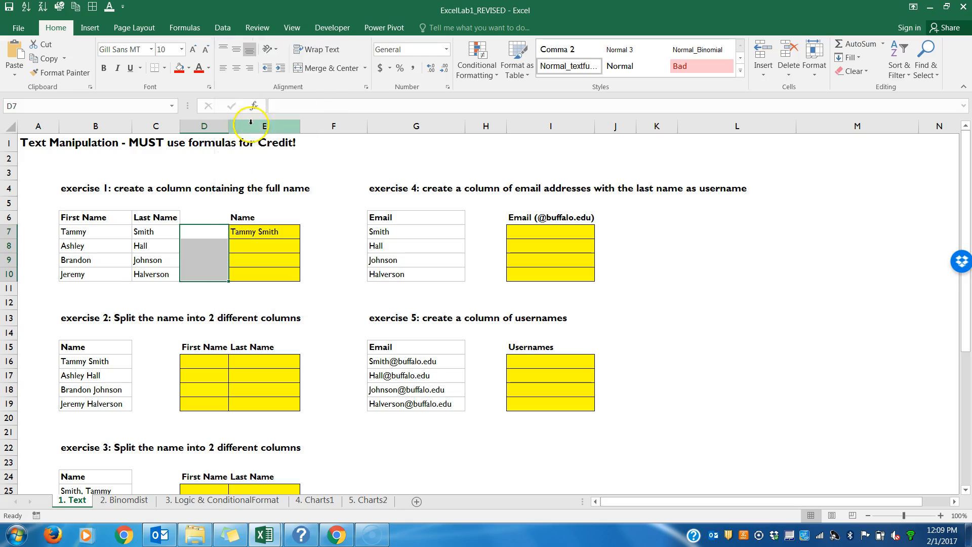
click(221, 161)
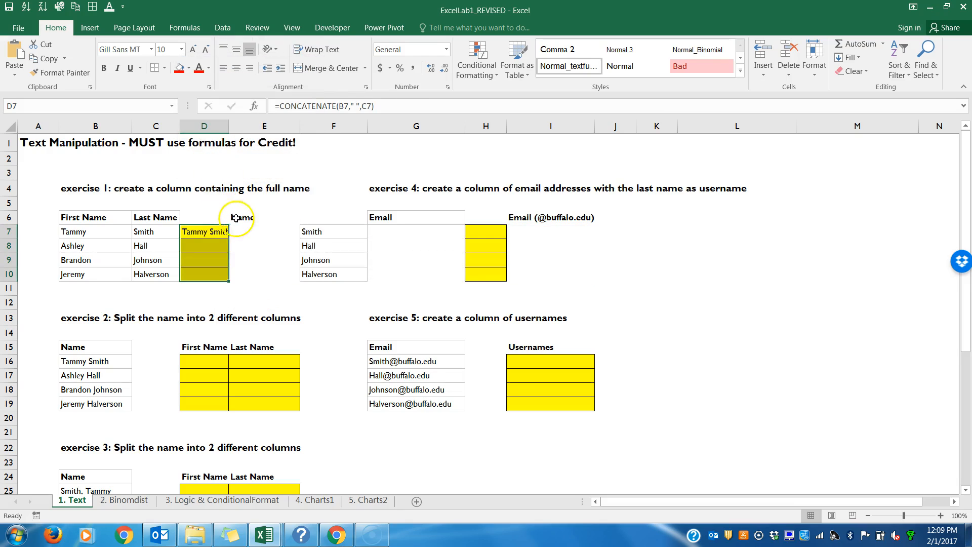
click(225, 232)
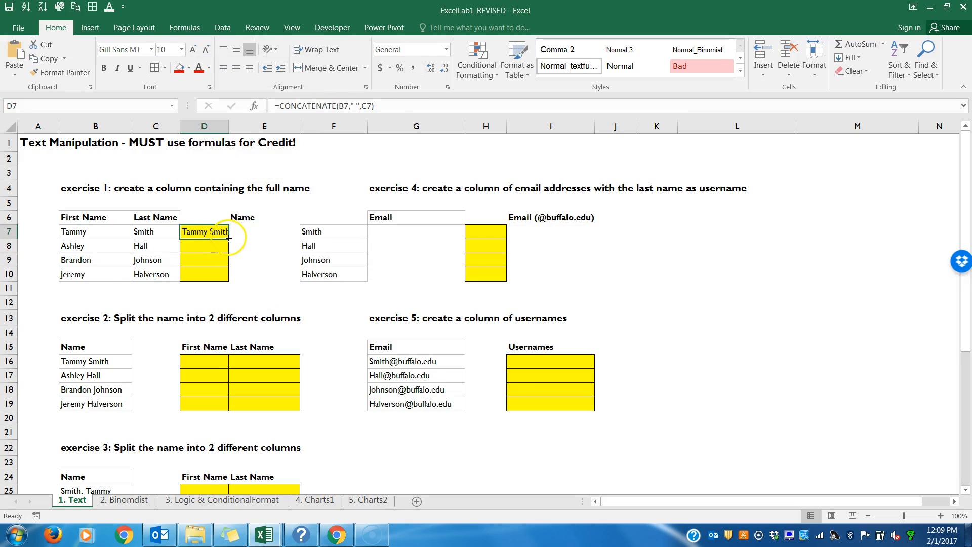
double_click(229, 238)
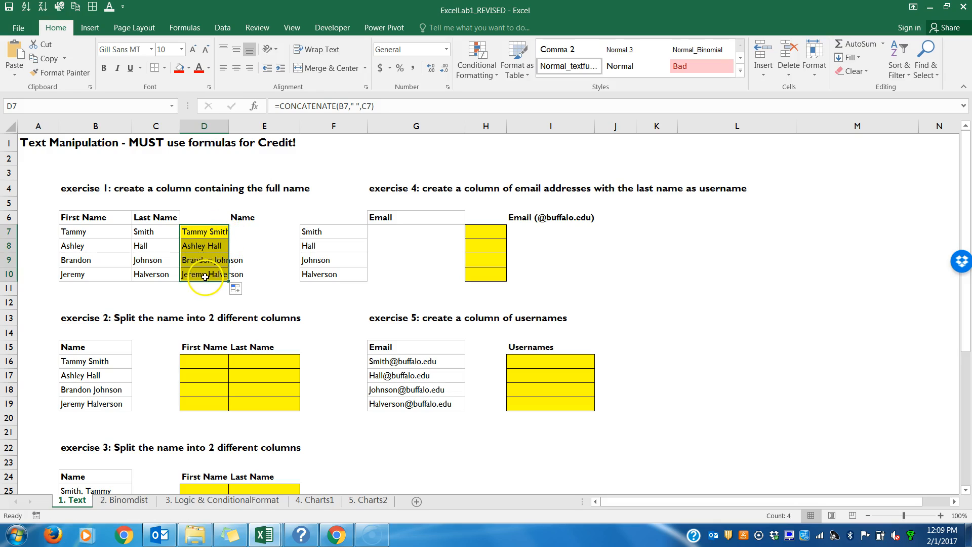
key(ctrl+z)
key(ctrl+z)
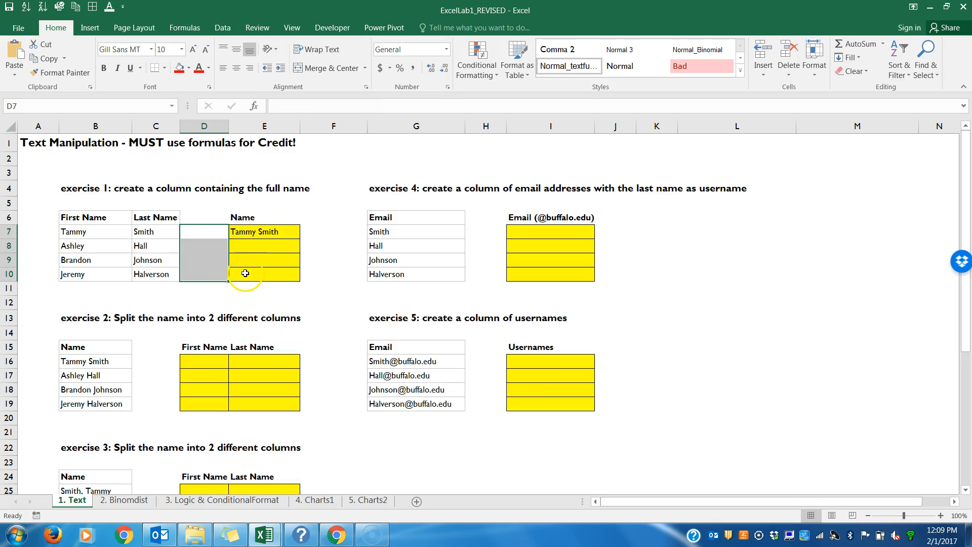
double_click(244, 232)
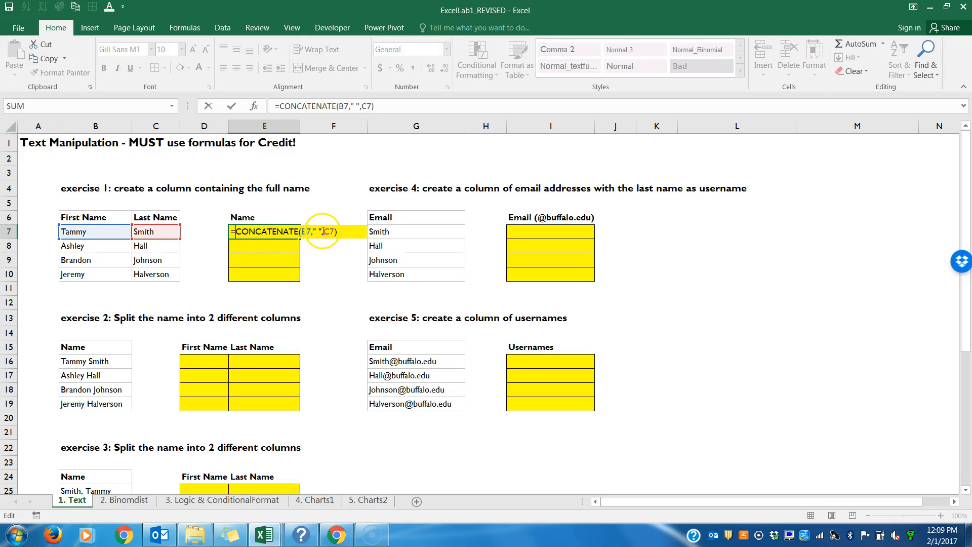
key(Return)
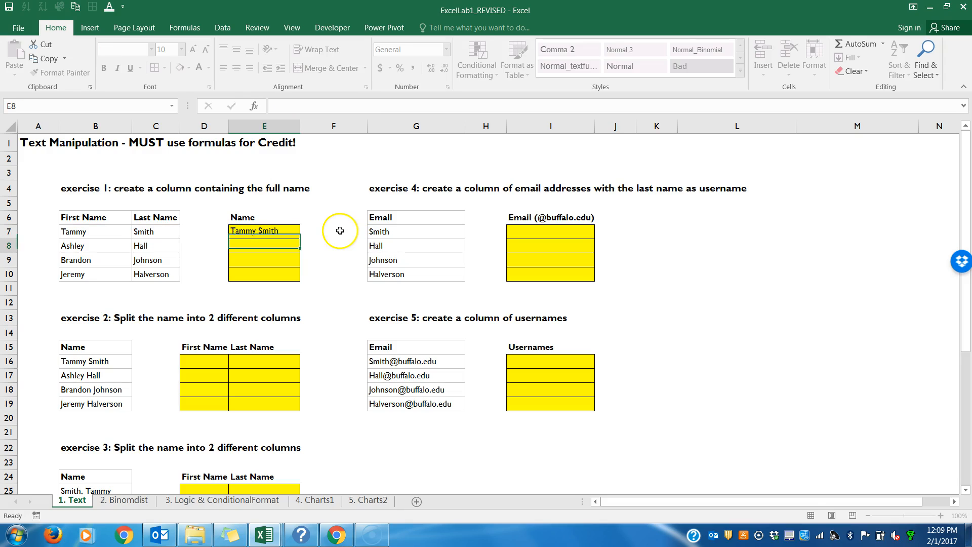
Step: Fill the CONCATENATE full-name formula from E7 down to E10 and inspect the copied formula in E9
drag(198, 232, 198, 288)
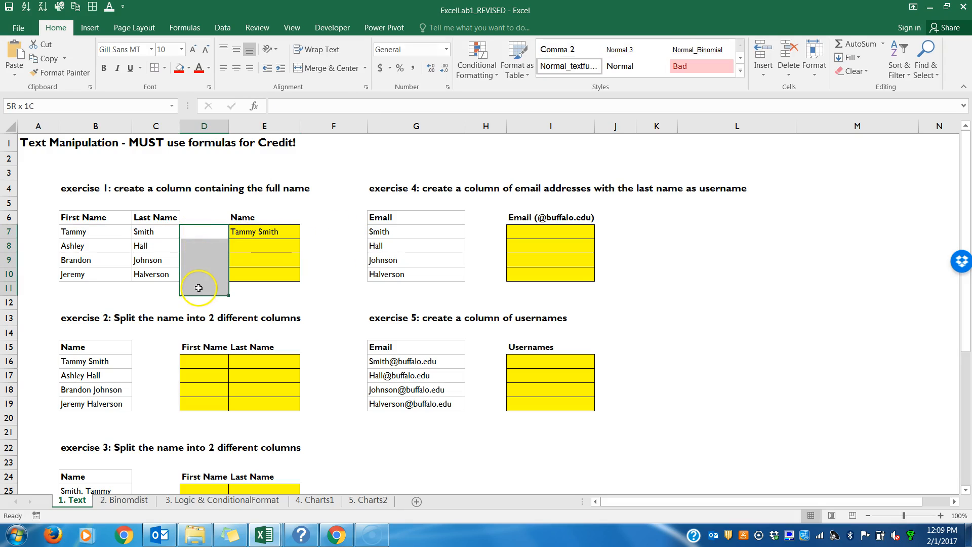
click(291, 233)
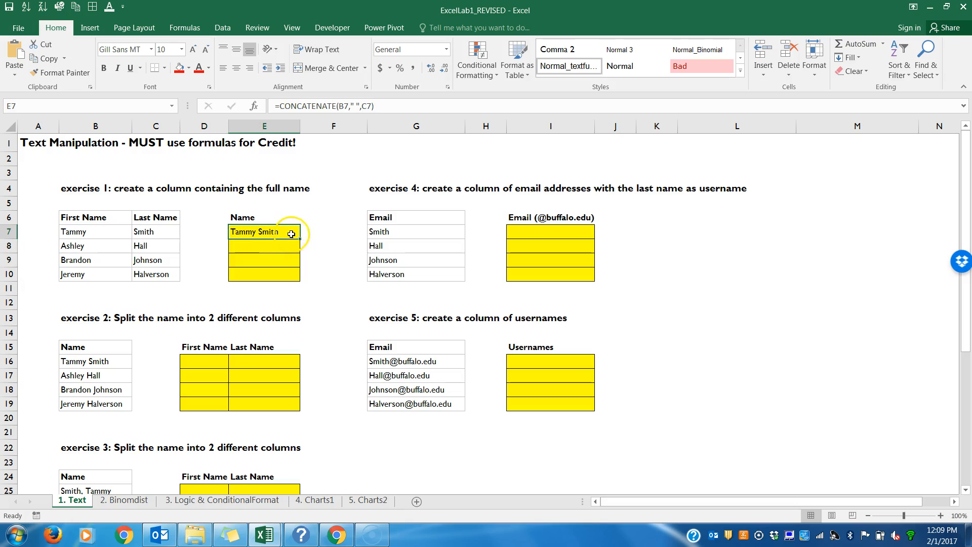
drag(299, 238, 300, 282)
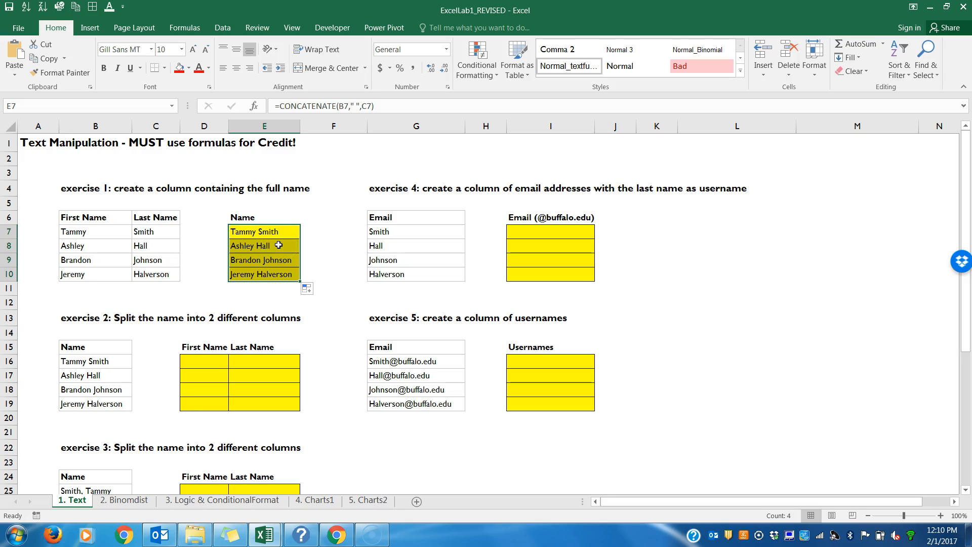
click(277, 260)
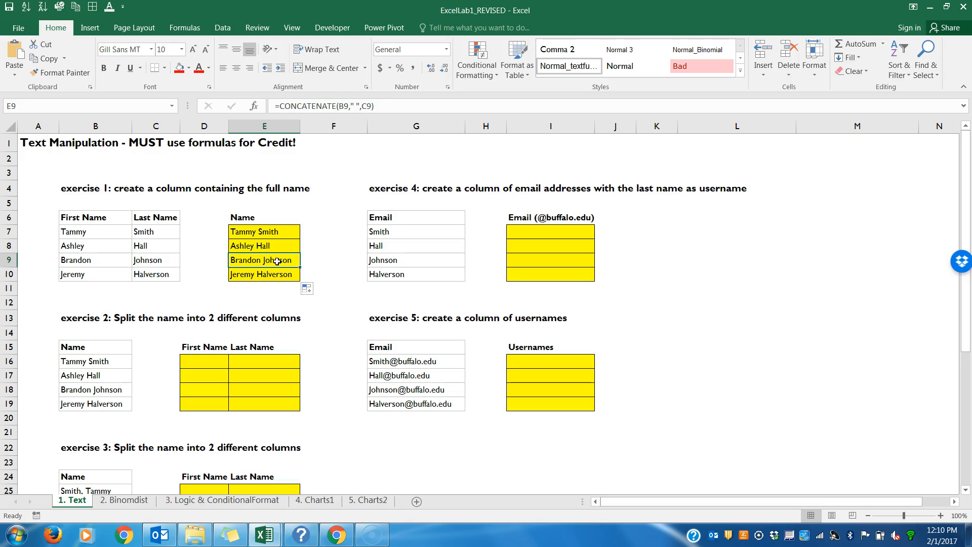
double_click(277, 261)
drag(283, 263, 225, 259)
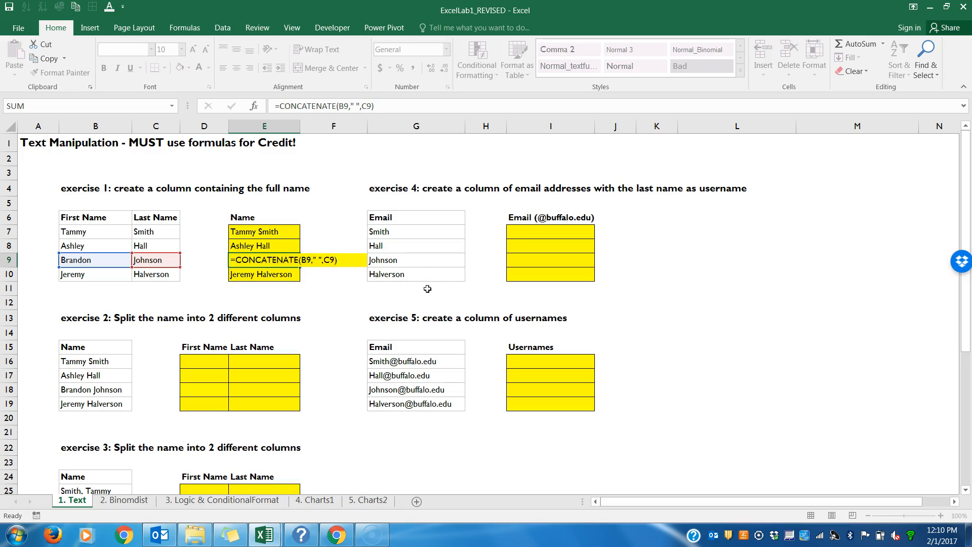
key(Return)
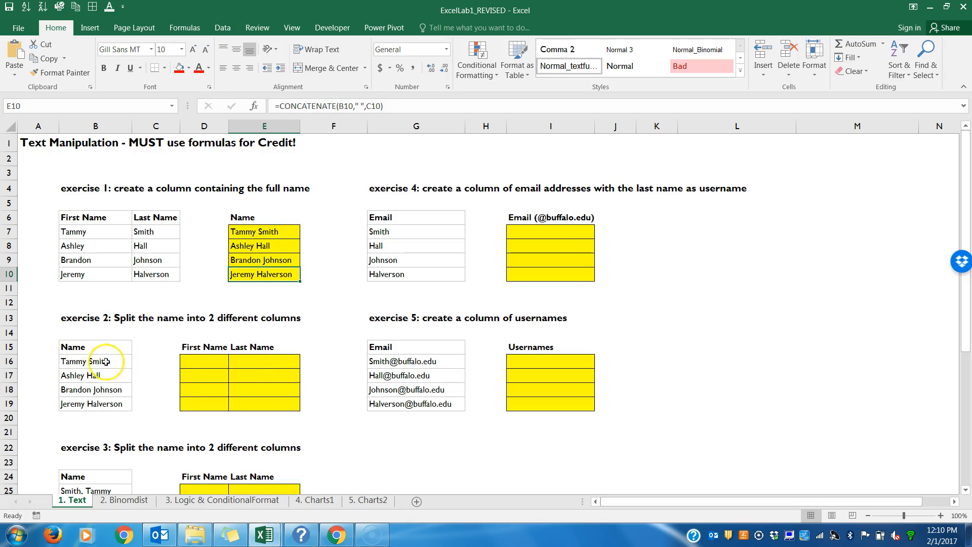
Step: Enter =LEFT(B16,6) in D16 to extract the first name from the full name in B16
click(215, 362)
click(69, 360)
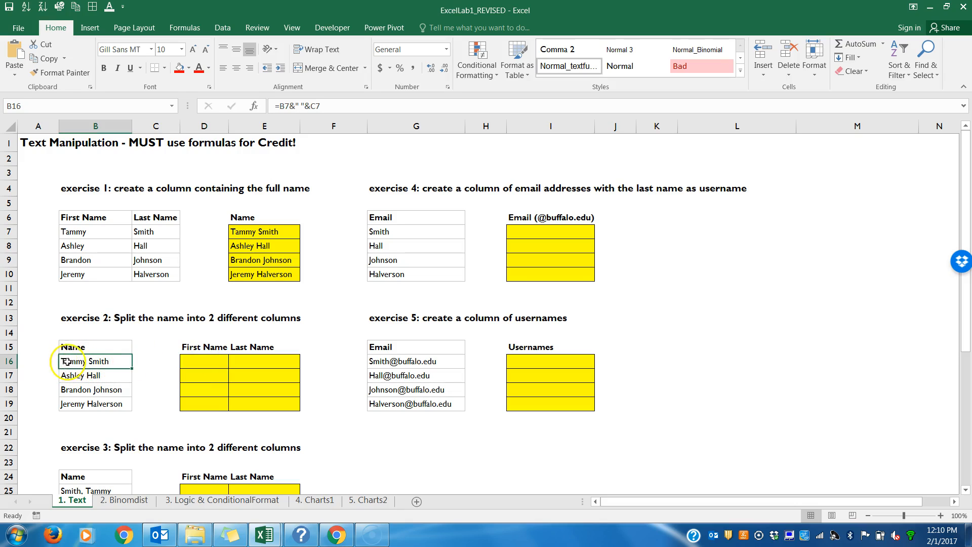
click(194, 360)
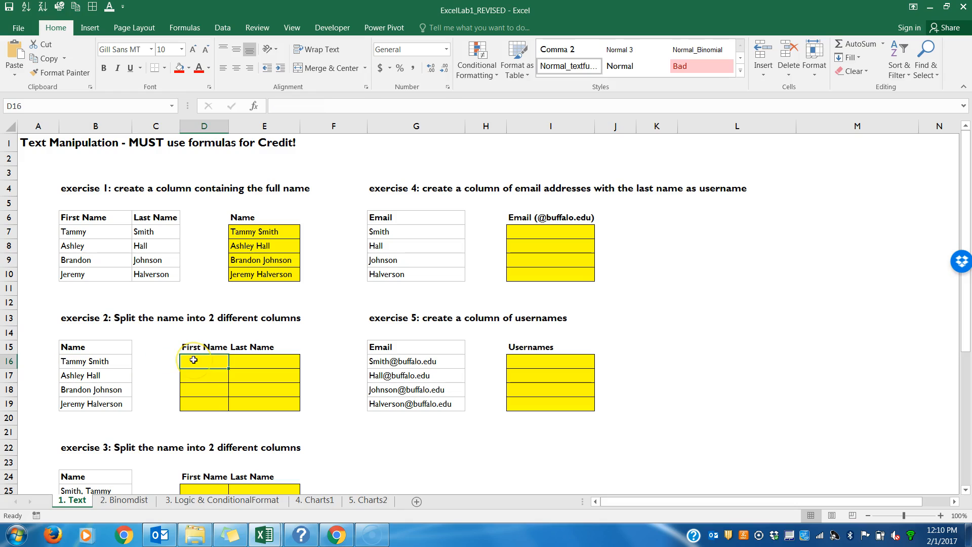
text(=LEFT)
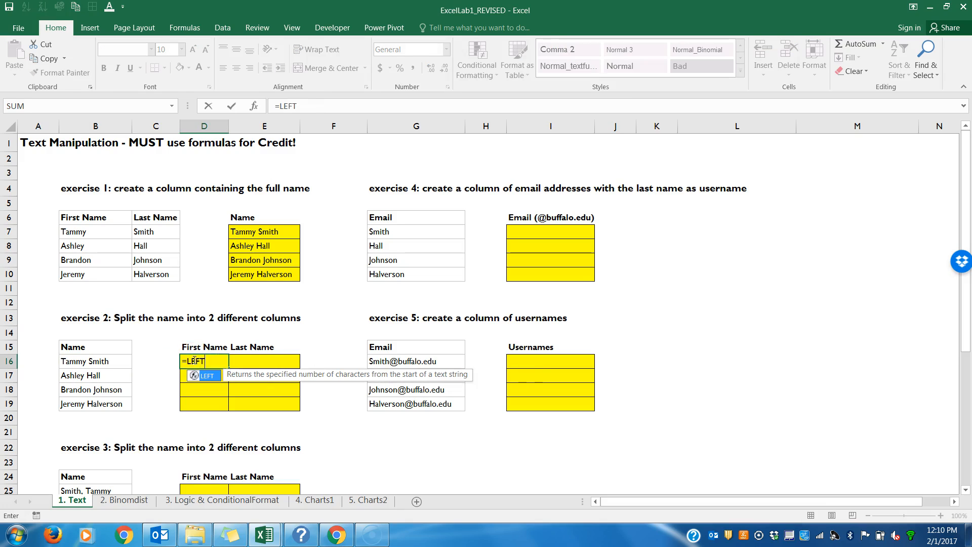
text(()
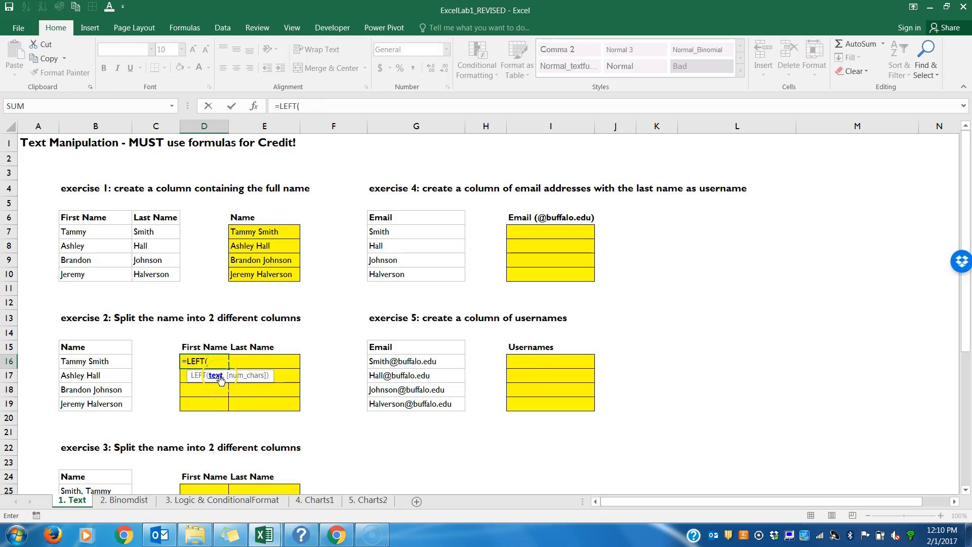
click(101, 362)
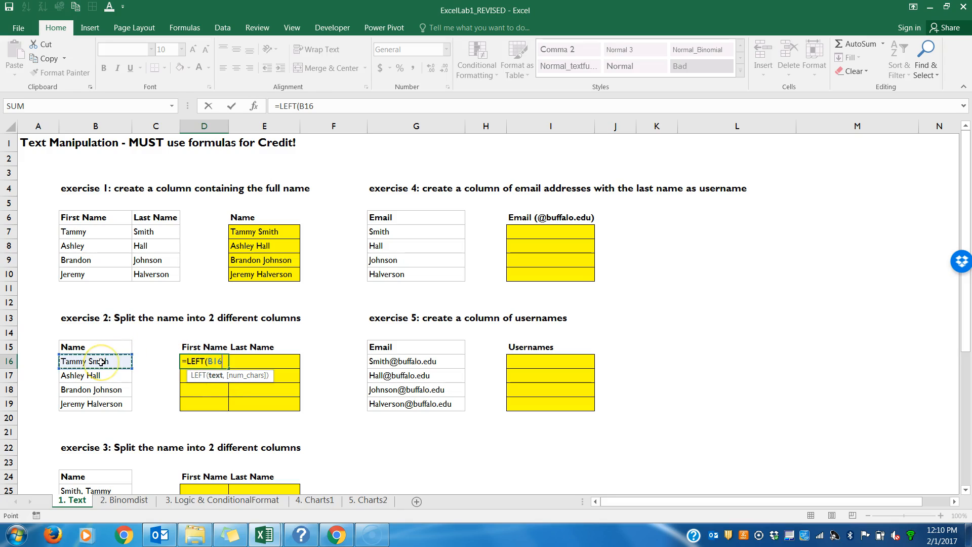
text(,)
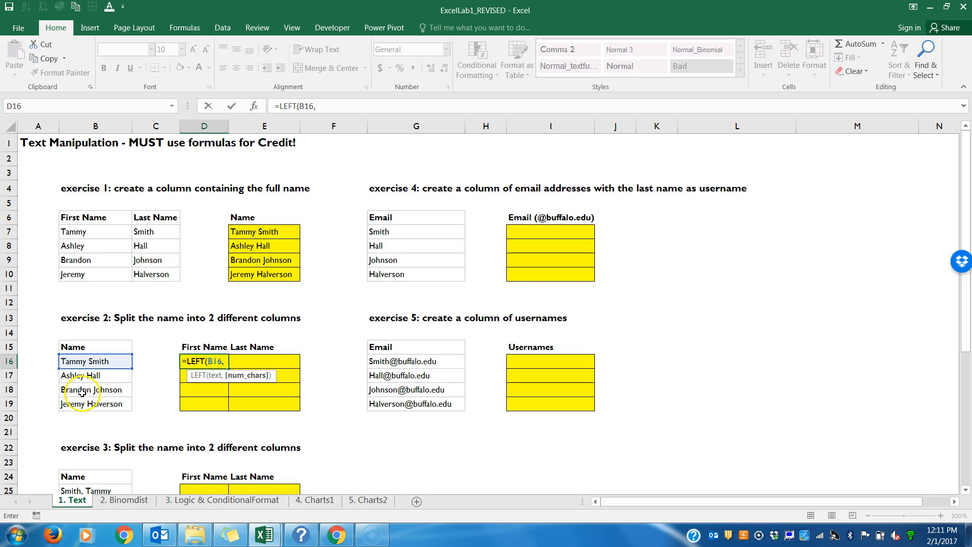
text())
key(Return)
Step: Fill the LEFT formula from D16 down to D19
click(216, 362)
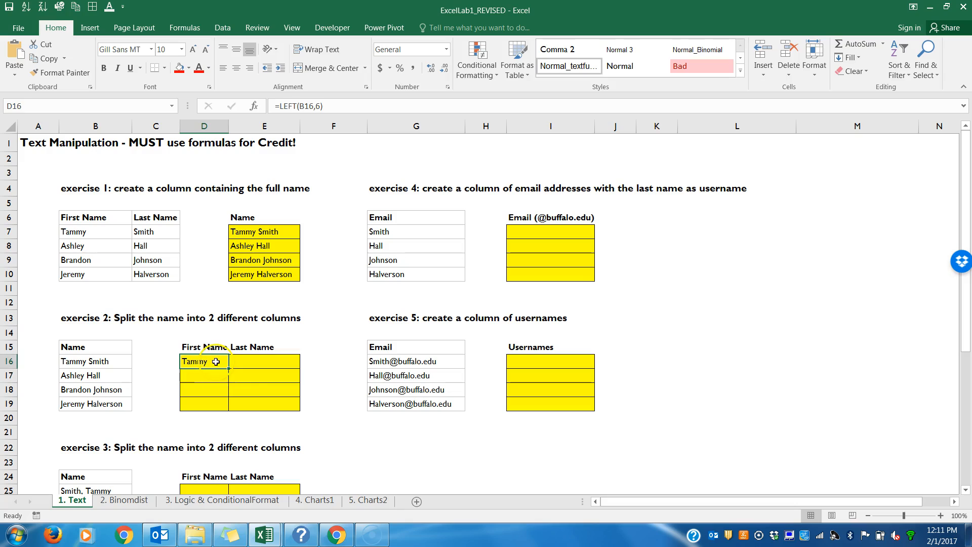
drag(229, 368, 228, 405)
drag(152, 359, 150, 400)
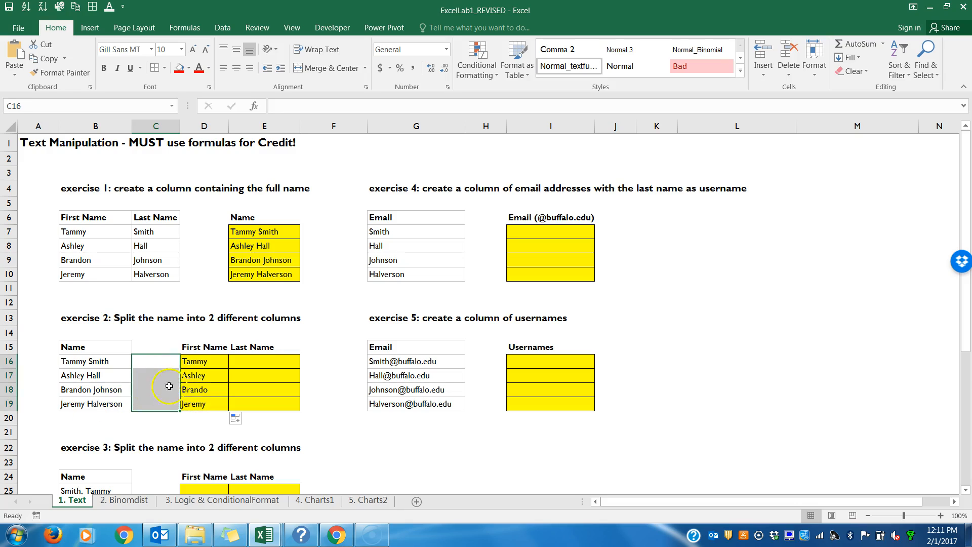
Step: Examine the copied LEFT formulas and results in D16:D19
click(213, 362)
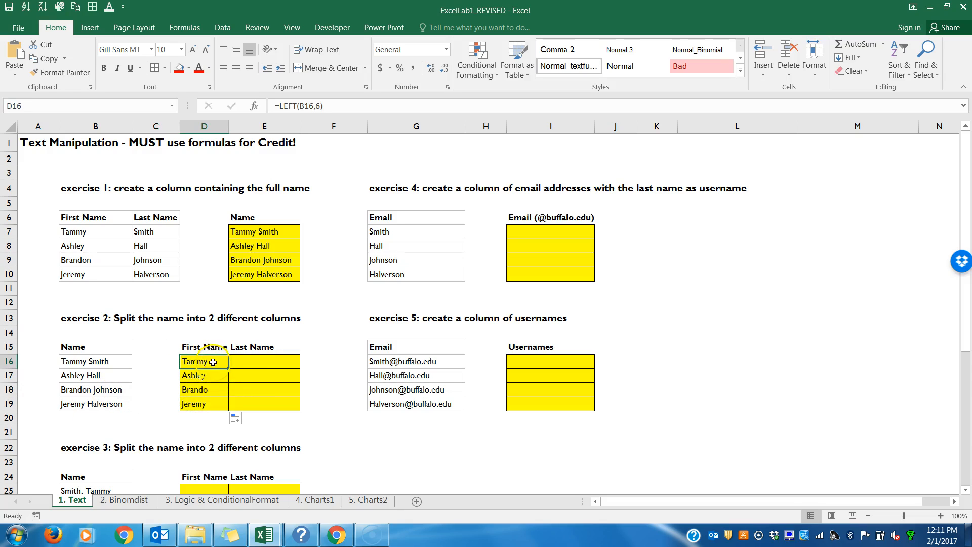
click(211, 375)
click(214, 387)
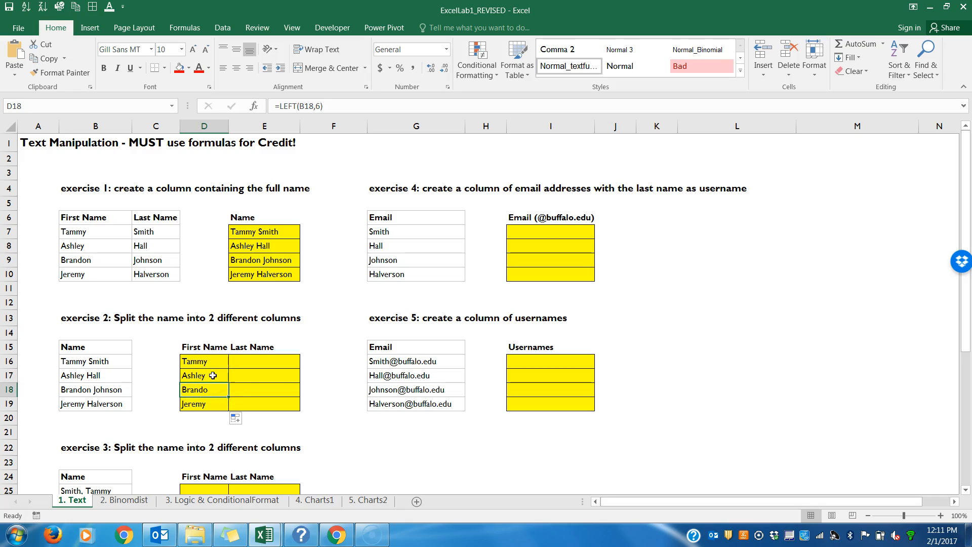
double_click(213, 375)
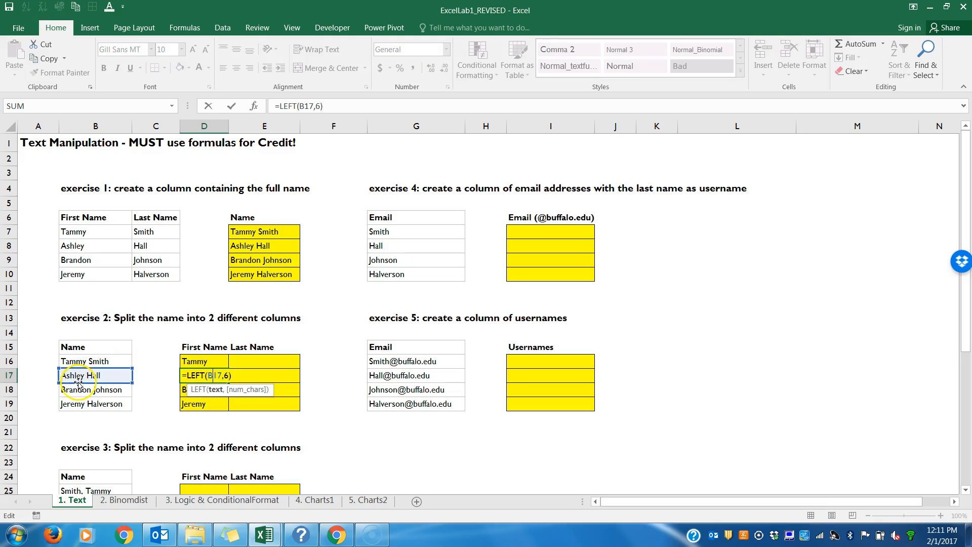
key(Return)
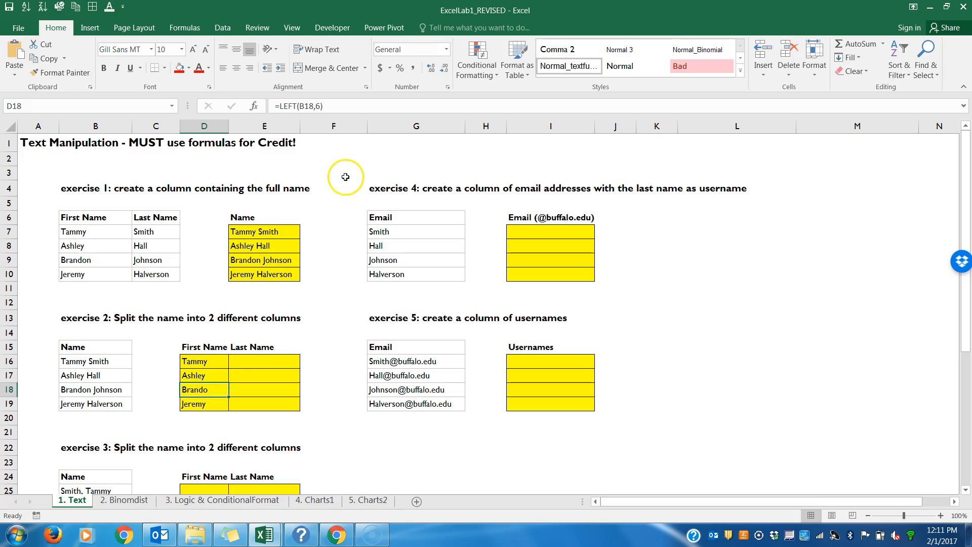
click(216, 375)
click(218, 391)
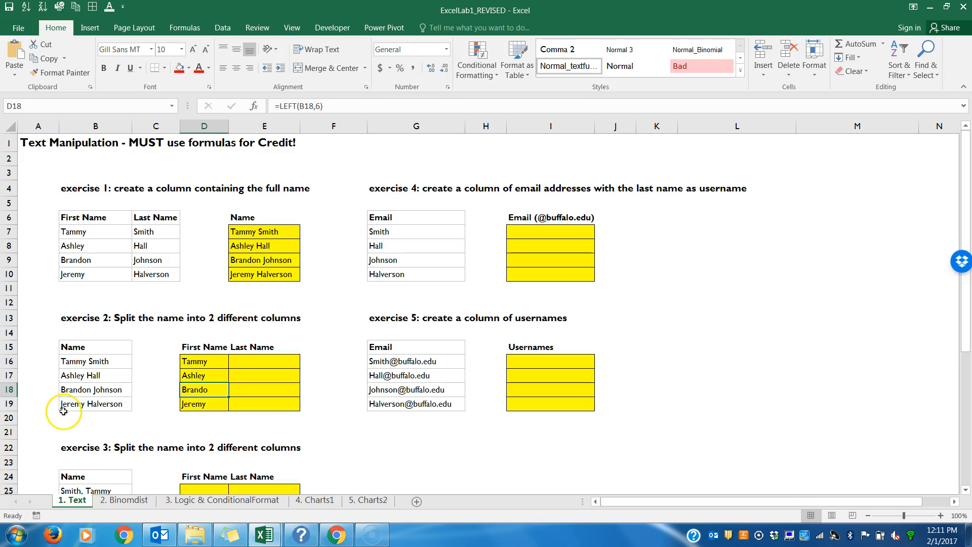
double_click(208, 404)
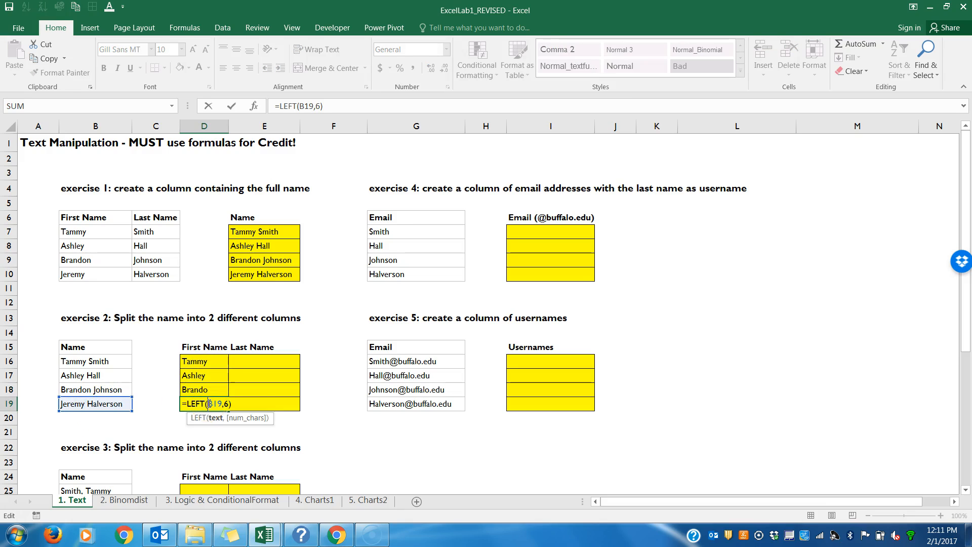
key(Return)
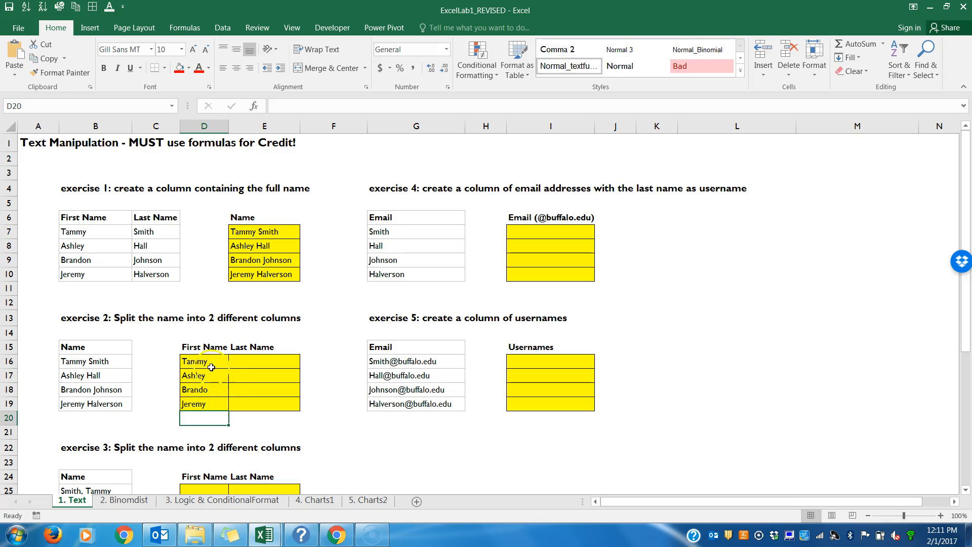
Step: Edit D16 to replace the fixed 6 characters with a space search: =LEFT(B16,FIND(" ",B16))
double_click(211, 362)
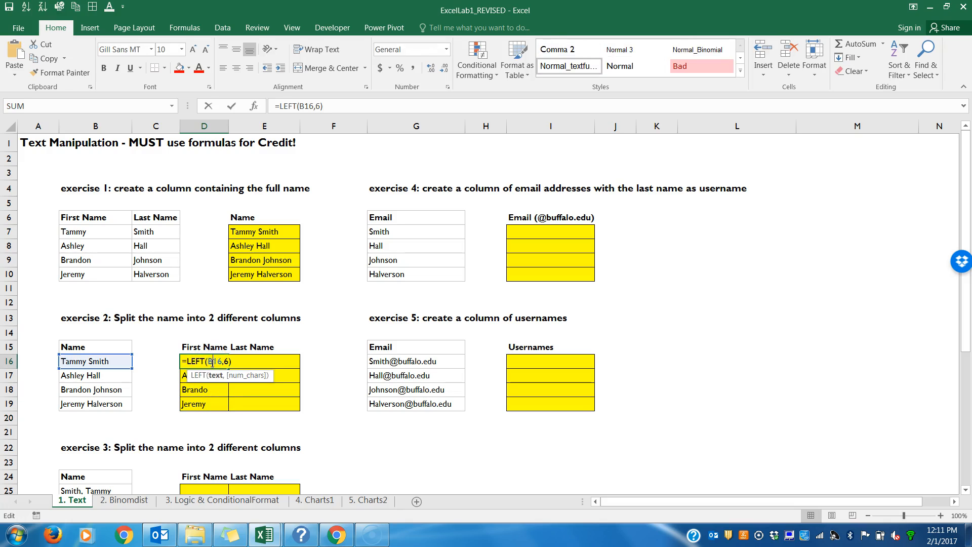
double_click(227, 361)
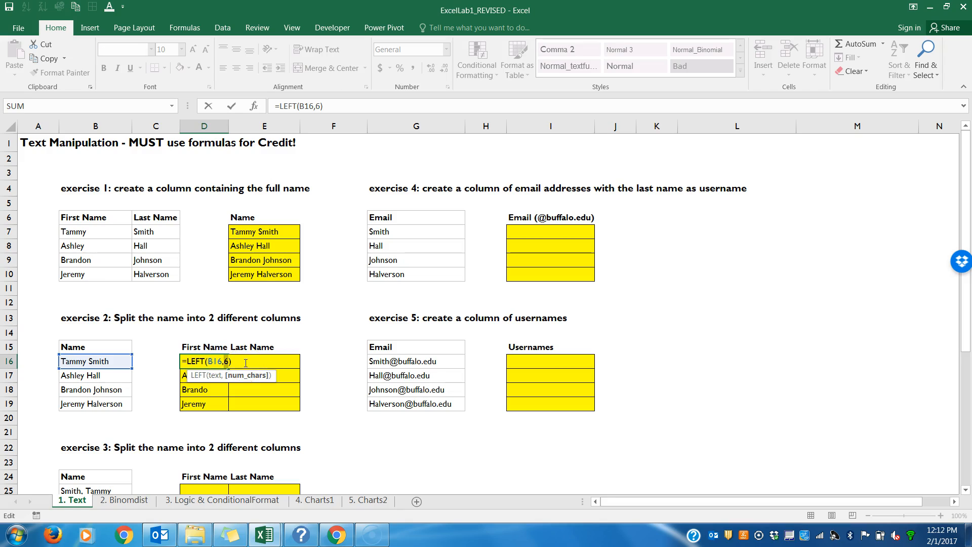
text(FIND()
click(247, 362)
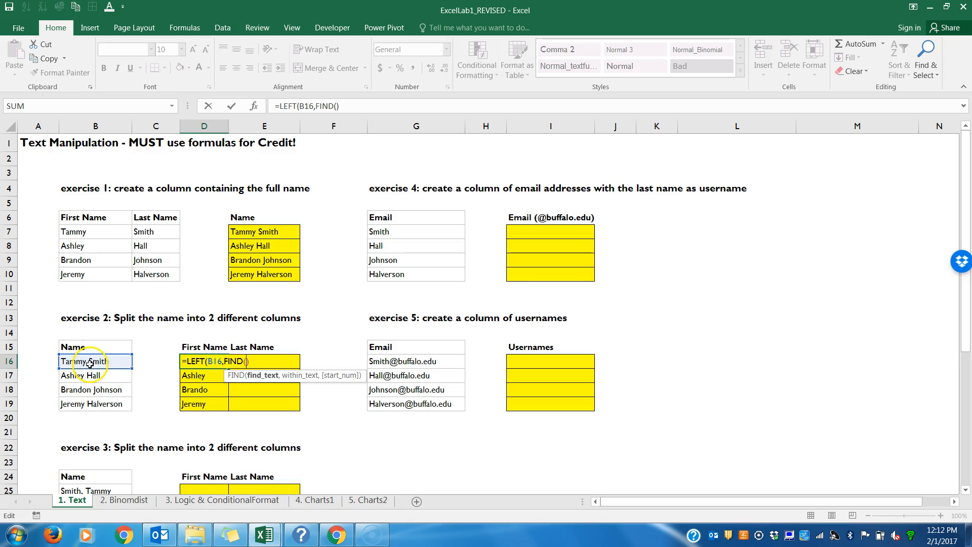
text(")
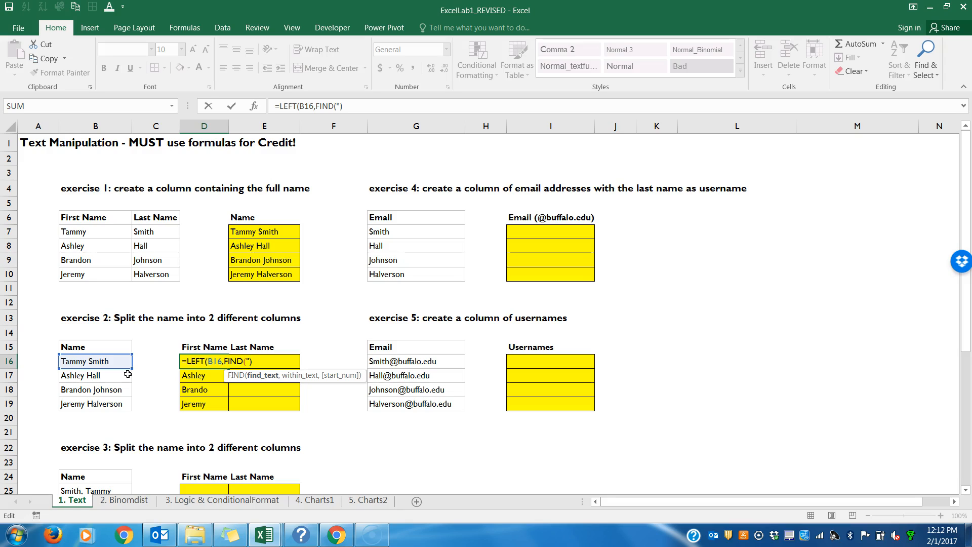
text( ")
text(,)
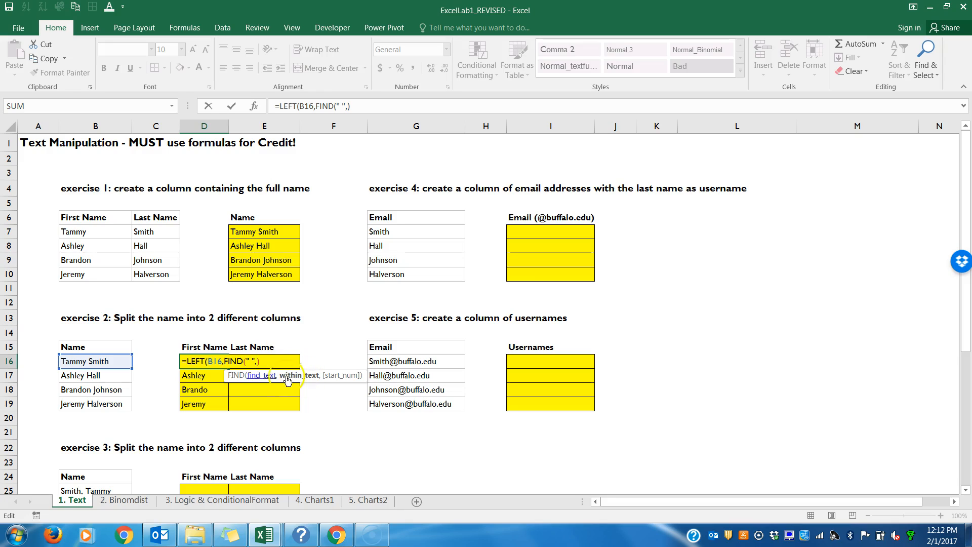
click(110, 361)
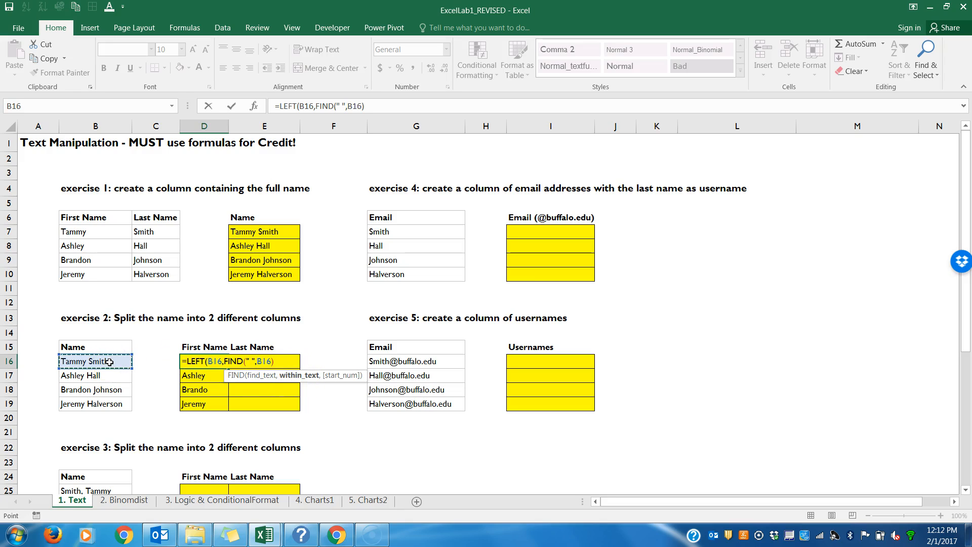
text(,)
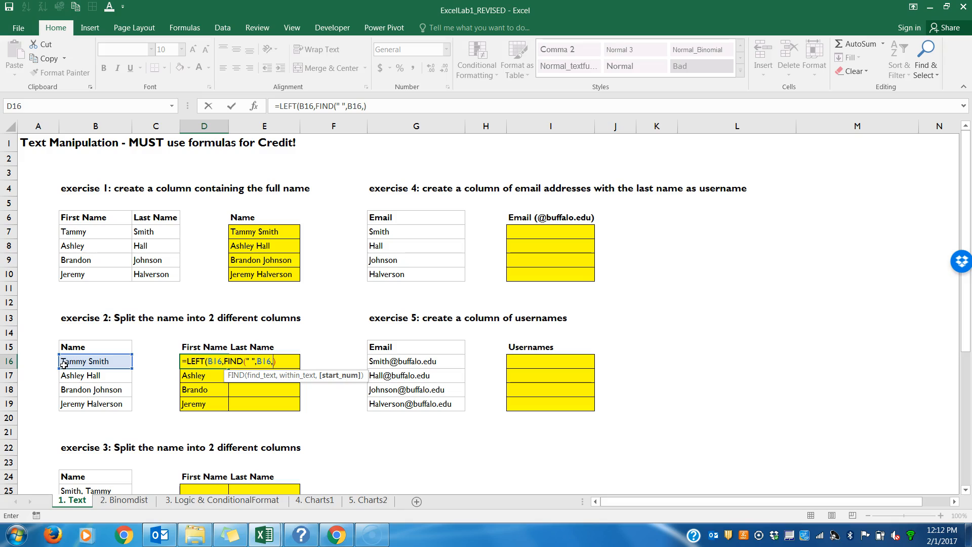
key(BackSpace)
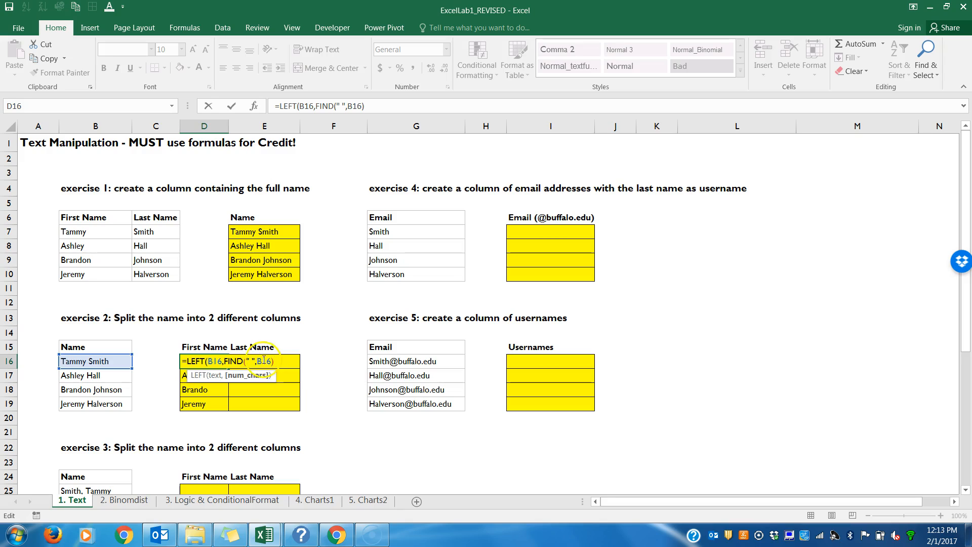
click(215, 361)
click(290, 363)
click(283, 363)
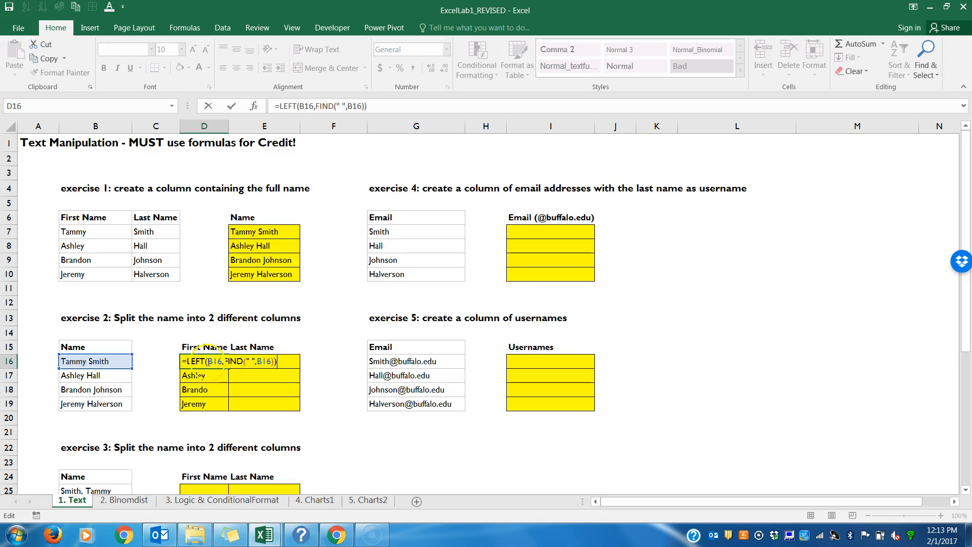
click(292, 363)
key(Return)
Step: Fill the revised LEFT/FIND formula from D16 down to D19 and check the copy in D18
click(214, 362)
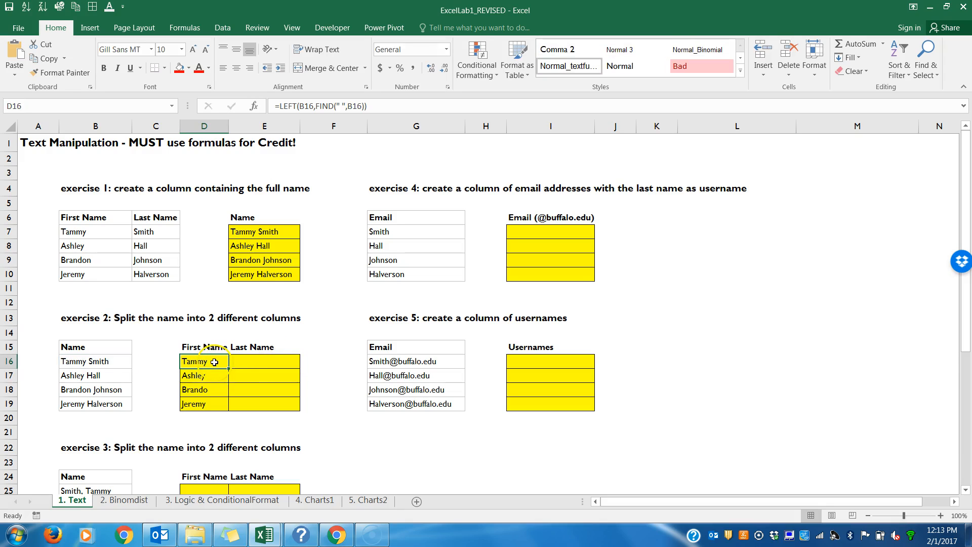
drag(229, 368, 229, 410)
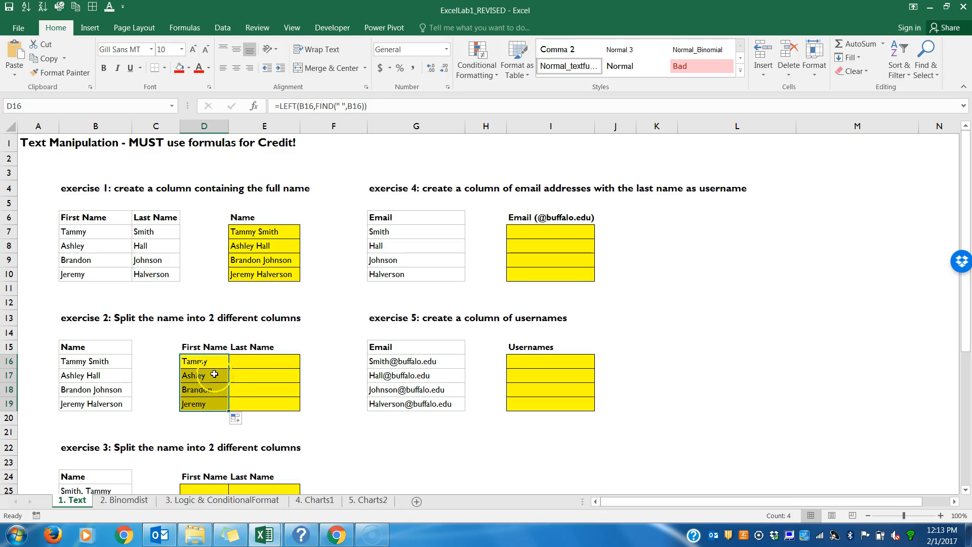
double_click(213, 390)
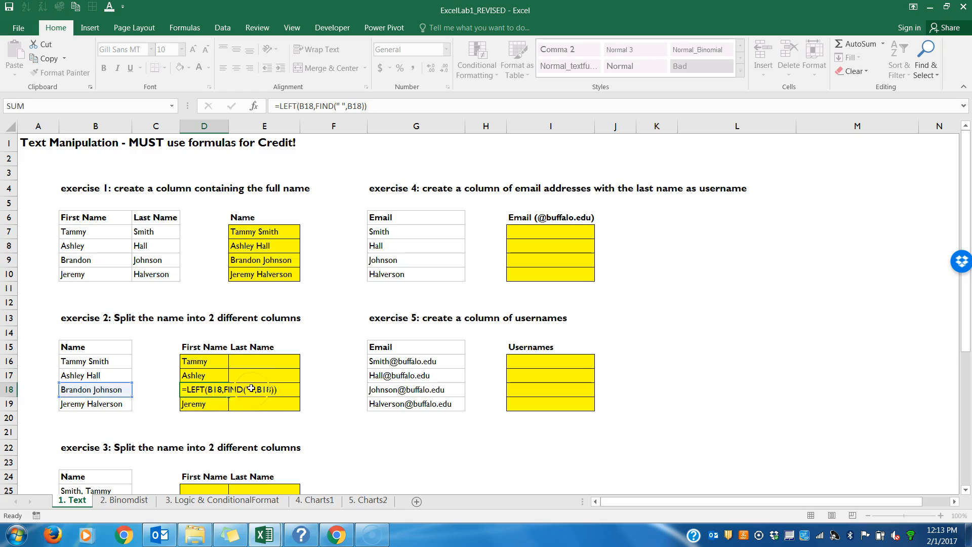
key(Return)
Step: Edit D16's formula to add 3 to the FIND result: =LEFT(B16,FIND(" ",B16)+3)
click(207, 360)
drag(208, 360, 205, 404)
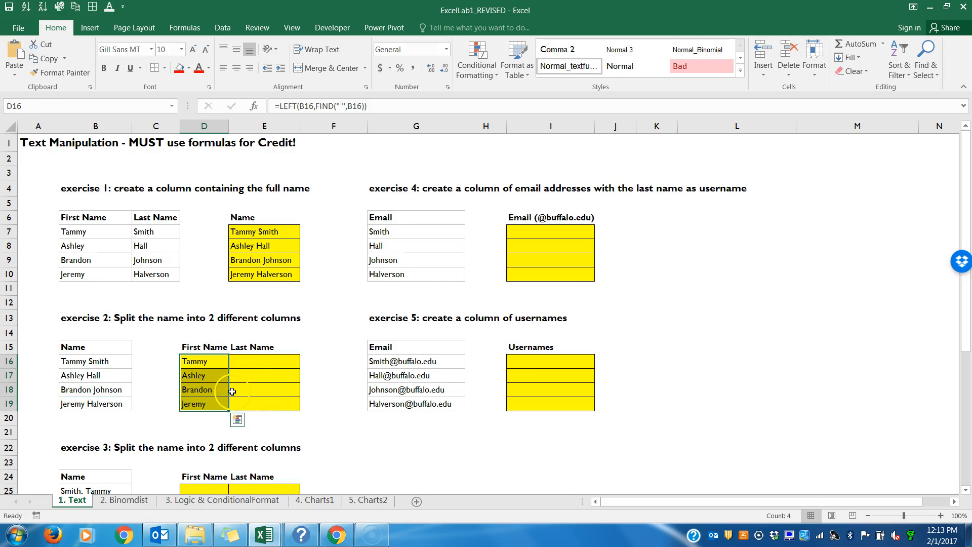
double_click(213, 366)
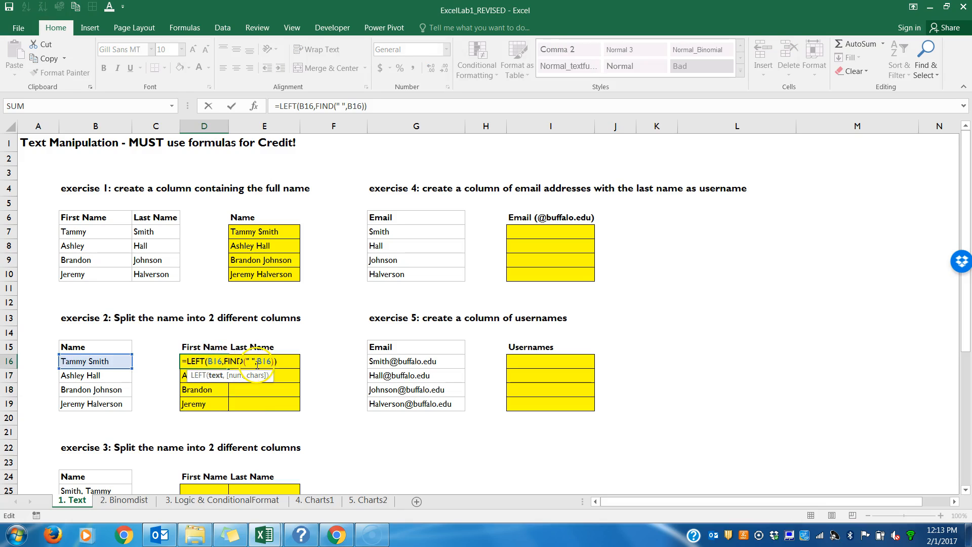
click(274, 362)
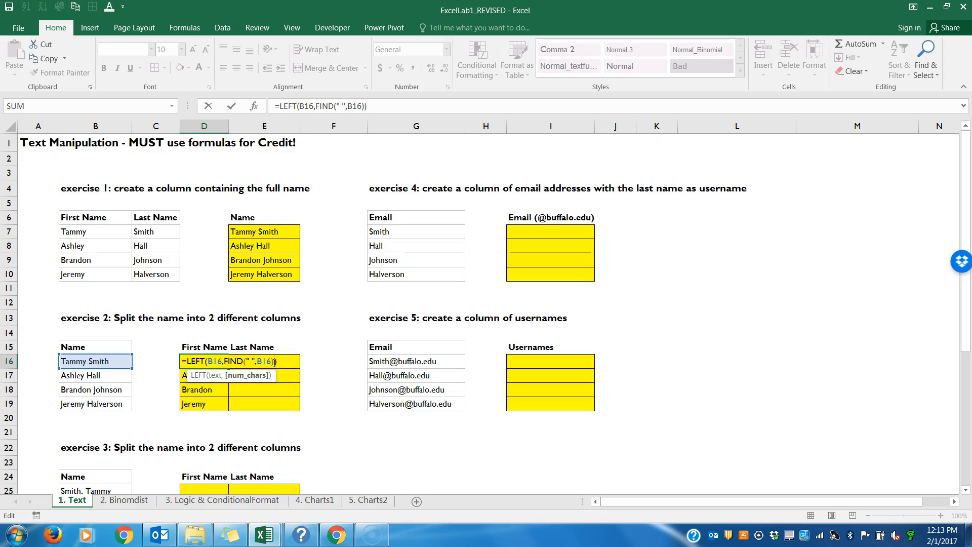
text(+3)
key(Return)
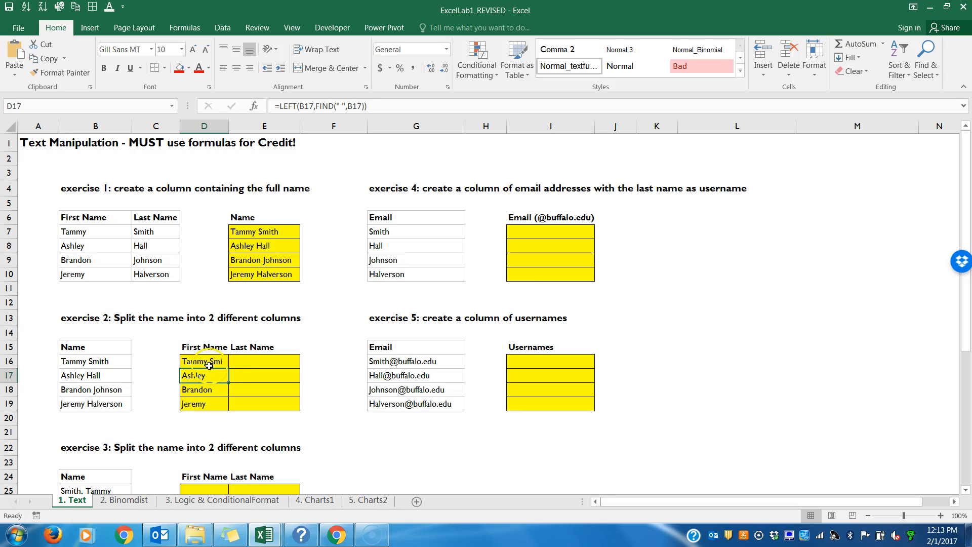
Step: Fill D16's formula down to D19 and inspect the copied formula in D18
click(210, 362)
drag(229, 369, 222, 409)
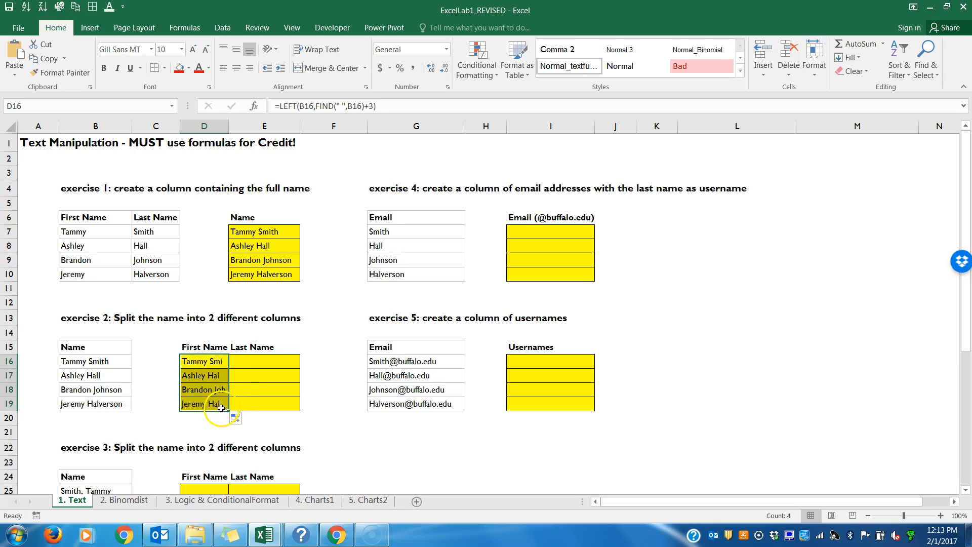
double_click(204, 390)
click(254, 391)
click(281, 390)
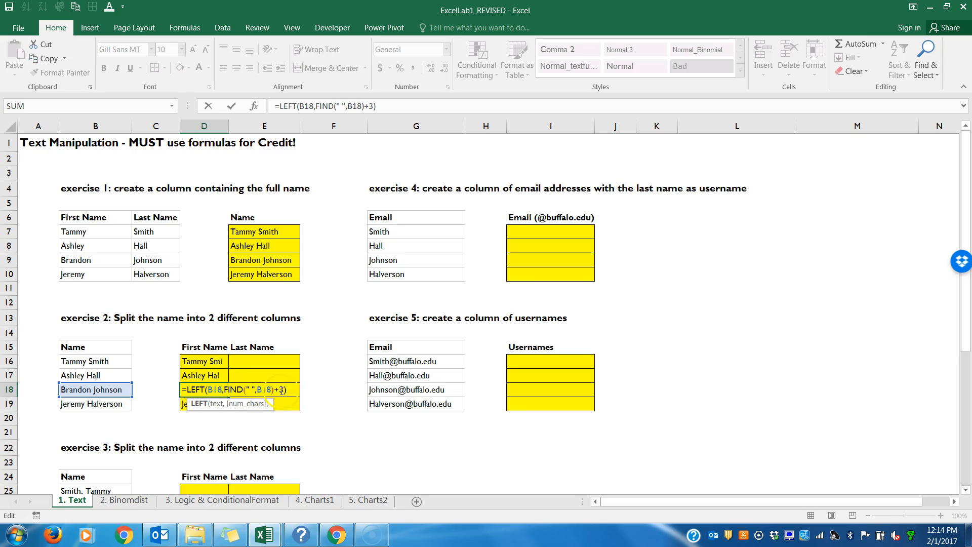
click(138, 396)
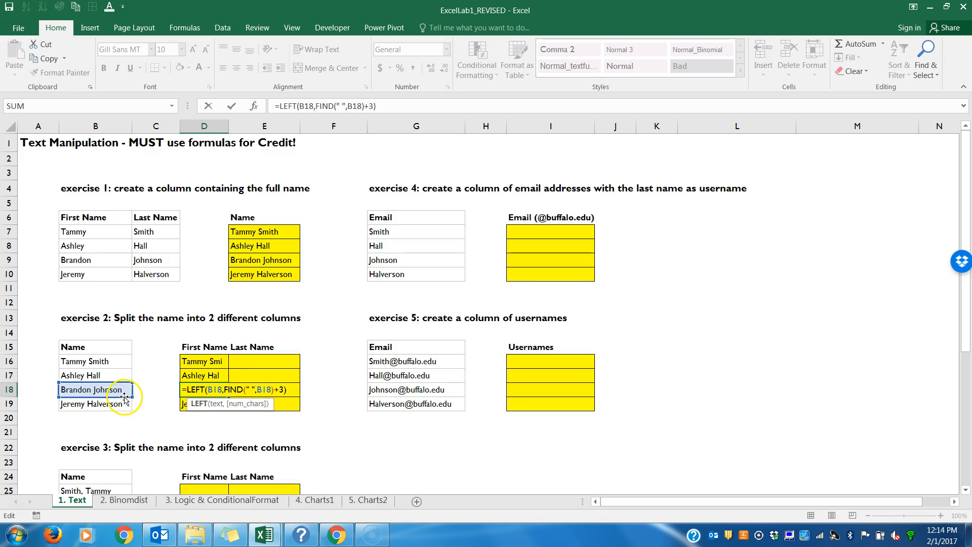
key(Return)
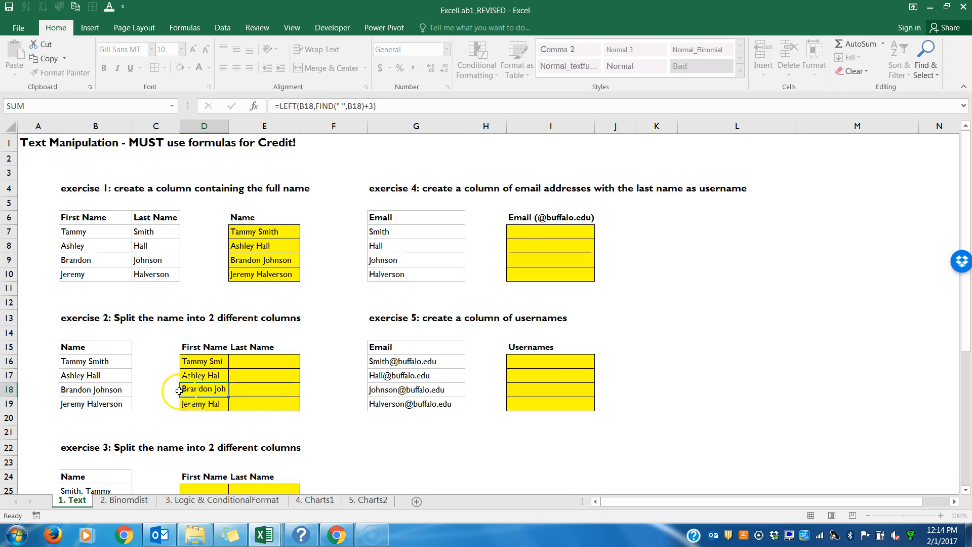
Step: Change D16's offset to +2 and fill the formula down to D19
double_click(207, 361)
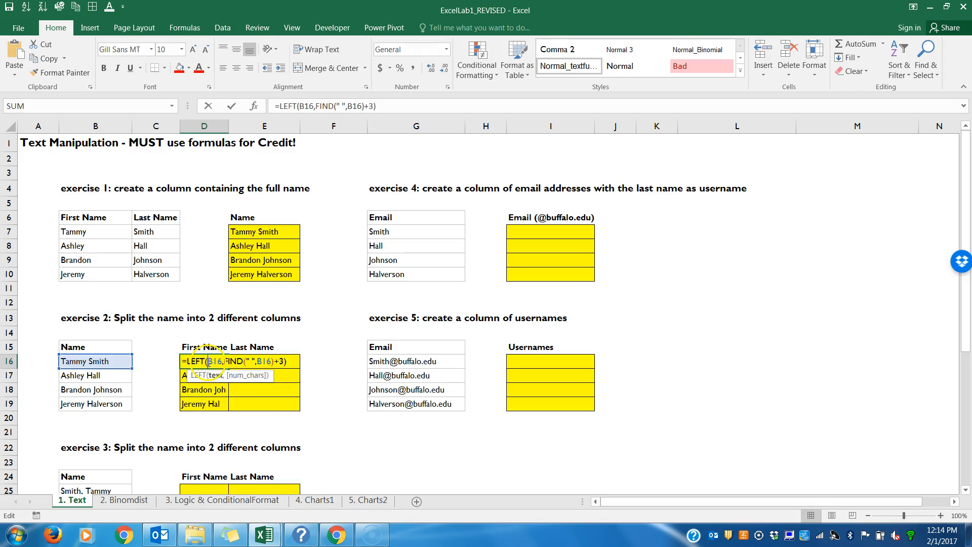
click(285, 361)
key(BackSpace)
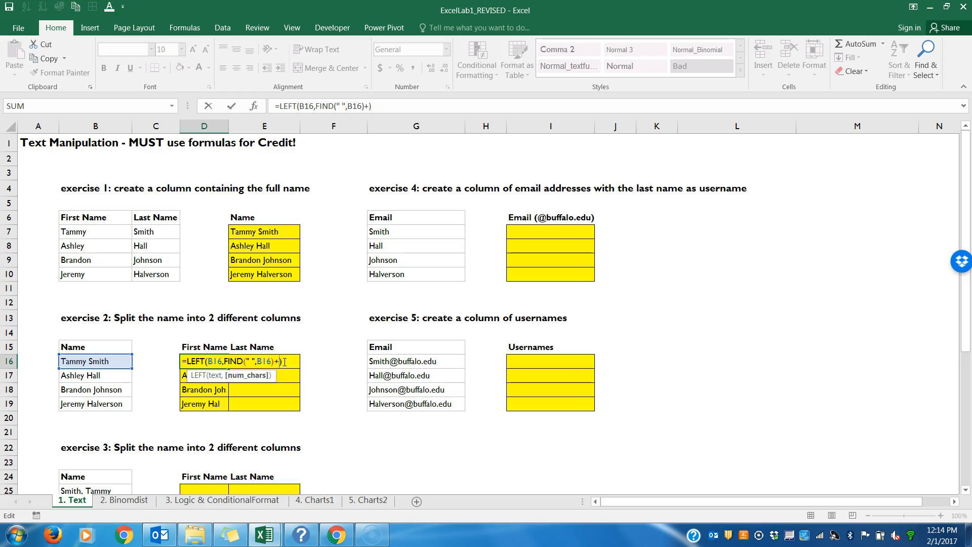
text(2)
key(Return)
click(223, 364)
double_click(228, 368)
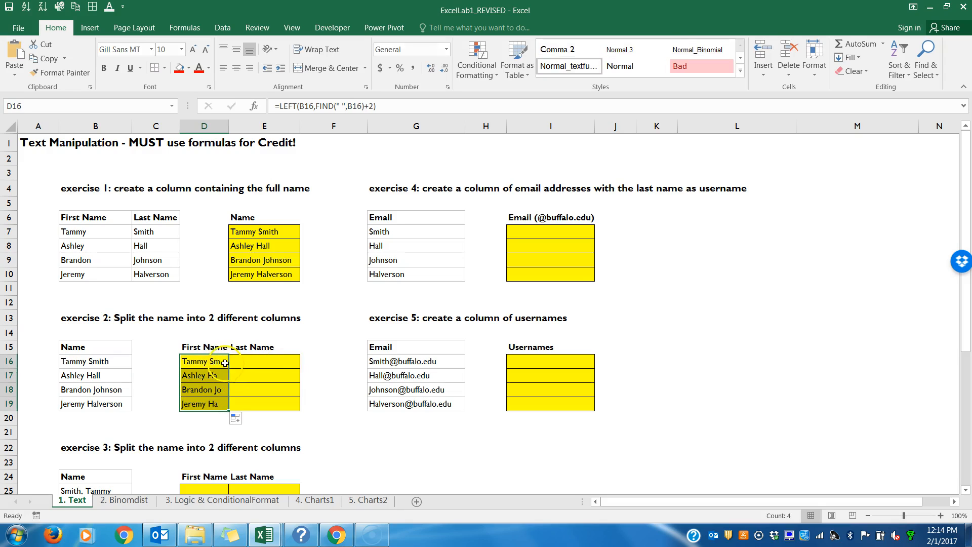
Step: Change D16's offset to -1 and fill the formula down to D19
double_click(222, 361)
click(284, 361)
key(BackSpace)
key(BackSpace)
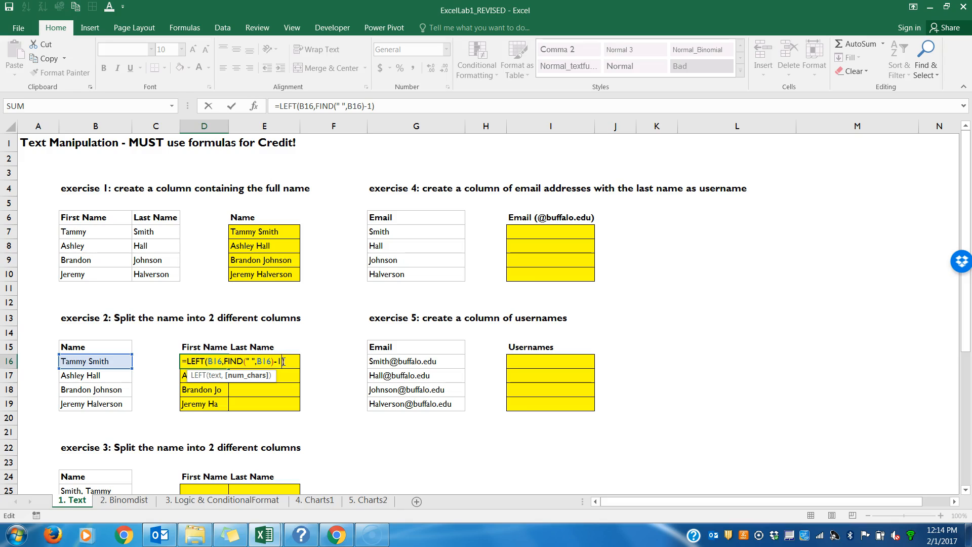
key(Return)
click(223, 361)
double_click(229, 369)
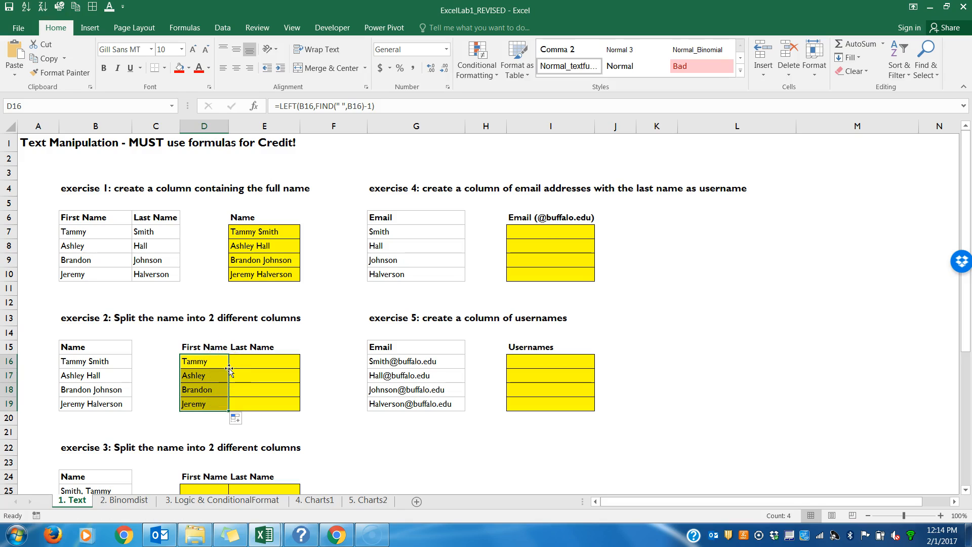
Step: Change D16's offset to -2, reopen the cell, and fill the formula down to D19
double_click(212, 362)
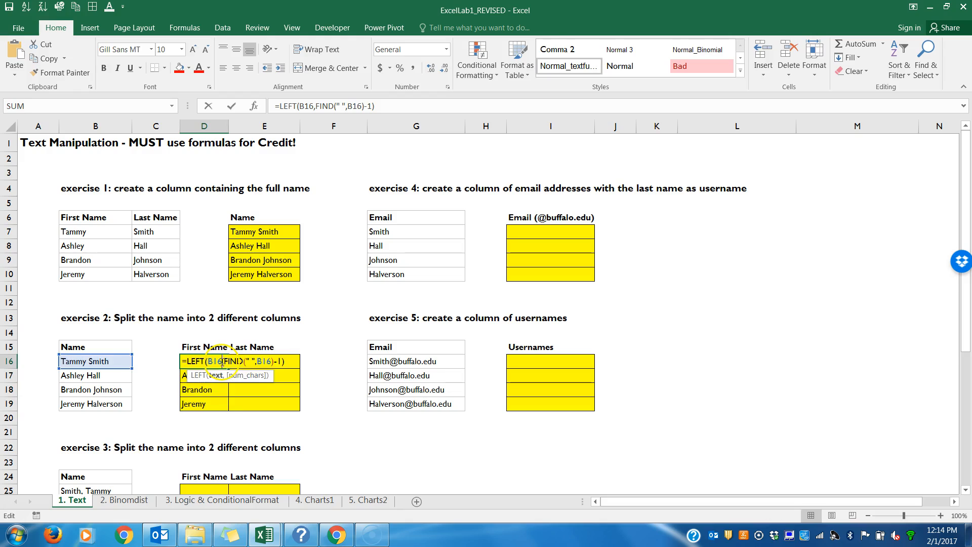
click(282, 361)
key(BackSpace)
text(2)
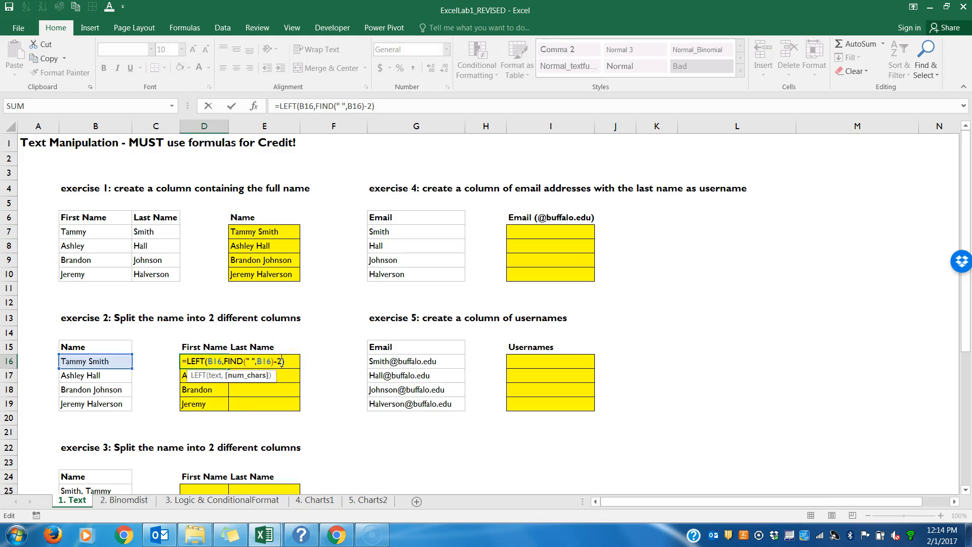
key(Return)
double_click(218, 361)
key(Return)
click(217, 362)
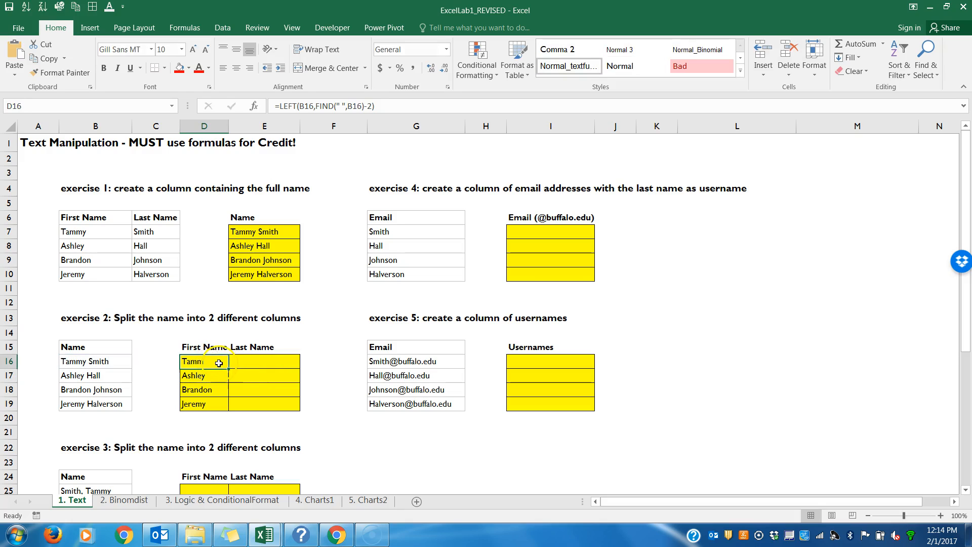
drag(230, 368, 226, 405)
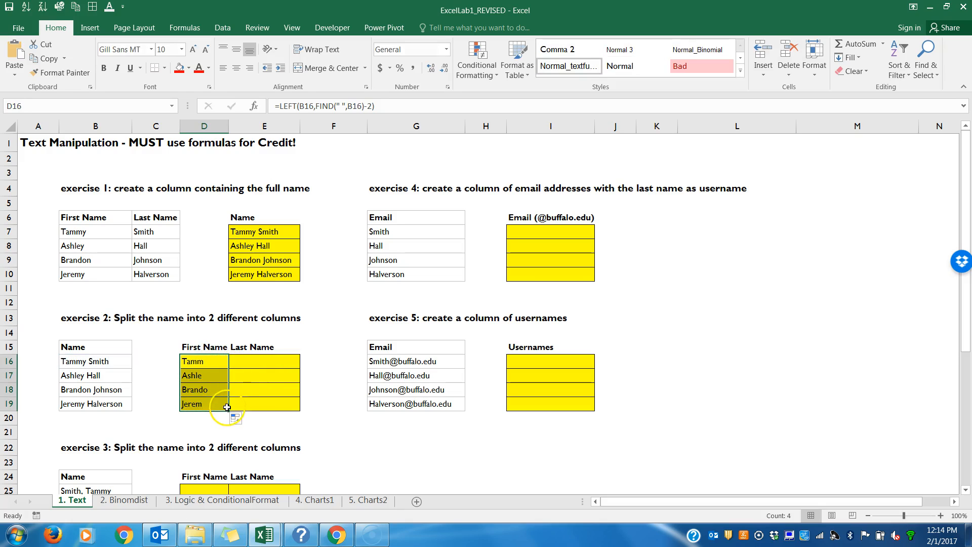
Step: Remove the offset so D16 reads =LEFT(B16,FIND(" ",B16)) and fill it down to D19
double_click(217, 360)
click(283, 362)
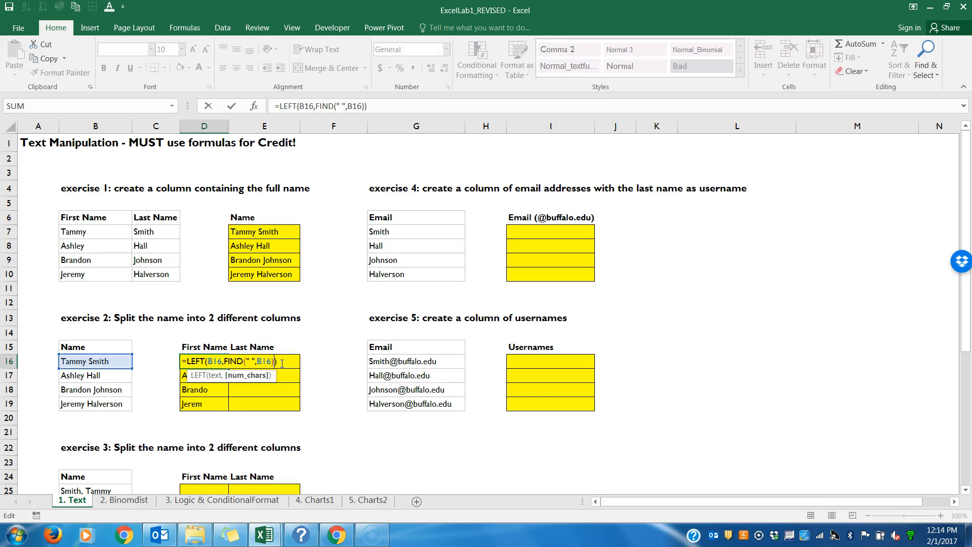
click(301, 365)
click(210, 365)
key(Return)
click(215, 362)
drag(230, 370, 233, 406)
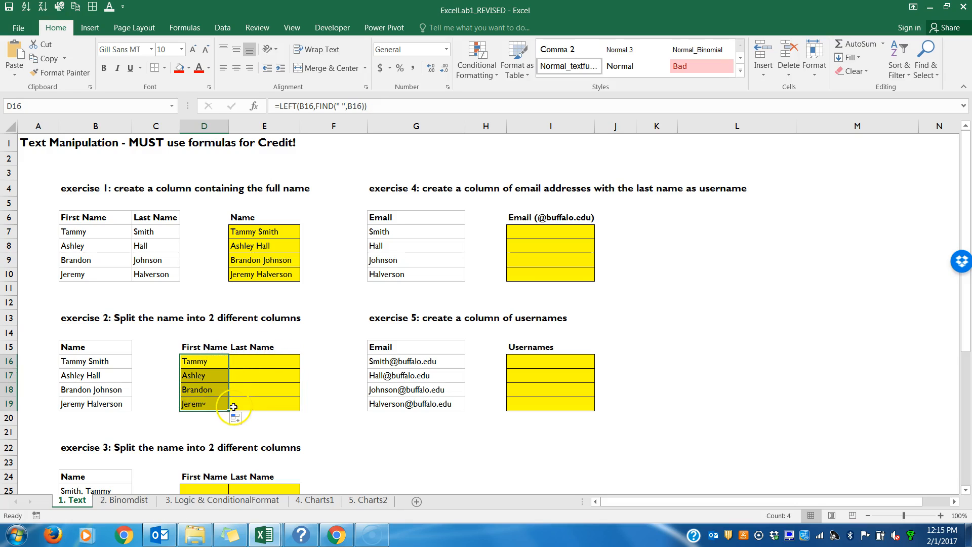
Step: Enter =RIGHT(B16,FIND(" ",B16)) in E16 to extract the last name
double_click(248, 363)
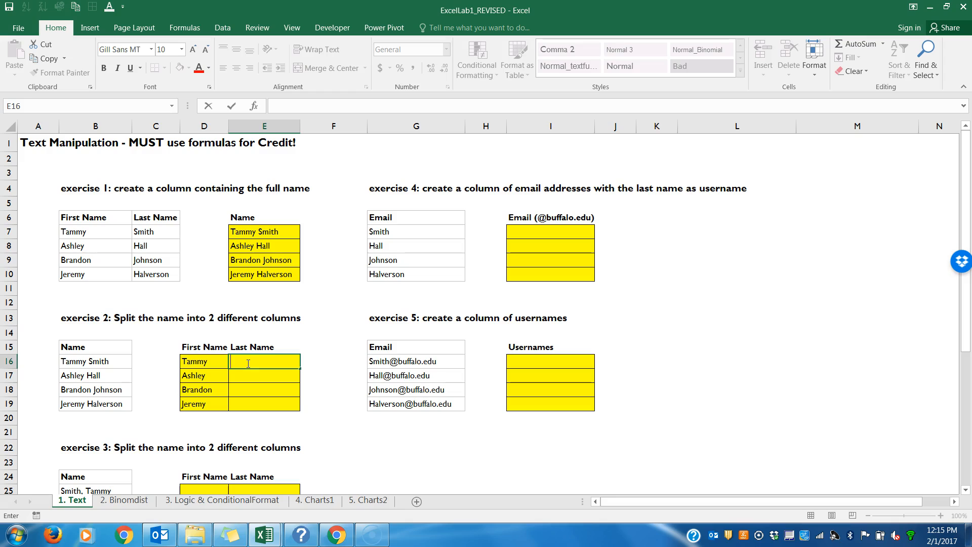
text(RI)
key(BackSpace)
text(=RIGHT()
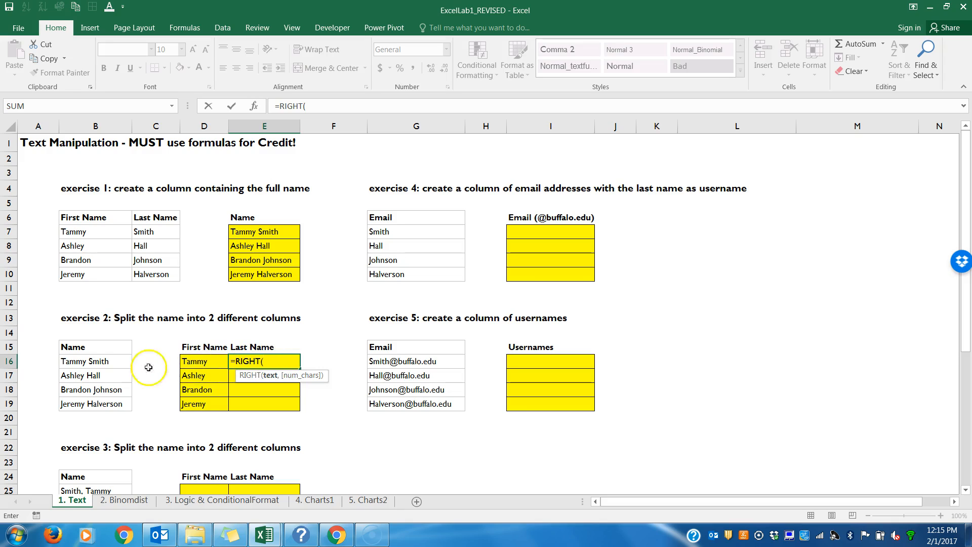
click(114, 362)
text(,)
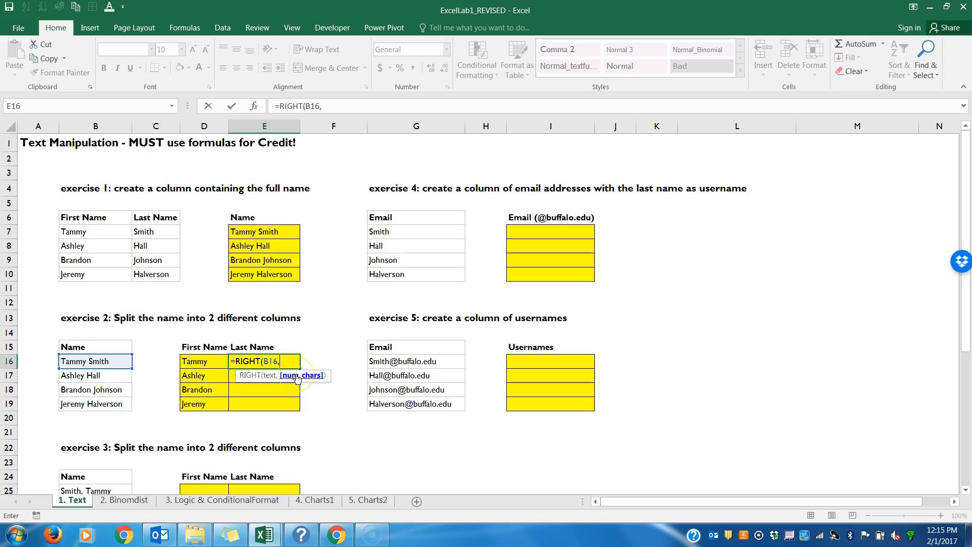
text(FIND()
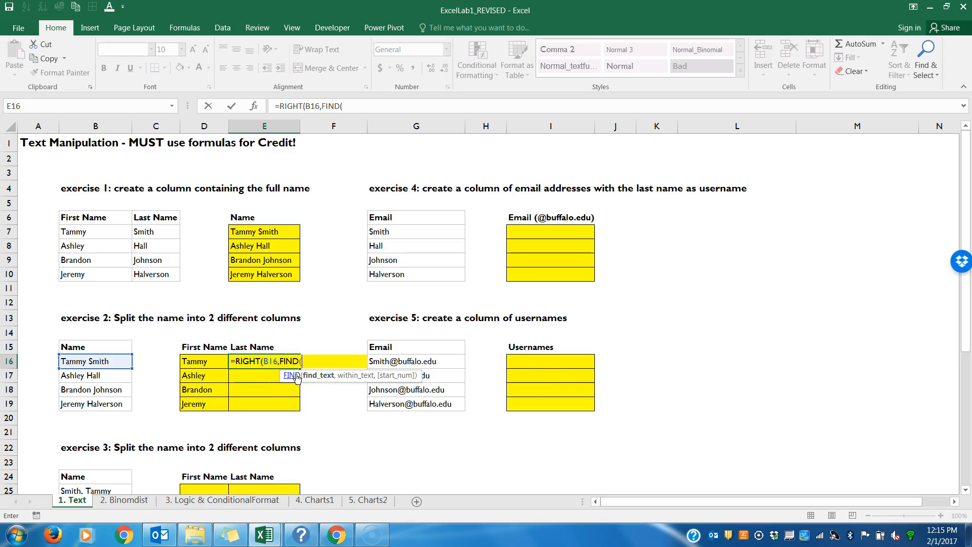
text(" ",)
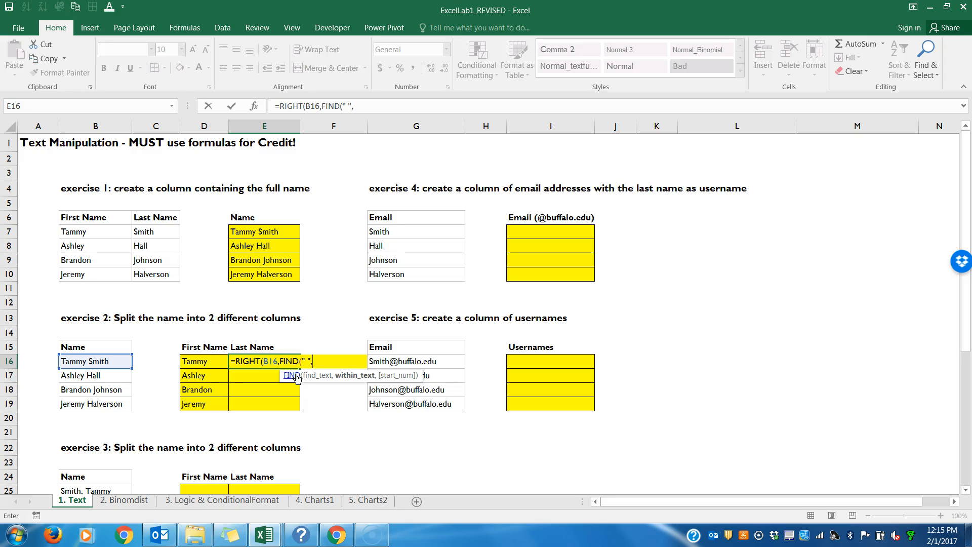
click(122, 358)
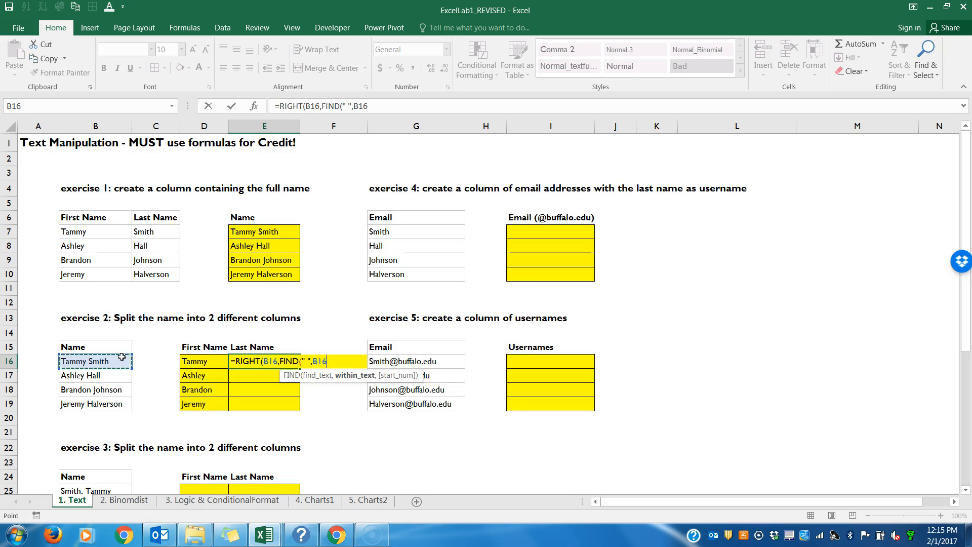
text())
key(Return)
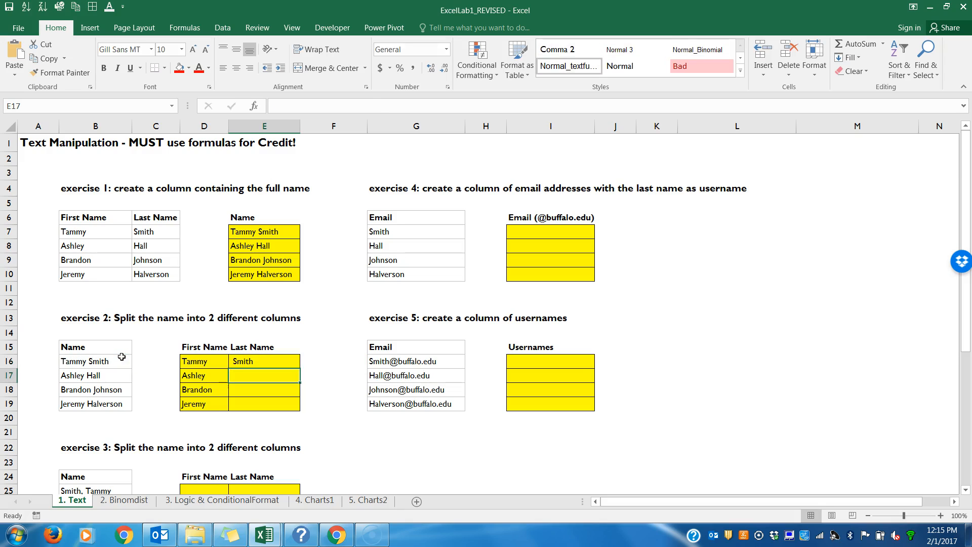
Step: Fill the RIGHT formula from E16 down to E19
click(249, 362)
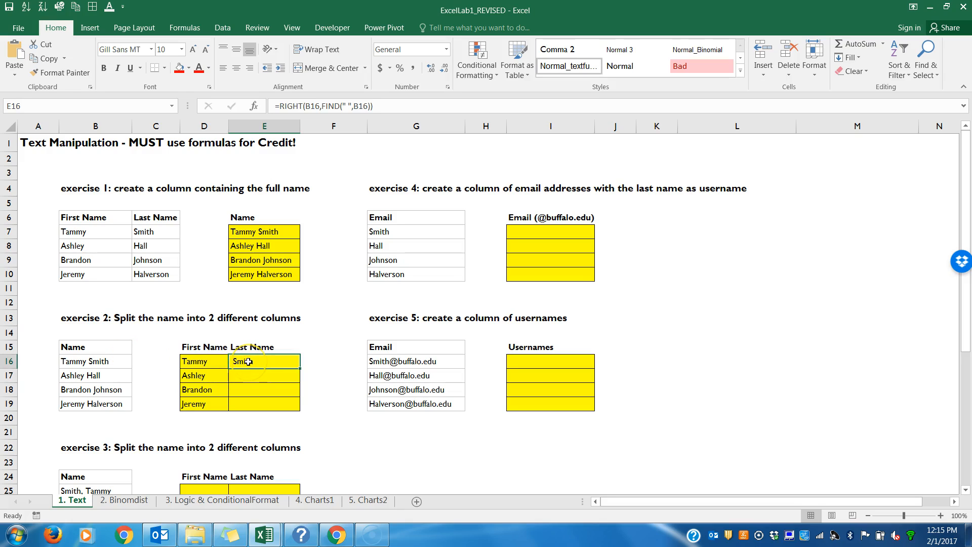
drag(301, 368, 297, 414)
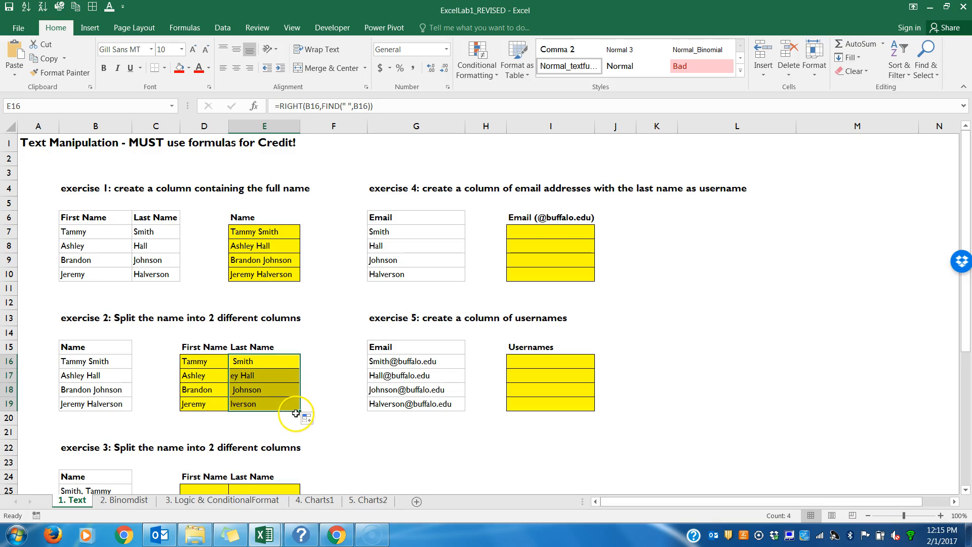
Step: Examine the RIGHT/FIND formulas in E17 and E16 and the LEFT formula in D16
double_click(279, 375)
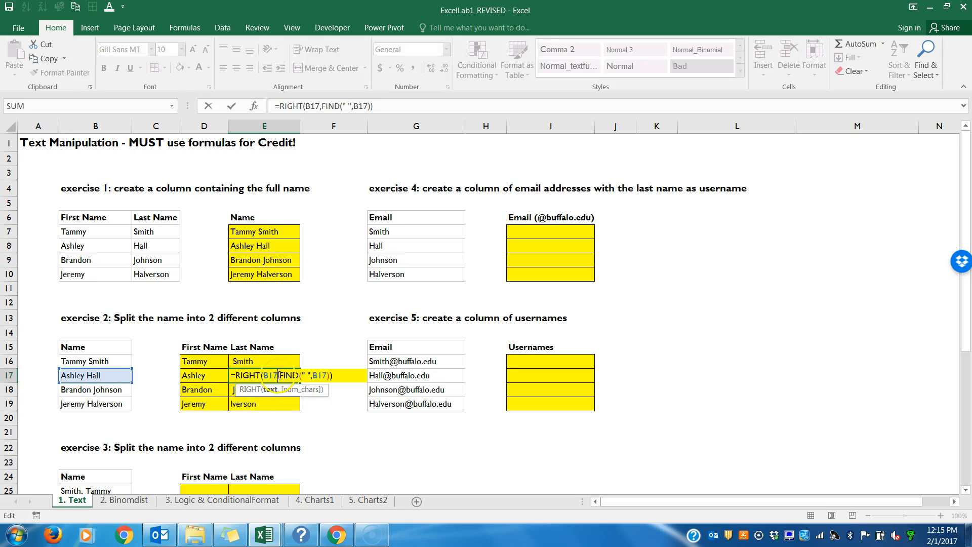
click(321, 376)
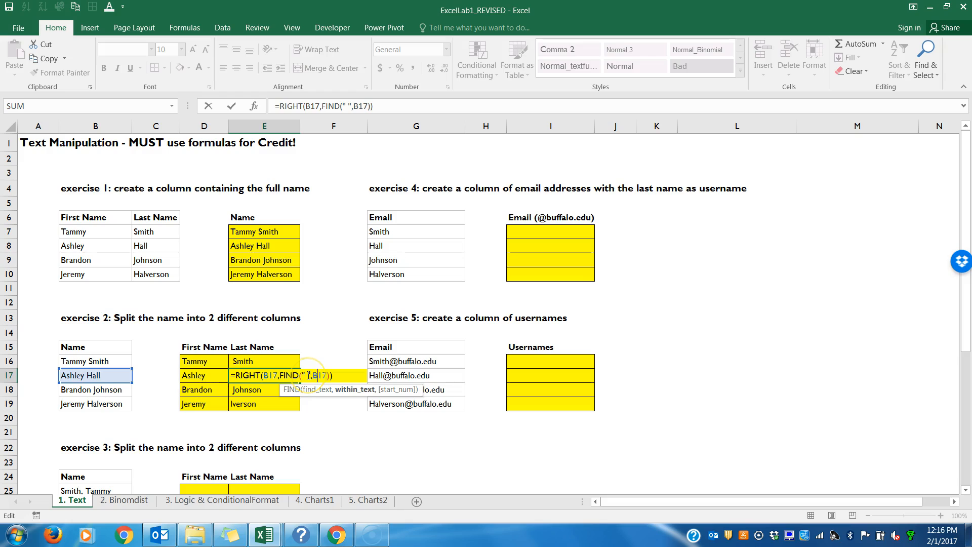
click(283, 362)
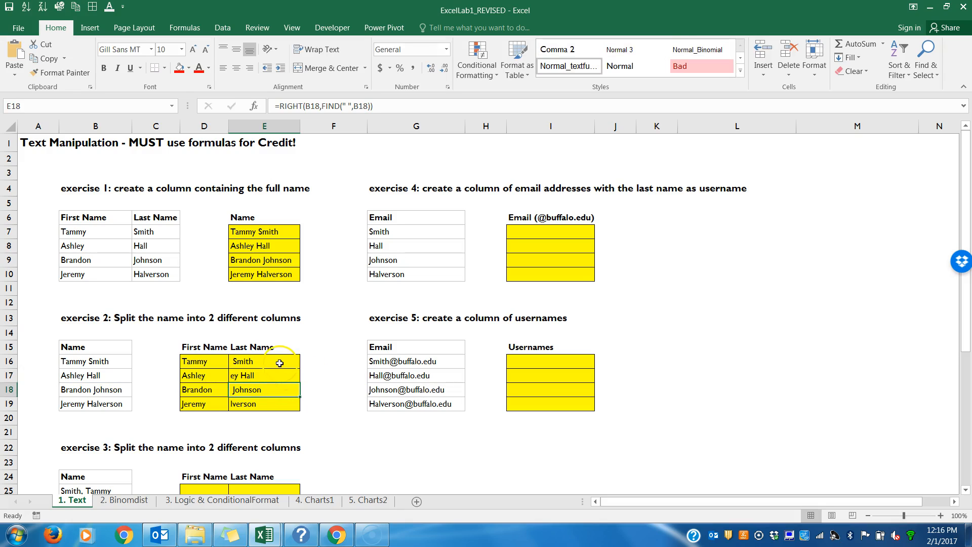
double_click(279, 362)
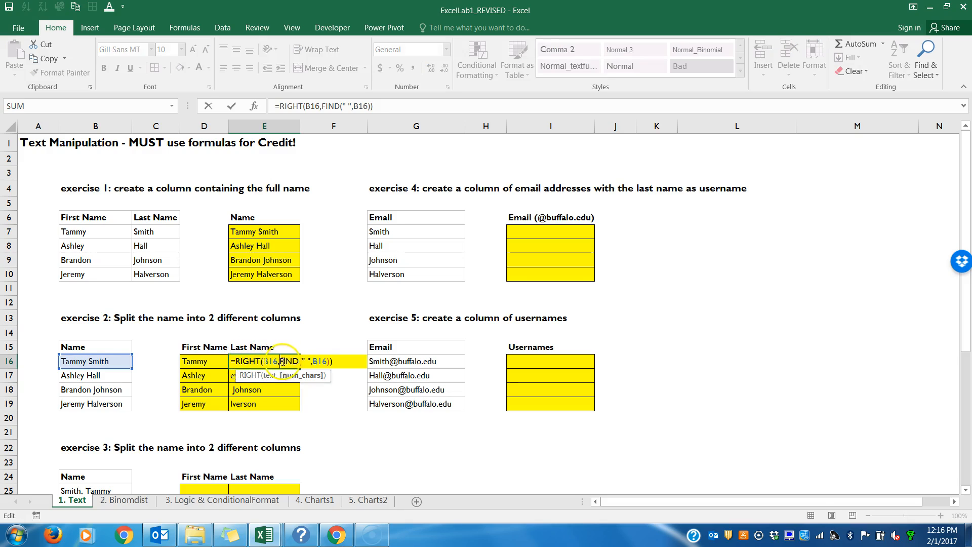
drag(280, 361, 326, 361)
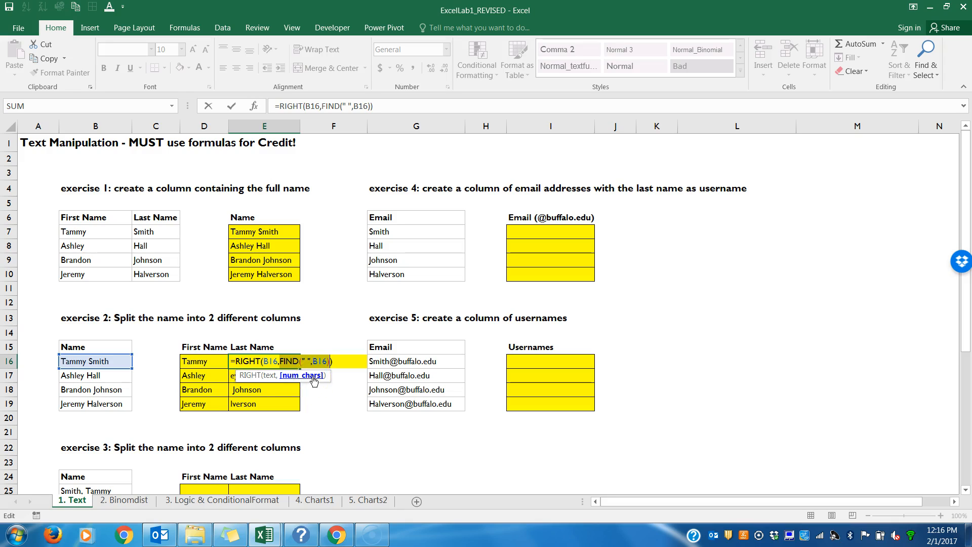
key(Escape)
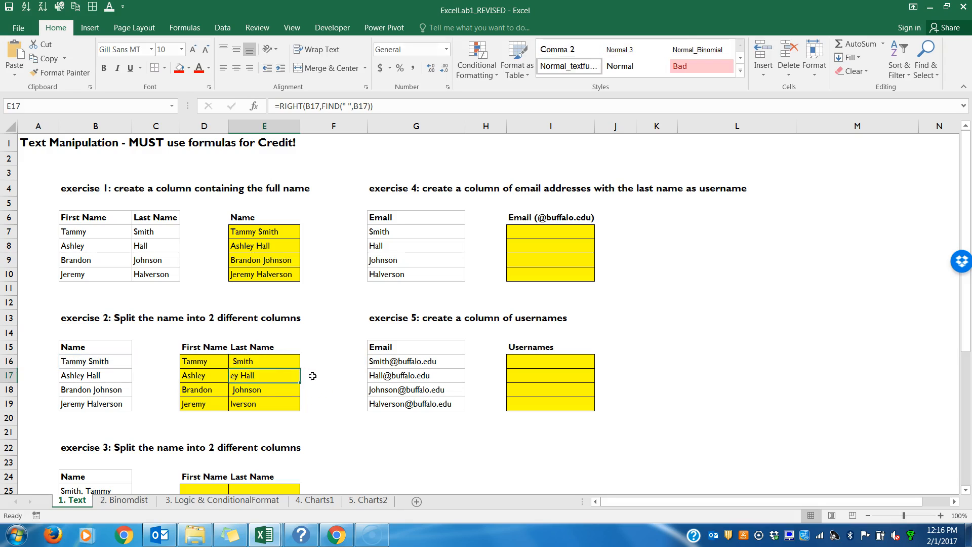
double_click(211, 362)
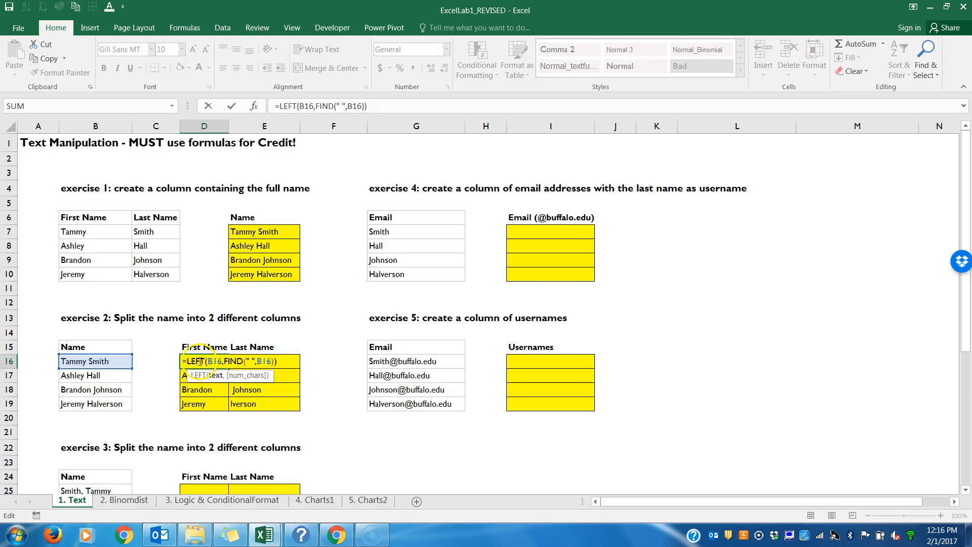
Step: Examine the FIND part of the LEFT formulas in D16, D18 and D19, evaluating it in D18
click(227, 362)
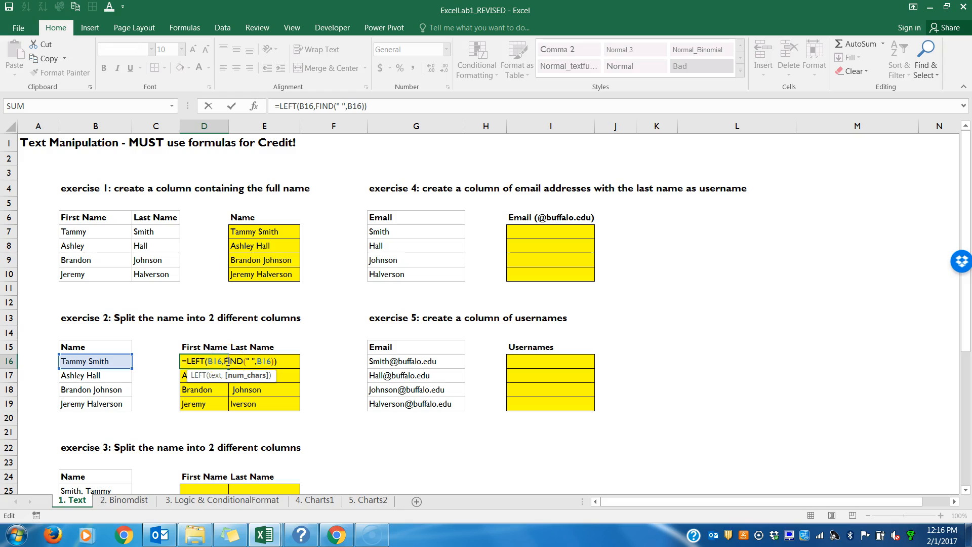
drag(225, 361, 276, 363)
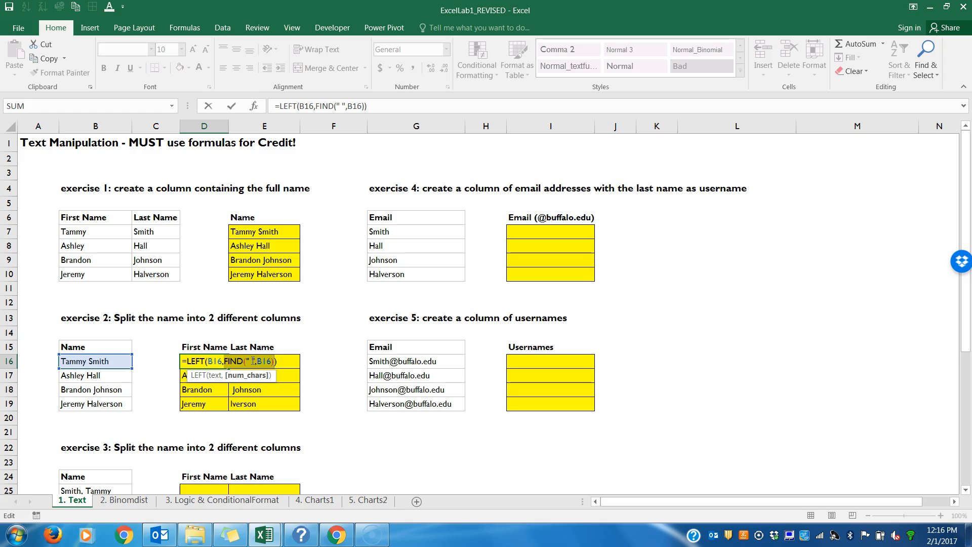
key(Return)
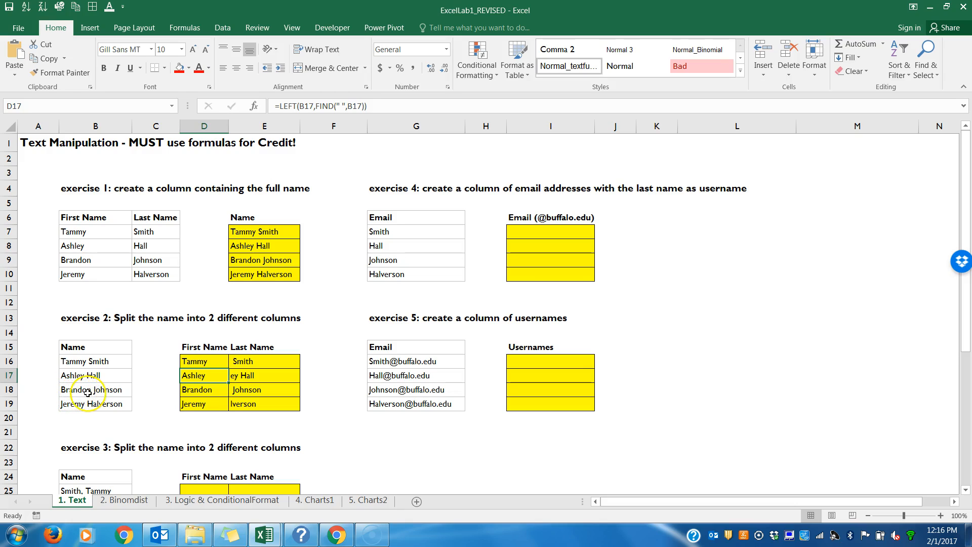
click(197, 390)
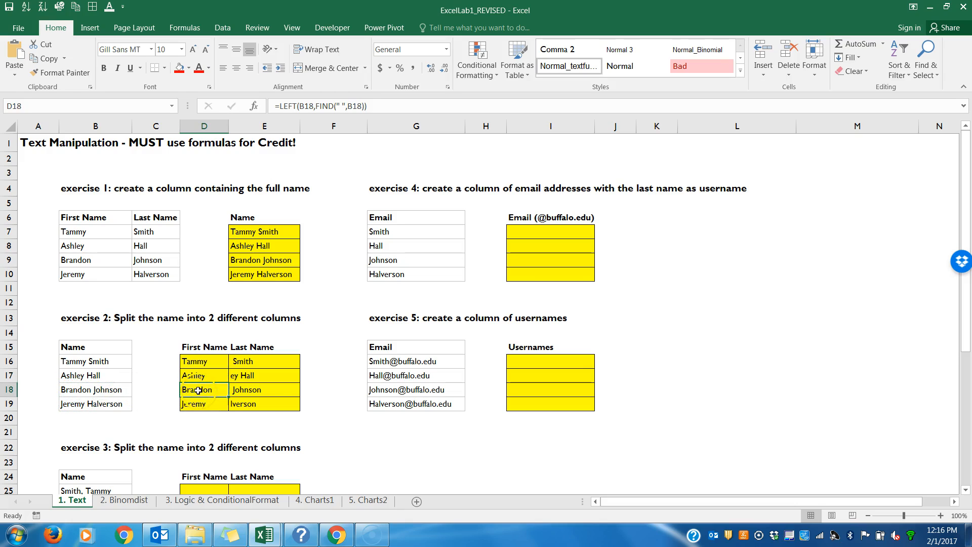
double_click(197, 391)
drag(226, 390, 274, 390)
key(F9)
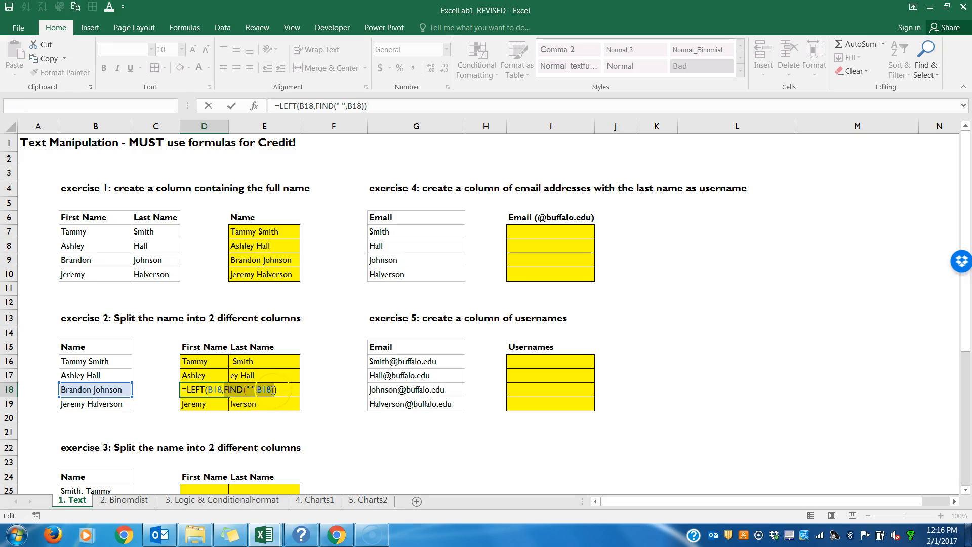
key(Escape)
double_click(199, 404)
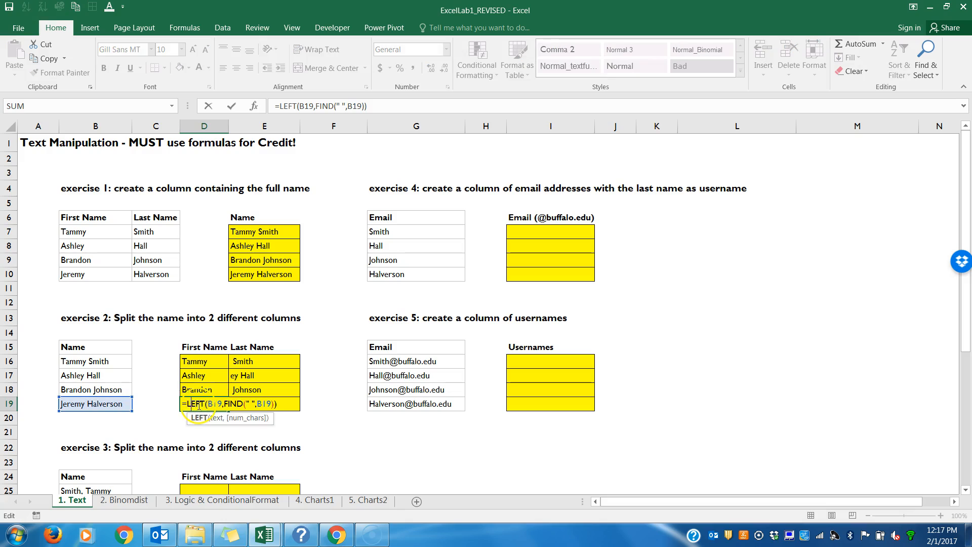
drag(223, 403, 272, 407)
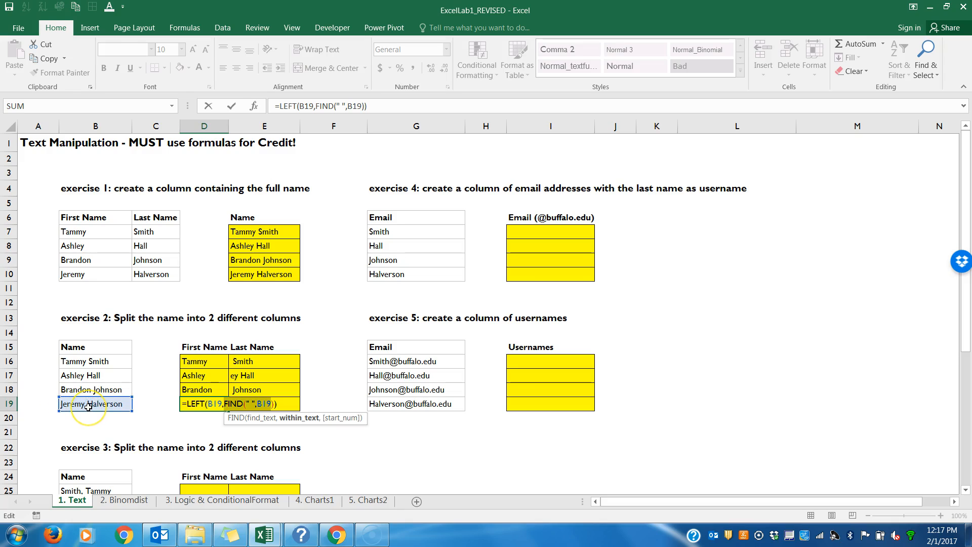
key(Return)
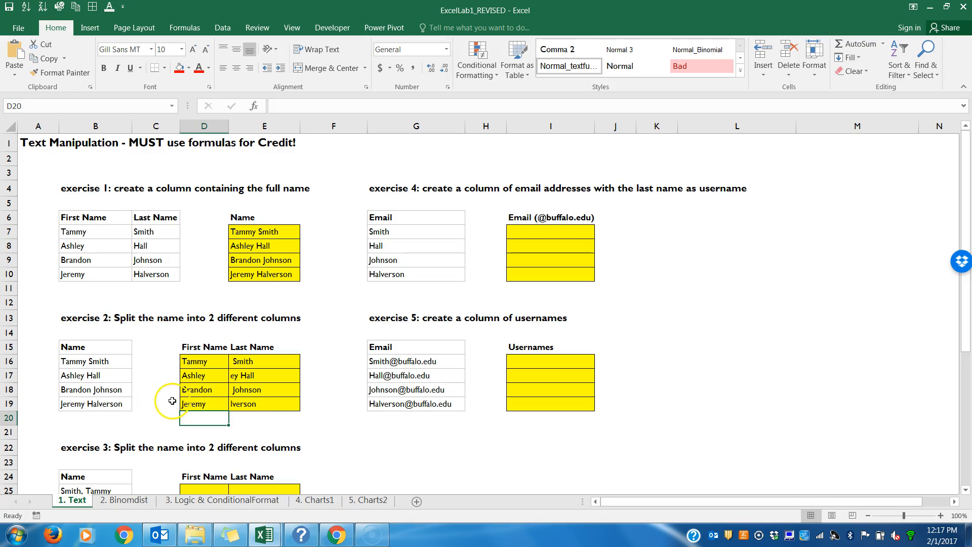
Step: Examine the FIND part of the RIGHT formulas in E16, E17 and E19 and the LEFT formula in D16
click(249, 361)
double_click(249, 361)
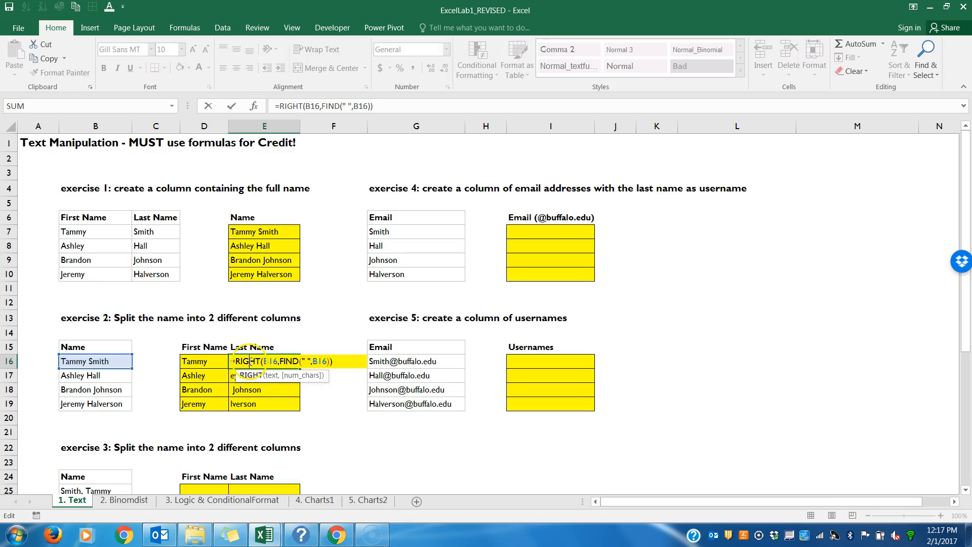
drag(281, 360, 326, 360)
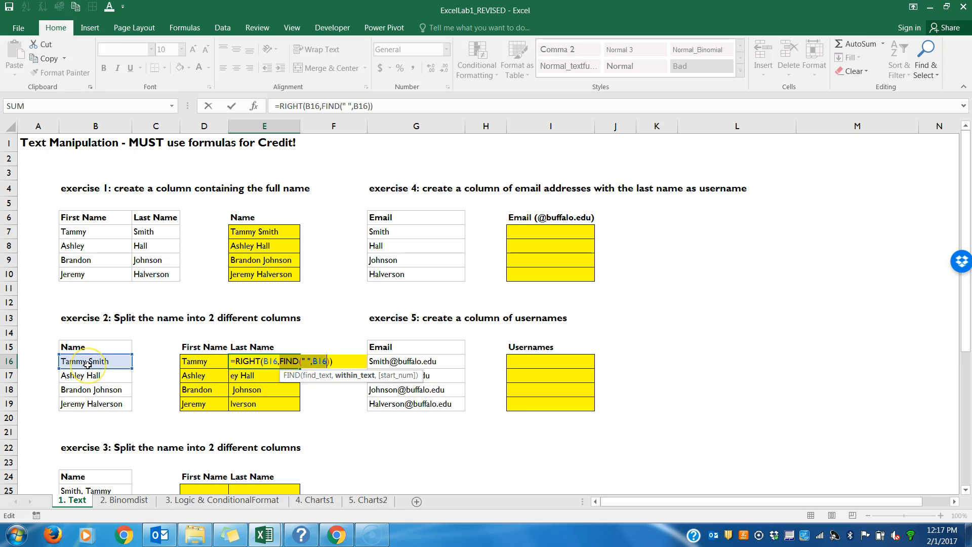
key(Return)
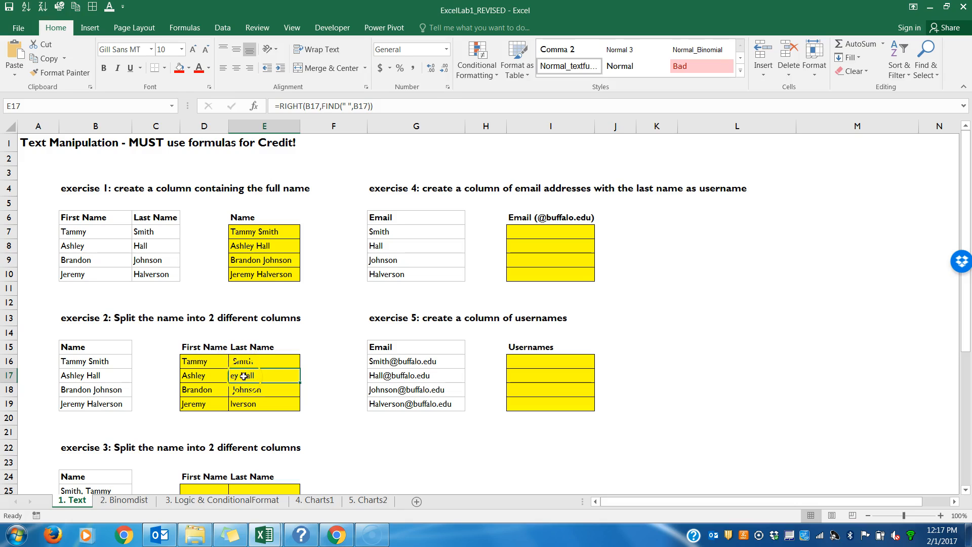
double_click(244, 377)
mouse_move(294, 378)
mouse_down()
mouse_move(327, 383)
mouse_move(306, 384)
mouse_up()
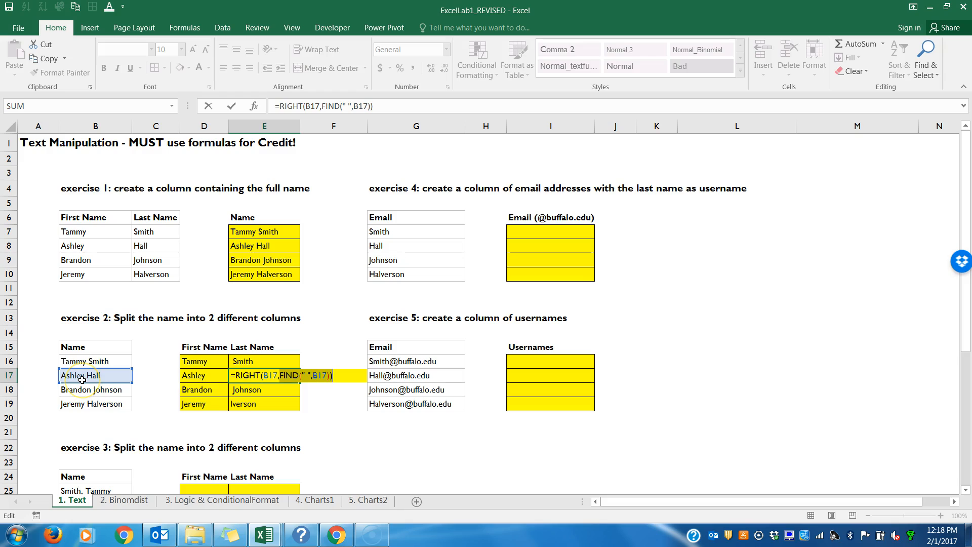
key(Return)
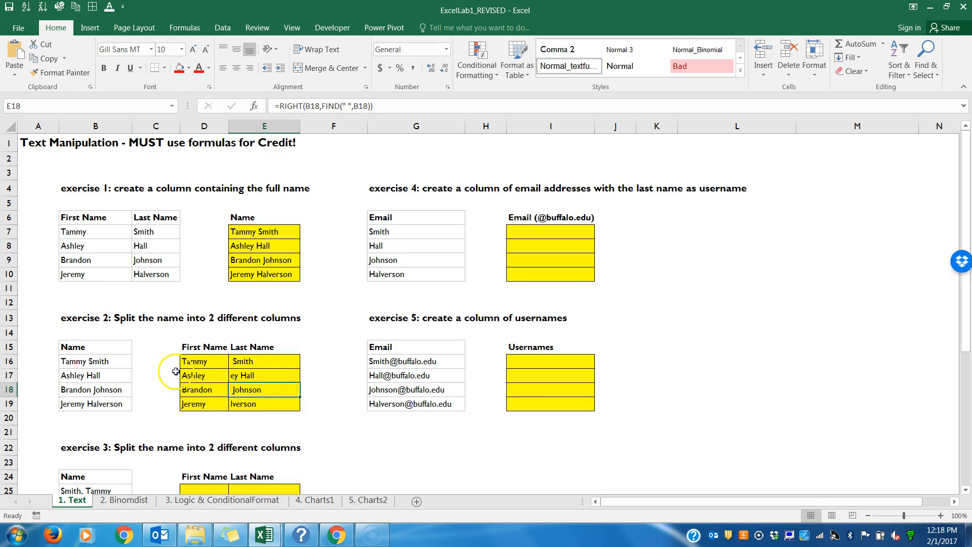
click(235, 379)
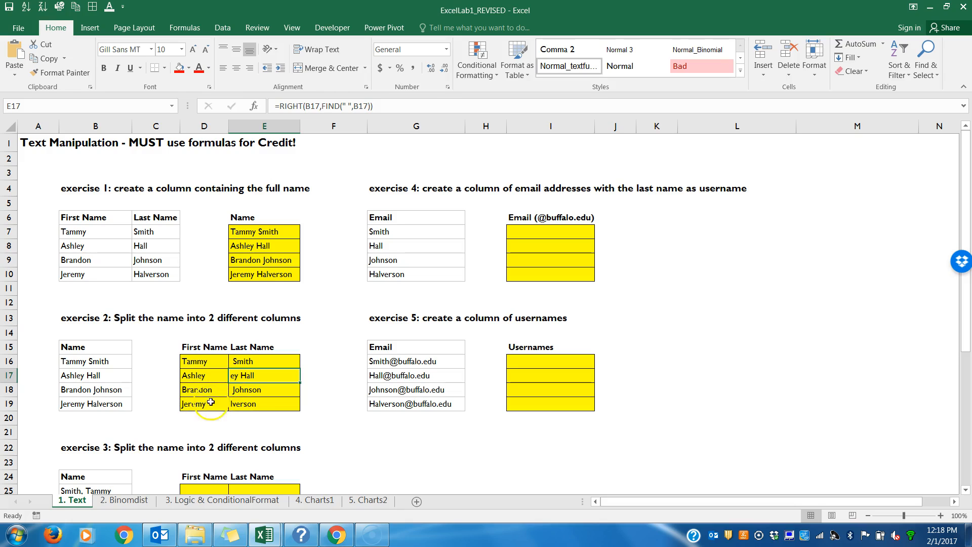
double_click(248, 404)
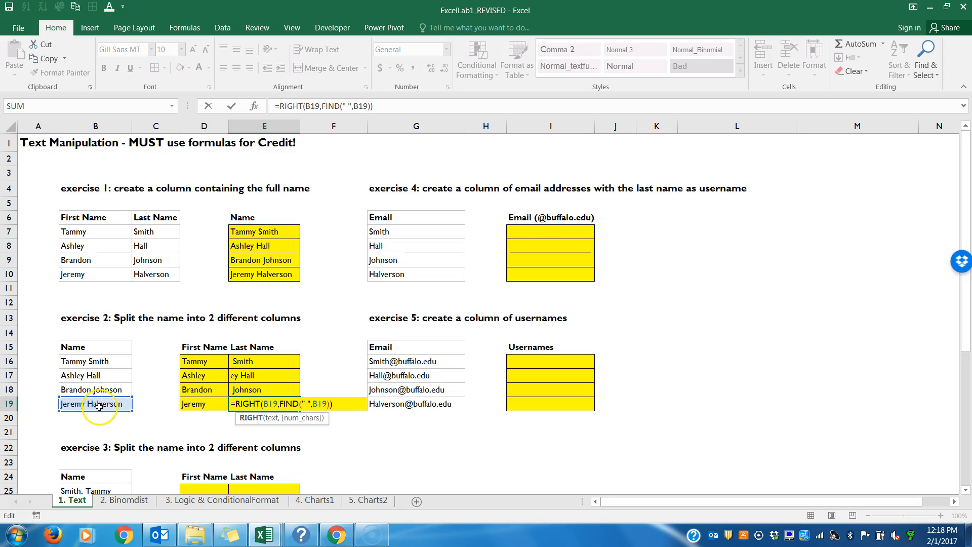
key(Return)
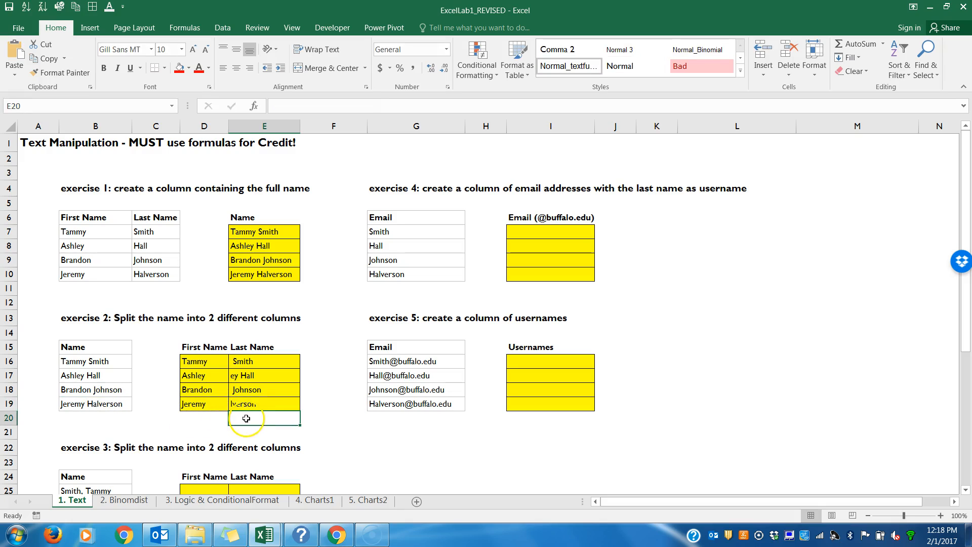
double_click(188, 361)
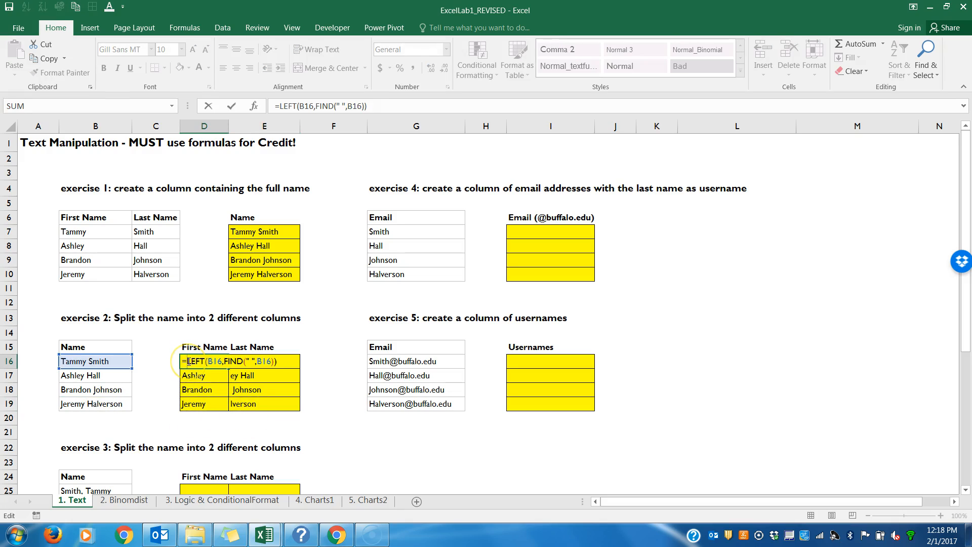
key(Return)
double_click(269, 361)
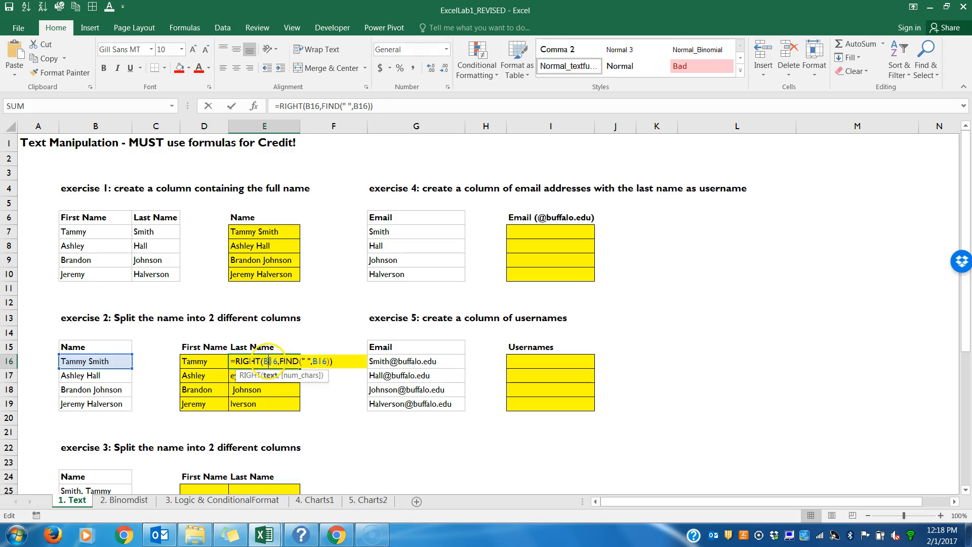
drag(334, 361, 281, 363)
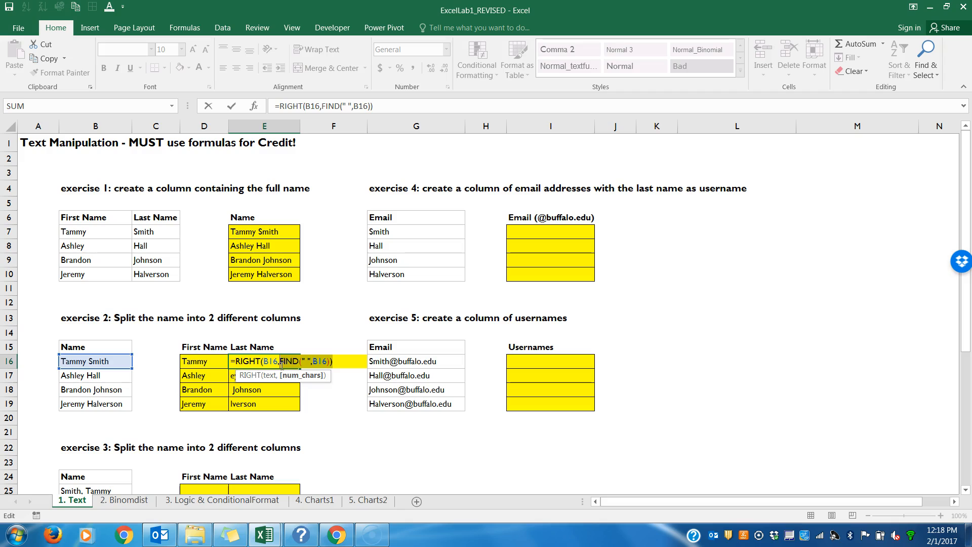
text(LEN)
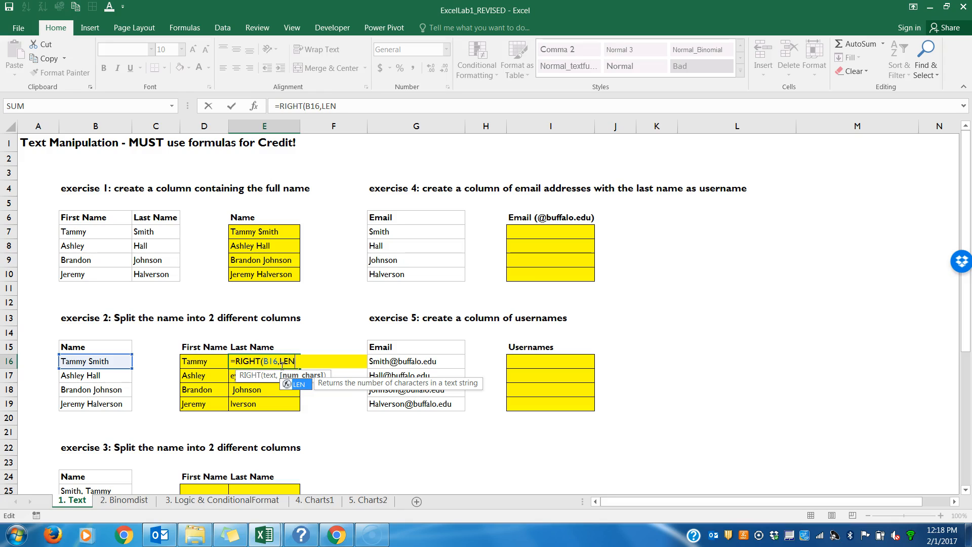
text(()
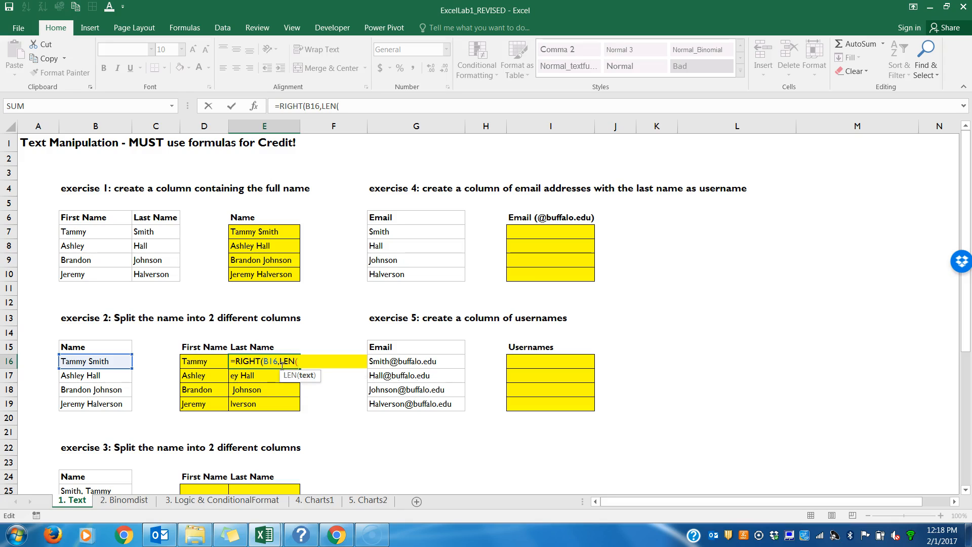
click(106, 363)
text())
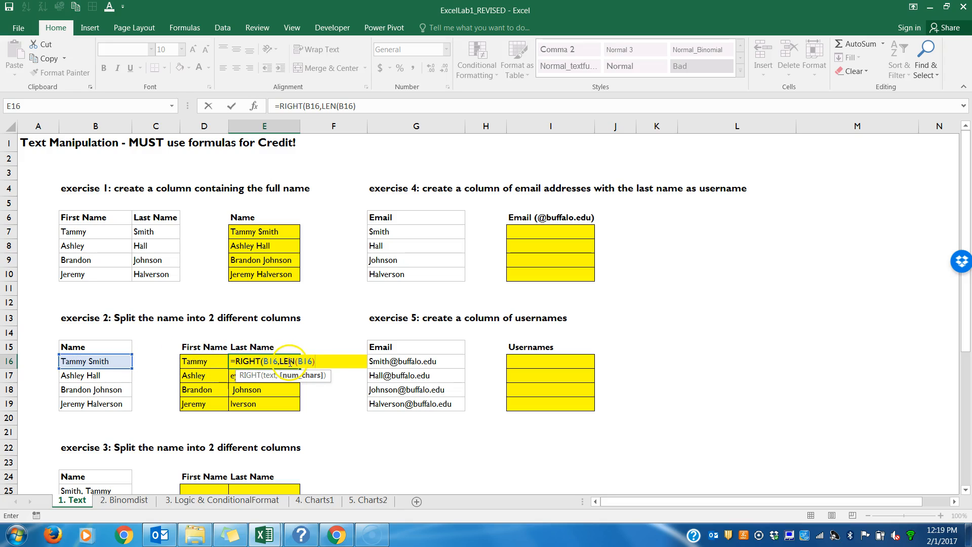
Step: Replace the formula in E16 with =LEN(B16) to count the name's characters
drag(307, 363, 222, 366)
text(=LEN()
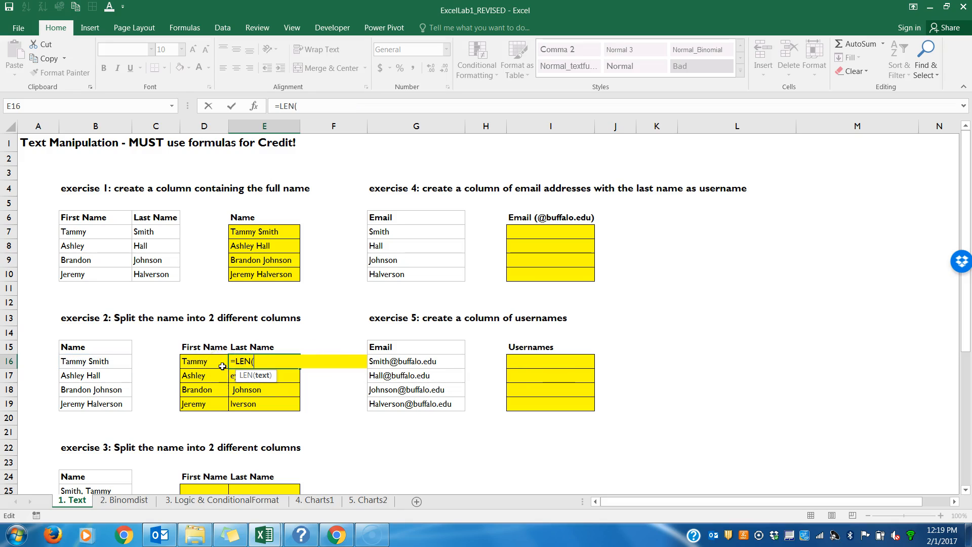
click(118, 362)
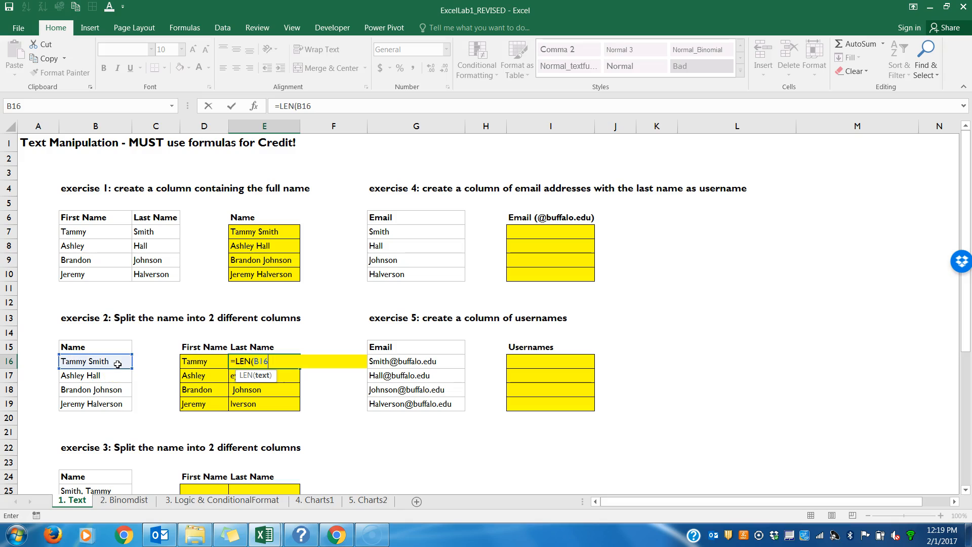
key(Return)
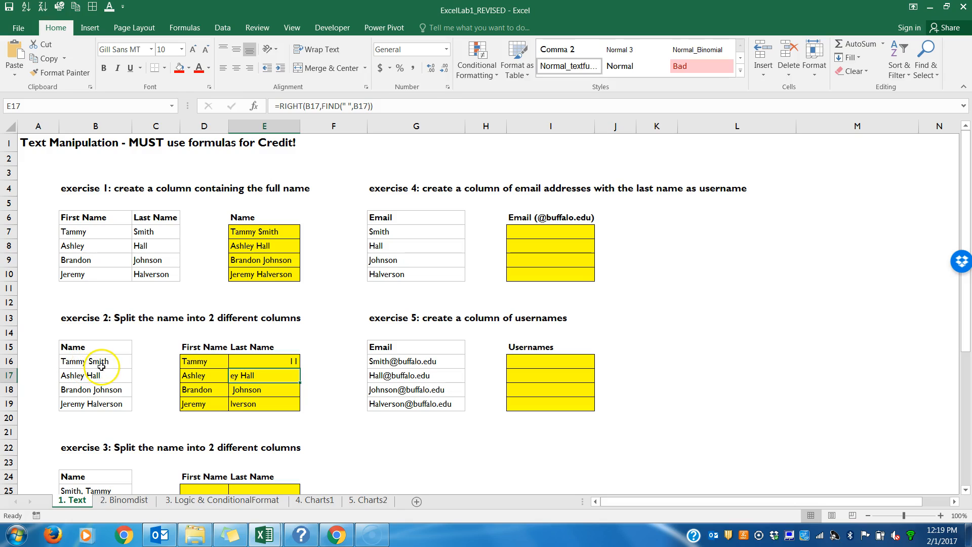
Step: Fill the LEN formula from E16 down to E19
click(241, 363)
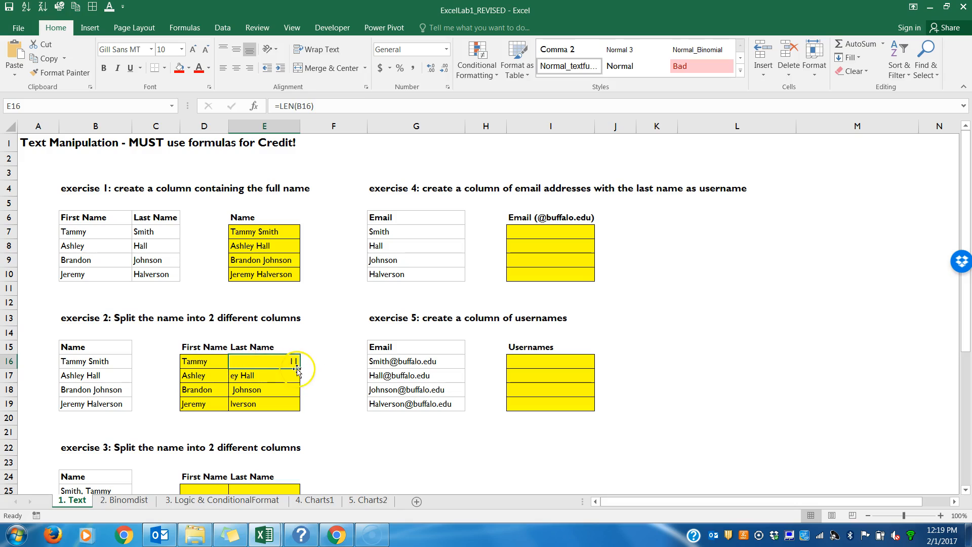
drag(302, 368, 303, 408)
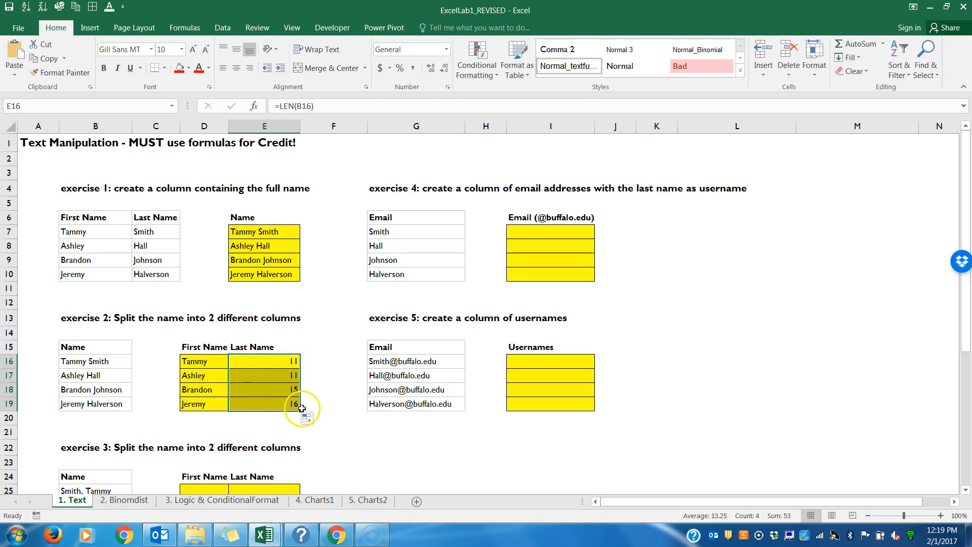
click(288, 406)
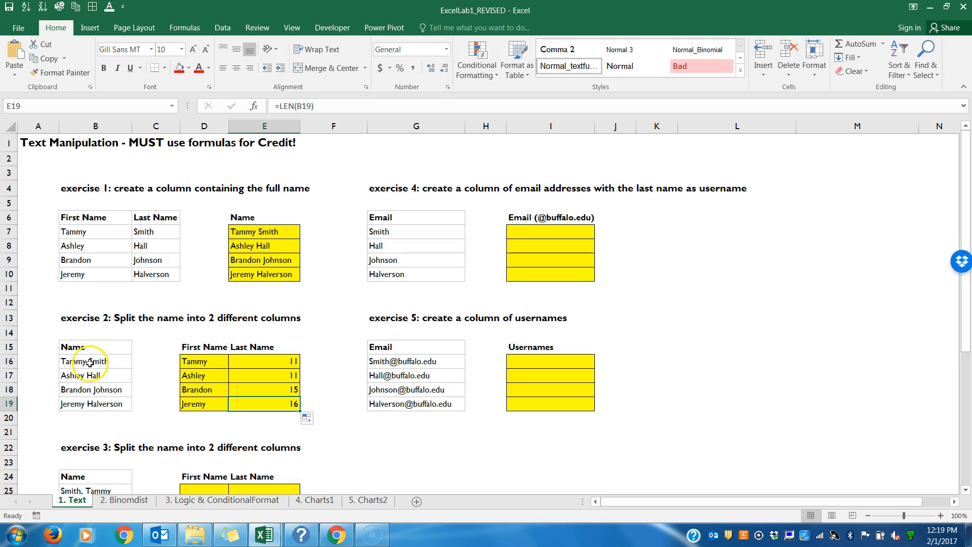
Step: Replace the formula in E16 with =RIGHT(B16,LEN(B16)-FIND(" ",B16)) to extract the last name
click(291, 363)
double_click(291, 363)
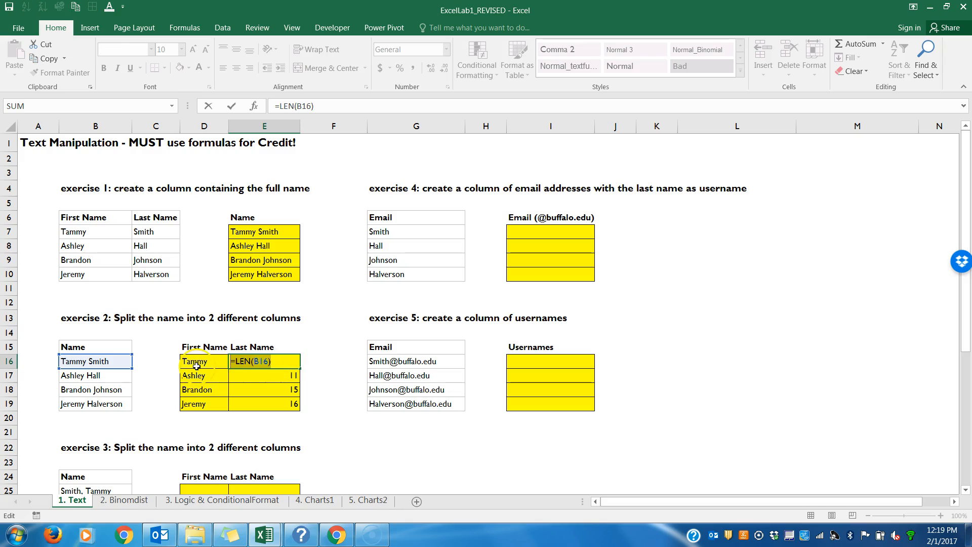
text(=RIGHT)
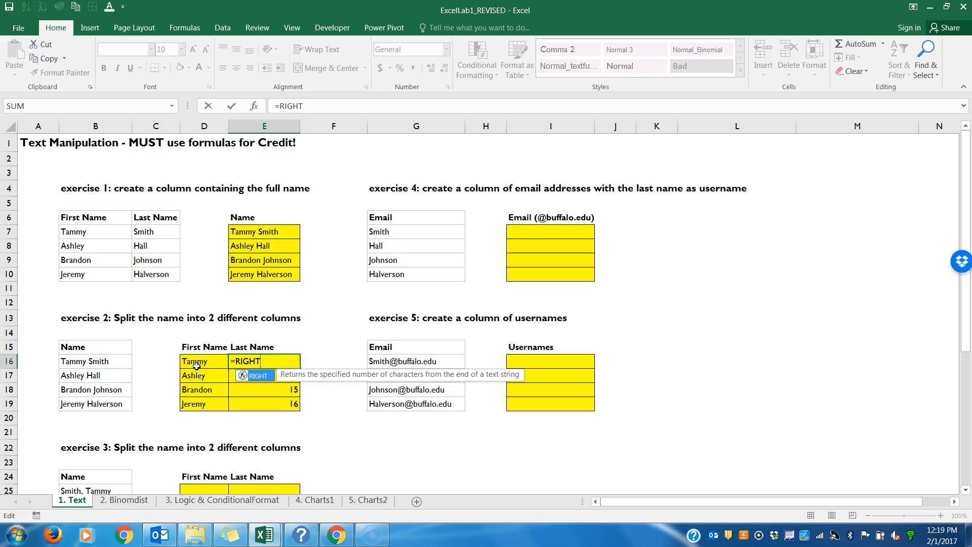
text(()
click(111, 362)
text(,LEN()
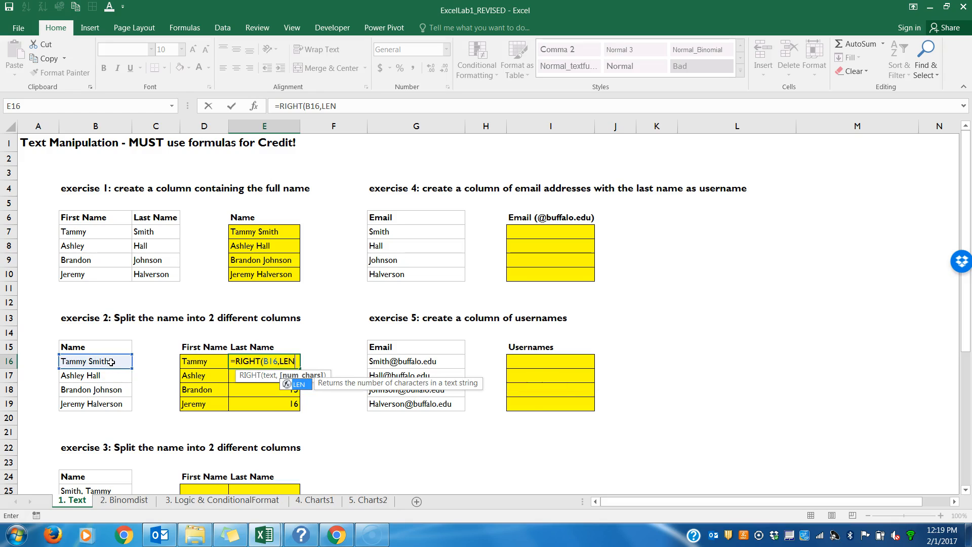
click(70, 361)
text()-)
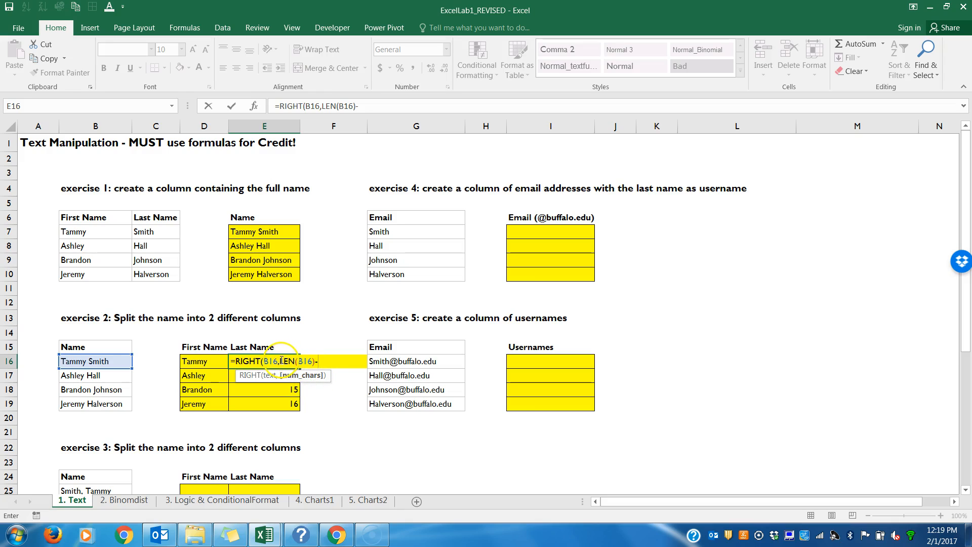
text(()
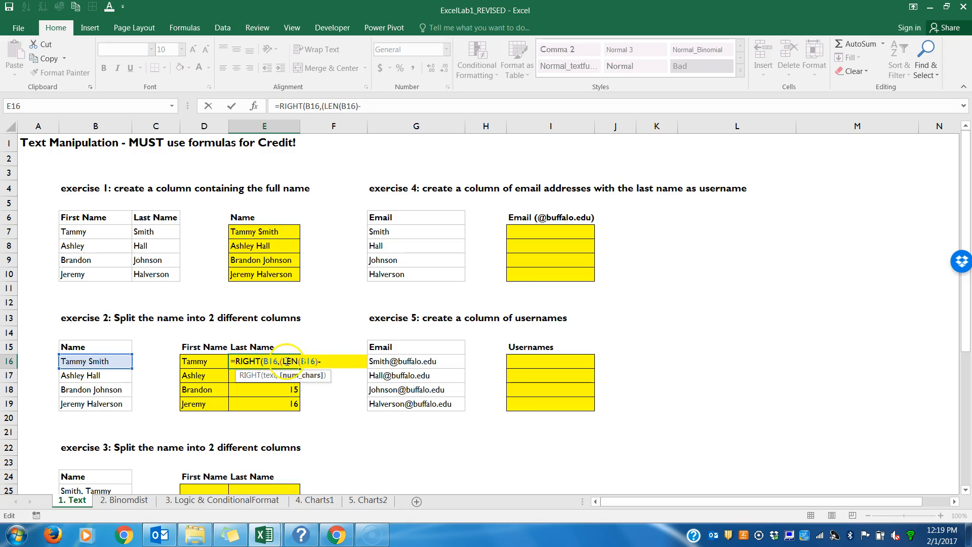
click(334, 361)
key(BackSpace)
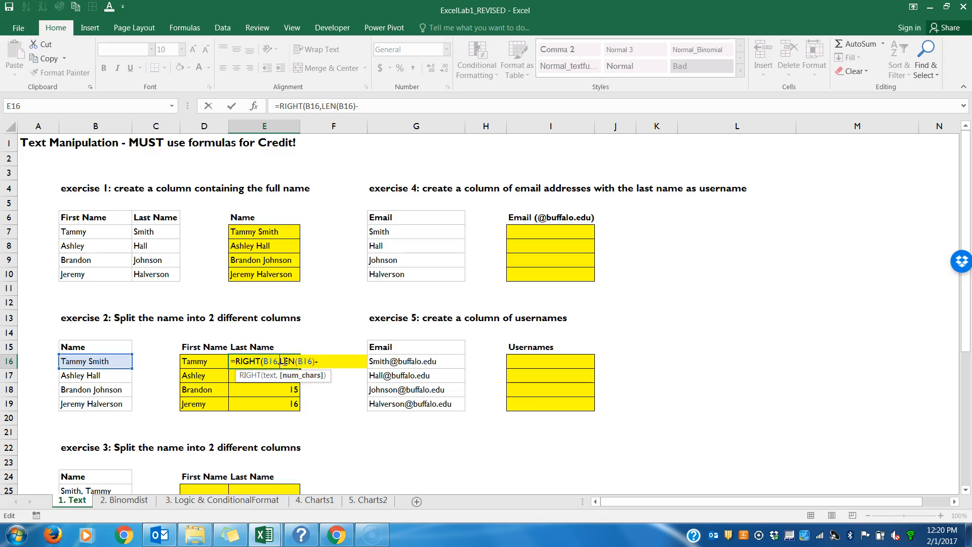
click(293, 361)
text(FIND()
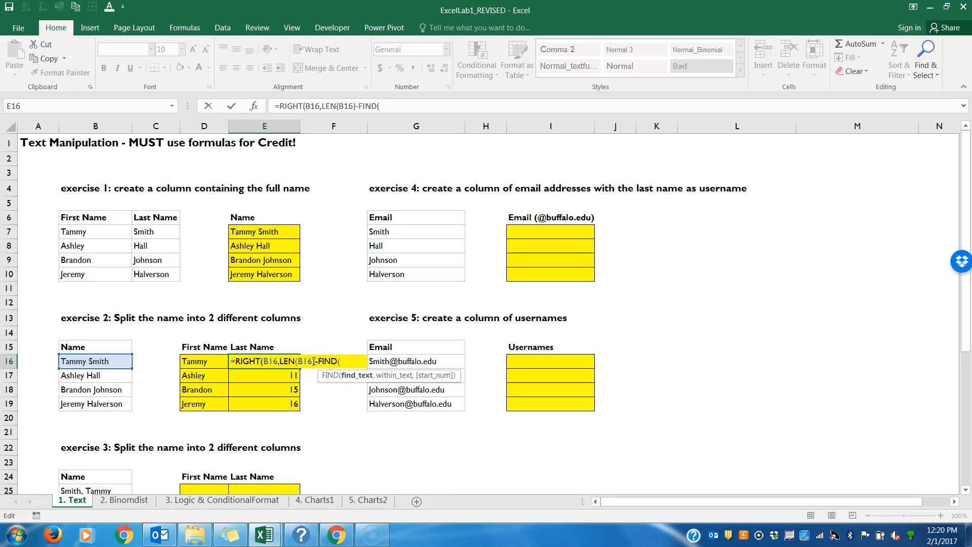
text(" ",)
click(279, 363)
click(106, 360)
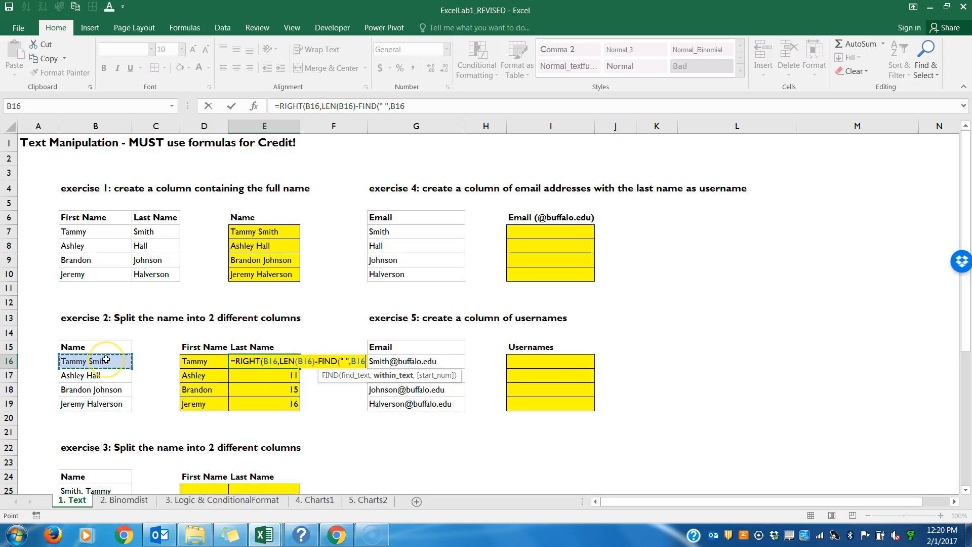
text()))
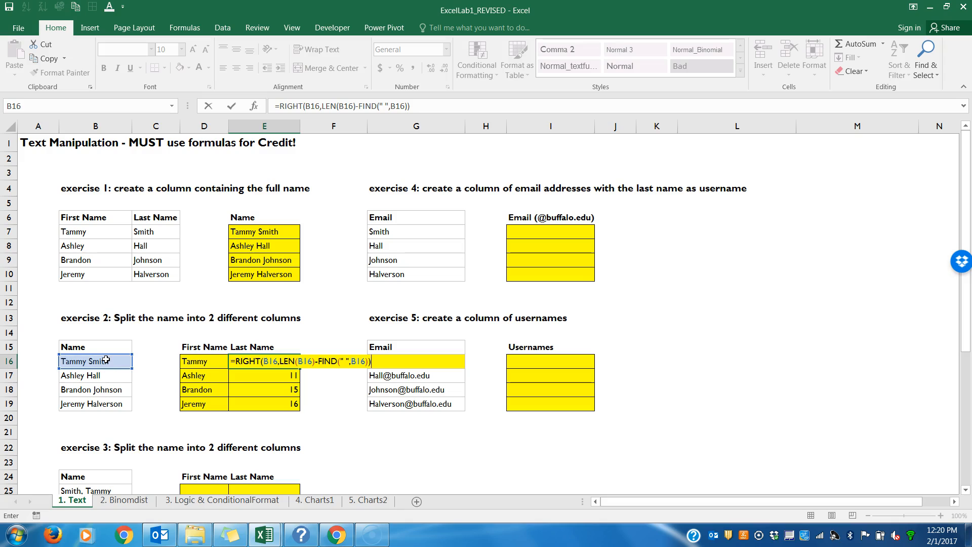
key(Return)
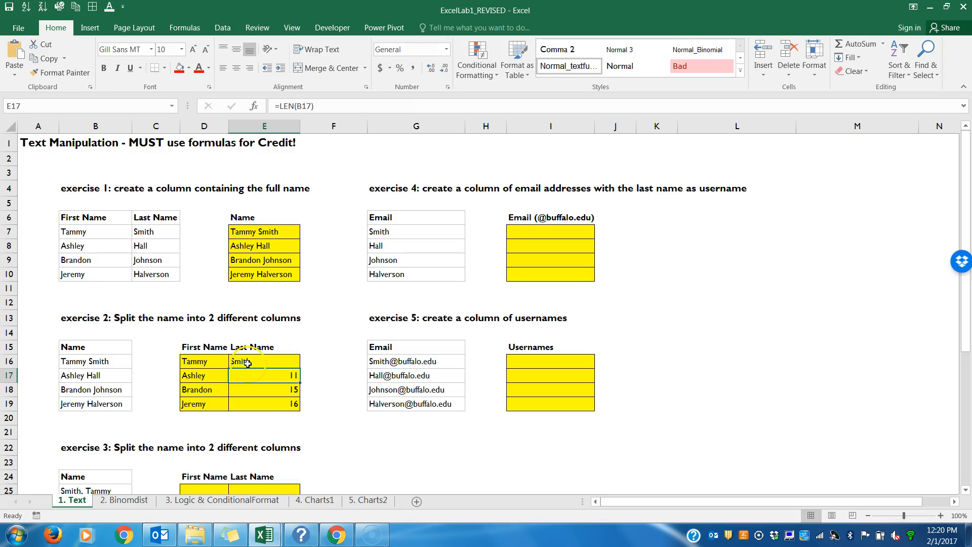
Step: Fill the RIGHT formula from E16 down to E19
click(283, 361)
drag(300, 368, 299, 405)
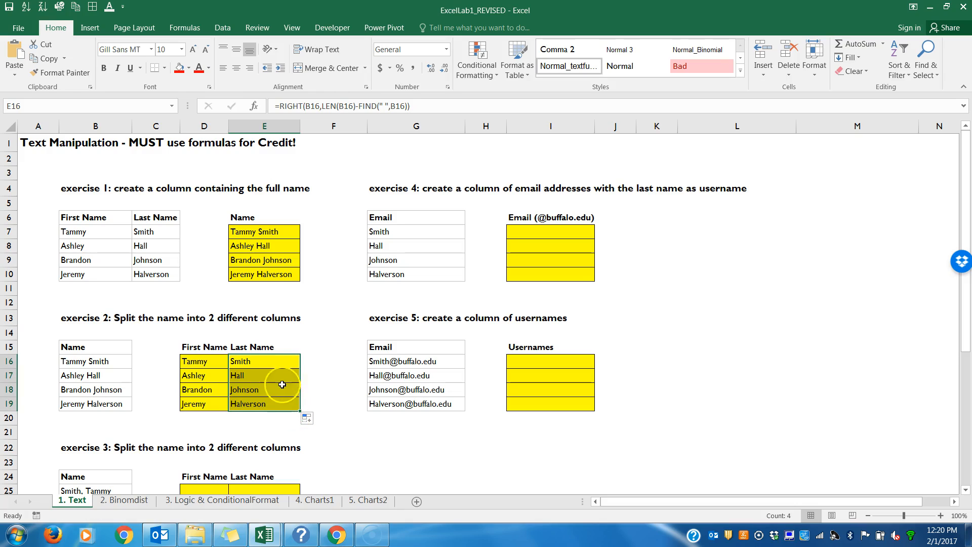
Step: Examine the RIGHT formulas in E16 and E18
double_click(269, 361)
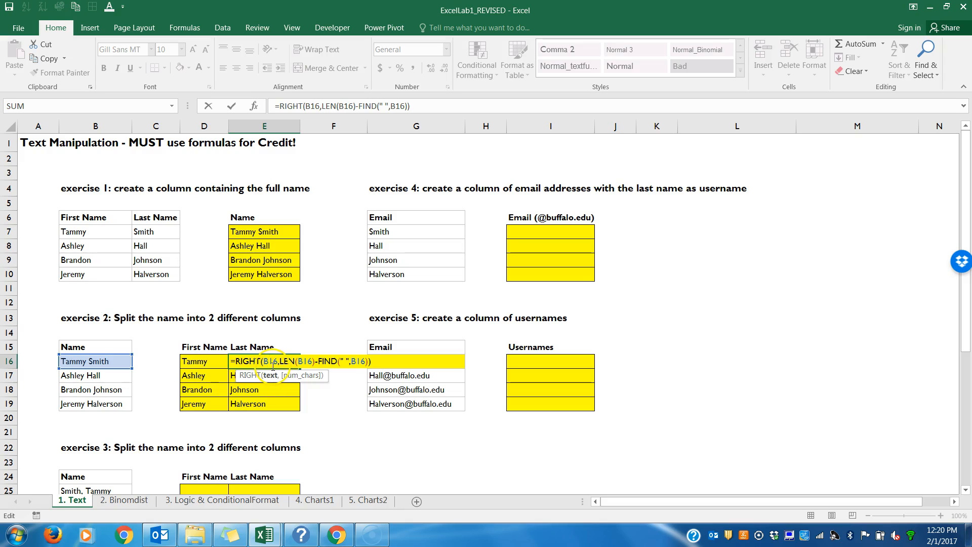
key(Return)
double_click(270, 390)
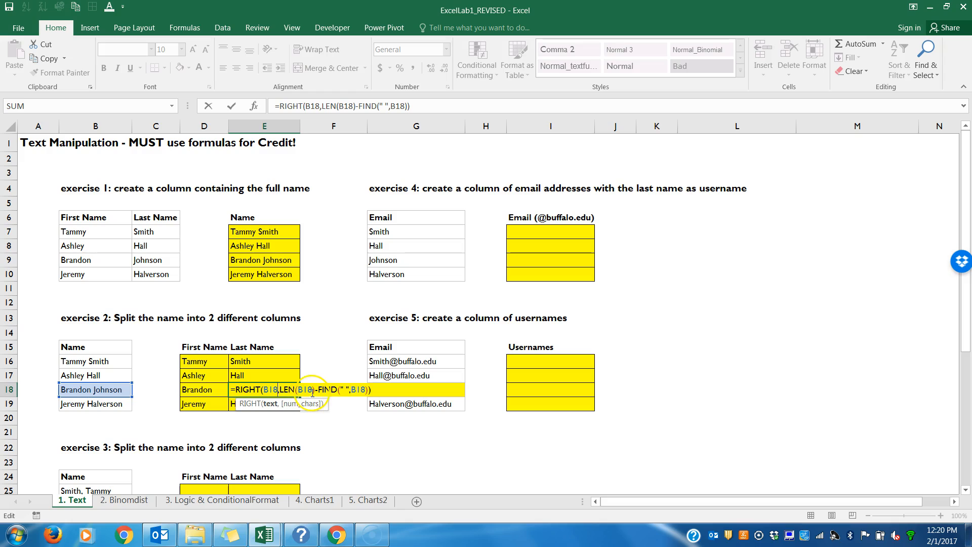
click(373, 390)
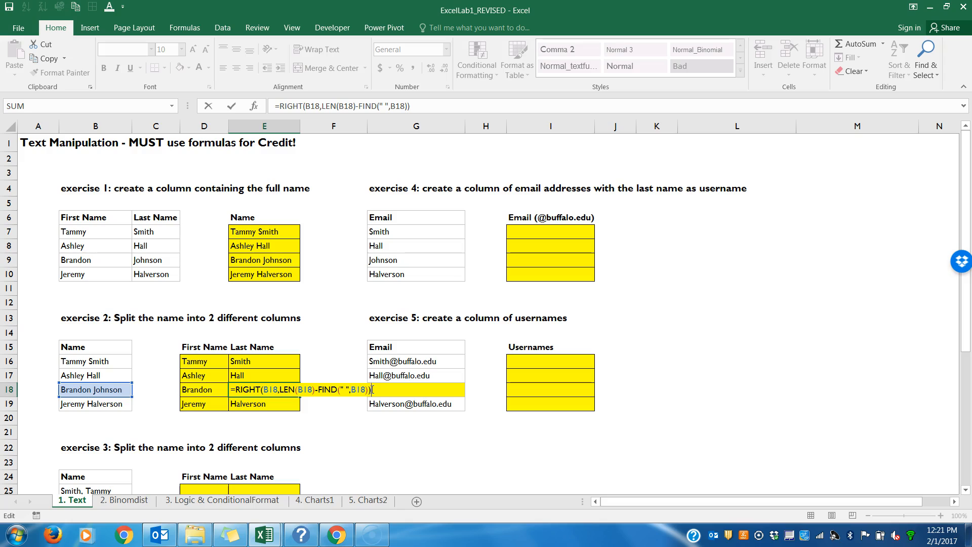
text()))
click(372, 452)
key(Return)
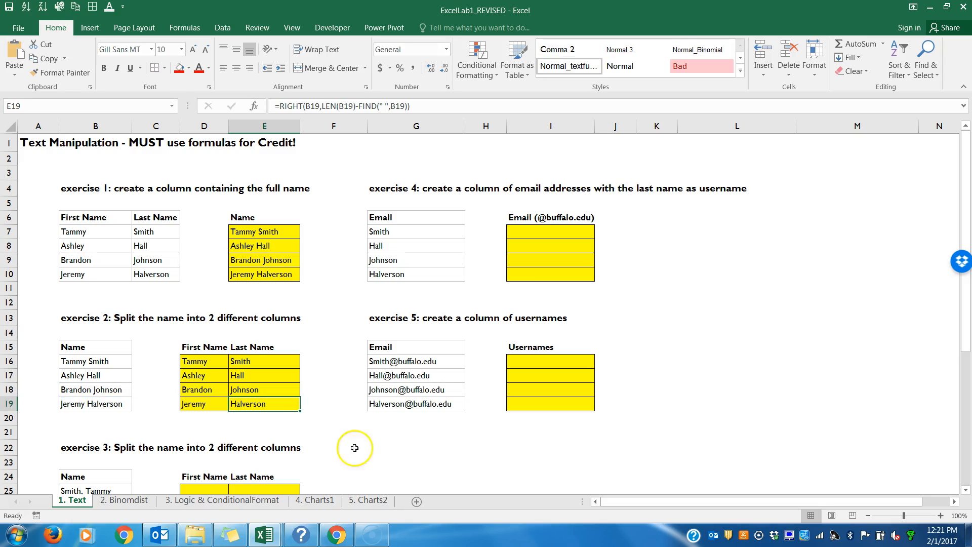
Step: Examine the LEN minus FIND part of the RIGHT formulas in E16 and E19
double_click(279, 361)
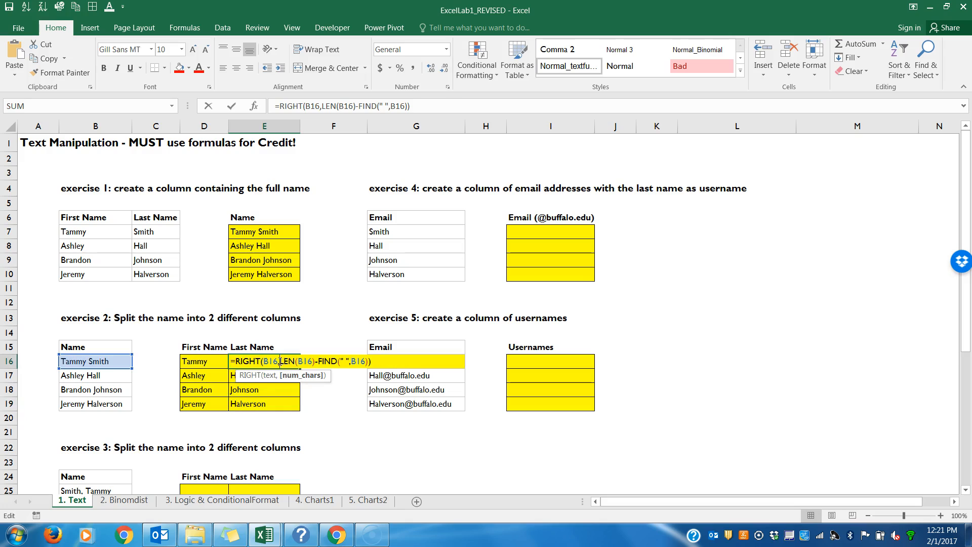
click(301, 363)
click(280, 360)
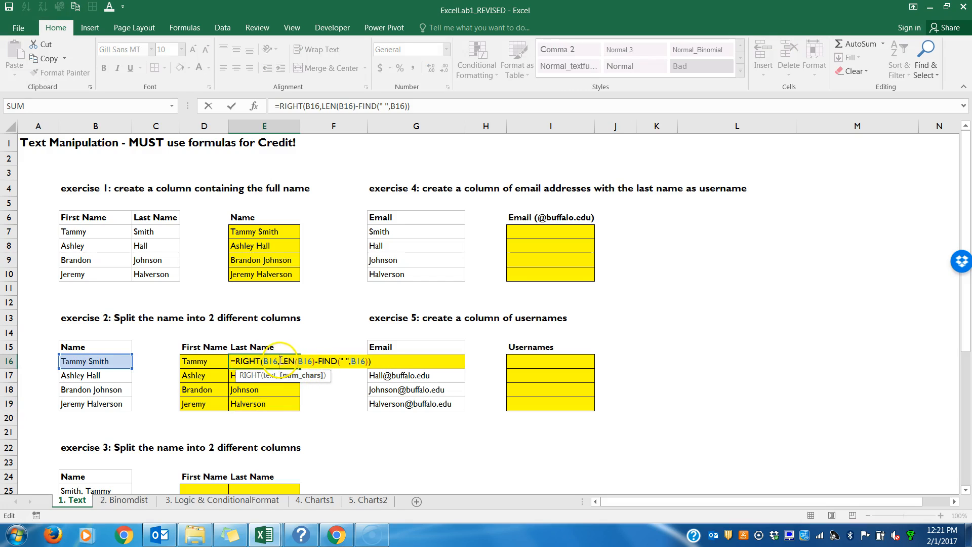
click(246, 361)
click(282, 361)
click(279, 361)
drag(279, 361, 371, 361)
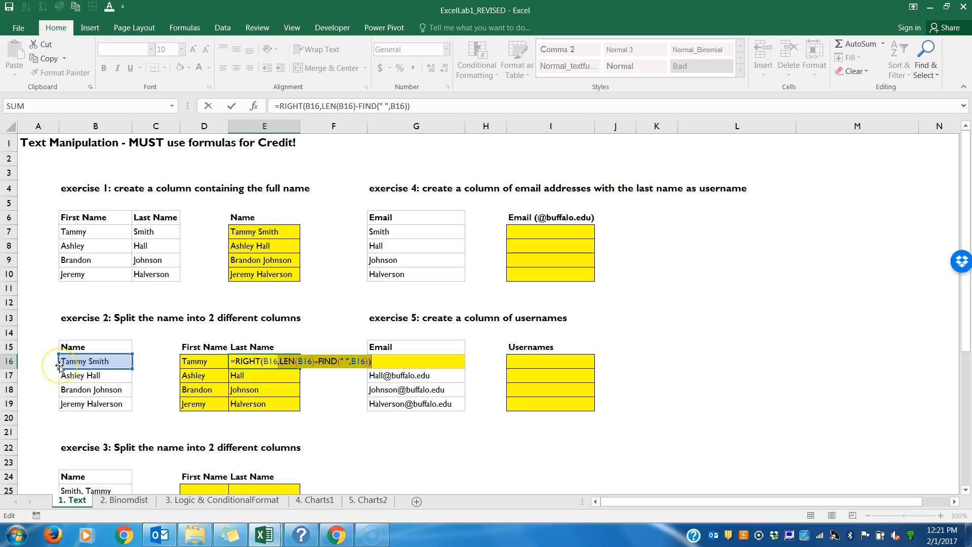
click(90, 363)
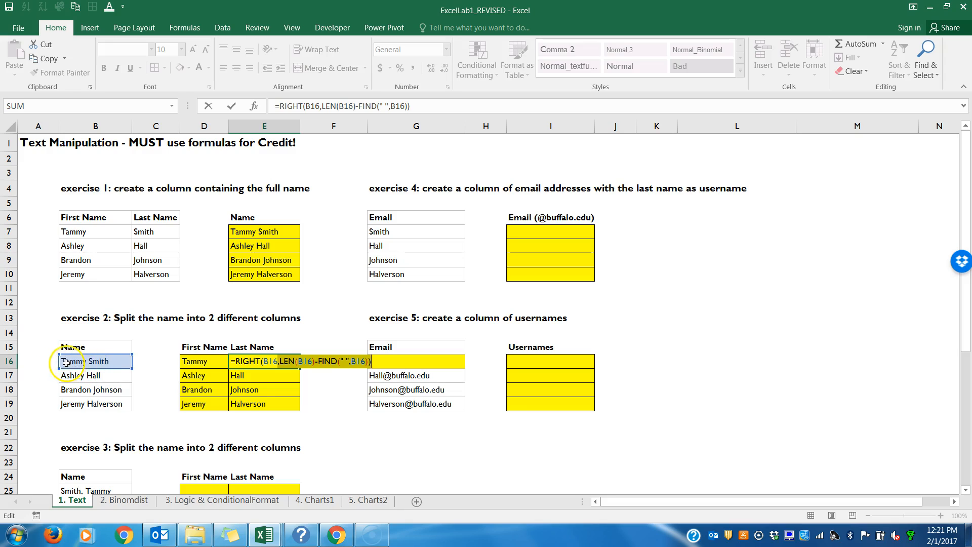
click(103, 365)
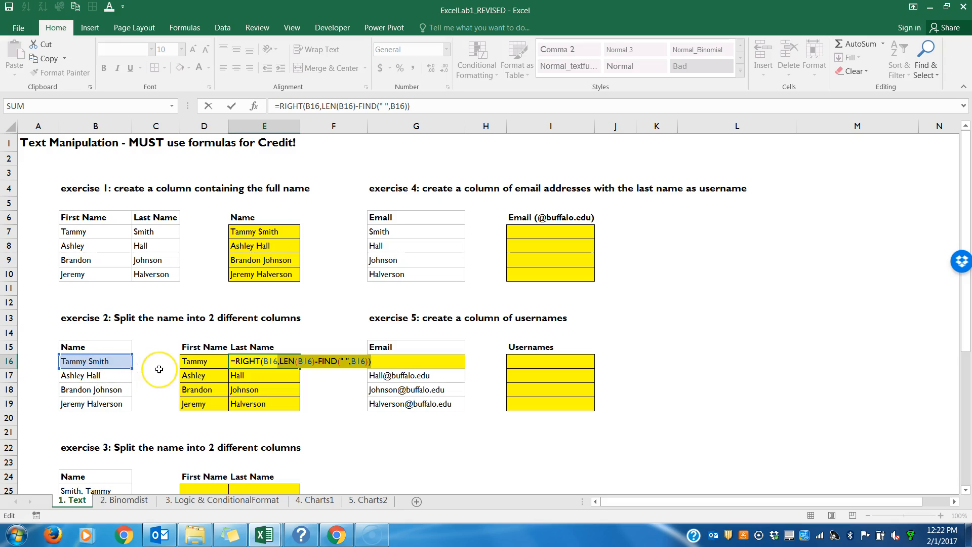
key(Return)
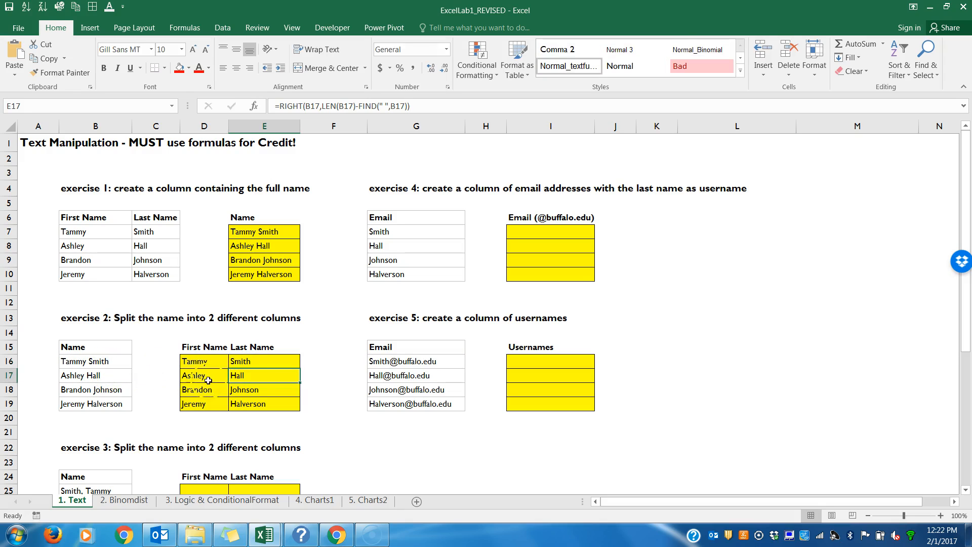
double_click(249, 403)
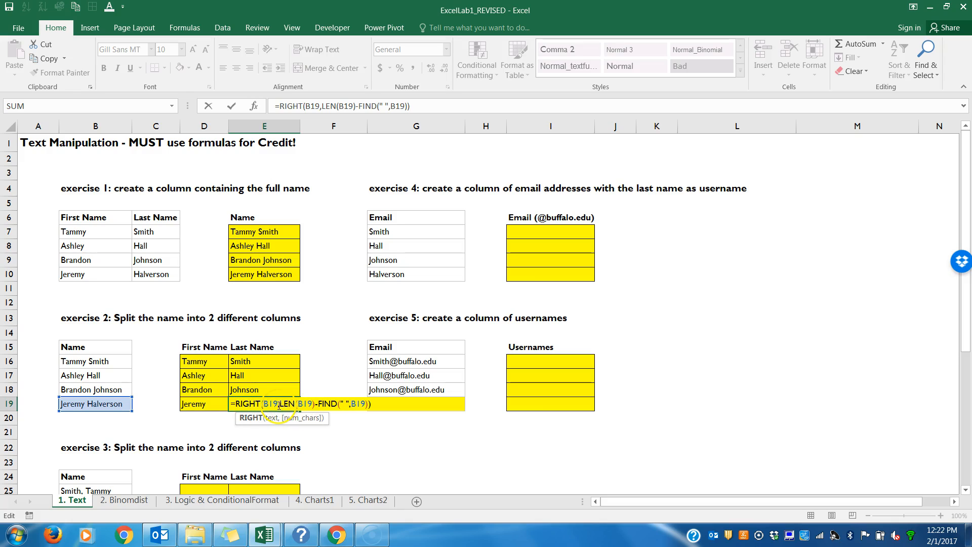
drag(279, 405, 369, 404)
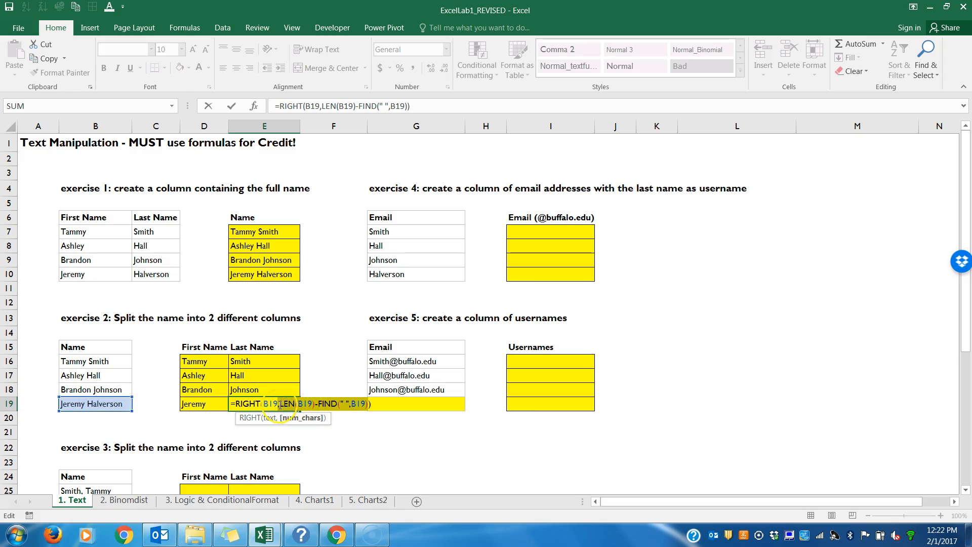
click(316, 404)
key(Return)
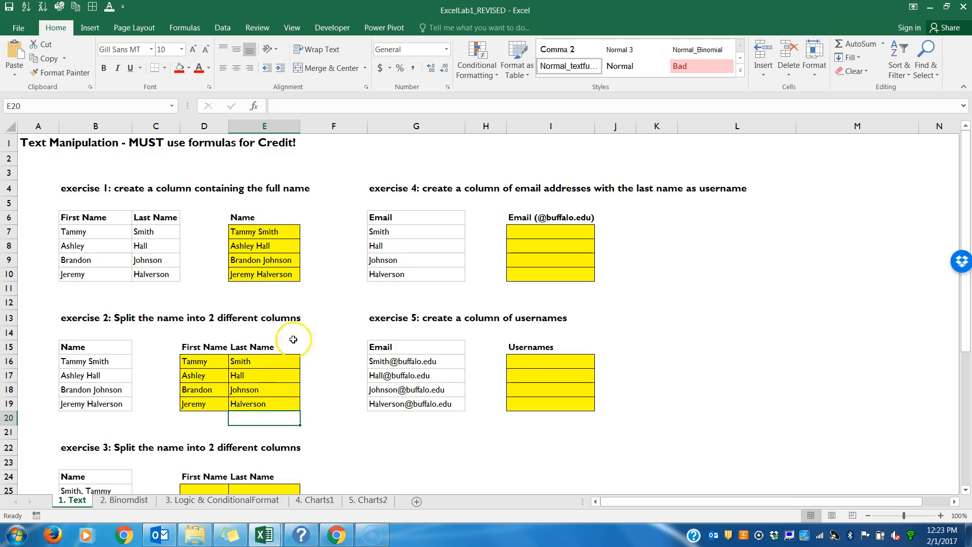
Step: Review the CONCATENATE formulas in E7 and E8 and the LEFT and RIGHT formulas in D16 and E18
click(266, 231)
double_click(266, 231)
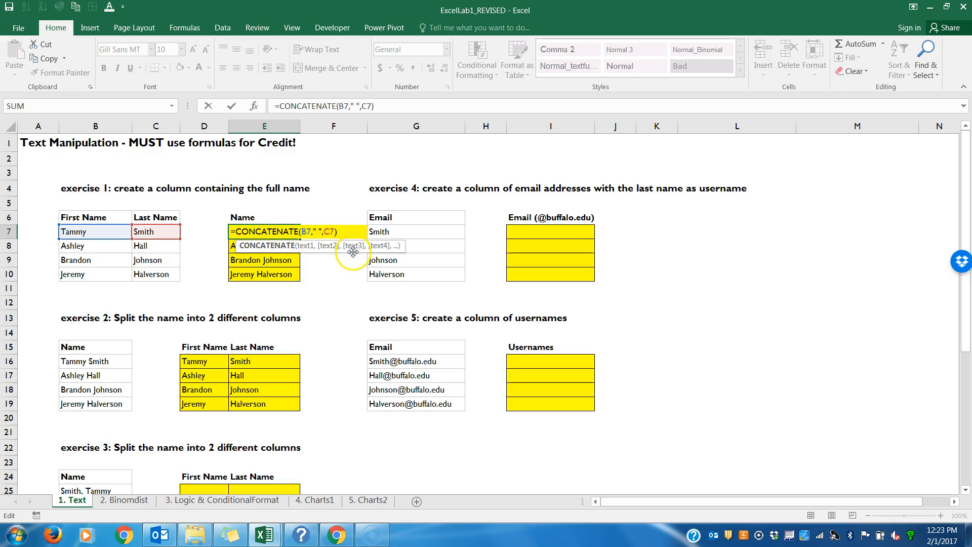
key(Return)
double_click(288, 247)
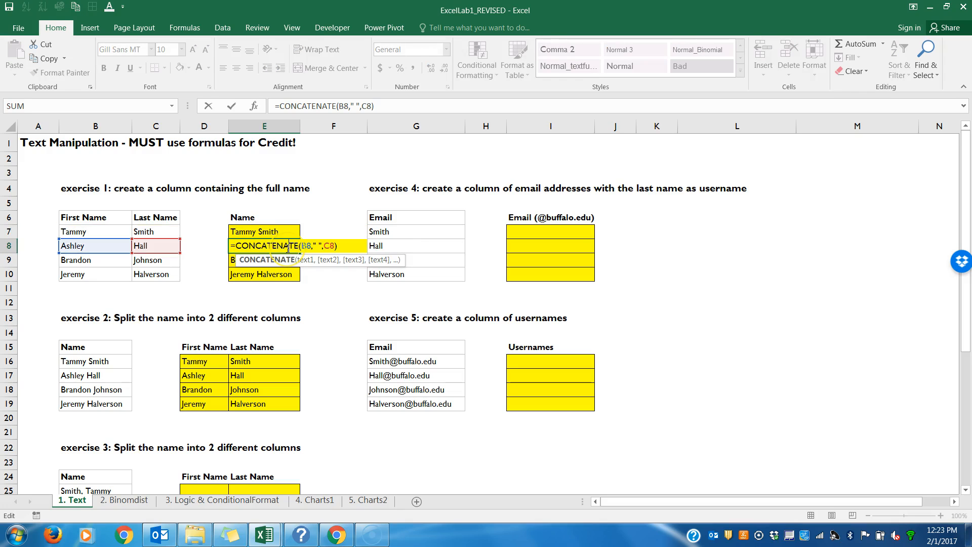
key(Return)
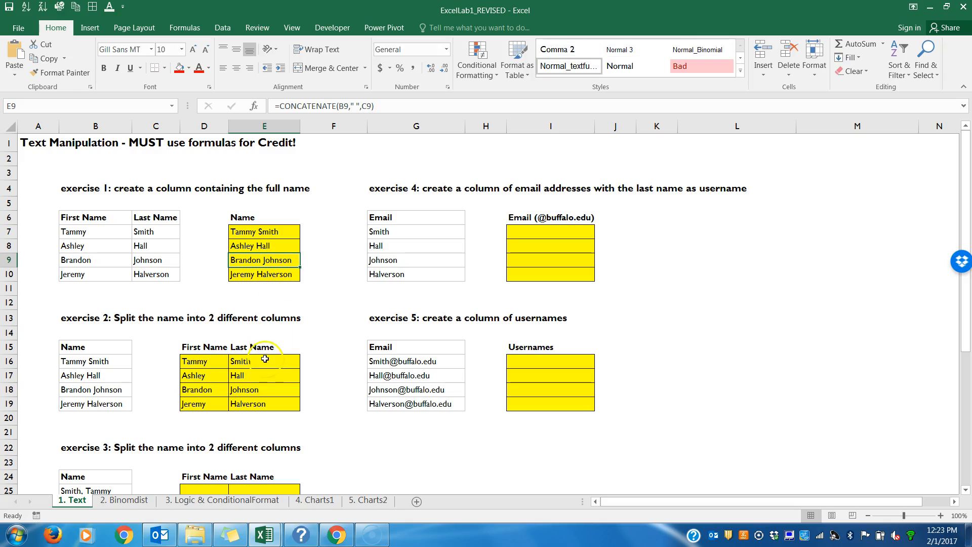
double_click(209, 363)
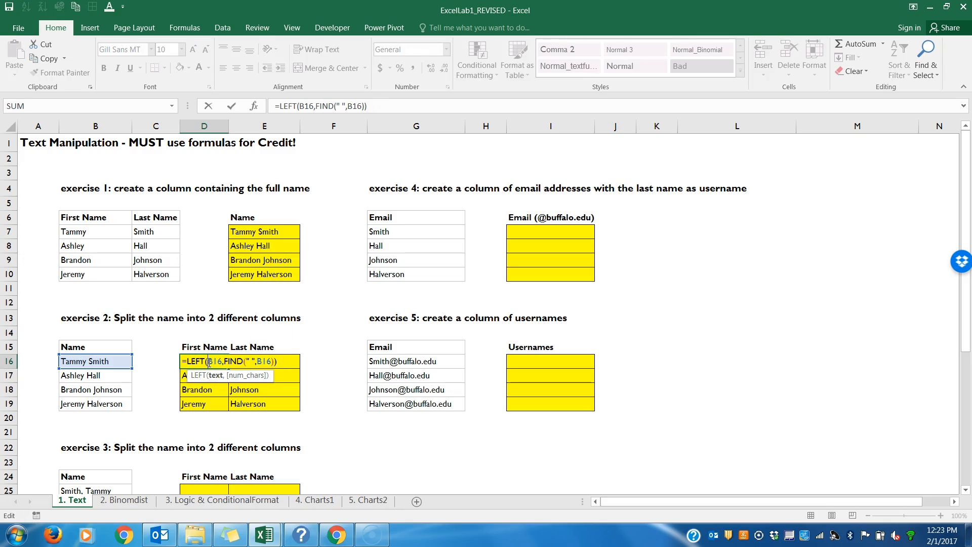
key(Return)
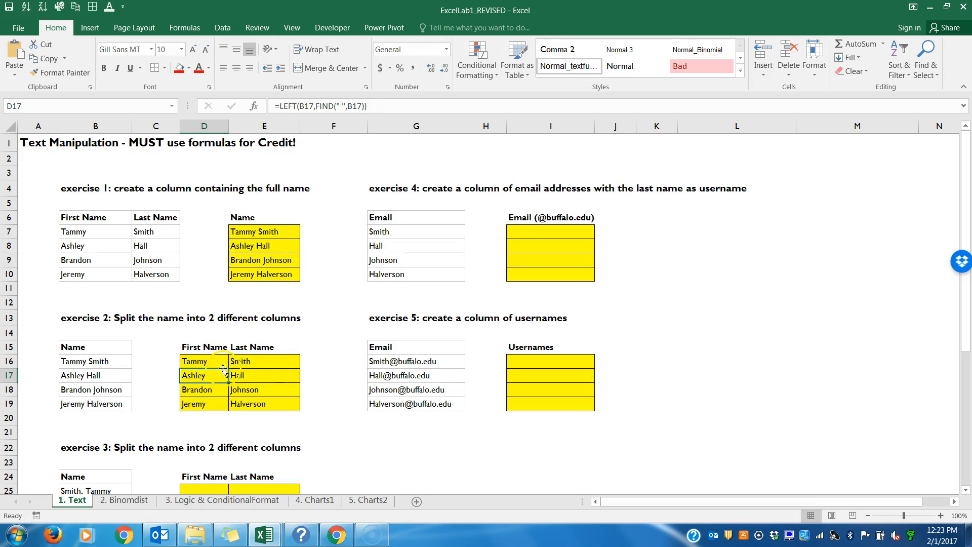
click(235, 388)
double_click(235, 388)
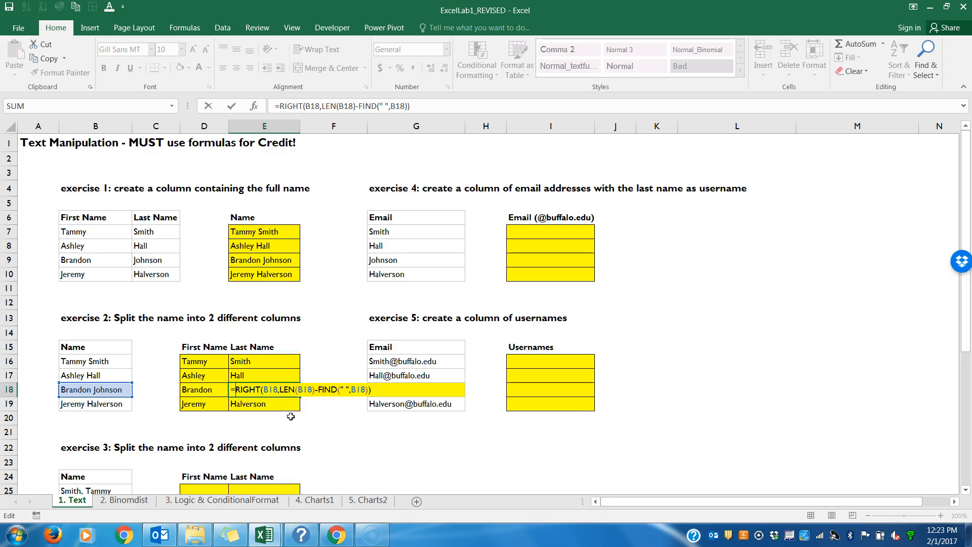
key(Return)
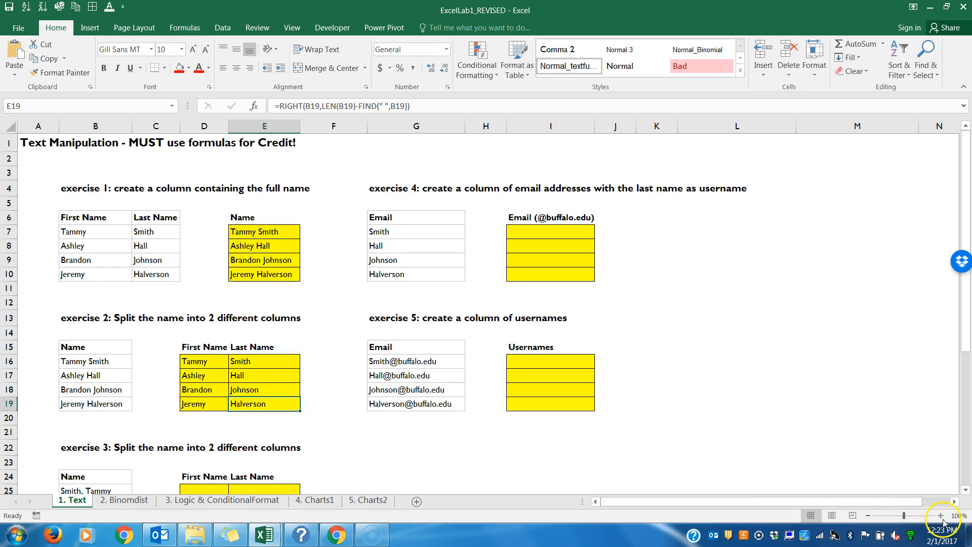
Step: Examine the space separator argument of the CONCATENATE formula in E7
click(940, 516)
click(940, 516)
click(940, 515)
click(940, 515)
drag(824, 501, 662, 513)
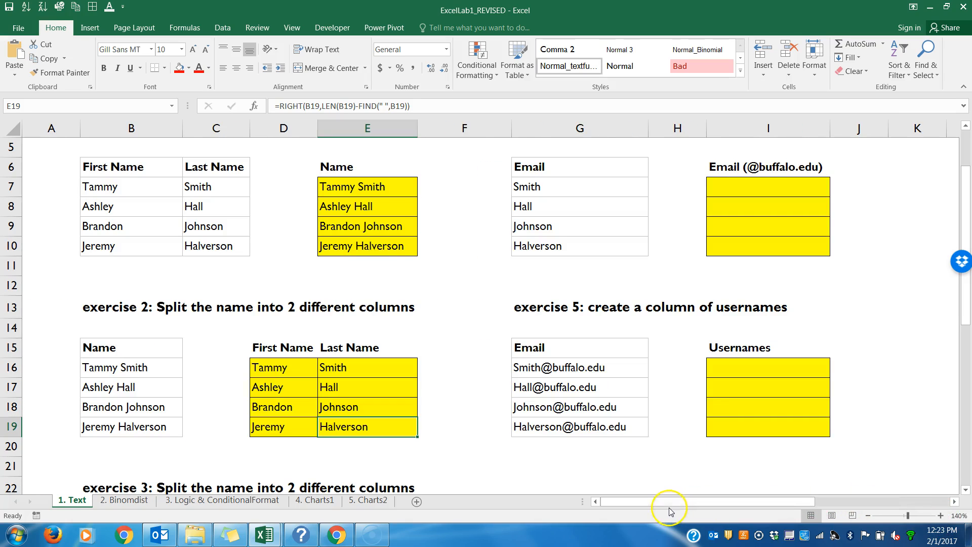
double_click(370, 187)
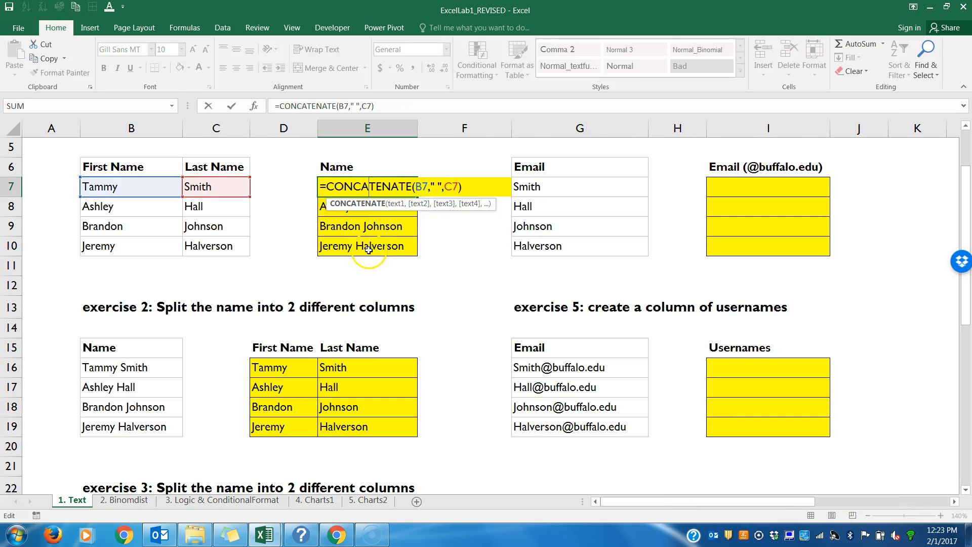
click(418, 188)
click(431, 188)
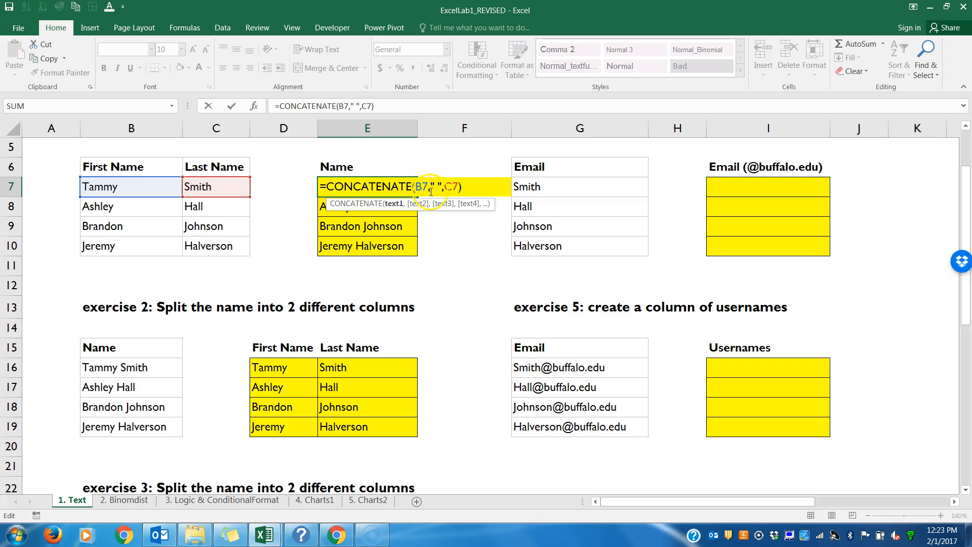
click(435, 186)
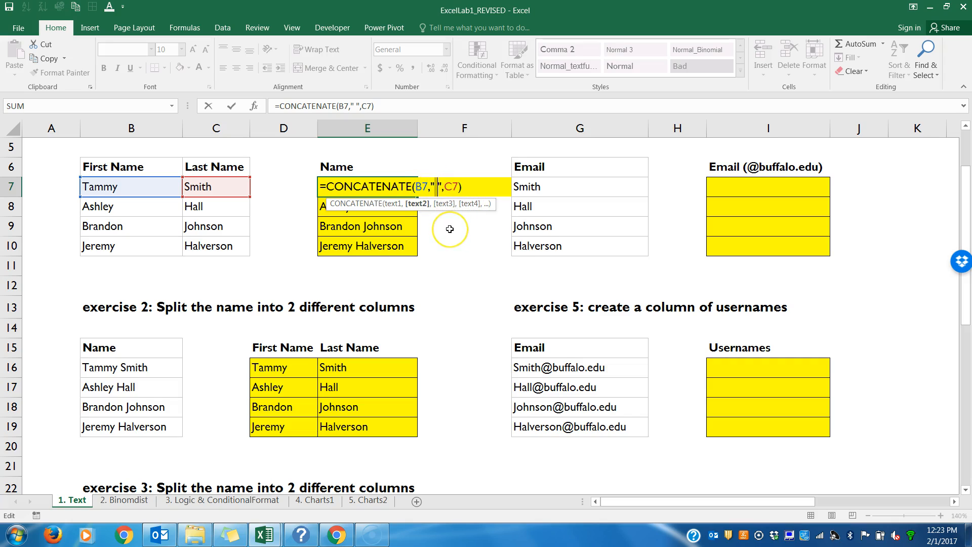
Step: Leave the E7 formula and fill its CONCATENATE formula down through E10
click(444, 190)
click(457, 187)
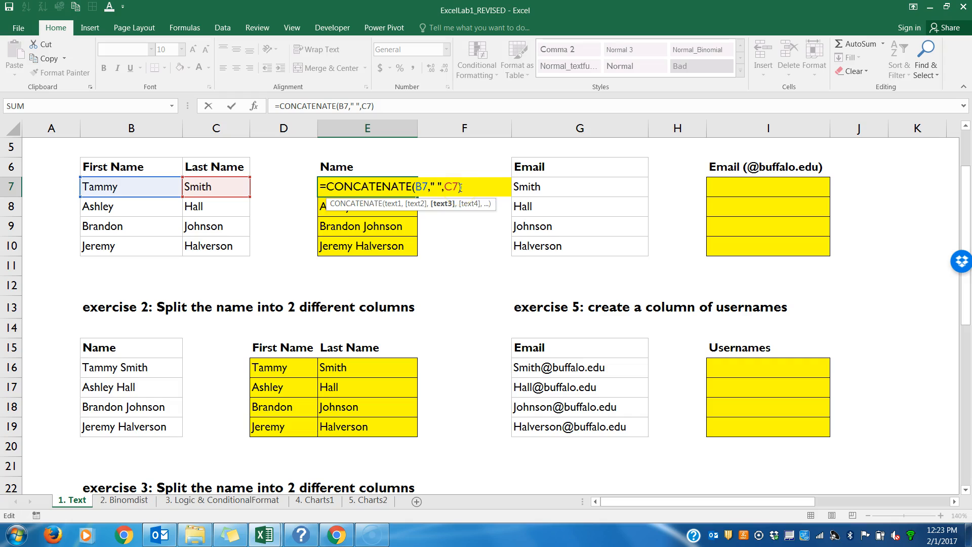
key(Return)
click(413, 188)
drag(417, 196, 416, 247)
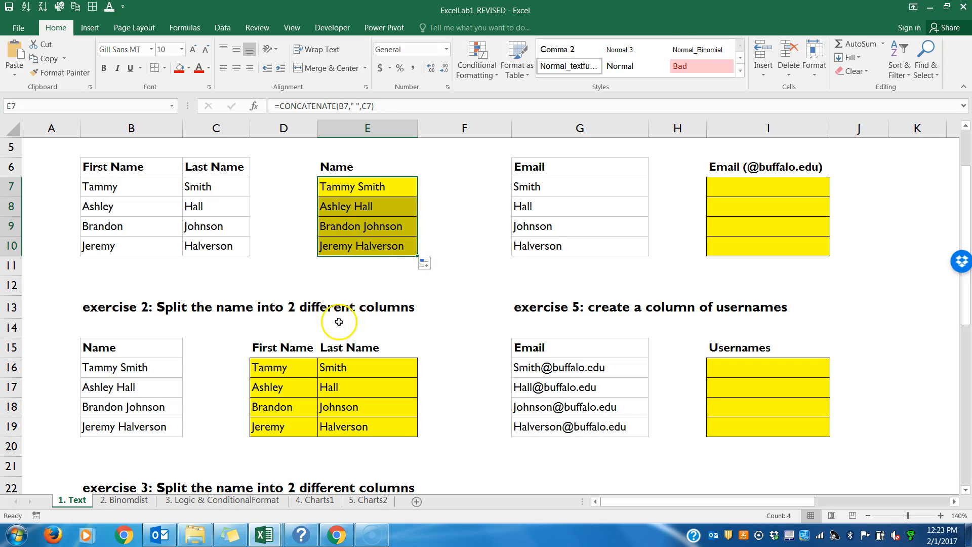
Step: Review the LEFT formula in D16 and fill it down through D19
double_click(289, 368)
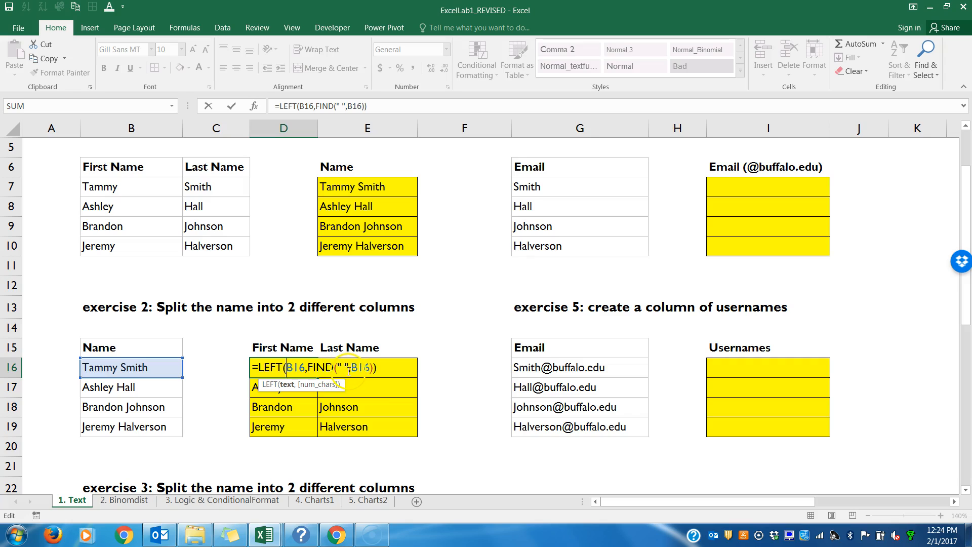
click(384, 369)
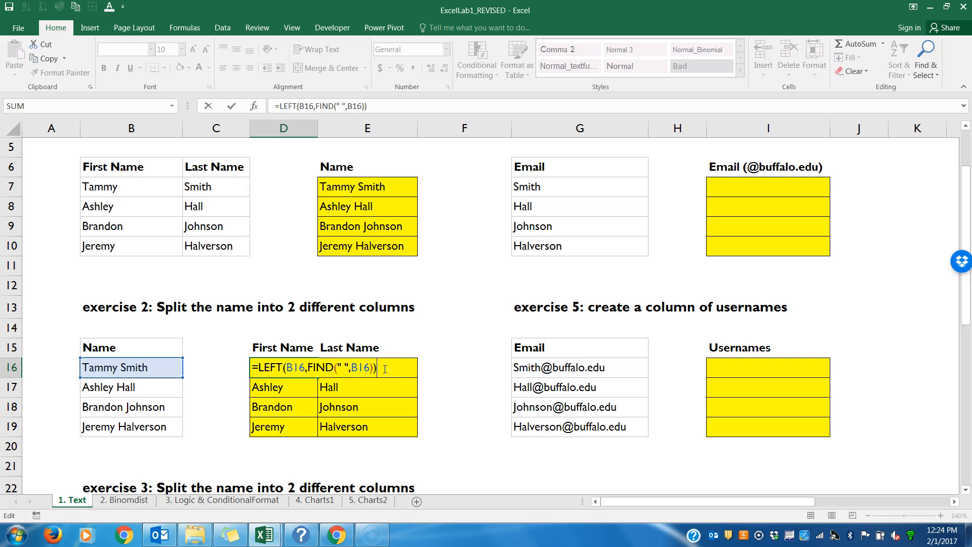
key(ctrl+Return)
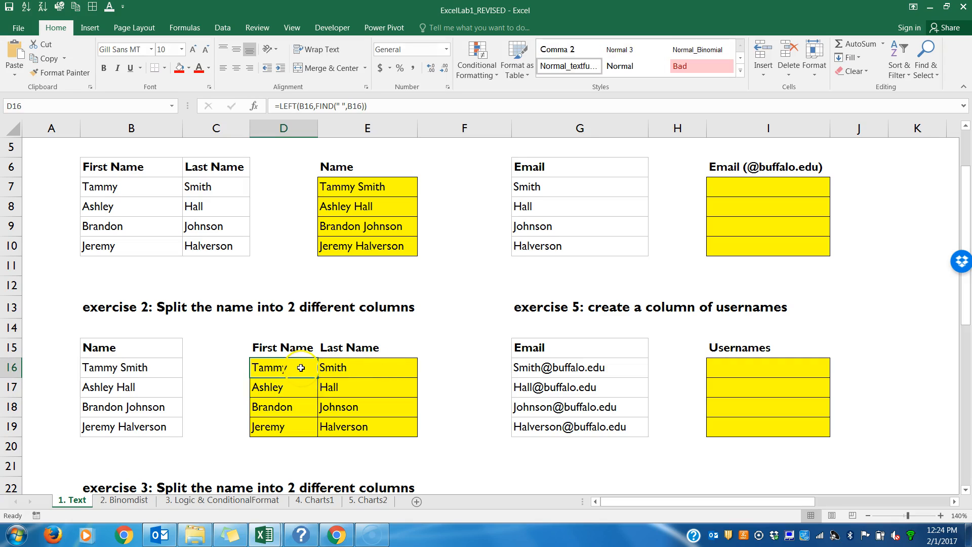
drag(318, 377, 319, 435)
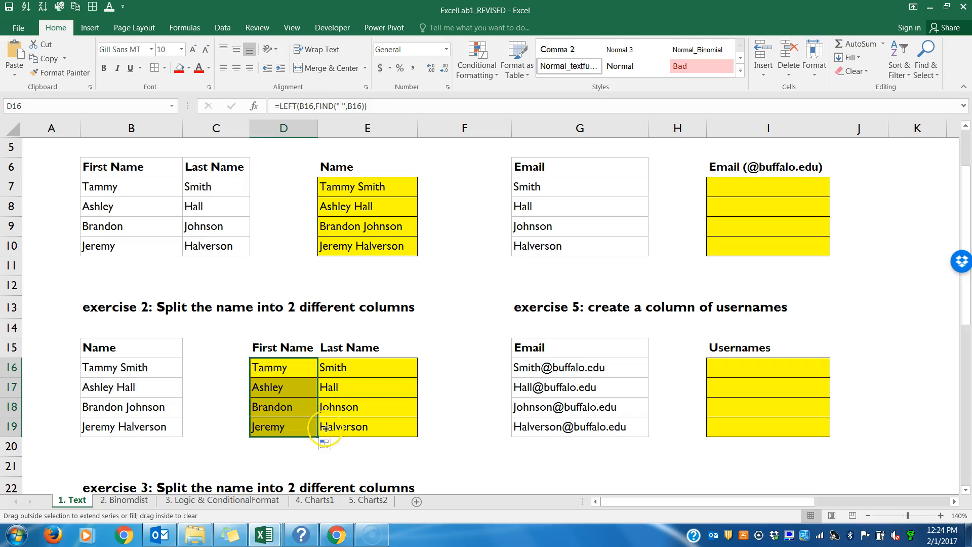
Step: Step through the LEN and FIND parts of the RIGHT formula in E16, then fill it down through E19
double_click(374, 369)
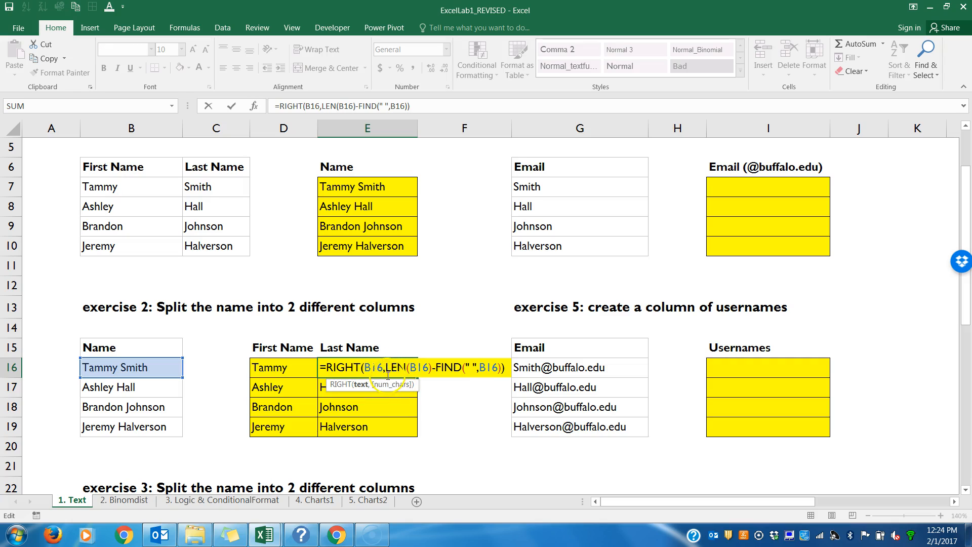
click(405, 367)
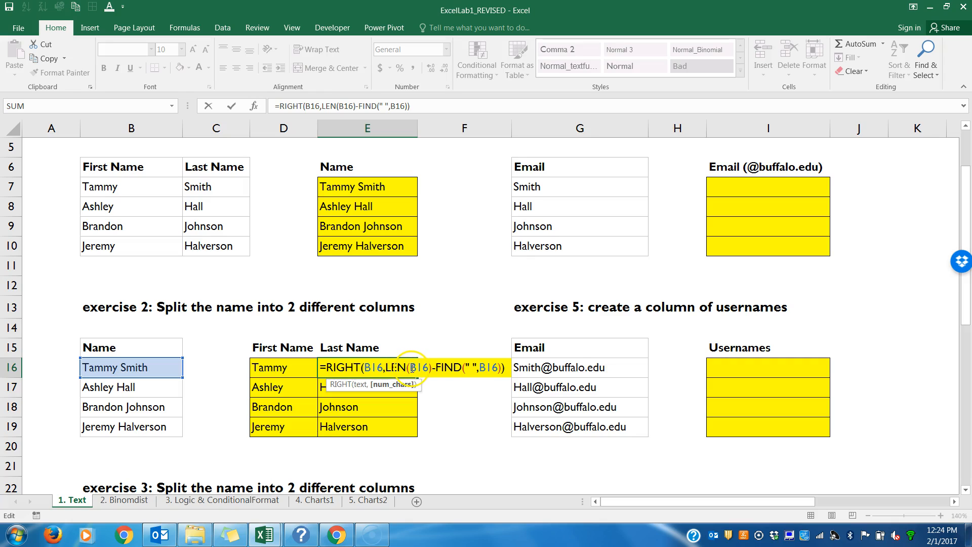
click(430, 368)
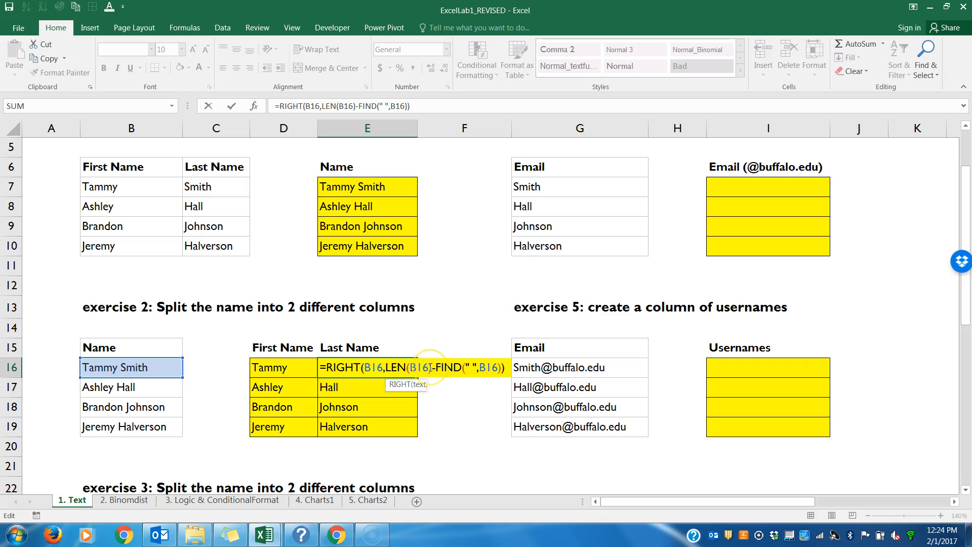
click(435, 368)
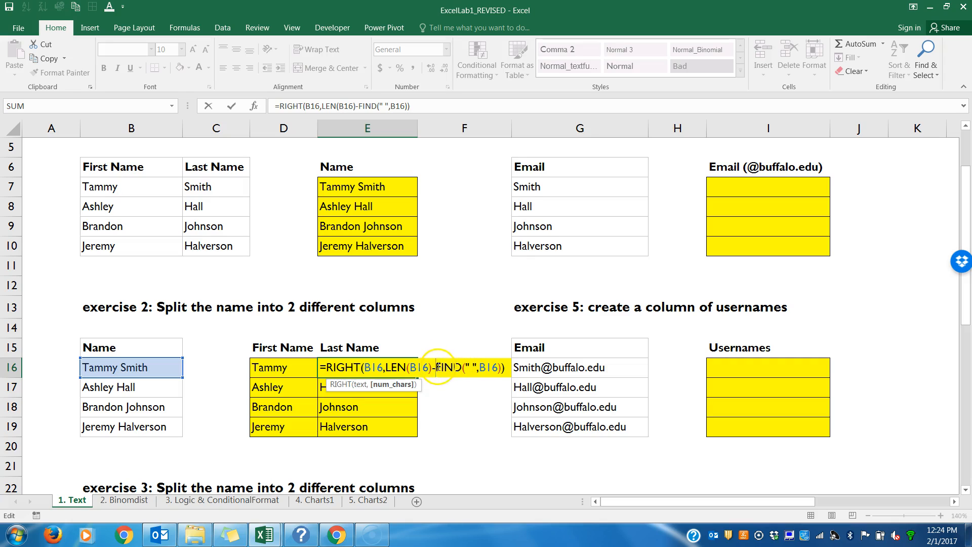
click(466, 368)
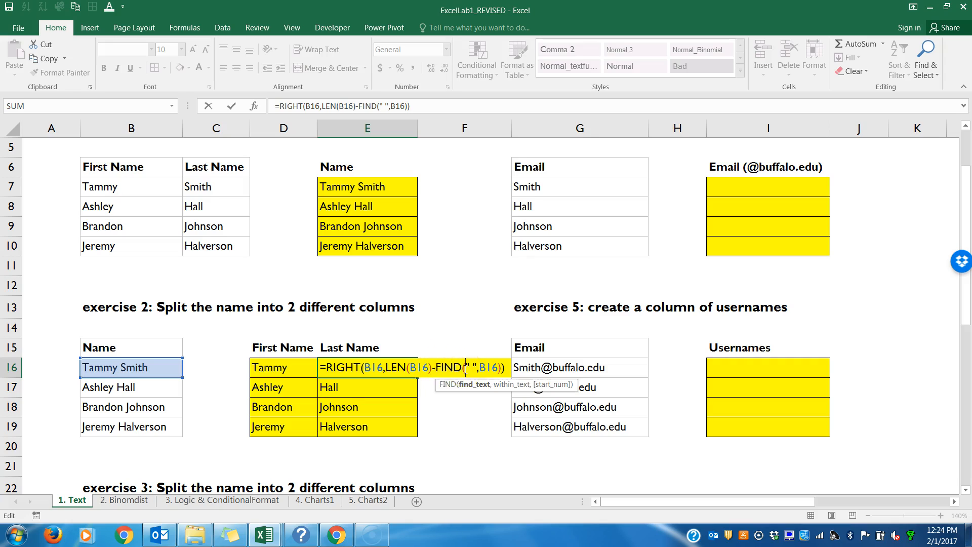
click(471, 368)
click(479, 369)
click(505, 368)
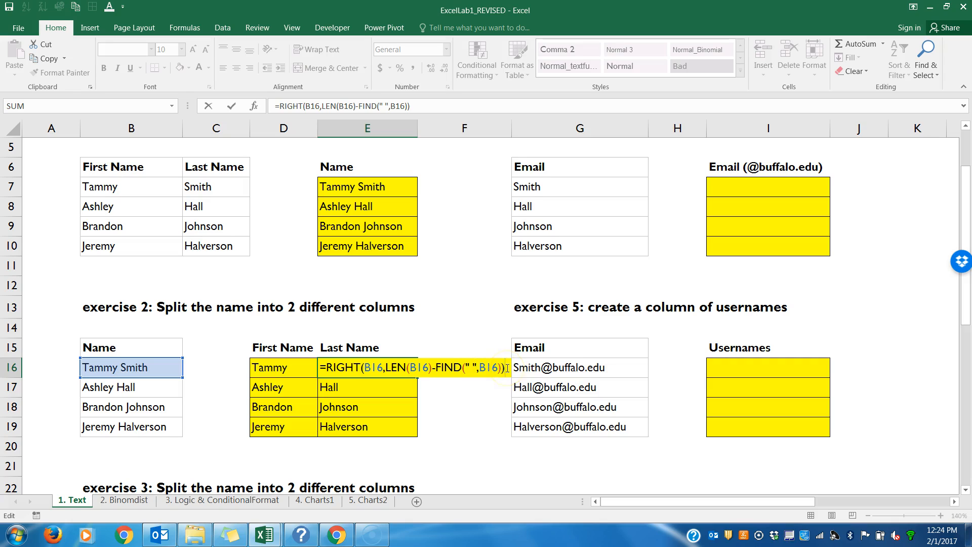
key(Return)
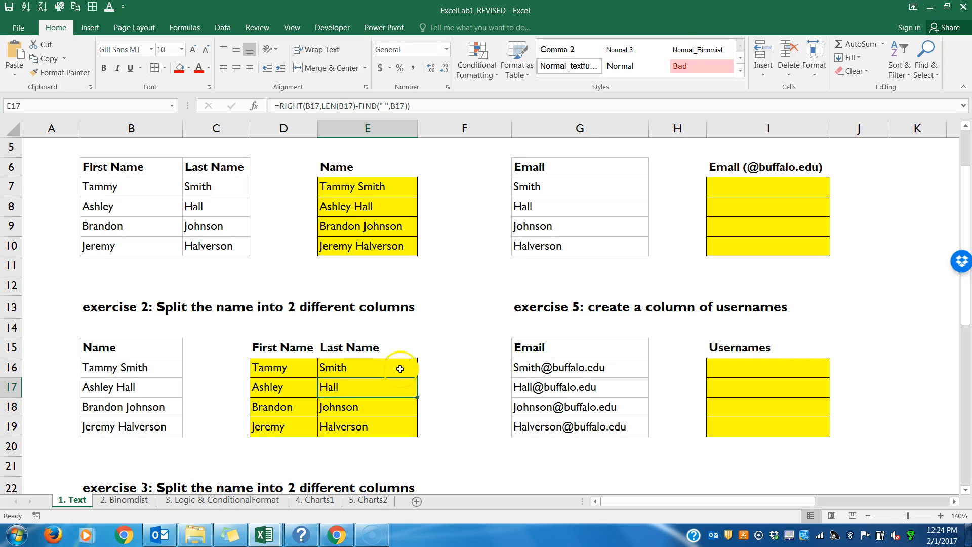
click(413, 375)
drag(413, 375, 434, 427)
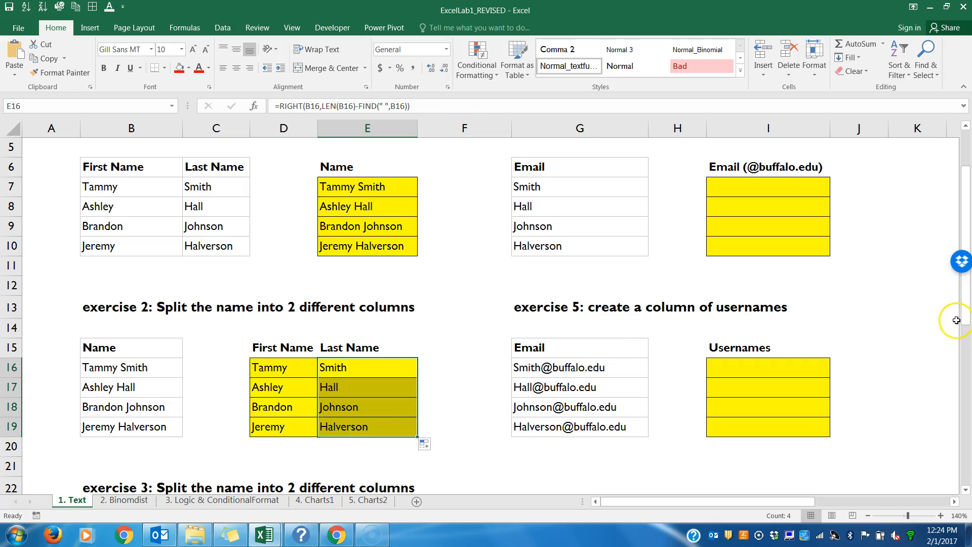
Step: In exercise 3, enter =RIGHT(B25,LEN(B25)-FIND(" ",B25)) in D25 for the first name and fill it down through D28
drag(966, 324, 968, 391)
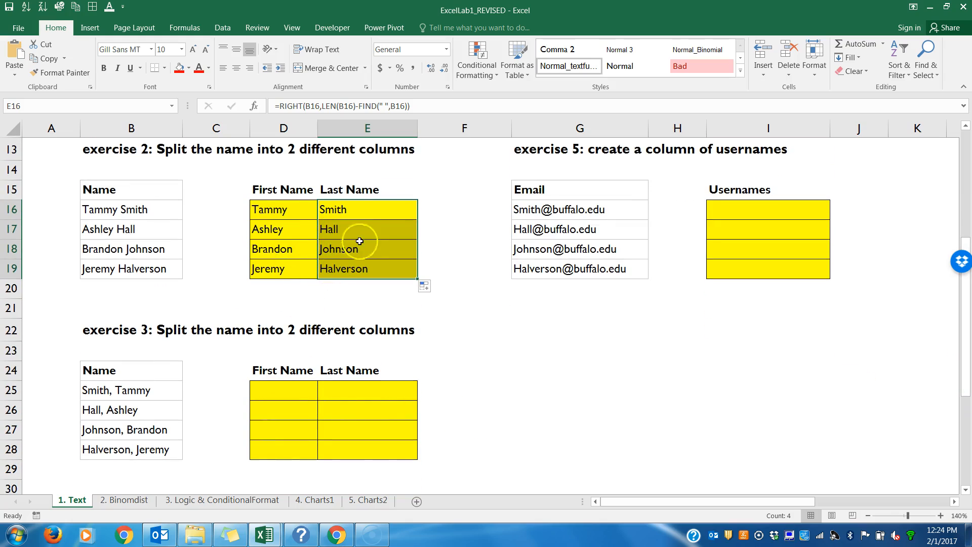
click(286, 394)
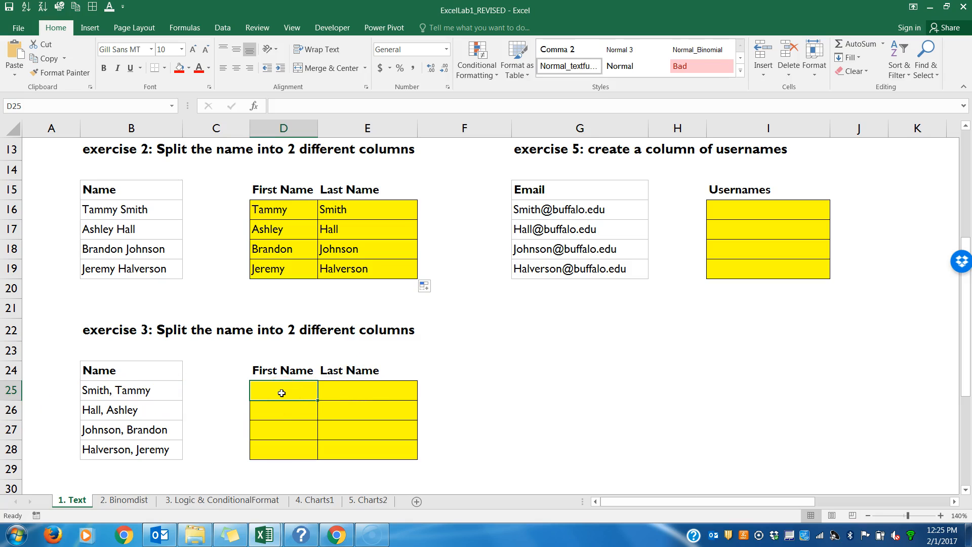
text(=)
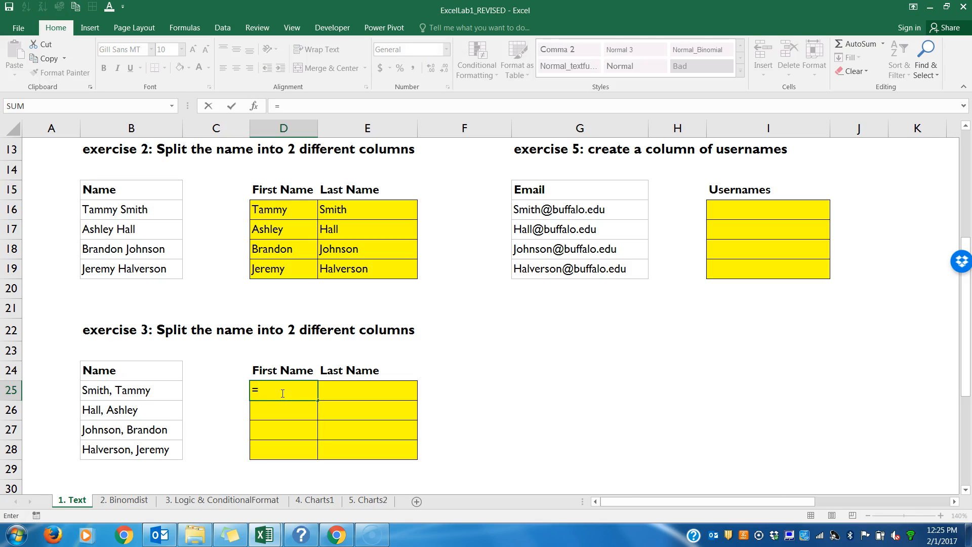
text(RIGHT()
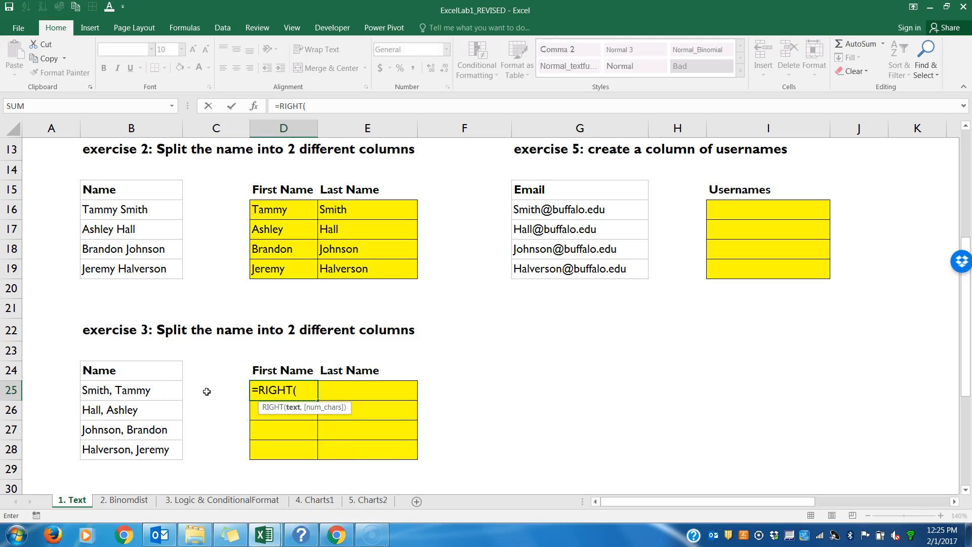
click(155, 392)
text(,)
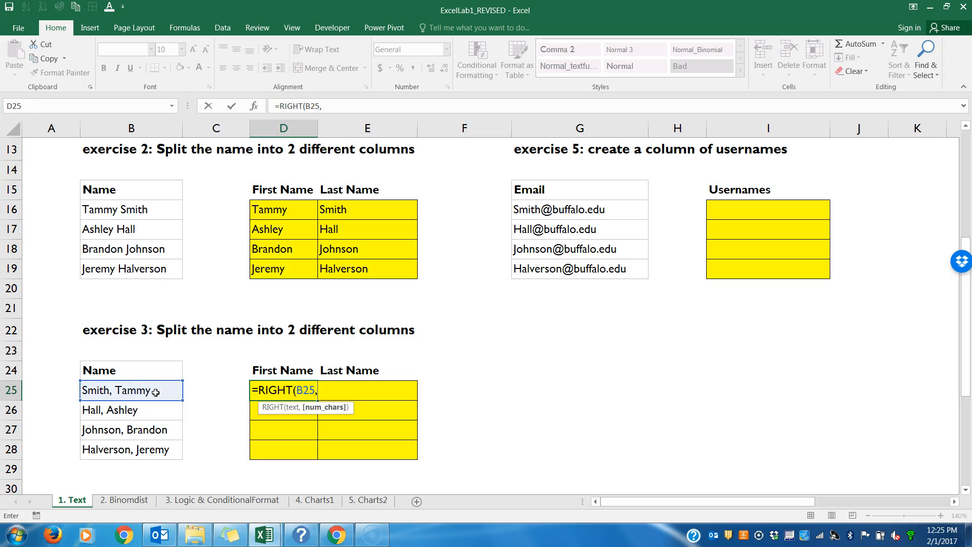
text(LEN()
click(99, 393)
text()-FIND()
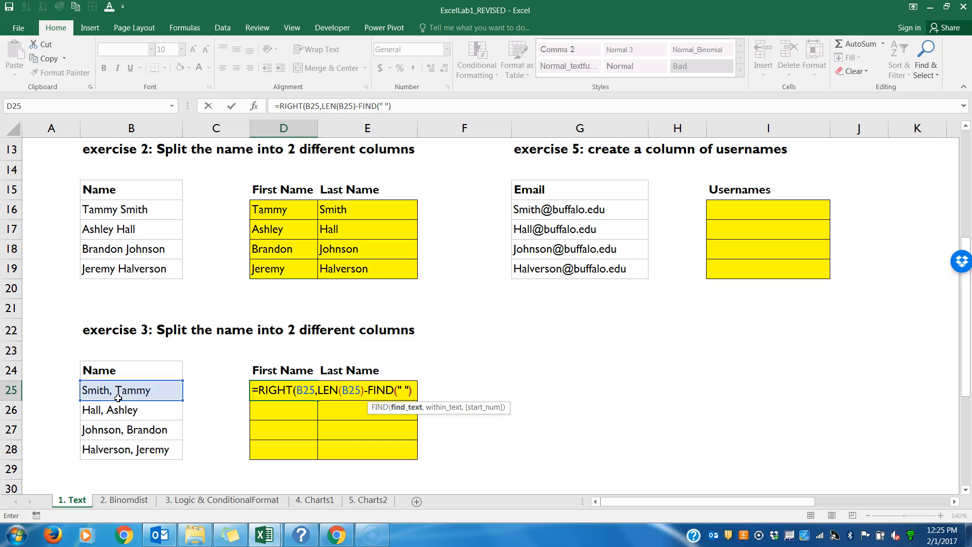
text(,)
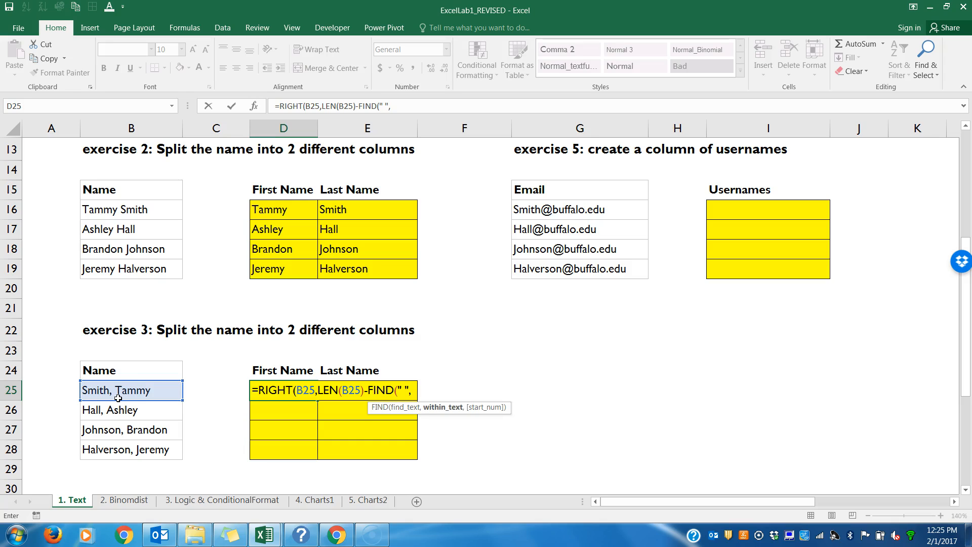
click(115, 391)
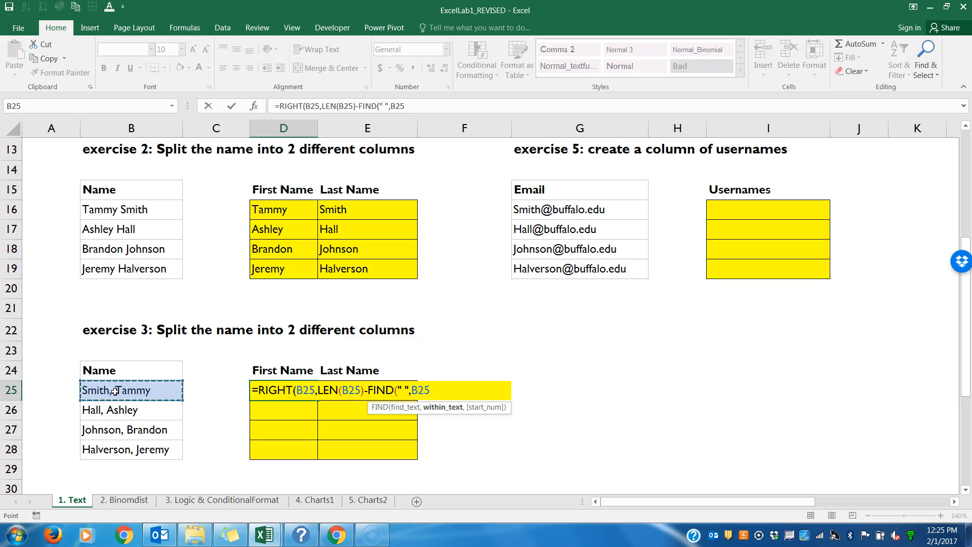
text())
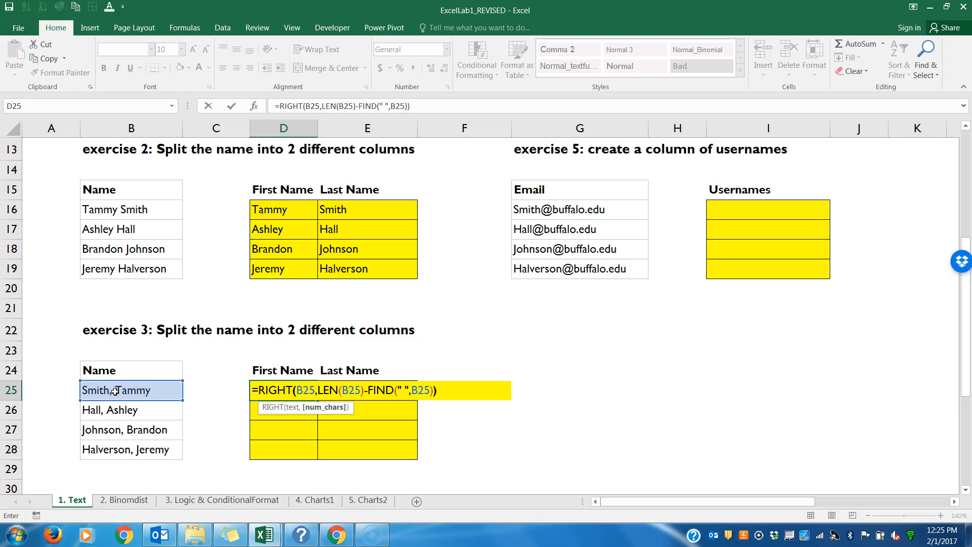
key(Return)
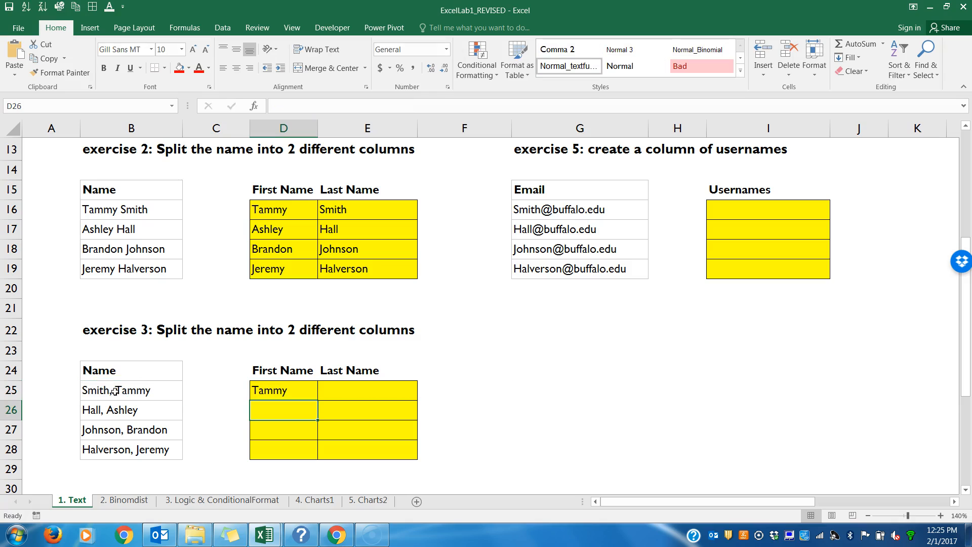
click(293, 393)
drag(317, 400, 314, 457)
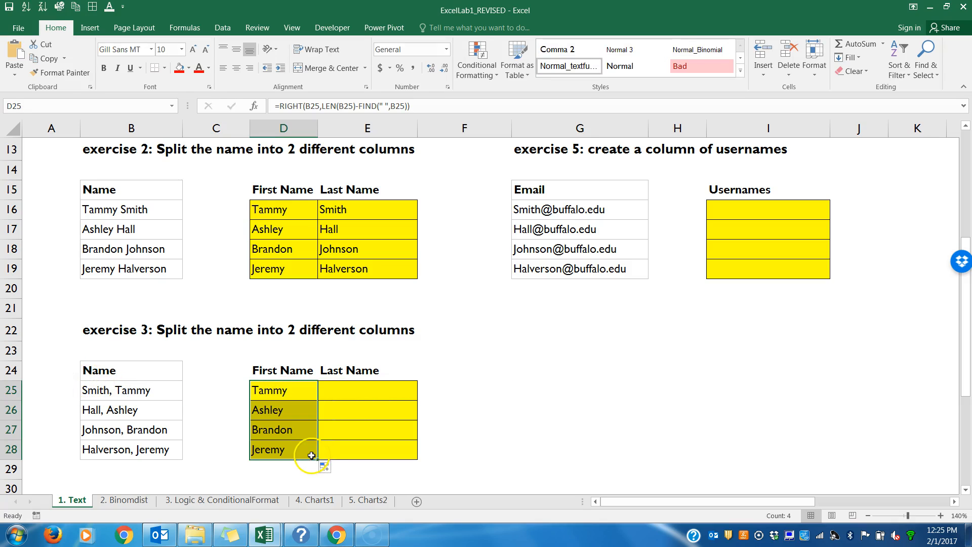
Step: Examine the LEN part of the RIGHT formula in D25
double_click(291, 393)
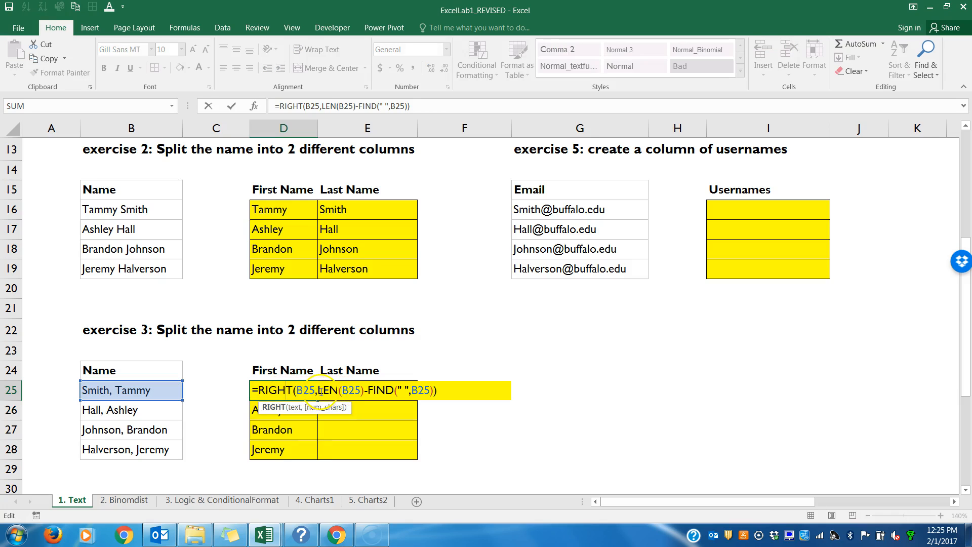
double_click(340, 390)
drag(341, 390, 363, 390)
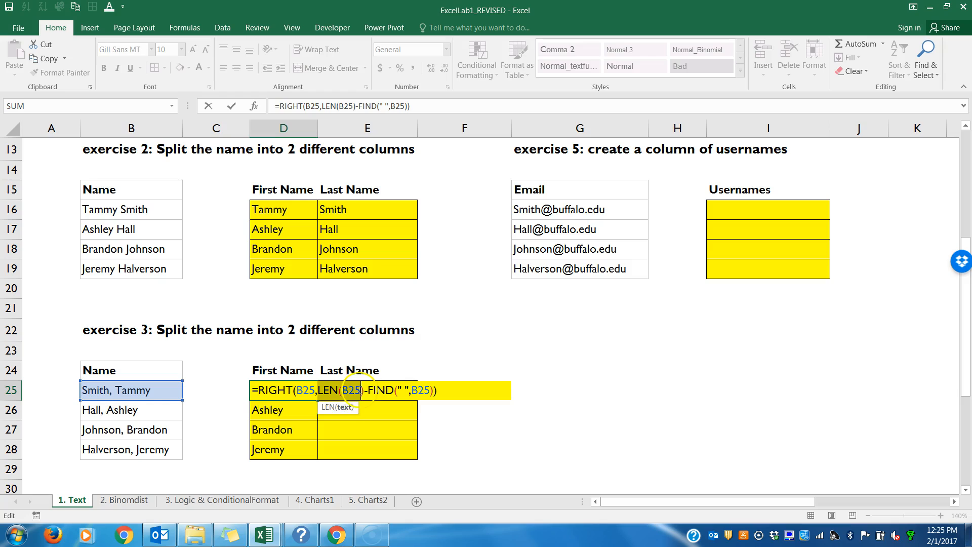
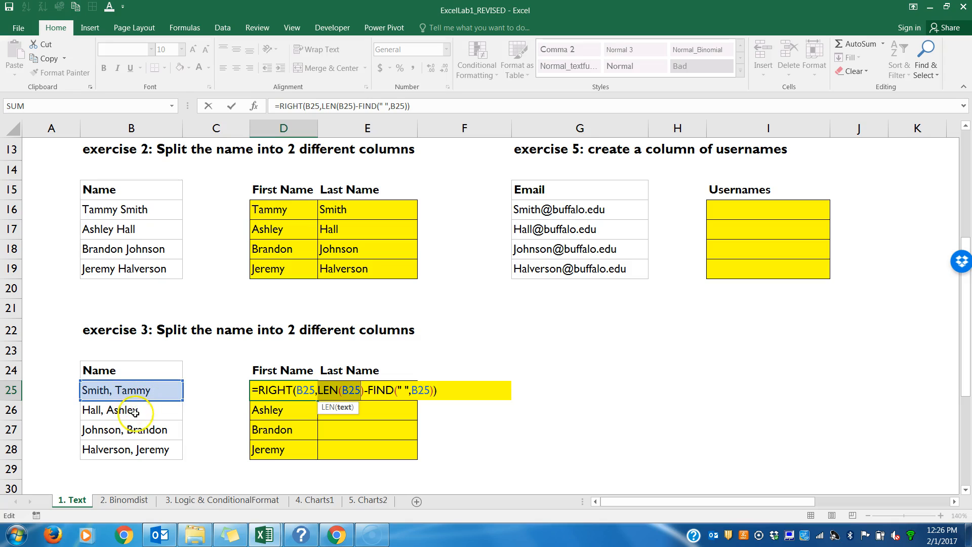
Step: Review the RIGHT formula in D25, fill it down through D28 again and check the copy in D28
key(Return)
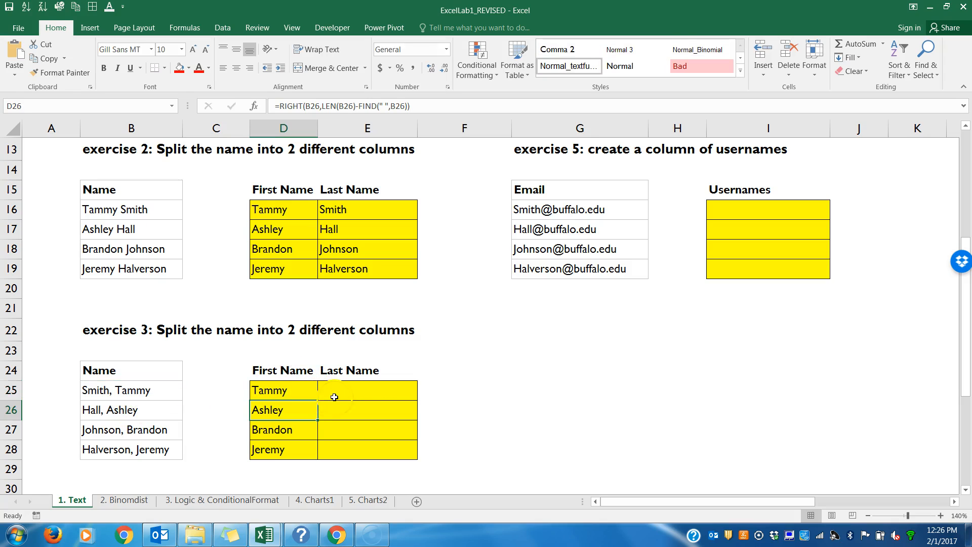
double_click(277, 390)
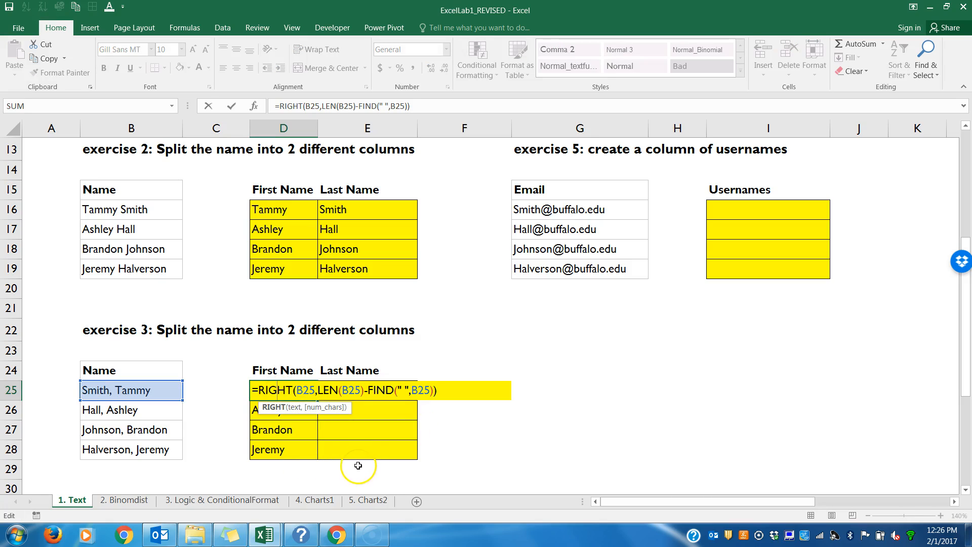
key(Return)
click(314, 391)
drag(318, 401, 318, 458)
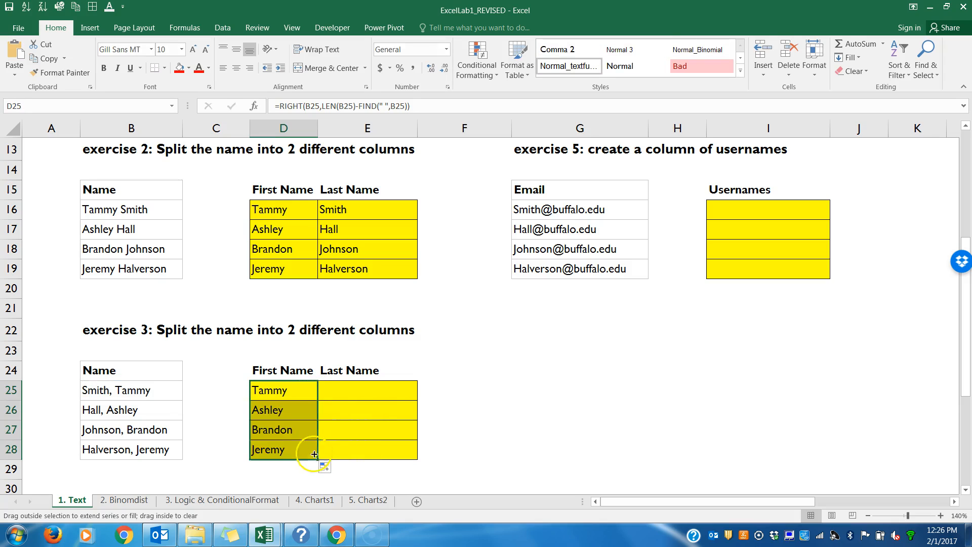
double_click(304, 450)
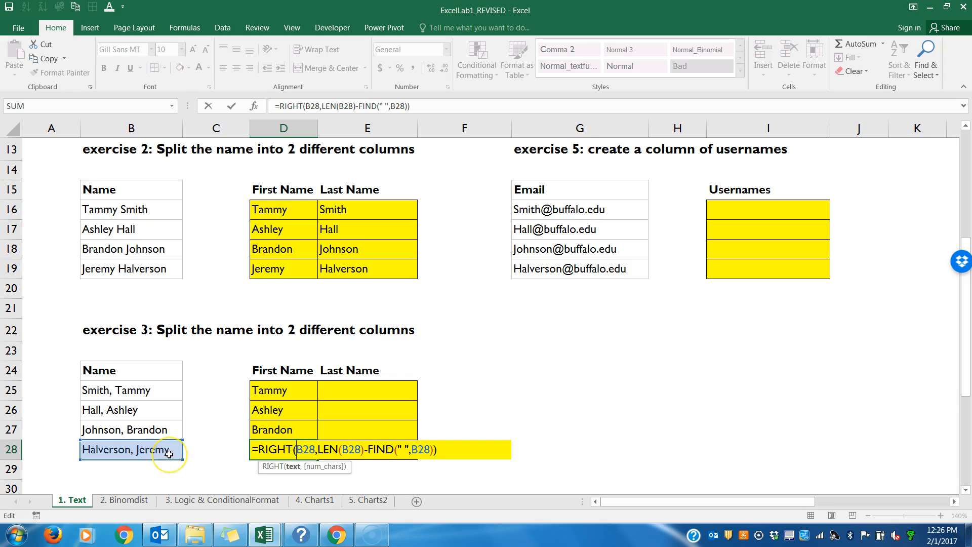
key(Return)
Step: Start the last-name formula in E25 with =LEFT(B25,FIND(",", so FIND looks for the comma
click(326, 388)
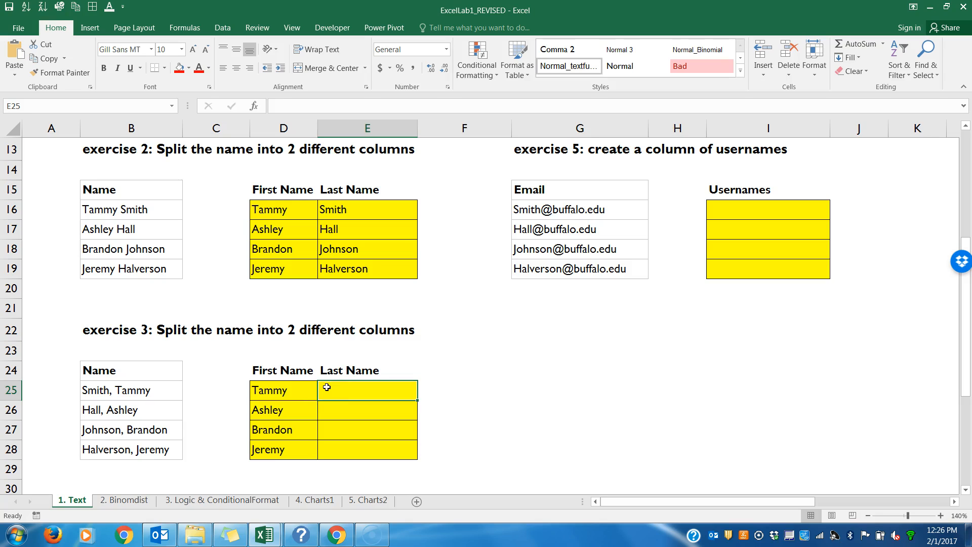
text(=LEFT()
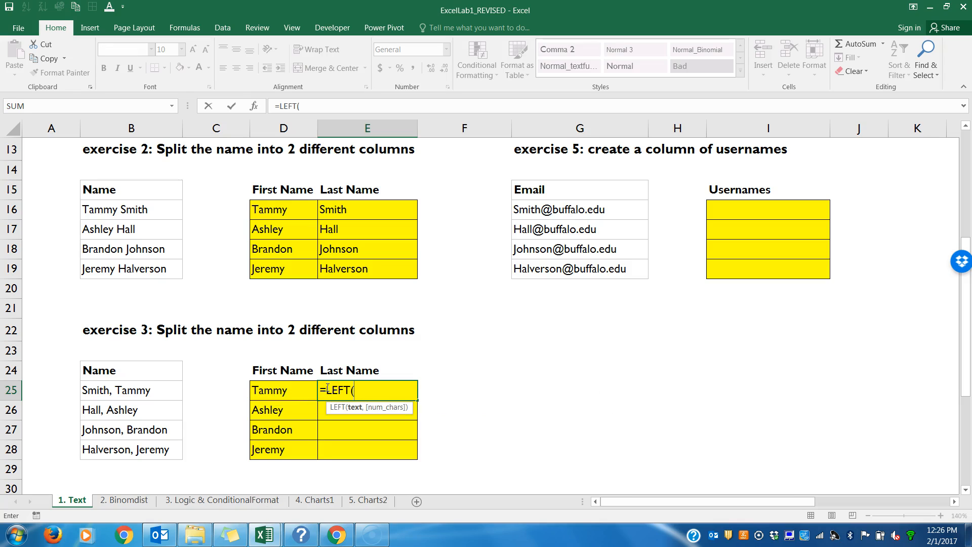
click(161, 393)
text(,)
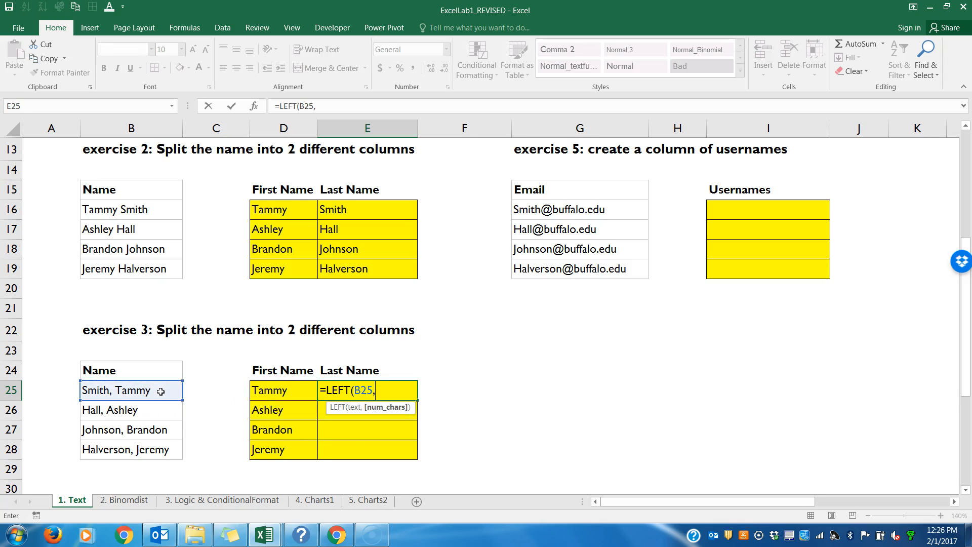
text(F)
key(BackSpace)
text(ND(",)
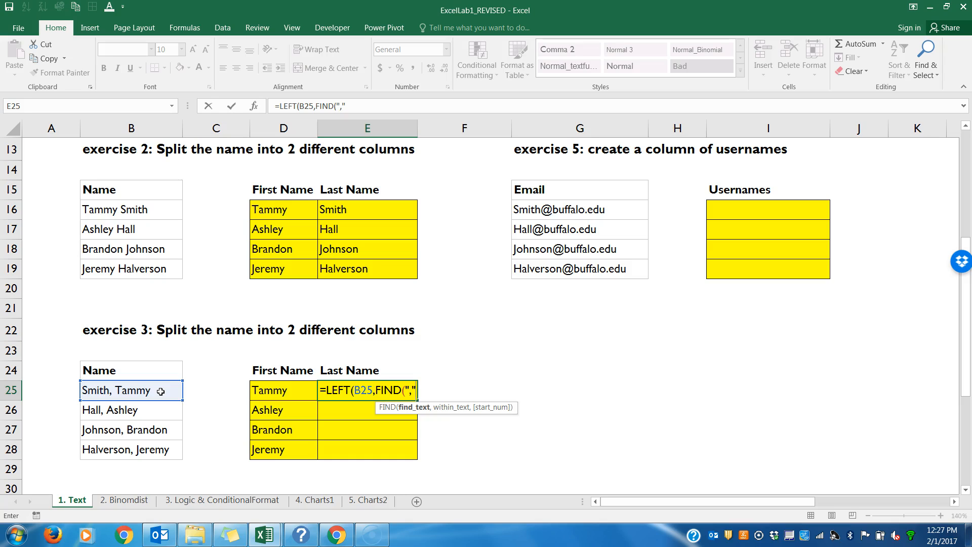
text(,)
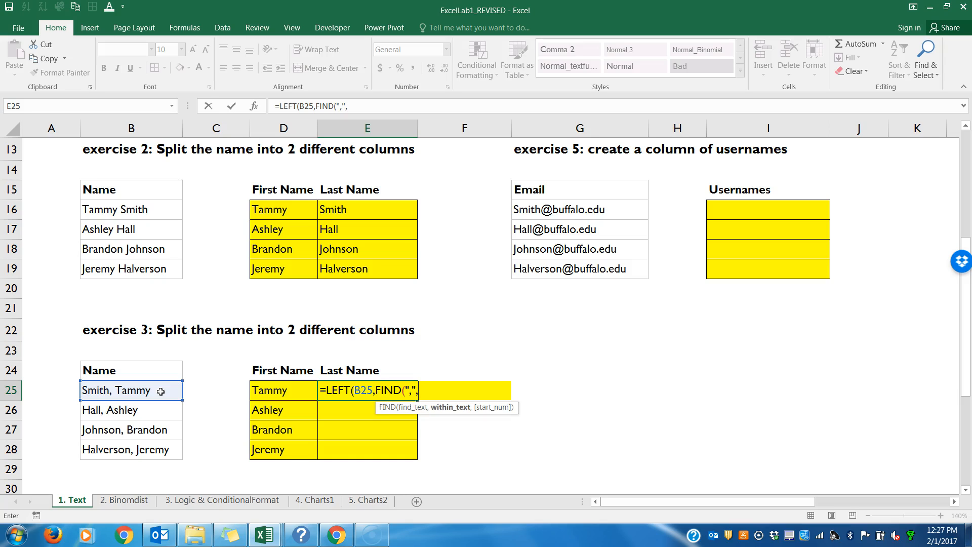
Step: Review the FIND part, complete the E25 formula as =LEFT(B25,FIND(",",B25)) and fill it down through E28
click(409, 390)
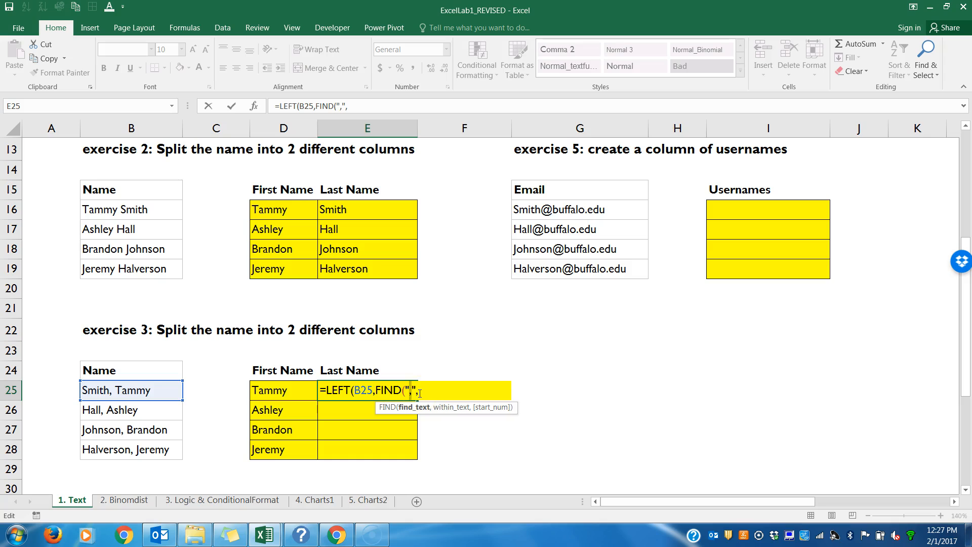
click(415, 390)
click(421, 391)
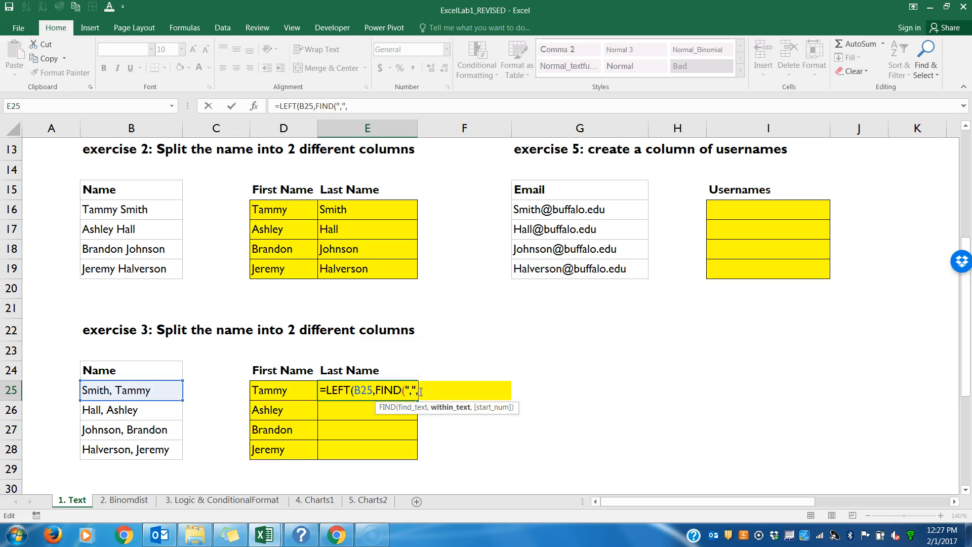
drag(421, 391, 375, 392)
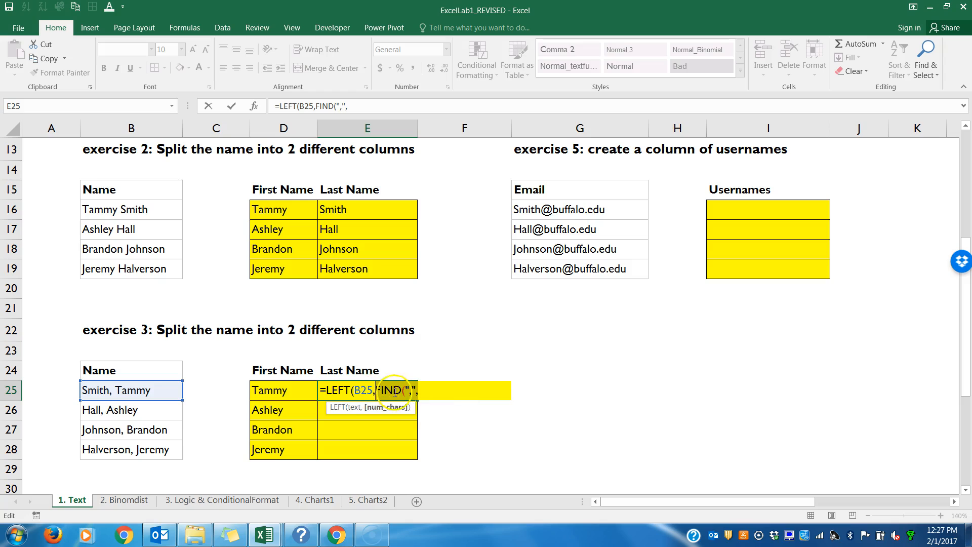
click(423, 395)
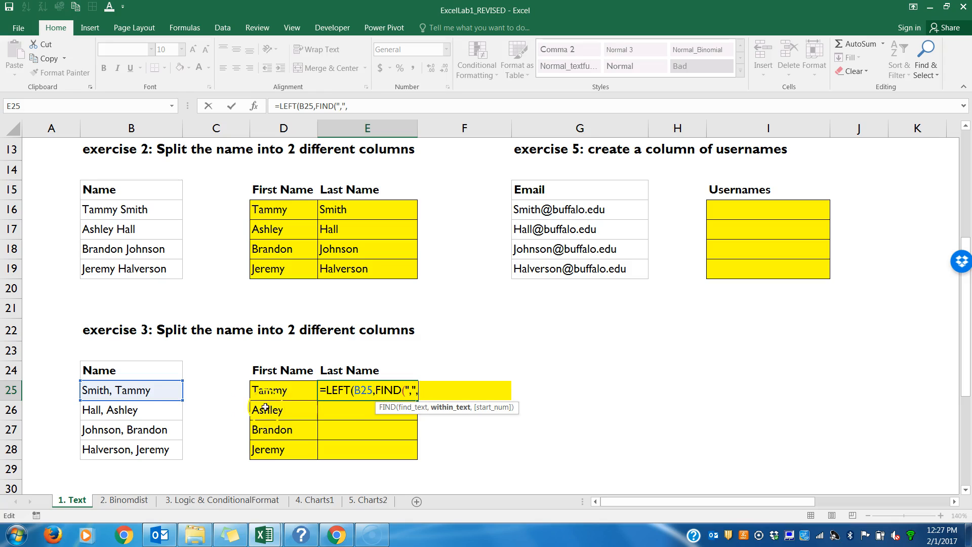
click(159, 384)
text()))
key(Return)
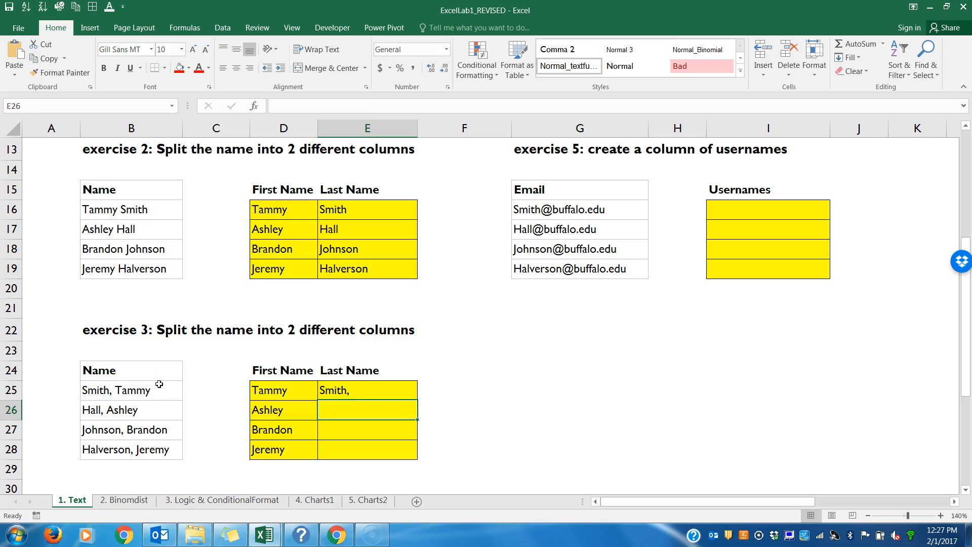
click(368, 389)
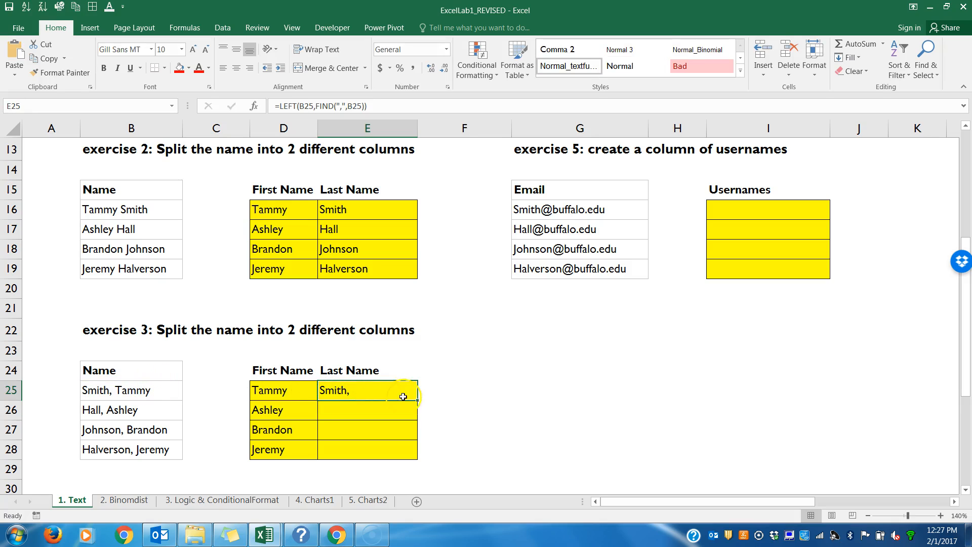
drag(418, 401, 416, 457)
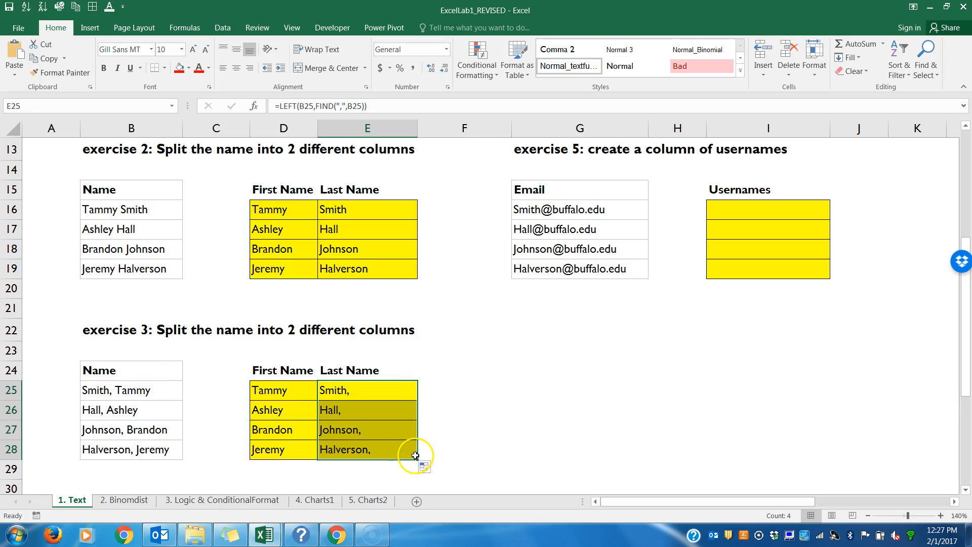
Step: Subtract 1 from the FIND result in E25, giving =LEFT(B25,FIND(",",B25)-1), and fill it down through E28
double_click(354, 391)
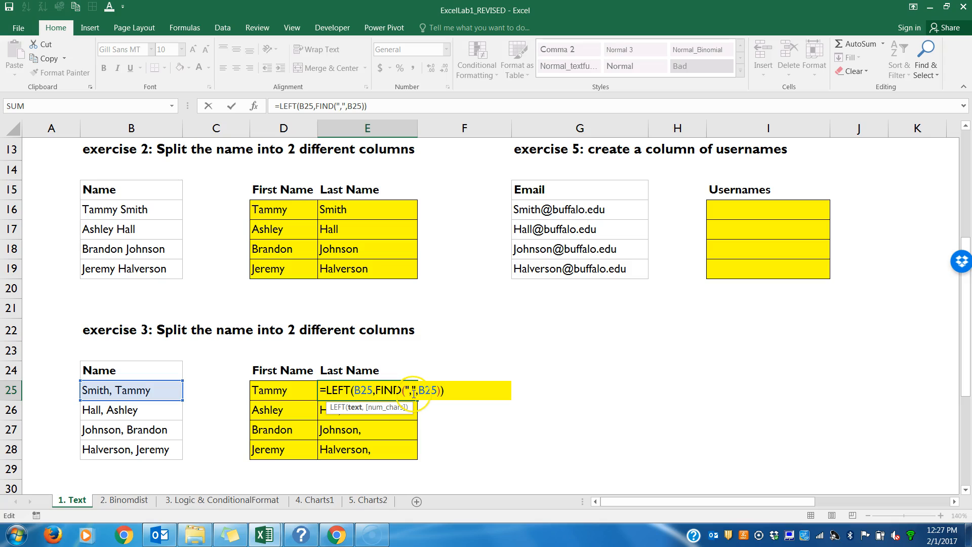
click(441, 391)
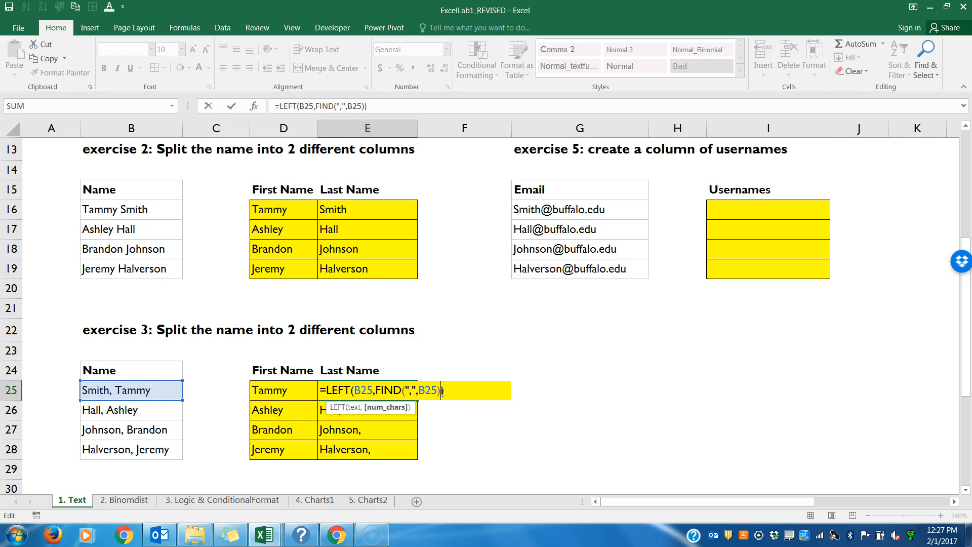
text(-1)
key(Return)
click(414, 390)
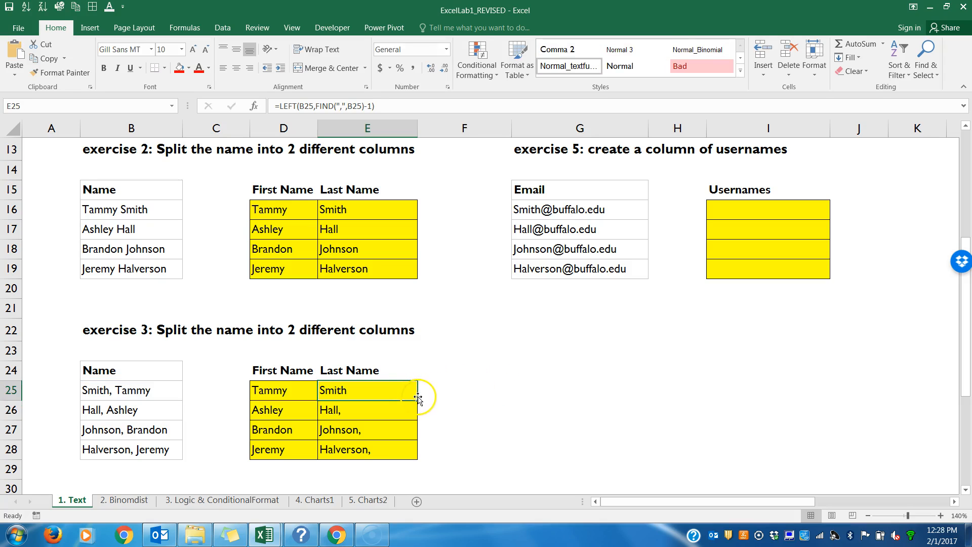
drag(417, 400, 412, 453)
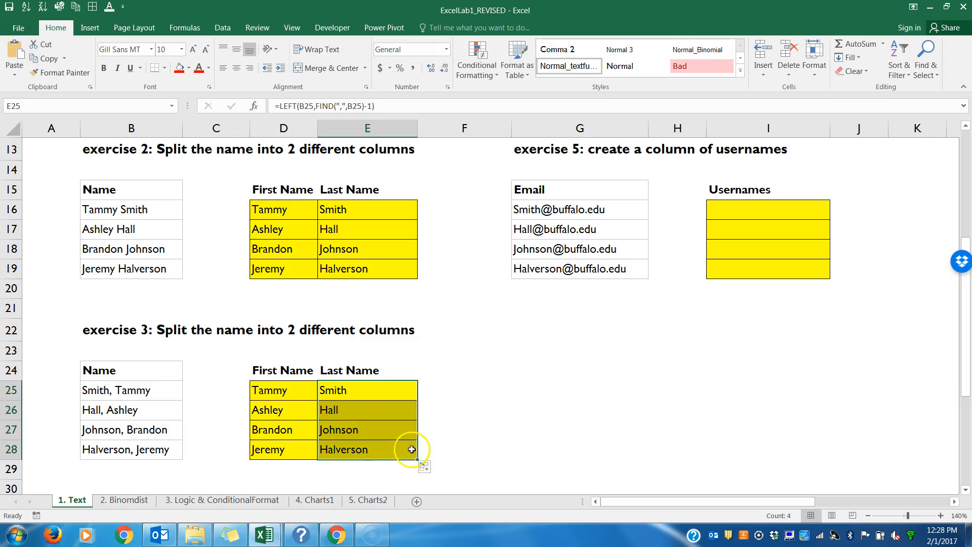
Step: Try an offset of -2 after FIND in the E25 formula and fill it down through E28
double_click(388, 394)
click(448, 390)
key(BackSpace)
text(2)
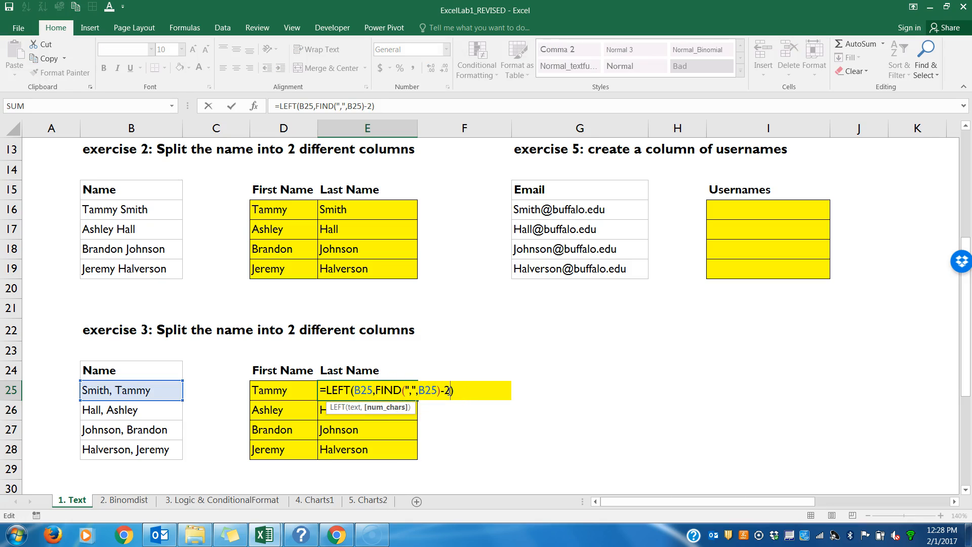
key(Return)
click(409, 393)
drag(418, 400, 414, 457)
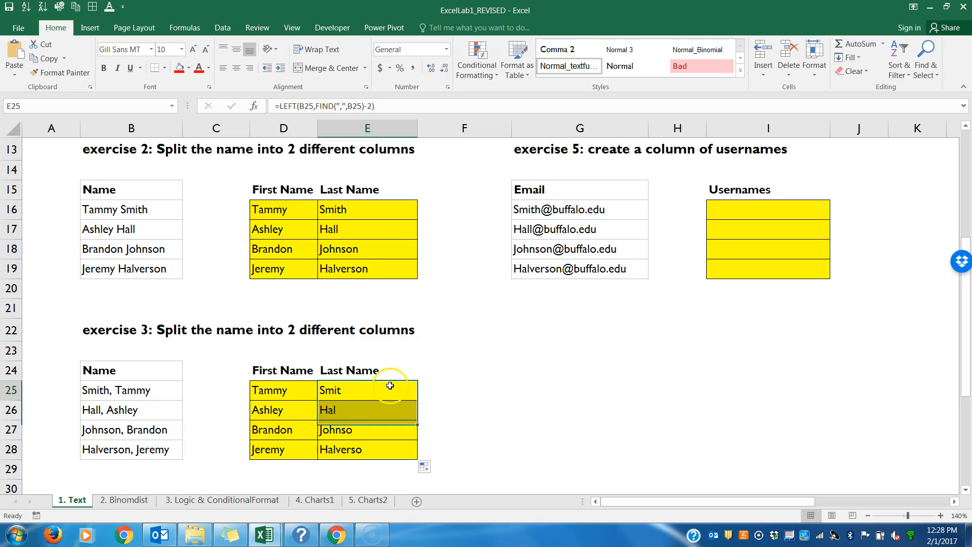
Step: Try an offset of +5 after FIND in the E25 formula and fill it down through E28
double_click(428, 390)
click(450, 390)
key(BackSpace)
key(BackSpace)
text(+5)
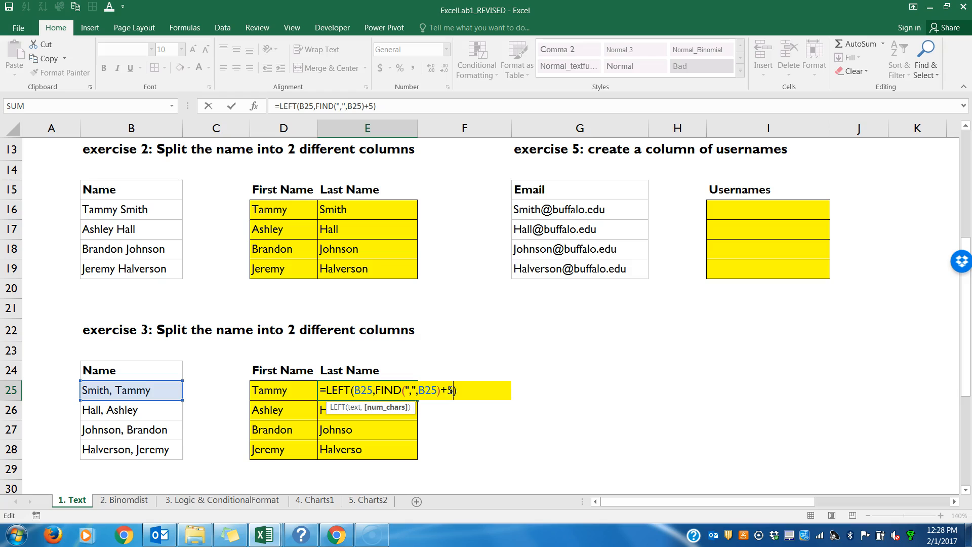
key(ctrl+Return)
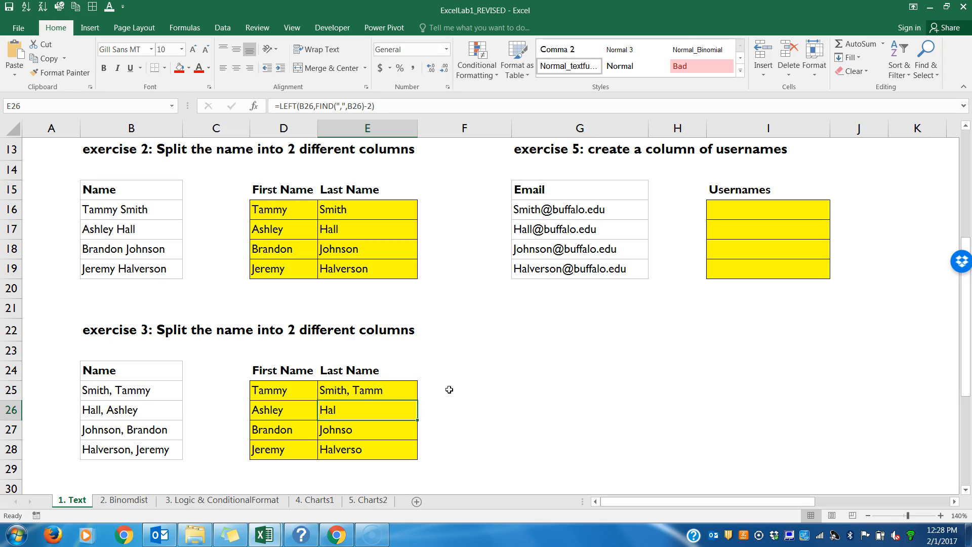
drag(417, 400, 417, 454)
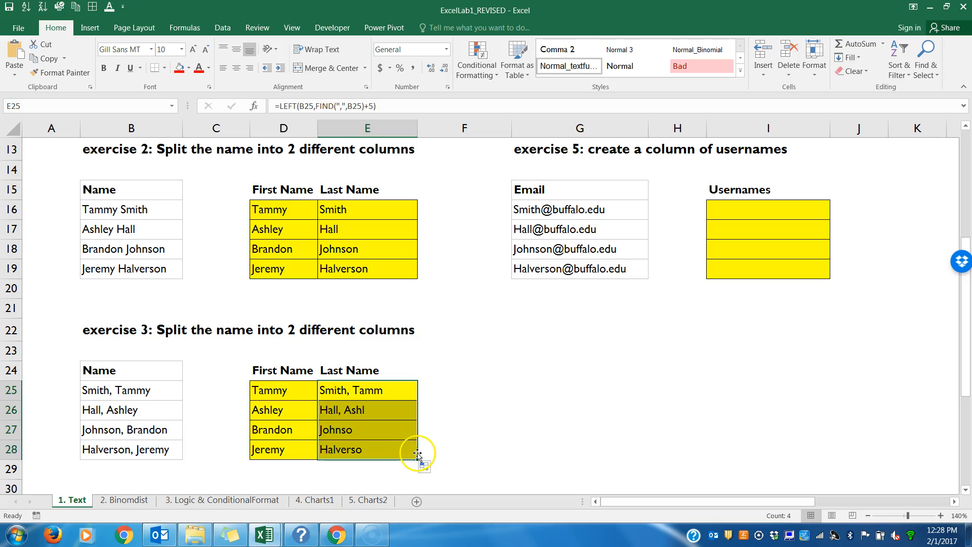
Step: Set the offset after FIND in the E25 formula back to -1
double_click(394, 391)
click(446, 391)
key(BackSpace)
key(BackSpace)
text(-1)
key(Return)
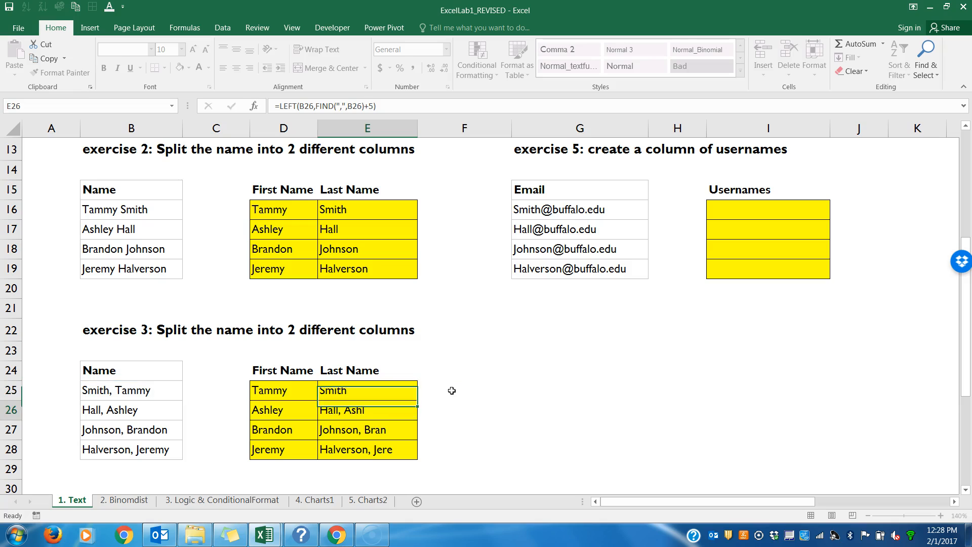
Step: Replace the entire E25 formula with a fresh start, =LEFT(B25,FIND(
click(412, 390)
double_click(415, 388)
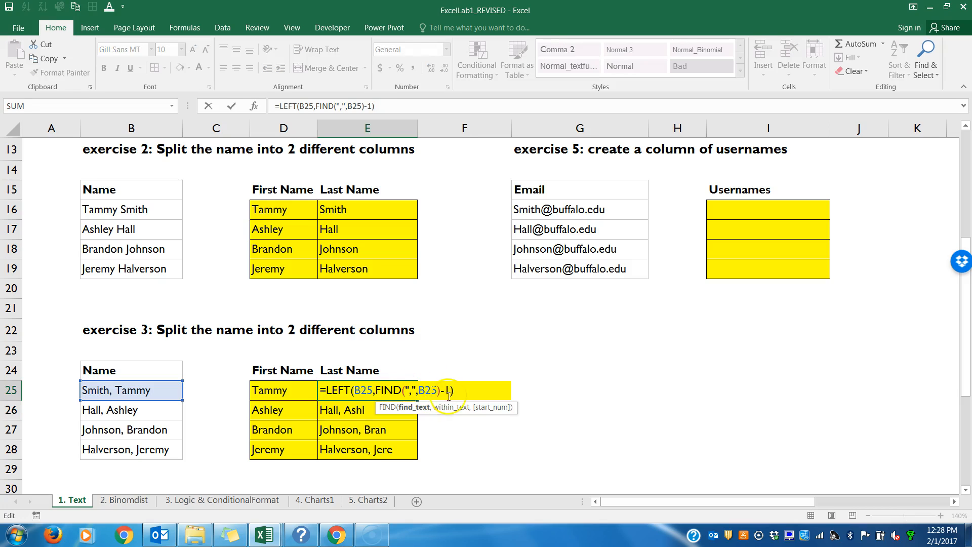
drag(461, 391, 322, 389)
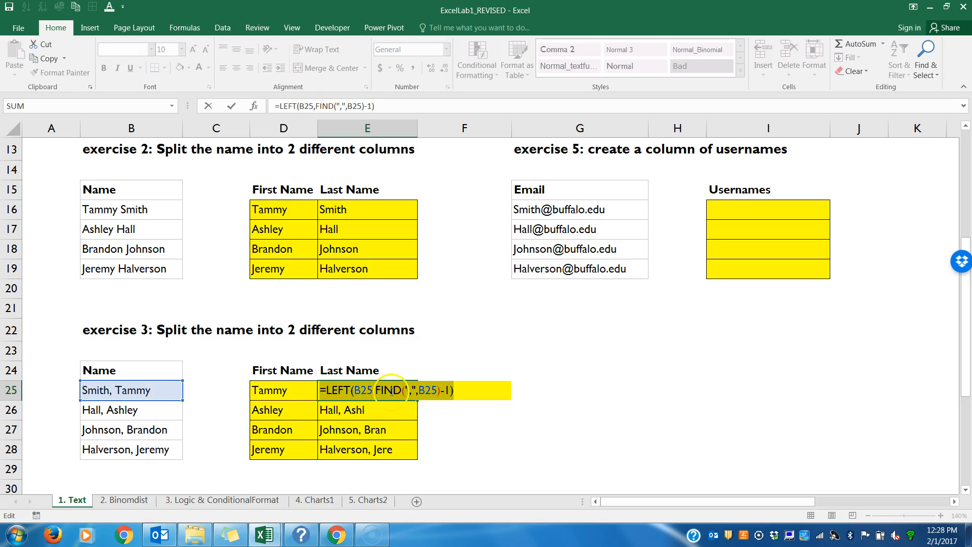
text(=LEFT()
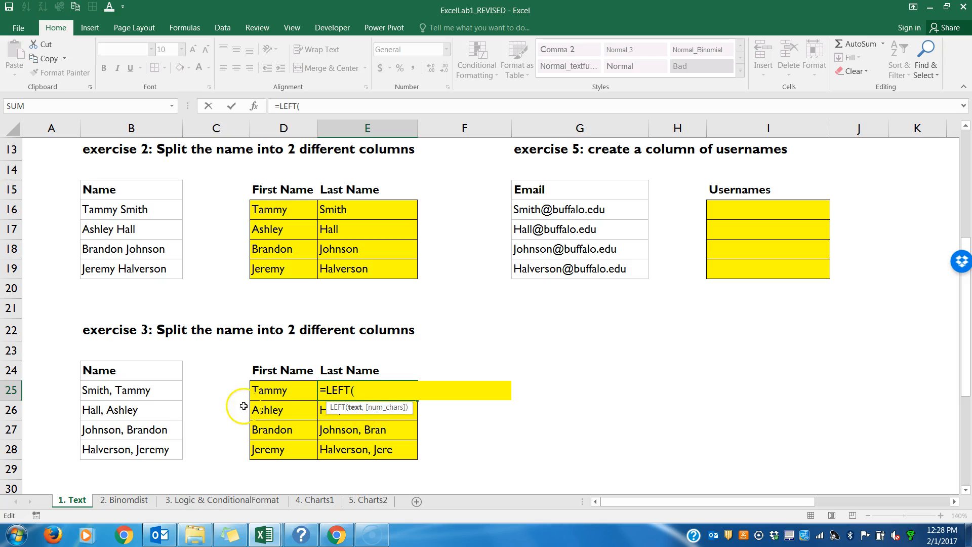
click(152, 394)
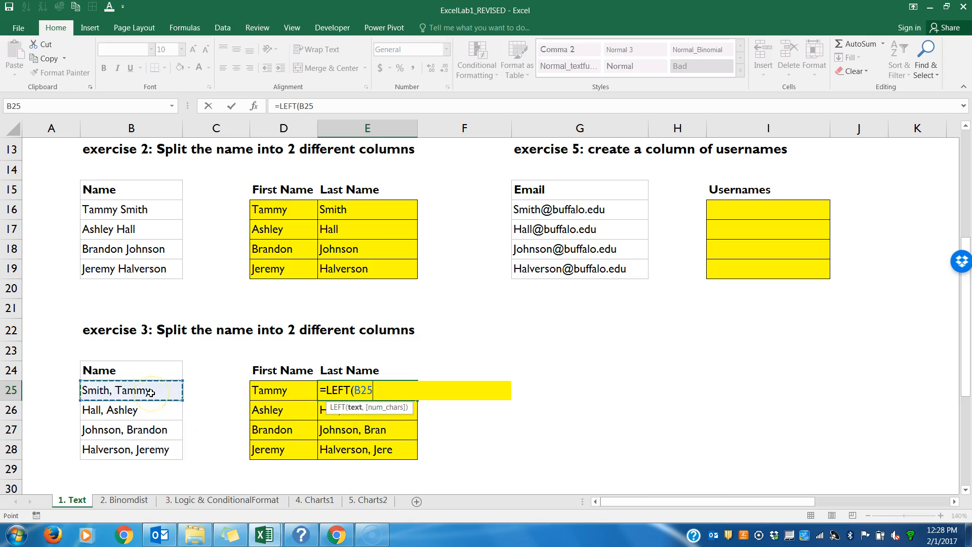
text(,FIND()
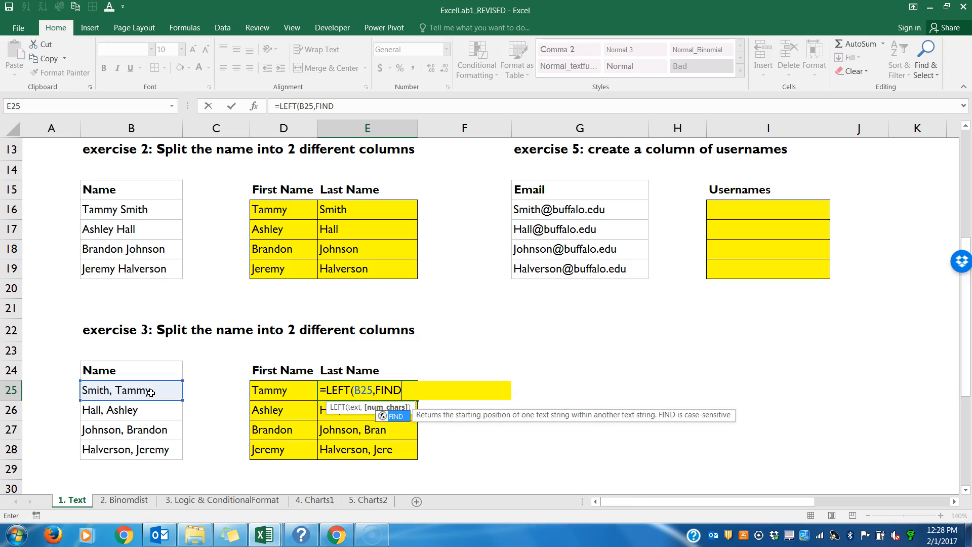
Step: Complete the E25 formula as =LEFT(B25,FIND(",",B25))
click(151, 393)
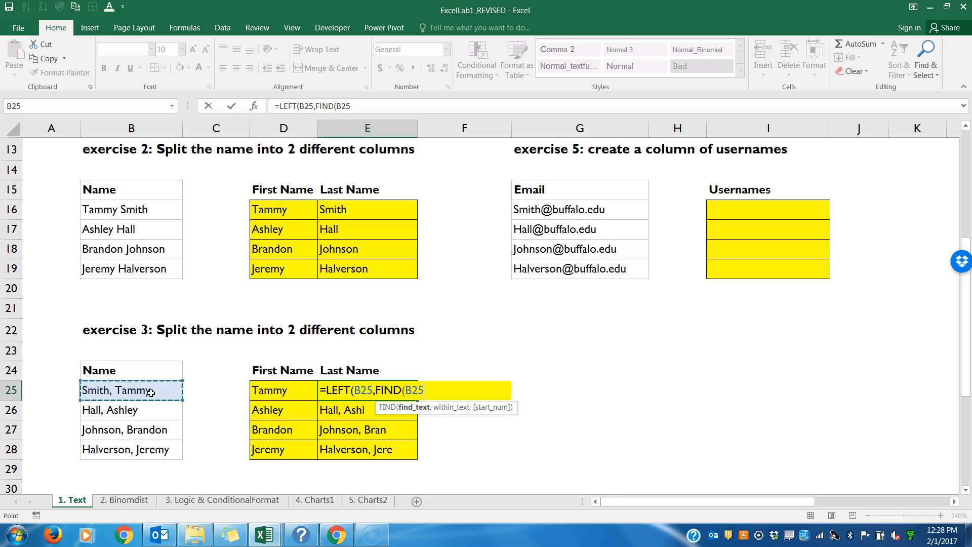
key(BackSpace)
key(BackSpace)
key(BackSpace)
text(")
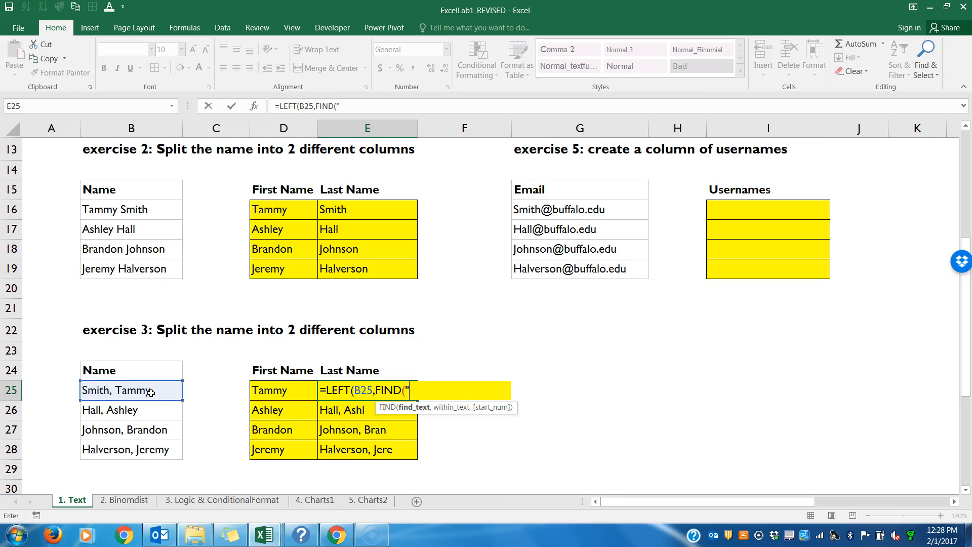
text(,",)
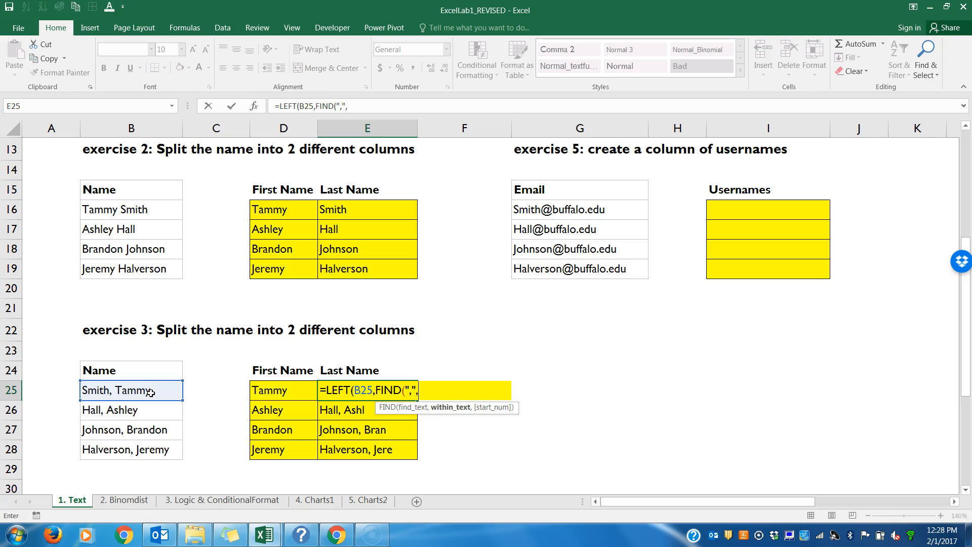
click(151, 392)
text()))
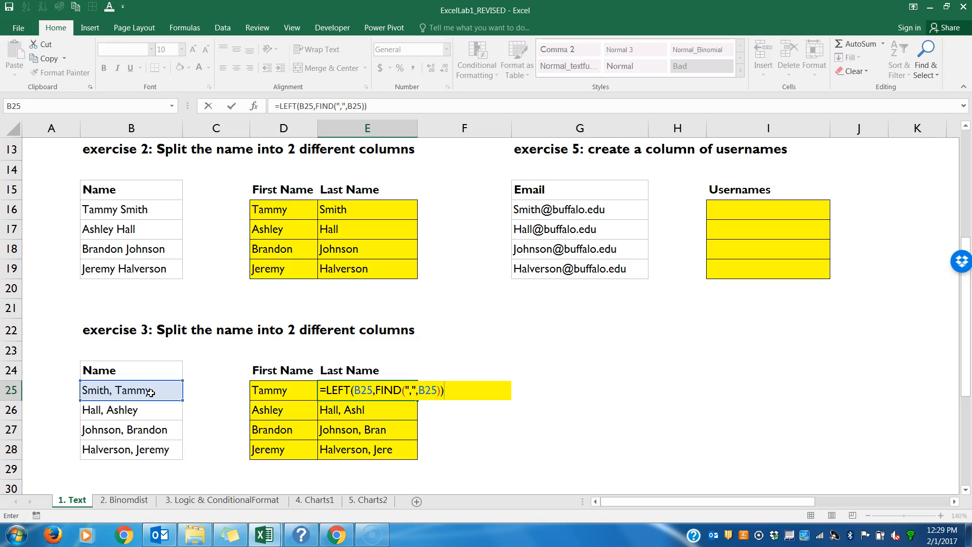
key(Return)
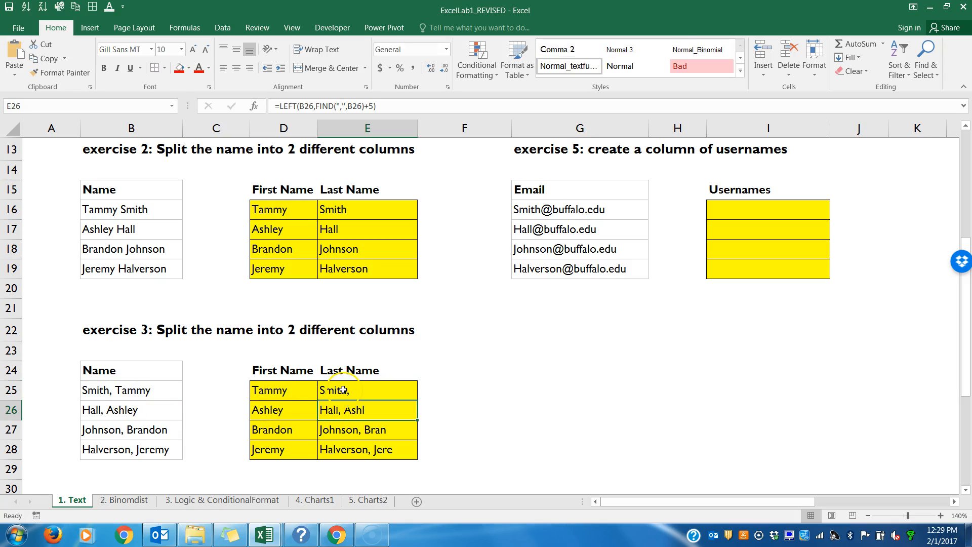
Step: Add -1 after FIND in the E25 formula and fill it down through E28
double_click(343, 390)
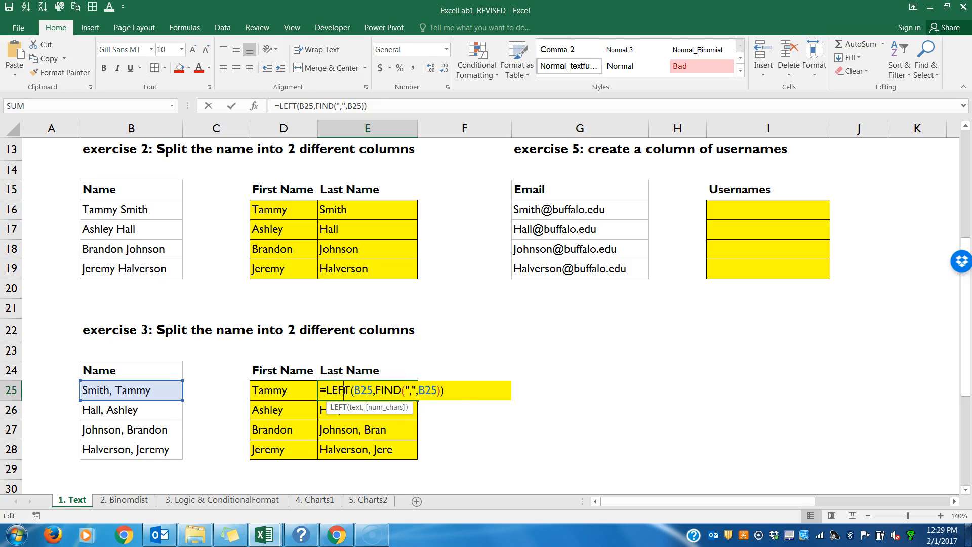
click(442, 390)
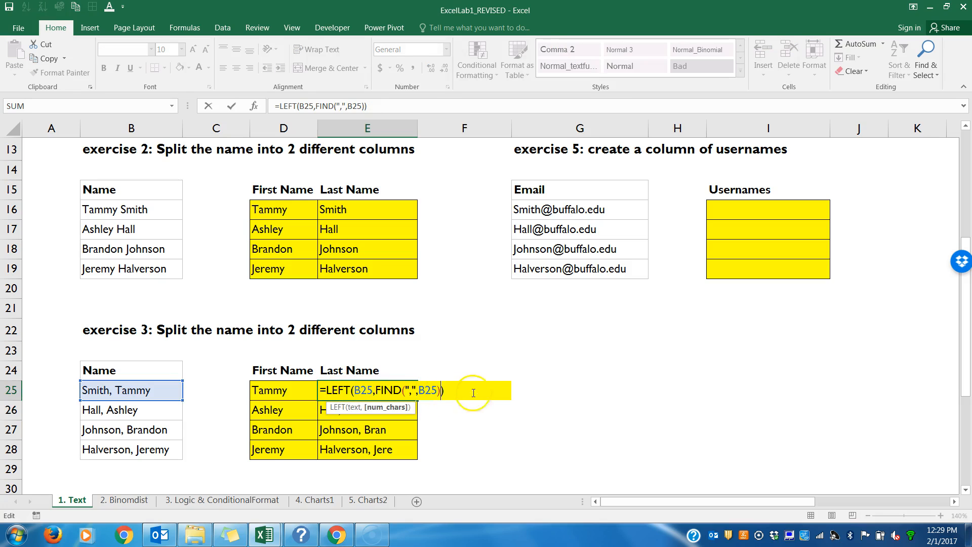
text(-1)
key(Return)
click(409, 394)
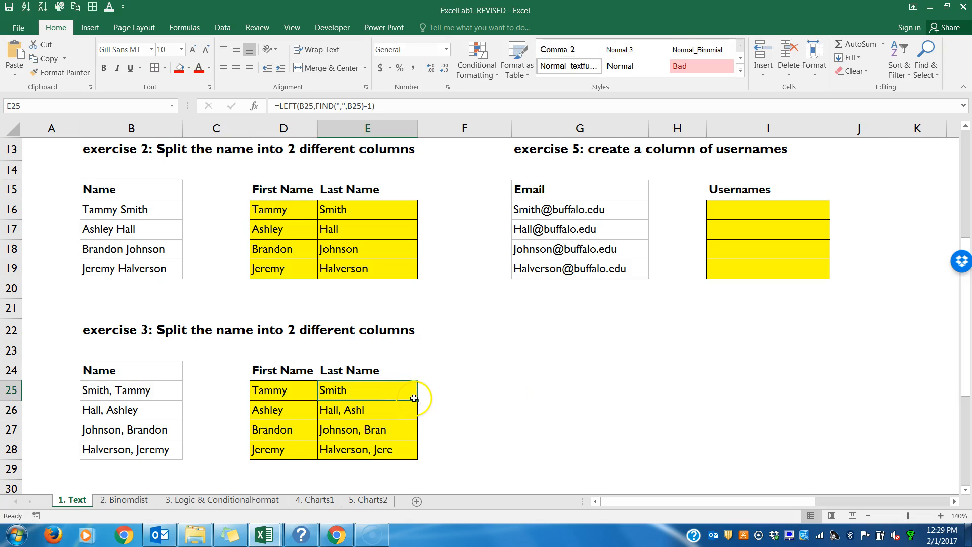
drag(416, 399, 412, 453)
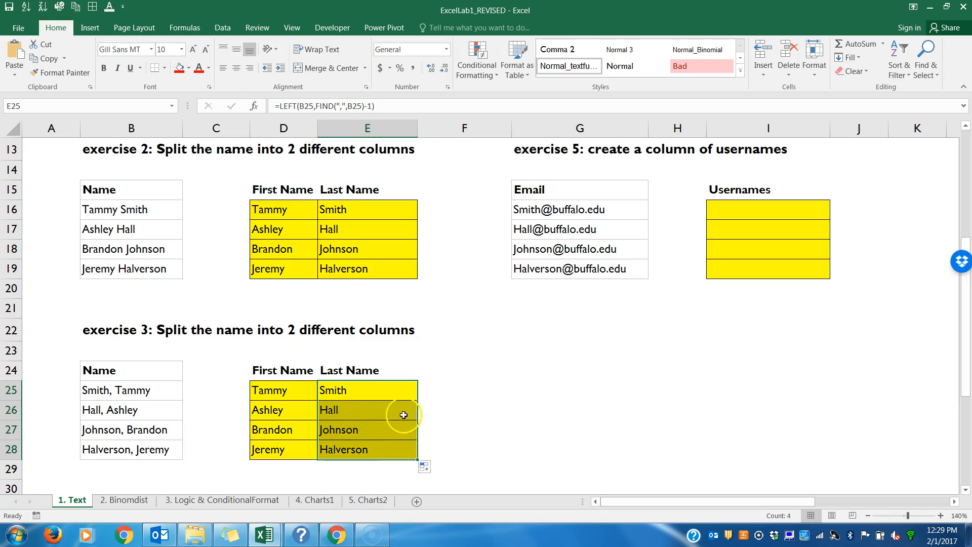
double_click(393, 451)
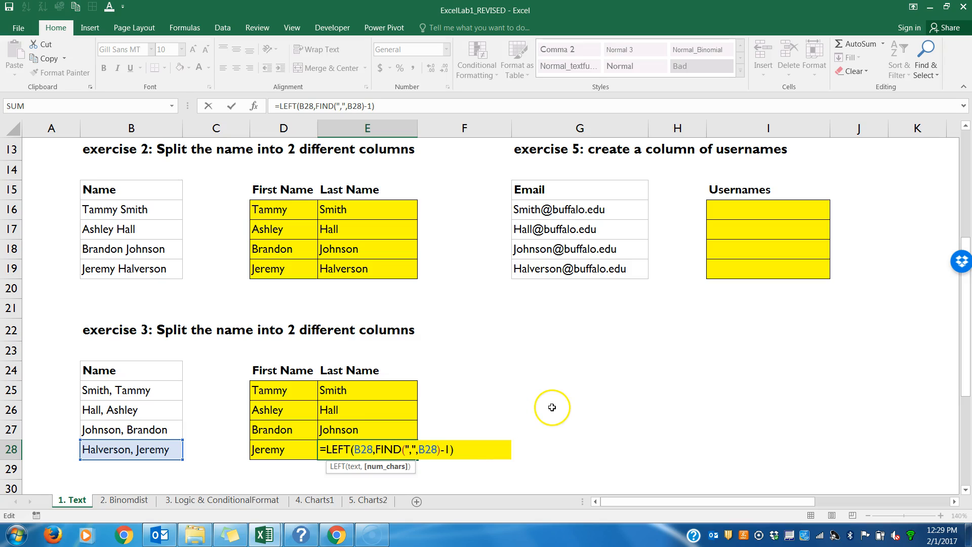
key(Return)
drag(970, 397, 961, 274)
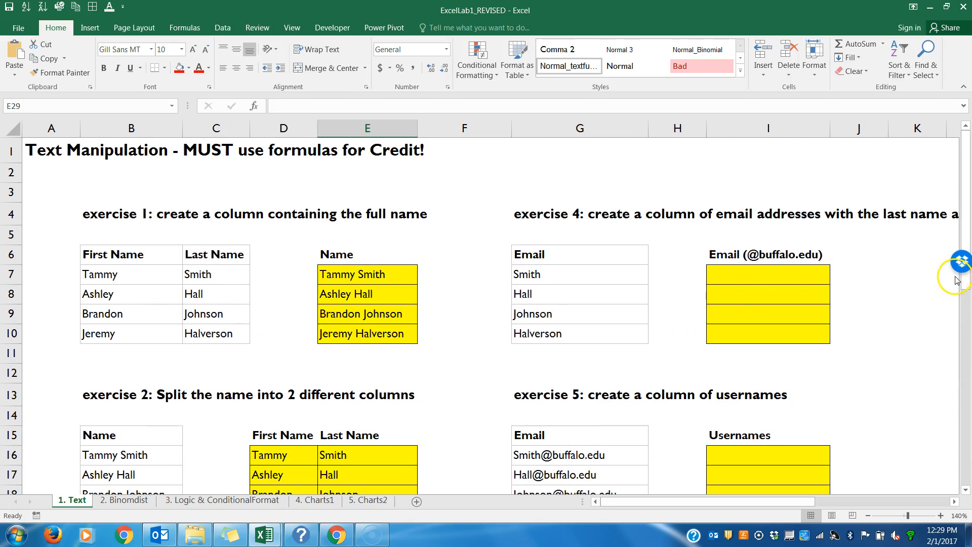
click(733, 275)
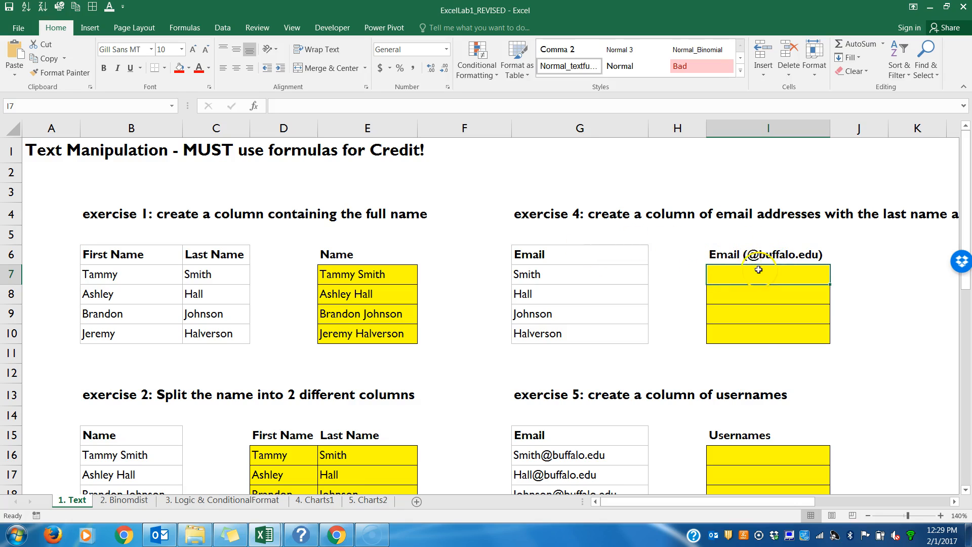
text(=)
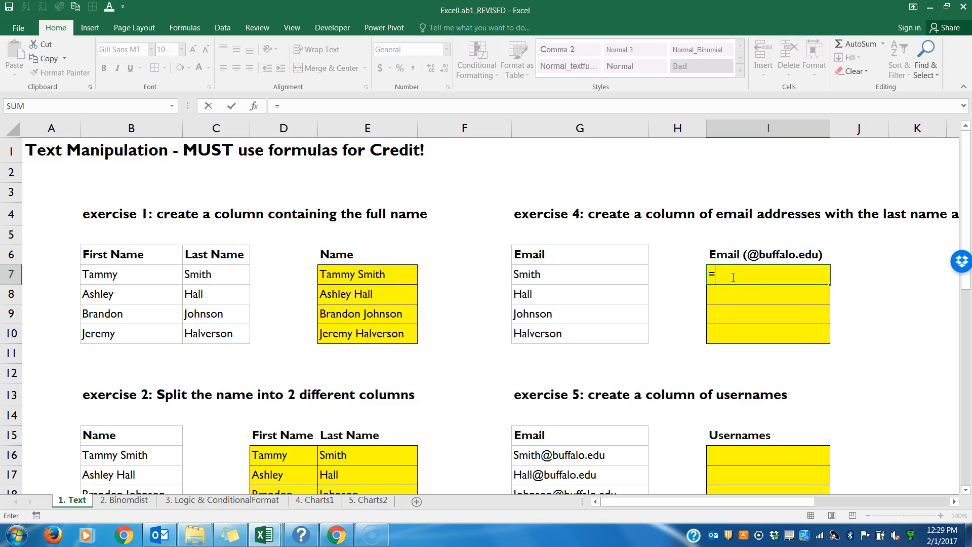
text(con)
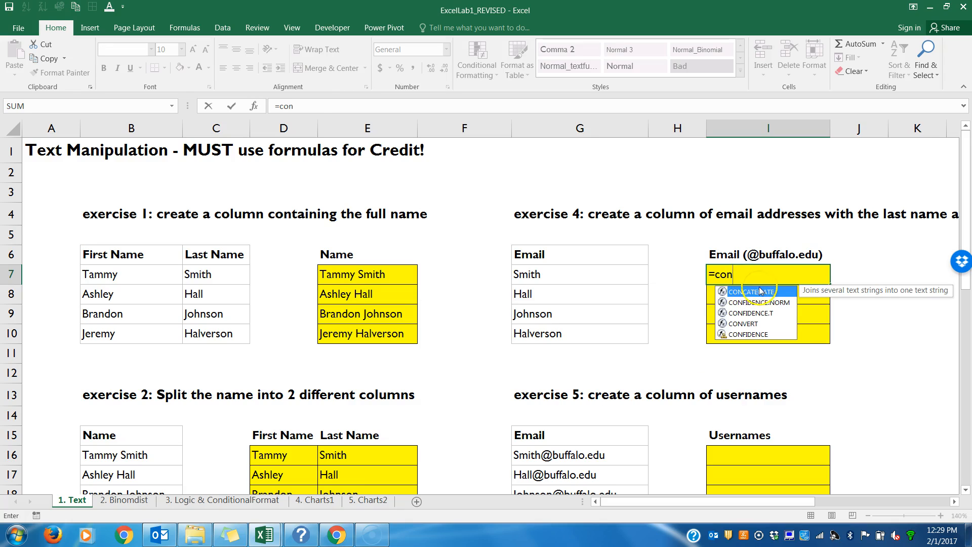
click(755, 293)
double_click(755, 293)
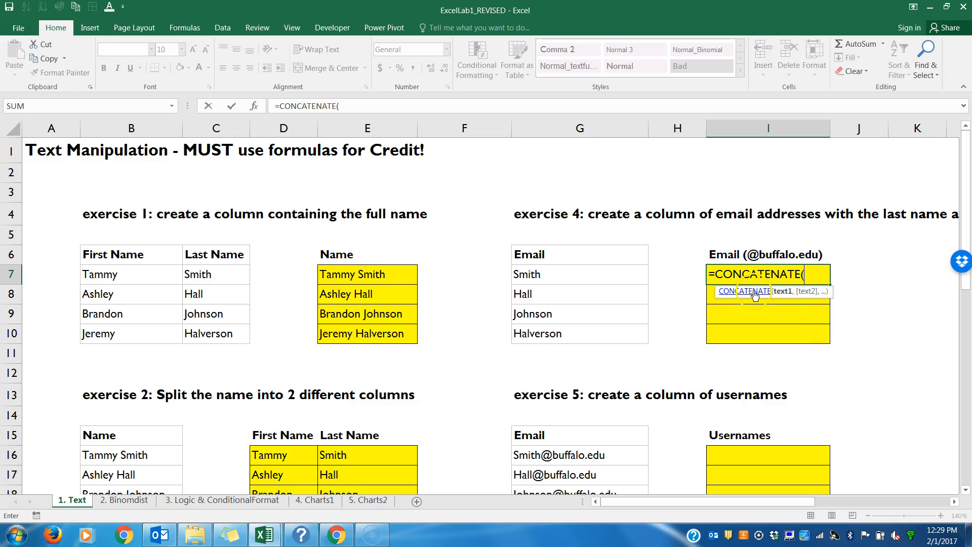
click(587, 274)
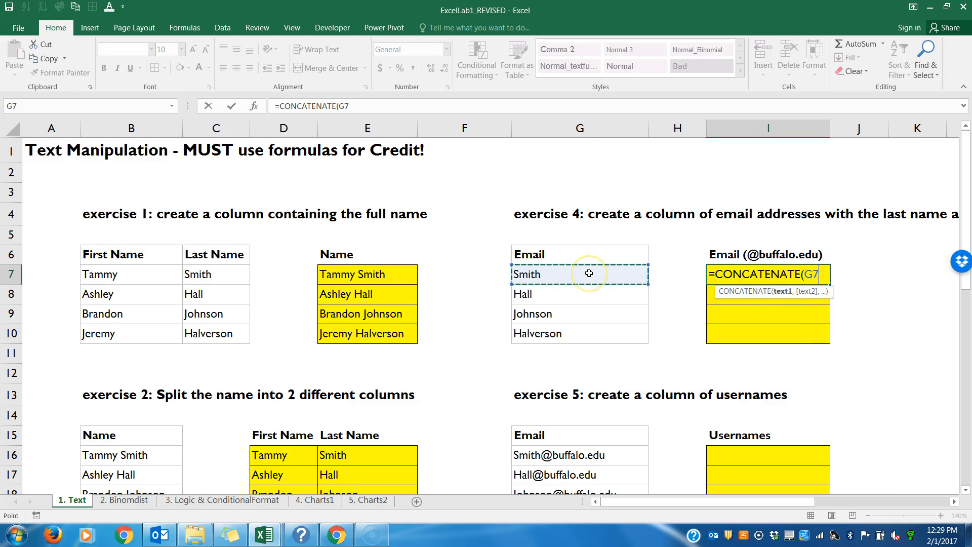
text(,)
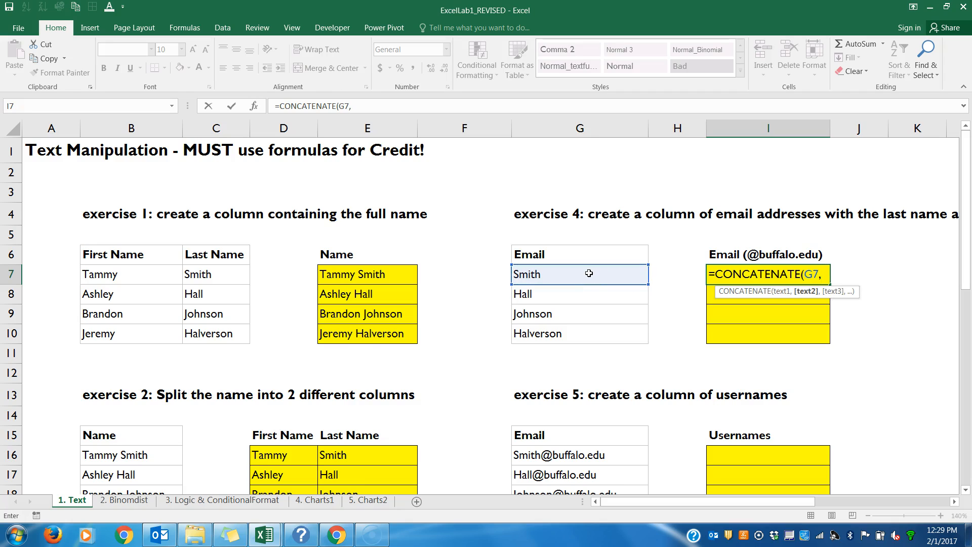
text(@buffalo)
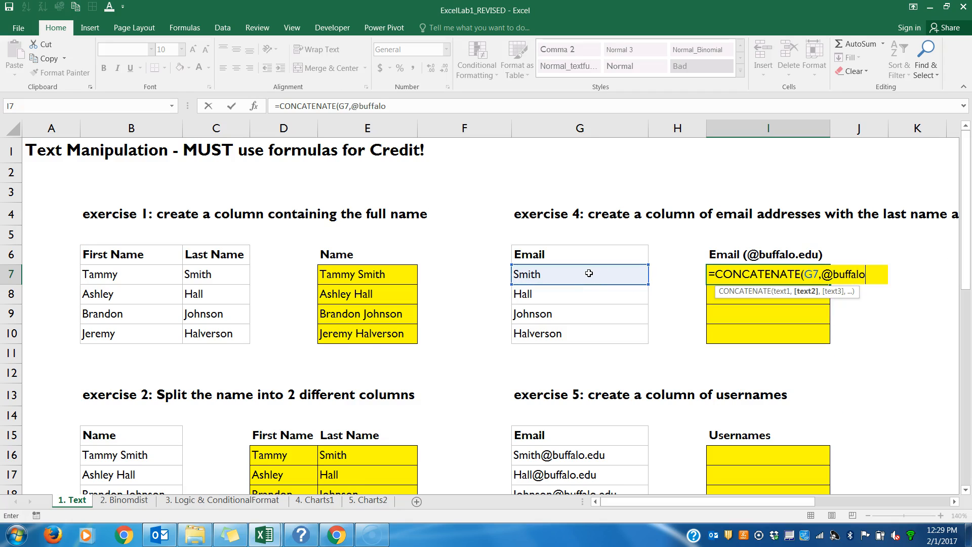
text(.edu))
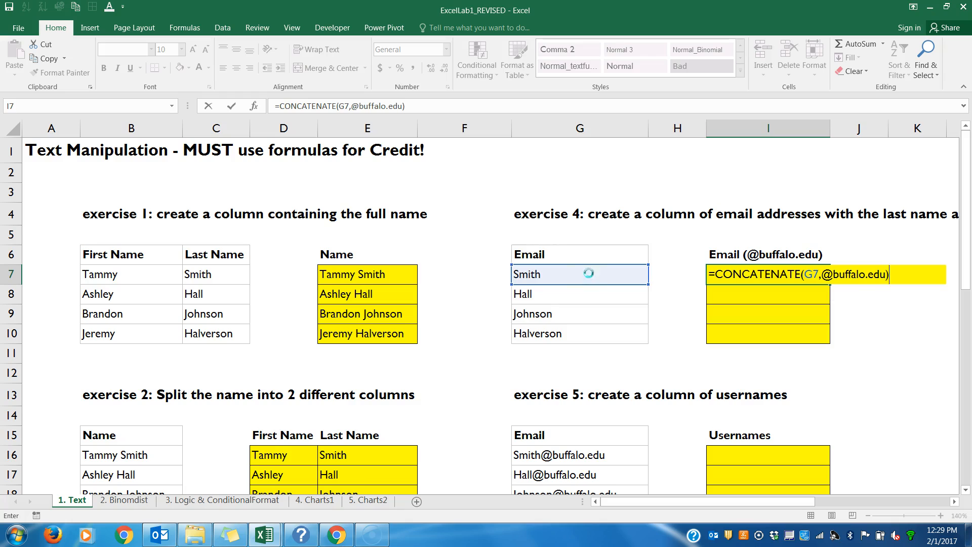
key(Return)
click(491, 301)
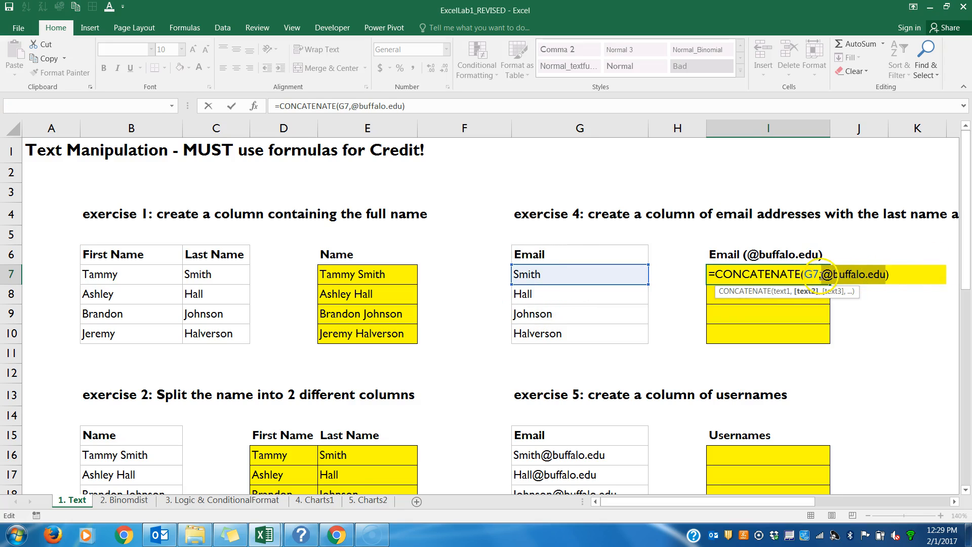
click(826, 274)
text(")
click(890, 274)
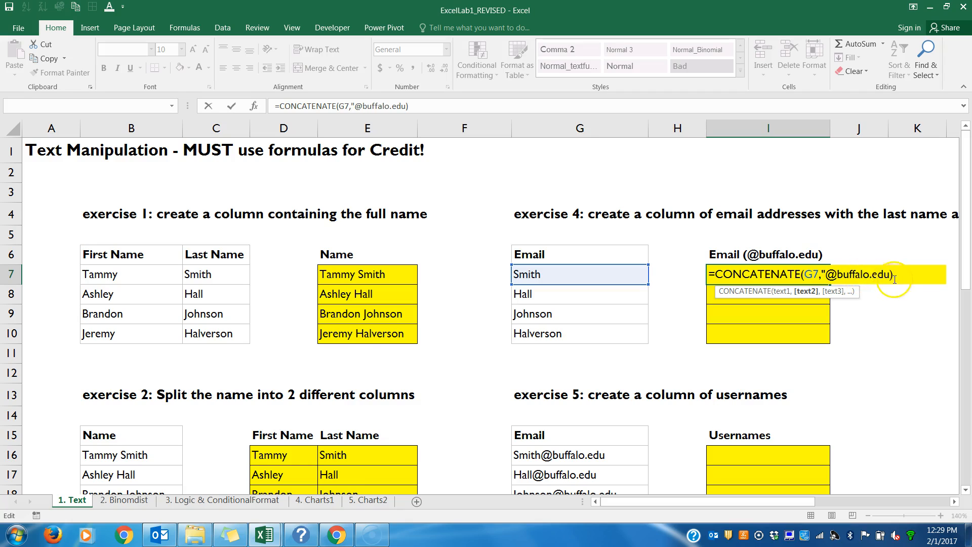
text(")
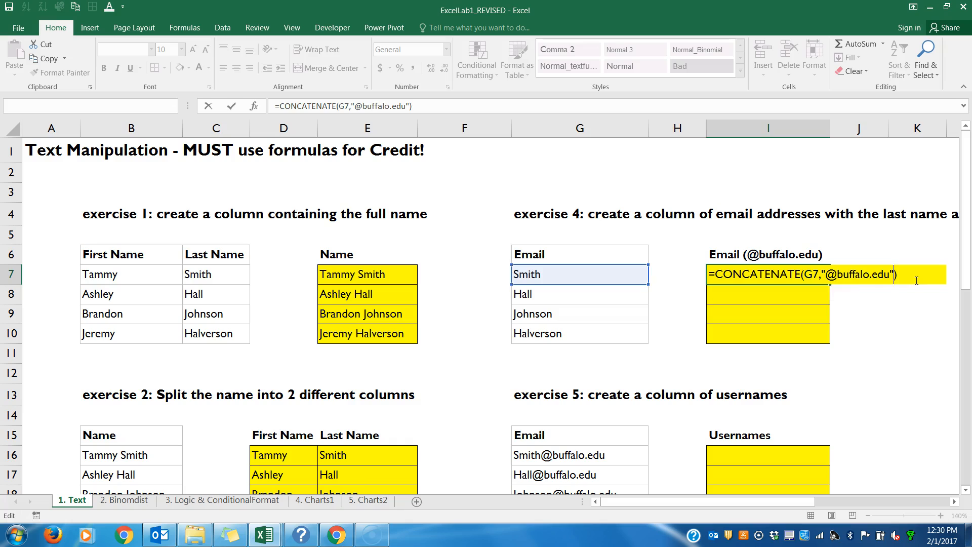
key(Return)
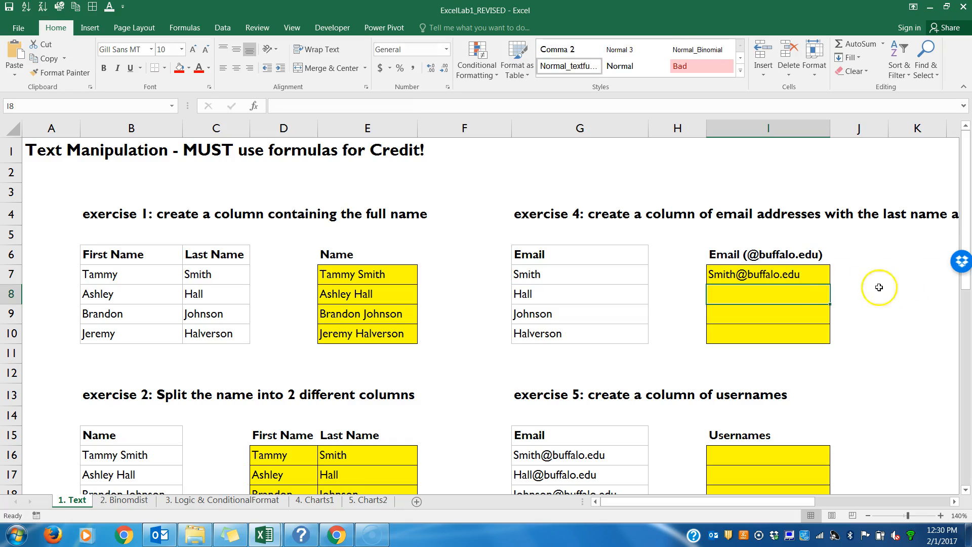
Step: Review the CONCATENATE formula in I7 and clear the cell
double_click(810, 276)
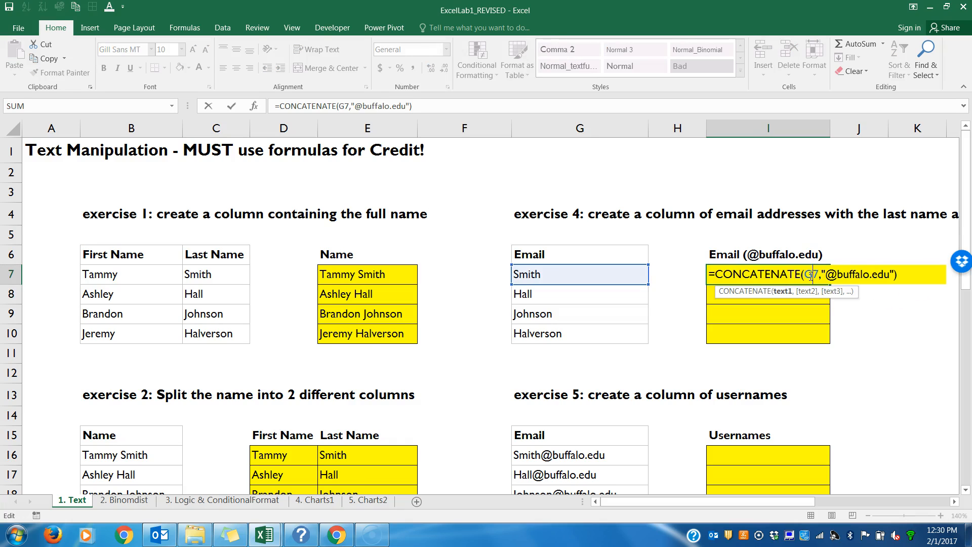
key(Escape)
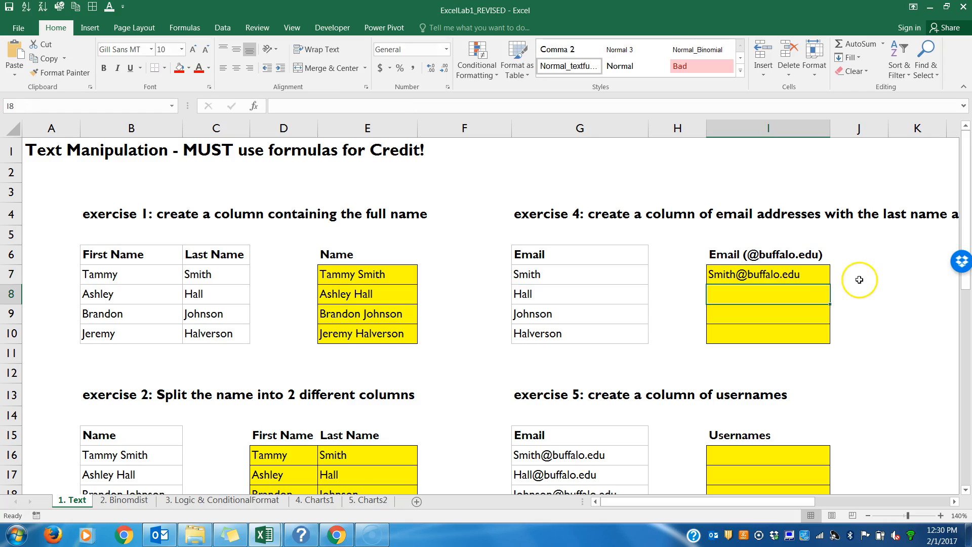
key(Delete)
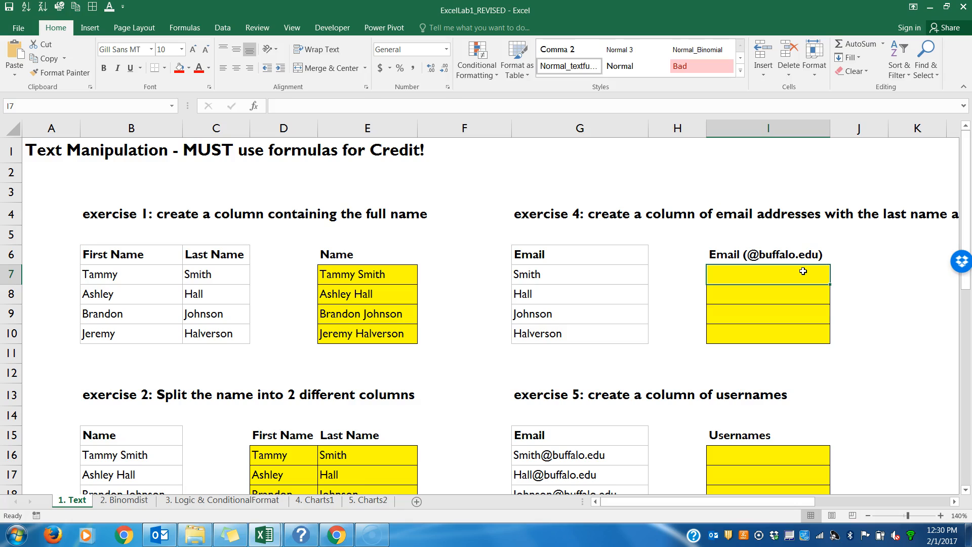
text(=)
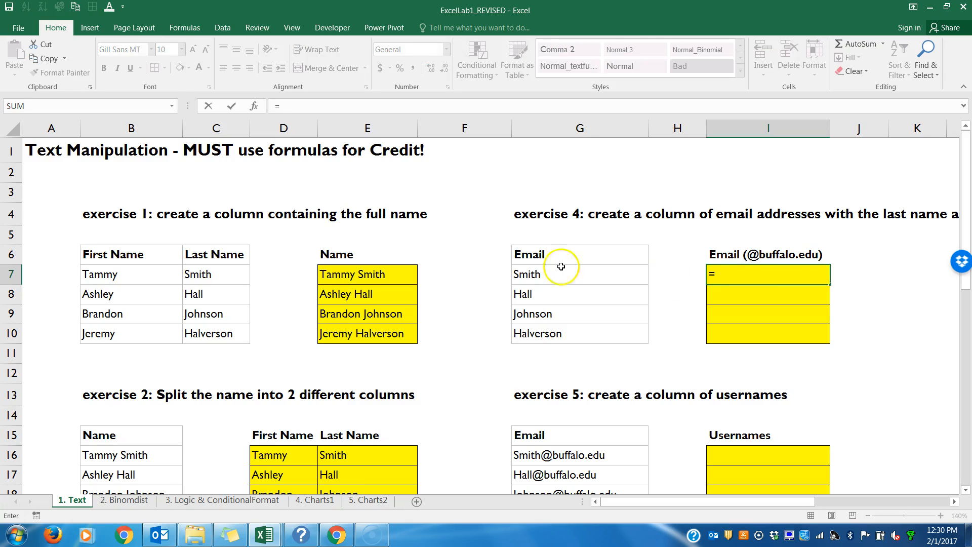
click(532, 275)
text(&)
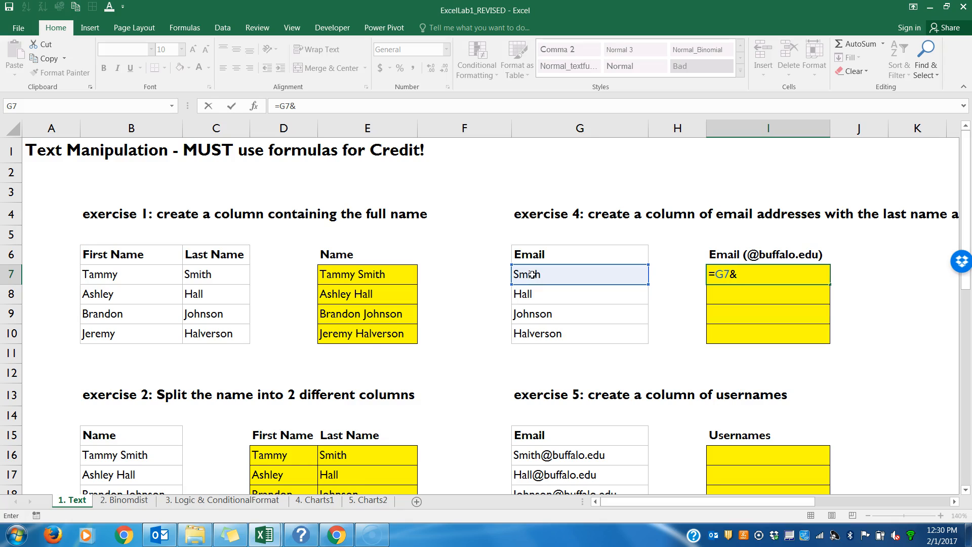
text(@buffalo.edu)
key(Return)
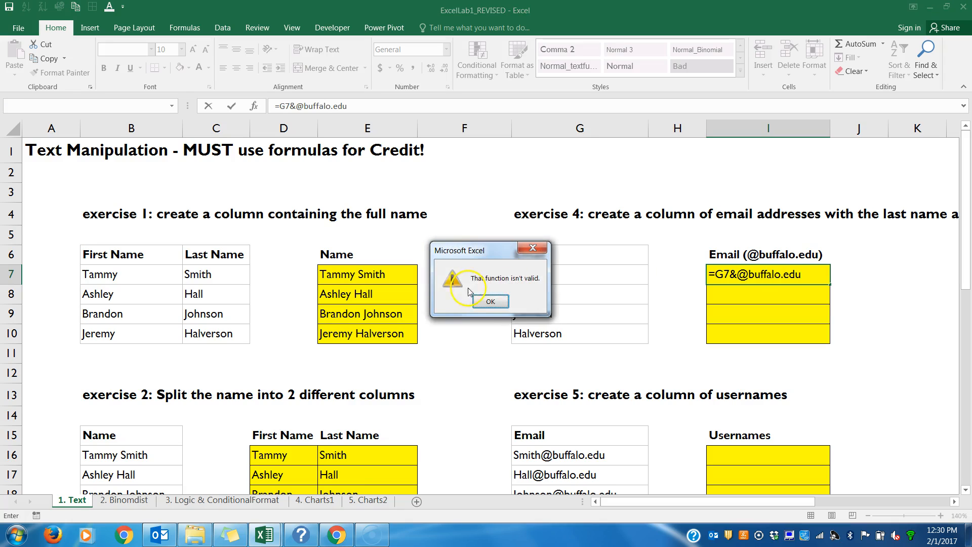
click(491, 303)
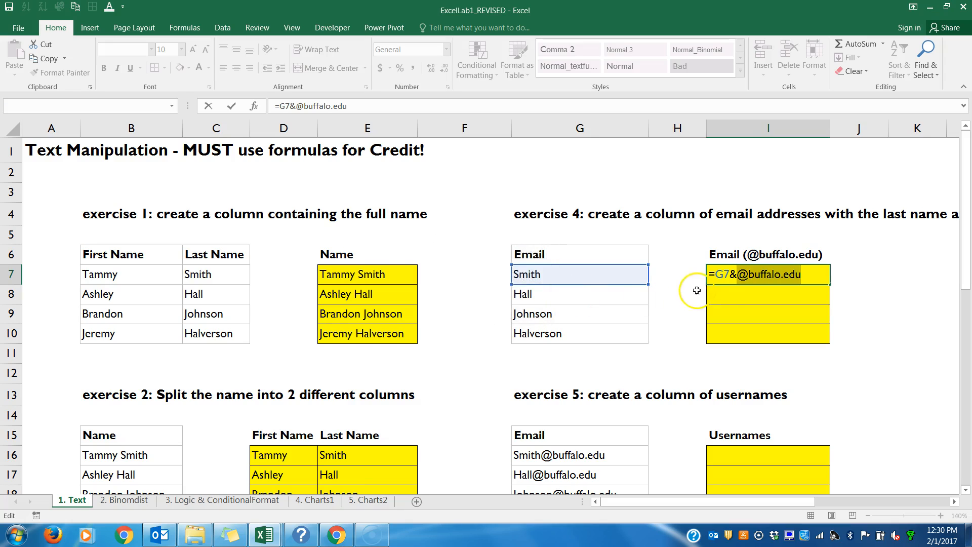
click(738, 275)
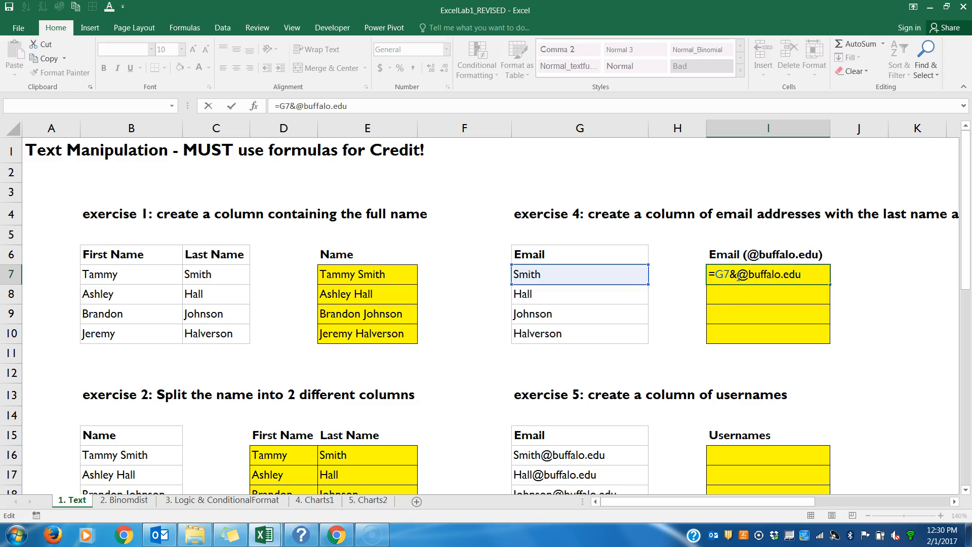
text(")
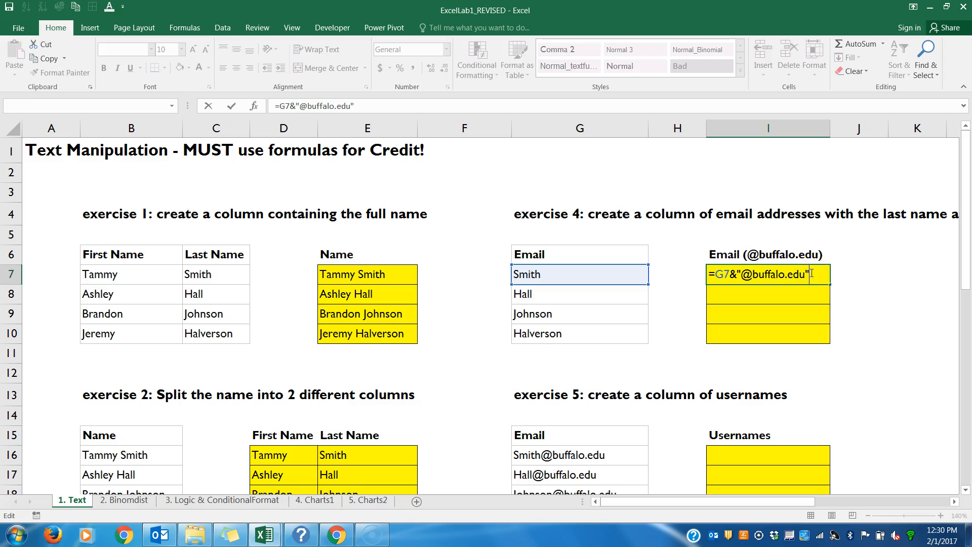
key(Return)
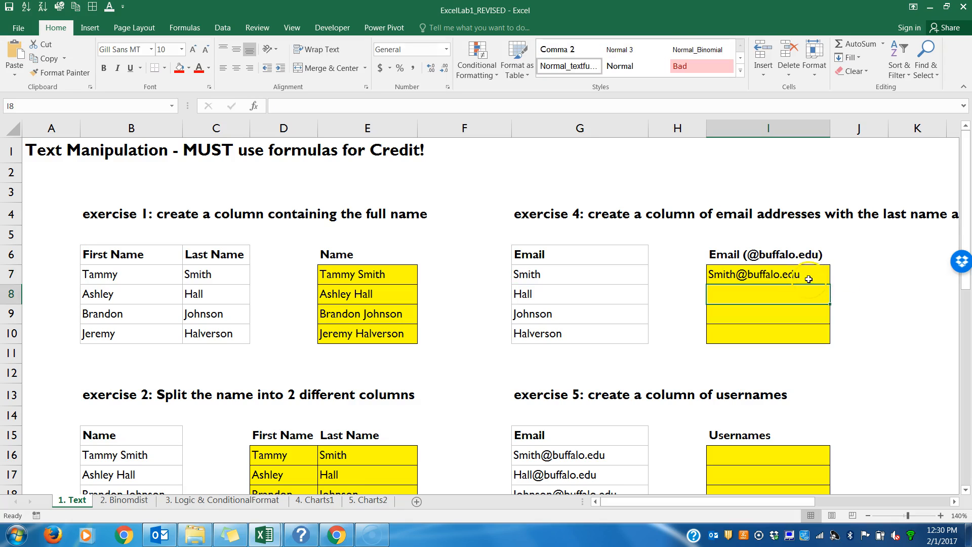
click(808, 273)
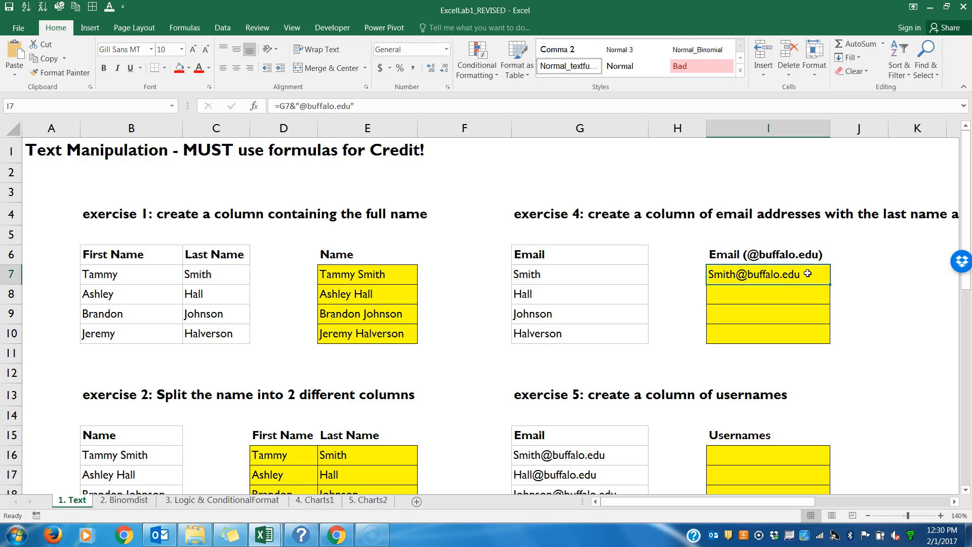
drag(830, 285, 833, 344)
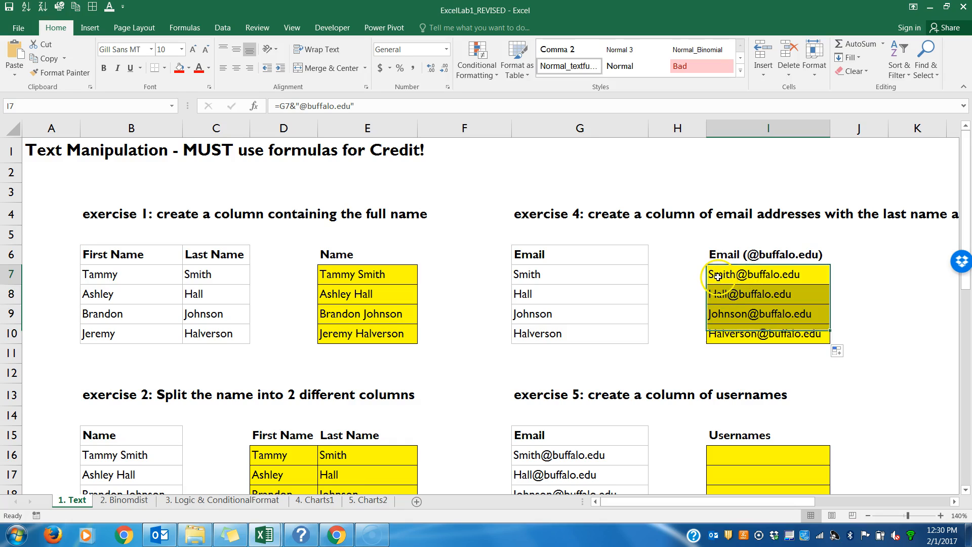
double_click(715, 274)
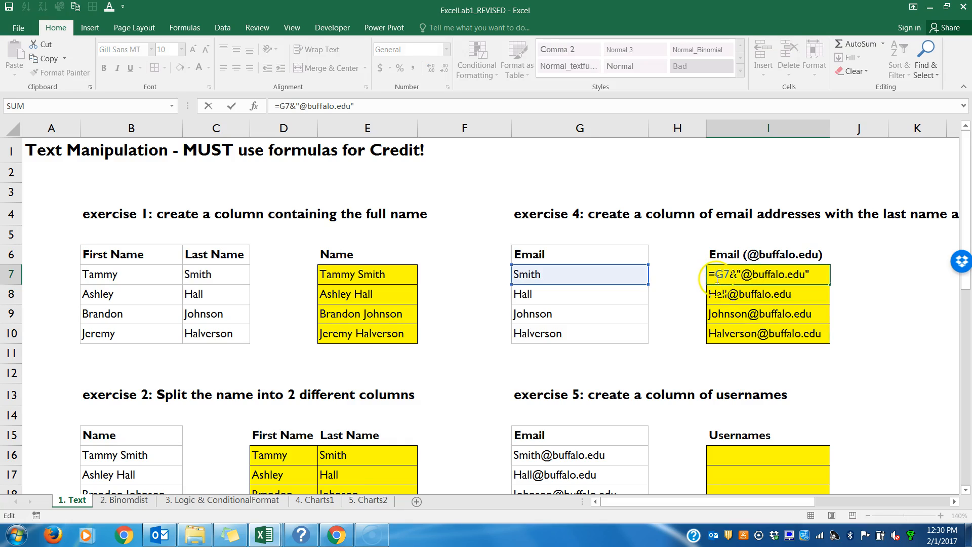
text(lower()
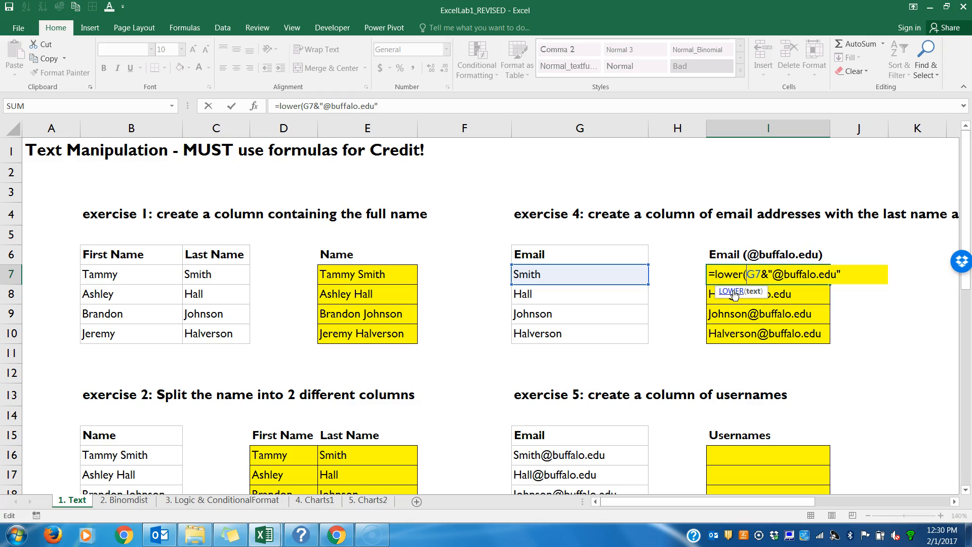
click(857, 274)
text())
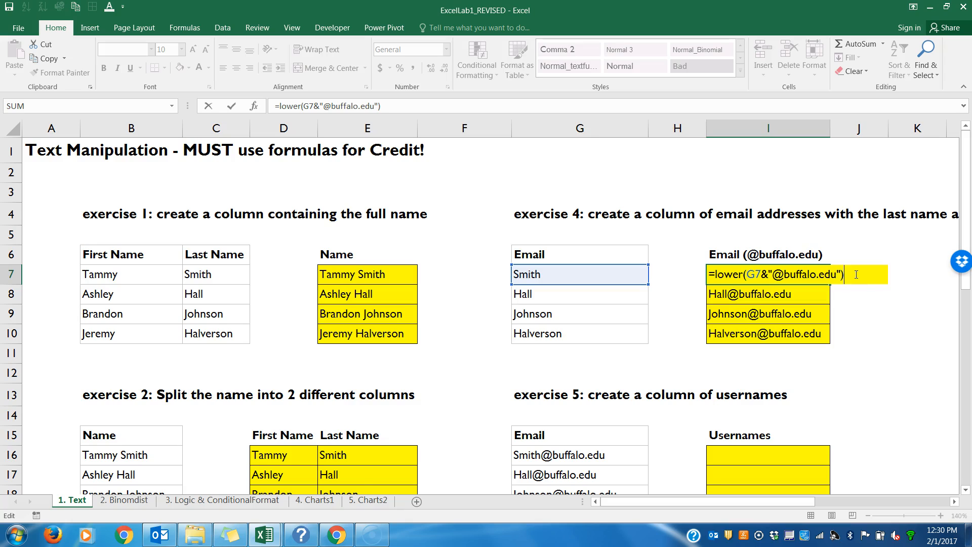
key(Return)
click(826, 277)
drag(830, 284, 830, 340)
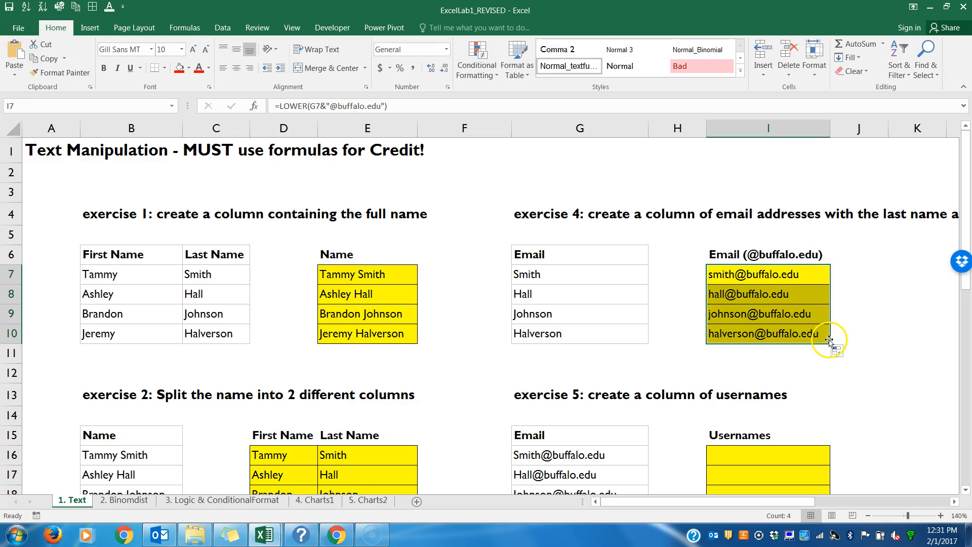
double_click(737, 315)
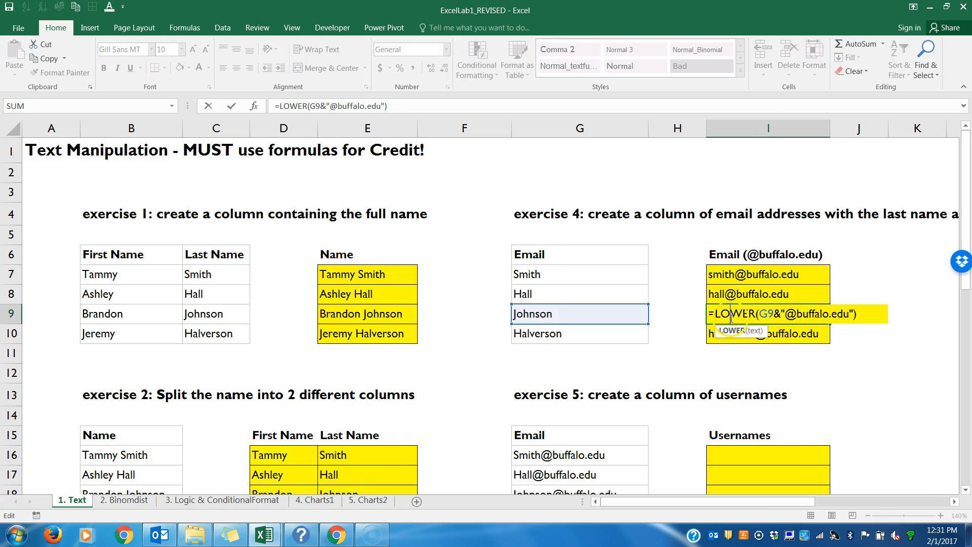
key(Return)
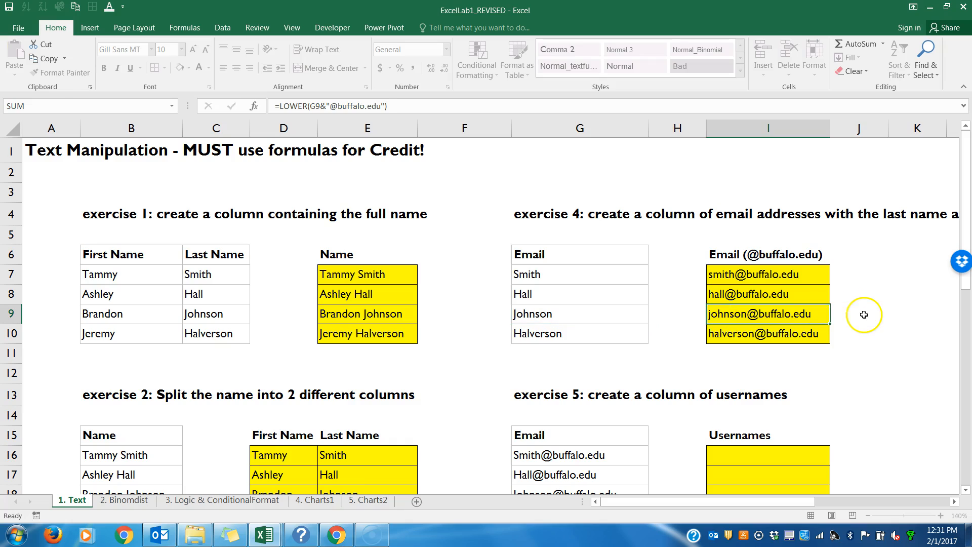
click(798, 274)
text(=)
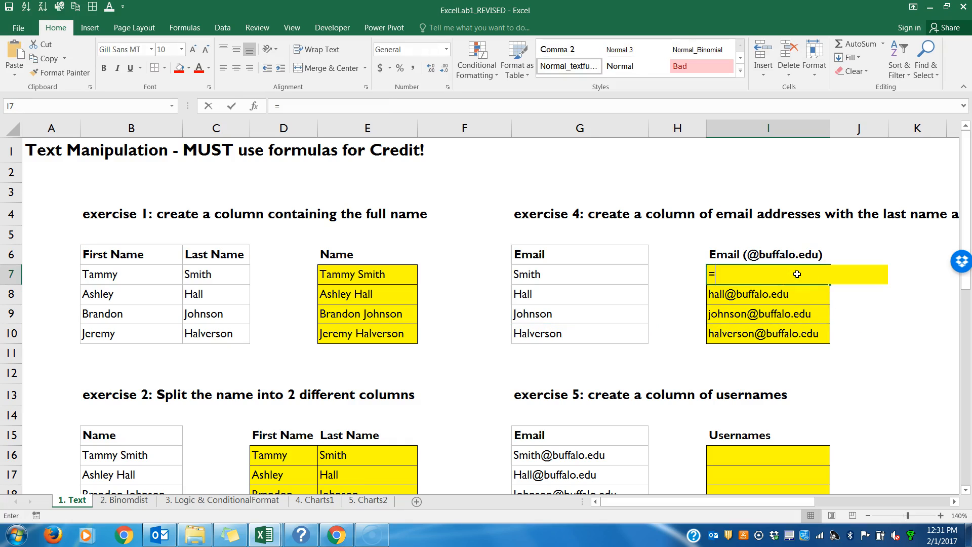
text(LOWER()
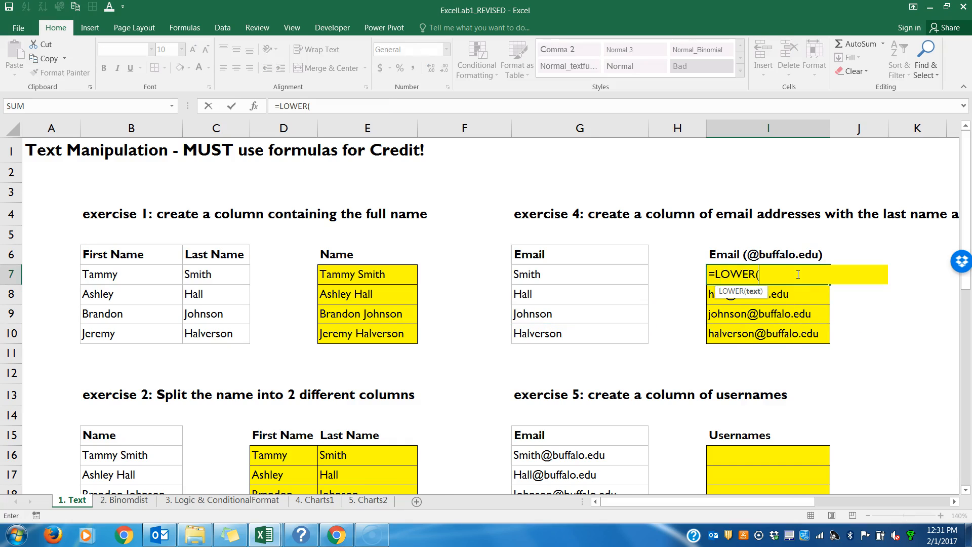
click(615, 276)
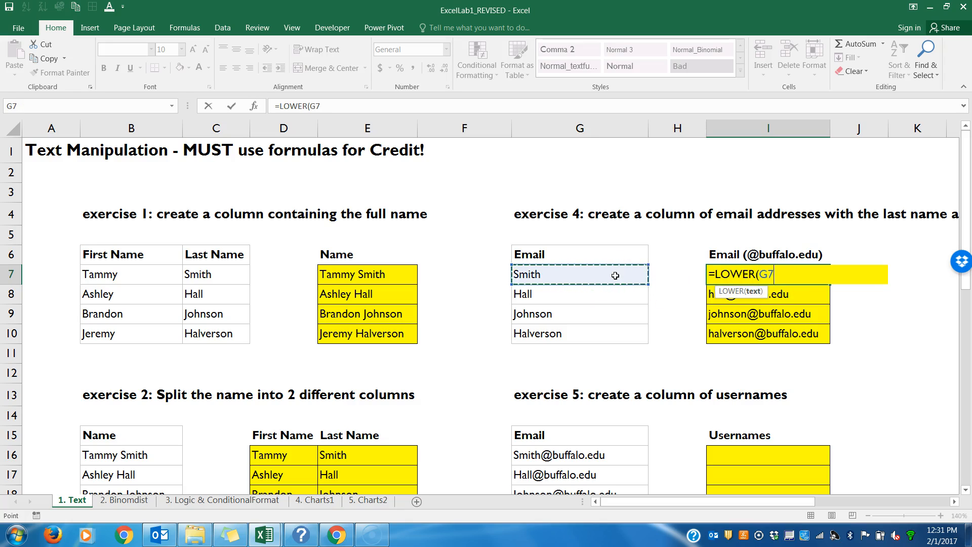
text(&"@buffalo.edu)
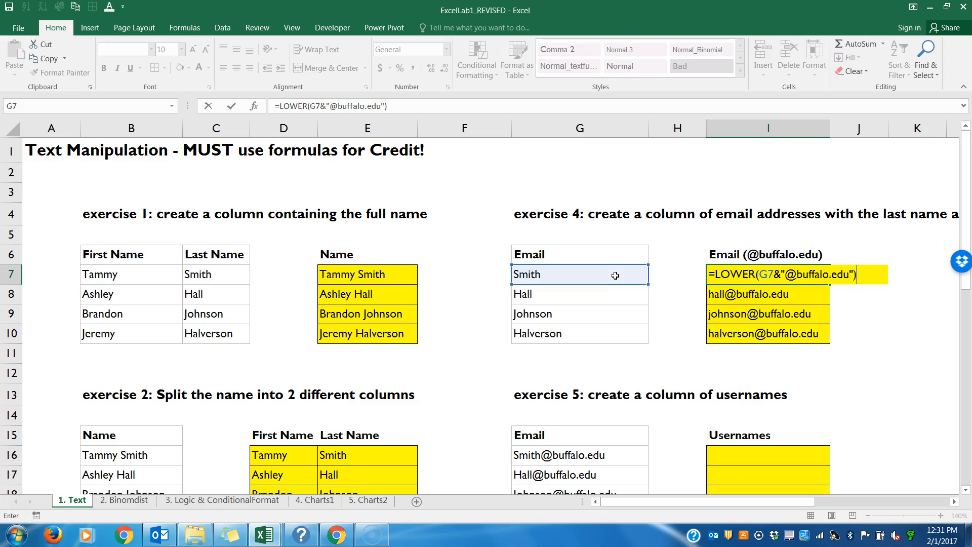
key(Return)
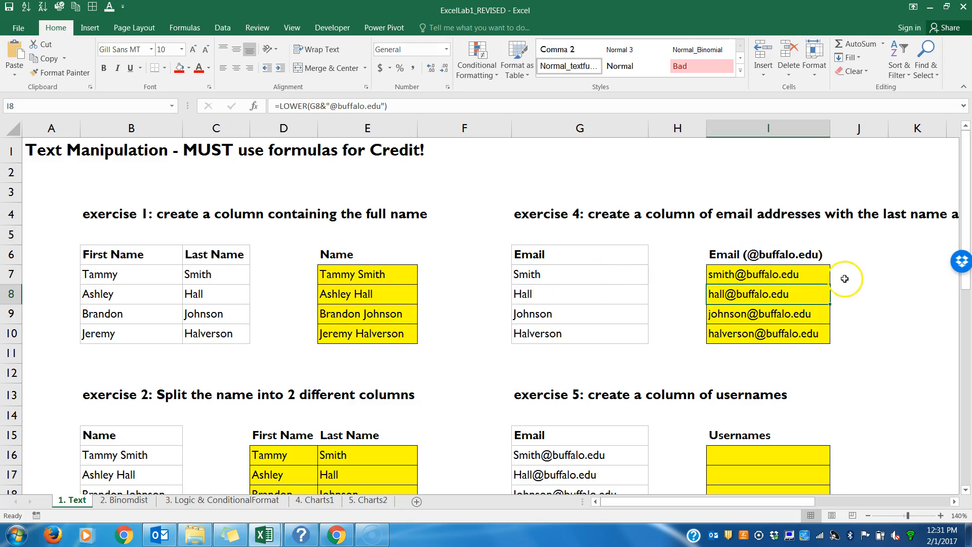
click(822, 277)
drag(829, 284, 831, 339)
Step: Enter =LEFT(G16,FIND("@",G16)) in I16 under Usernames and fill it down through I19
drag(967, 229, 970, 287)
click(746, 328)
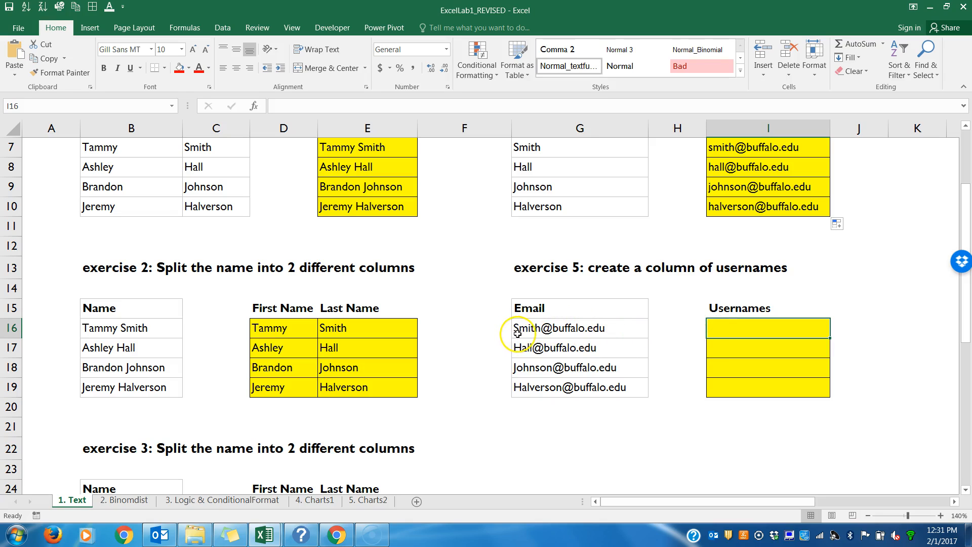
text(=LEFT)
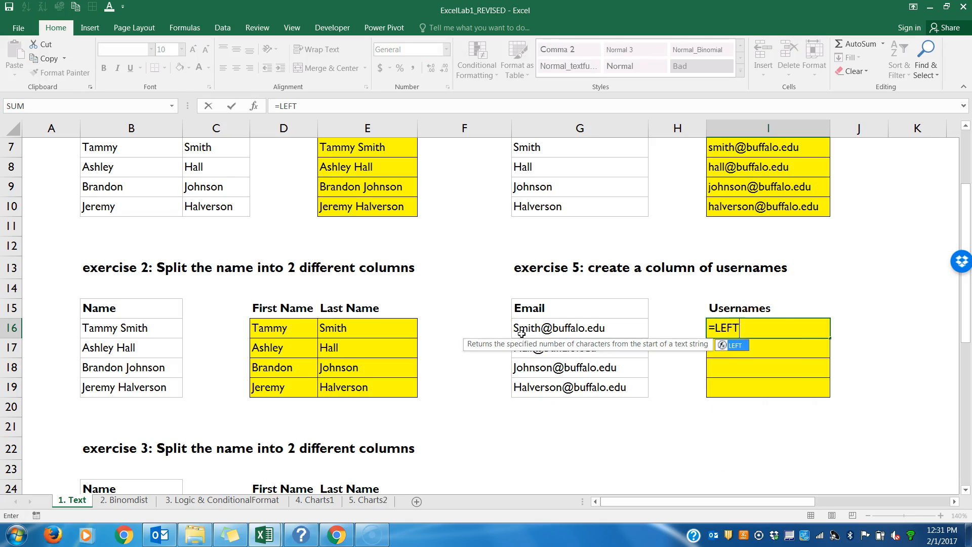
text(()
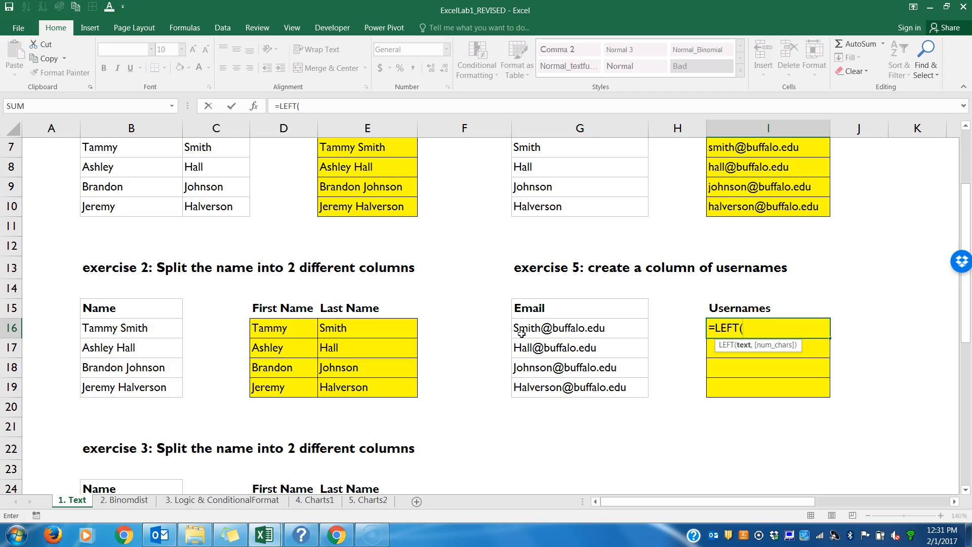
click(524, 330)
text(,FIND)
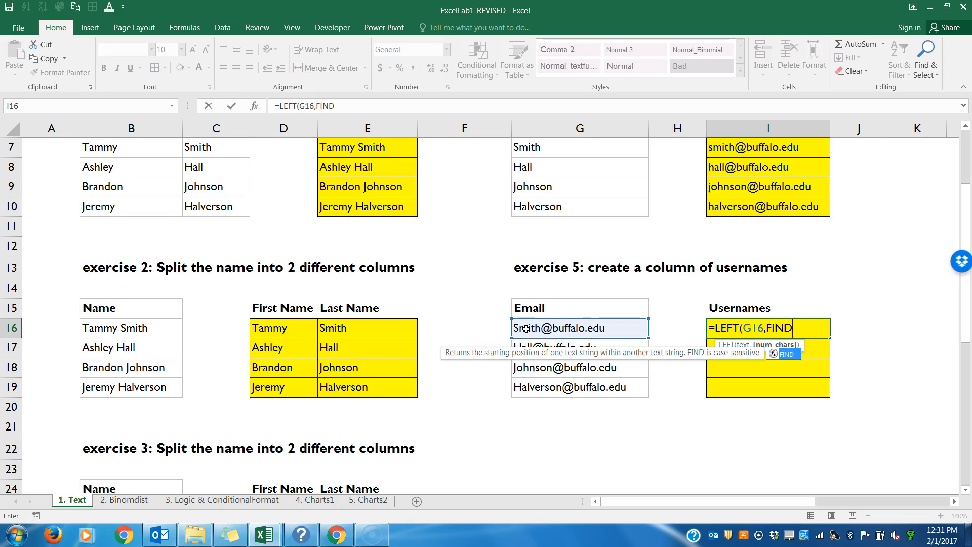
text(()
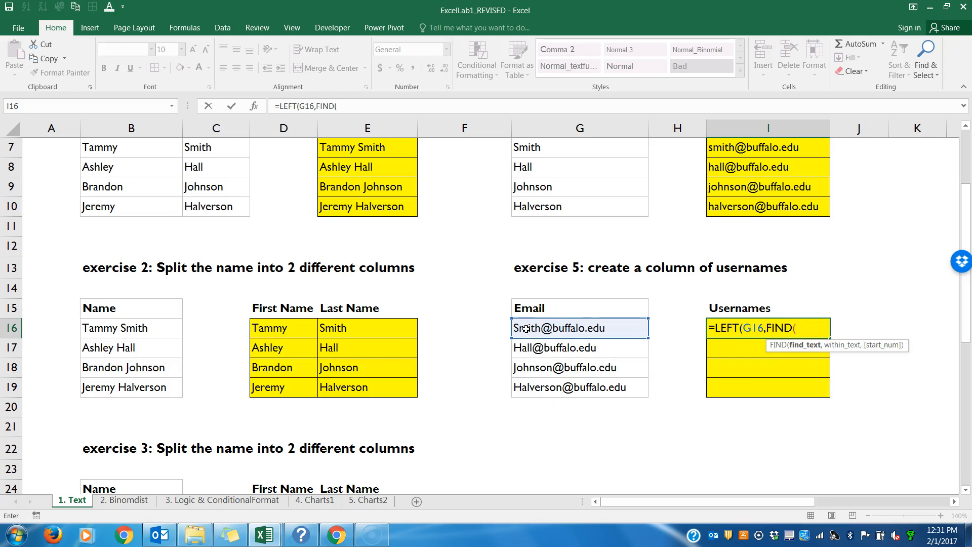
text("@",)
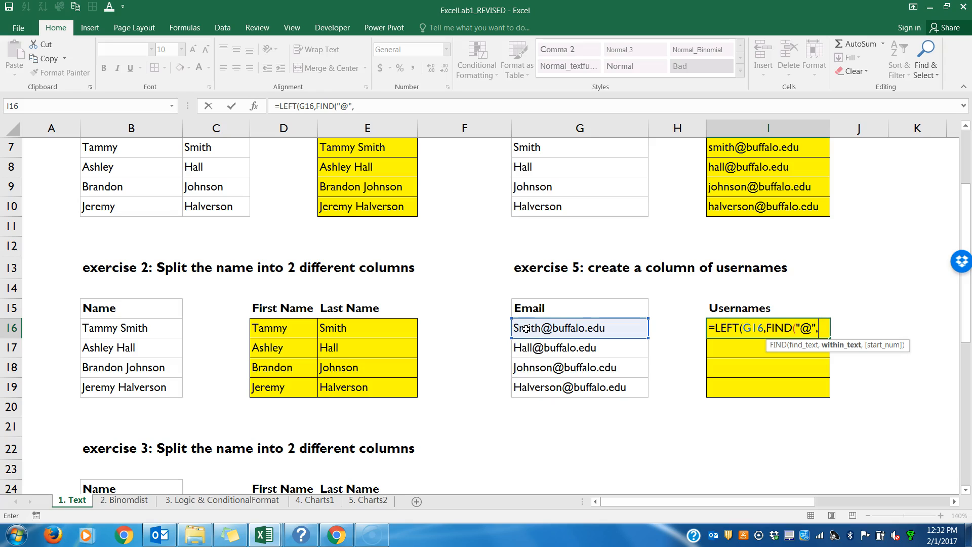
click(530, 326)
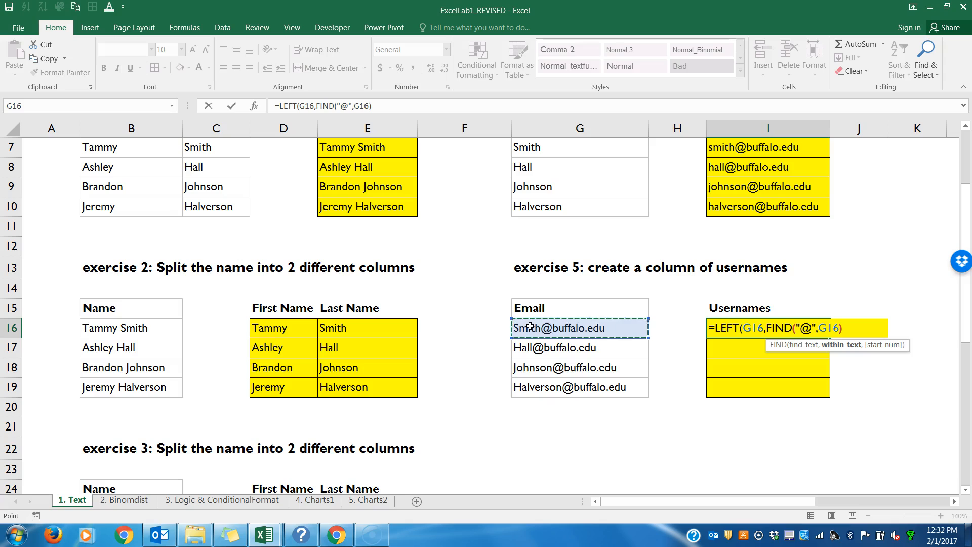
text()))
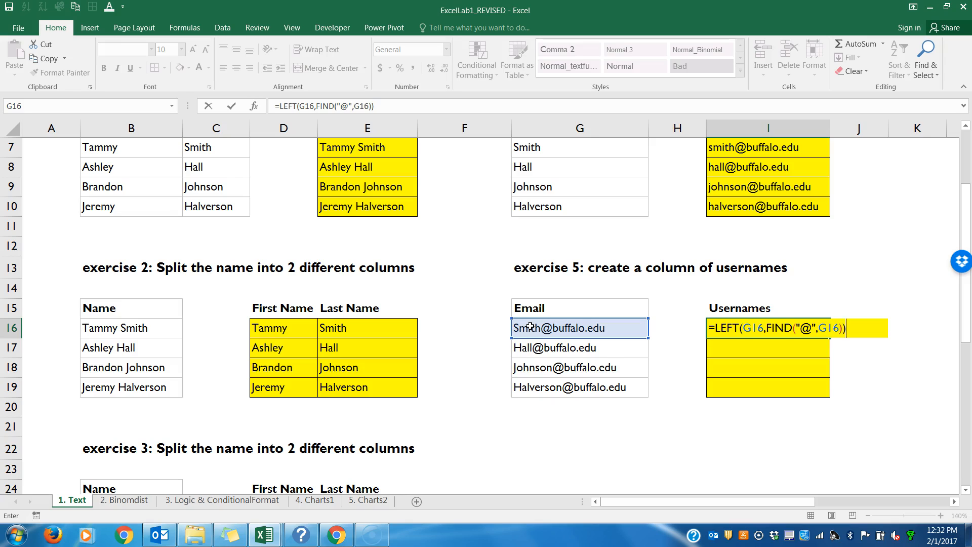
key(Return)
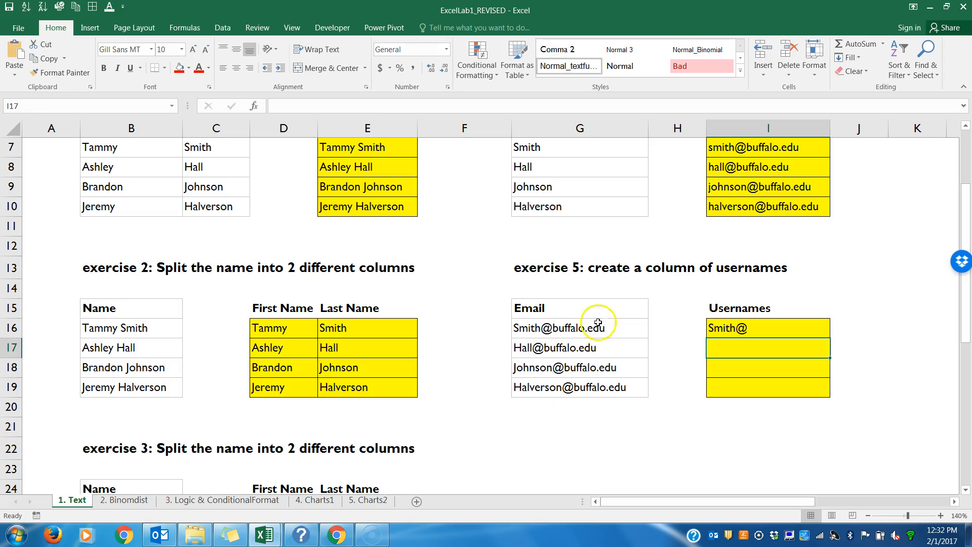
click(783, 328)
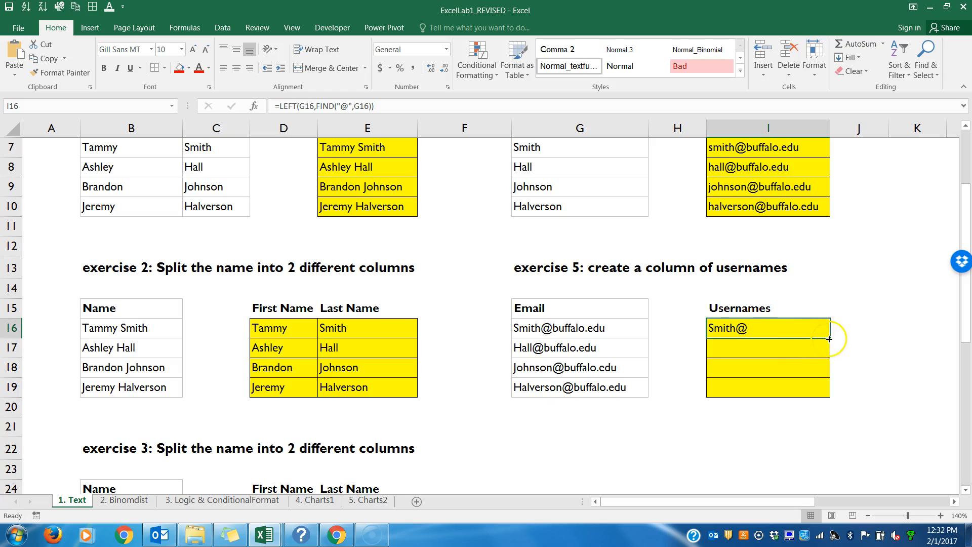
drag(830, 339, 829, 397)
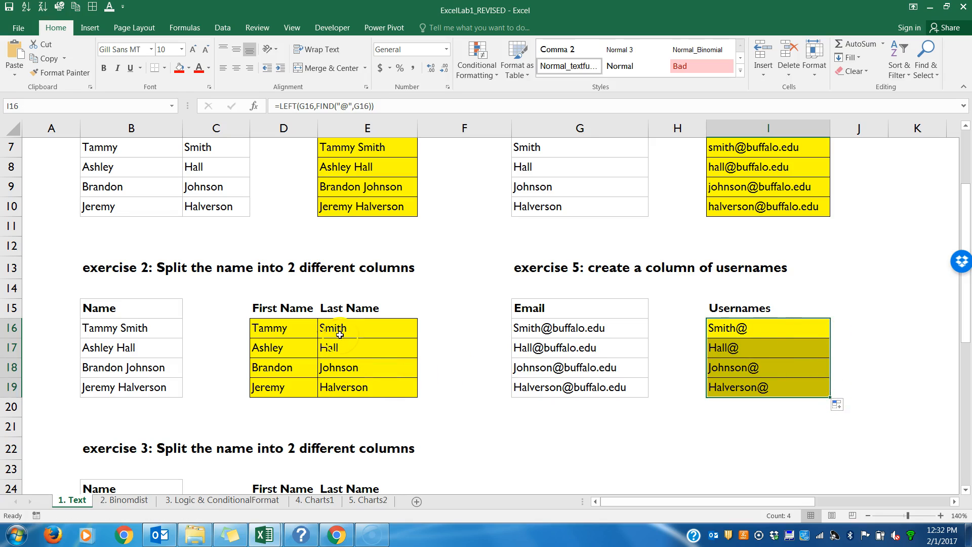
Step: Try adding 1 to the FIND result in I16, making it =LEFT(G16,FIND("@",G16)+1), and fill it down through I19
double_click(786, 333)
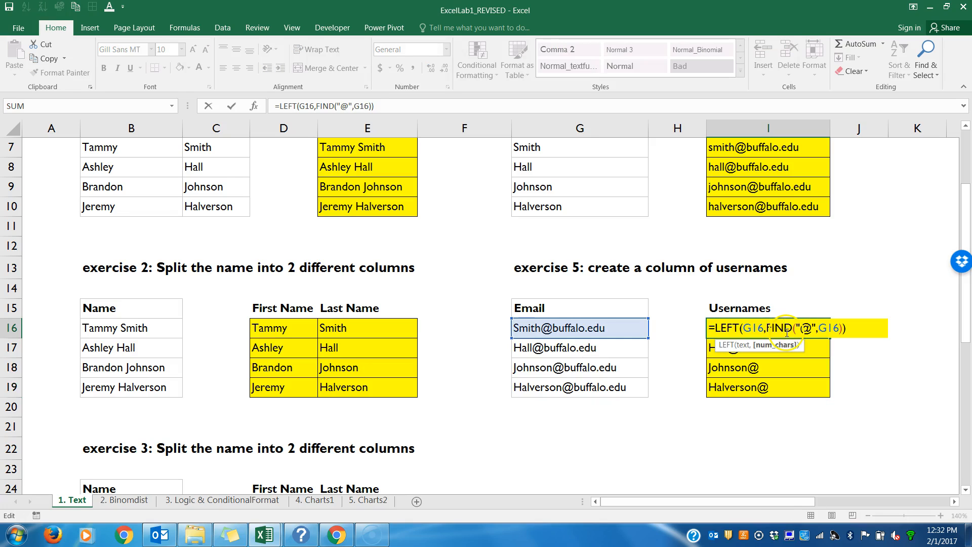
click(838, 329)
text(-1)
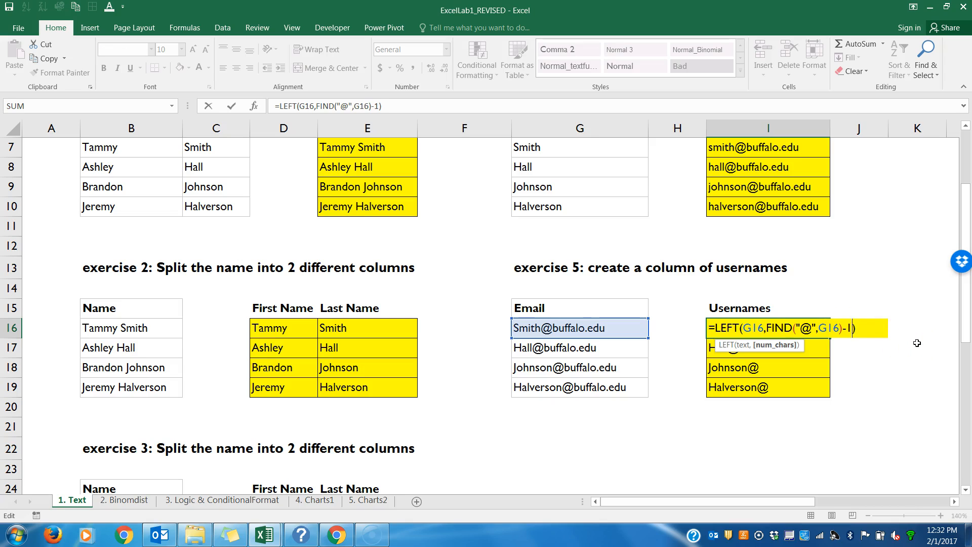
text(+1)
key(Return)
click(816, 328)
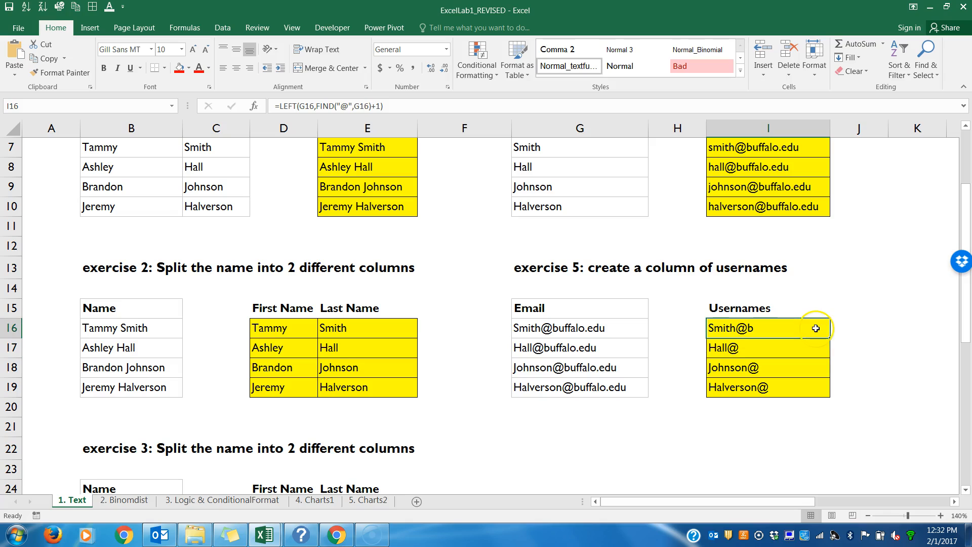
drag(829, 337, 827, 391)
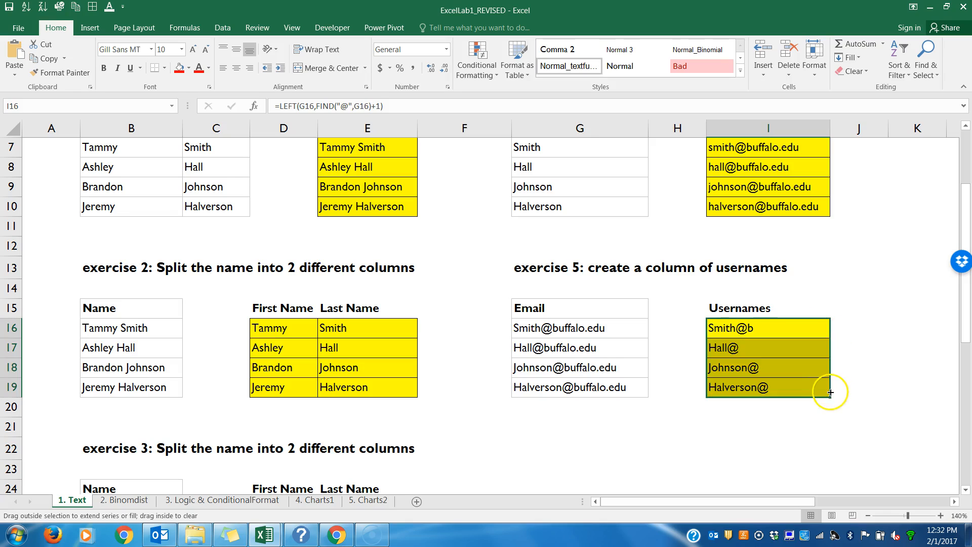
Step: Correct the I16 formula to =LEFT(G16,FIND("@",G16)-1) and fill it down through I19
double_click(809, 329)
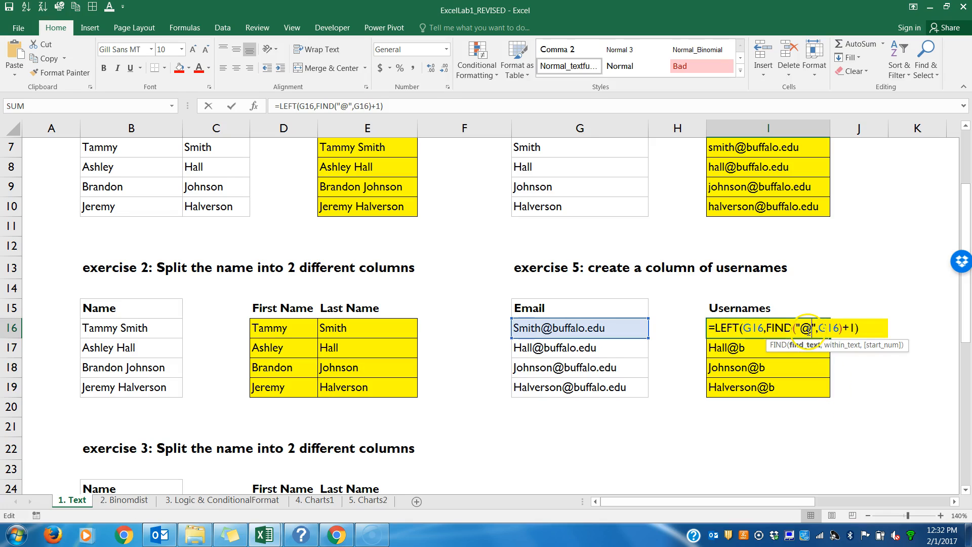
click(853, 328)
key(BackSpace)
key(BackSpace)
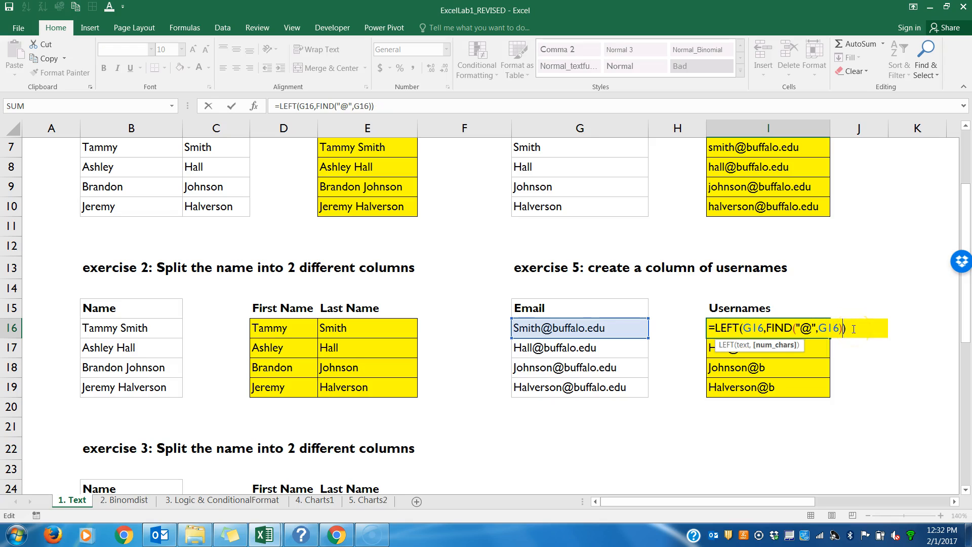
click(836, 327)
text(-1)
key(Return)
click(847, 323)
drag(832, 340, 826, 393)
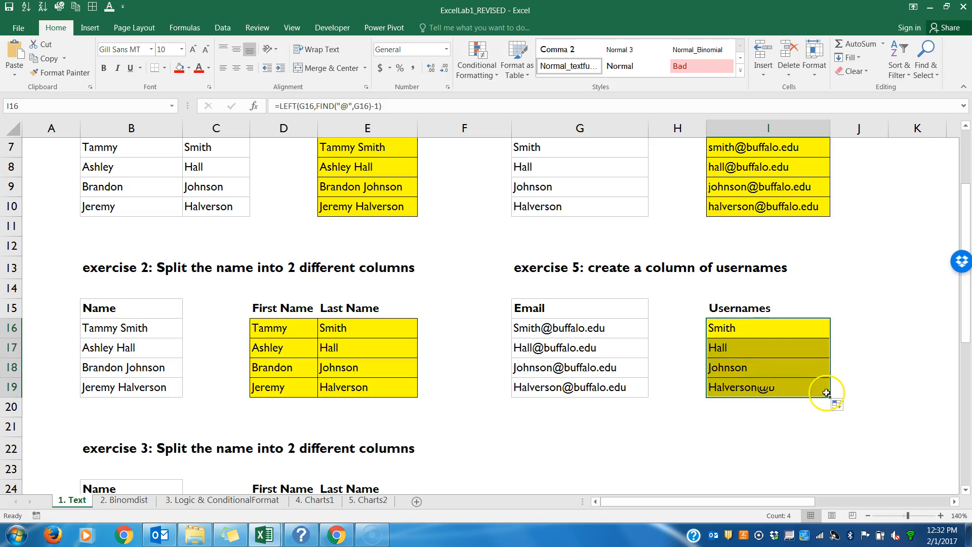
Step: Wrap the I16 formula in LOWER, making it =LOWER(LEFT(G16,FIND("@",G16)-1)), and fill it down through I19
double_click(724, 328)
click(716, 327)
text(LOWER()
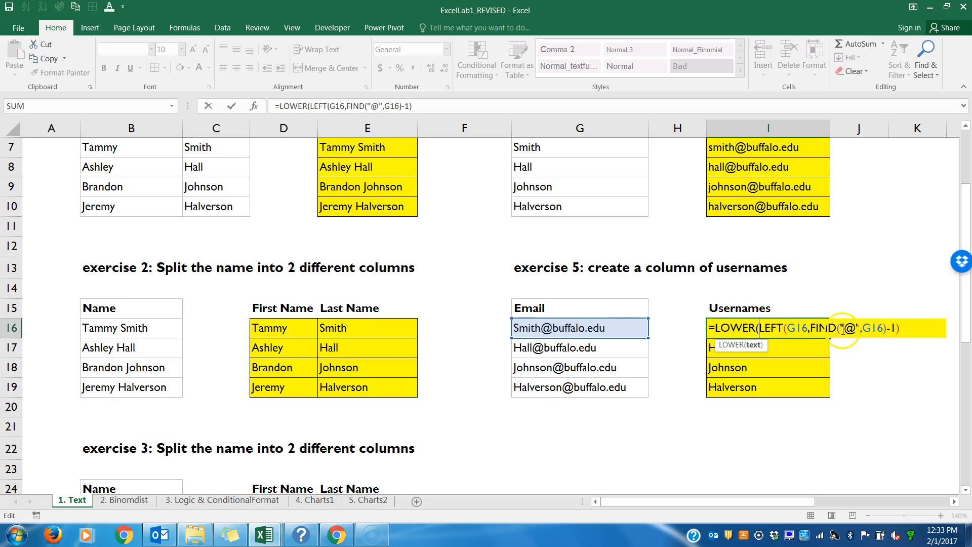
click(908, 327)
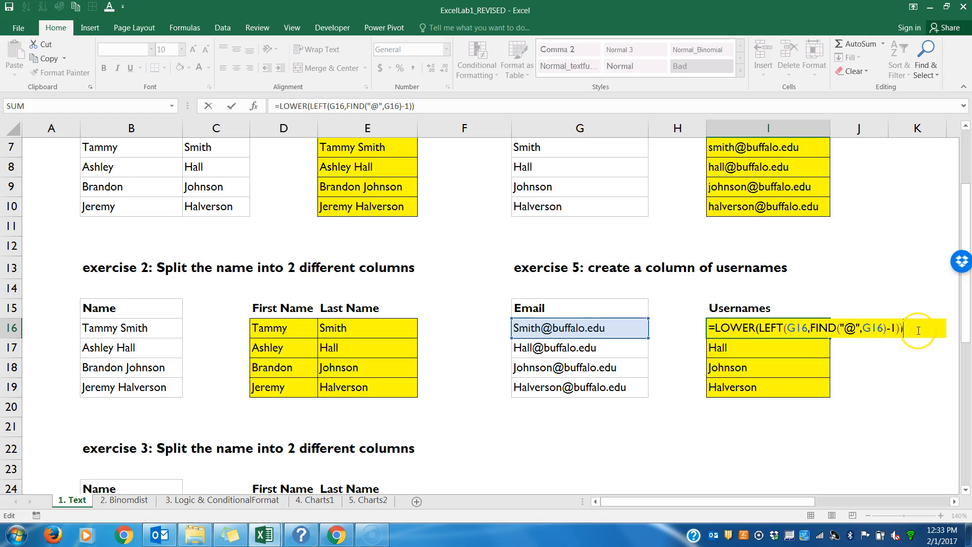
key(Return)
click(748, 329)
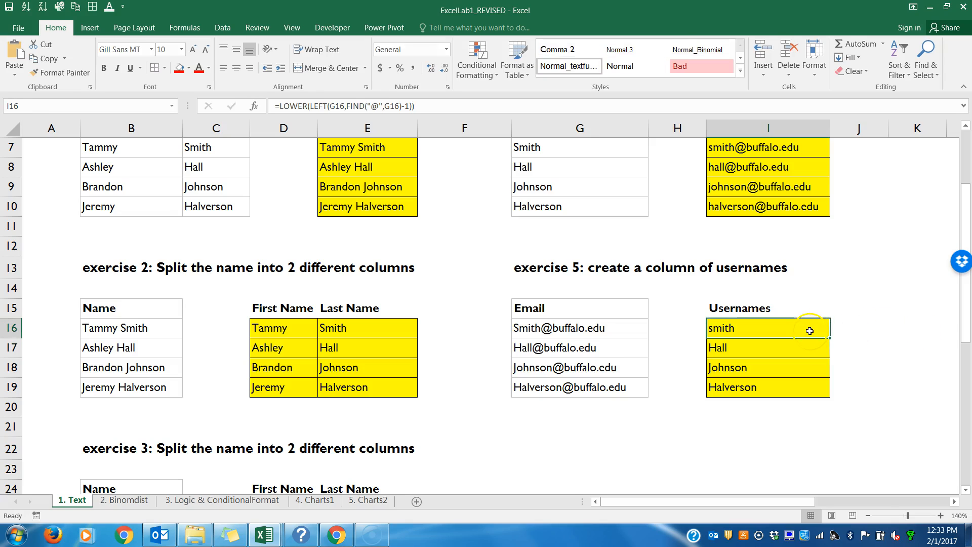
drag(828, 338, 831, 400)
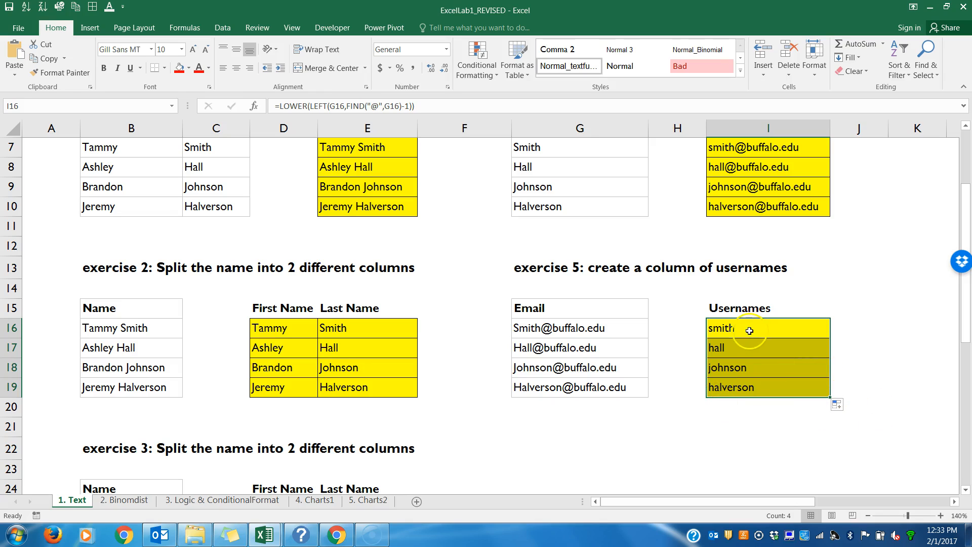
click(542, 229)
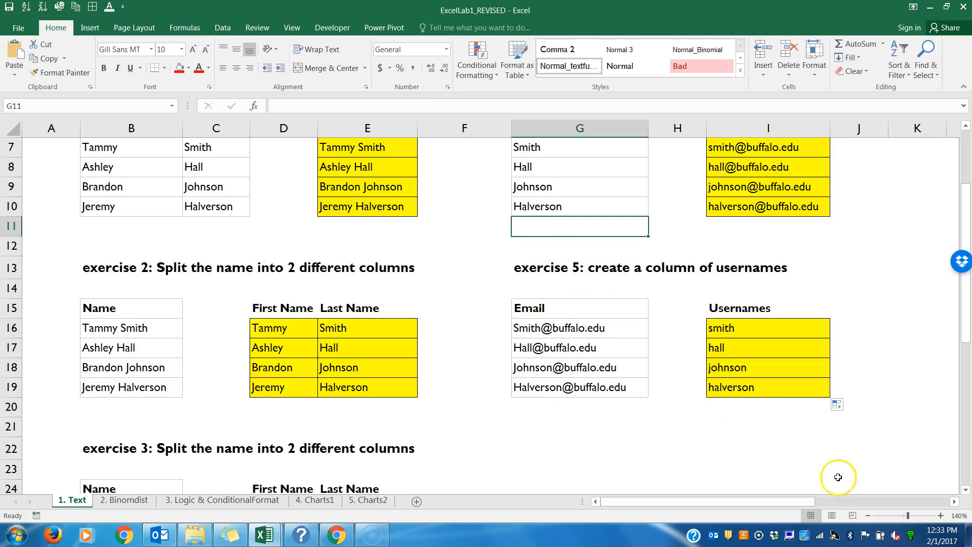
click(868, 516)
Step: Zoom the Text sheet out to 90% and review its heading and all five completed exercises
click(868, 516)
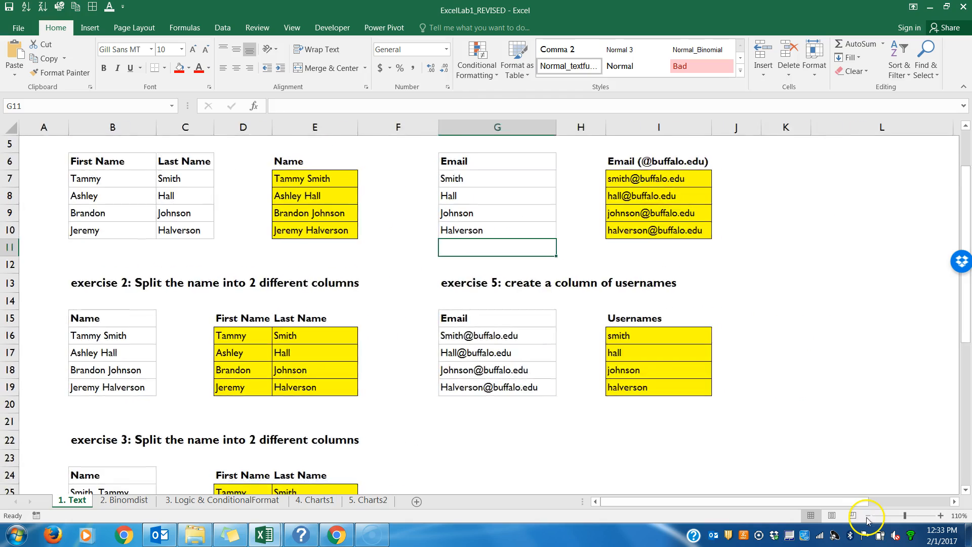
click(868, 516)
click(868, 516)
click(868, 516)
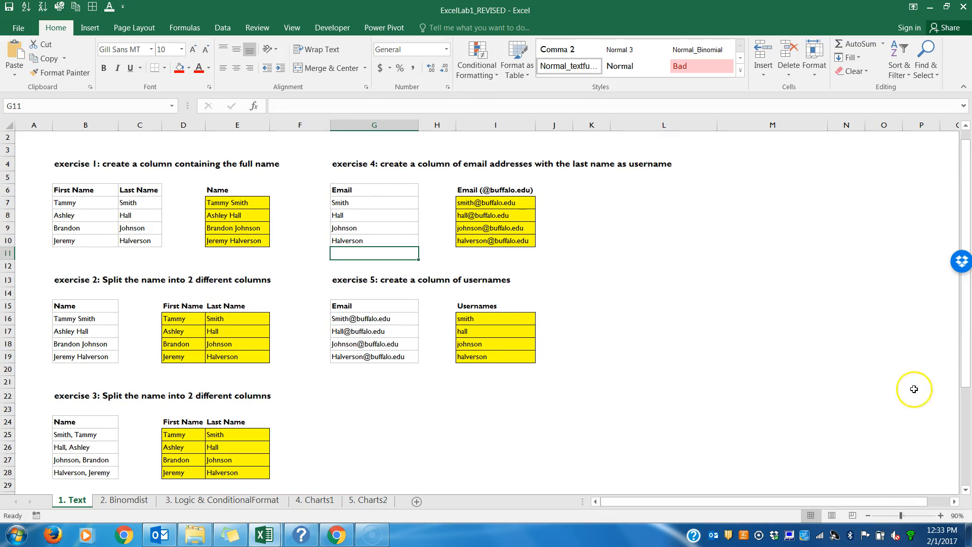
mouse_move(965, 356)
mouse_down()
mouse_move(965, 379)
mouse_move(965, 367)
mouse_up()
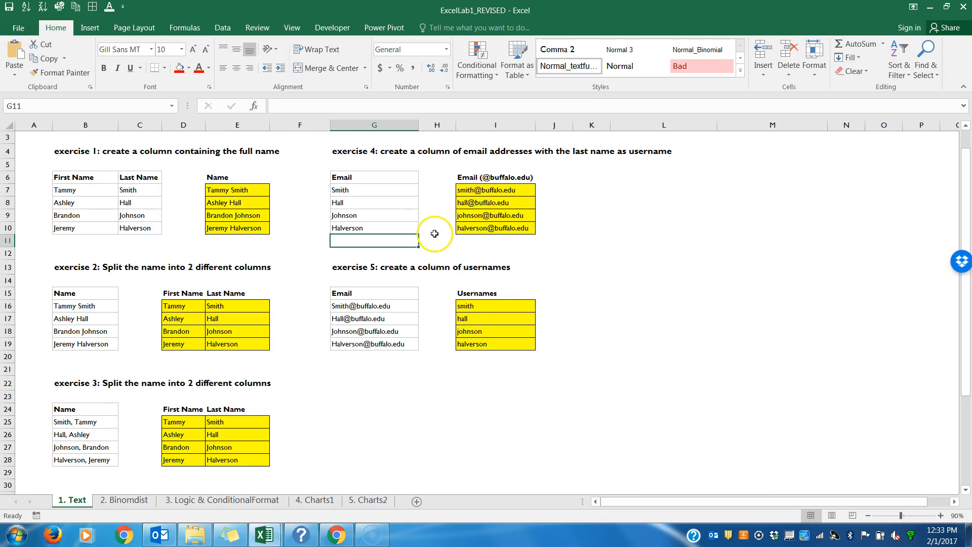
click(254, 190)
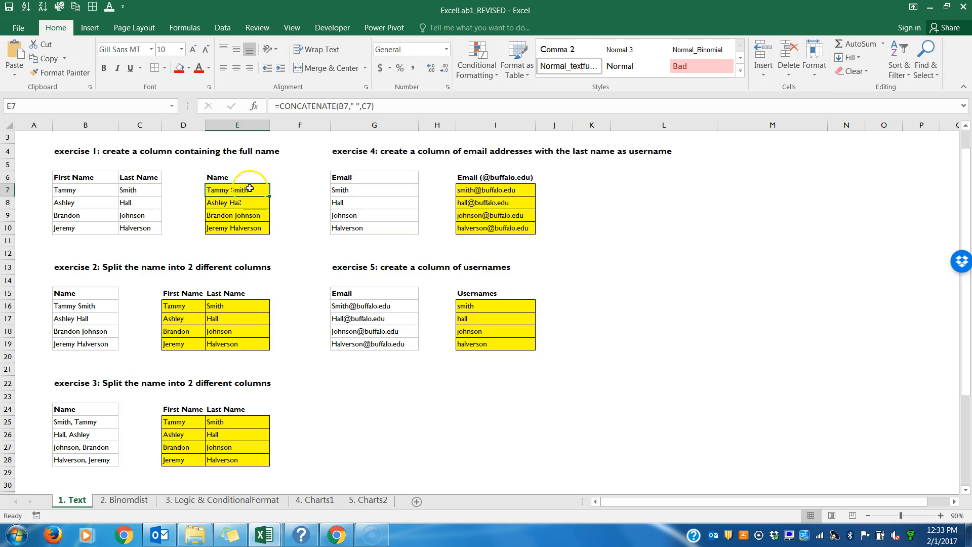
drag(965, 226, 968, 177)
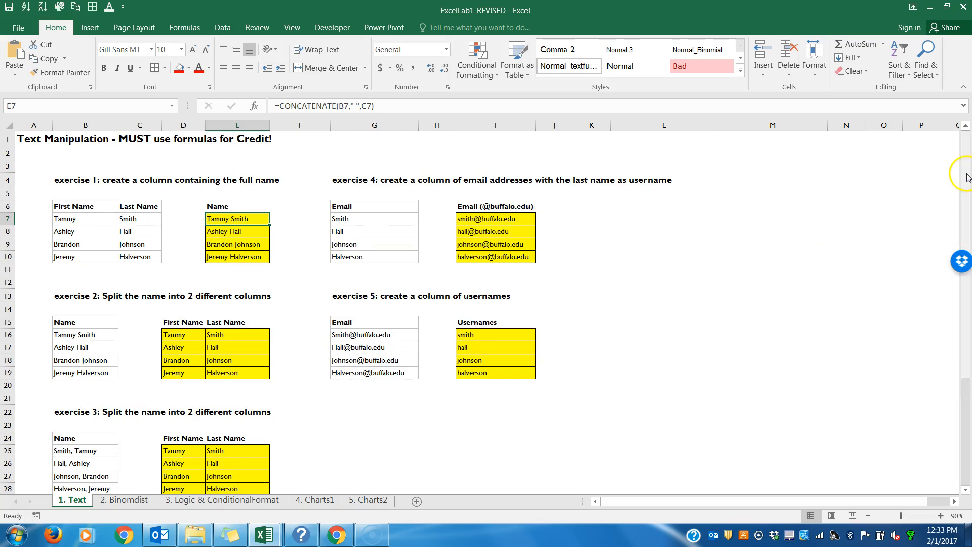
click(8, 139)
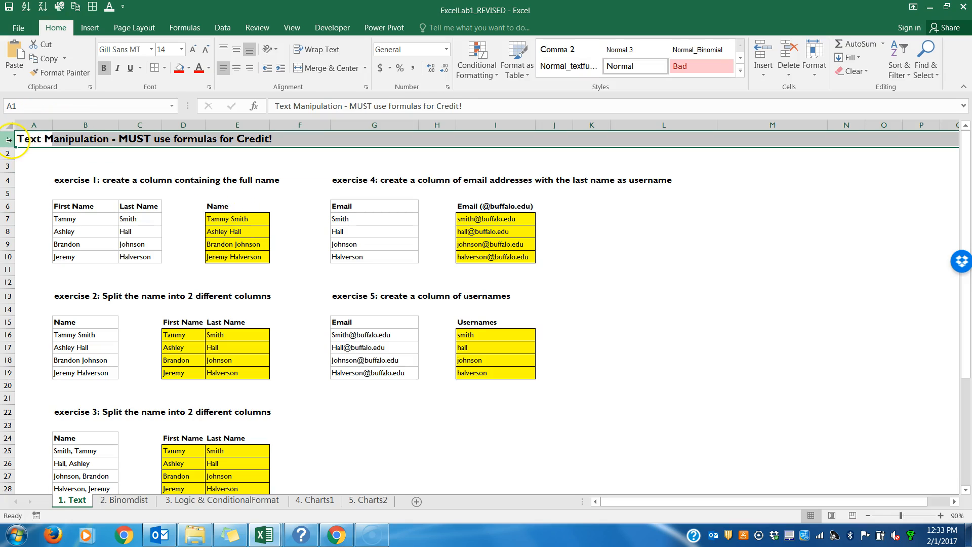
click(212, 215)
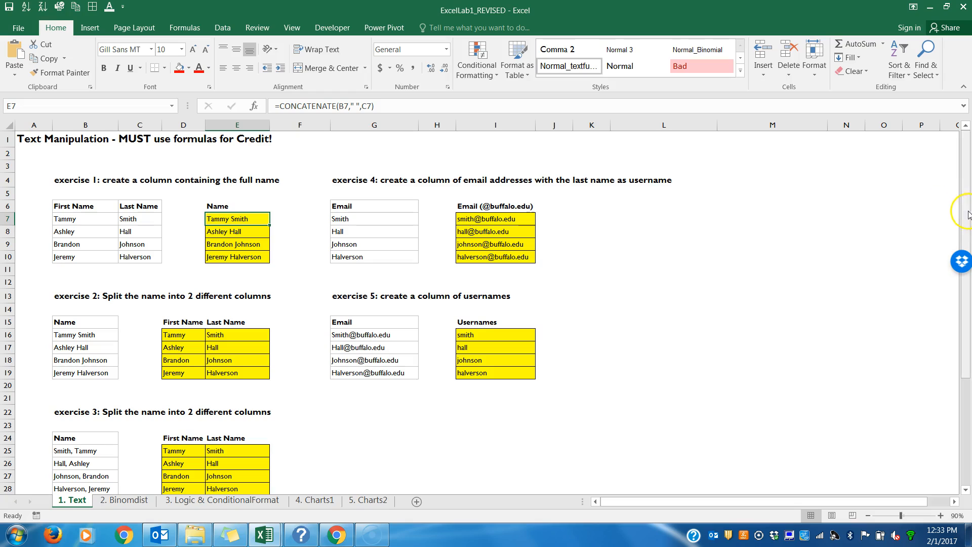
scroll(965, 213, down, 1)
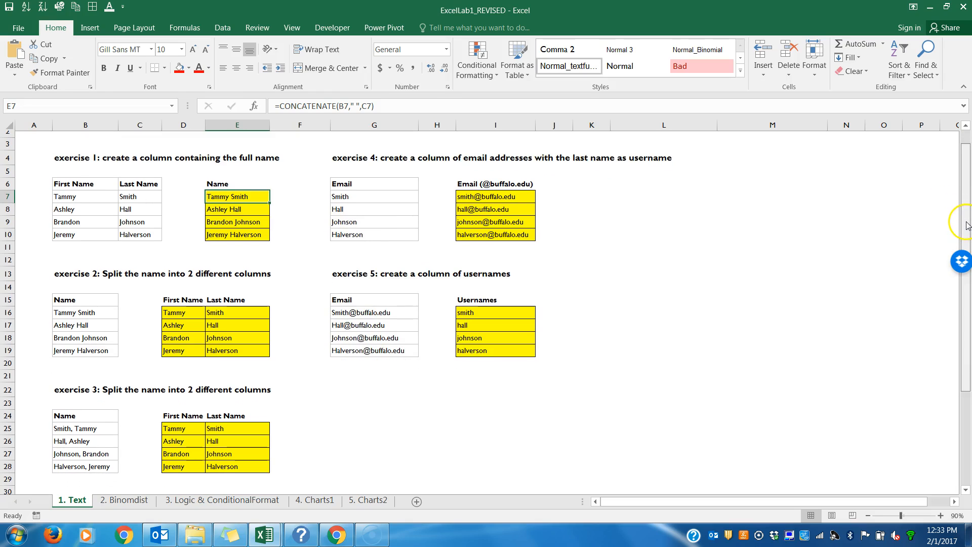
click(416, 378)
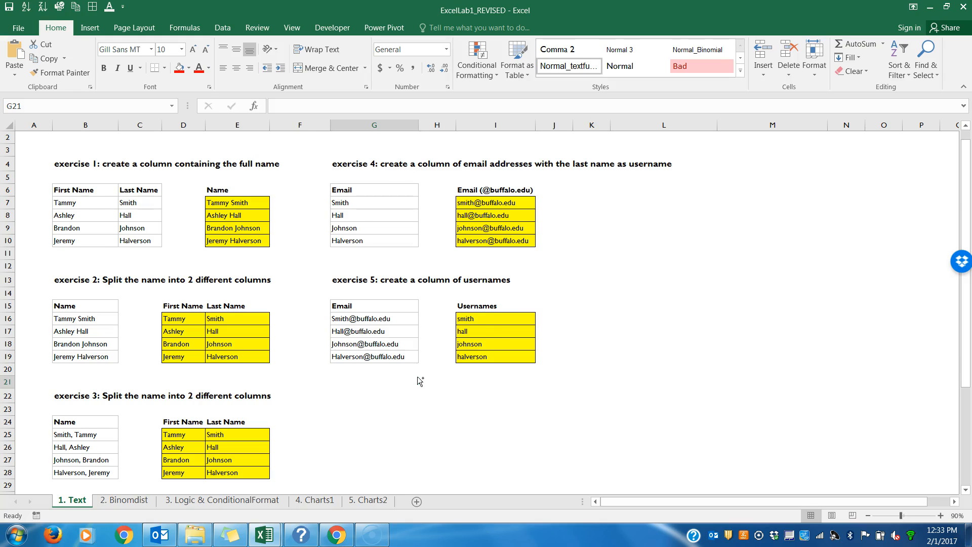
Step: Show all formulas on the Text sheet in place of their results, and switch back to the results
key(ctrl+grave)
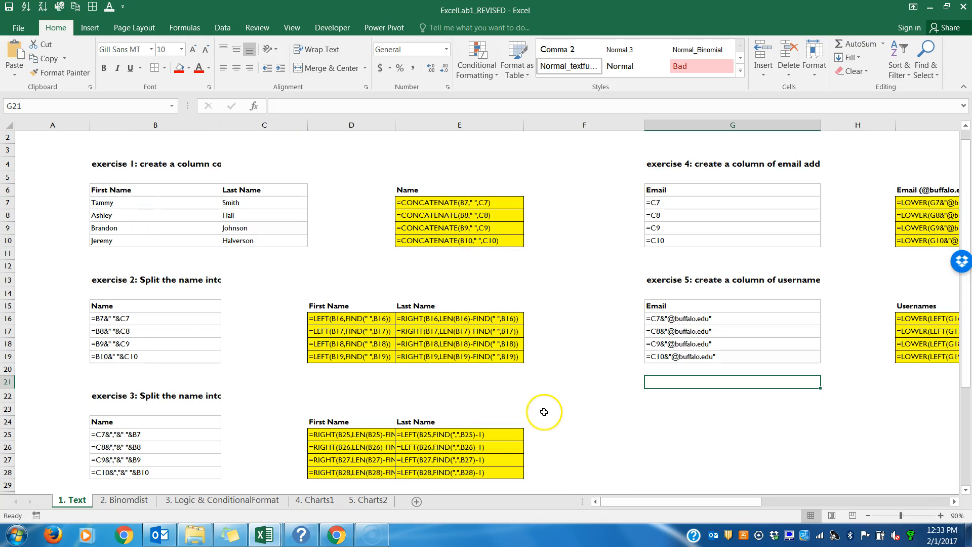
mouse_move(614, 506)
mouse_down()
mouse_move(659, 502)
mouse_move(597, 505)
mouse_up()
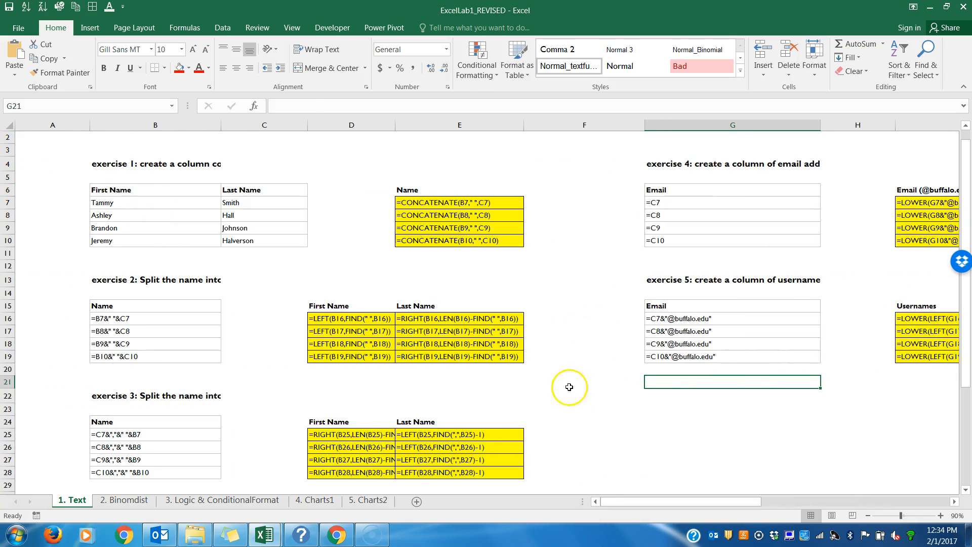
key(ctrl+grave)
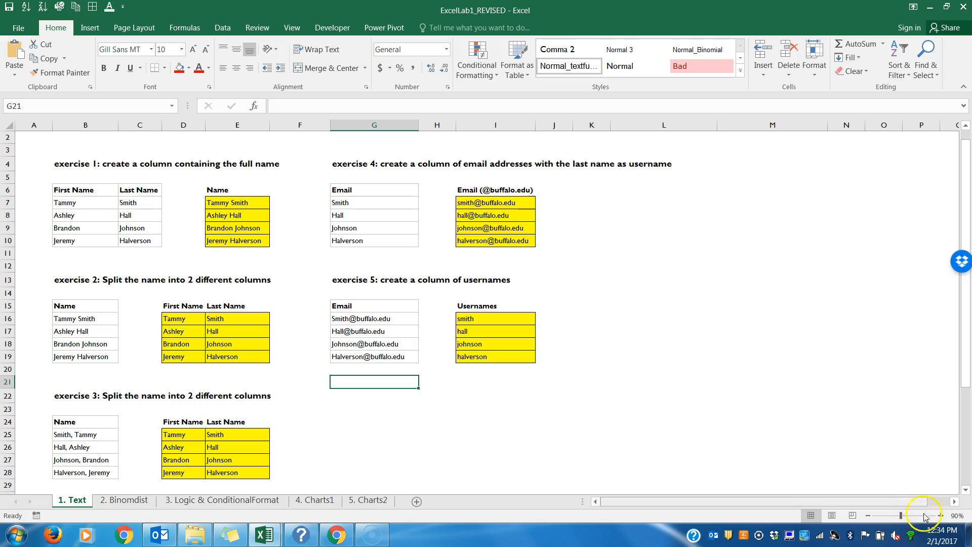
Step: Zoom to 110% and inspect the full-name formula in E7 and the exercise 2 split formulas in D16 and E16
click(940, 516)
click(940, 515)
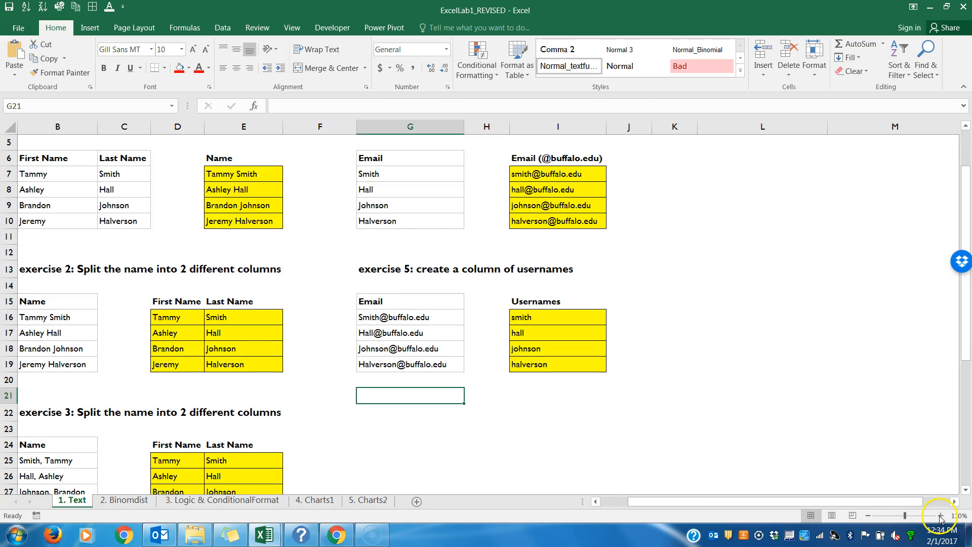
double_click(246, 174)
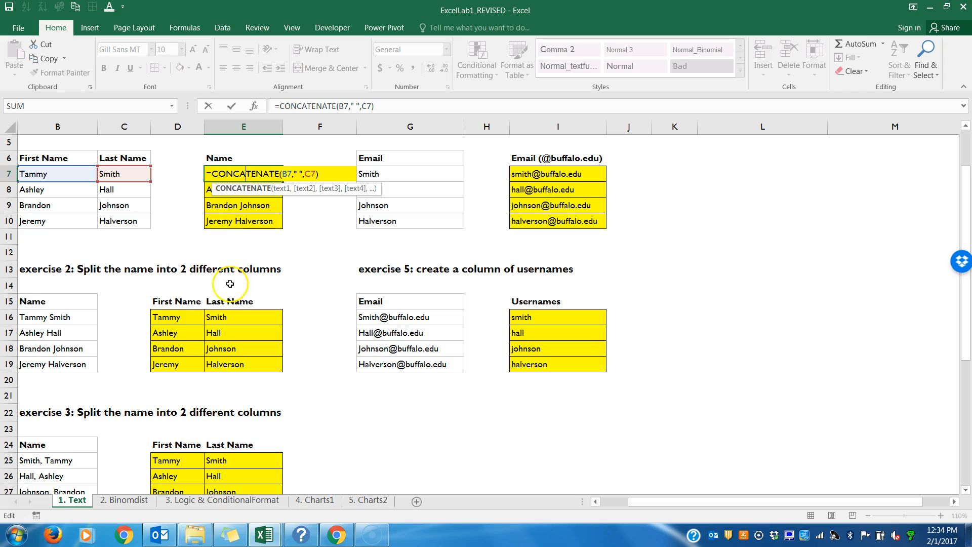
key(ctrl+Return)
double_click(179, 316)
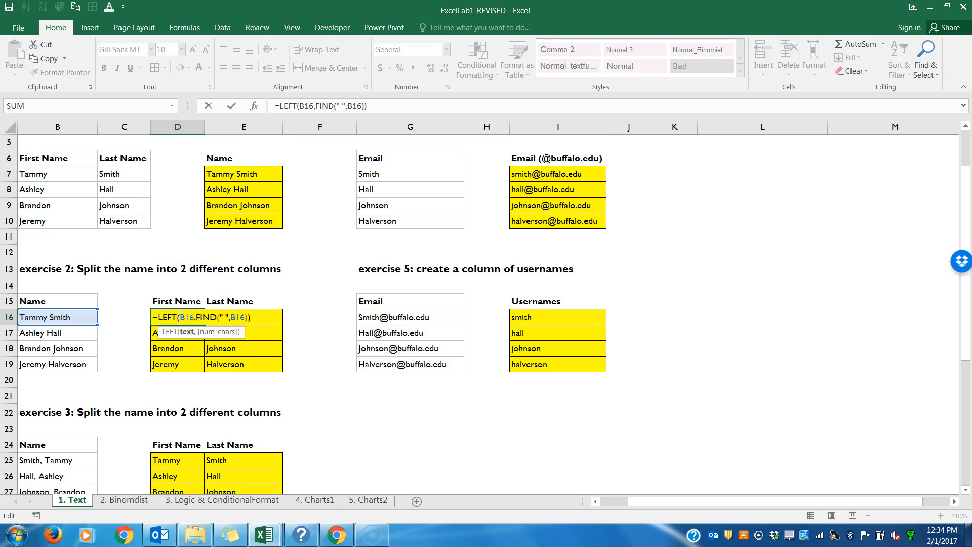
key(Return)
double_click(218, 316)
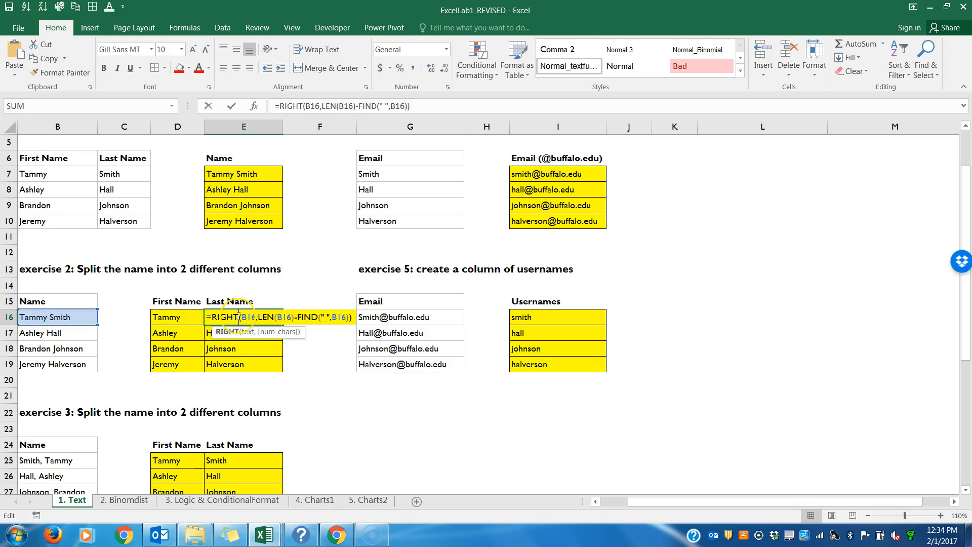
key(Return)
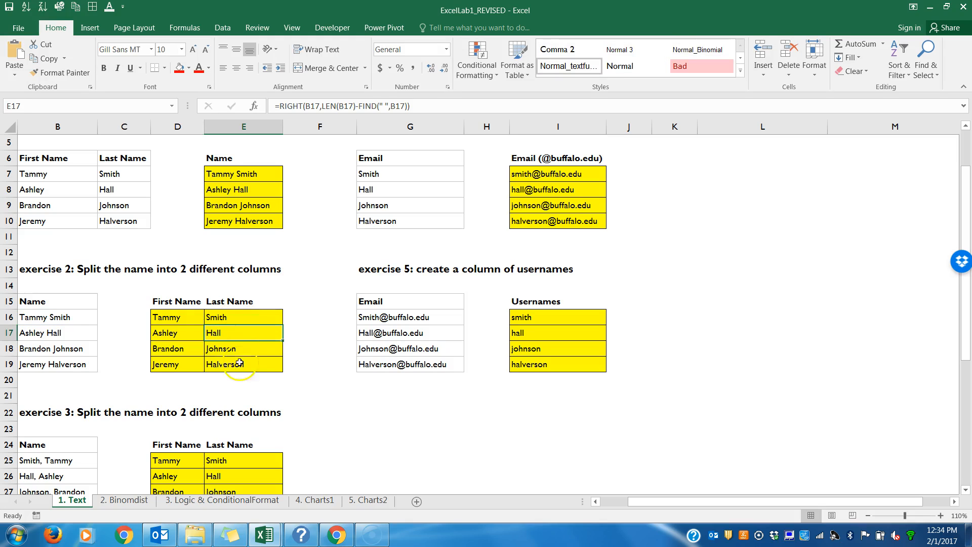
Step: Inspect the exercise 3 First Name and Last Name formulas in D25 and E25
click(191, 461)
double_click(192, 461)
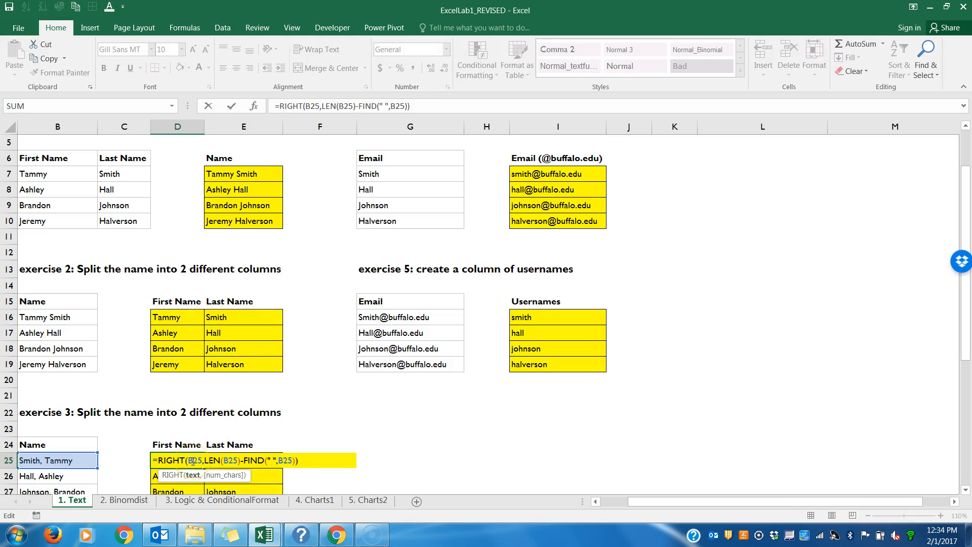
key(Escape)
click(221, 462)
double_click(222, 462)
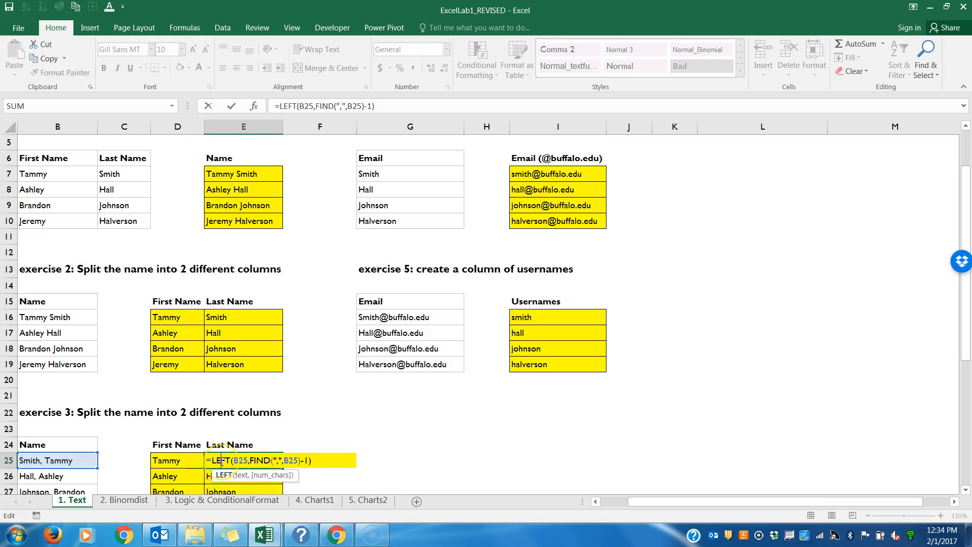
key(Return)
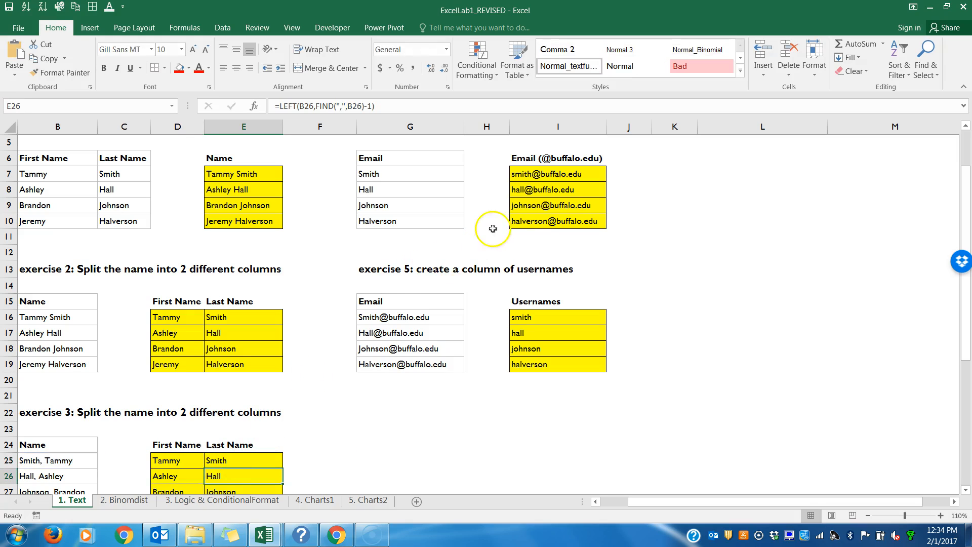
Step: Inspect the lowercase e-mail formula in I7 and the username formula in I16
double_click(526, 175)
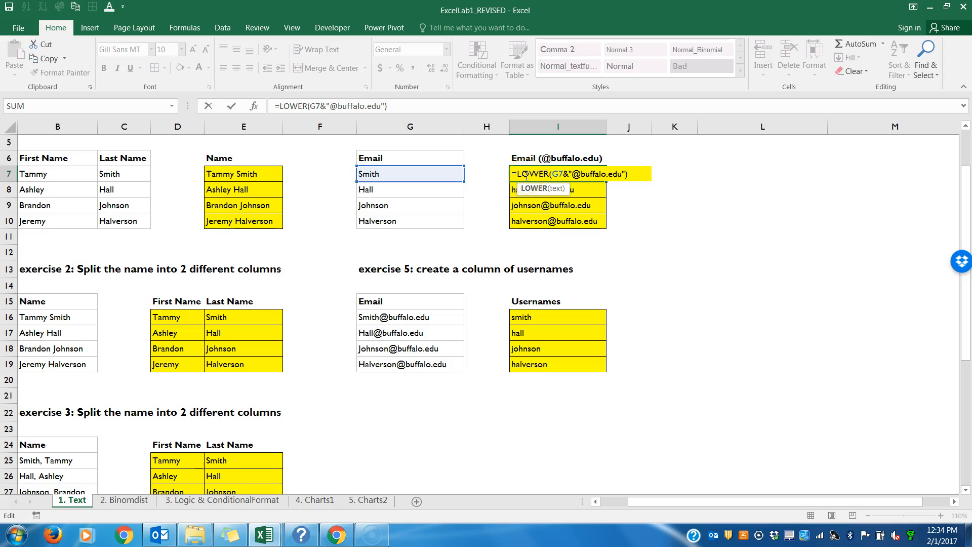
key(Escape)
click(543, 315)
double_click(543, 315)
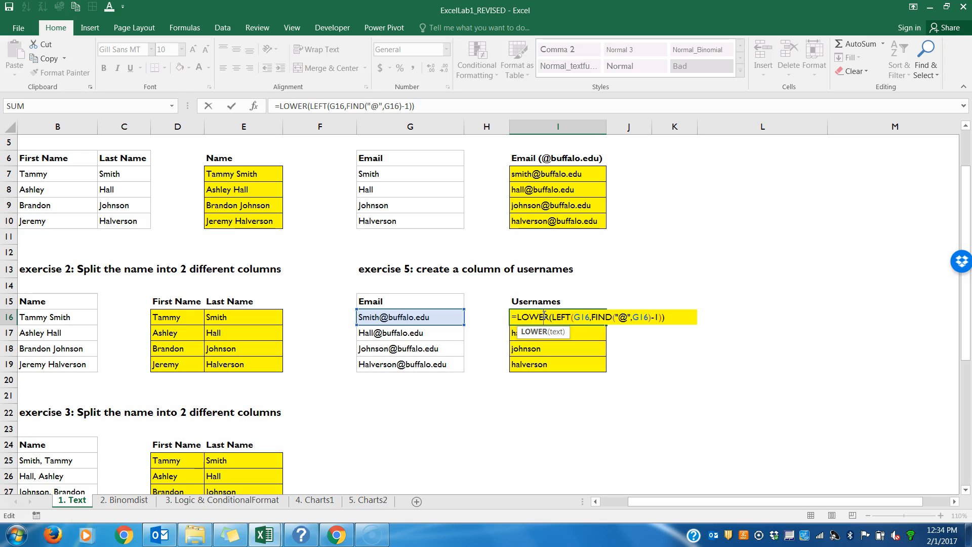
key(Return)
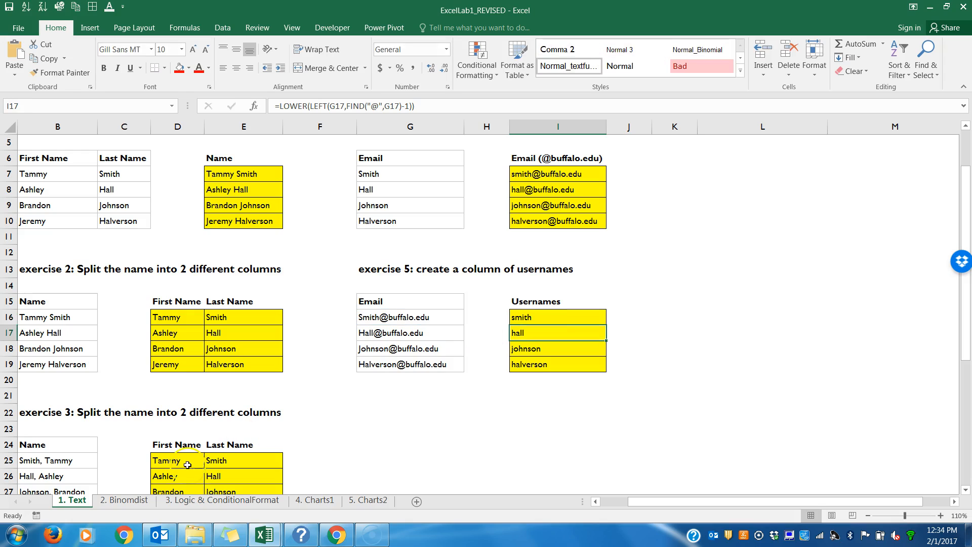
Step: Look at the Binomdist sheet, return to the Text sheet and examine the cell references in the I16 username formula
click(132, 500)
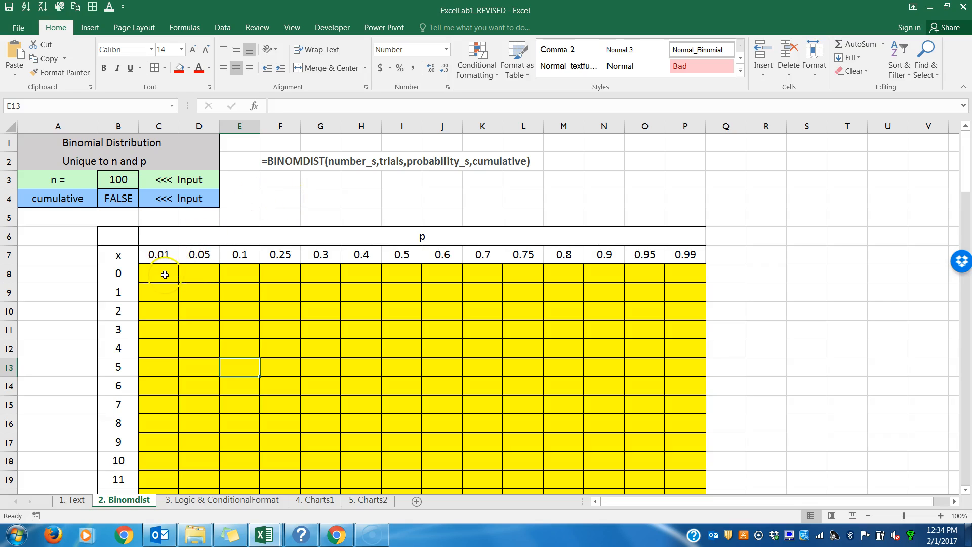
click(73, 500)
double_click(543, 317)
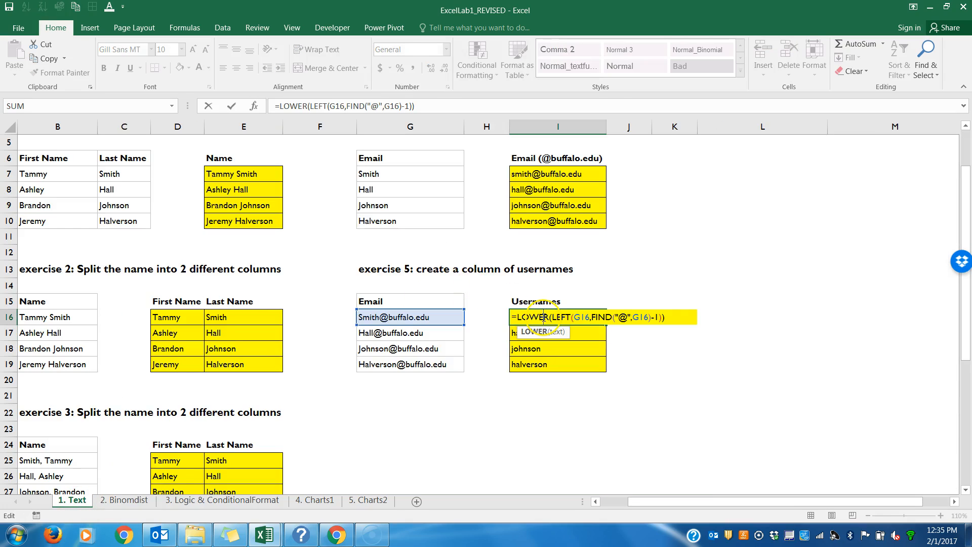
click(583, 318)
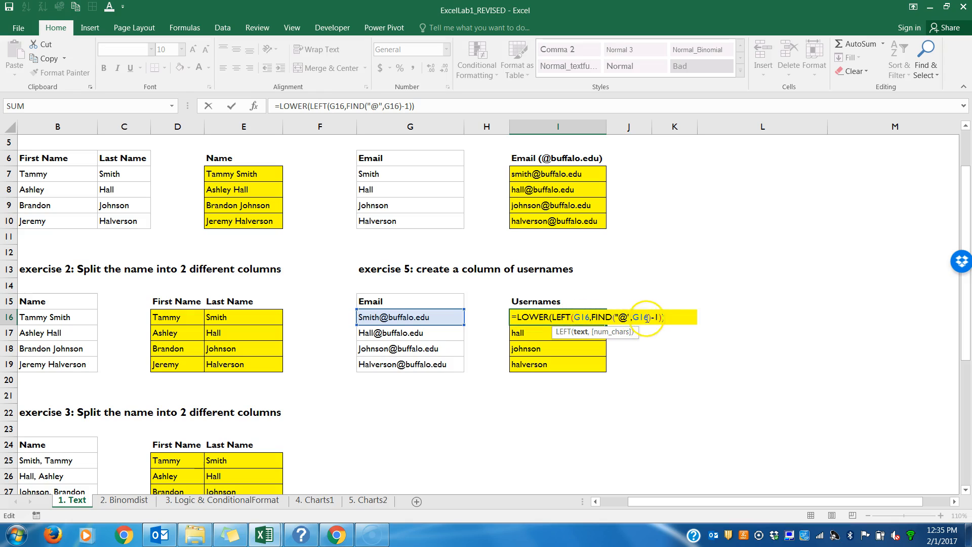
double_click(637, 317)
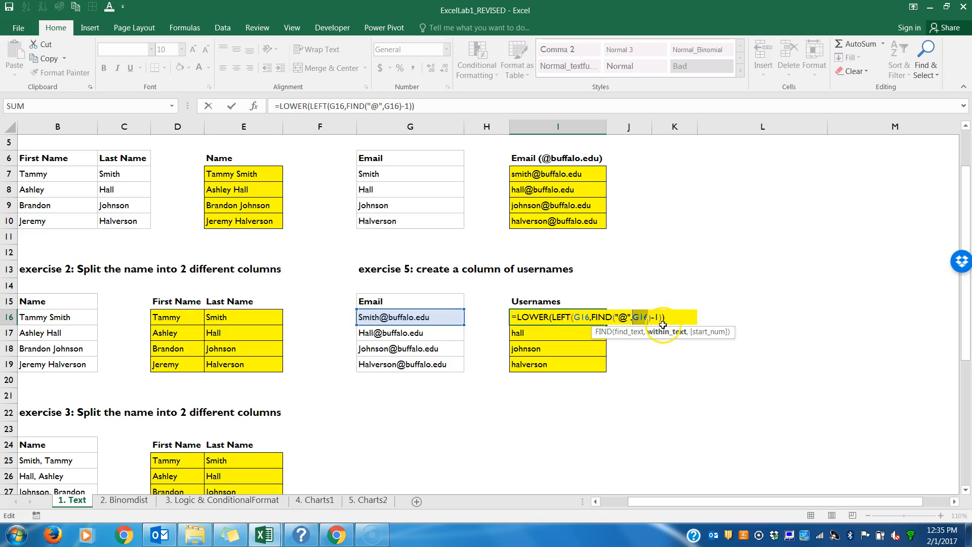
key(Return)
Step: Try pointing both references in the I19 formula to G16, making it =LOWER(LEFT(G16,FIND("@",G16)-1)), and undo the change
click(602, 319)
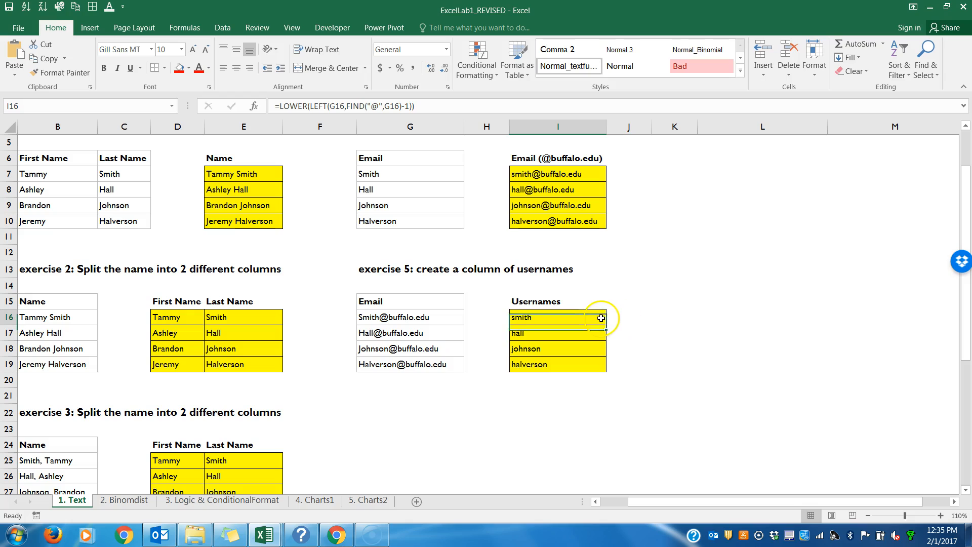
drag(606, 324, 598, 362)
double_click(598, 362)
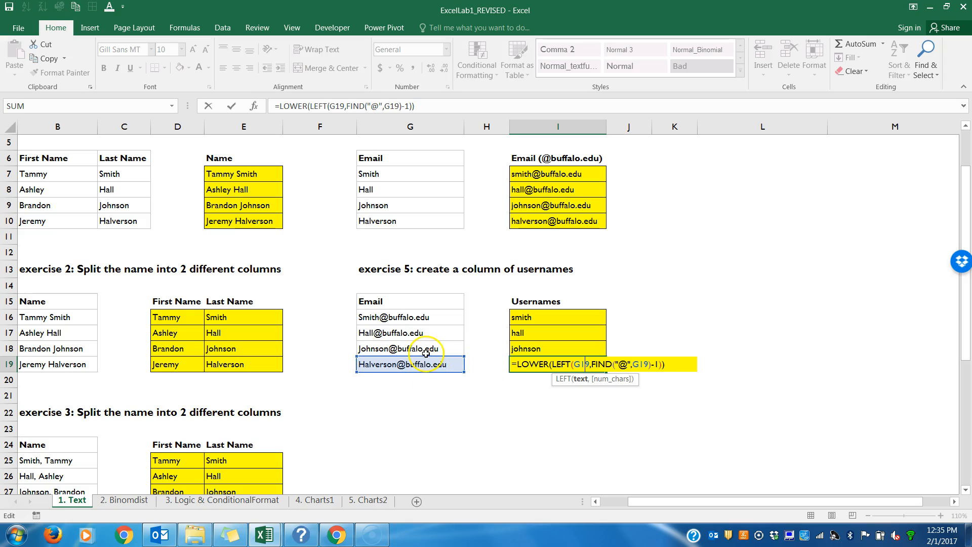
drag(427, 359, 402, 325)
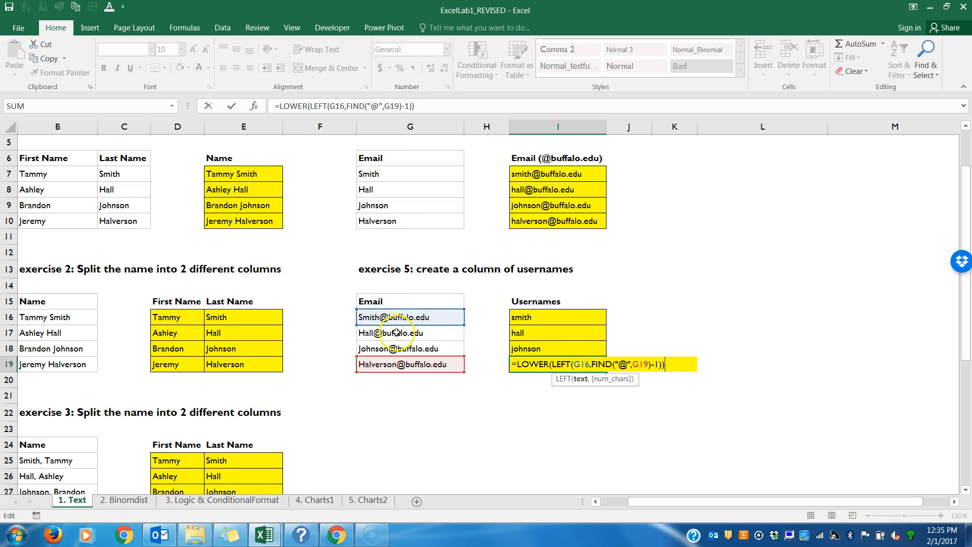
drag(395, 358, 384, 318)
key(Return)
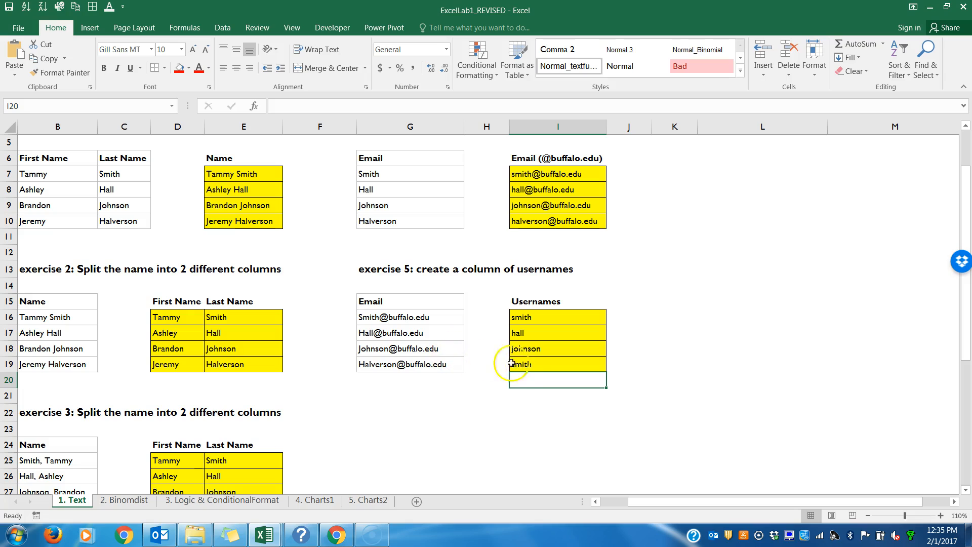
key(ctrl+z)
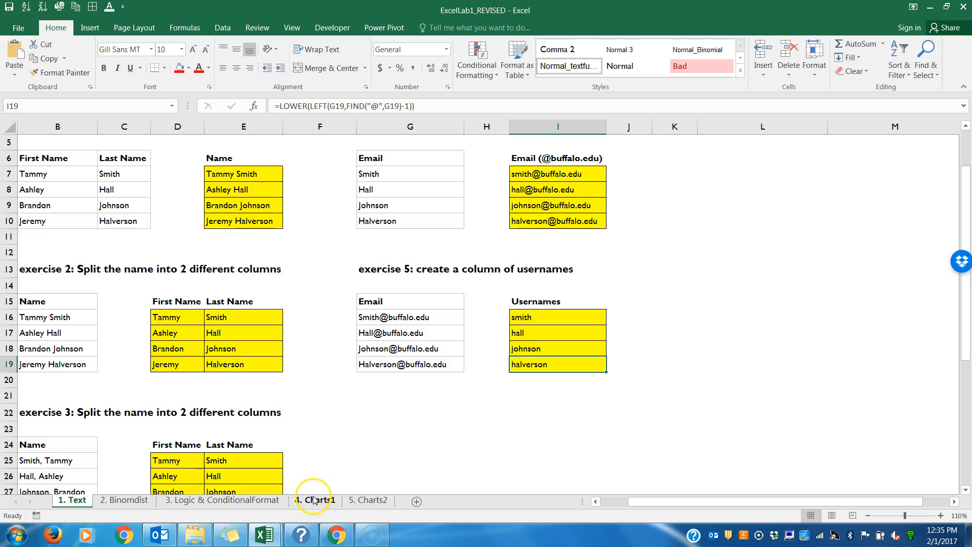
Step: Open the Binomdist sheet and examine the first table cell C8 and the BINOMDIST syntax shown in row 2
click(126, 500)
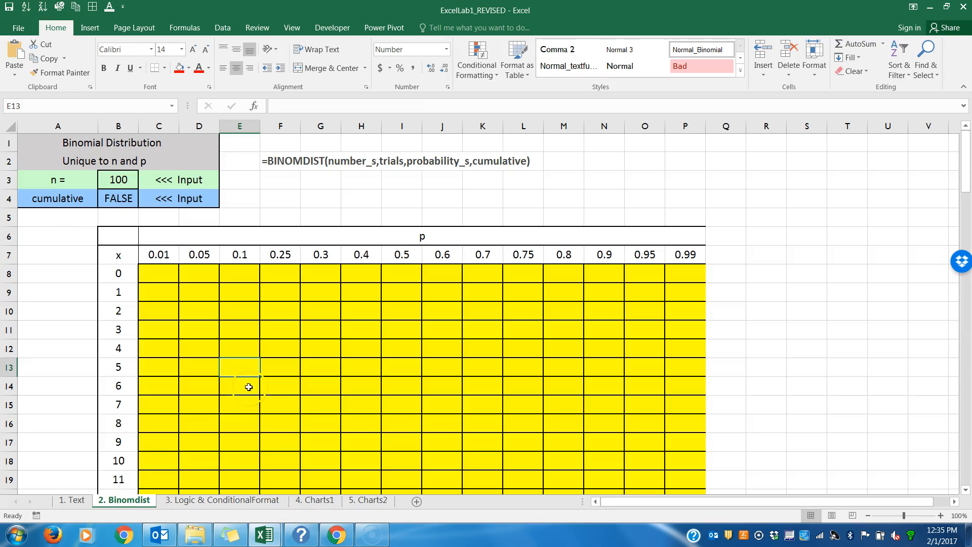
click(161, 275)
click(170, 280)
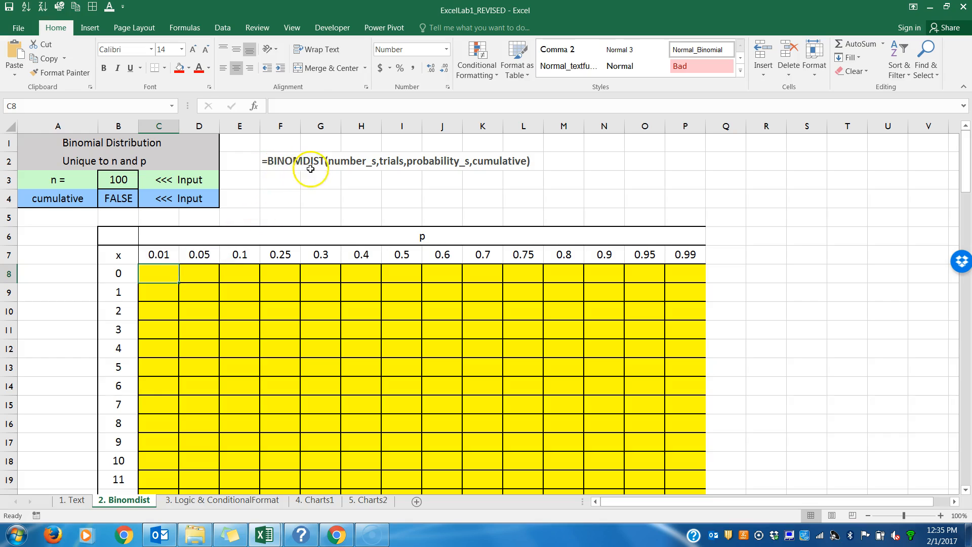
click(344, 166)
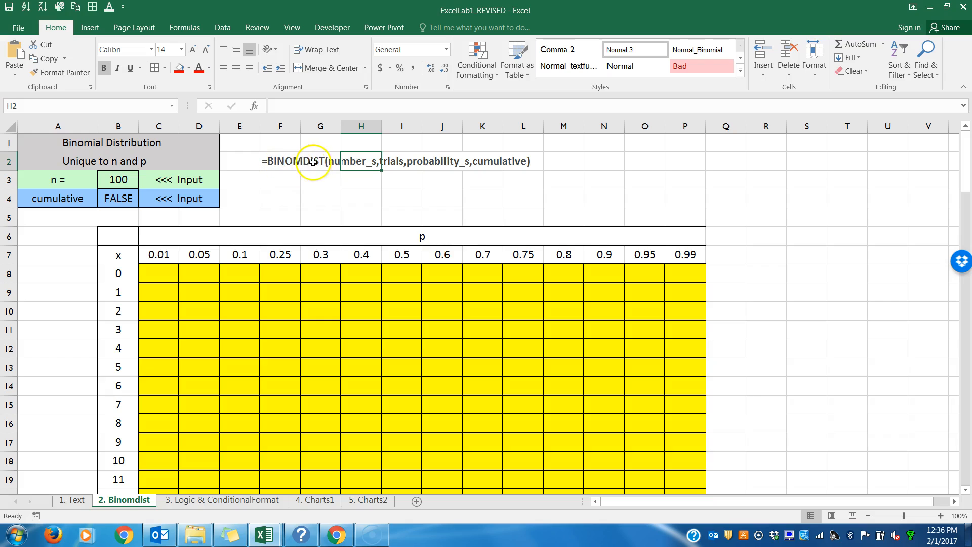
click(332, 162)
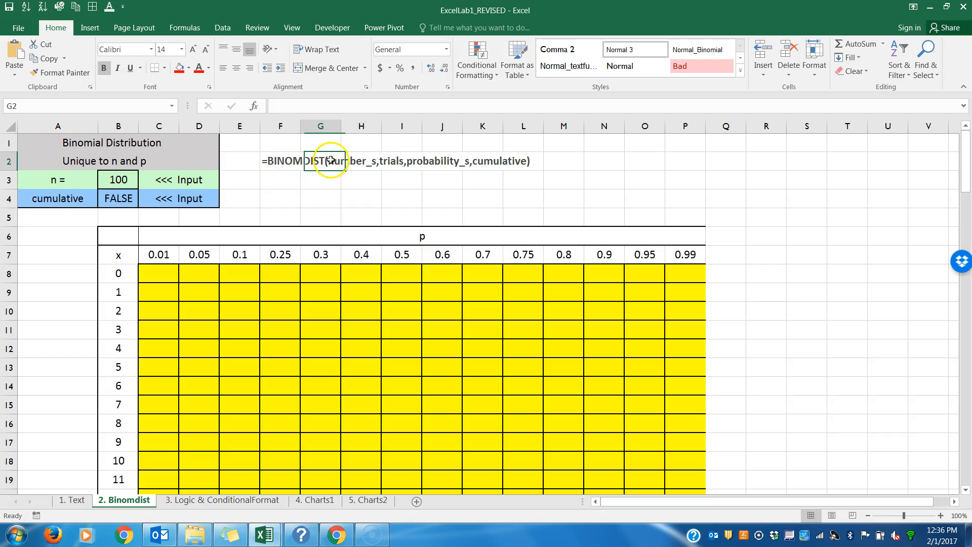
Step: Examine the BINOMDIST syntax in F2, focusing on the number_s argument
click(279, 158)
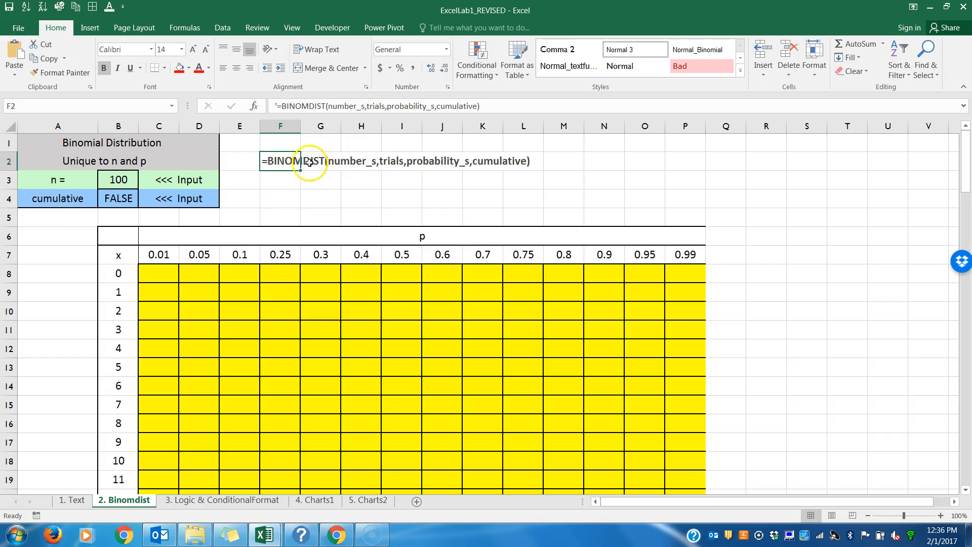
drag(326, 106, 366, 106)
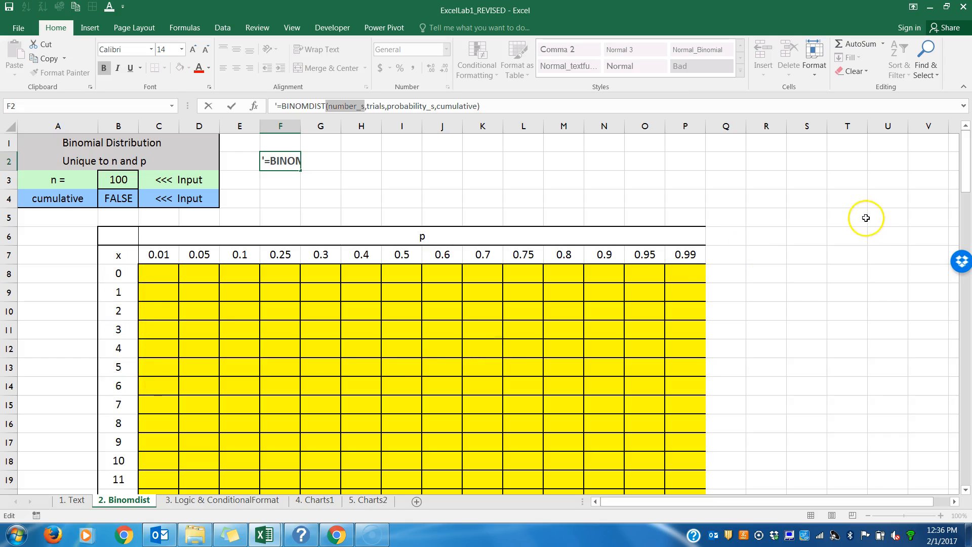
drag(965, 152, 948, 121)
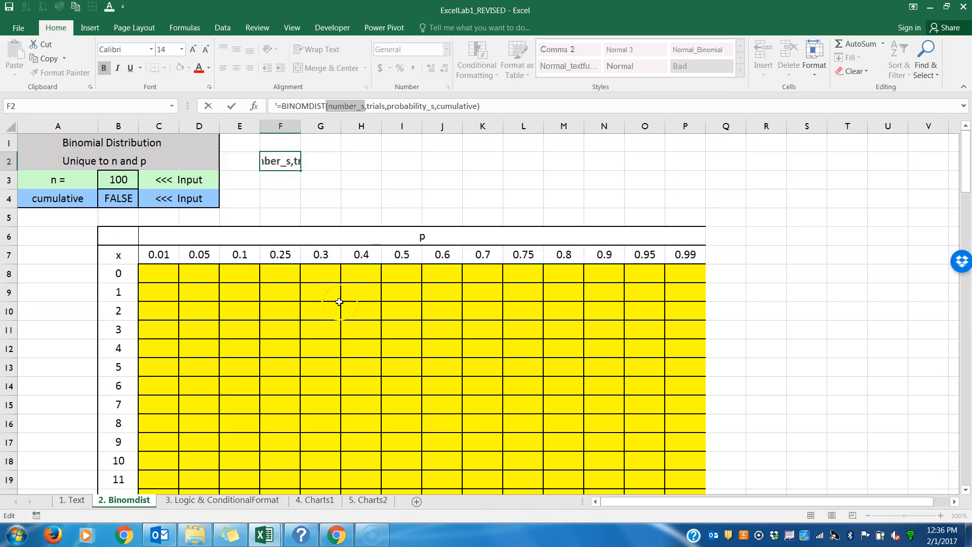
key(Return)
Step: Trace sample table cells C9, G9 and H14 back to their x values in column B
click(161, 274)
click(157, 297)
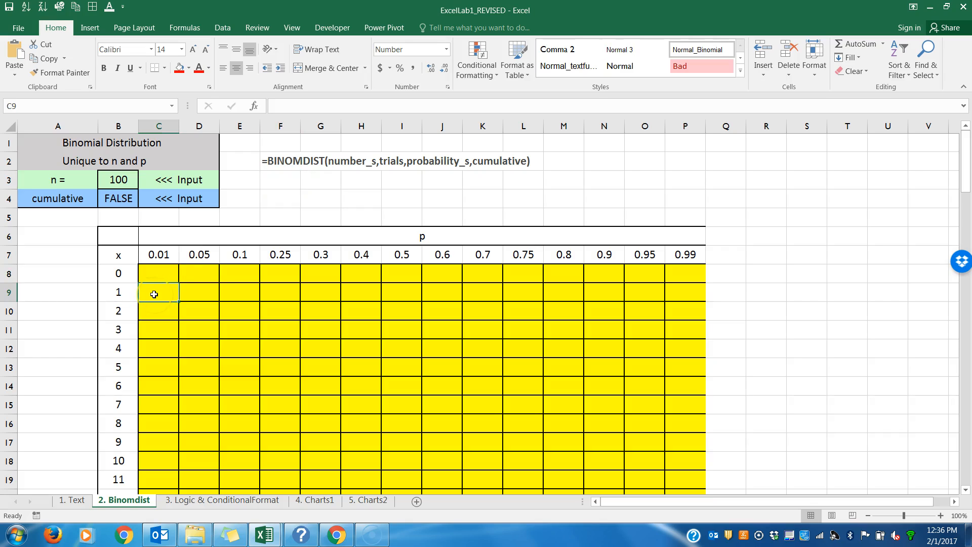
click(121, 293)
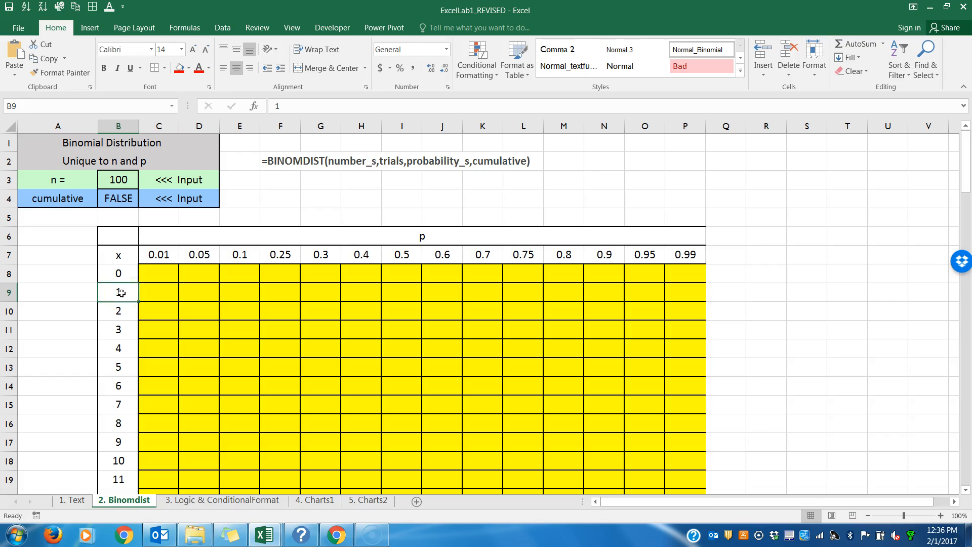
click(311, 295)
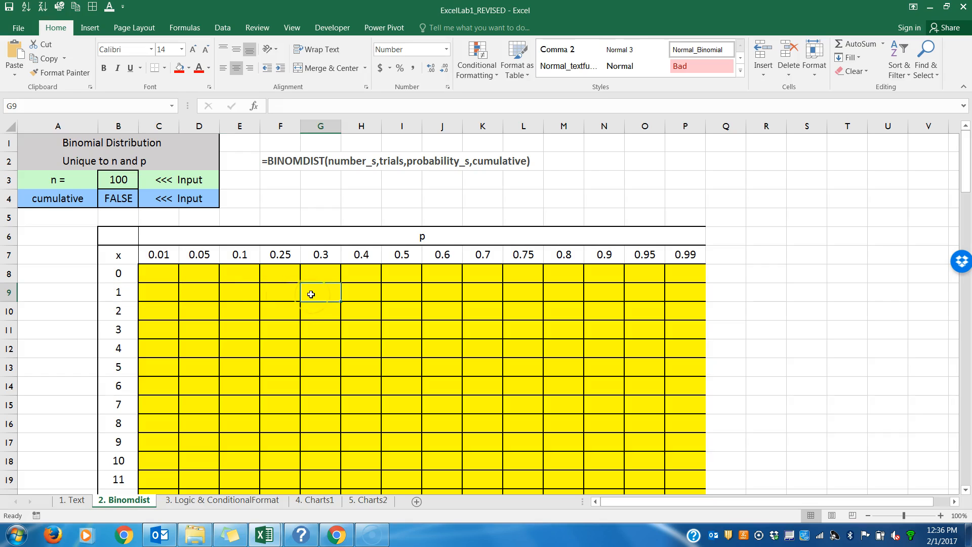
click(128, 294)
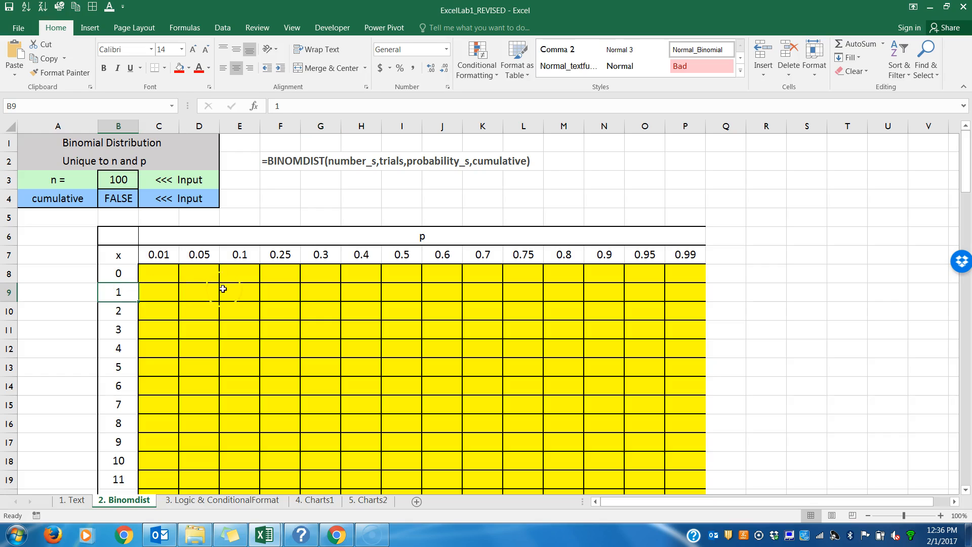
click(353, 389)
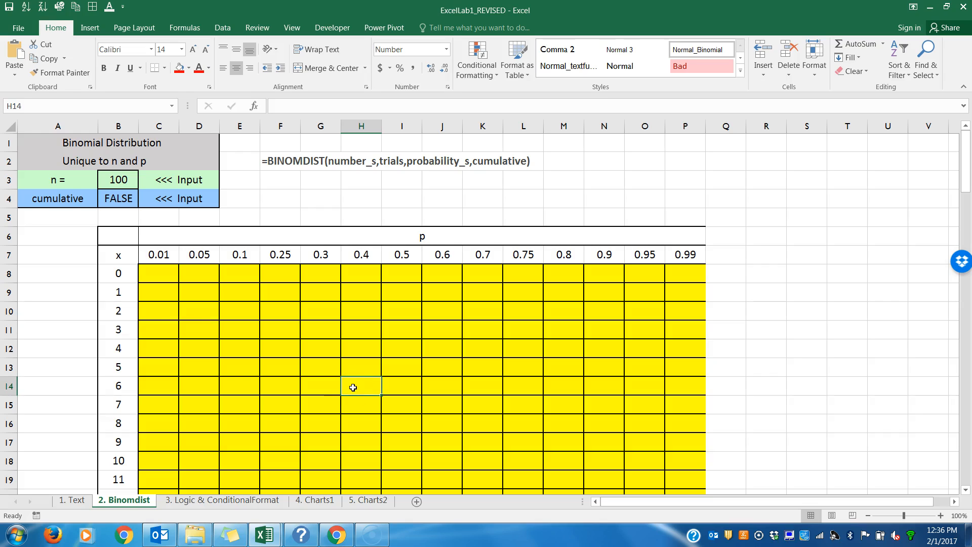
click(120, 384)
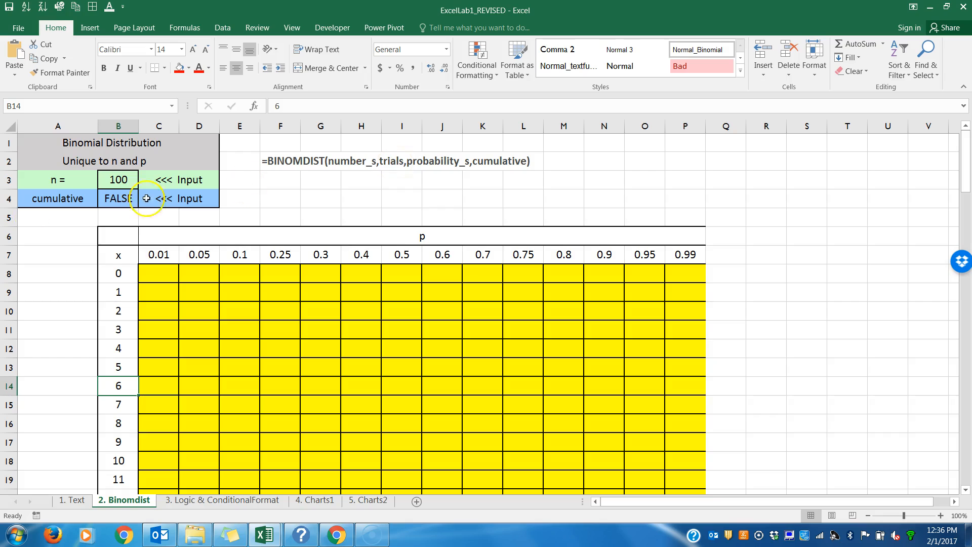
Step: Examine the trials input in B3 and the probability headings in C7:P7, including how they run across the columns
click(116, 177)
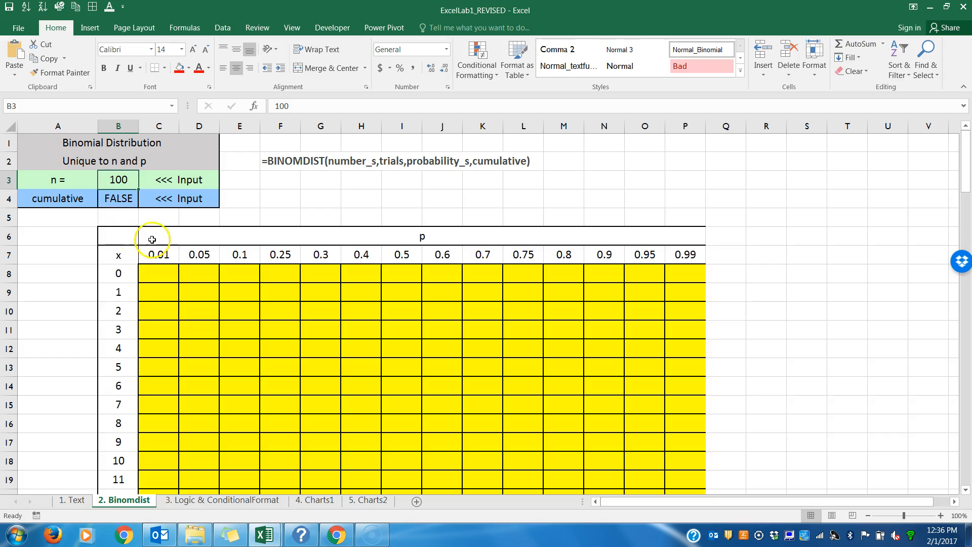
drag(161, 255, 683, 253)
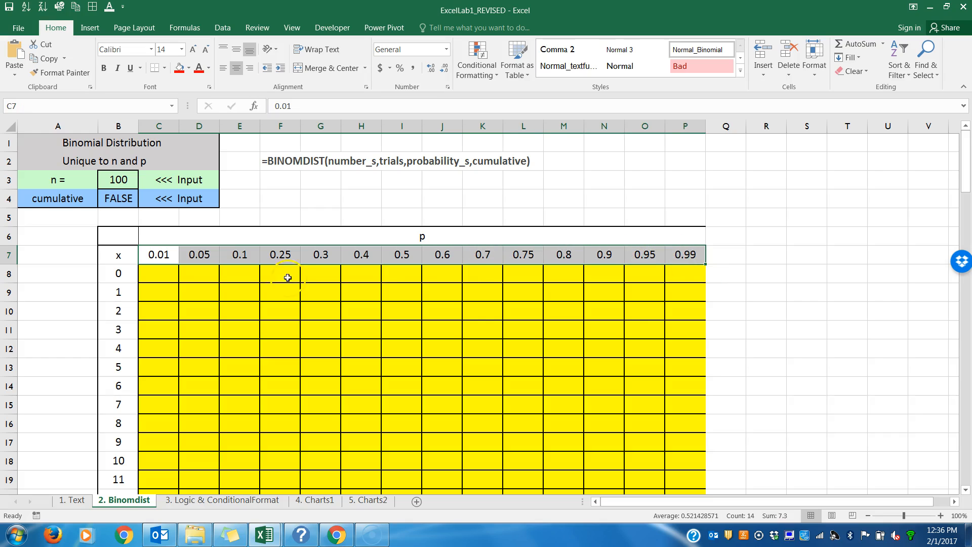
click(154, 126)
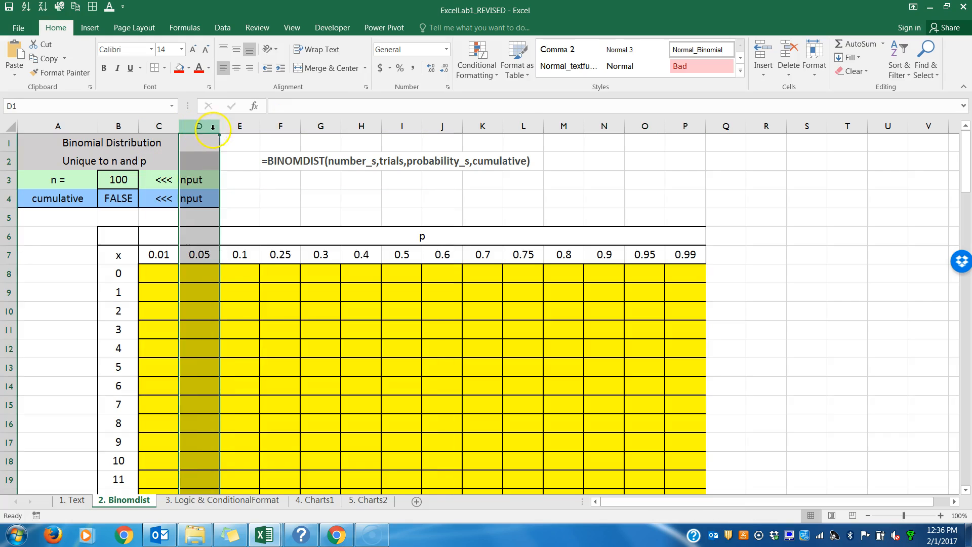
click(239, 126)
click(279, 126)
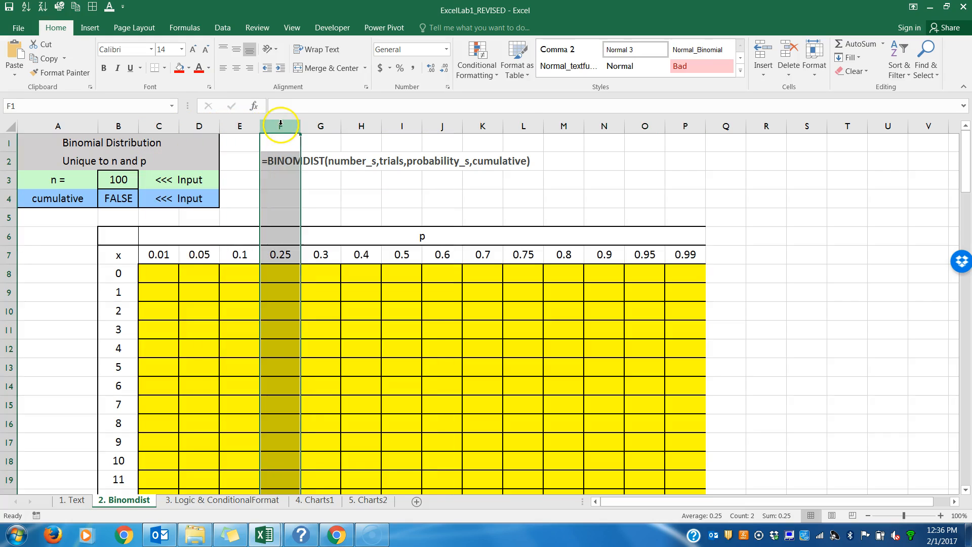
click(162, 277)
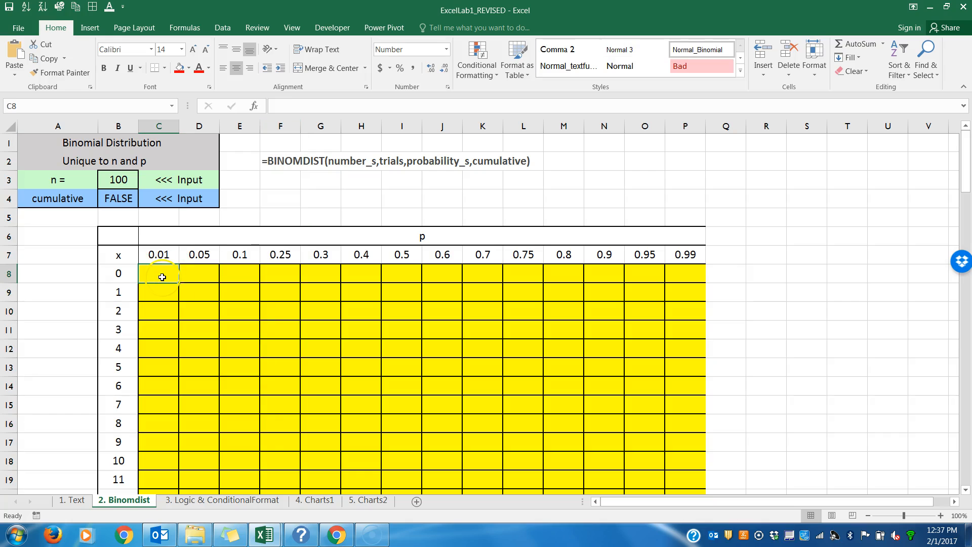
text(=binomdist()
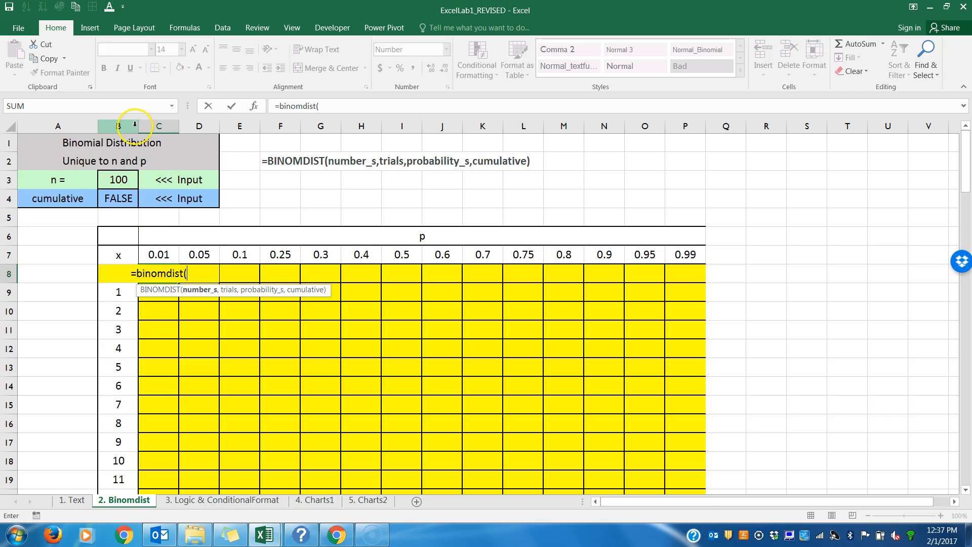
key(BackSpace)
key(BackSpace)
key(BackSpace)
key(BackSpace)
key(BackSpace)
key(BackSpace)
key(BackSpace)
key(BackSpace)
key(BackSpace)
key(BackSpace)
key(BackSpace)
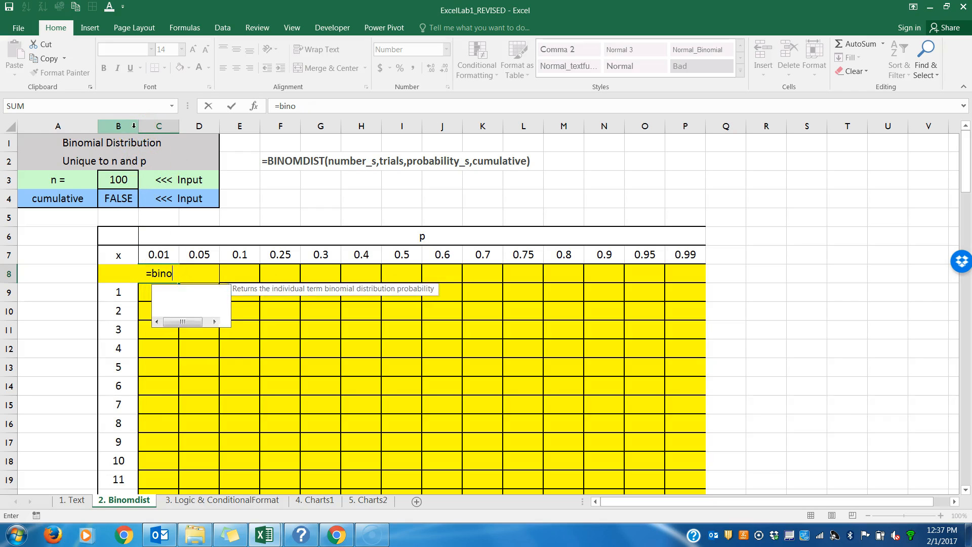
key(Return)
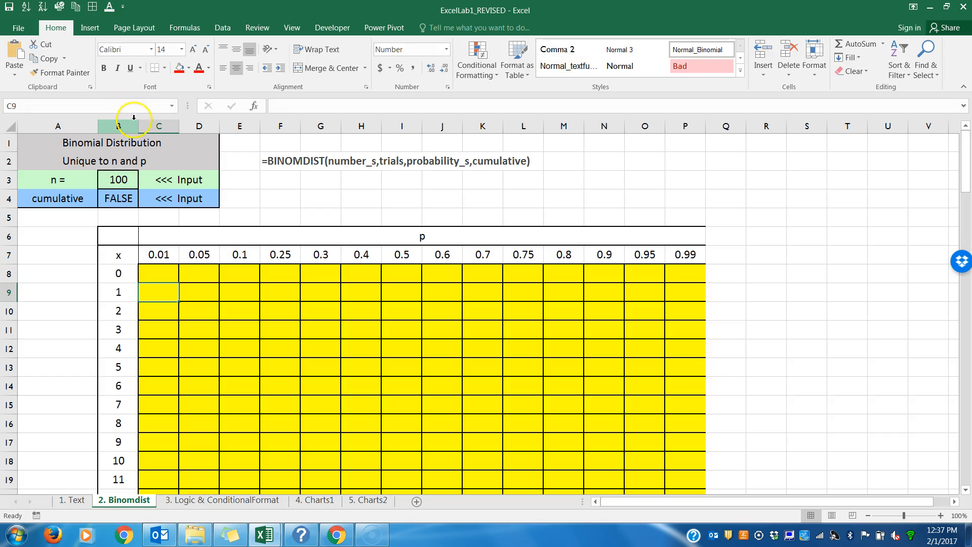
Step: Try widening column B on the Binomdist sheet, and undo the width change
drag(138, 125, 176, 125)
click(199, 274)
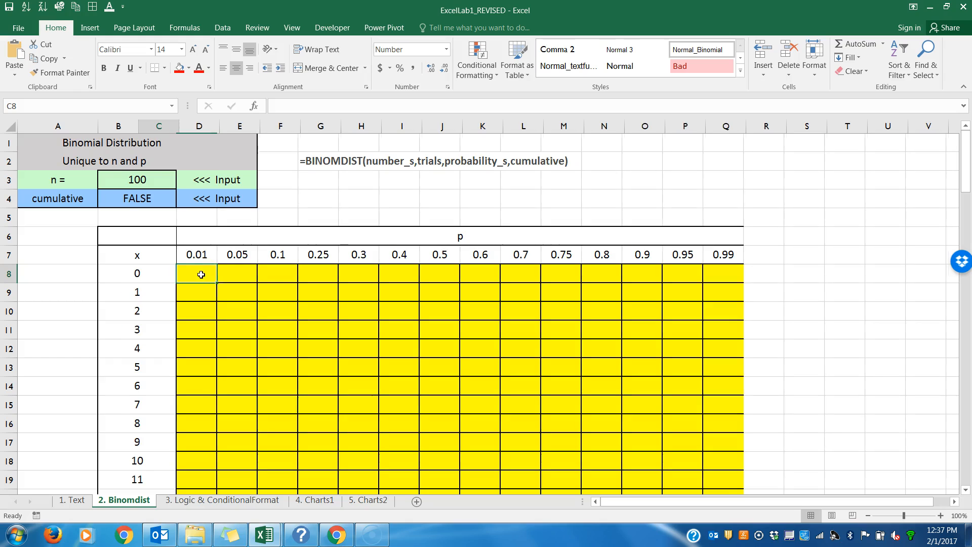
key(ctrl+z)
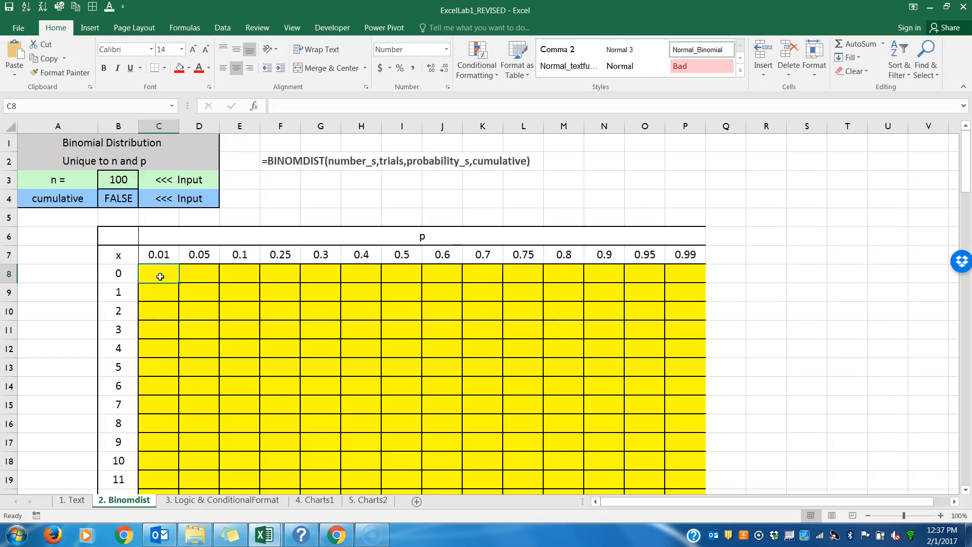
Step: Enter =BINOMDIST(B8,B3,C7,B4) in the first table cell, C8
text(=bin)
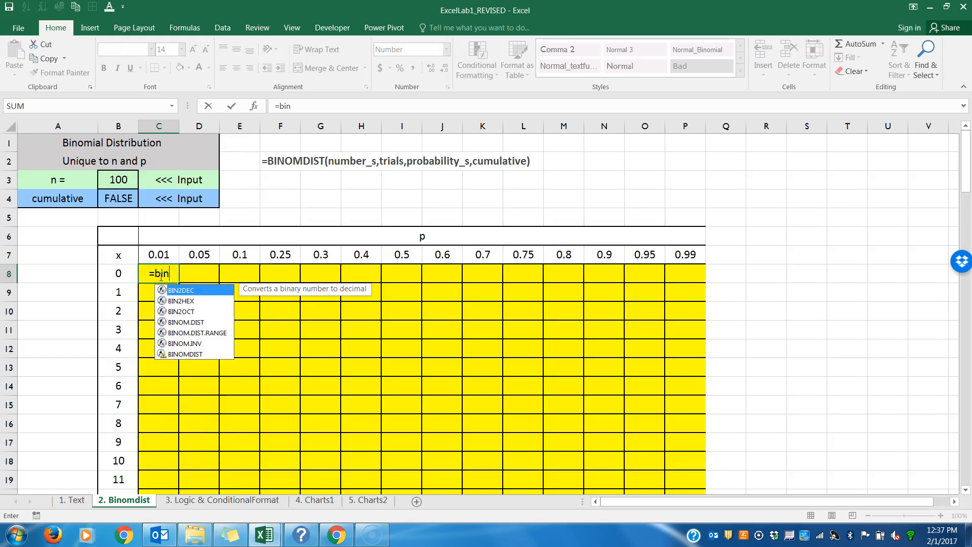
text(omdist()
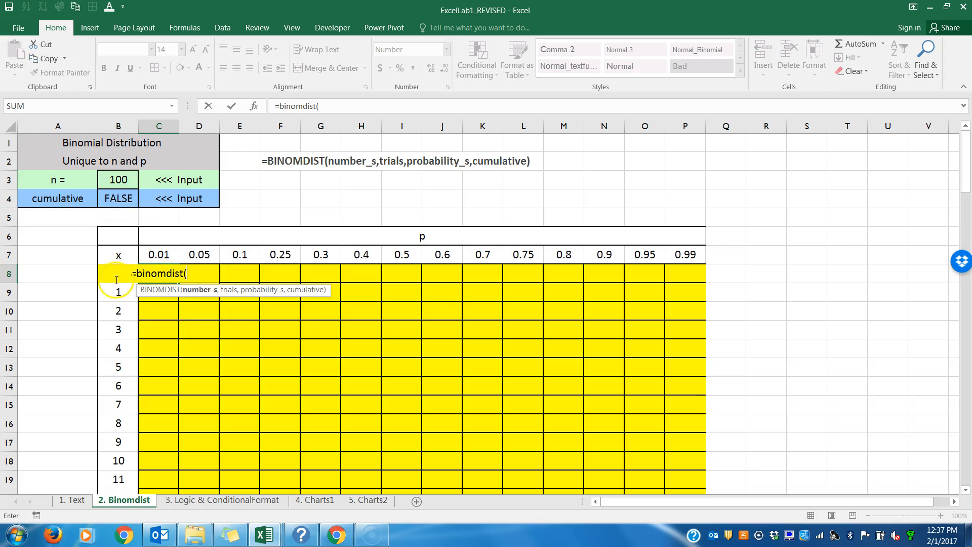
text(b8,)
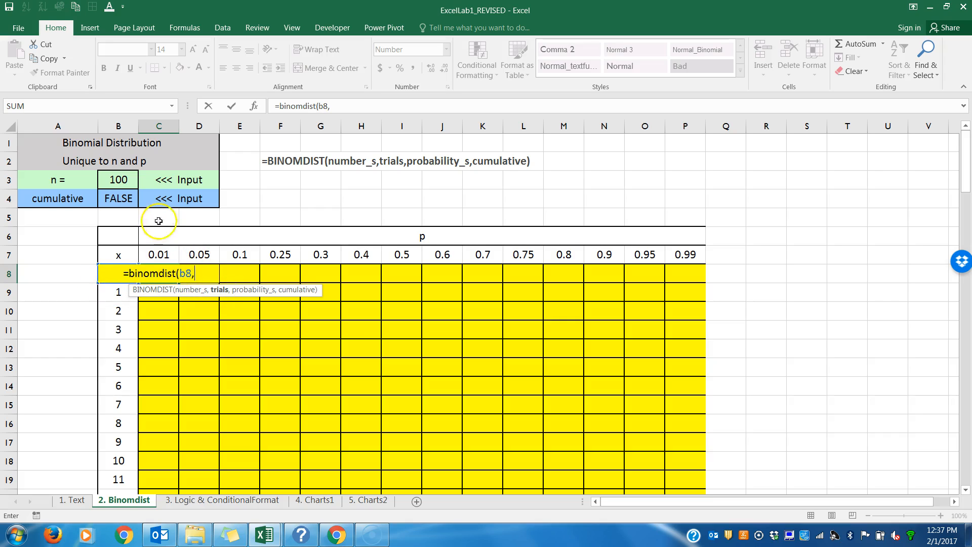
click(116, 178)
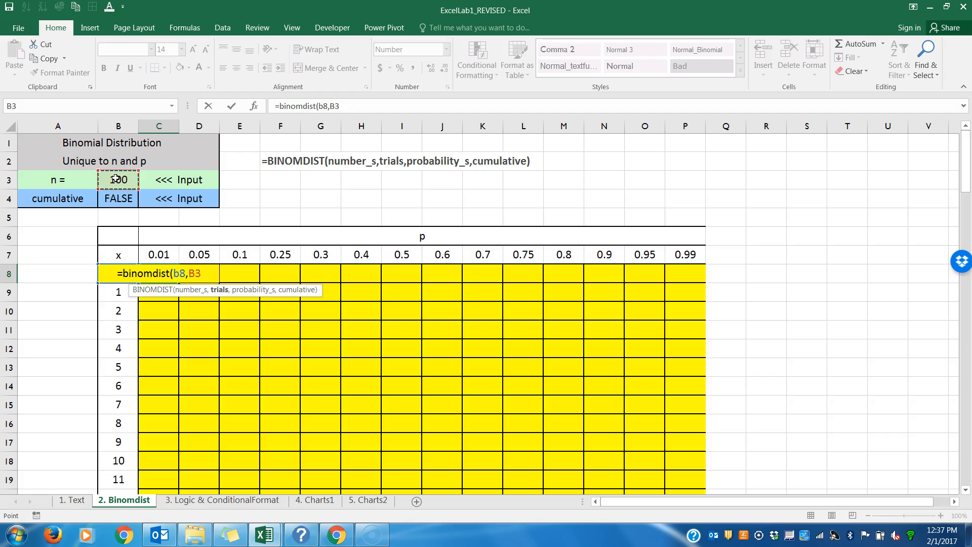
text(,)
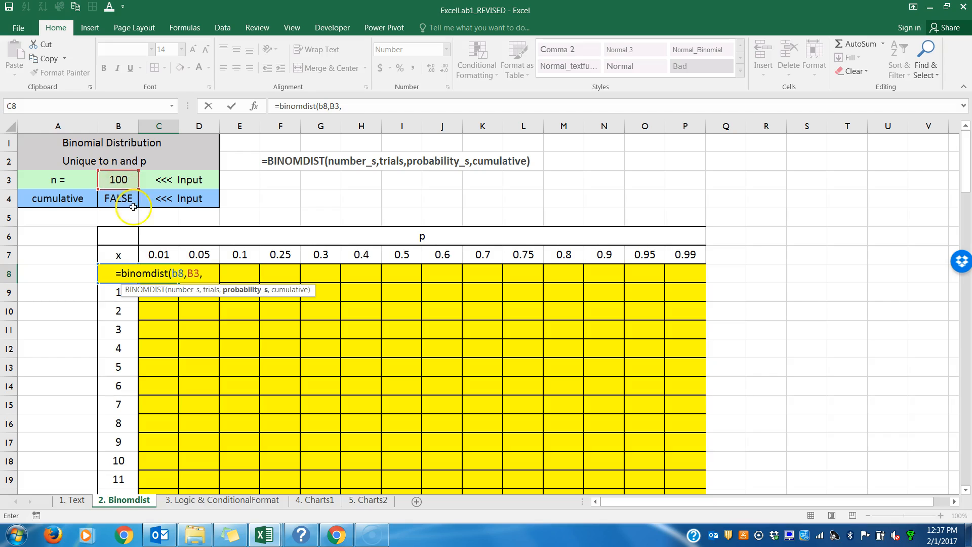
click(155, 254)
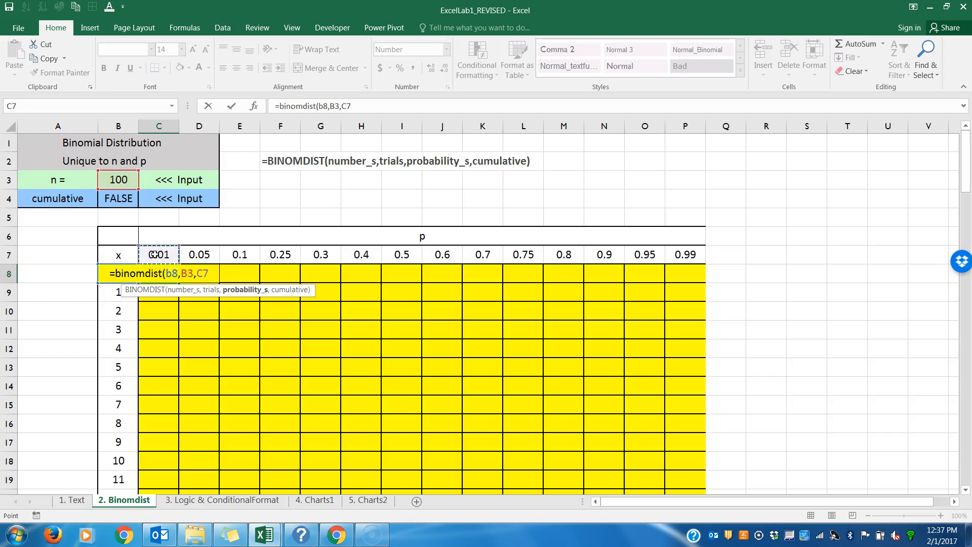
text(,)
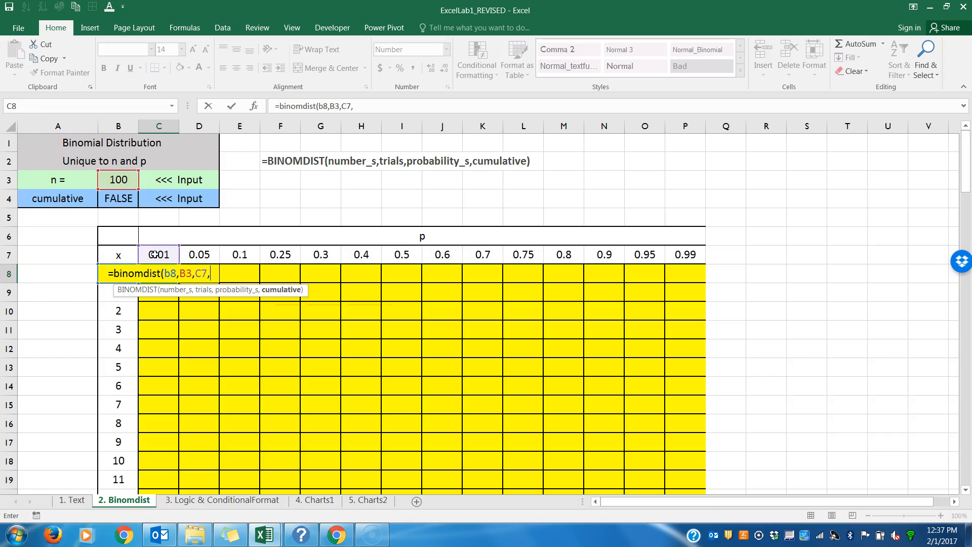
click(115, 200)
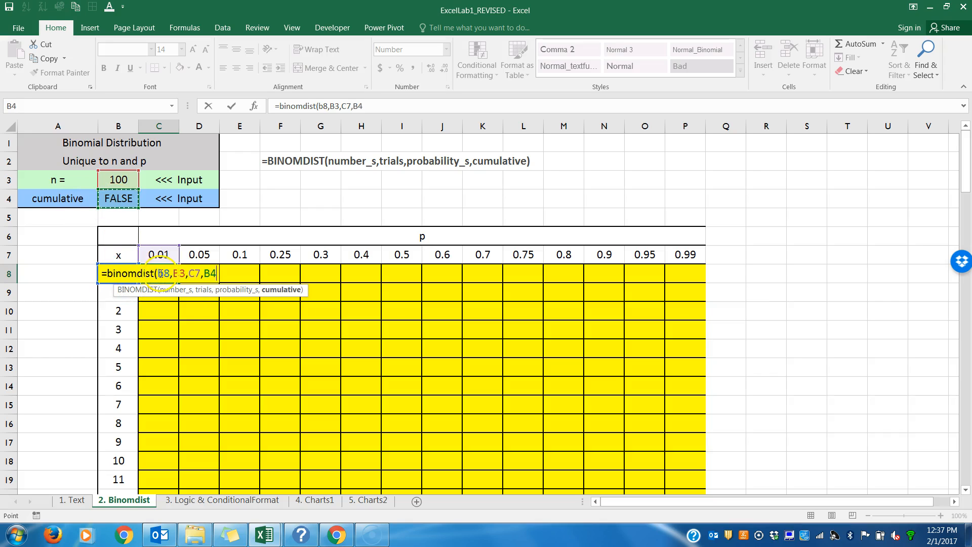
text())
key(Return)
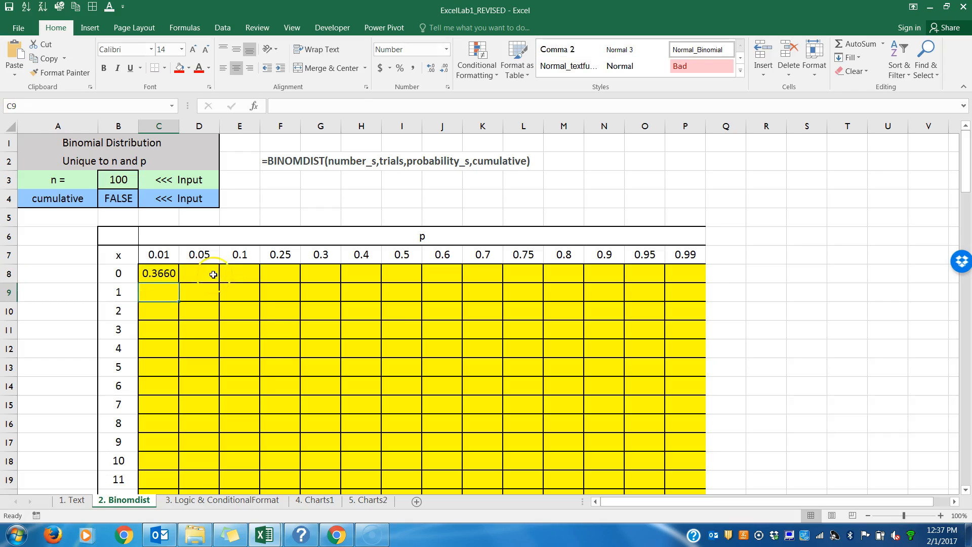
Step: Review the references in C8's formula and fill it across row 8 through P8
double_click(168, 273)
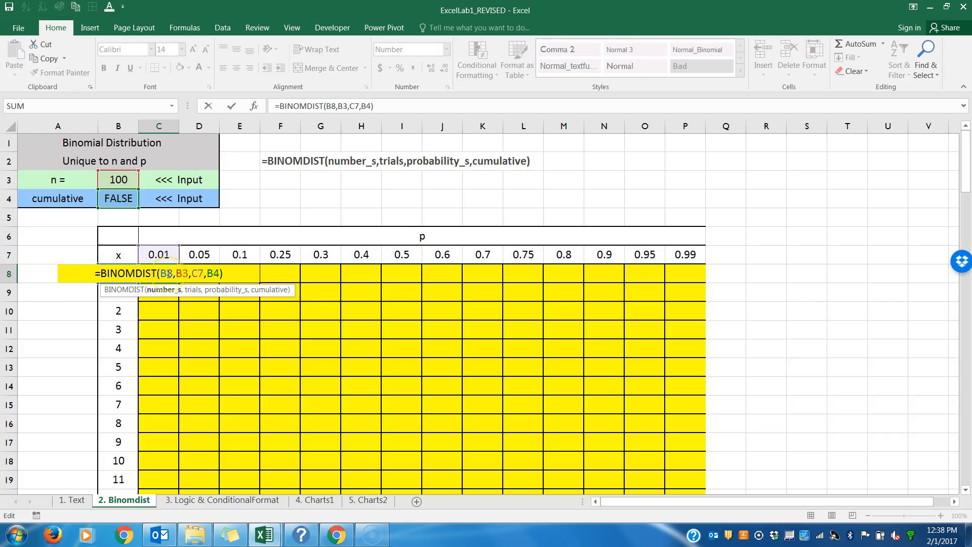
key(Escape)
drag(176, 280, 704, 286)
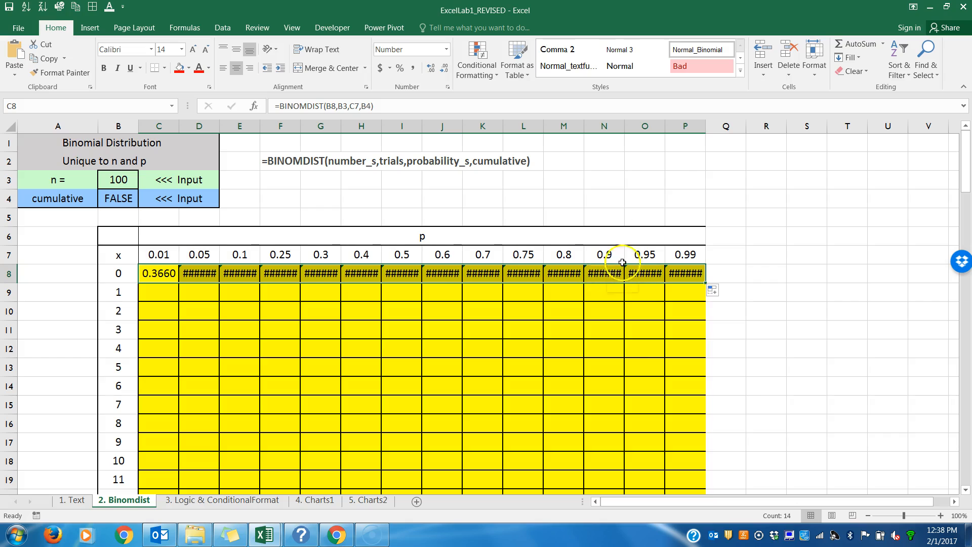
Step: Autofit the width of column P and inspect the cell references in the copied P8 formula
click(685, 126)
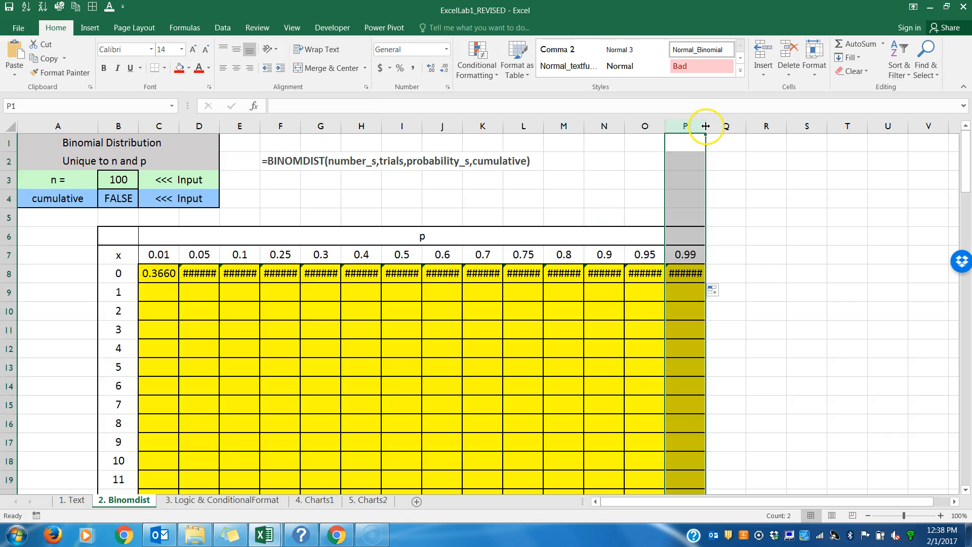
double_click(705, 126)
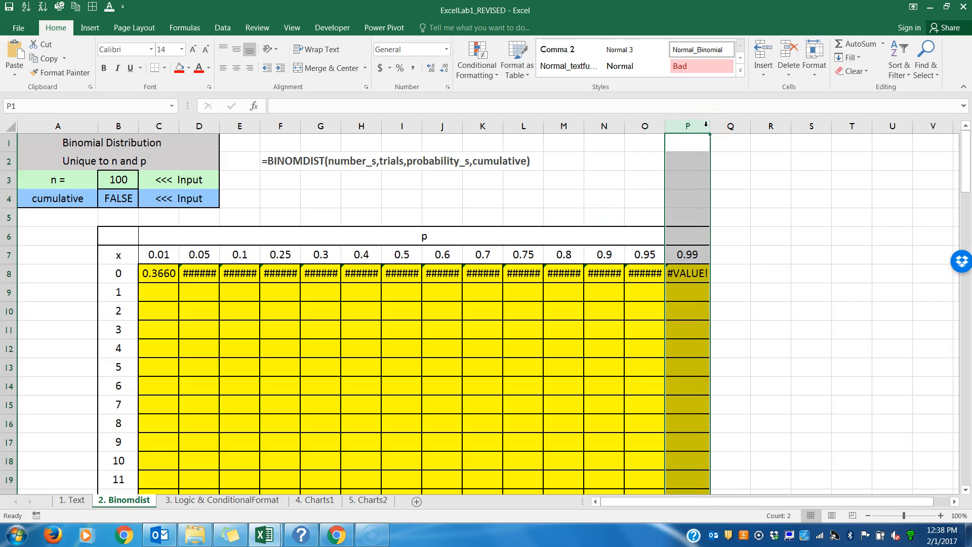
double_click(691, 275)
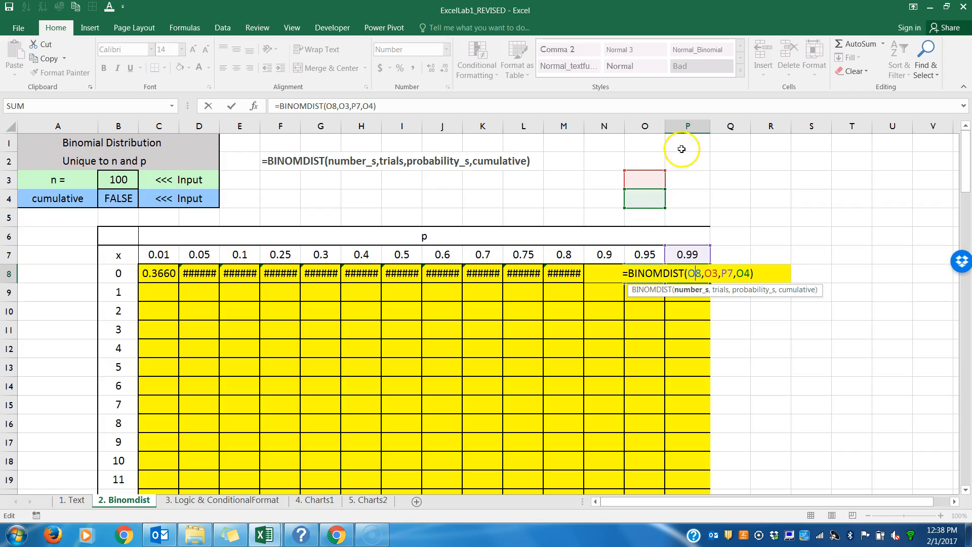
key(Return)
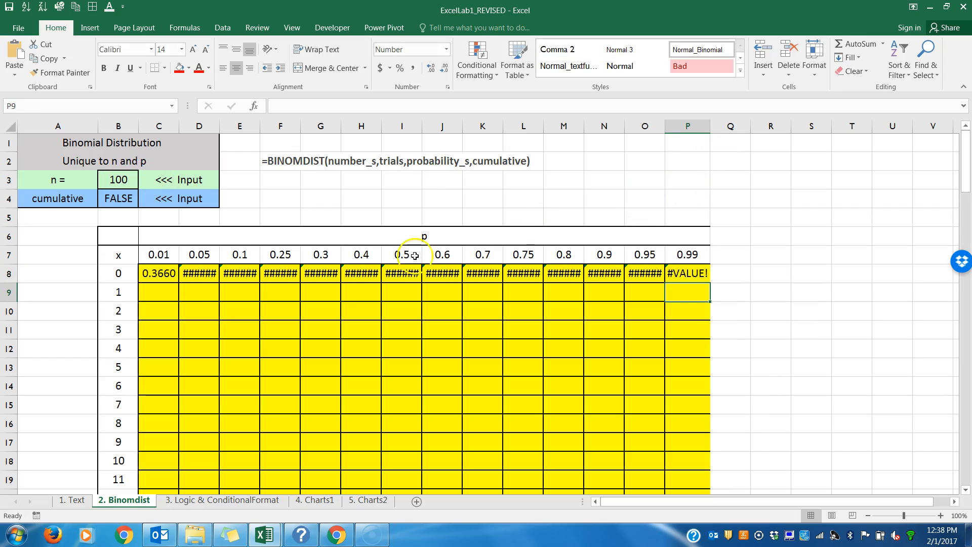
Step: Compare the trials reference in C8's BINOMDIST formula with the shifted trials reference in the copied P8 formula
double_click(167, 274)
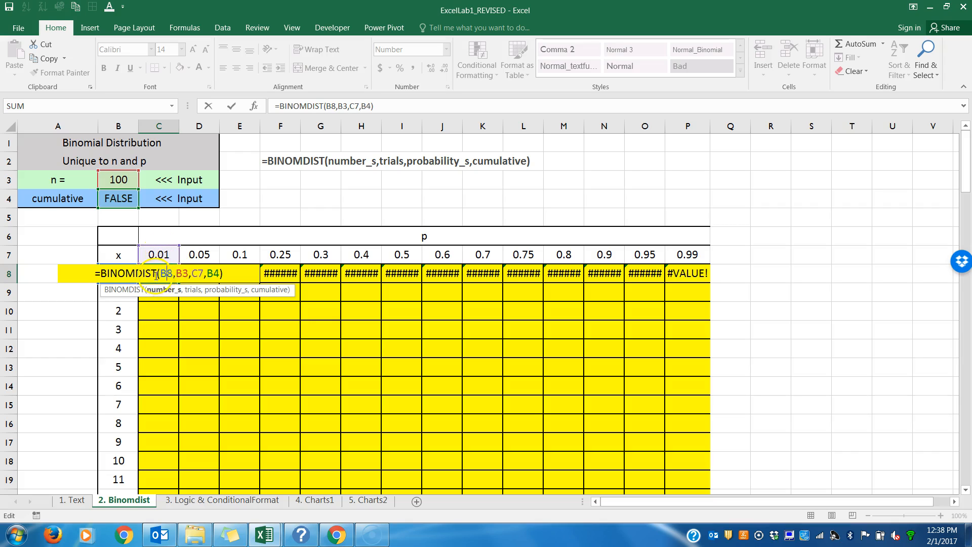
drag(189, 274, 185, 274)
click(133, 182)
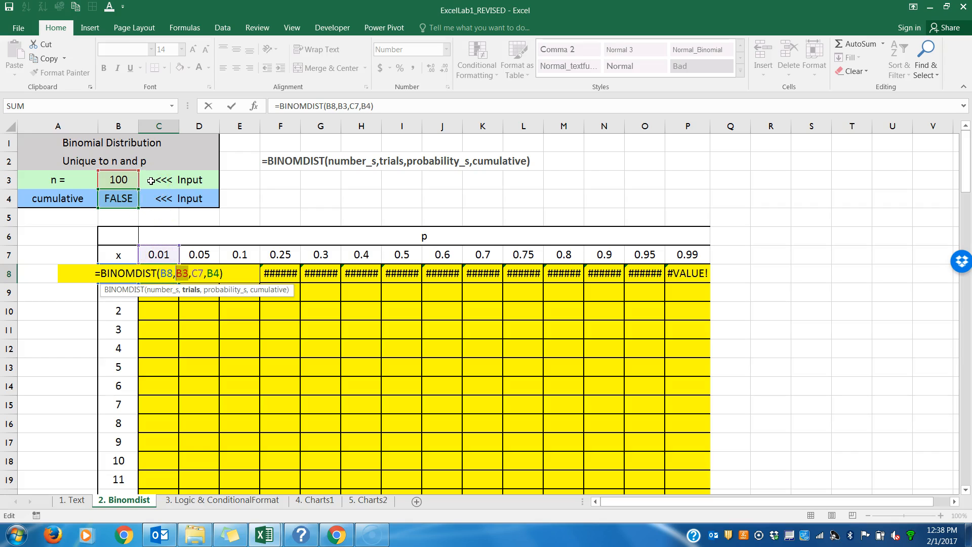
click(119, 181)
key(Return)
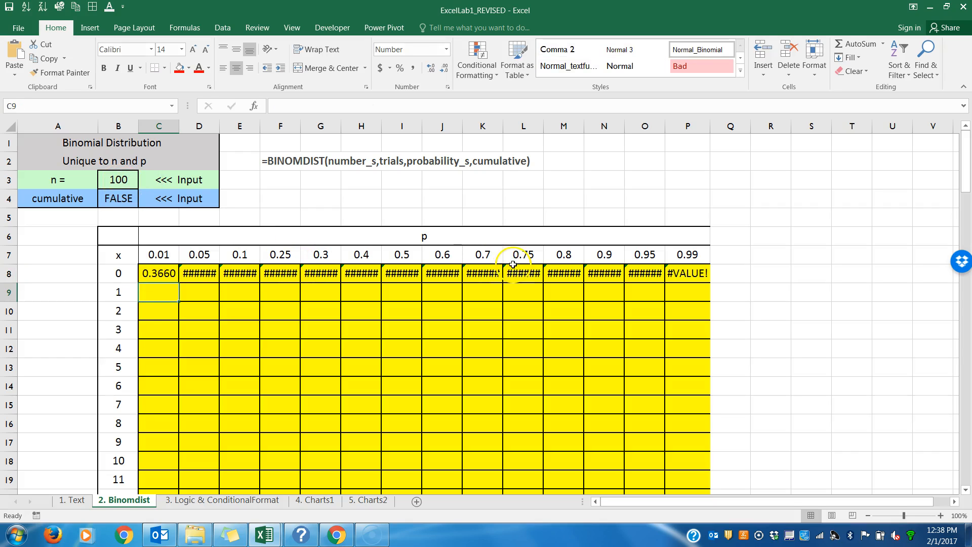
double_click(679, 275)
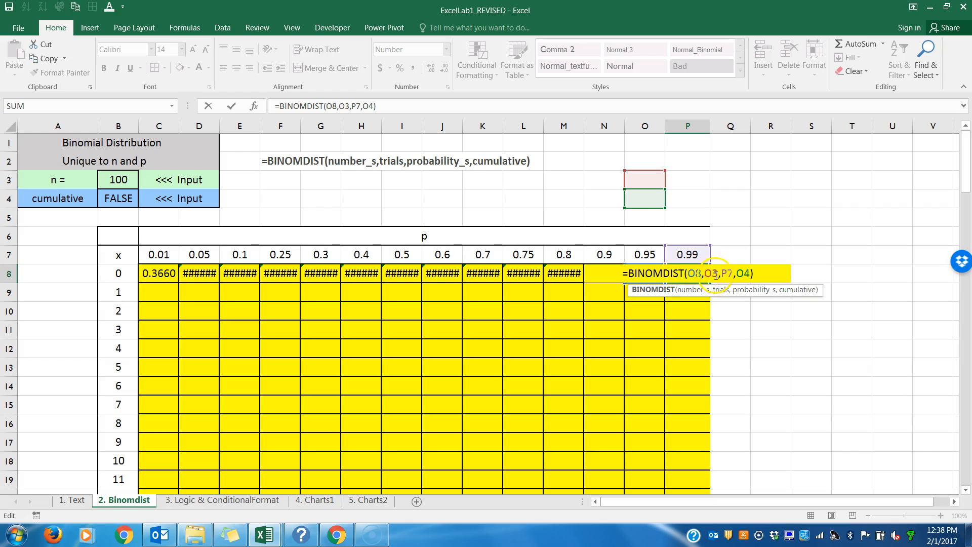
drag(719, 274, 705, 274)
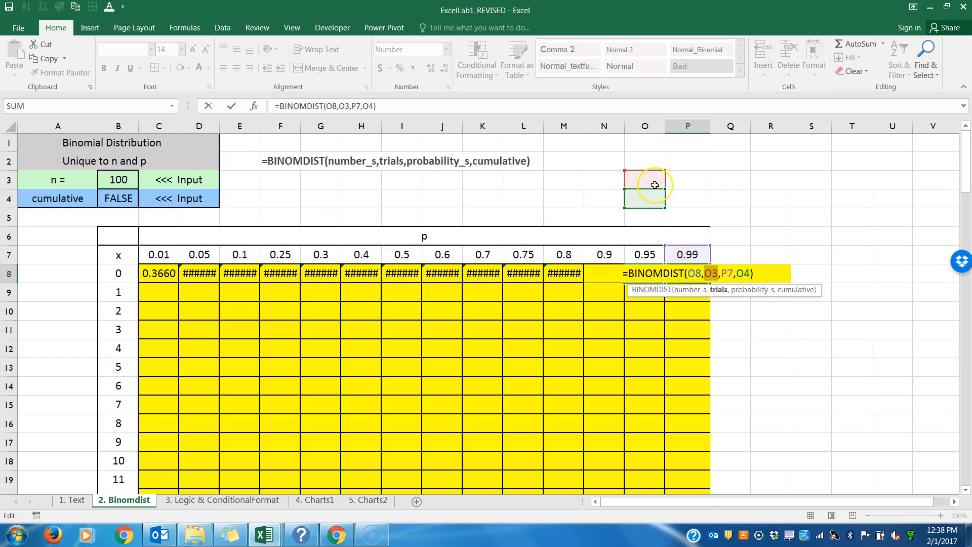
key(Return)
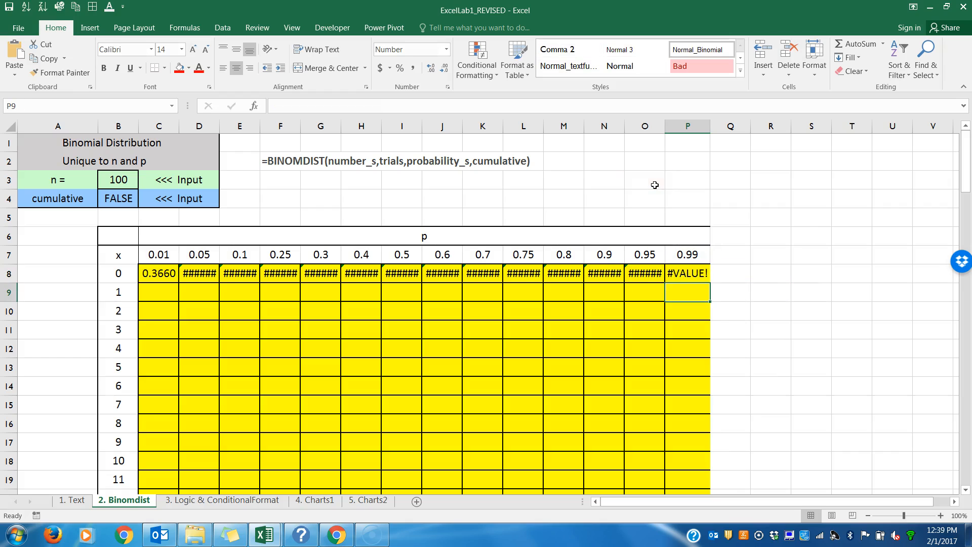
Step: Try cycling the B3 trials reference in C8's formula through its absolute and mixed forms
click(163, 274)
double_click(163, 273)
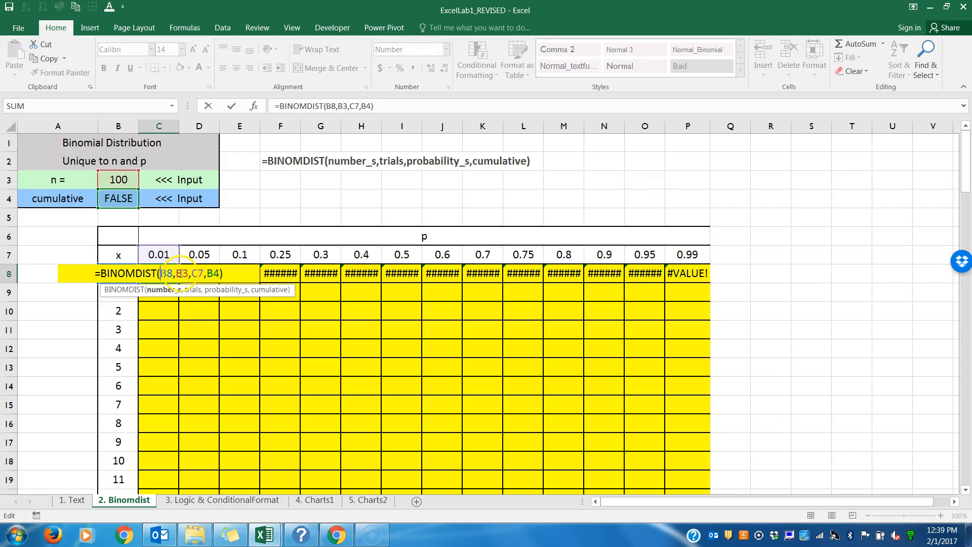
click(181, 274)
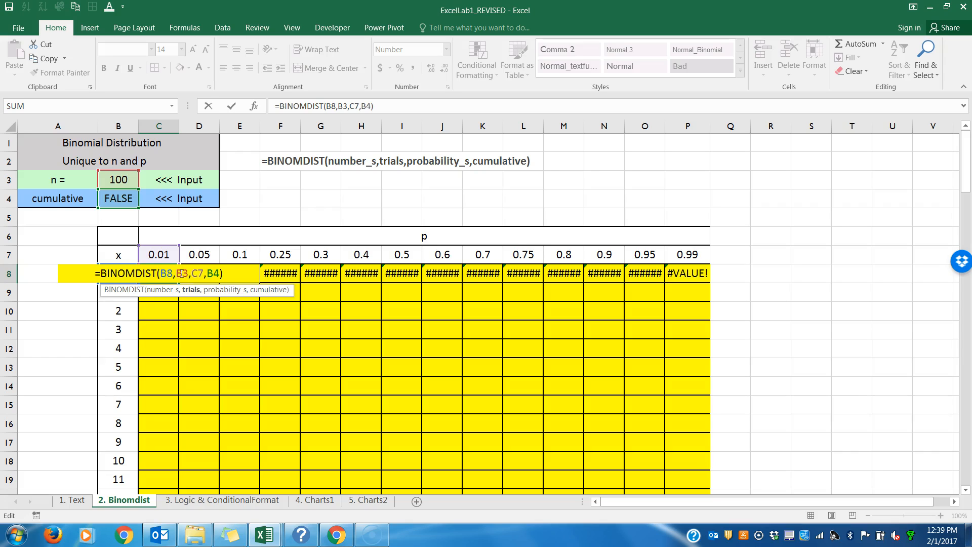
key(F4)
key(F4)
key(F4)
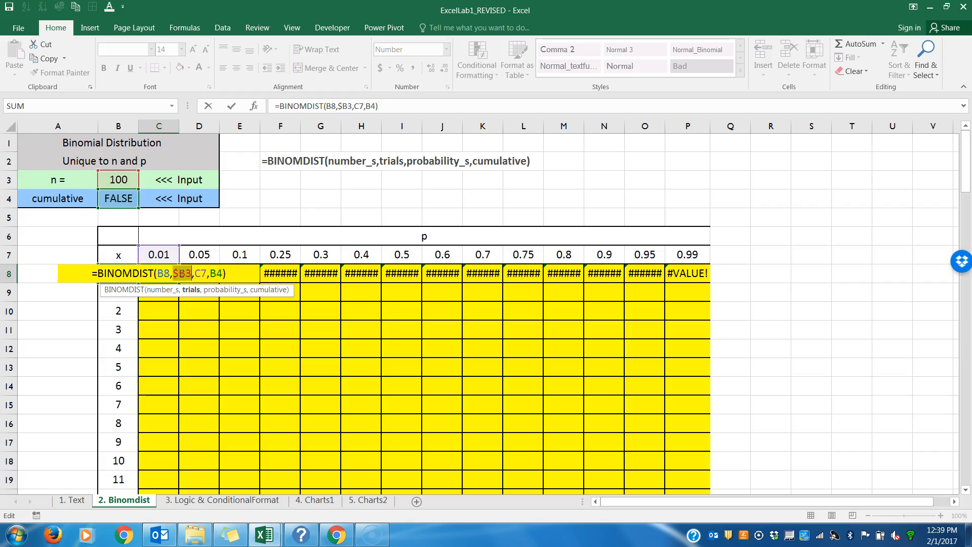
key(F4)
key(F4)
key(F4)
key(F4)
key(F4)
key(F4)
key(F4)
key(Return)
click(744, 540)
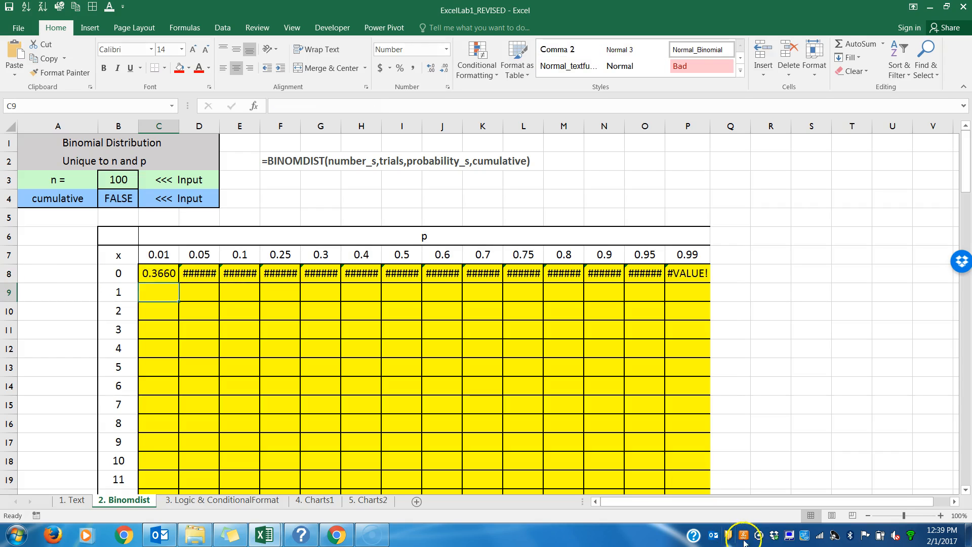
Step: Cycle the trials reference in C8's formula through its reference types and set it to the absolute form $B$3
click(941, 516)
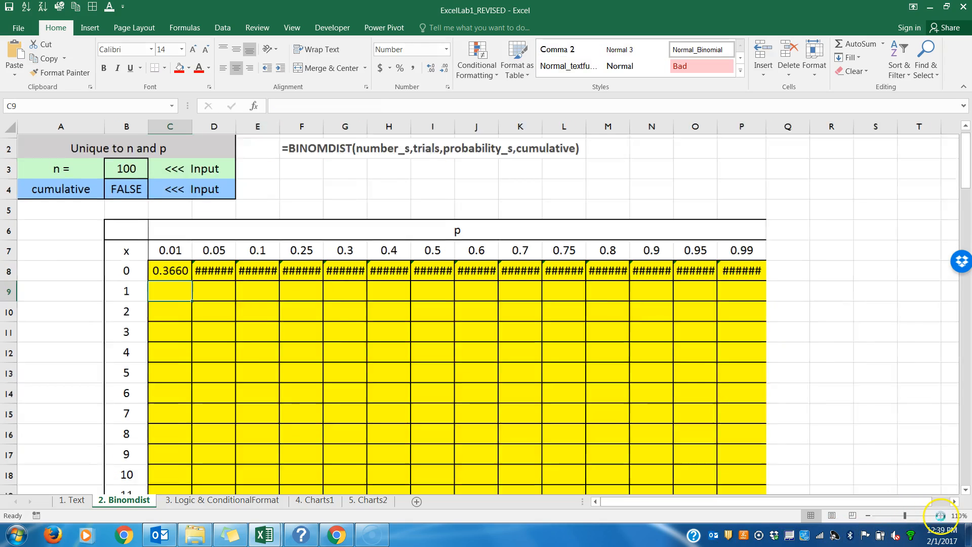
click(941, 516)
click(940, 516)
click(941, 516)
click(941, 515)
click(940, 516)
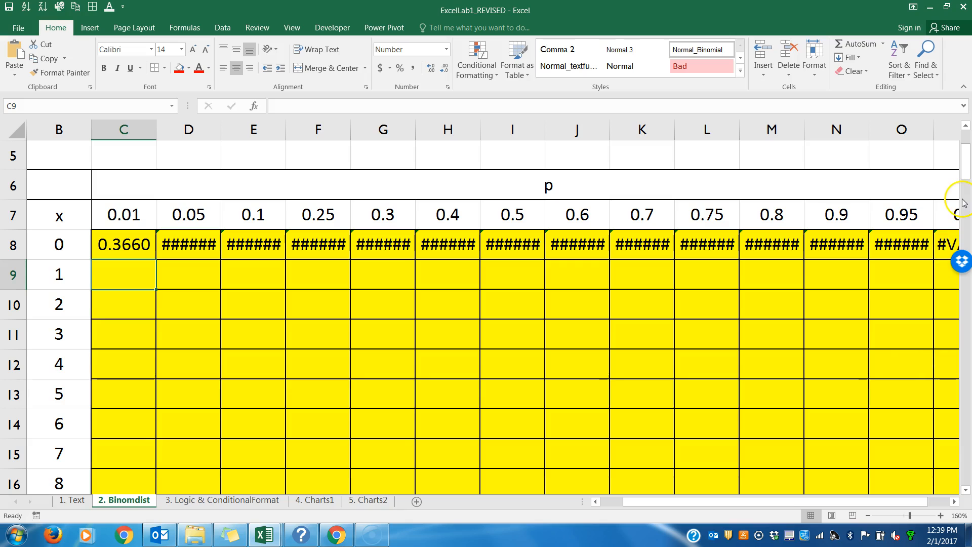
drag(965, 170, 966, 146)
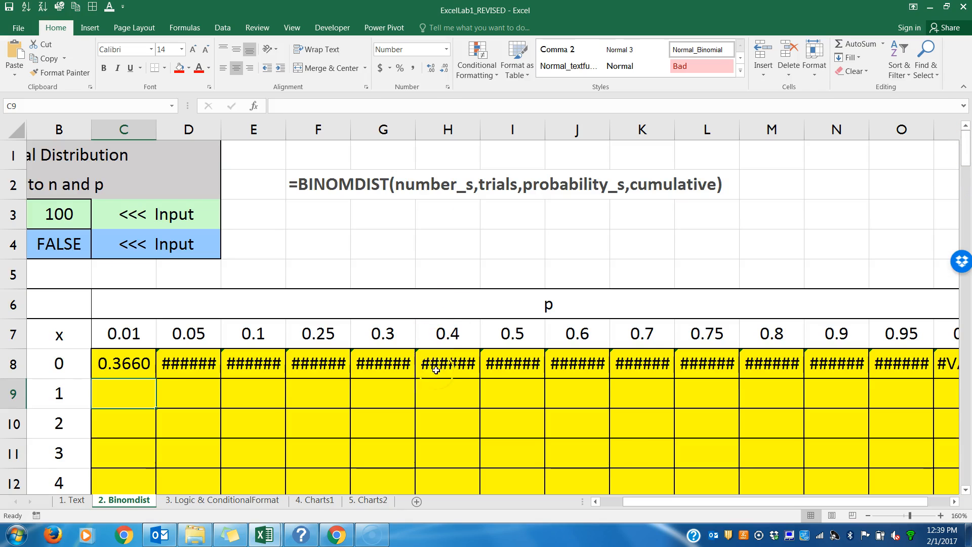
drag(656, 503, 632, 503)
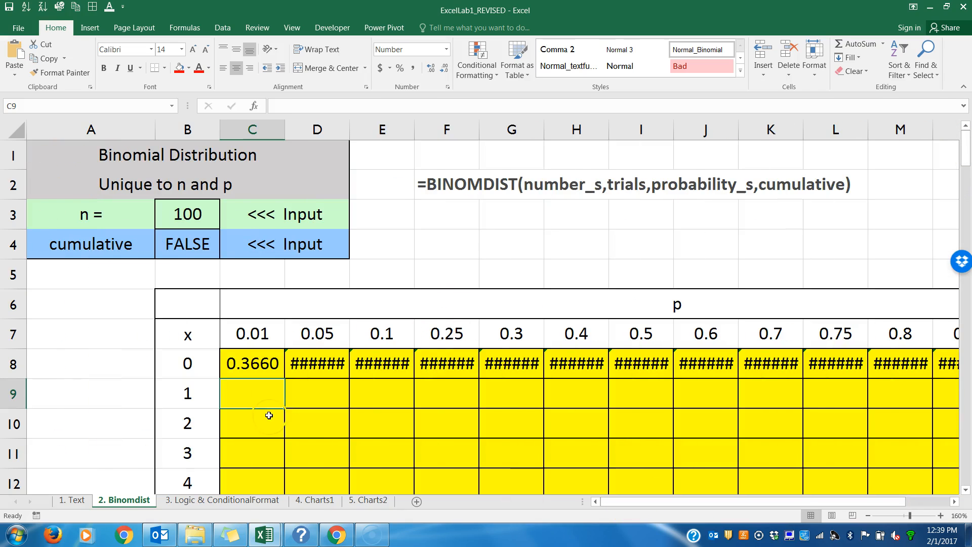
double_click(255, 365)
click(290, 363)
key(F4)
key(F4)
key(F4)
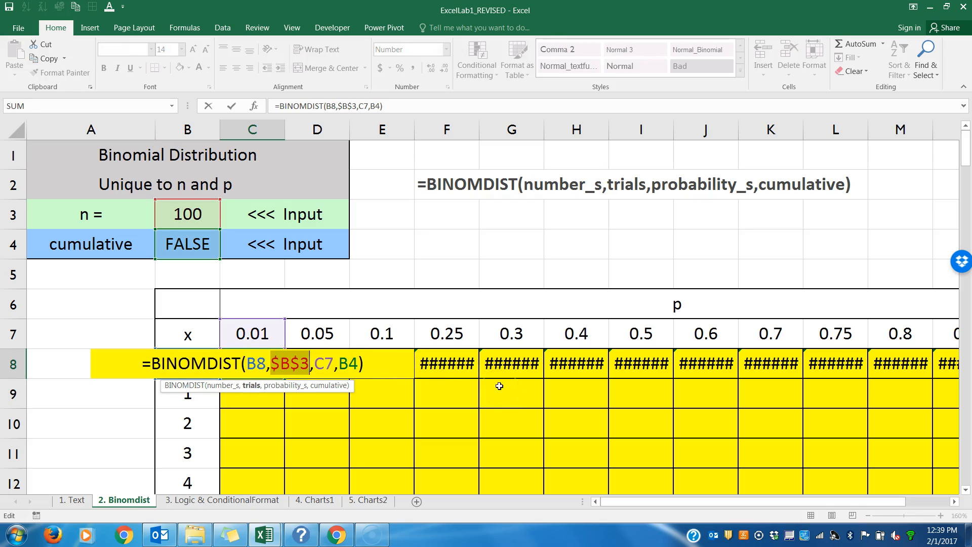
key(F4)
key(F4)
key(F4)
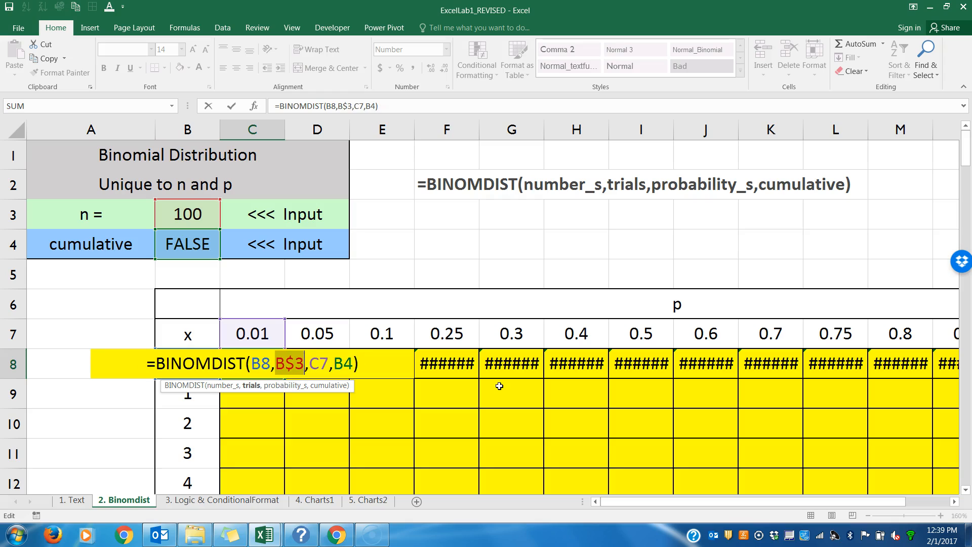
key(F4)
key(F4)
key(F4)
key(F4)
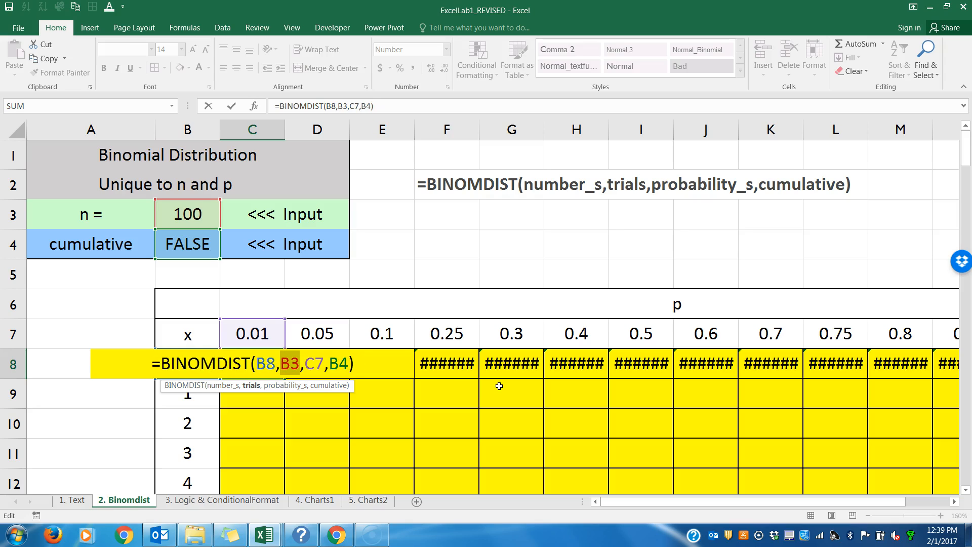
key(F4)
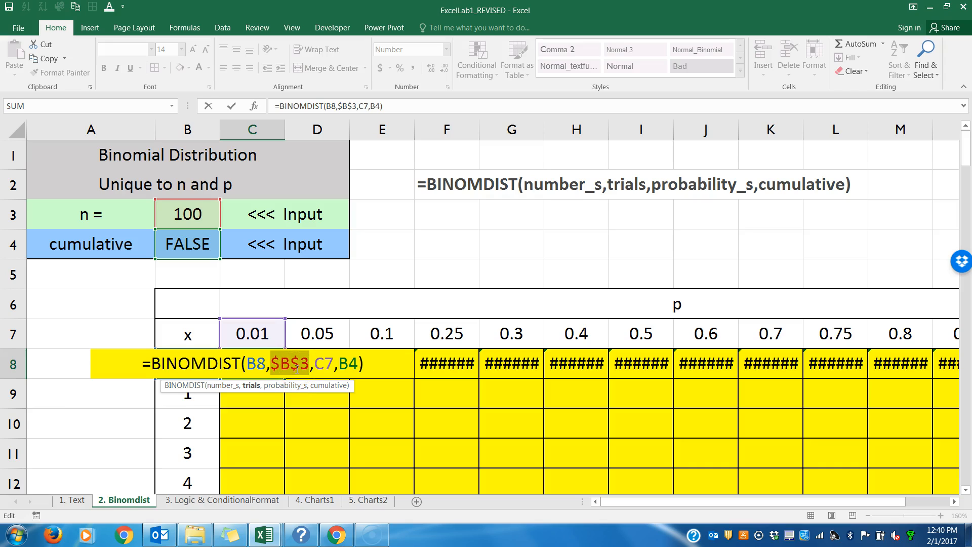
key(ctrl+Return)
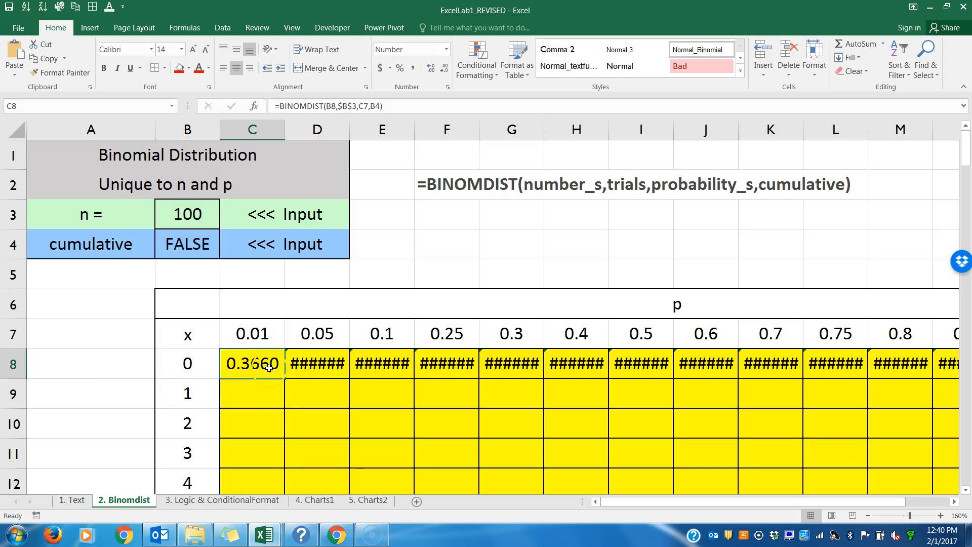
Step: Fill C8's formula across row 8 through L8 and inspect the references in the copied K8 formula
drag(285, 379, 886, 363)
double_click(778, 364)
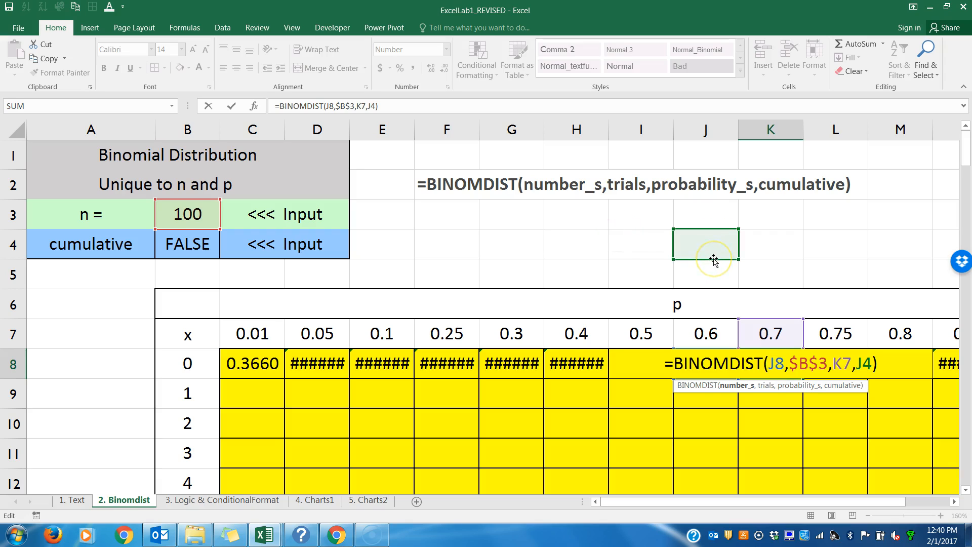
key(Return)
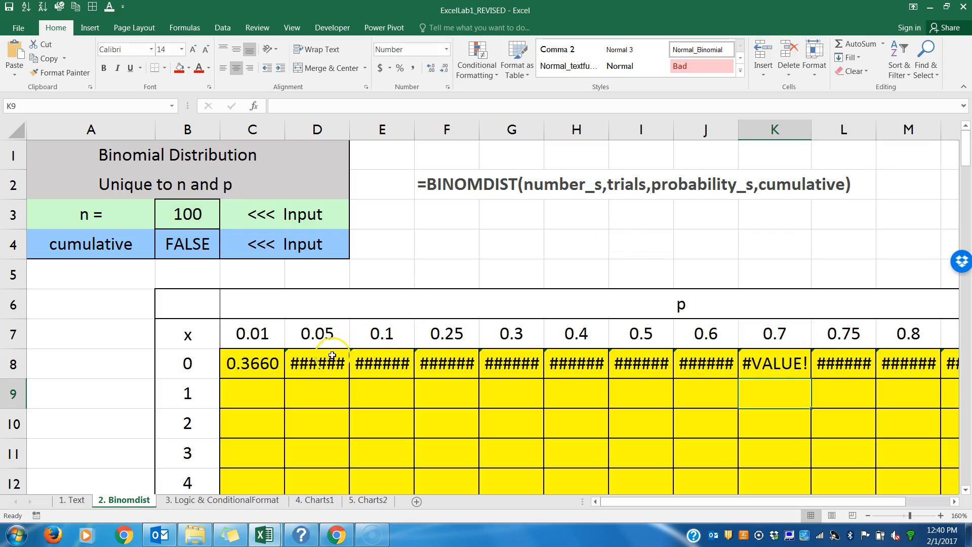
Step: Make the cumulative reference in C8's formula absolute as $B$4
double_click(262, 362)
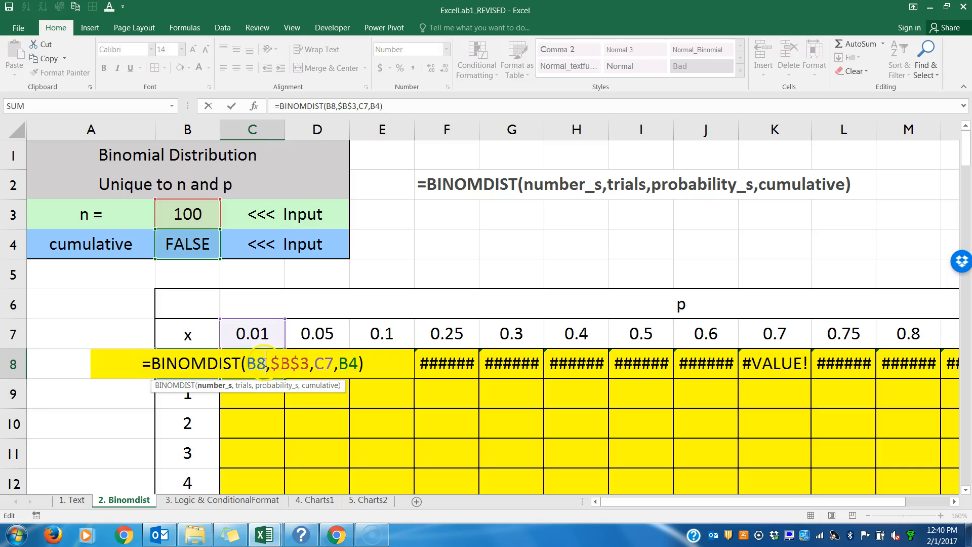
click(352, 363)
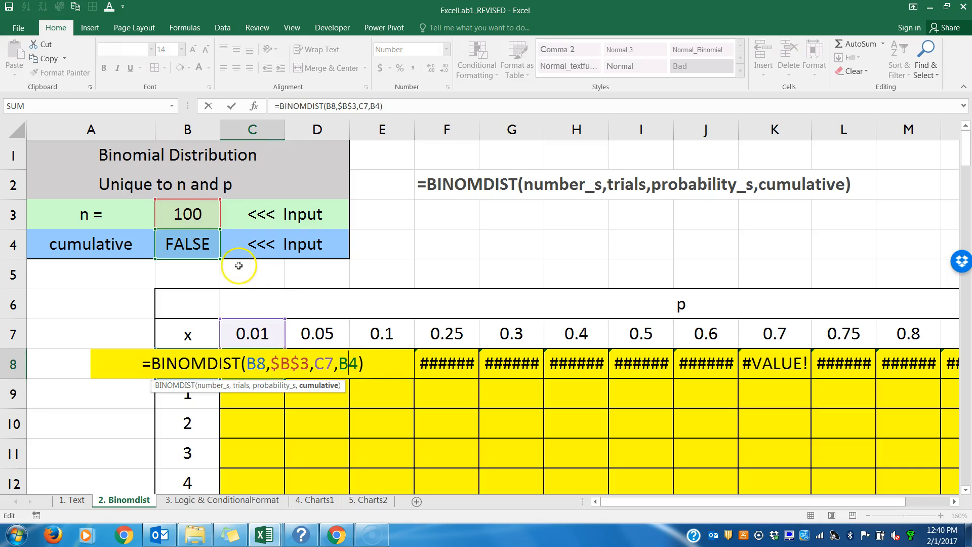
key(F4)
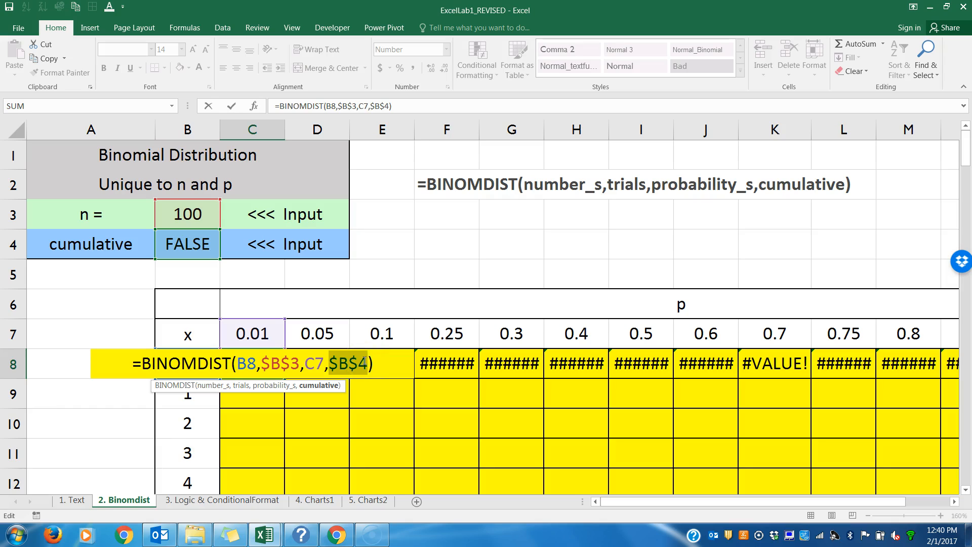
key(Return)
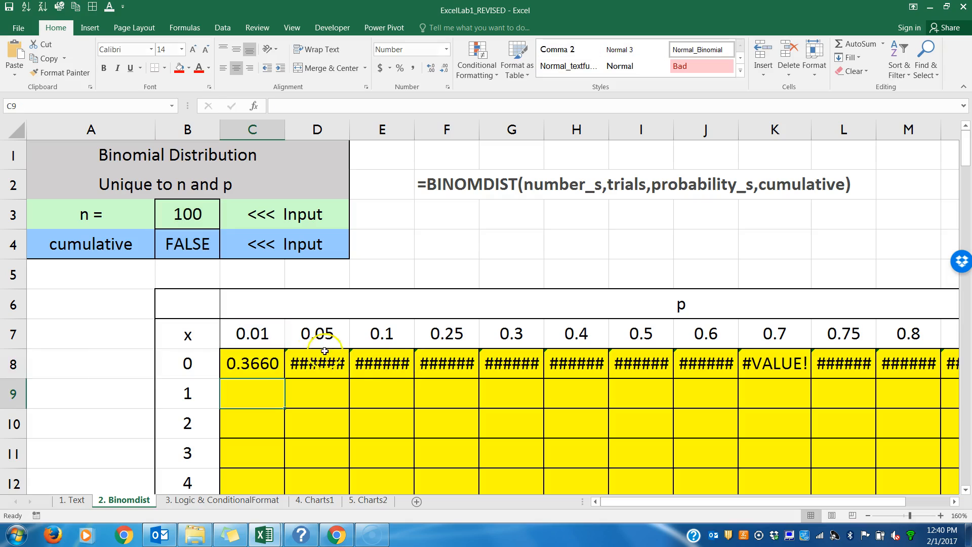
Step: Fill C8's updated formula across row 8 through K8 and check the references in the K8 copy
click(261, 368)
drag(286, 378, 785, 397)
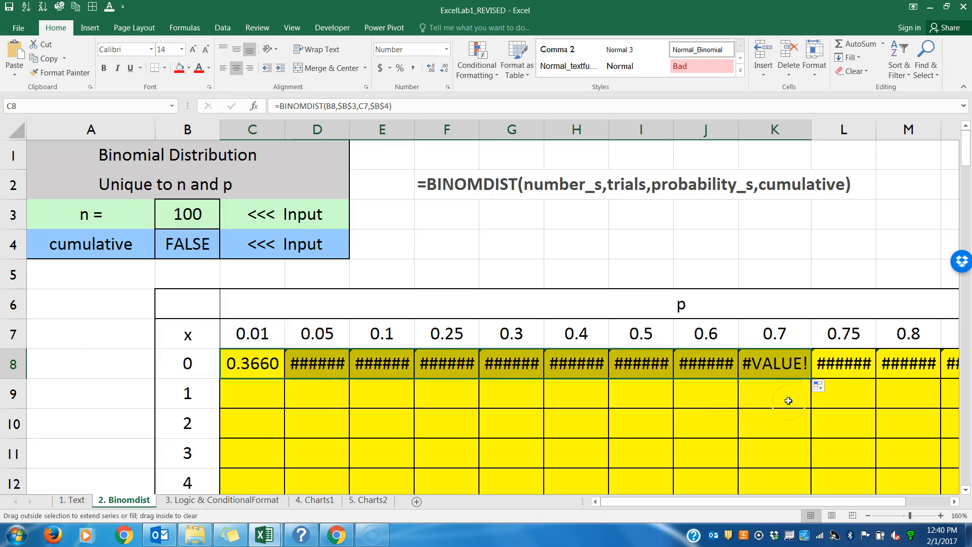
double_click(778, 361)
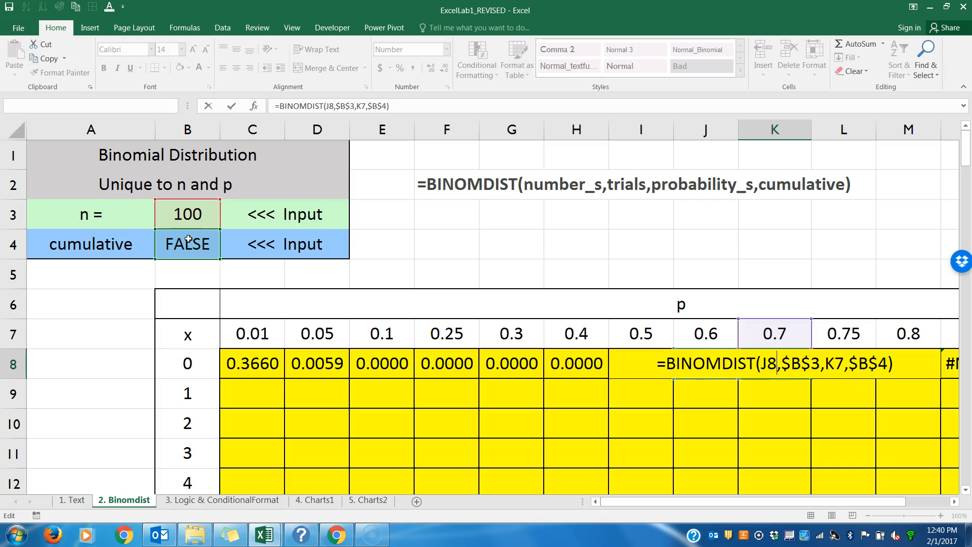
key(Return)
Step: Examine the number_s reference B8 inside C8's formula
double_click(253, 363)
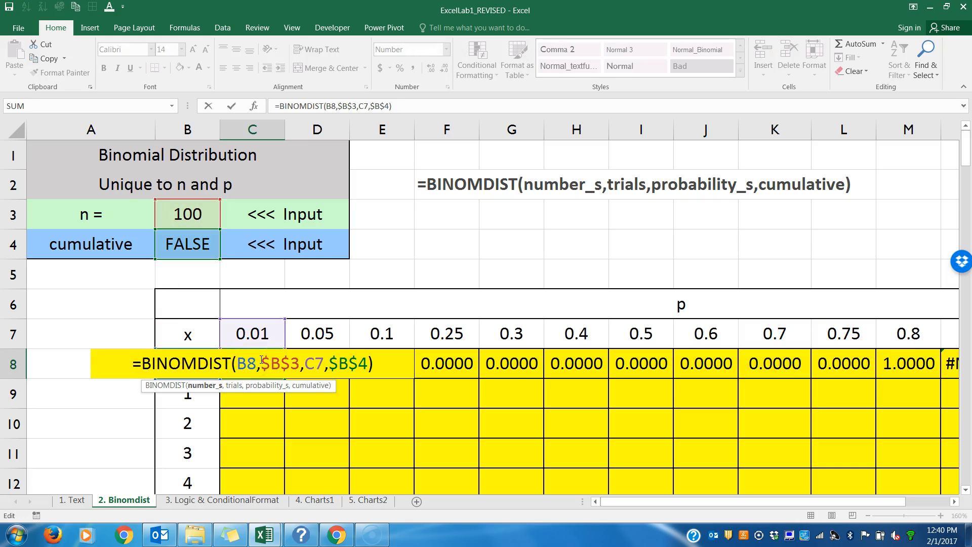
click(251, 363)
drag(257, 365, 241, 365)
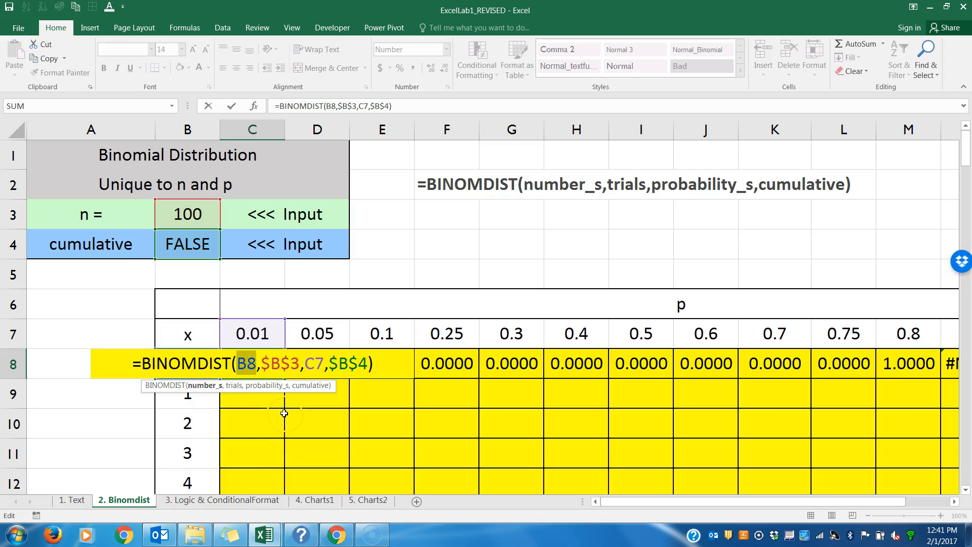
key(Return)
Step: Compare the x value in B8 with the row 8 table cells and inspect the number_s reference in G8's formula
click(261, 366)
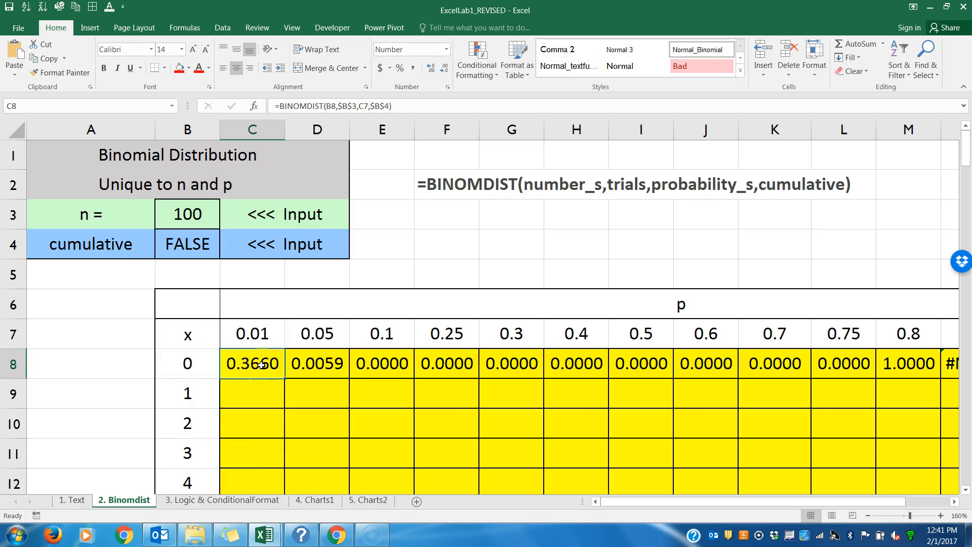
click(203, 361)
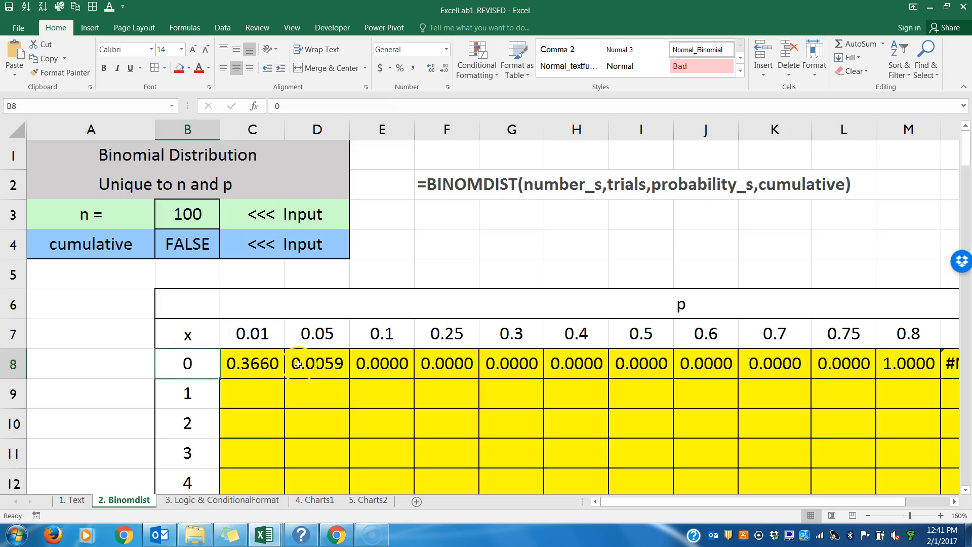
click(332, 368)
click(191, 365)
click(401, 367)
click(188, 364)
click(459, 364)
click(507, 364)
double_click(506, 364)
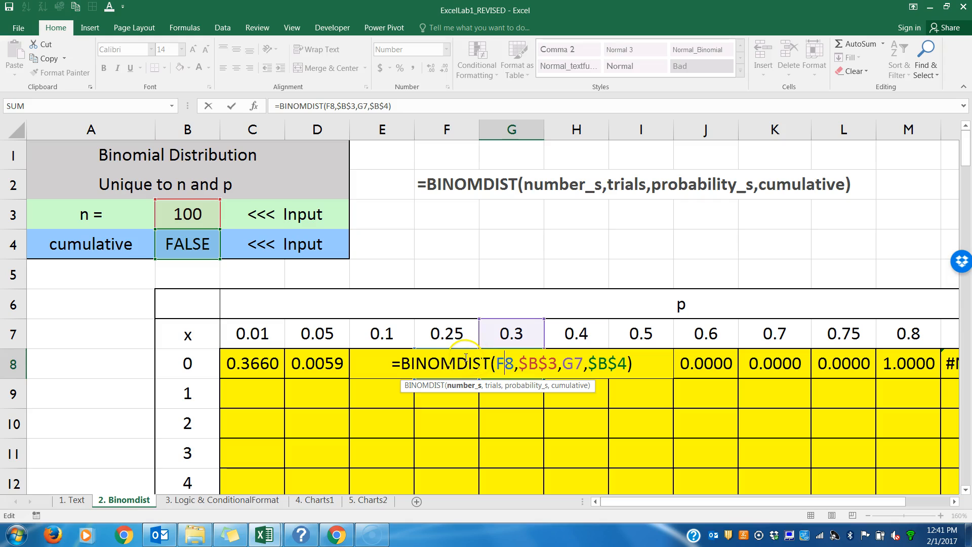
key(Return)
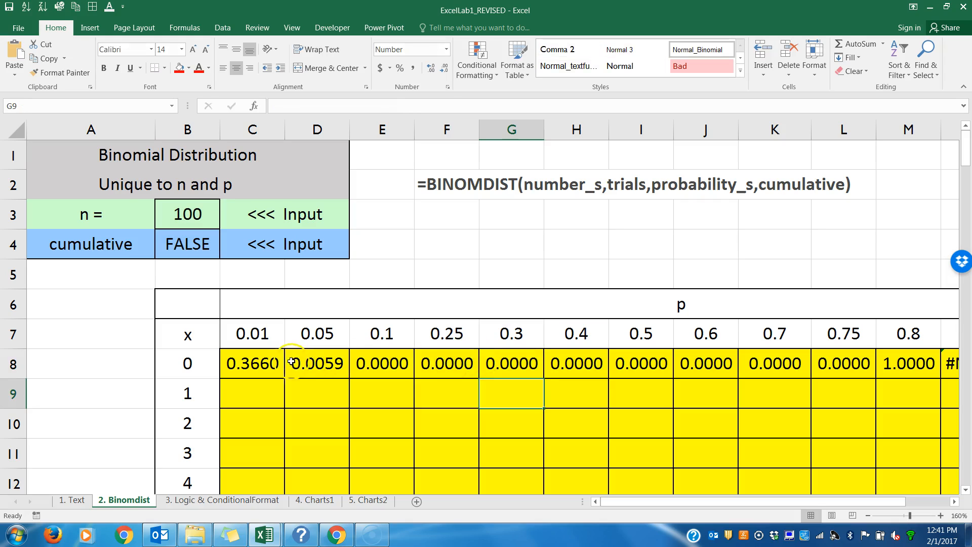
Step: Change the number_s reference in C8's BINOMDIST formula to the mixed reference $B8, locking only the column
double_click(274, 363)
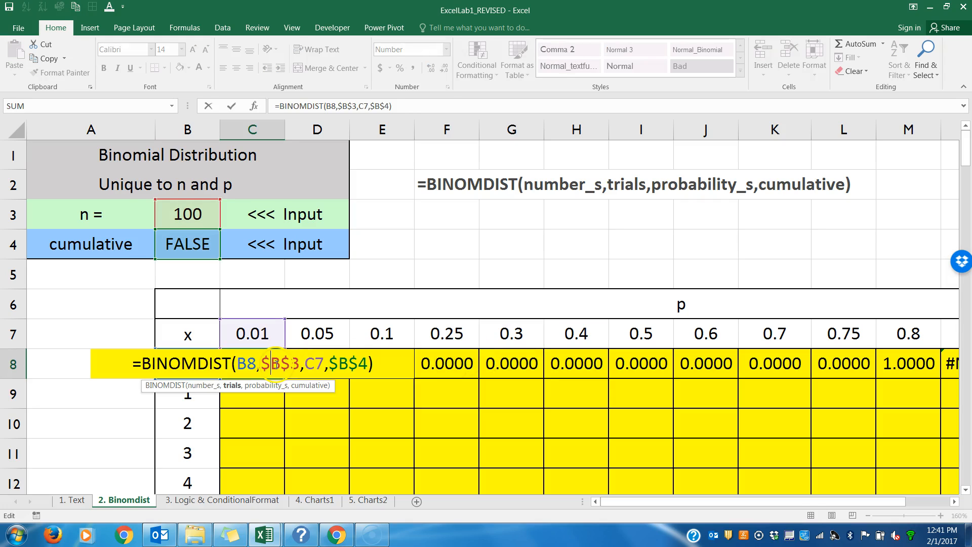
double_click(254, 363)
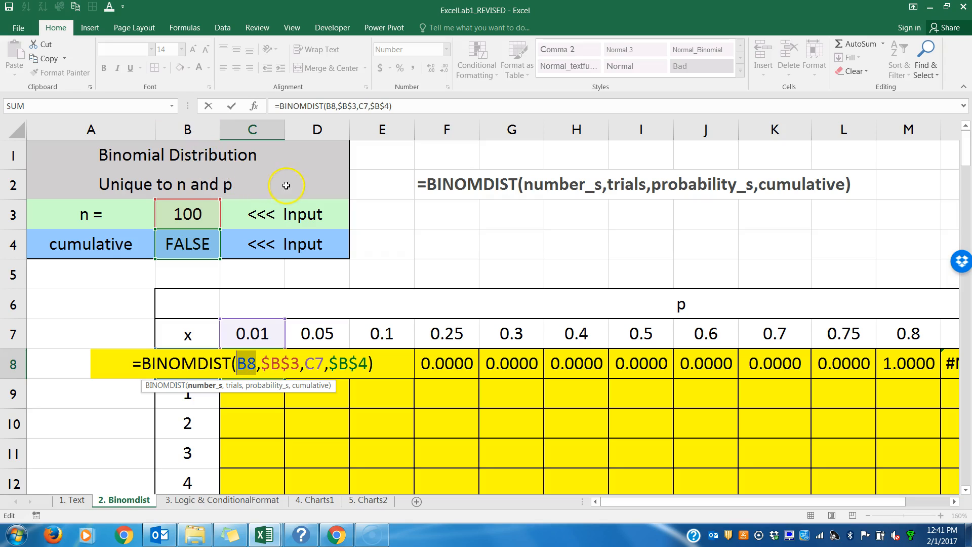
key(F4)
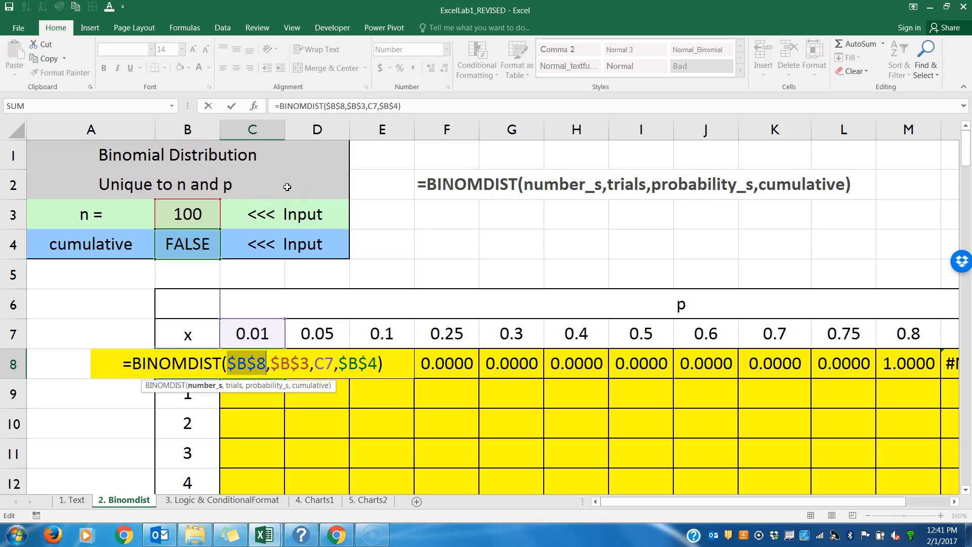
key(F4)
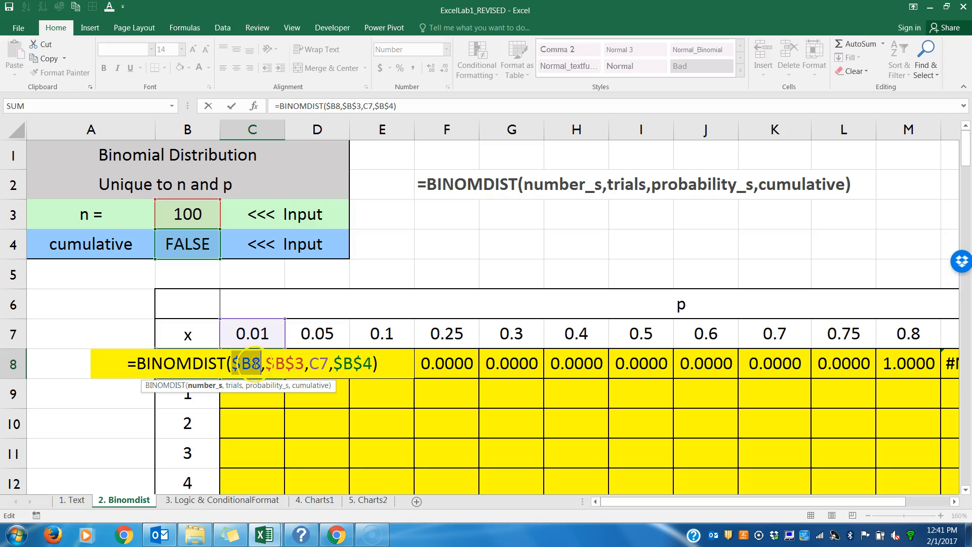
key(ctrl+Return)
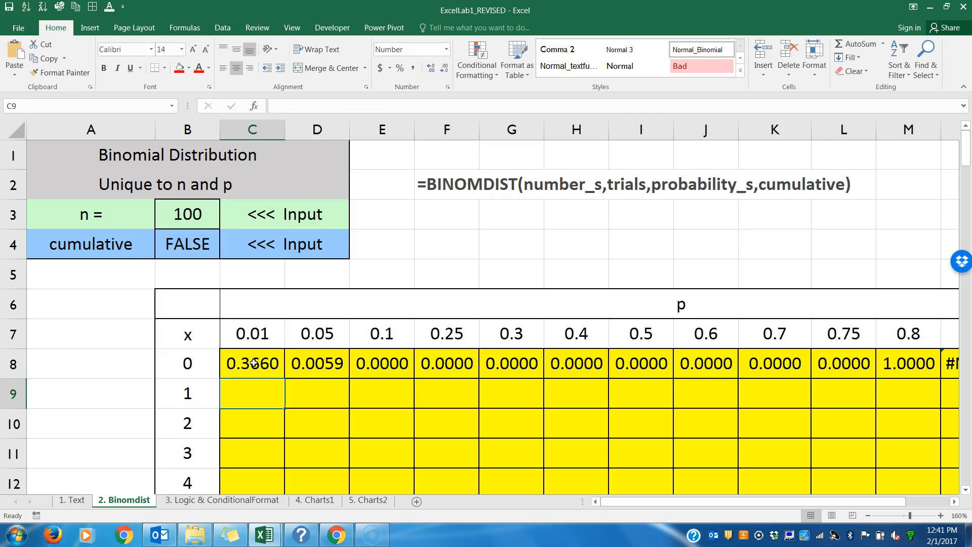
Step: Fill C8's updated formula across row 8 through P8 and check the references in the P8 and K8 copies
drag(285, 379, 853, 363)
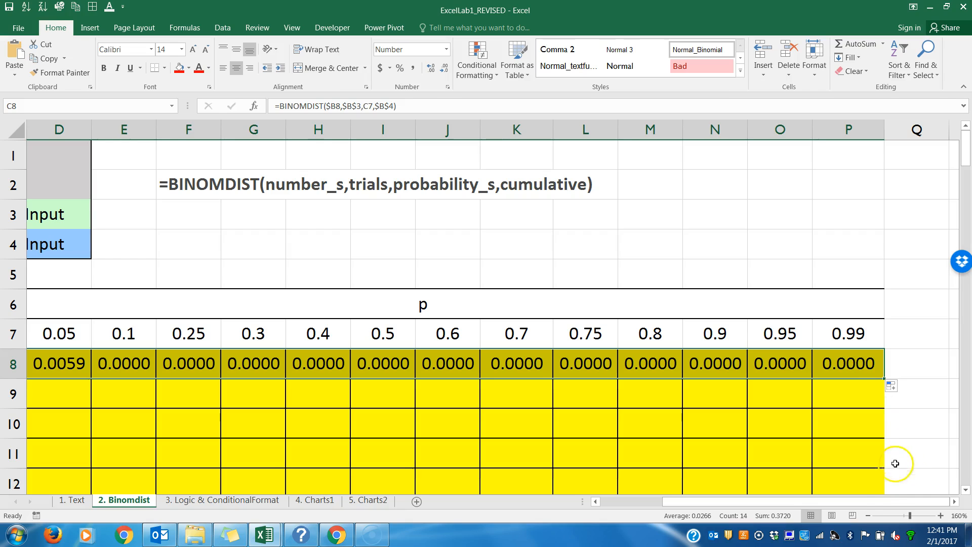
click(868, 515)
click(868, 515)
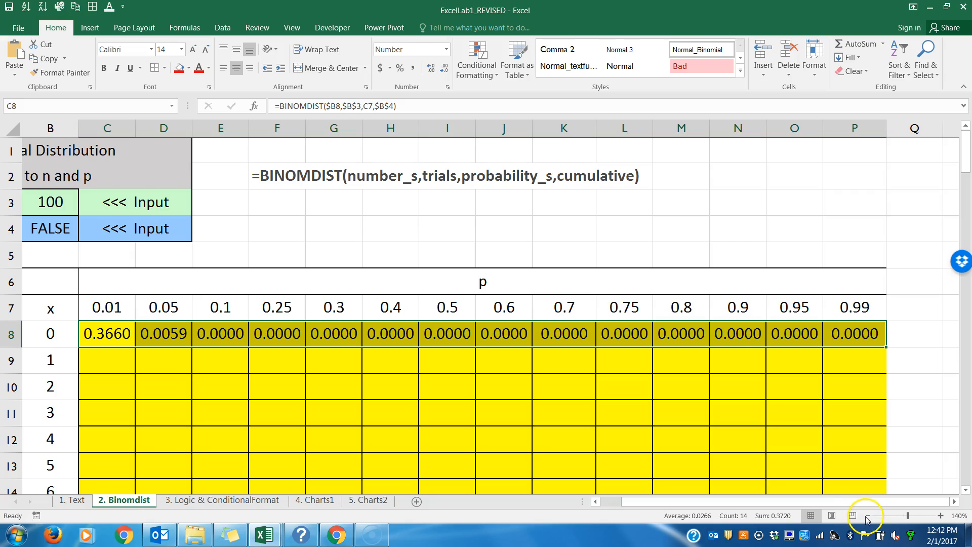
click(868, 515)
double_click(885, 319)
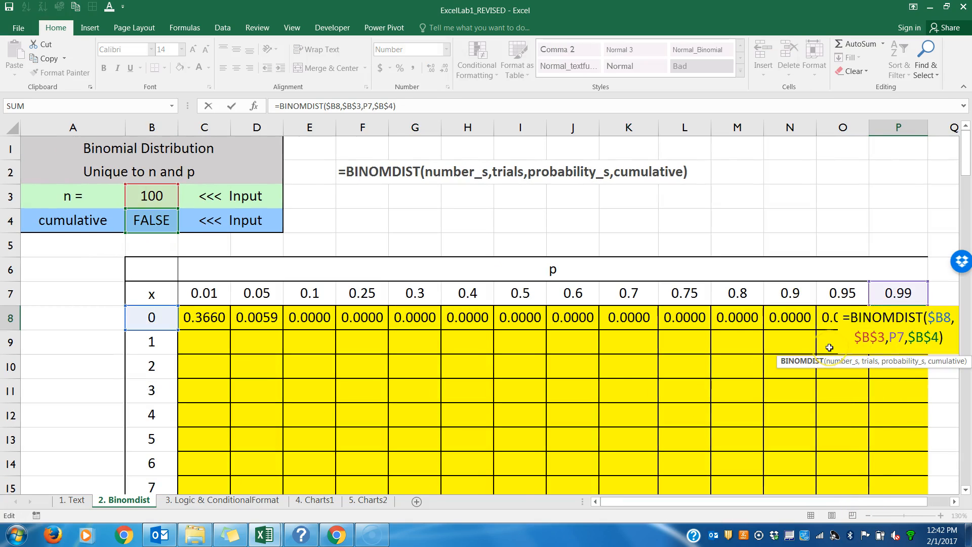
key(Escape)
double_click(640, 316)
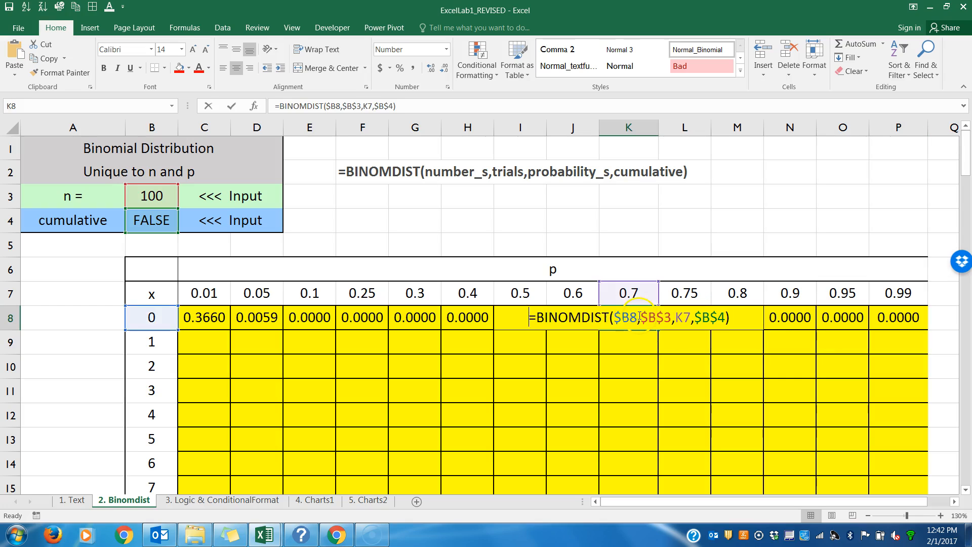
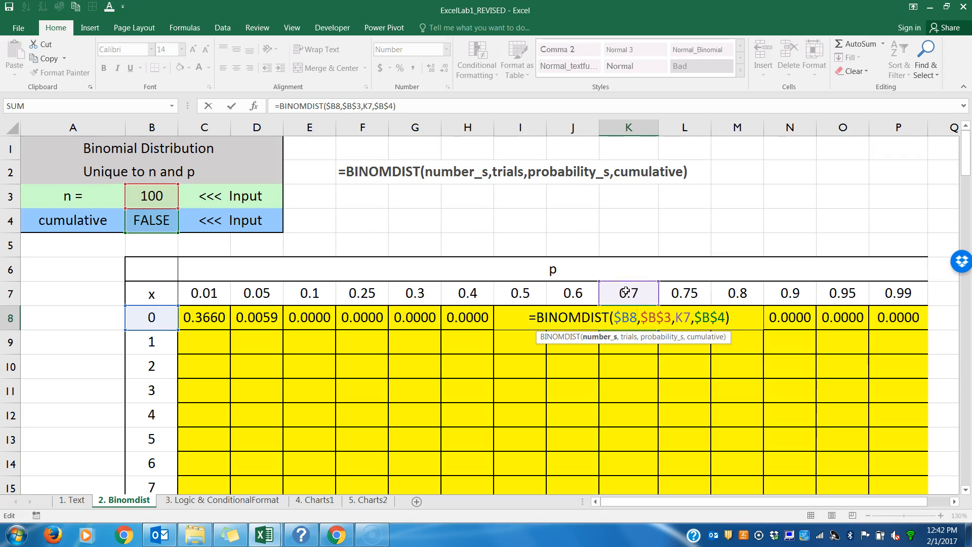
Step: Check the cumulative reference in K8's formula, and copy the formulas in C8:P8 down through the table
click(708, 317)
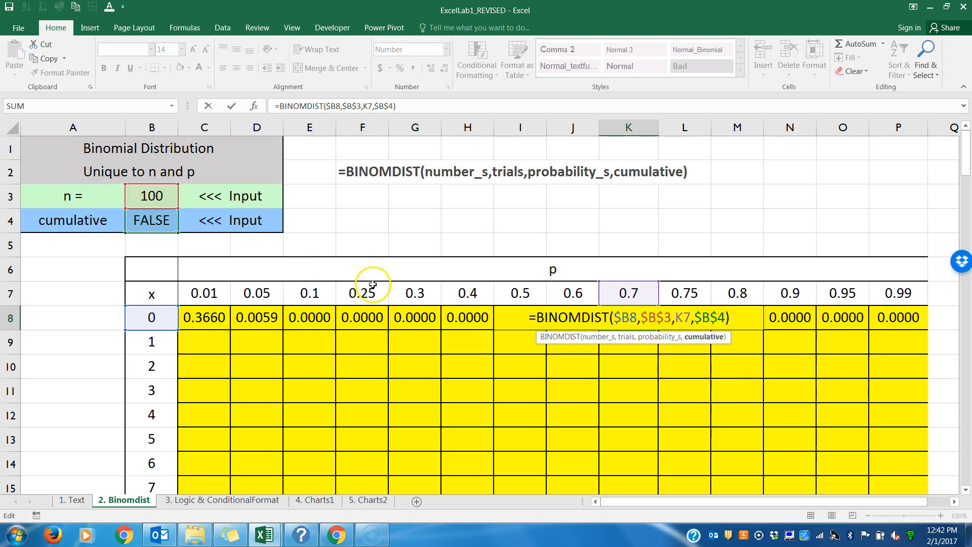
key(Return)
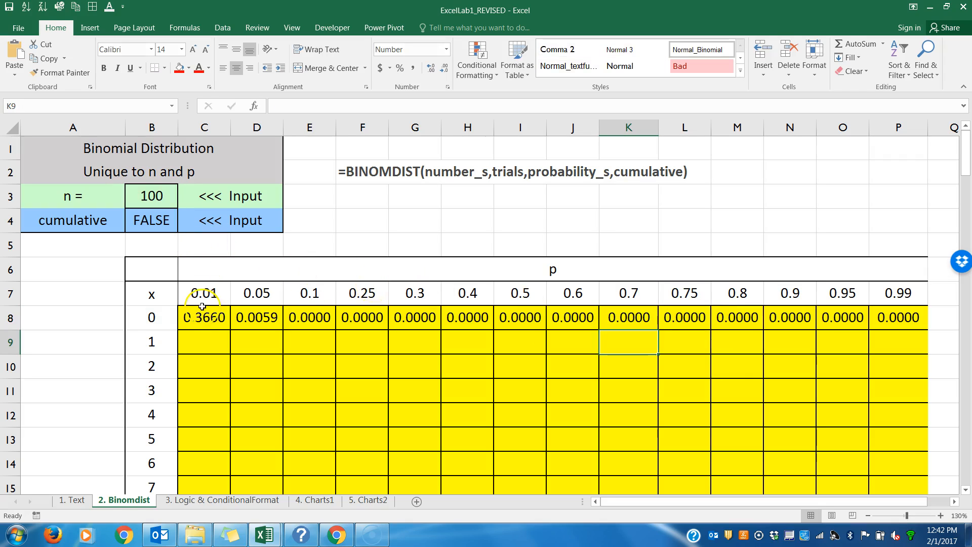
drag(204, 319, 304, 318)
mouse_move(243, 320)
mouse_down()
mouse_move(232, 319)
mouse_move(232, 329)
mouse_move(466, 335)
mouse_move(926, 319)
mouse_up()
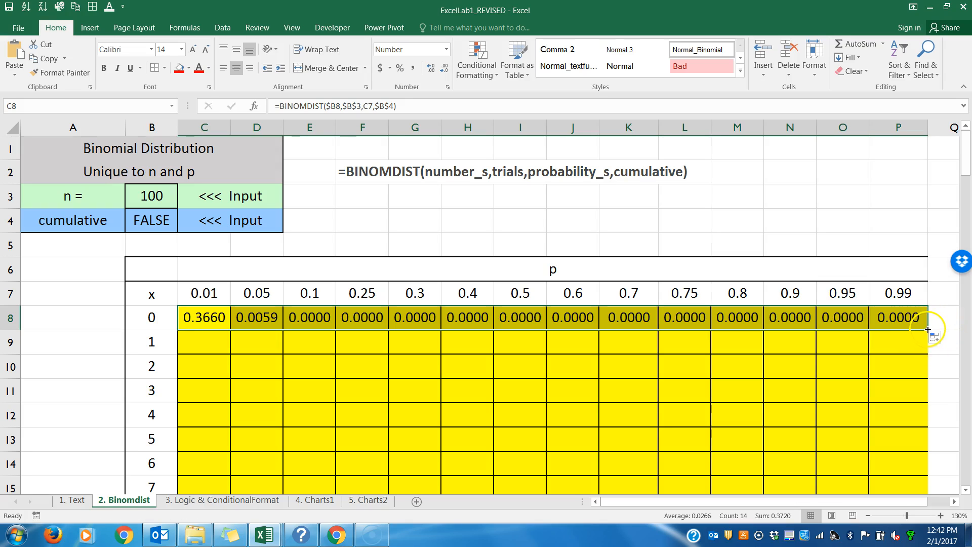
double_click(928, 329)
mouse_move(968, 170)
mouse_down()
mouse_move(968, 486)
mouse_move(965, 152)
mouse_move(964, 167)
mouse_up()
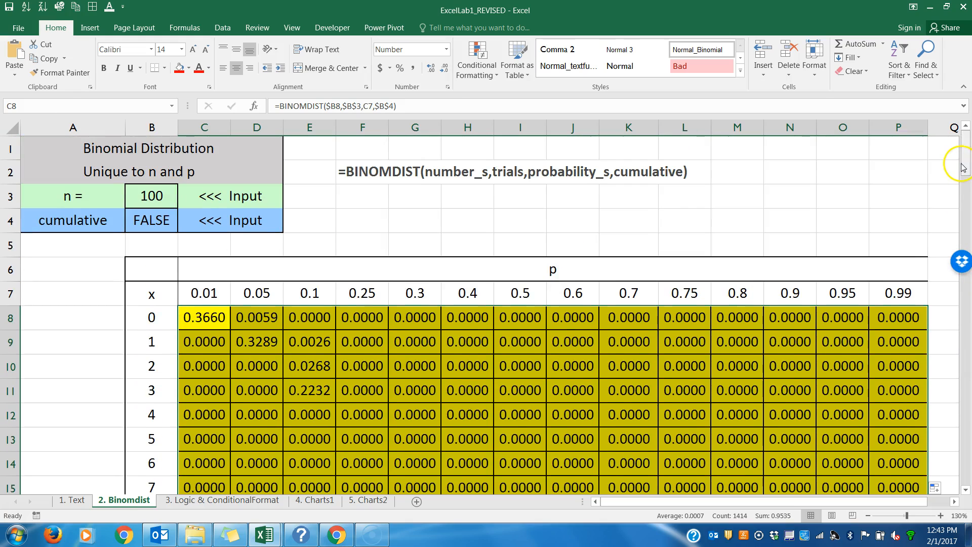
Step: Inspect the probability_s reference in D9's copied BINOMDIST formula
double_click(273, 341)
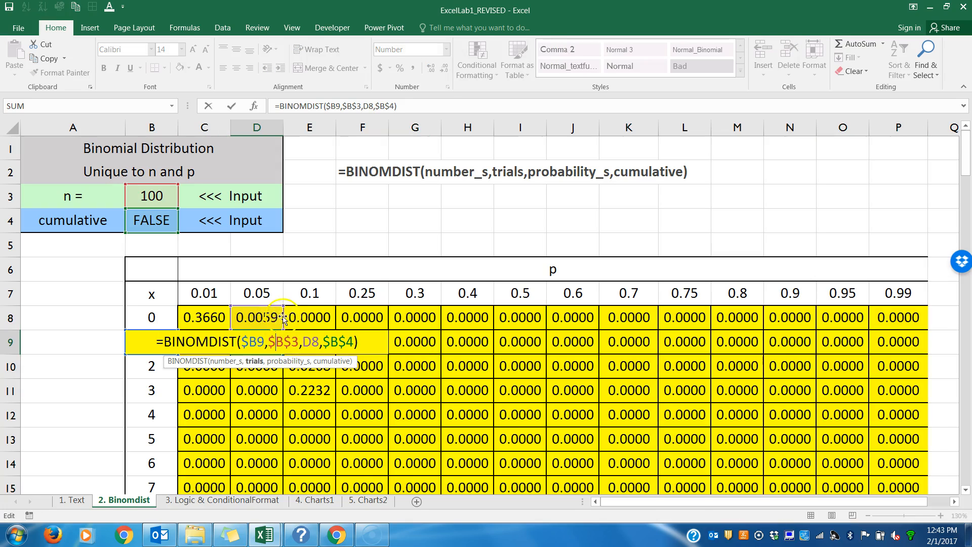
click(311, 342)
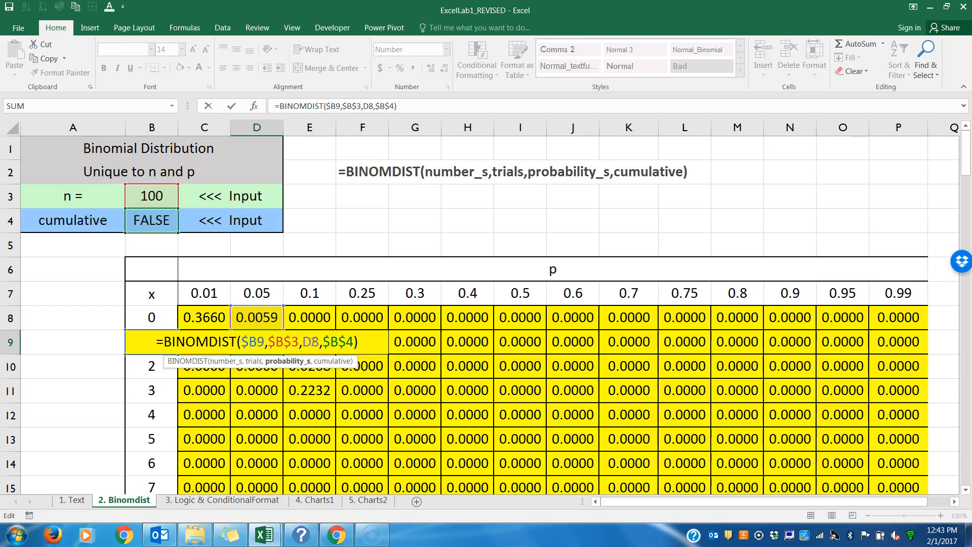
drag(320, 342, 303, 341)
key(Return)
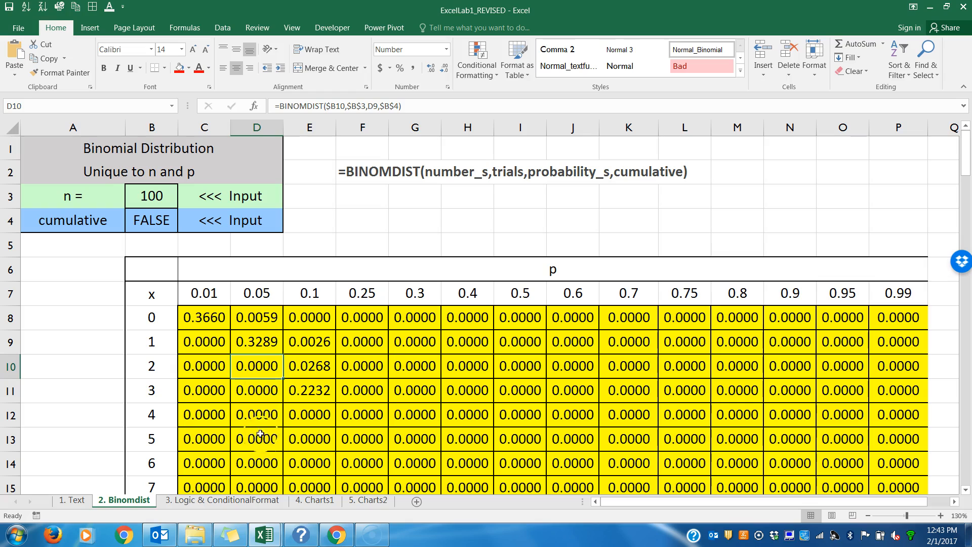
Step: Examine the number_s, trials and probability_s references in H13's copied formula against the cells they point to
double_click(455, 438)
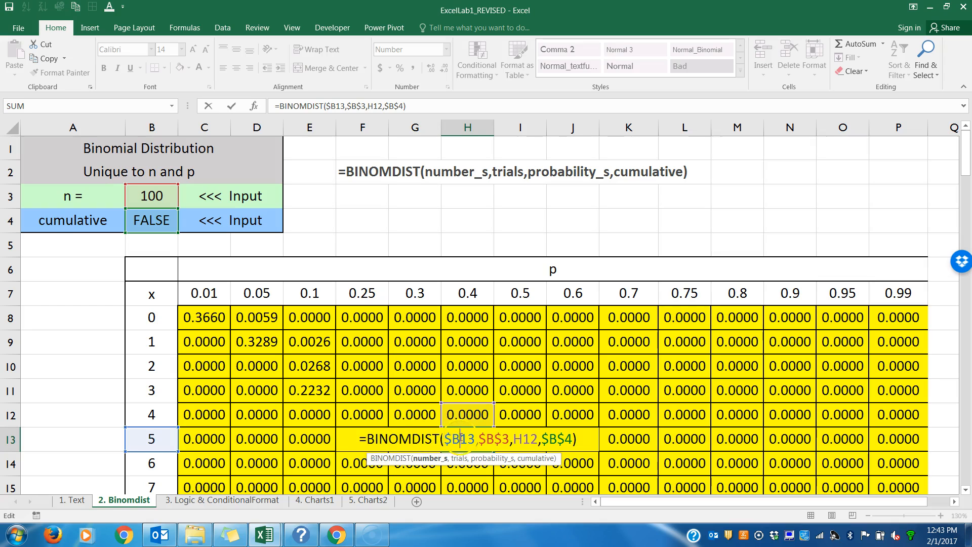
drag(475, 438, 446, 439)
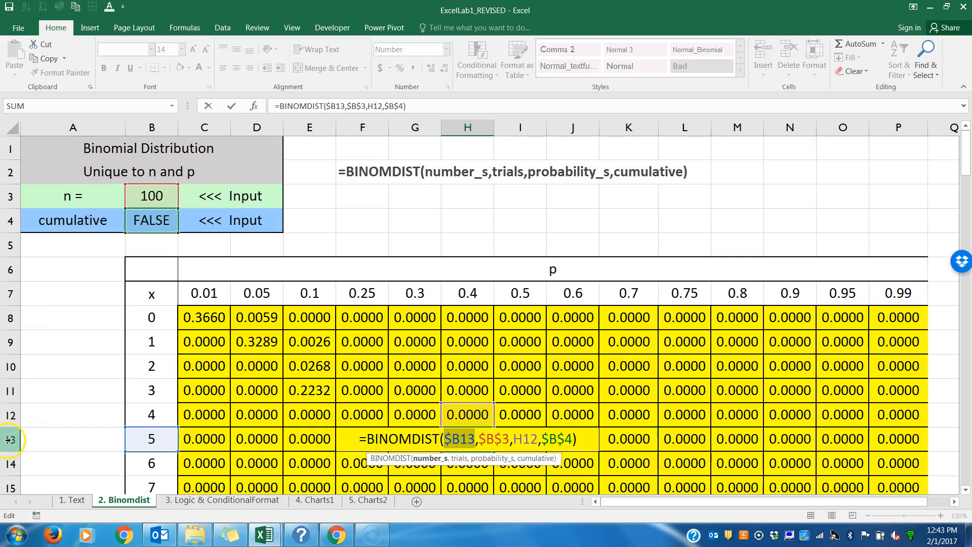
click(509, 439)
drag(484, 439, 478, 440)
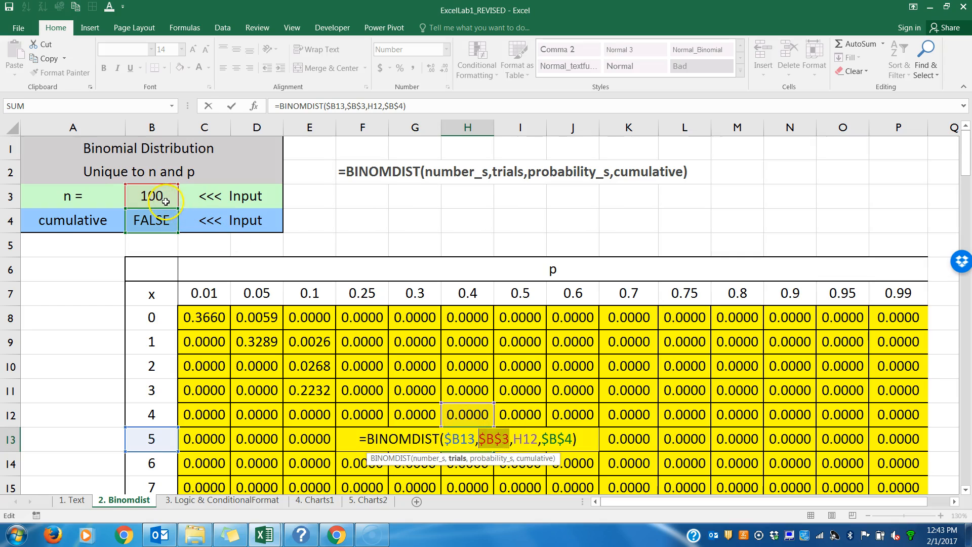
drag(539, 440, 515, 438)
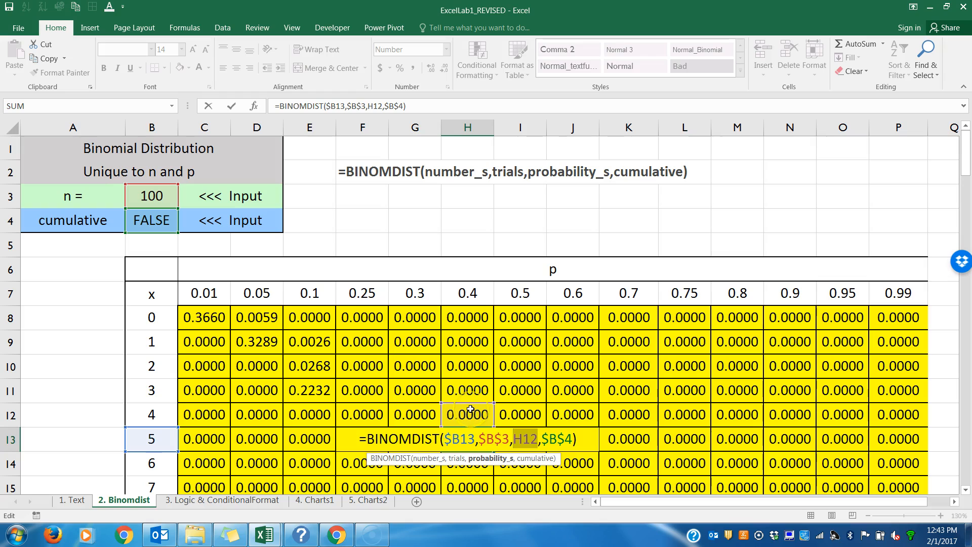
key(Return)
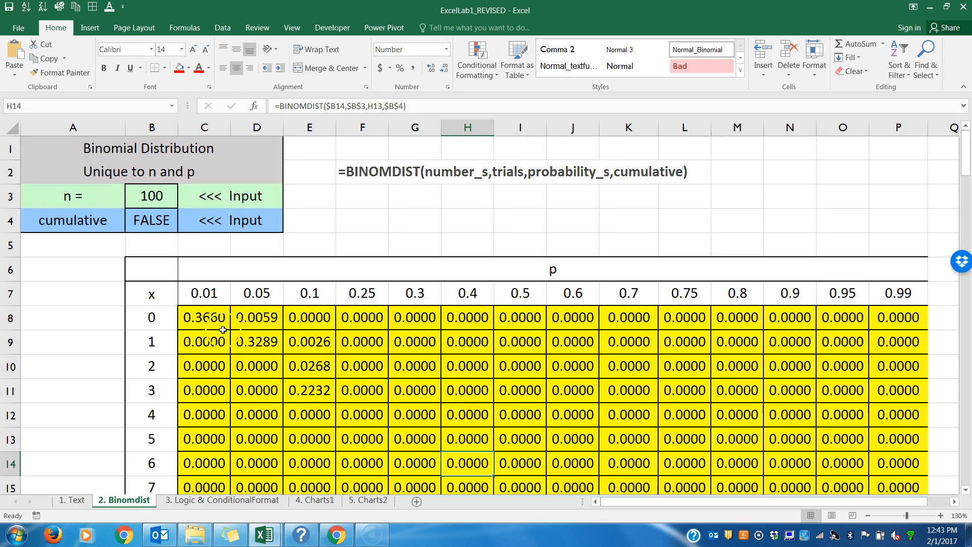
Step: Change the probability_s reference in C8's BINOMDIST formula to the mixed reference C$7, locking only the row
click(212, 317)
double_click(212, 317)
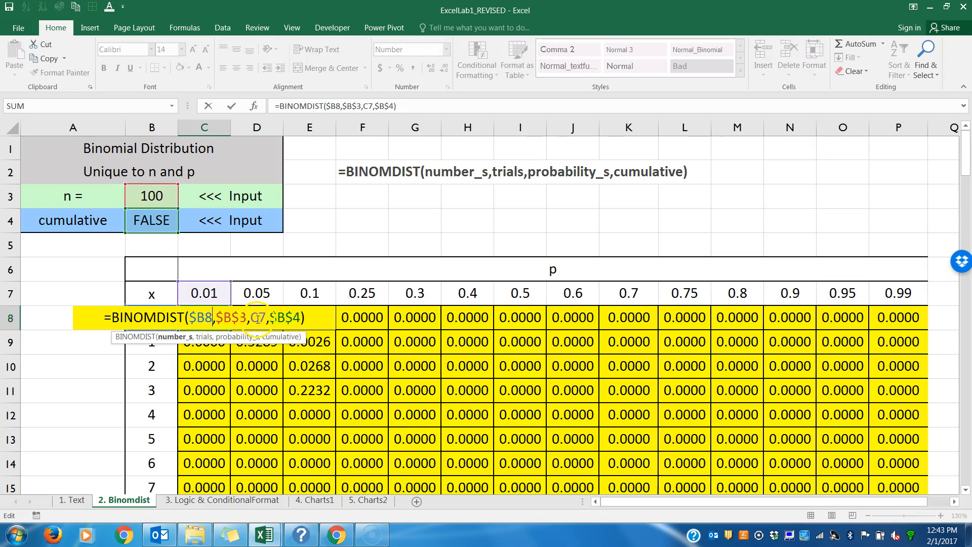
click(258, 318)
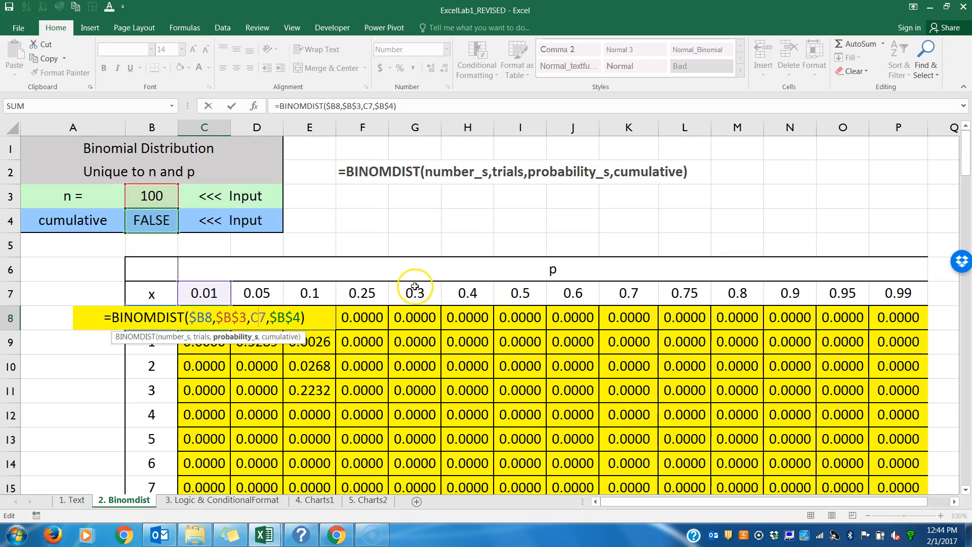
click(8, 293)
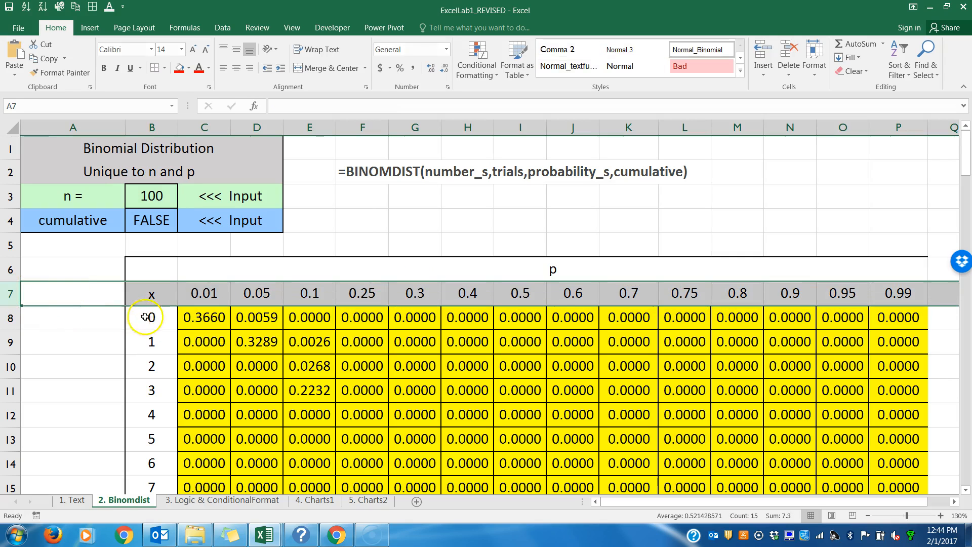
double_click(209, 318)
click(261, 317)
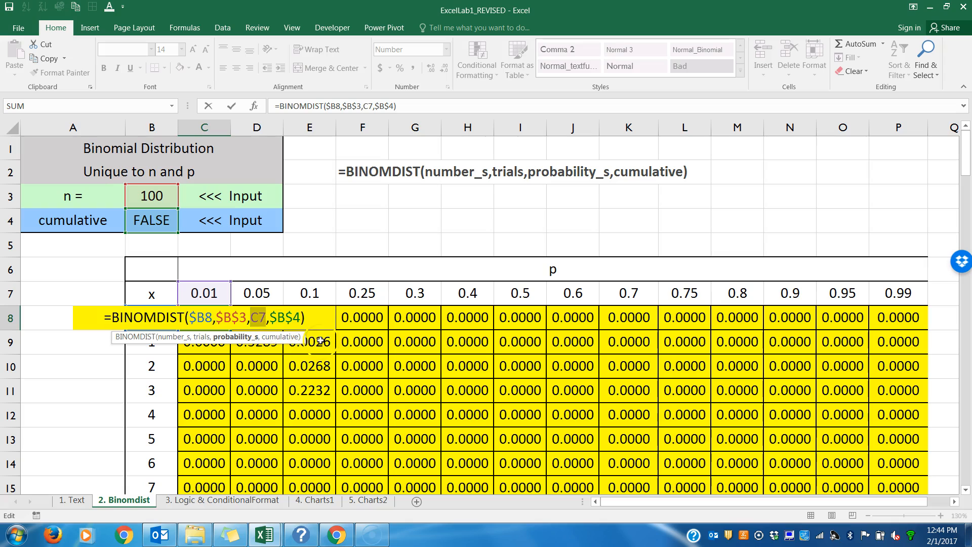
key(F4)
key(F4)
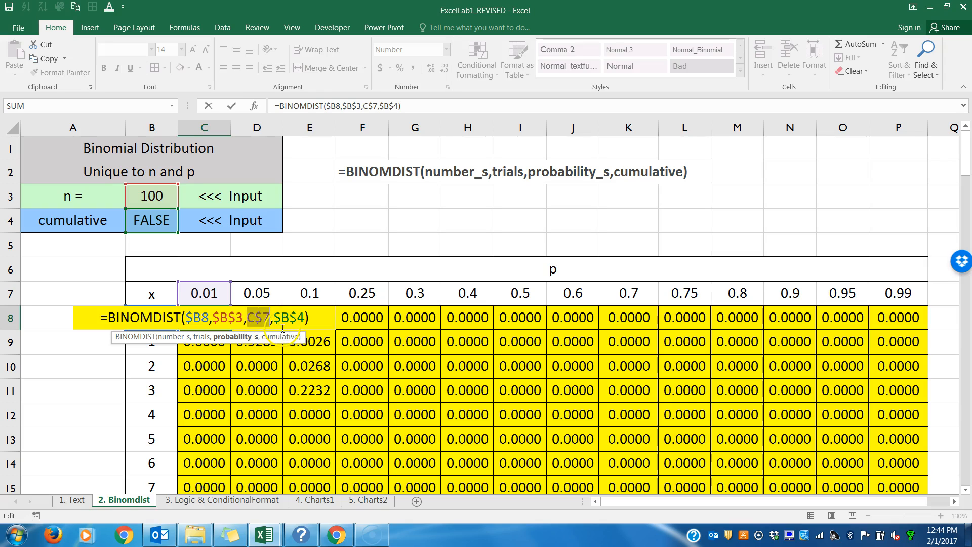
key(Return)
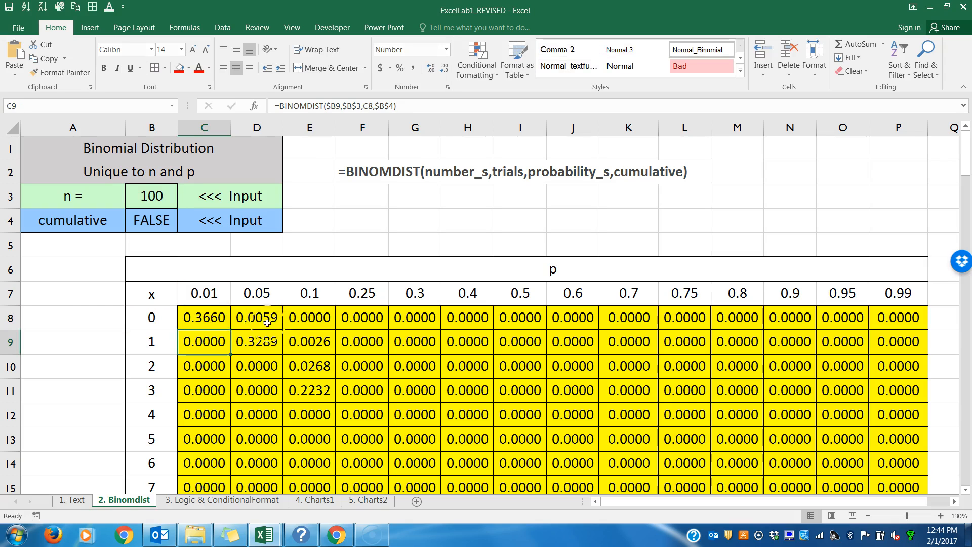
Step: Fill C8's updated formula across row 8 through P8 and down the whole table to row 108
click(225, 323)
drag(230, 329, 905, 336)
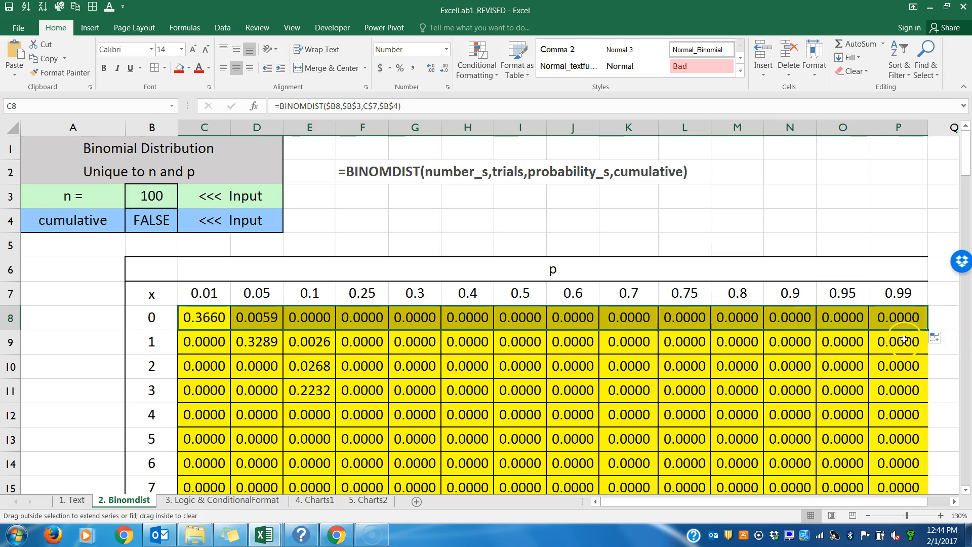
double_click(927, 330)
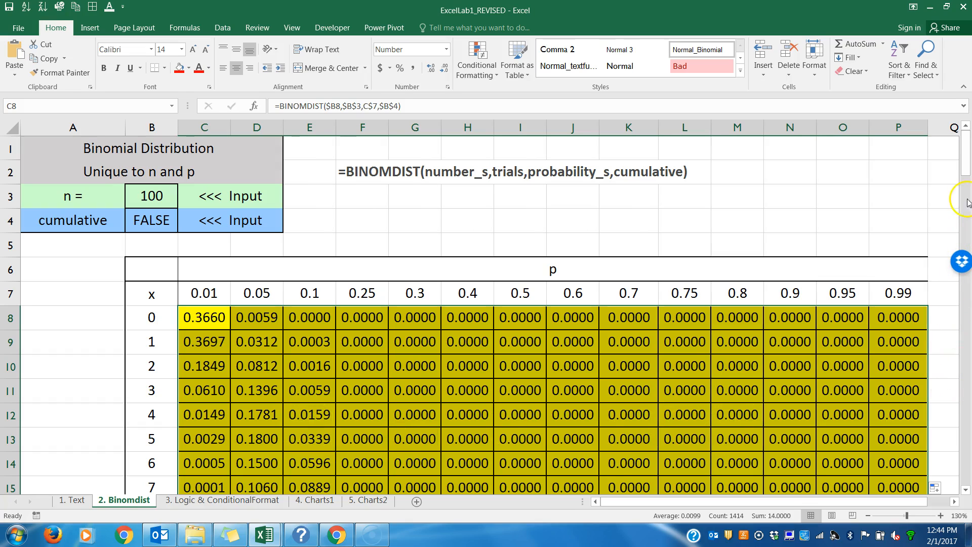
Step: Check the references of the copied formula in P108, the table's last cell
drag(965, 169, 966, 477)
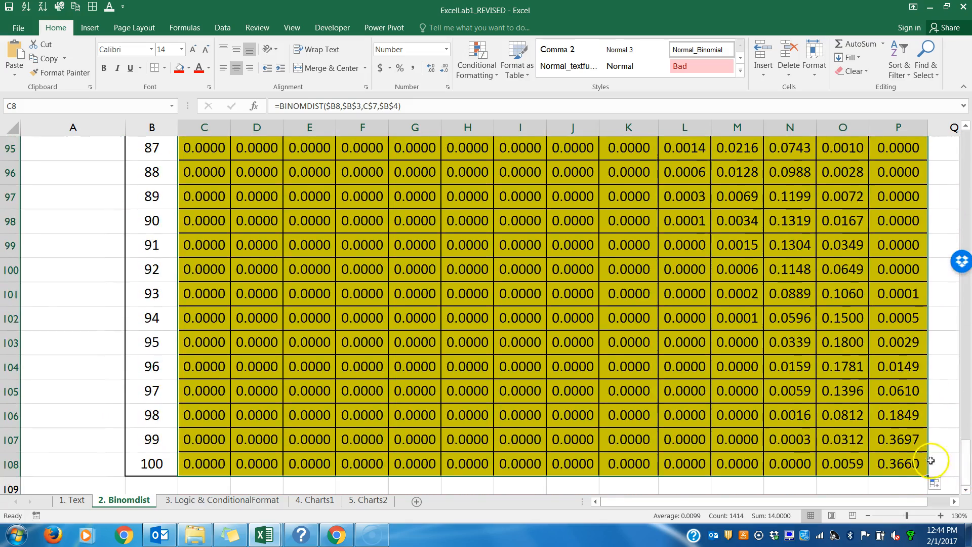
click(899, 464)
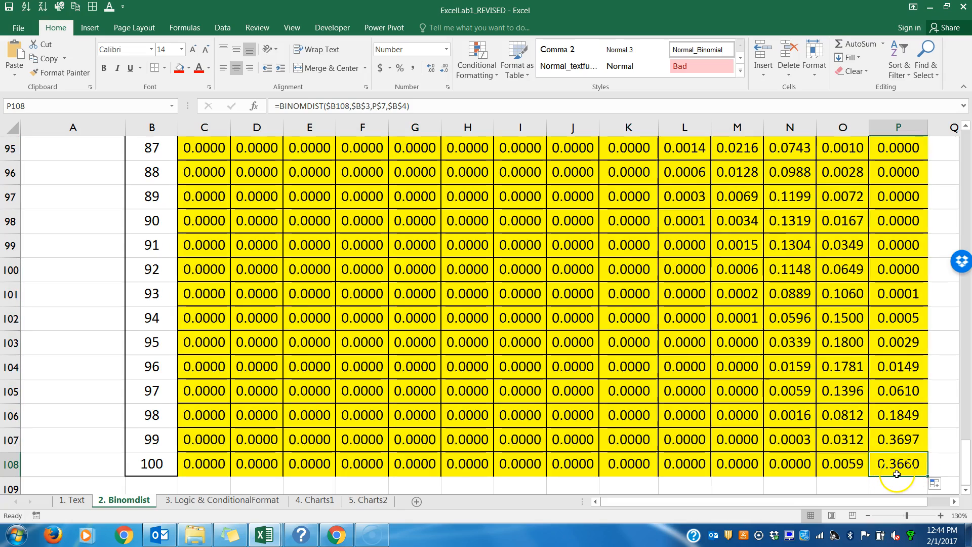
drag(965, 473, 956, 161)
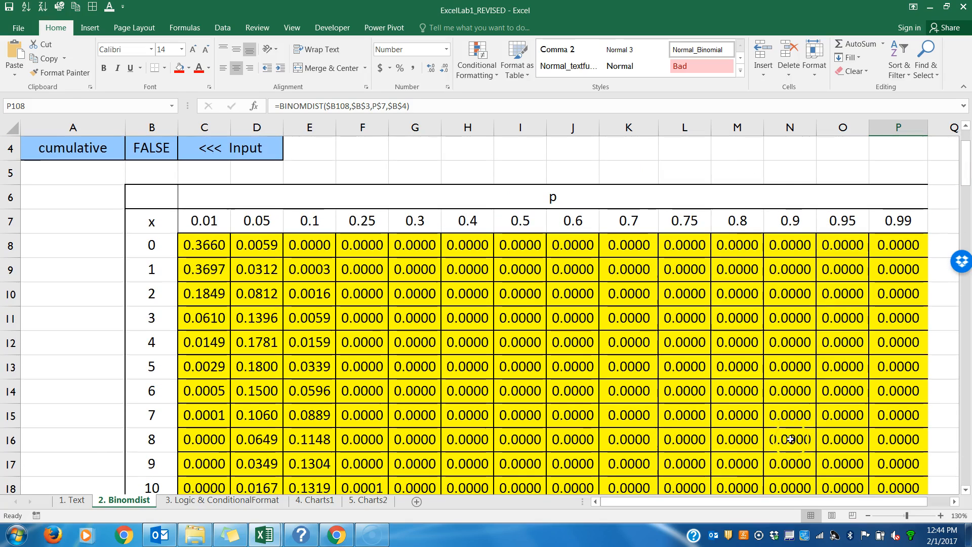
Step: Examine the number_s, trials and cumulative references in H15's formula with the sheet at 110% zoom
click(869, 516)
click(868, 516)
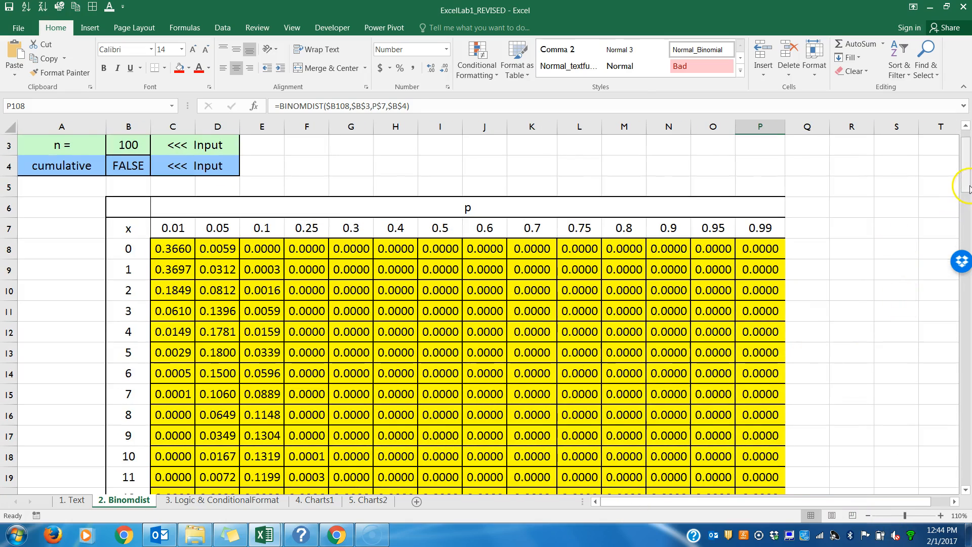
drag(967, 185, 969, 178)
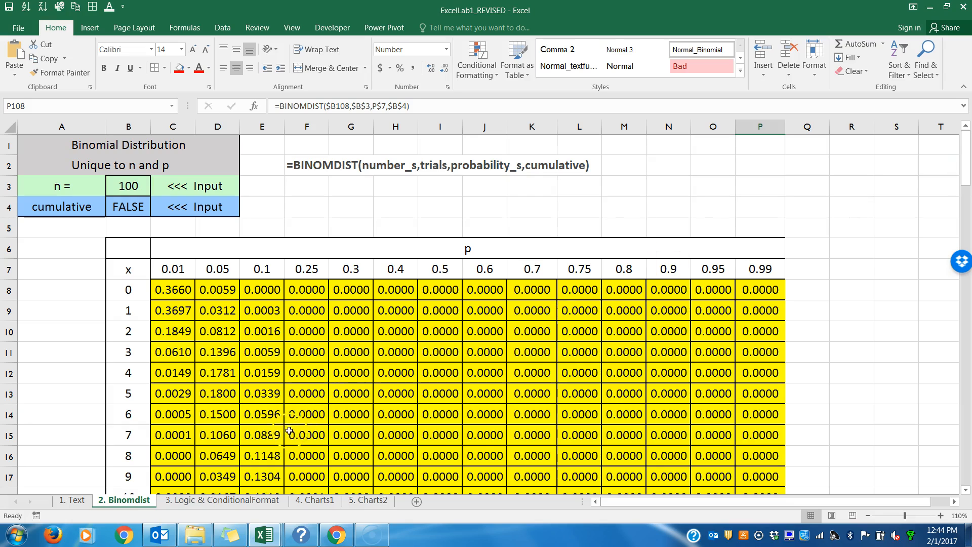
click(392, 435)
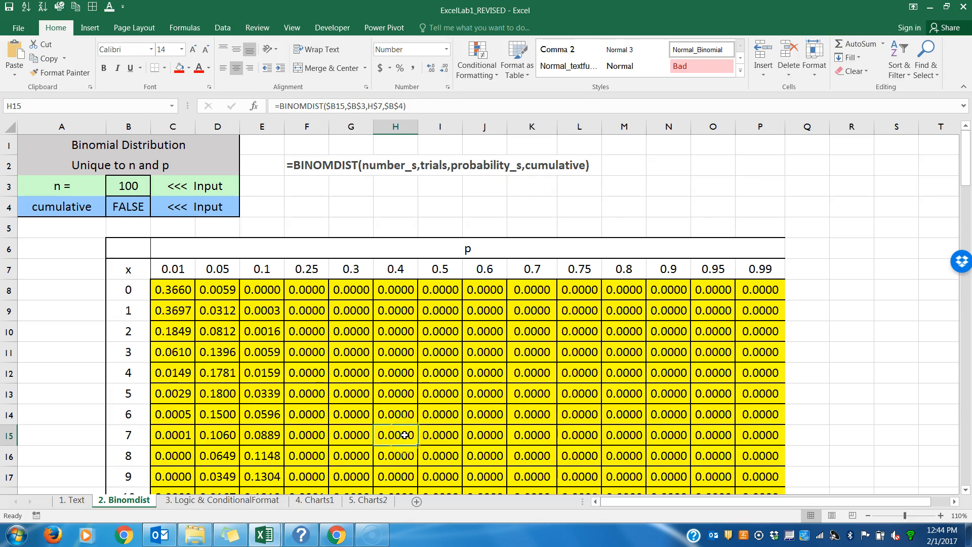
double_click(405, 435)
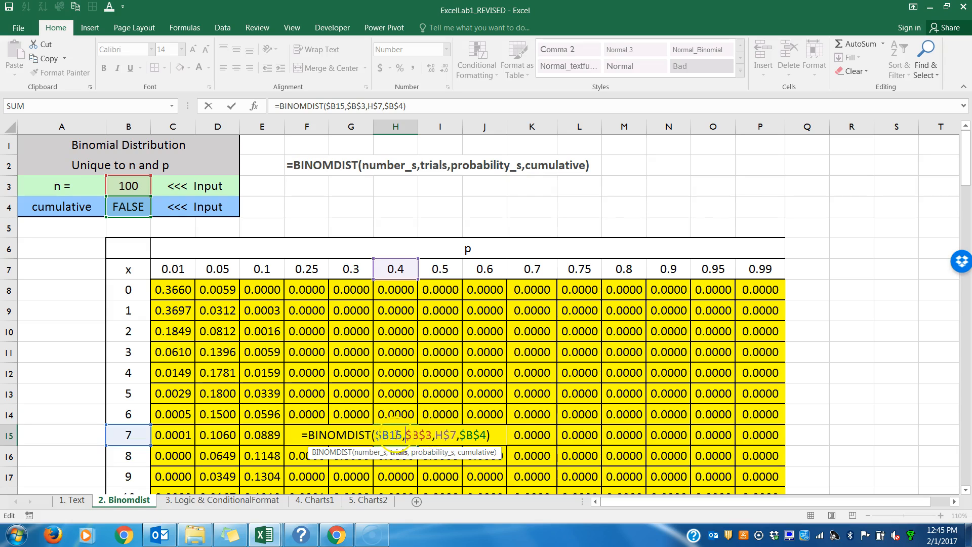
drag(384, 436, 377, 437)
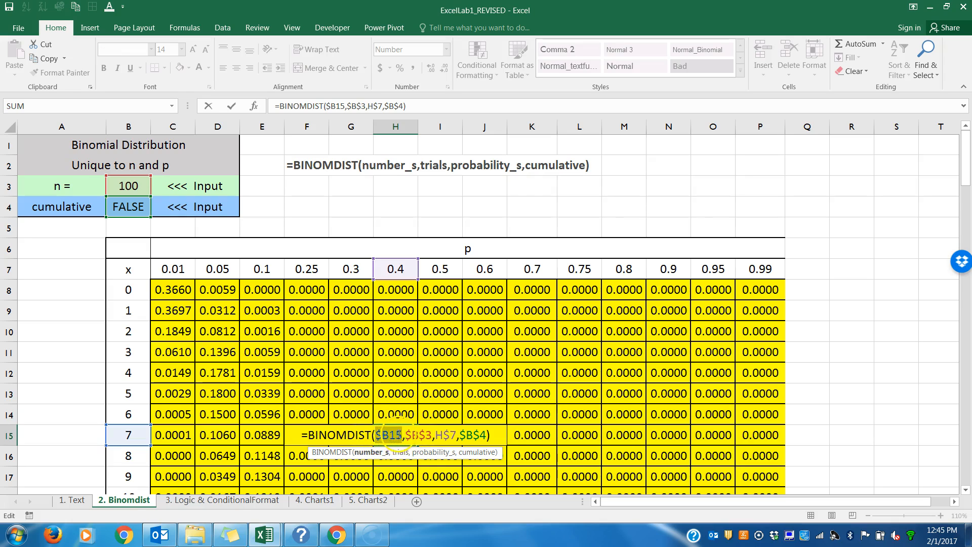
drag(431, 436, 405, 436)
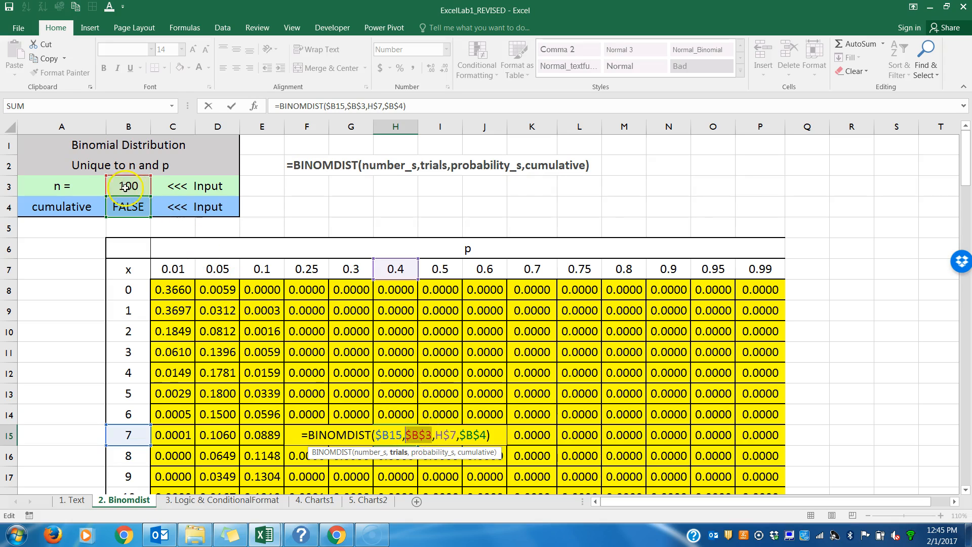
mouse_move(456, 436)
mouse_down()
mouse_move(434, 437)
mouse_move(462, 436)
mouse_up()
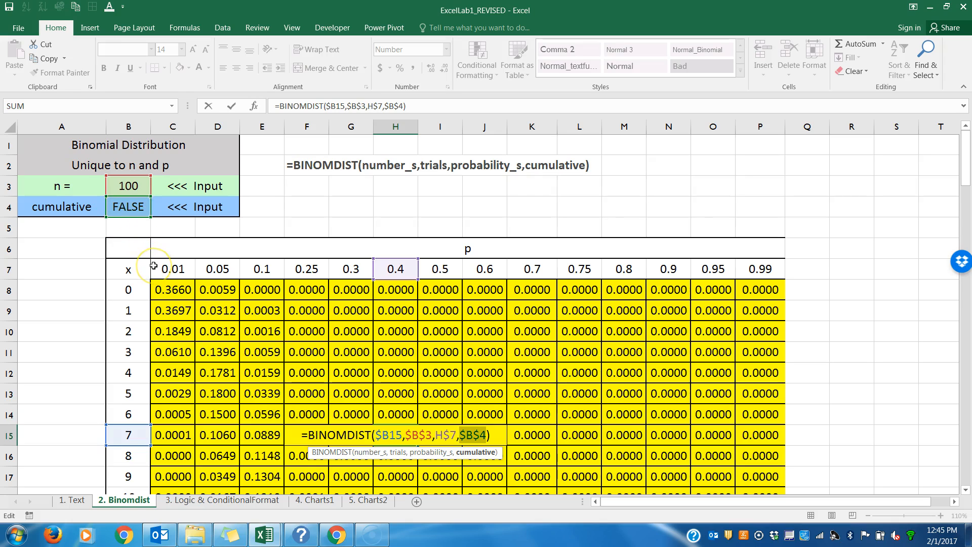
key(Return)
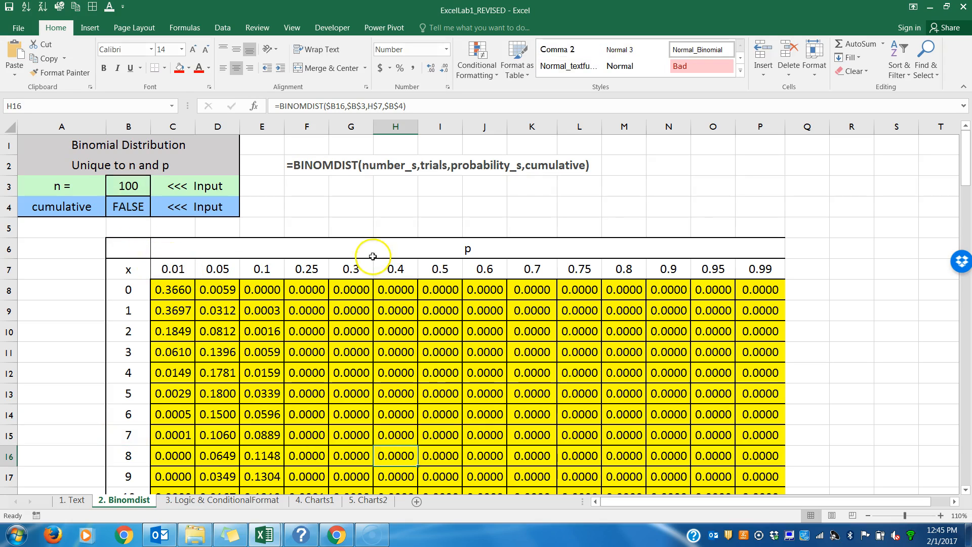
Step: Examine the number_s, trials, probability_s and cumulative references of the copied BINOMDIST formula in K12
double_click(524, 375)
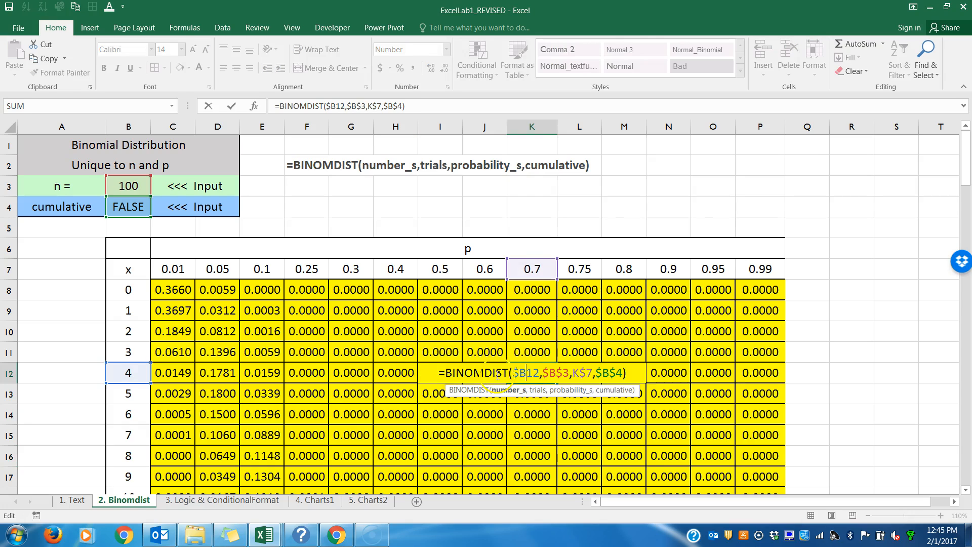
drag(540, 373, 515, 371)
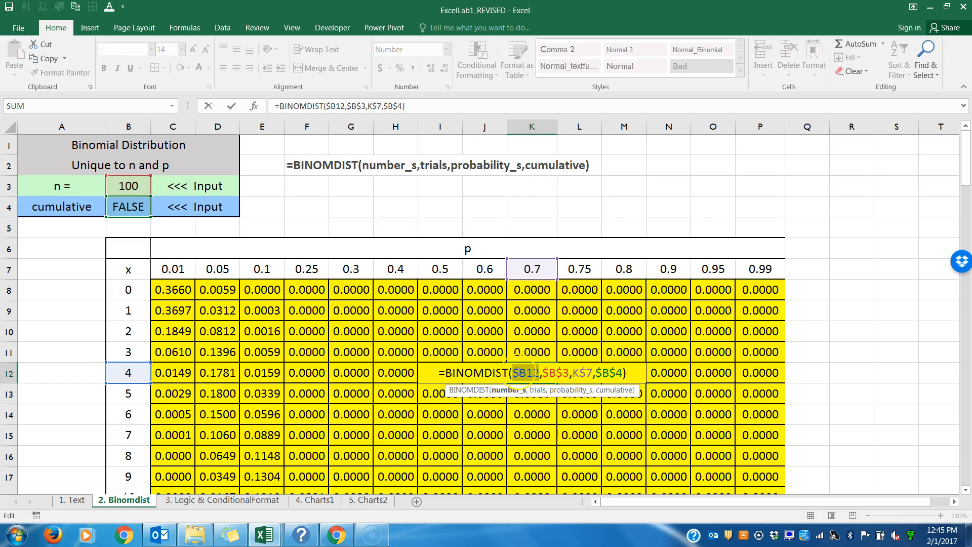
drag(568, 373, 550, 374)
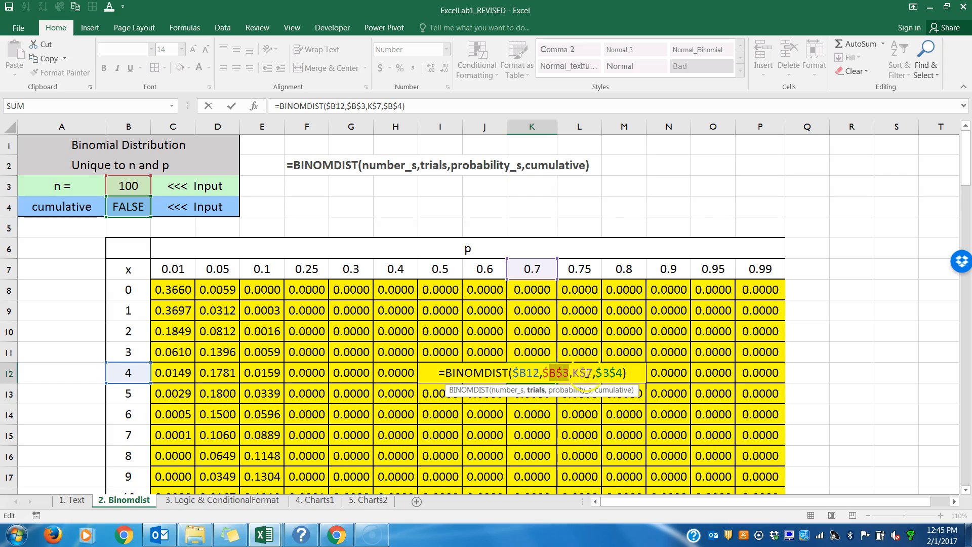
drag(587, 373, 573, 374)
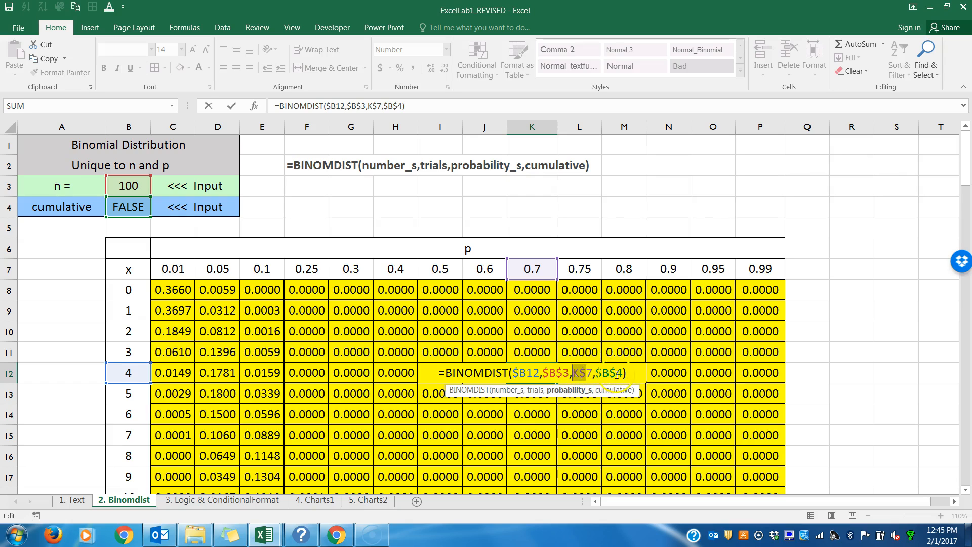
drag(623, 373, 599, 373)
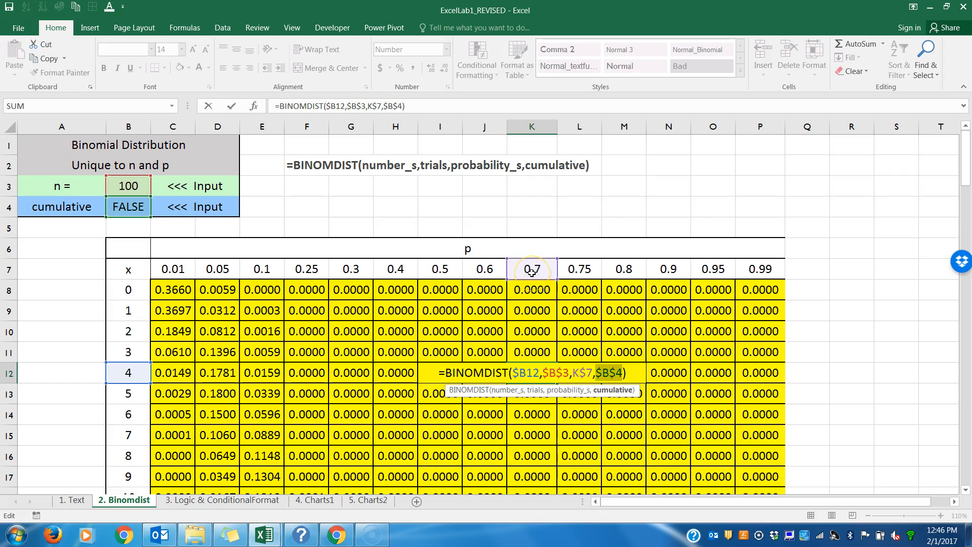
key(Return)
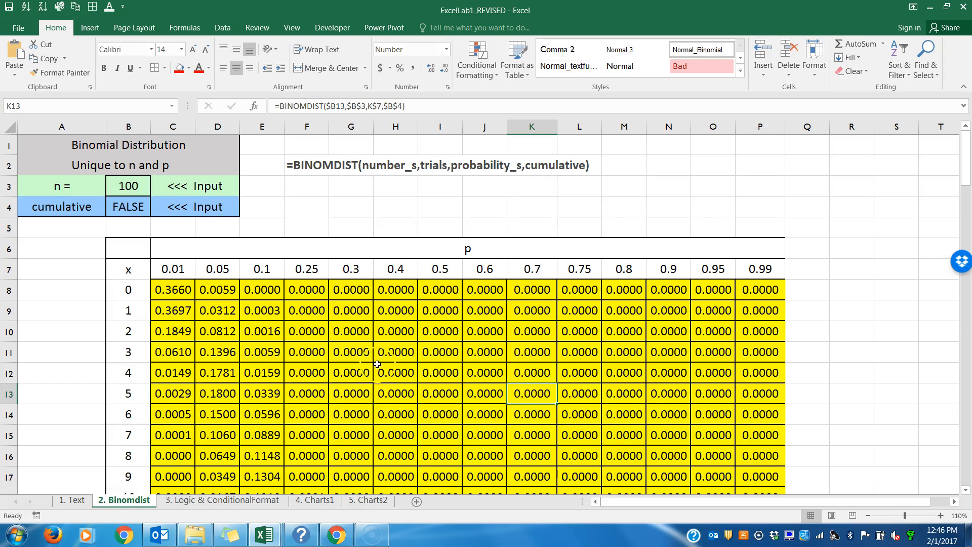
Step: Review C8's BINOMDIST formula, then refill it across row 8 through P8 and down to the table's last row
double_click(178, 289)
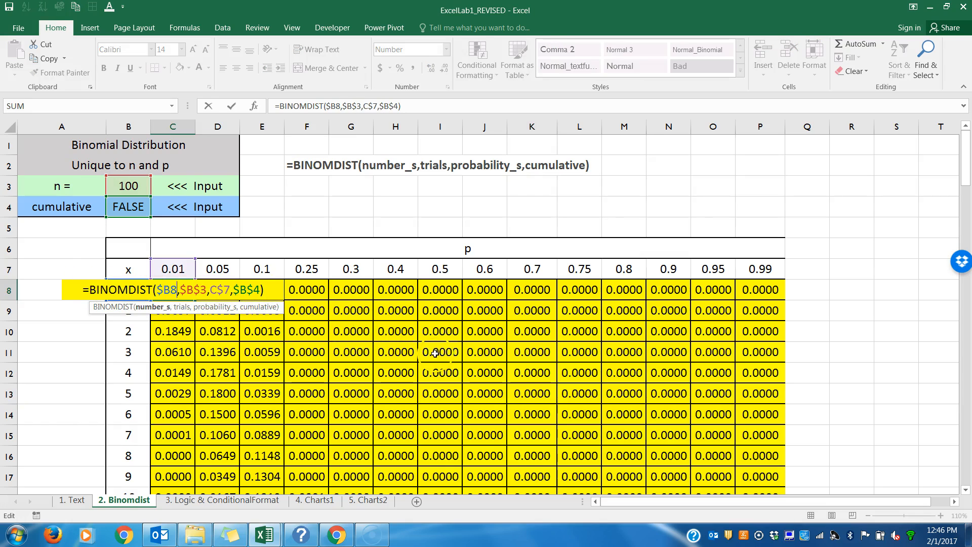
key(Return)
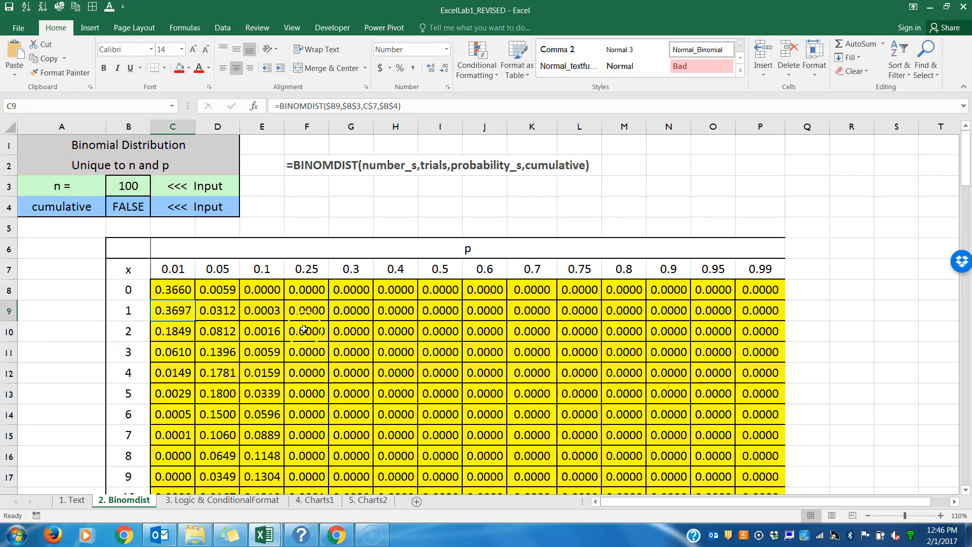
click(181, 292)
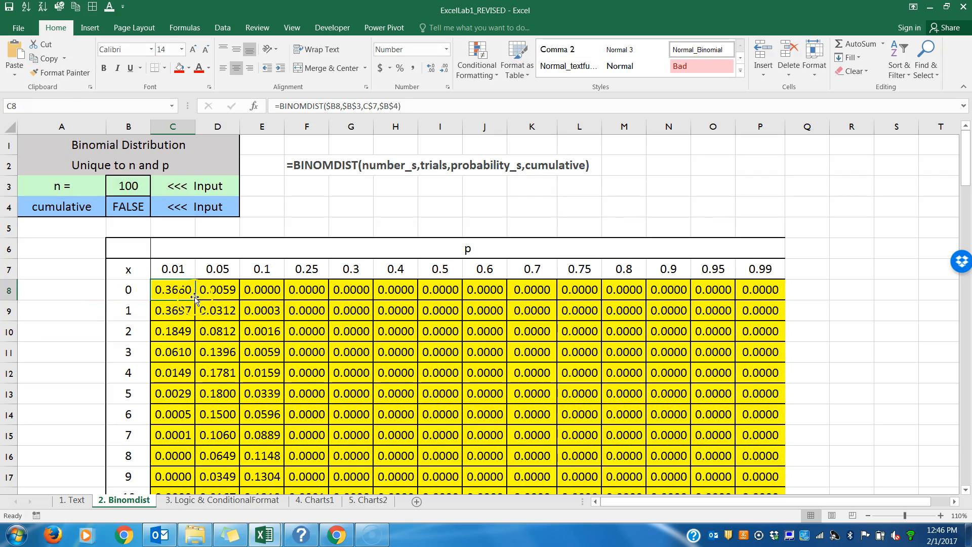
drag(195, 300, 793, 307)
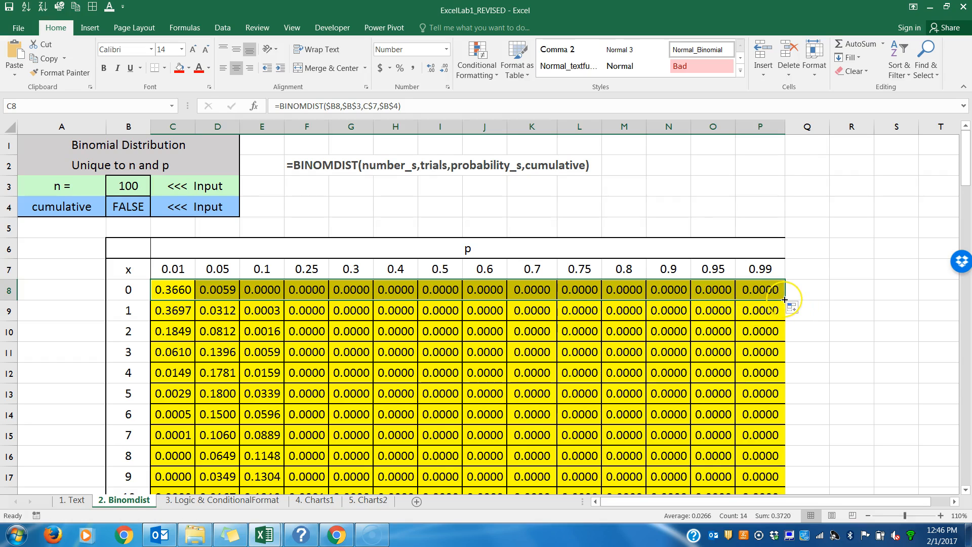
double_click(785, 299)
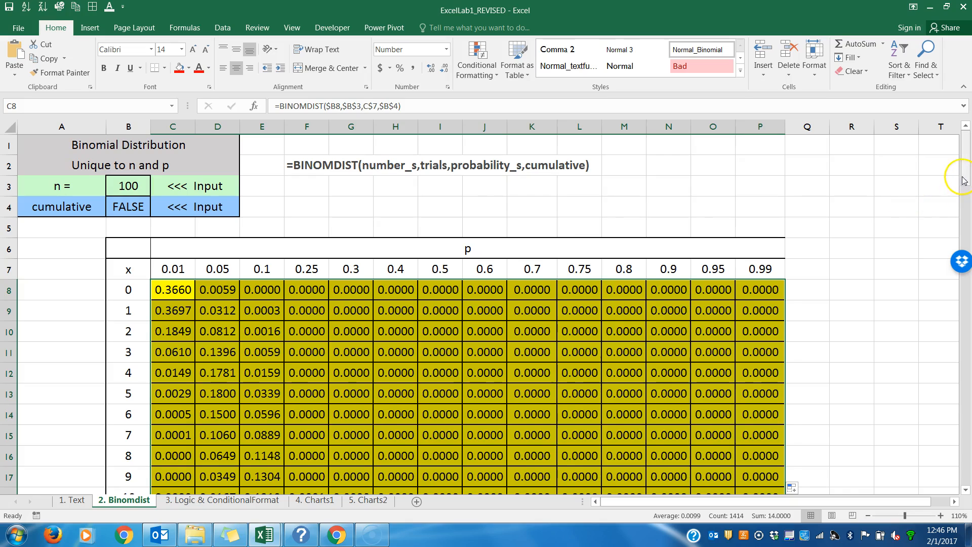
scroll(958, 312, down, 9)
scroll(958, 312, down, 20)
scroll(965, 227, up, 3)
scroll(965, 227, up, 20)
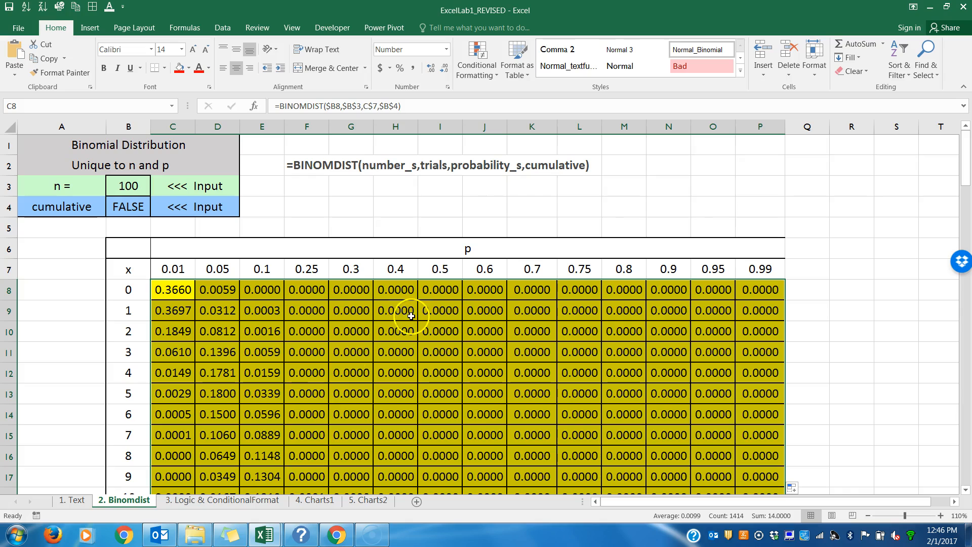
Step: On the 3. Logic & ConditionalFormat sheet, enter =C2=C3 in C9 to test whether Value 1 equals Value 2
click(258, 501)
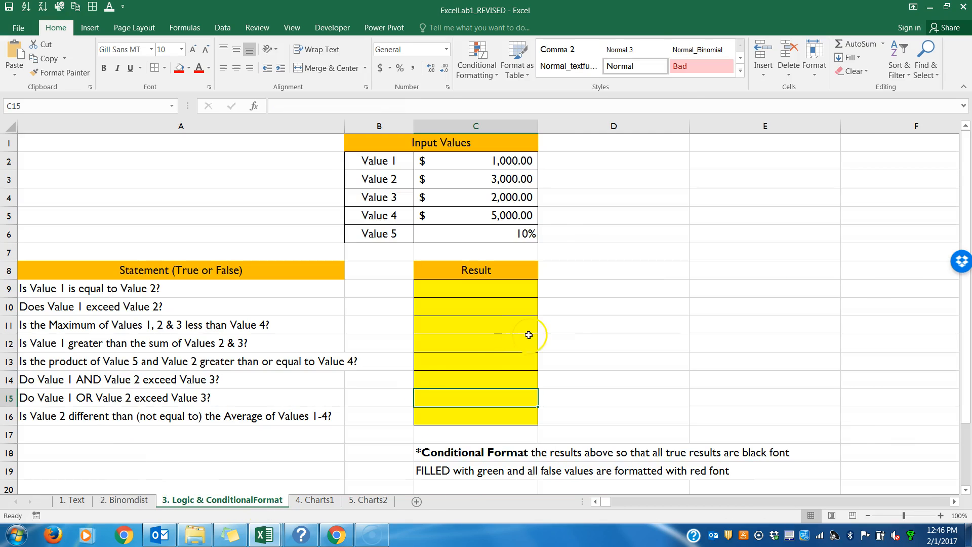
click(501, 289)
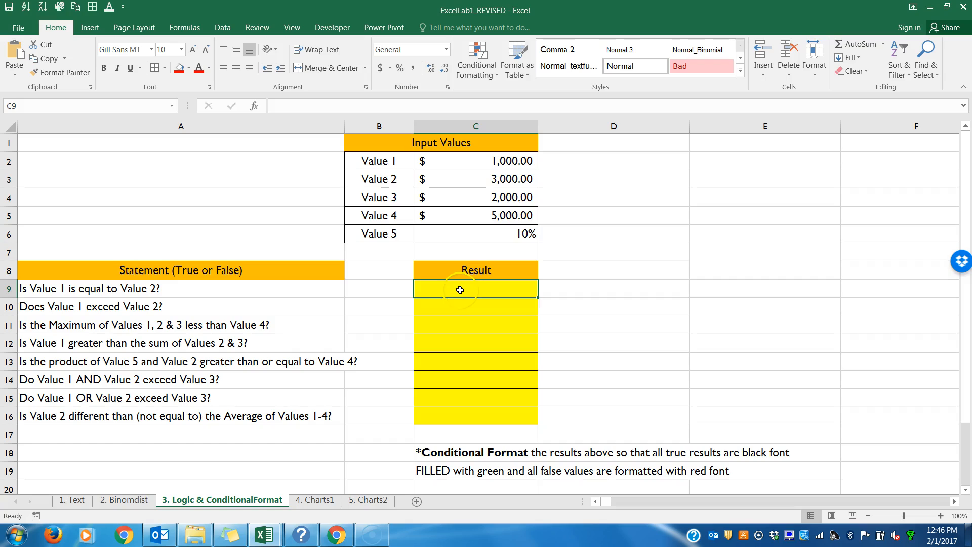
text(=)
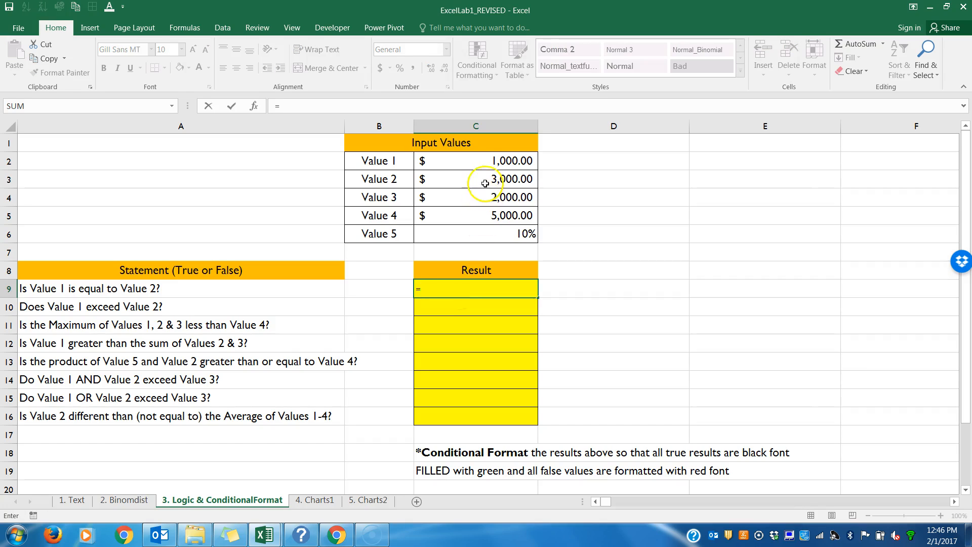
click(476, 161)
text(=)
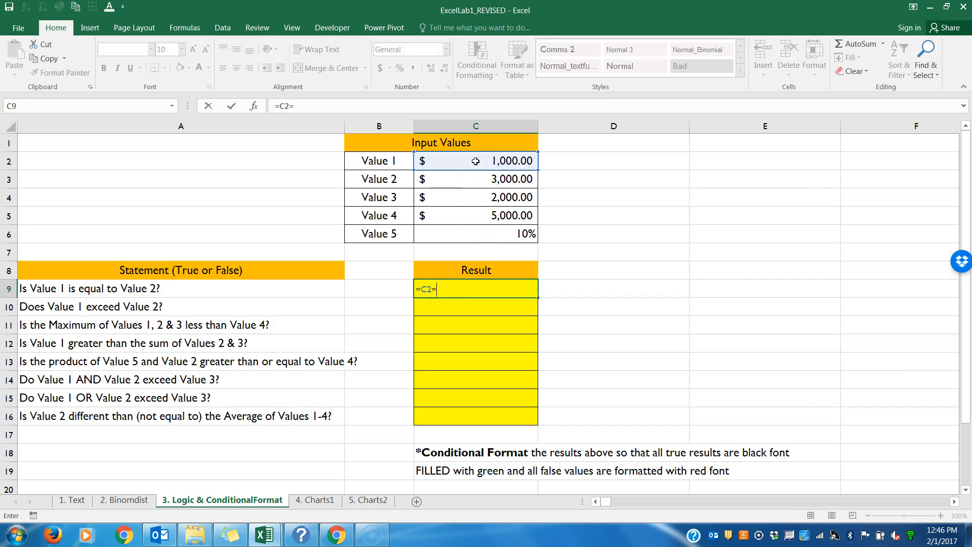
click(484, 180)
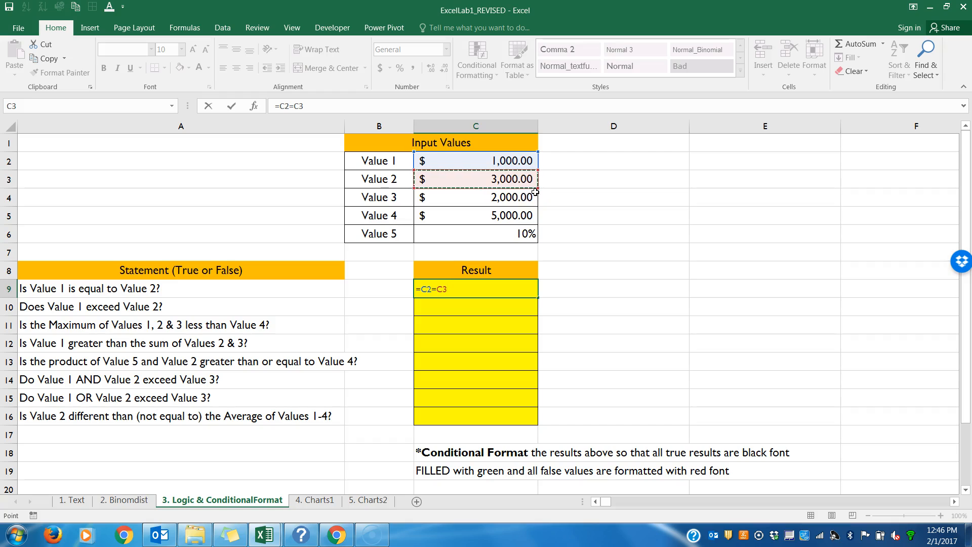
key(Return)
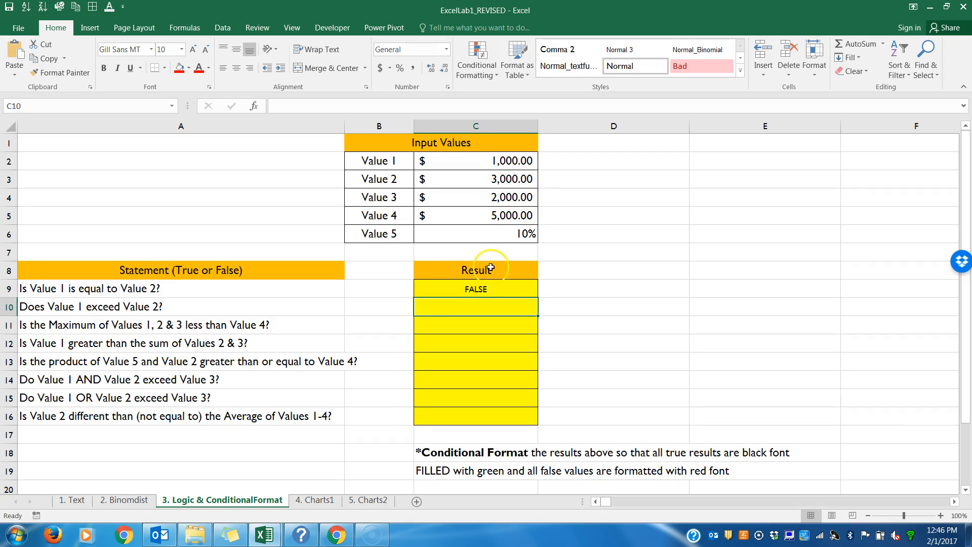
Step: Enter =C2>C3 in C10 to test whether Value 1 exceeds Value 2
click(478, 309)
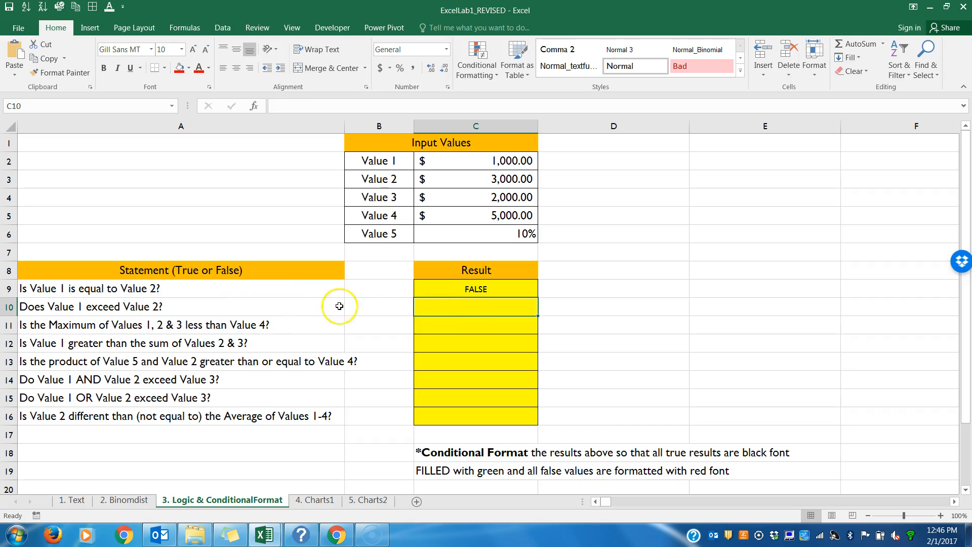
text(=)
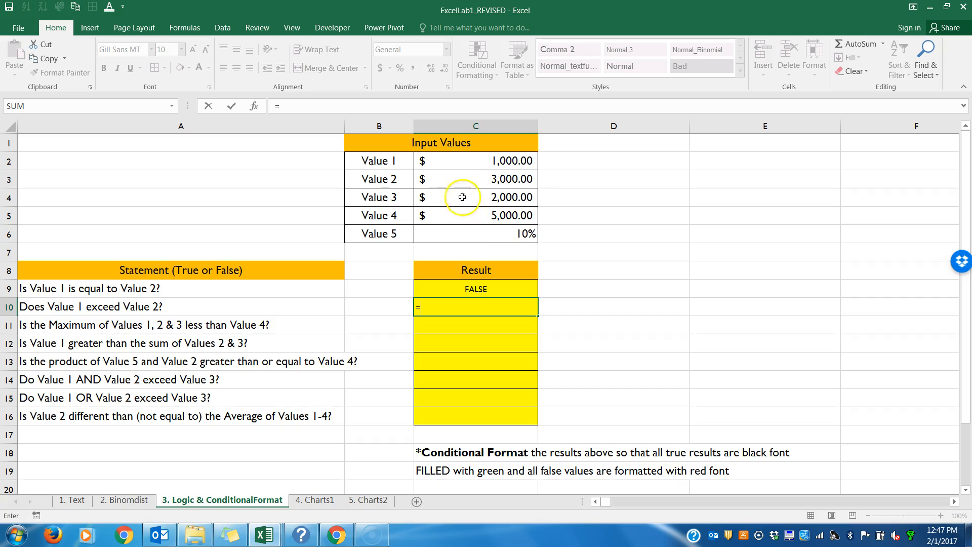
click(451, 162)
text(>)
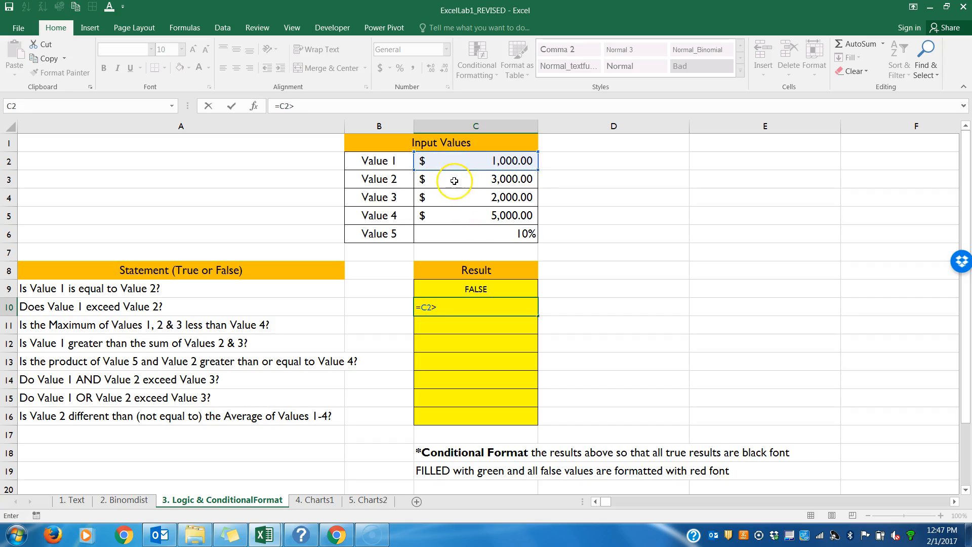
click(454, 180)
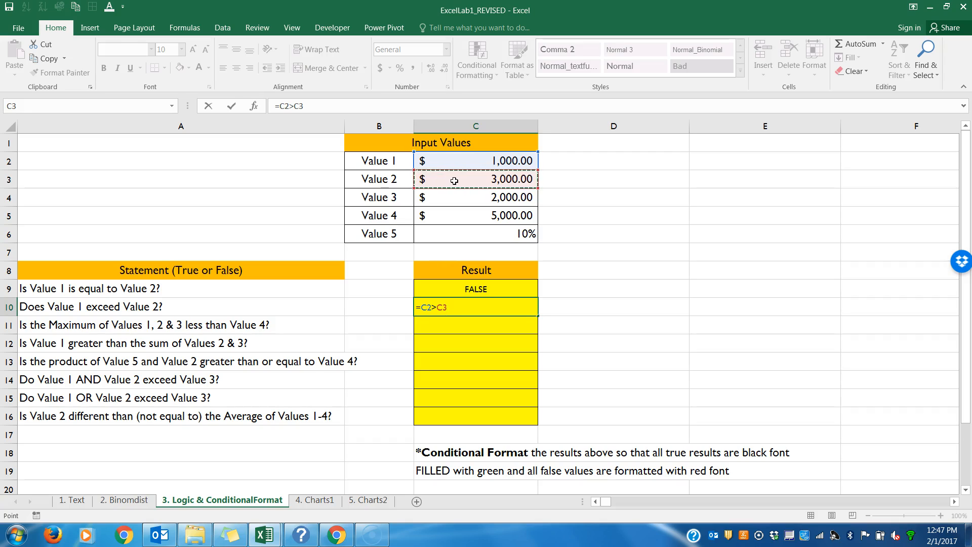
key(Return)
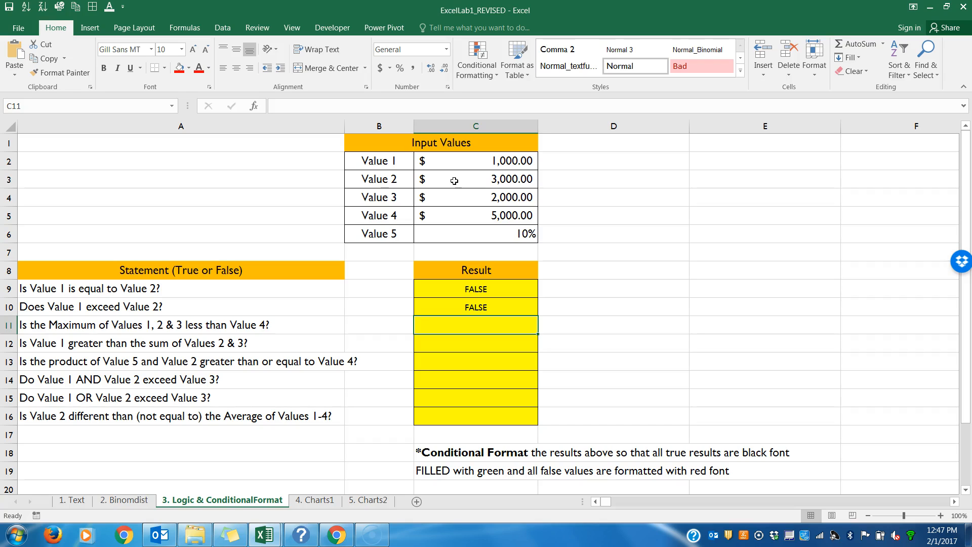
Step: Enter =MAX(C2:C4)<C5 in C11 to test whether the maximum of Values 1, 2 and 3 is less than Value 4
text(=max()
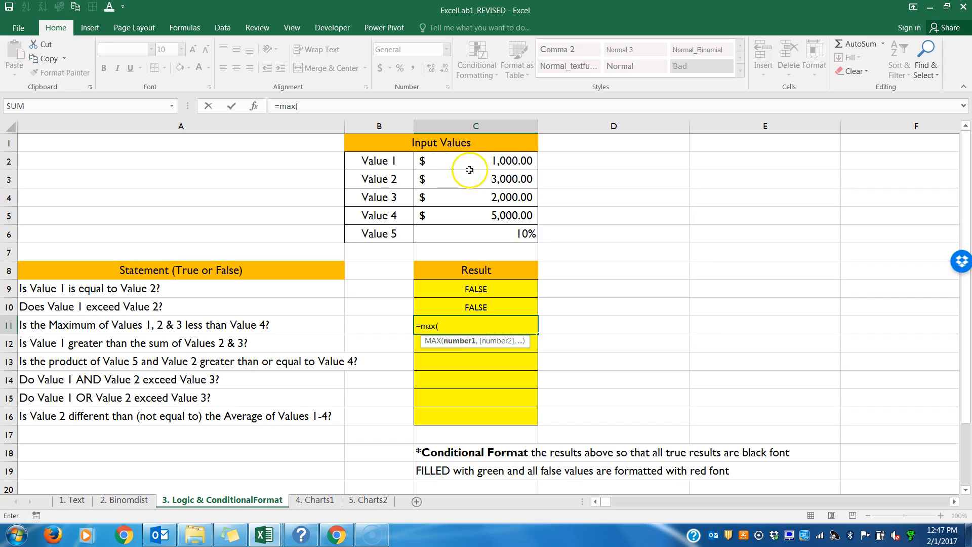
drag(459, 155, 462, 197)
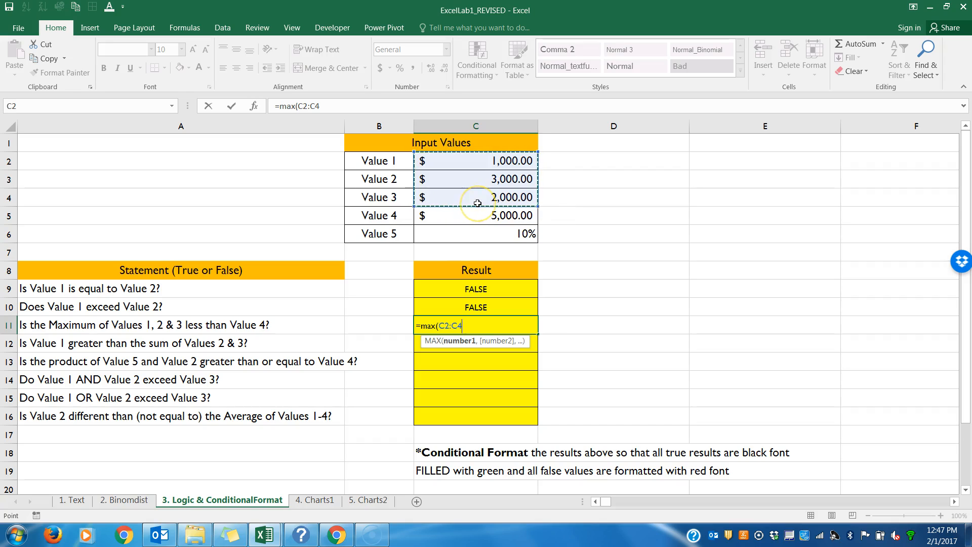
text()<)
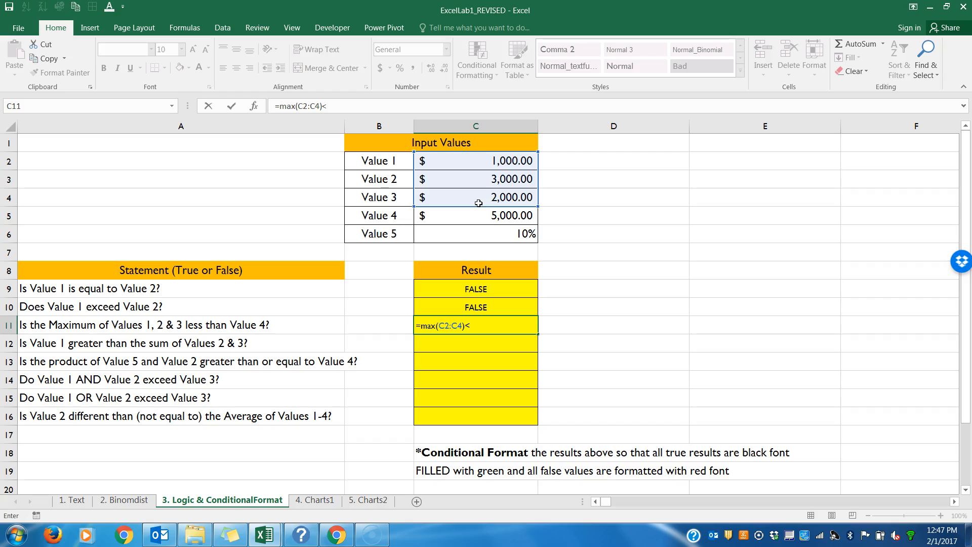
click(478, 214)
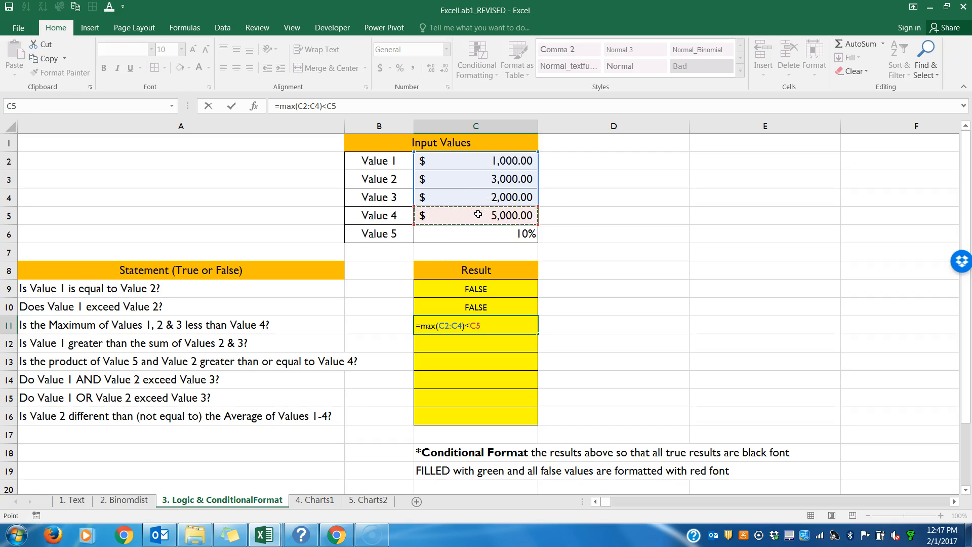
key(Return)
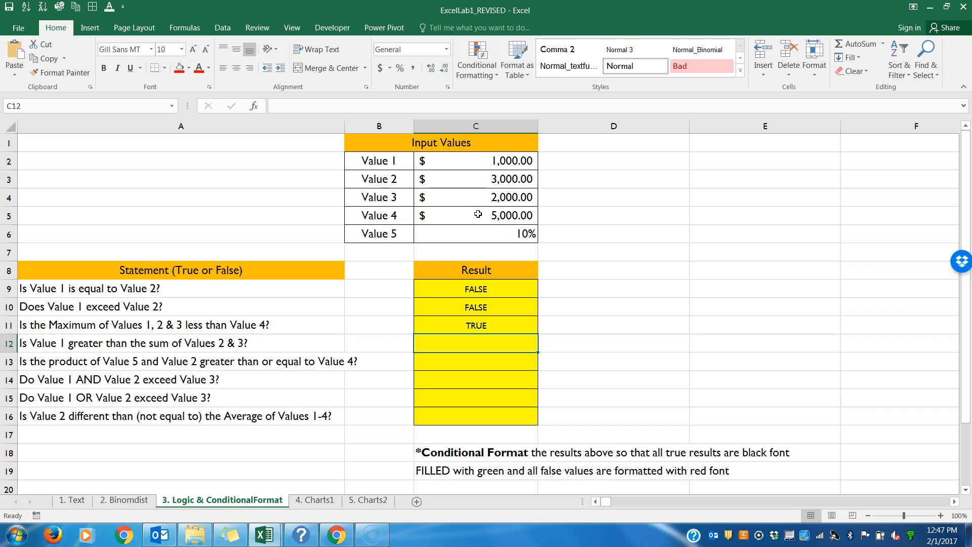
Step: Enter =C2>SUM(C3:C4) in C12 to test whether Value 1 is greater than the sum of Values 2 and 3
text(=)
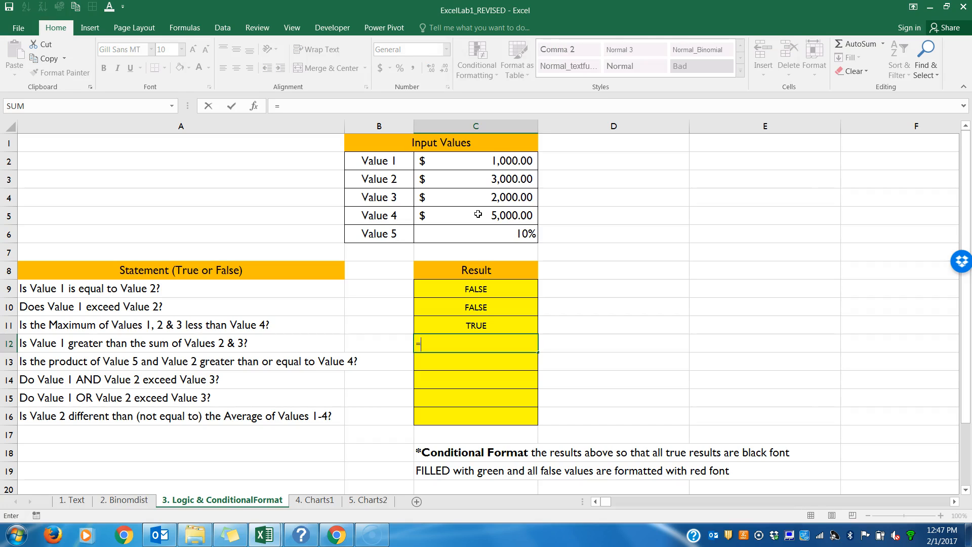
click(481, 160)
text(>SUM()
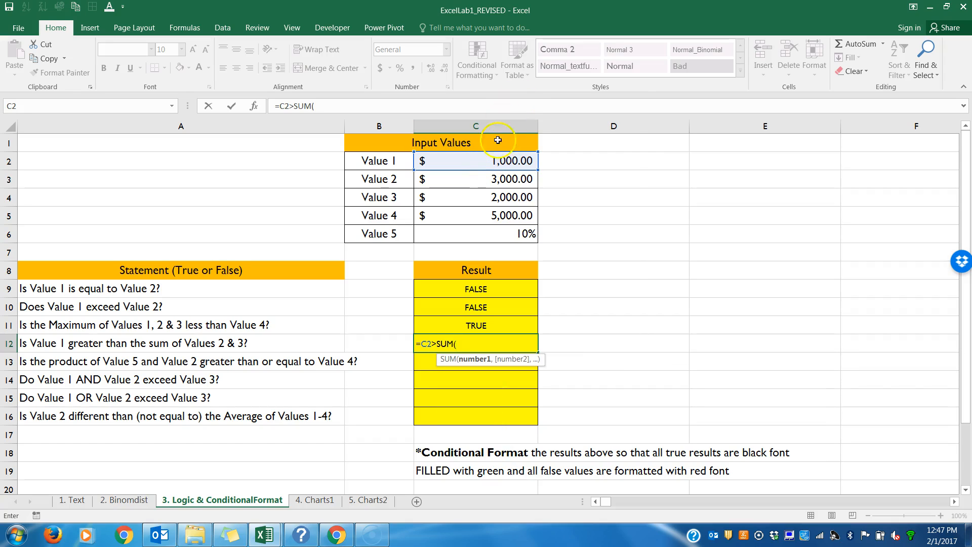
drag(484, 180, 489, 197)
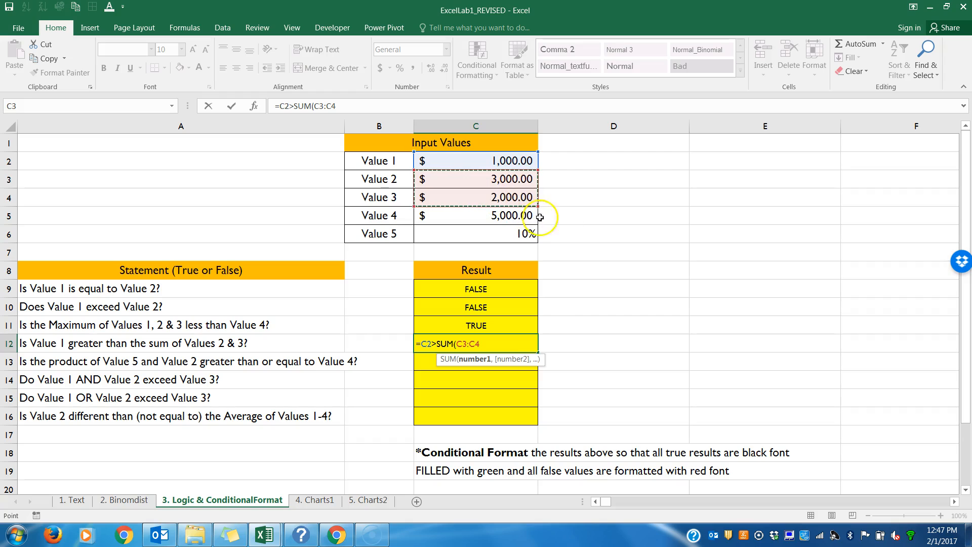
text())
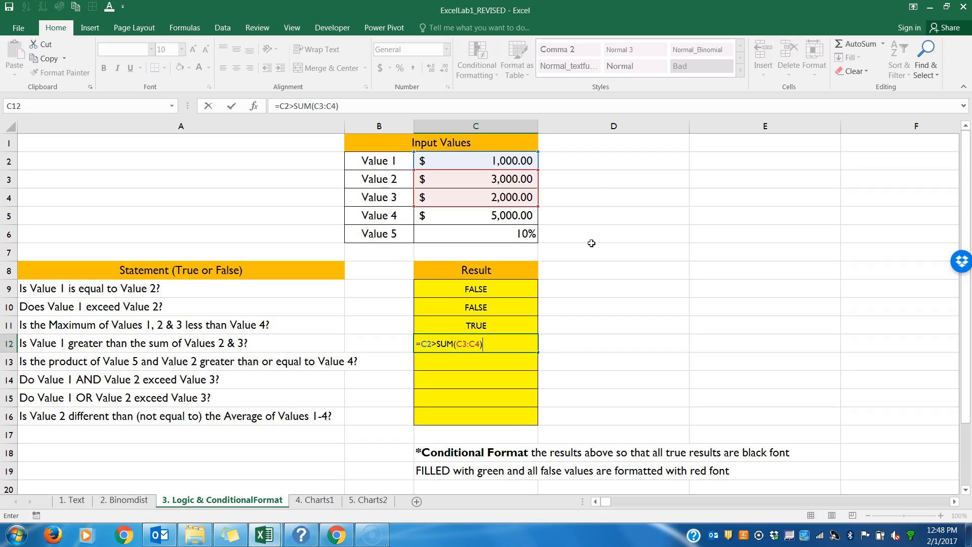
key(Return)
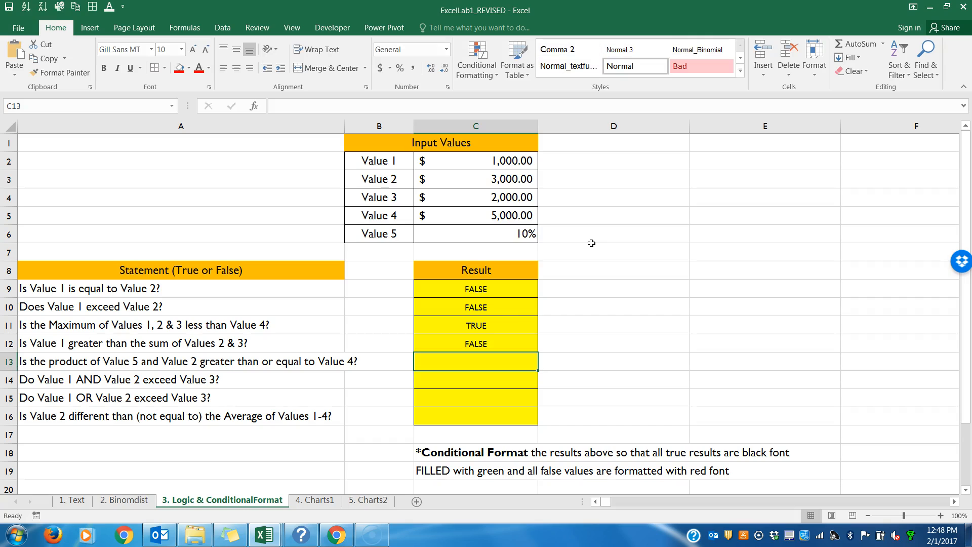
click(431, 366)
text(=prod)
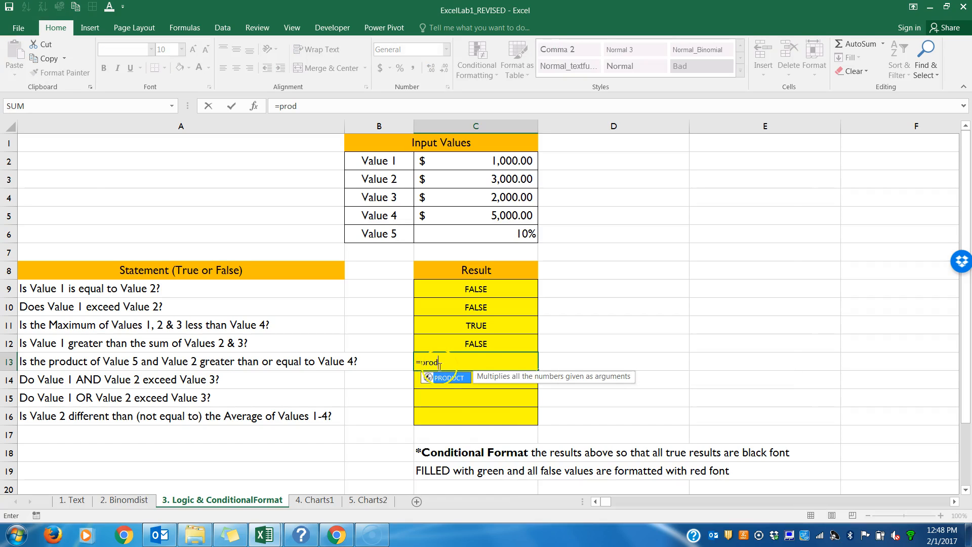
double_click(448, 378)
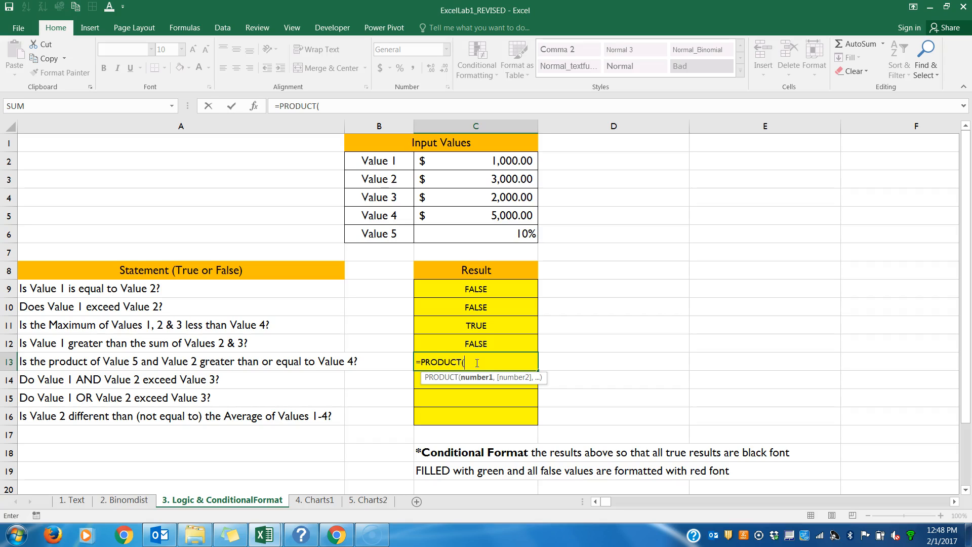
key(BackSpace)
key(BackSpace)
key(BackSpace)
key(BackSpace)
key(BackSpace)
key(BackSpace)
key(BackSpace)
key(BackSpace)
key(BackSpace)
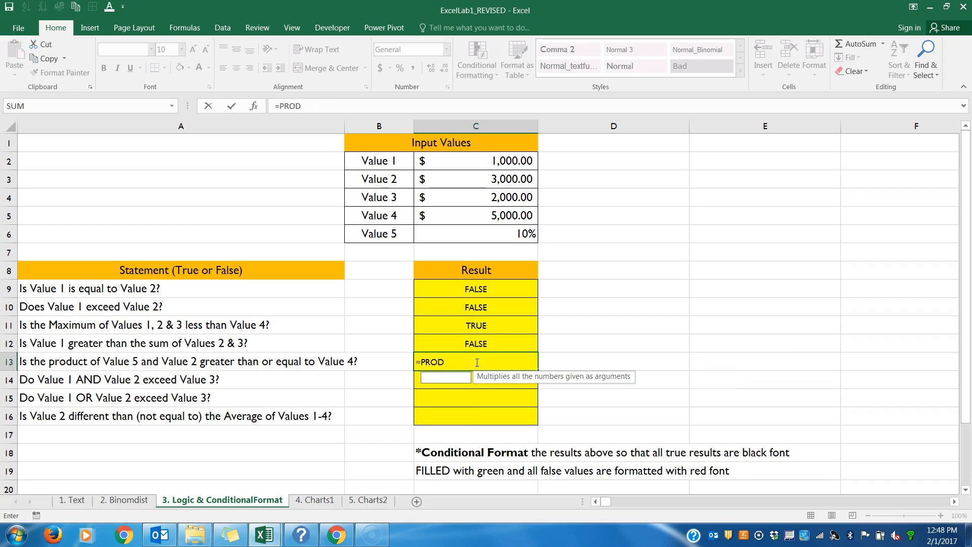
Step: Review the logical formulas already entered in C9 through C12, opening each cell in turn
double_click(461, 291)
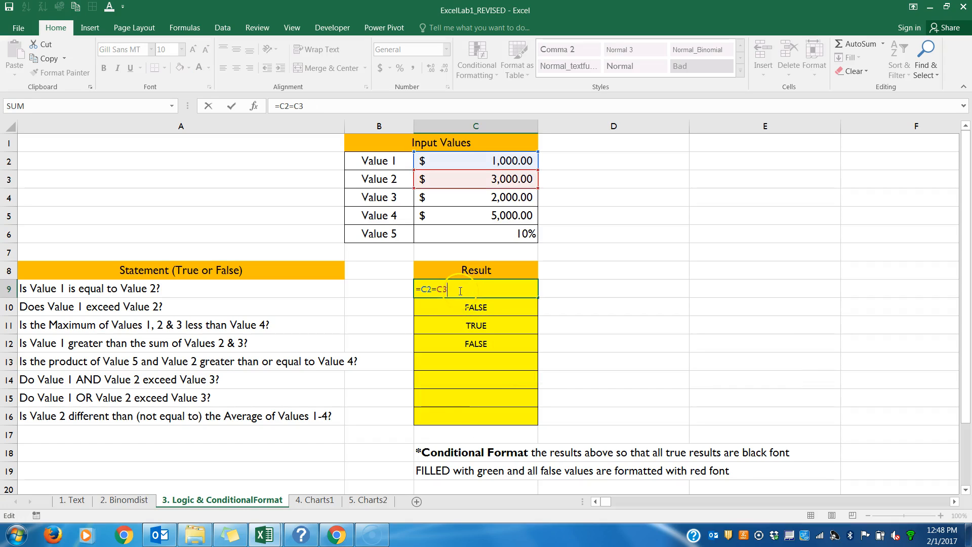
key(Escape)
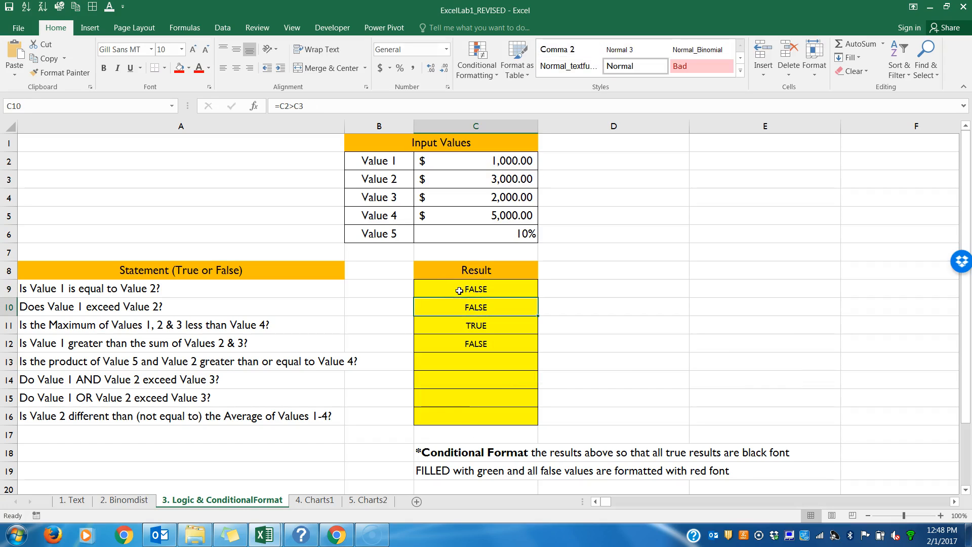
double_click(464, 303)
key(Return)
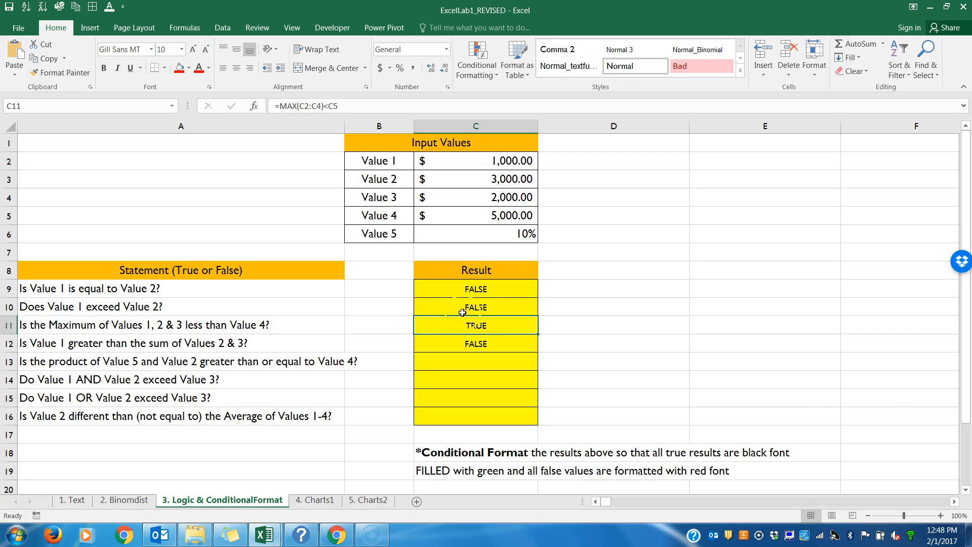
double_click(462, 323)
key(Return)
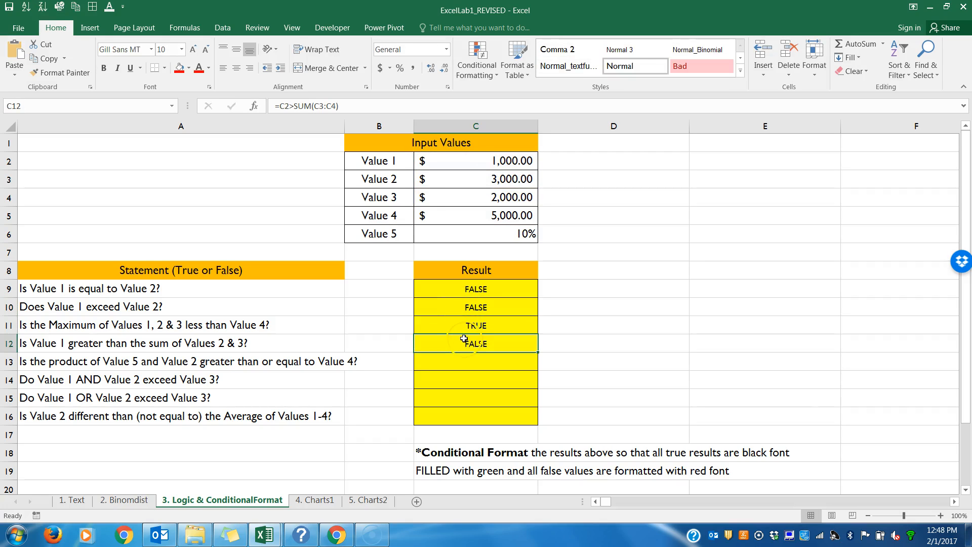
double_click(465, 338)
key(Return)
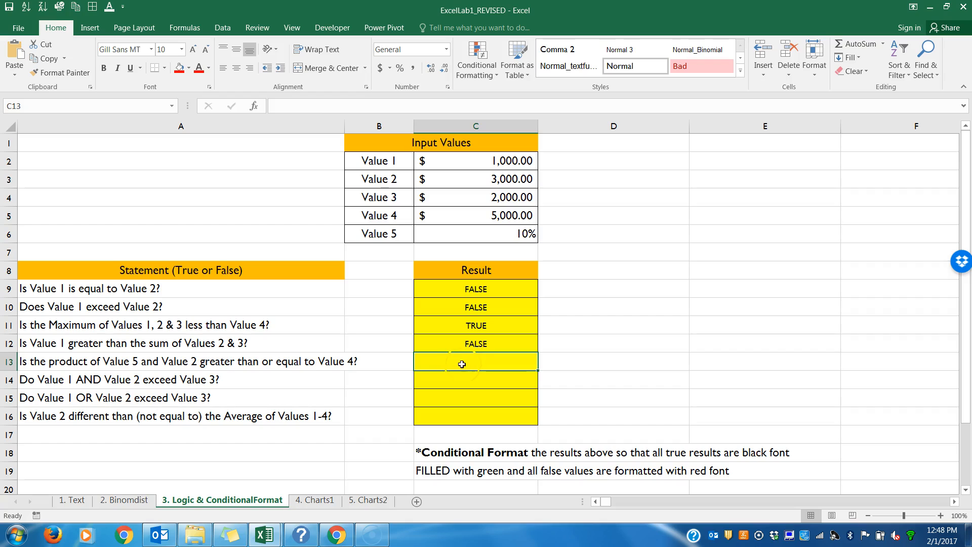
Step: Change the formula in C12 to =C2>SUM(C3,C4), listing Values 2 and 3 as separate arguments
double_click(458, 346)
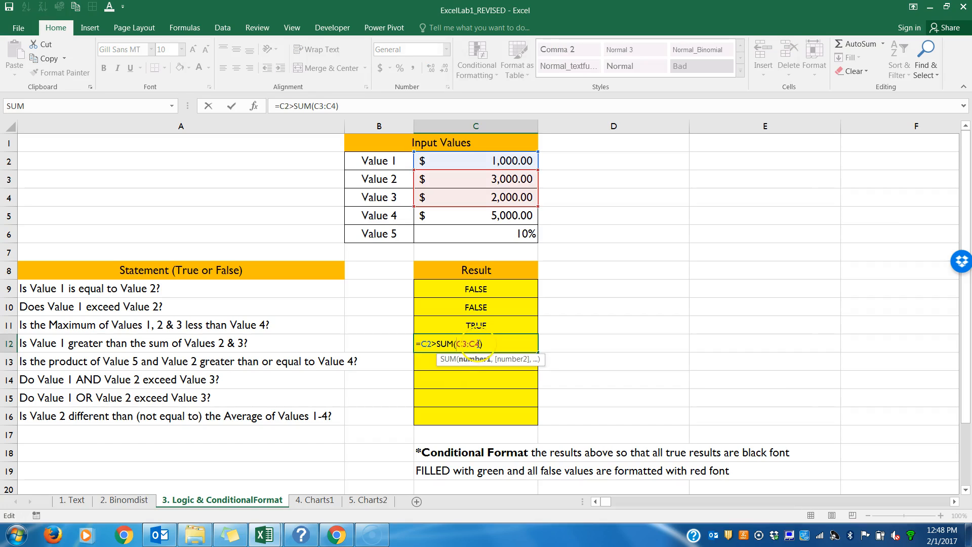
key(BackSpace)
key(BackSpace)
text(,C)
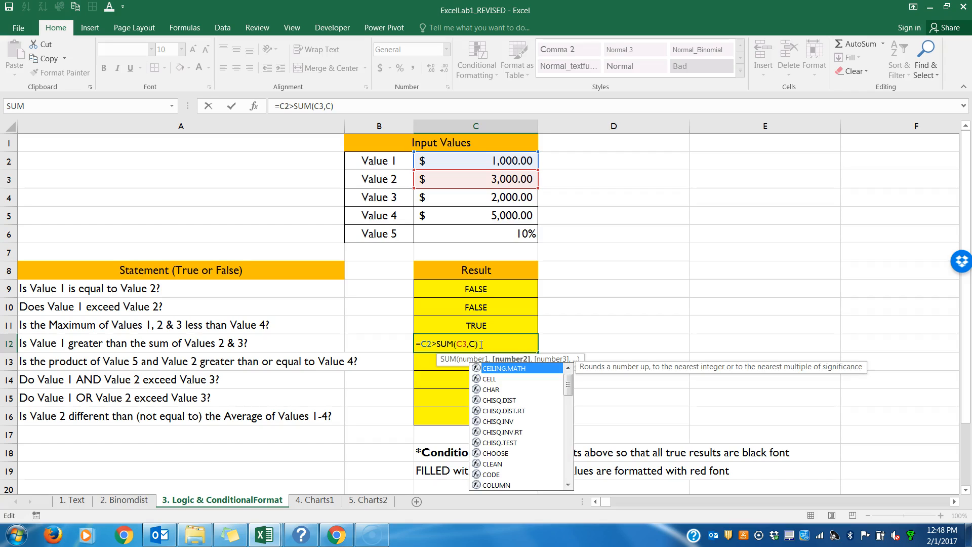
text(4)
key(Return)
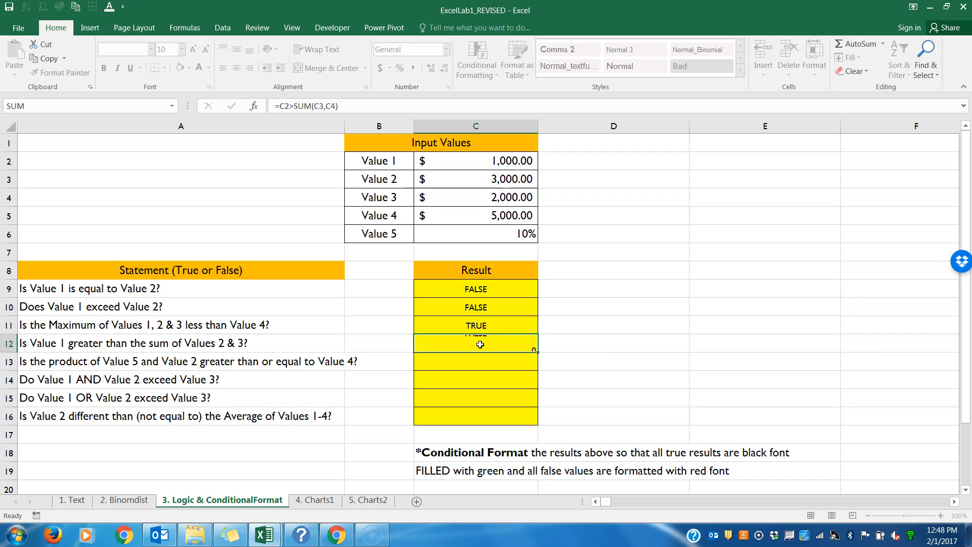
Step: Restore the range reference in C12 so the formula reads =C2>SUM(C3:C4)
double_click(480, 344)
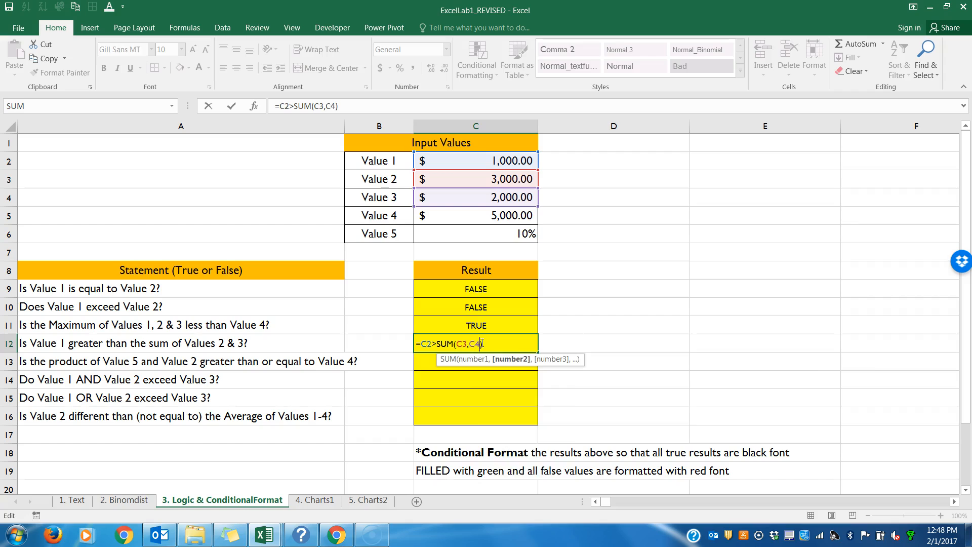
key(BackSpace)
key(BackSpace)
key(BackSpace)
key(BackSpace)
key(BackSpace)
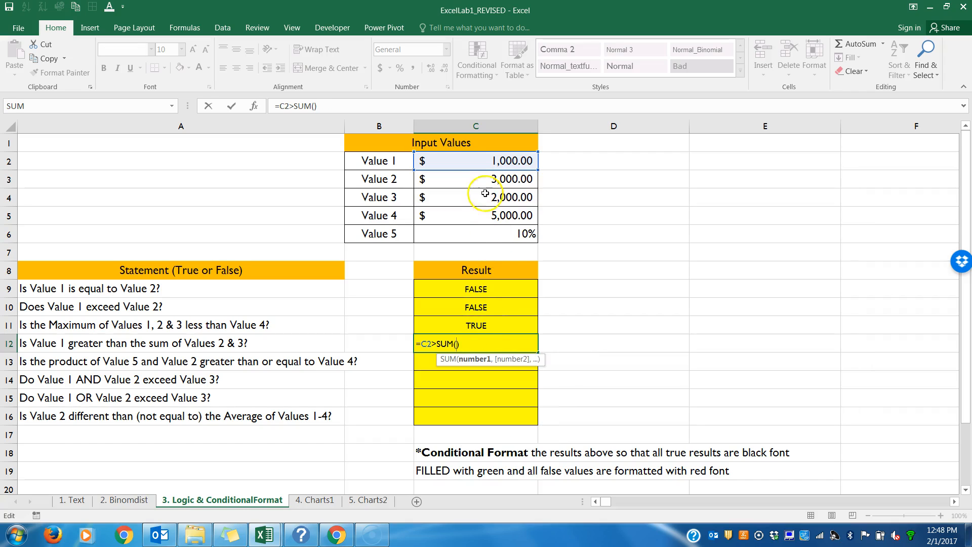
drag(440, 178, 465, 193)
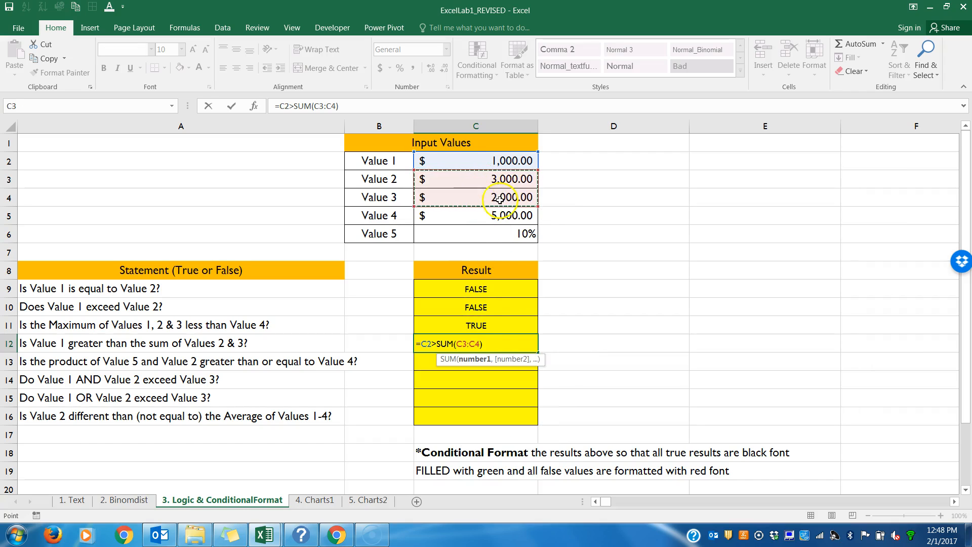
key(Return)
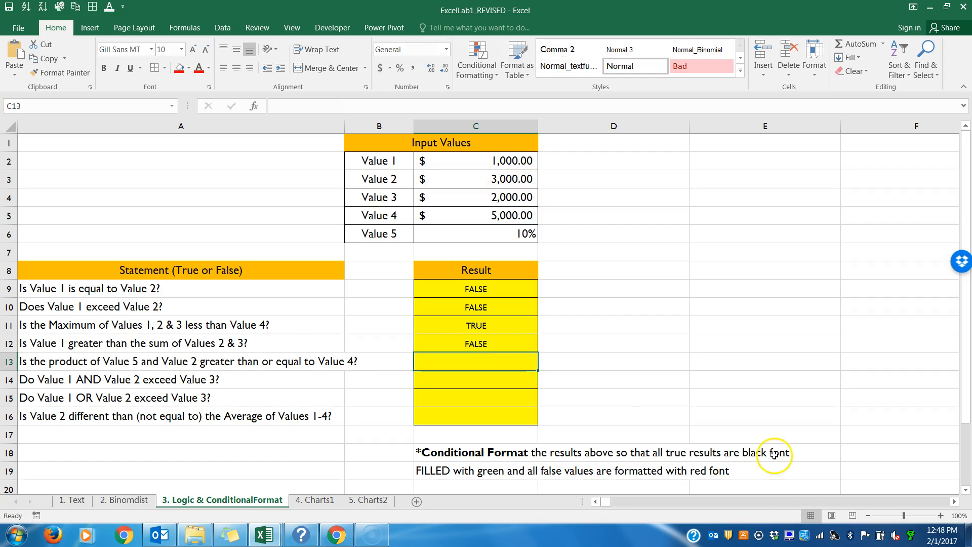
Step: Examine the comparison operators and cell references in the C9:C12 formulas at 130% zoom
click(940, 516)
click(940, 515)
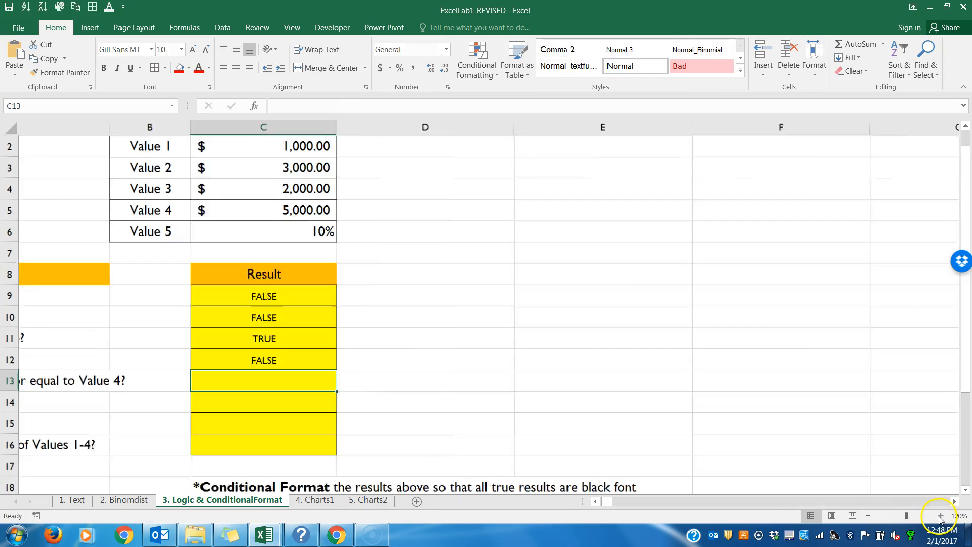
click(941, 515)
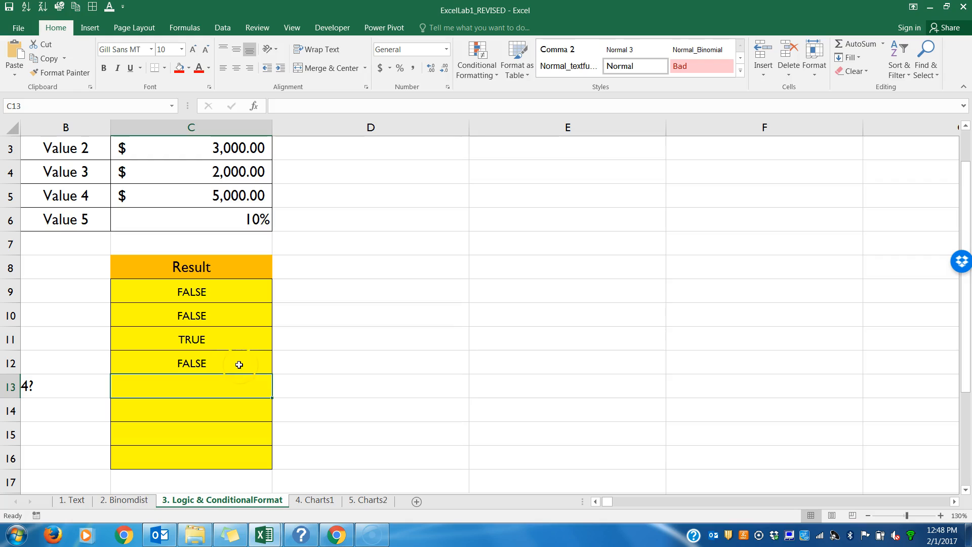
double_click(220, 292)
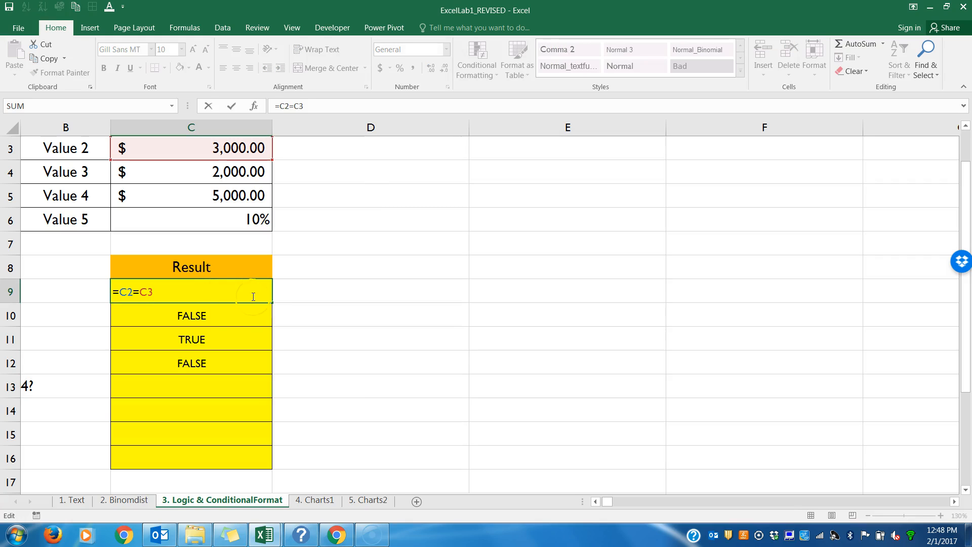
key(Return)
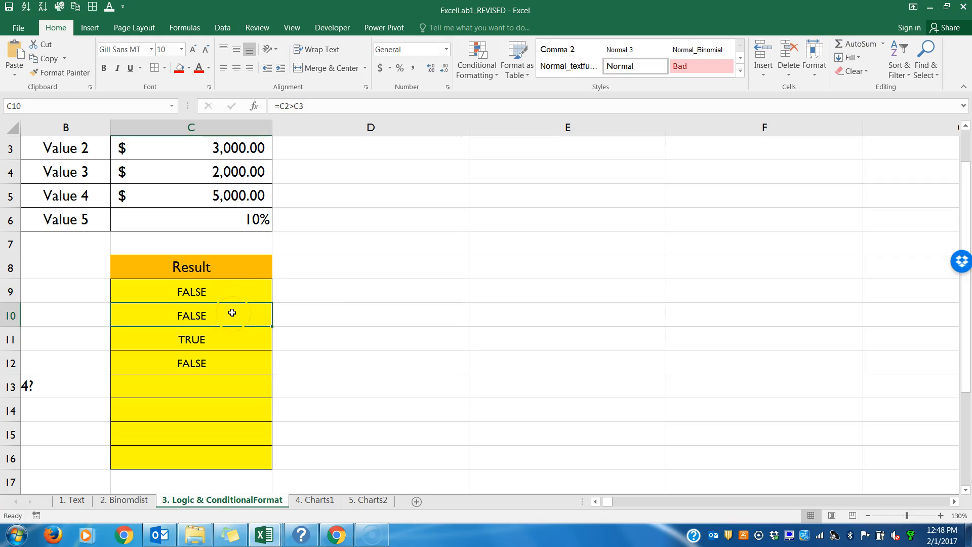
double_click(233, 313)
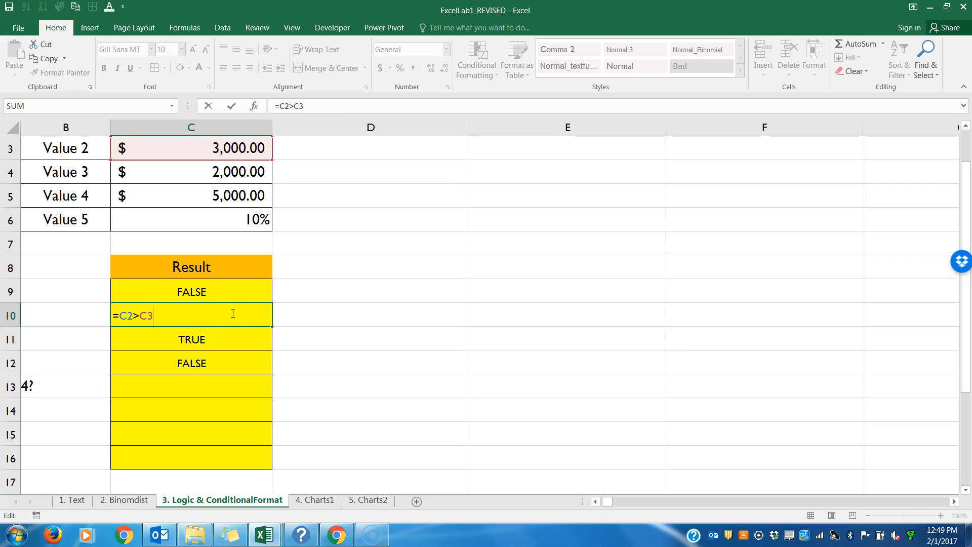
key(Return)
double_click(228, 340)
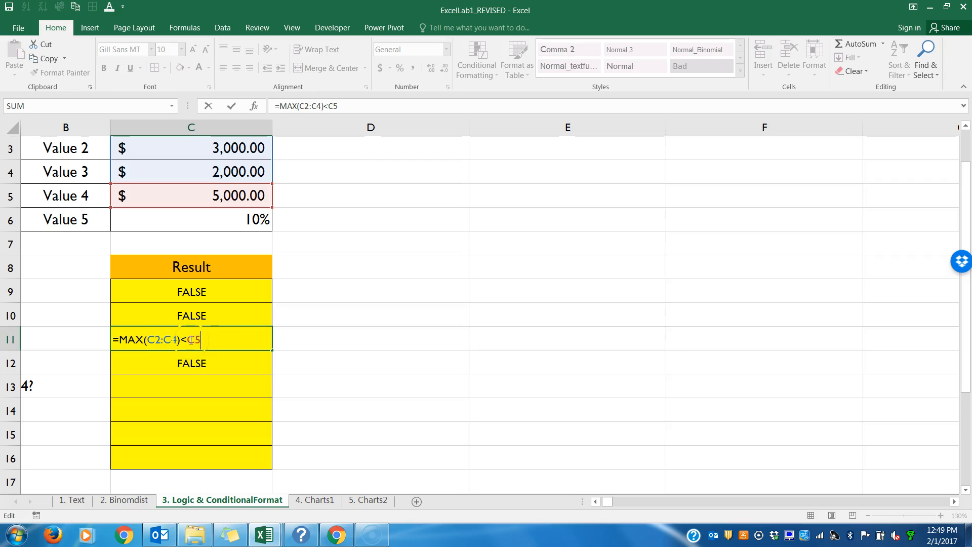
key(Return)
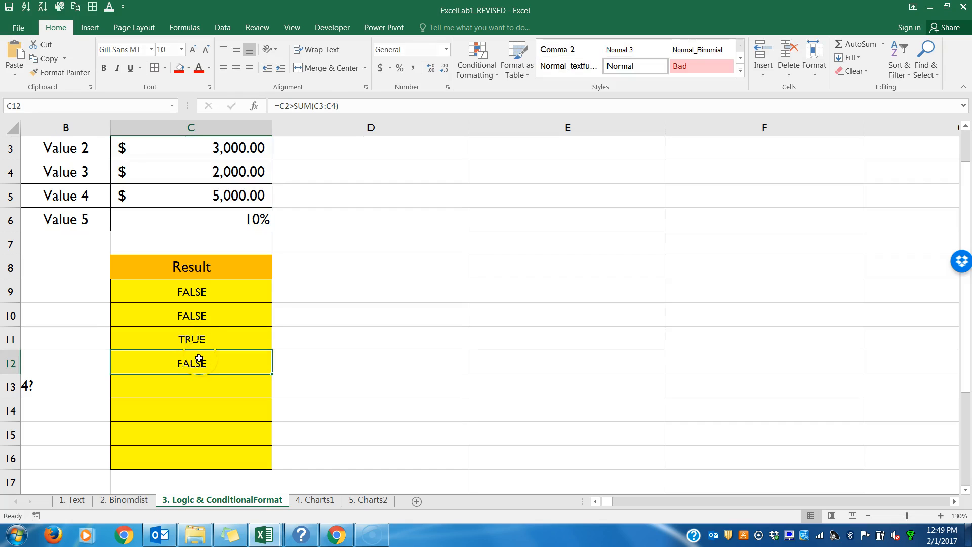
double_click(199, 362)
click(135, 365)
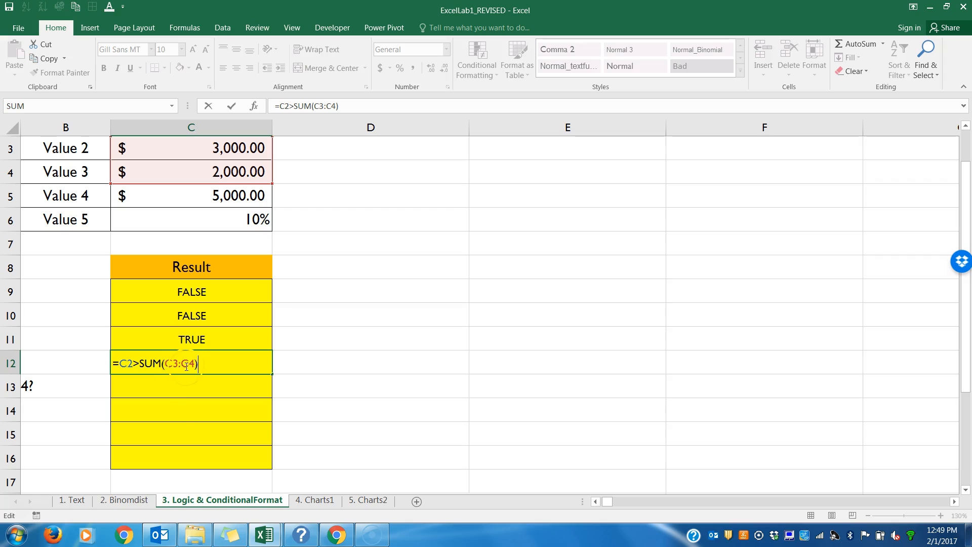
key(Return)
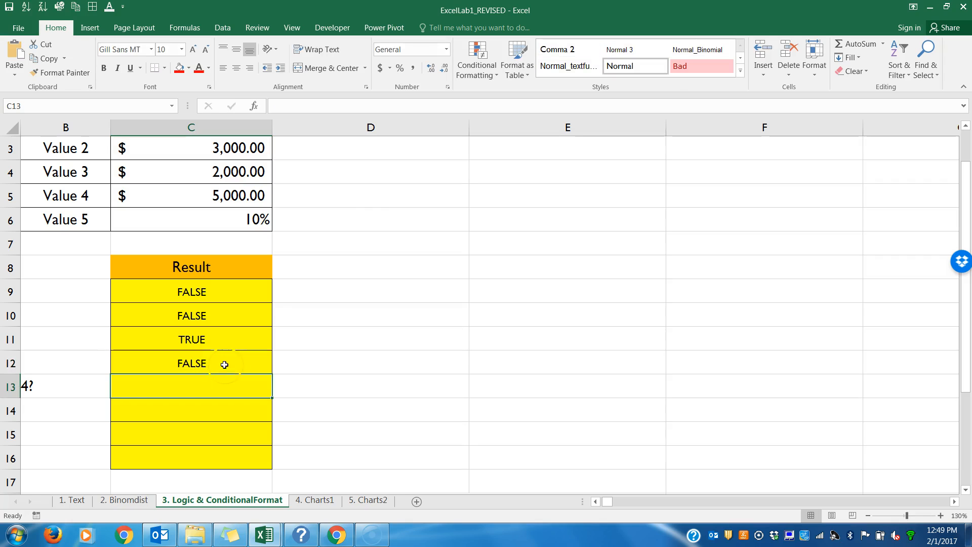
Step: Enter =PRODUCT(C6,C3)>=C5 in C13 to test whether Value 5 times Value 2 is at least Value 4
click(868, 516)
click(868, 516)
click(868, 516)
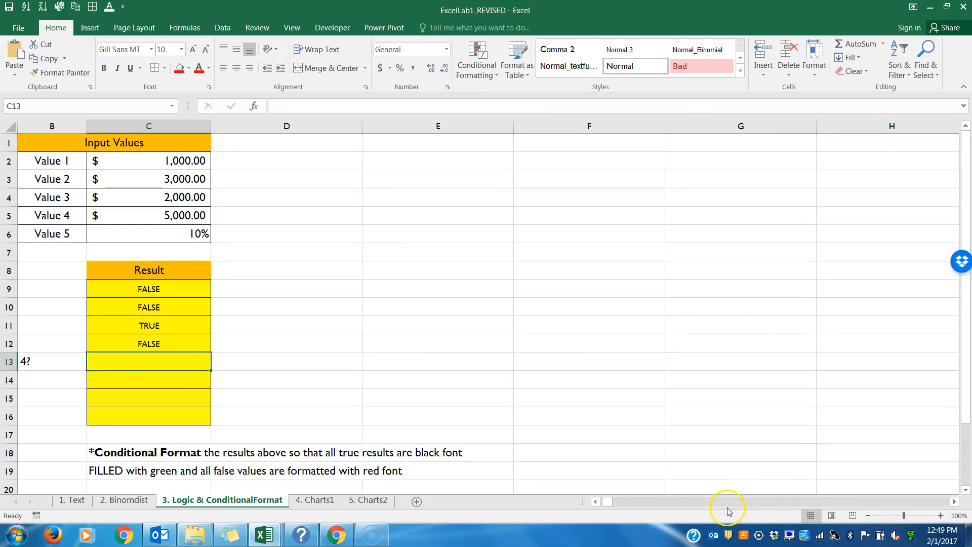
click(595, 501)
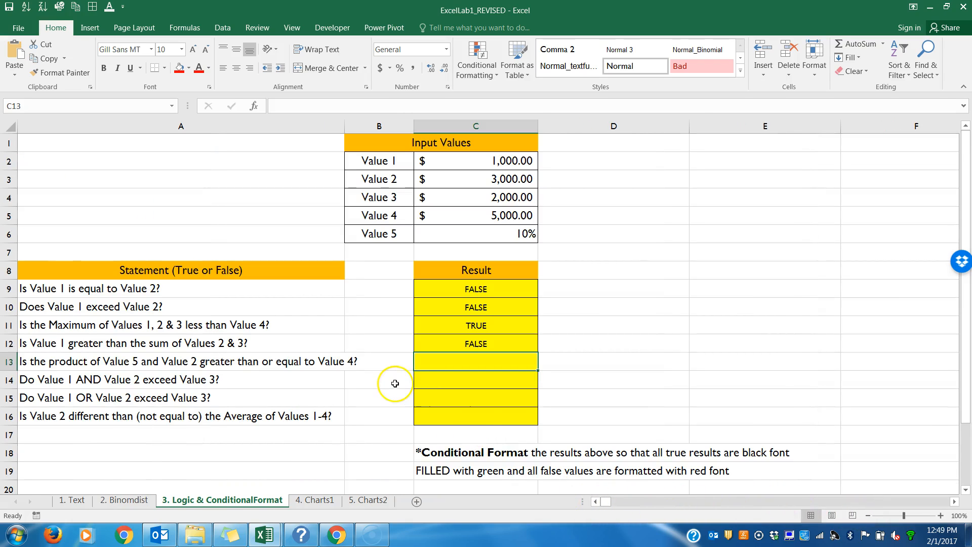
text(=prod)
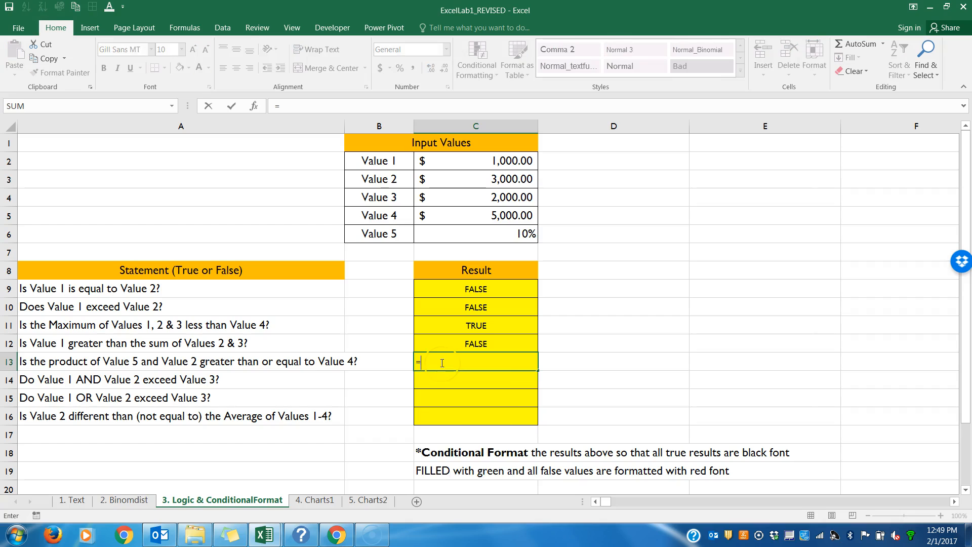
double_click(452, 379)
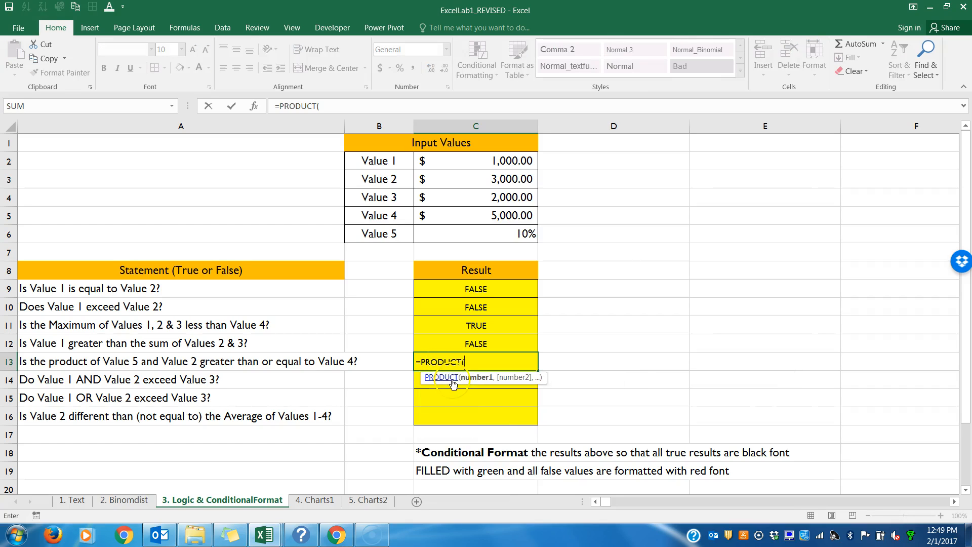
click(471, 236)
text(,)
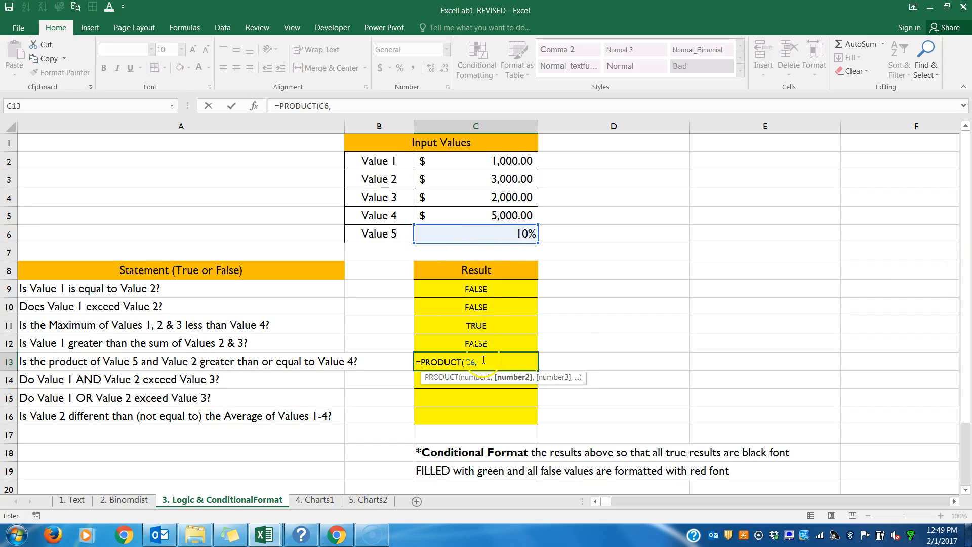
click(490, 182)
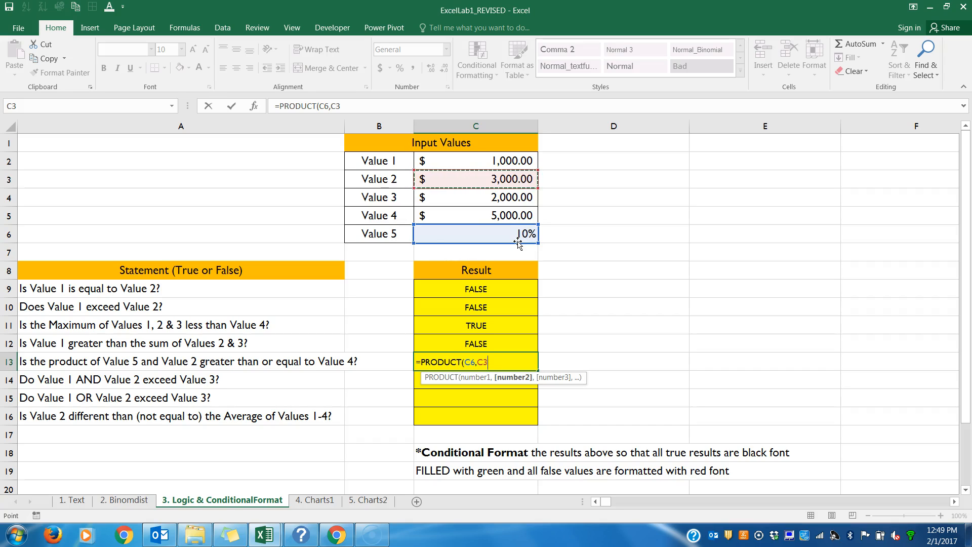
text())
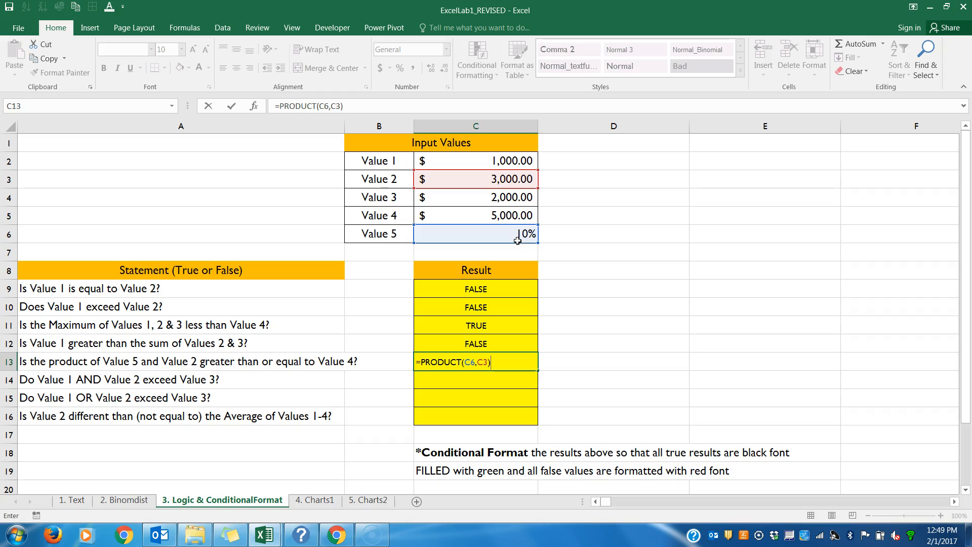
text(>=)
click(493, 216)
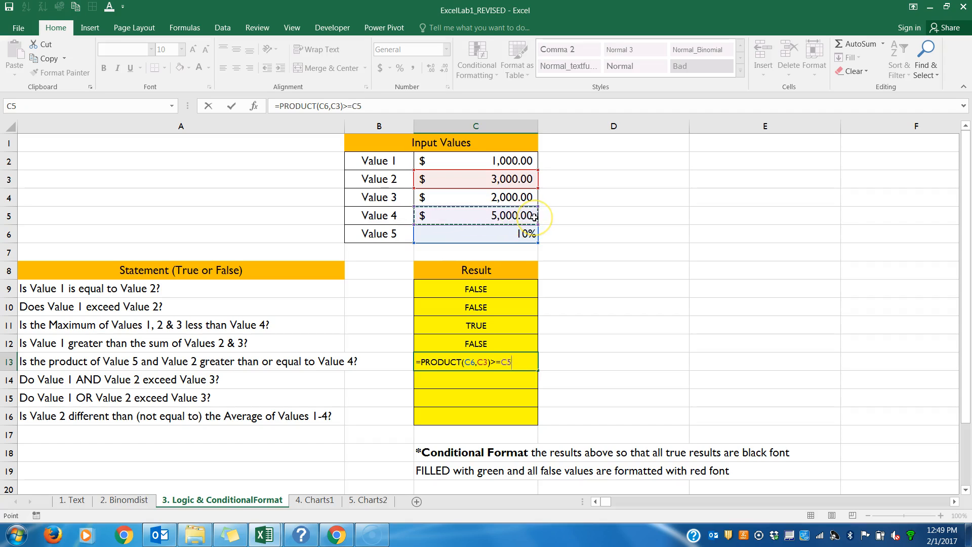
key(Return)
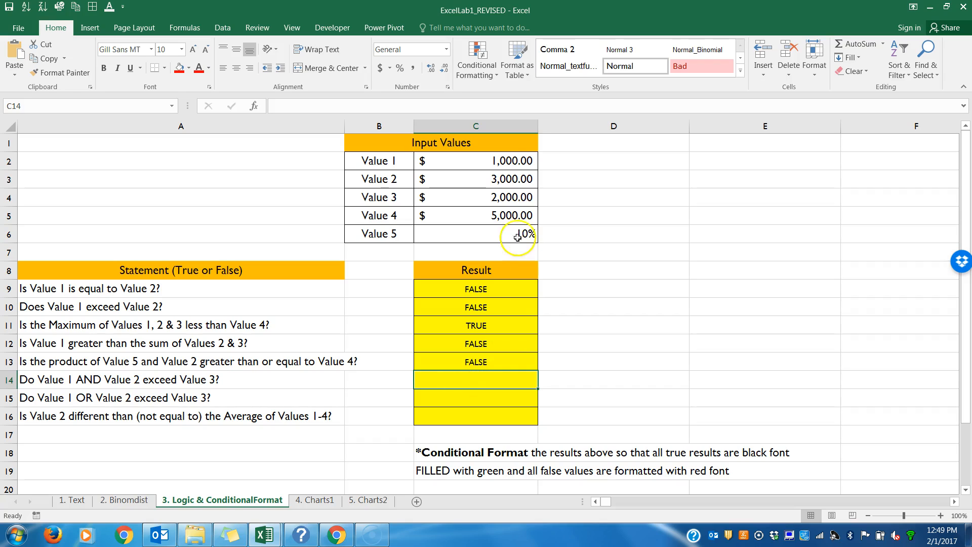
Step: Compare Values 1 and 2 with Value 3 against the AND statement in row 14
click(487, 160)
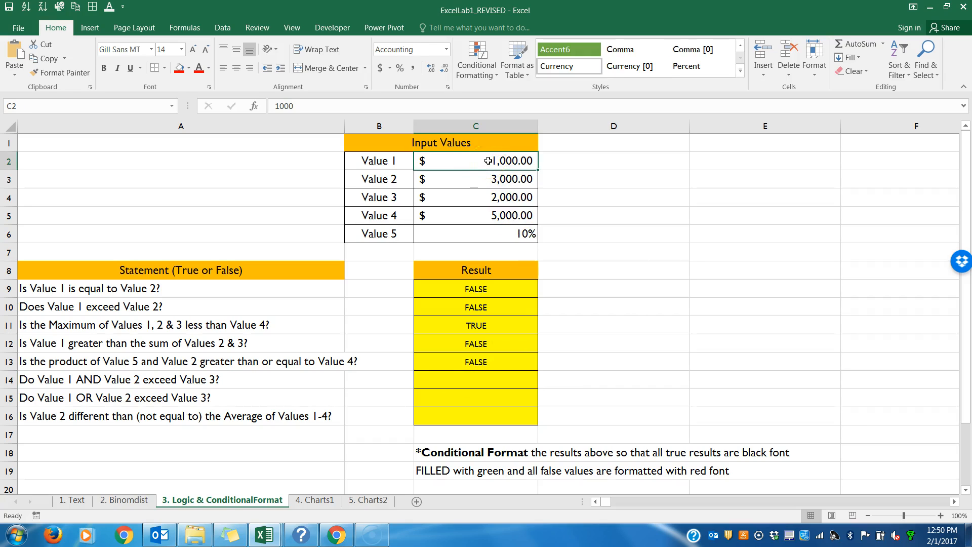
click(486, 198)
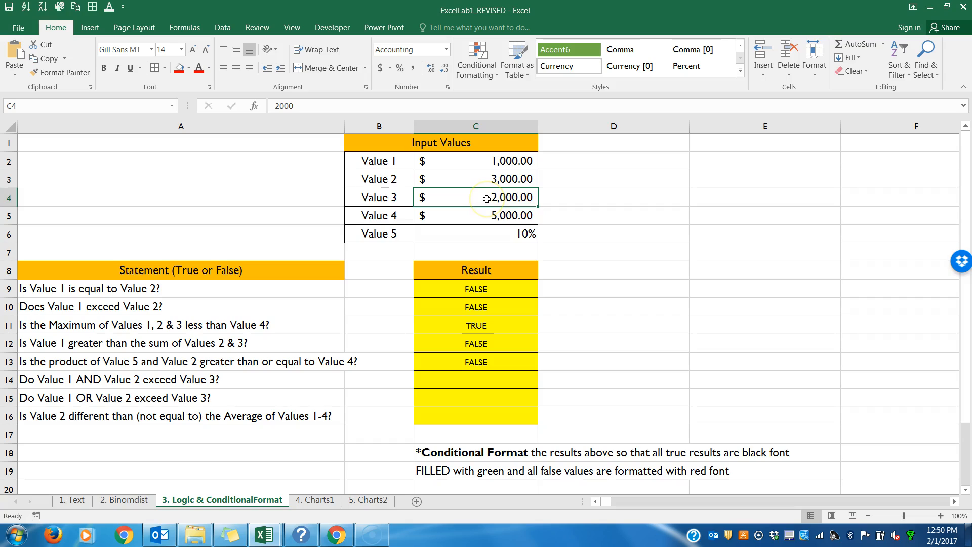
click(484, 161)
click(479, 197)
click(474, 177)
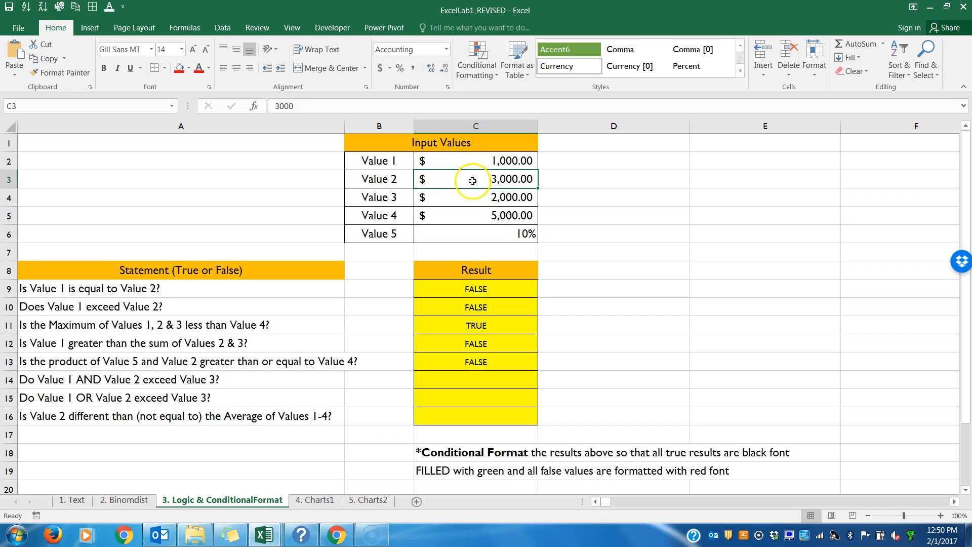
click(99, 378)
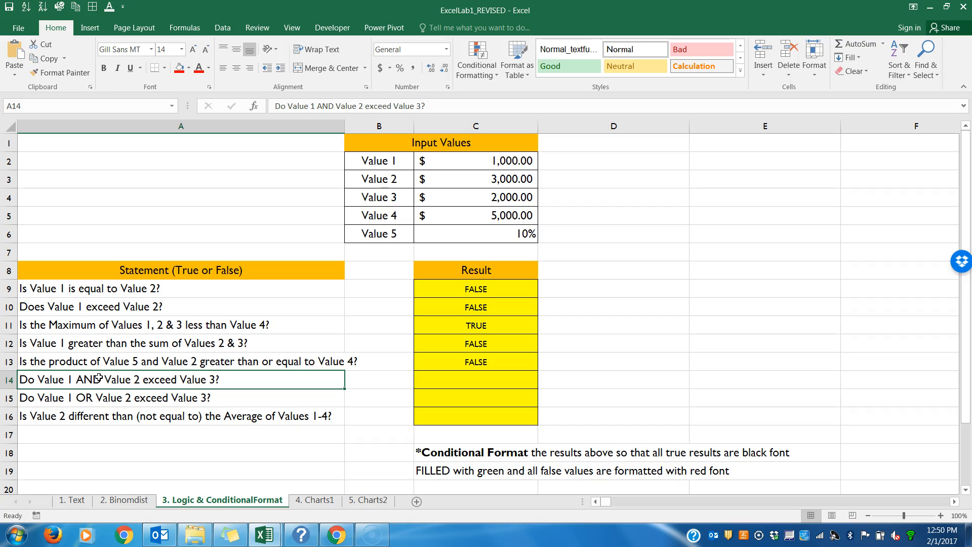
Step: Enter =AND(C2>C4,C3>C4) in C14 to test whether Value 1 and Value 2 both exceed Value 3
click(424, 379)
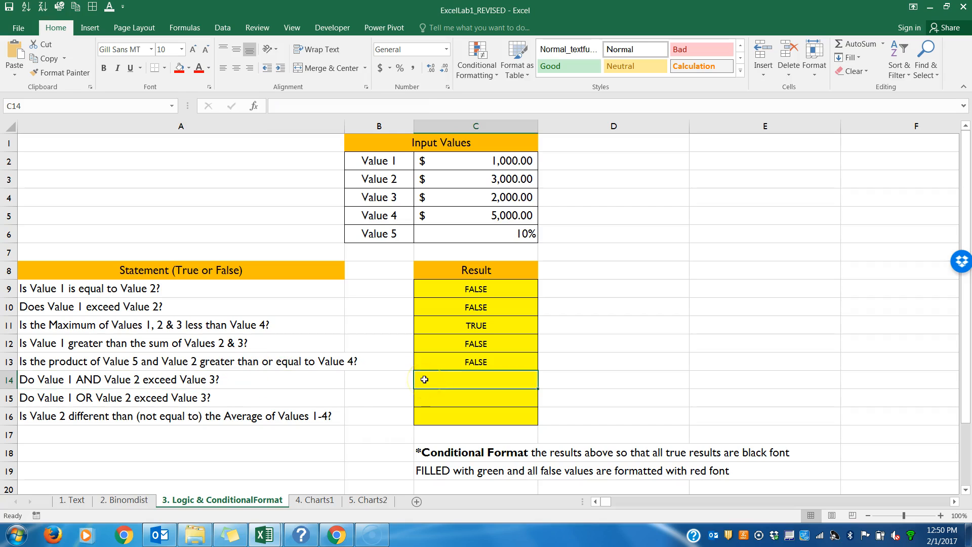
text(=AND()
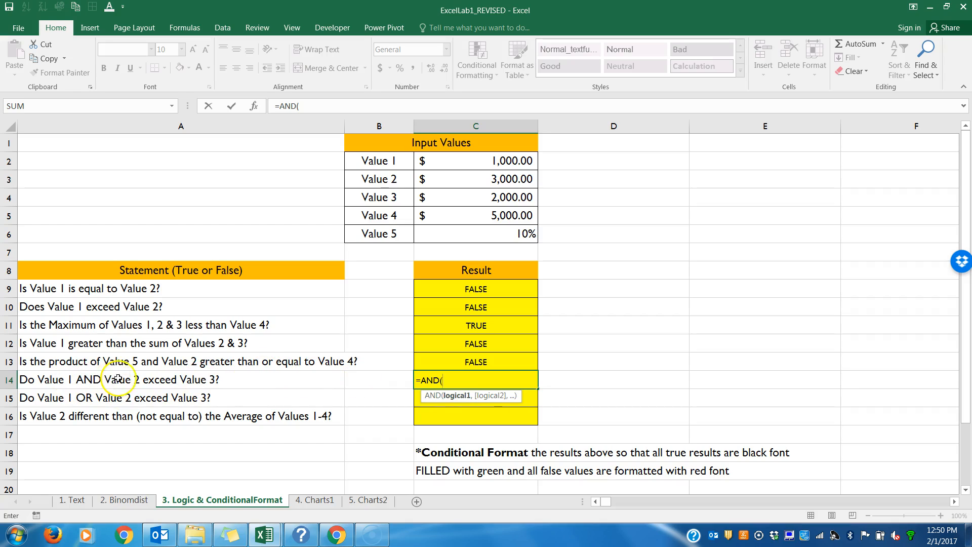
click(438, 165)
text(>)
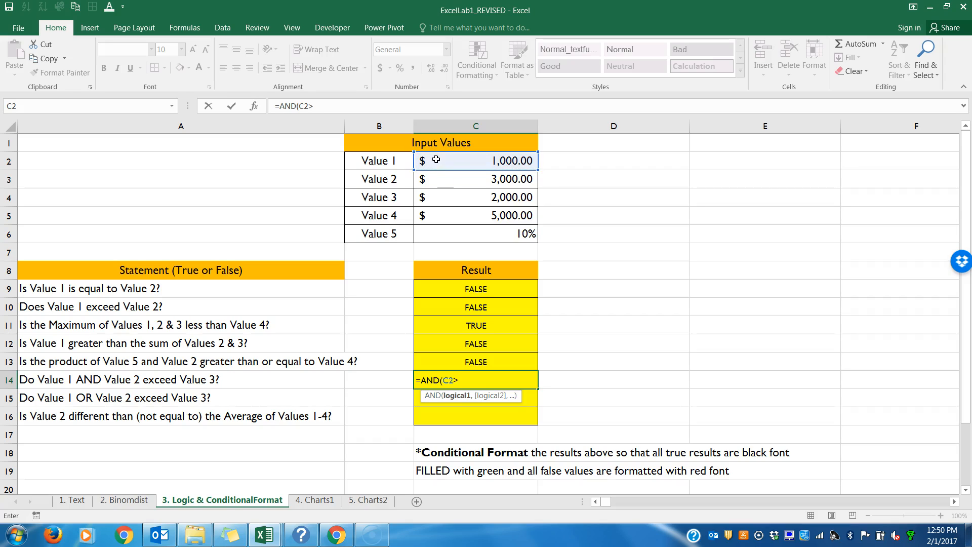
click(438, 196)
text(,)
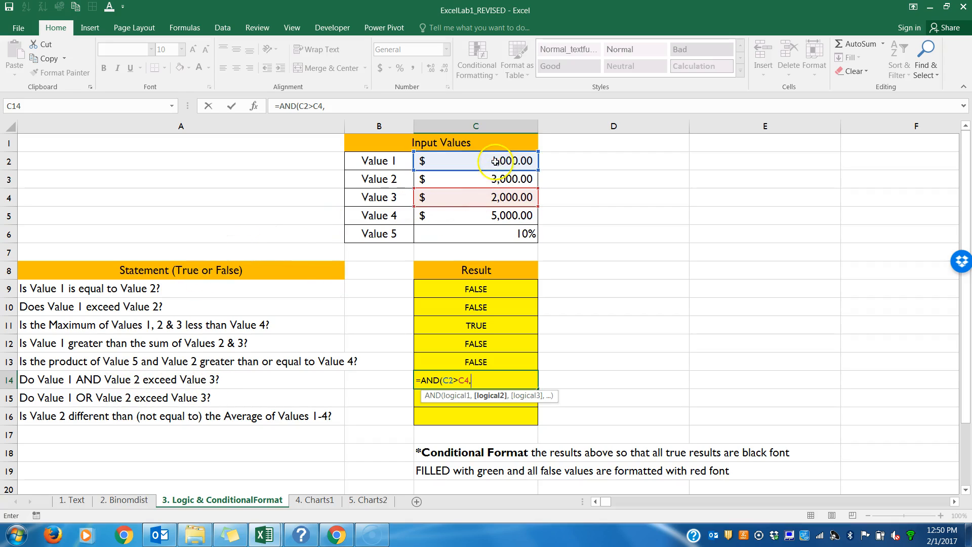
click(482, 180)
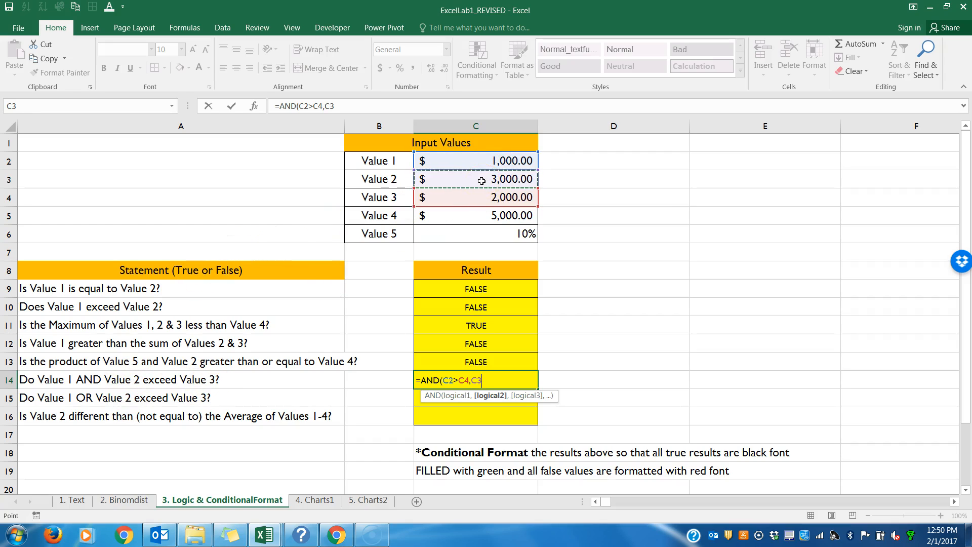
text(>)
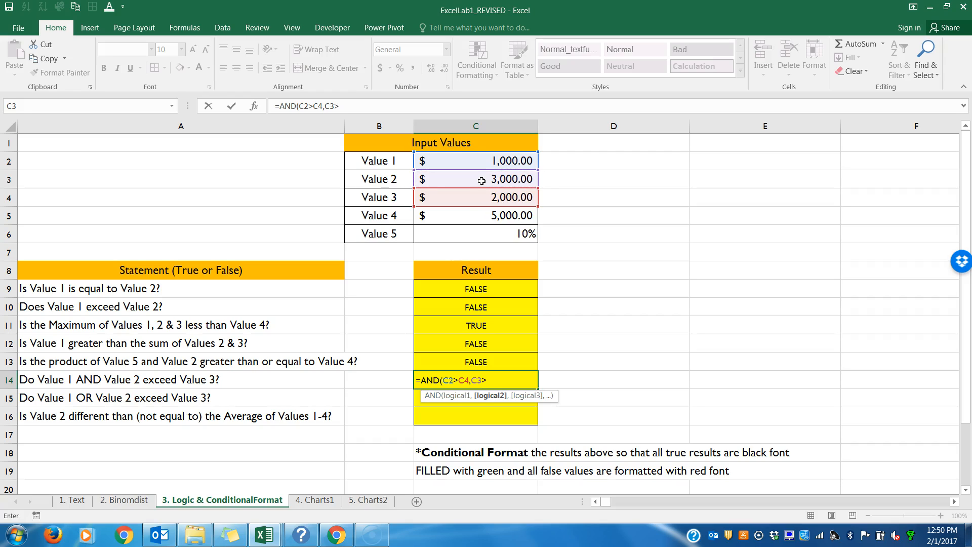
click(480, 196)
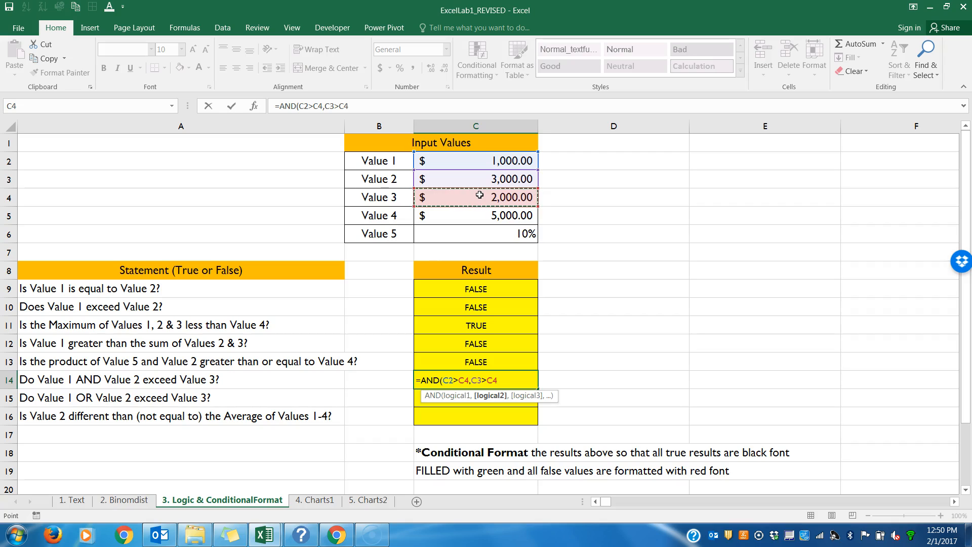
text())
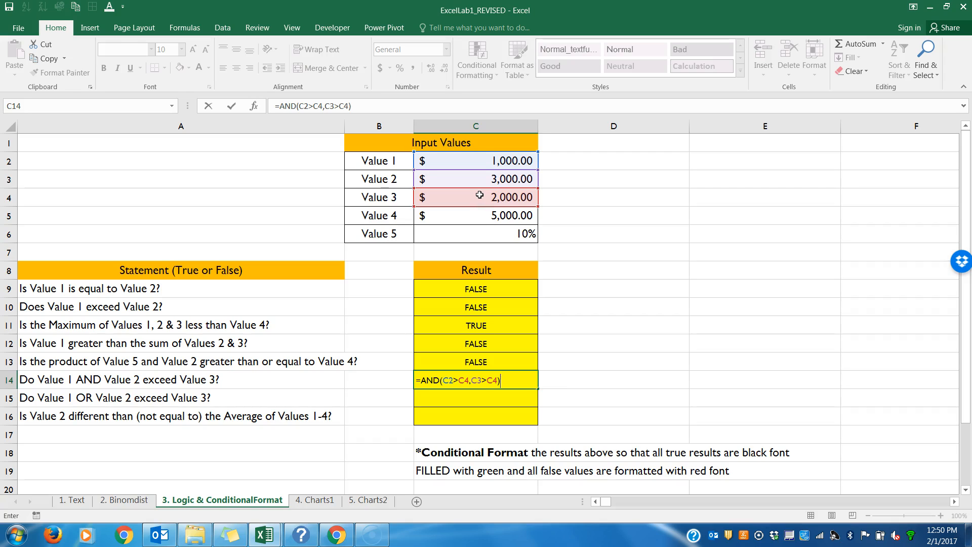
key(Return)
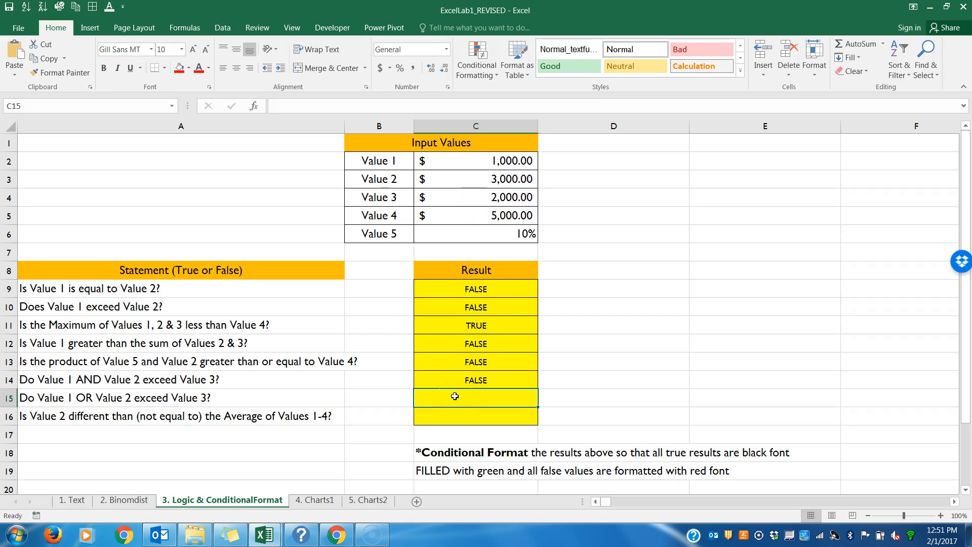
Step: Enter =OR(C2>C4,C3>C4) in C15 to test whether Value 1 or Value 2 exceeds Value 3
text(=OR()
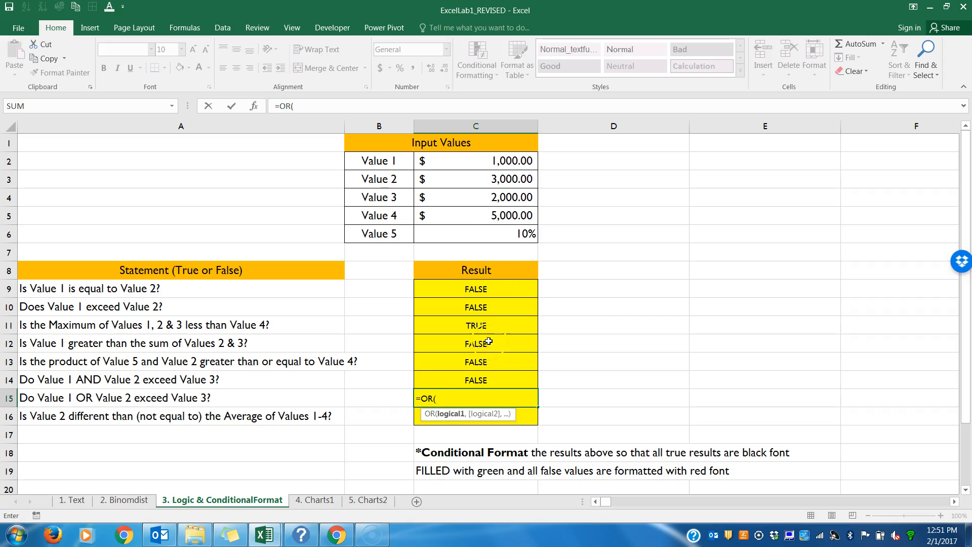
click(471, 164)
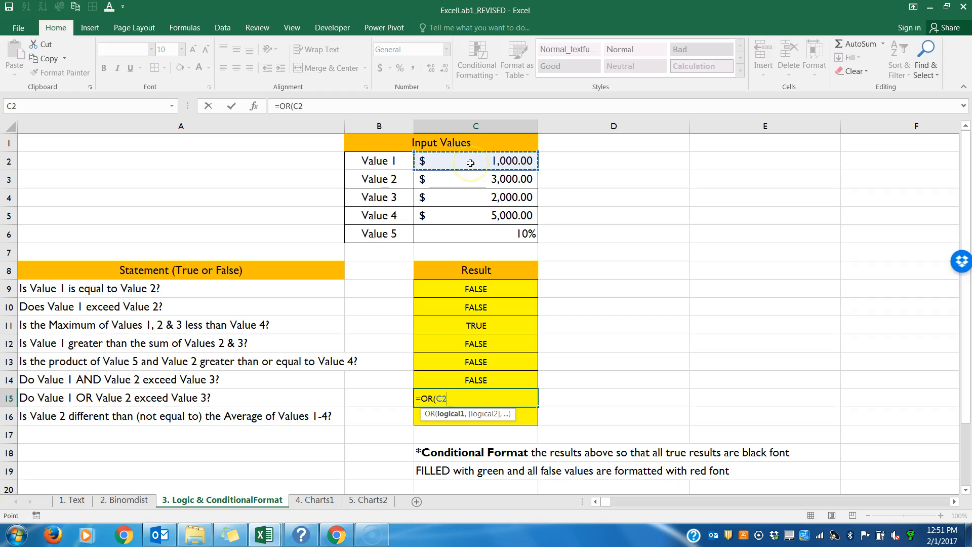
text(>)
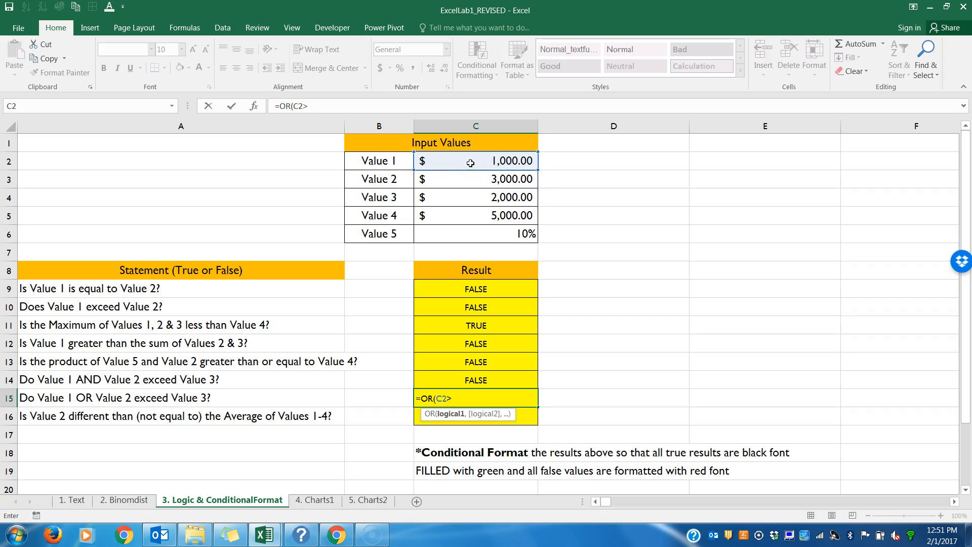
click(473, 197)
text(,)
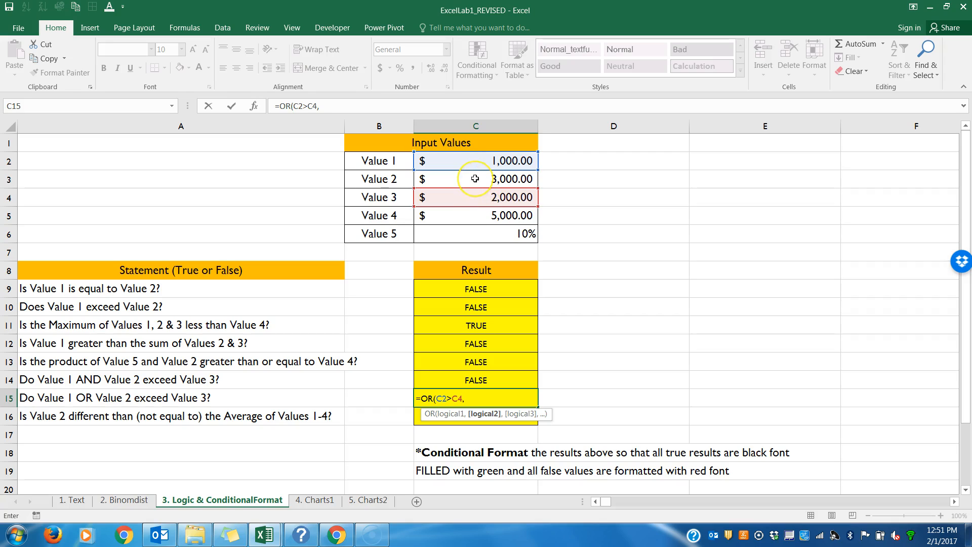
click(475, 178)
text(>)
click(473, 197)
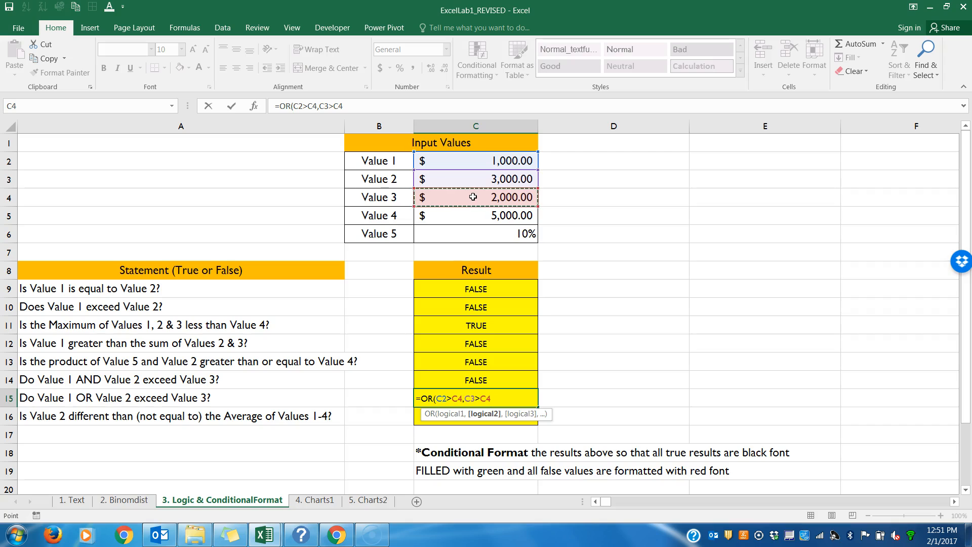
text())
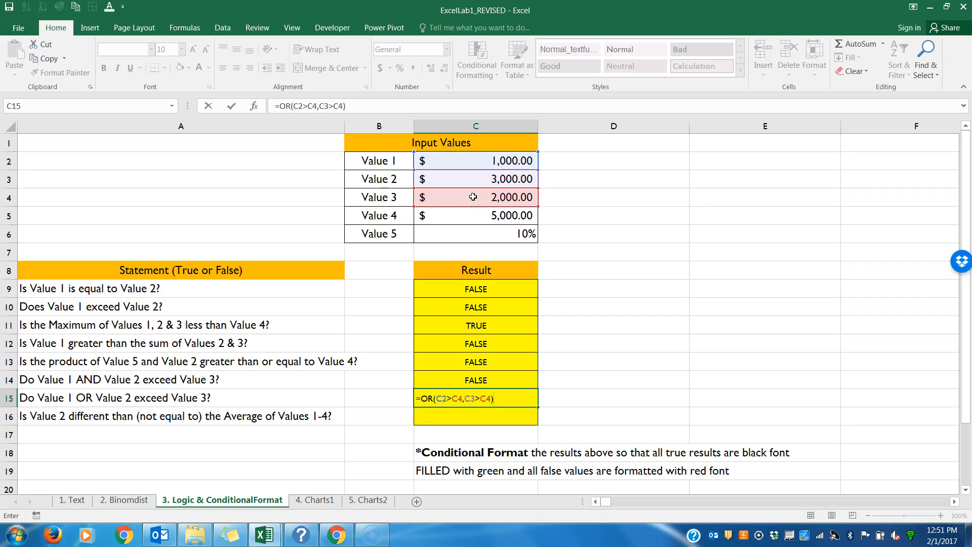
key(Return)
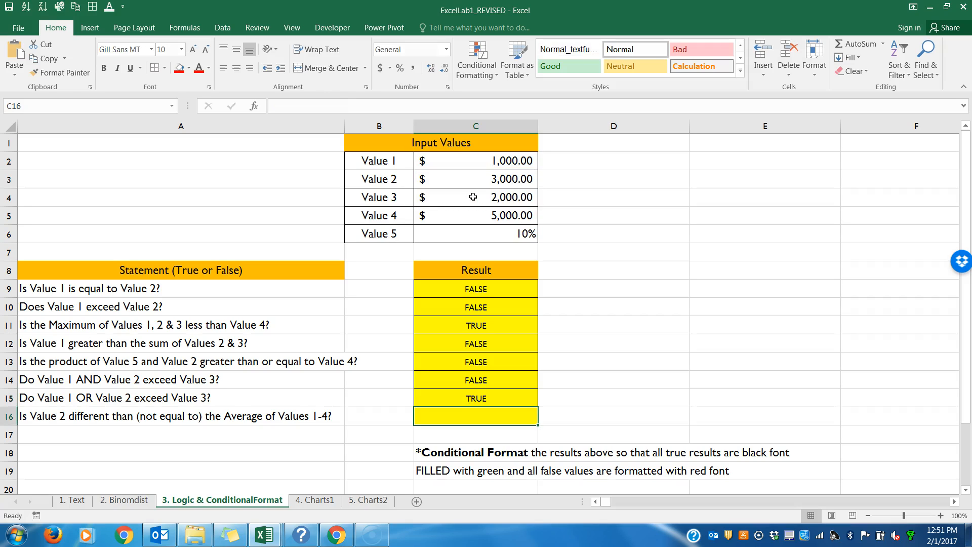
Step: Enter =C3<>AVERAGE(C2:C5) in C16 to test whether Value 2 differs from the average of Values 1-4
text(=)
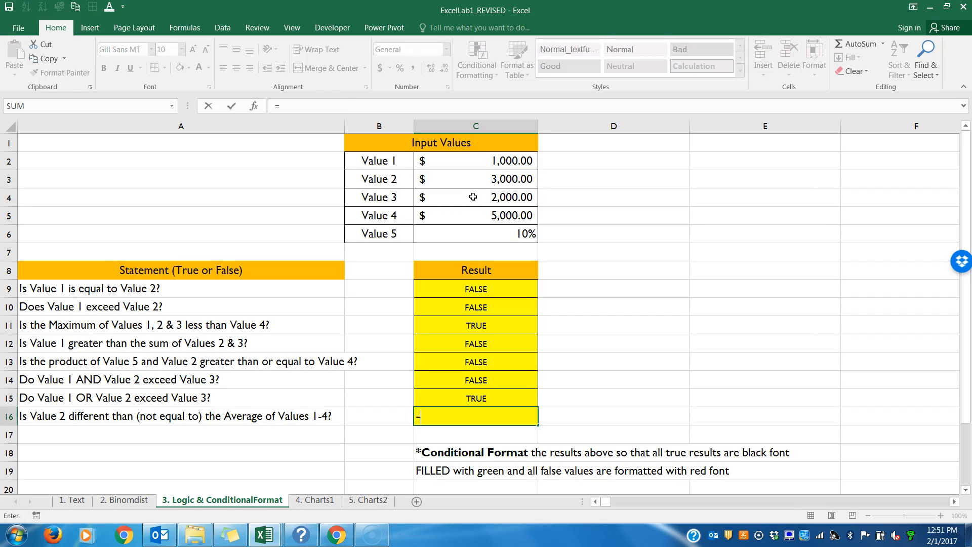
click(499, 177)
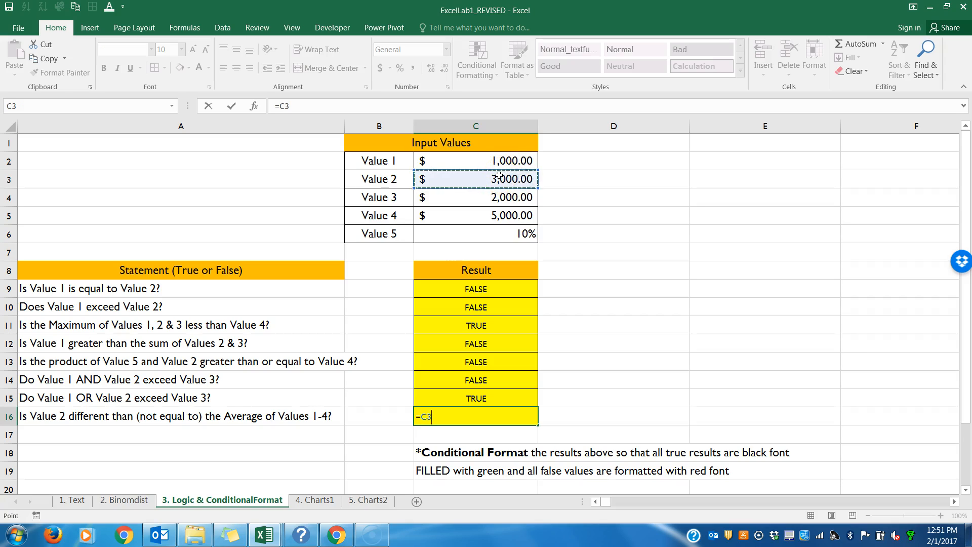
text(<)
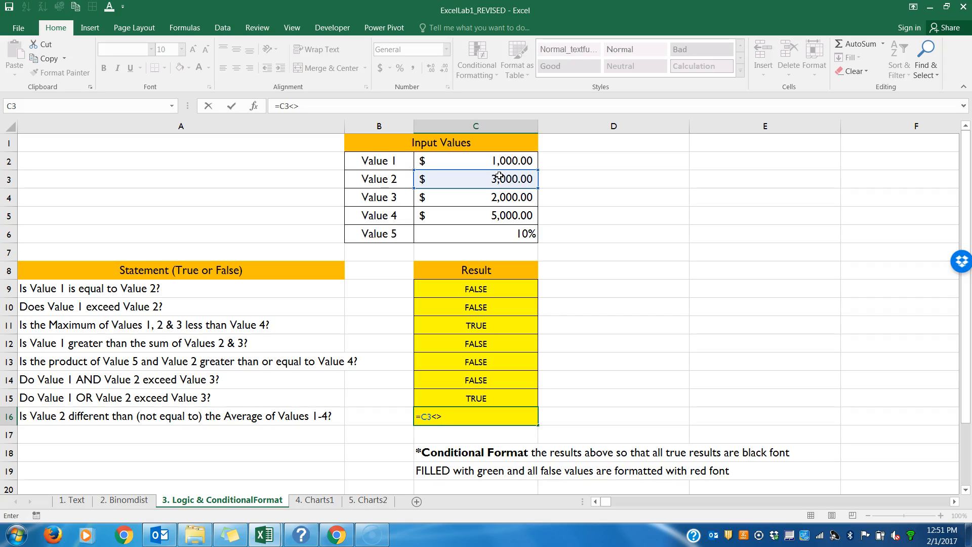
text(>AVERAGE()
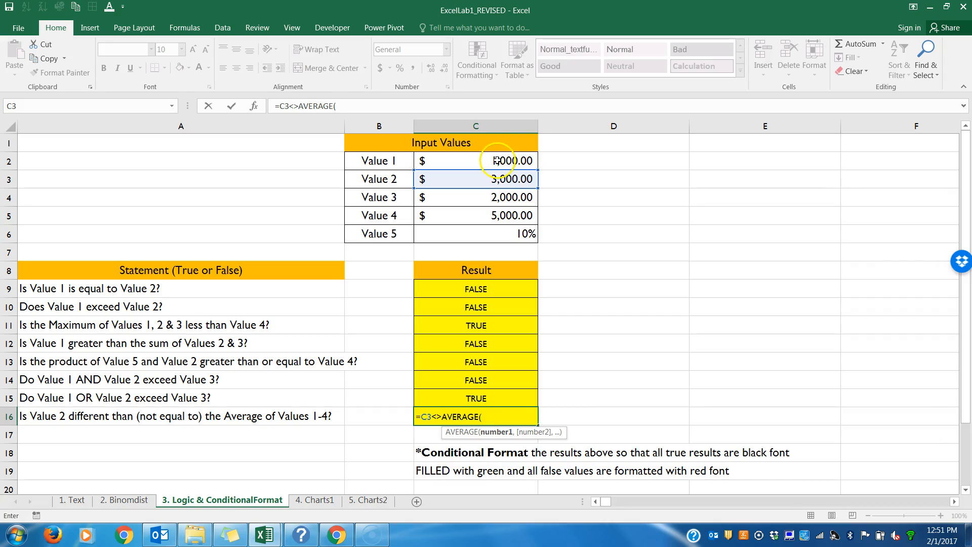
drag(506, 152, 566, 224)
text())
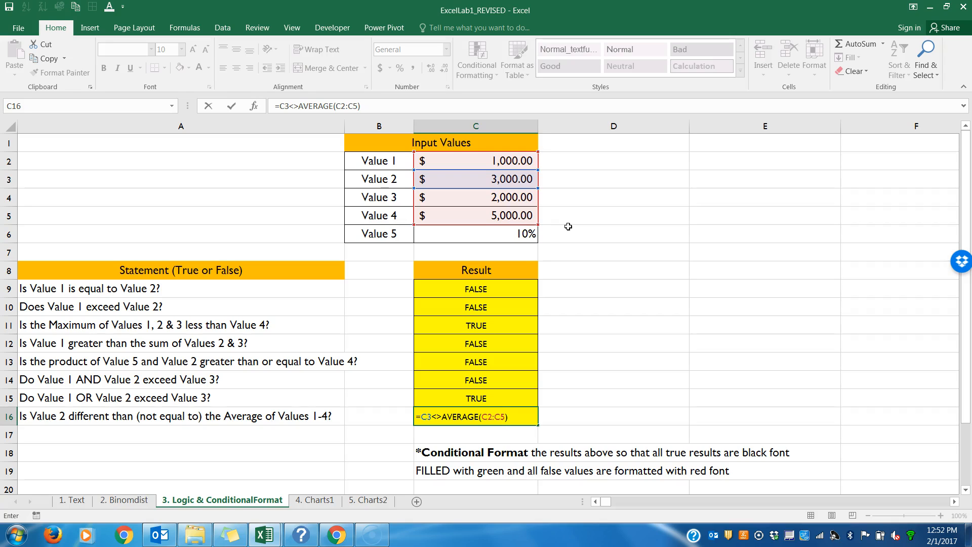
key(Return)
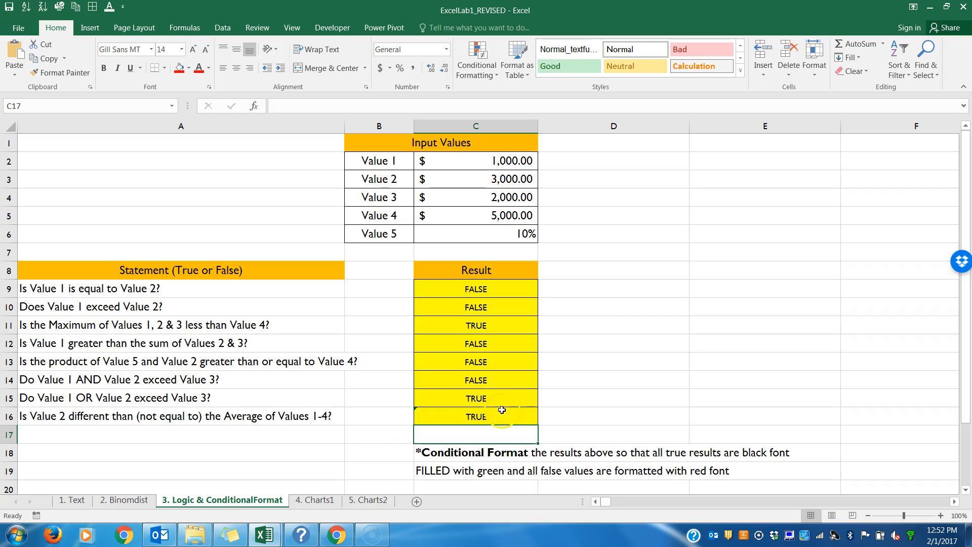
Step: Check the range referenced by the formula in C16 and ignore the cell's Formula Omits Adjacent Cells error
double_click(426, 416)
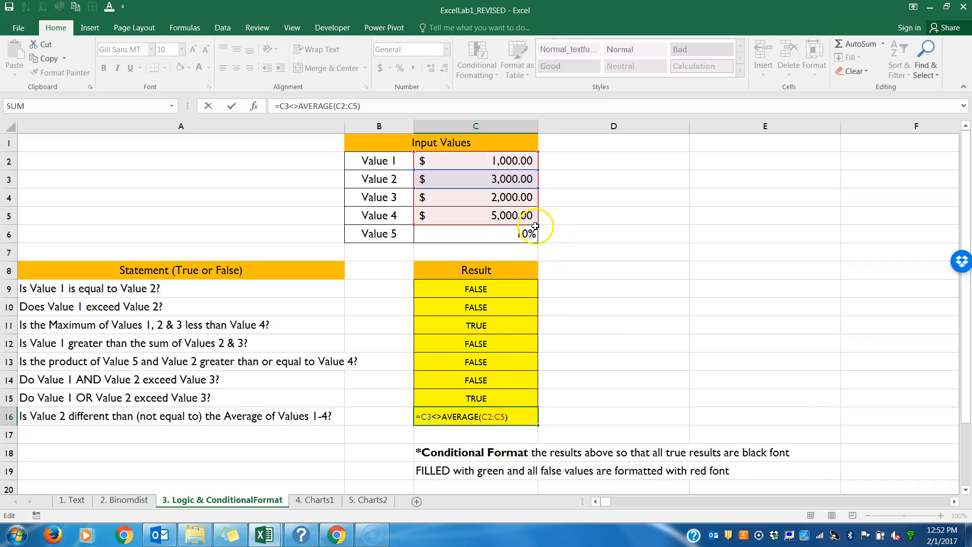
mouse_move(537, 225)
mouse_down()
mouse_move(538, 239)
mouse_move(533, 225)
mouse_up()
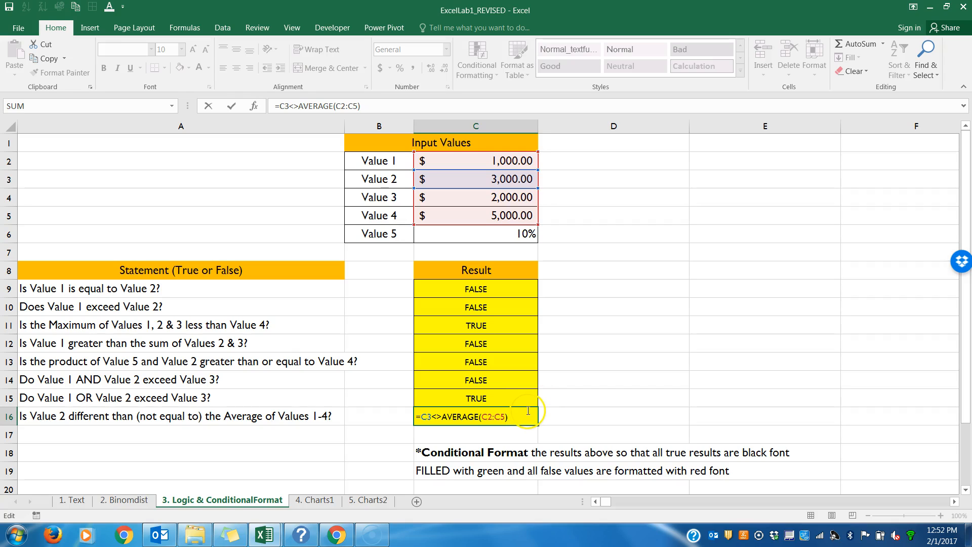
key(Return)
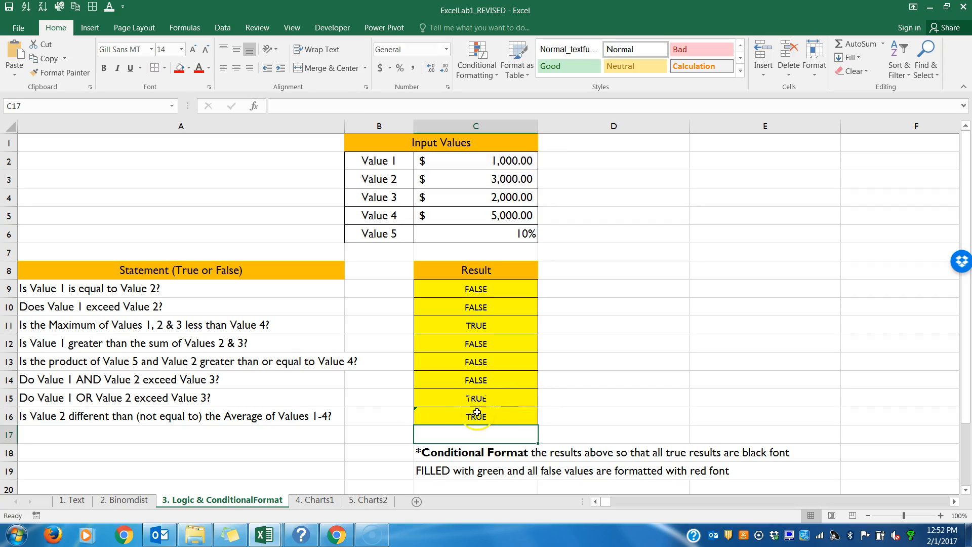
click(420, 413)
mouse_move(399, 415)
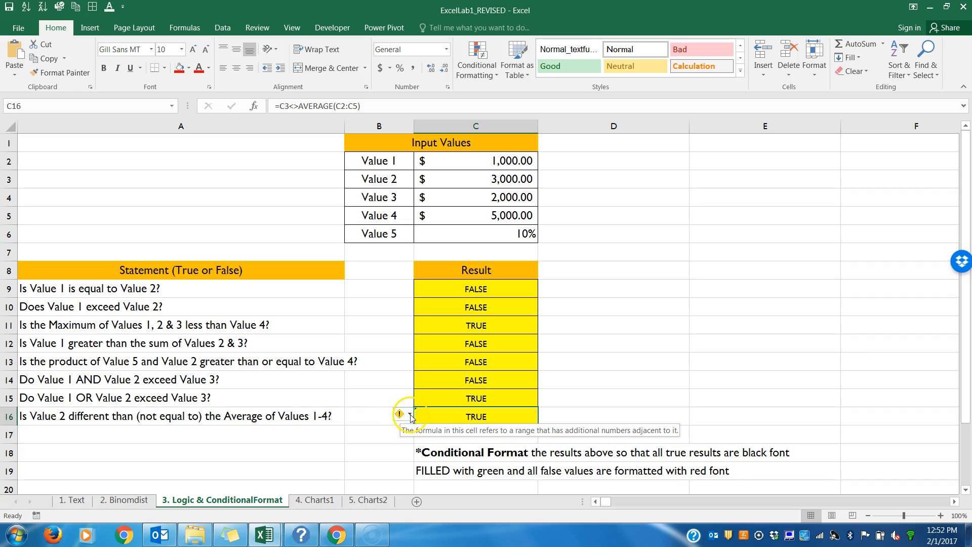
click(410, 415)
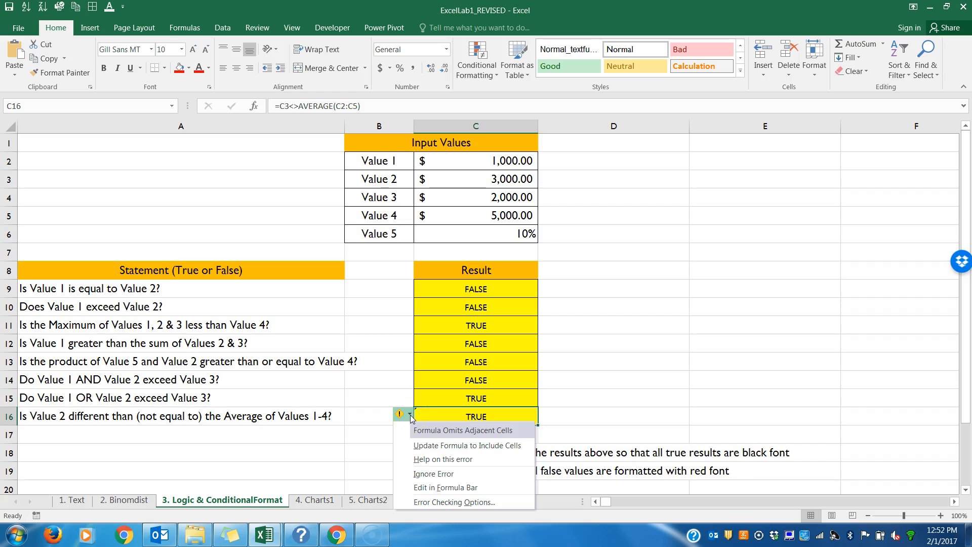
click(424, 475)
click(680, 351)
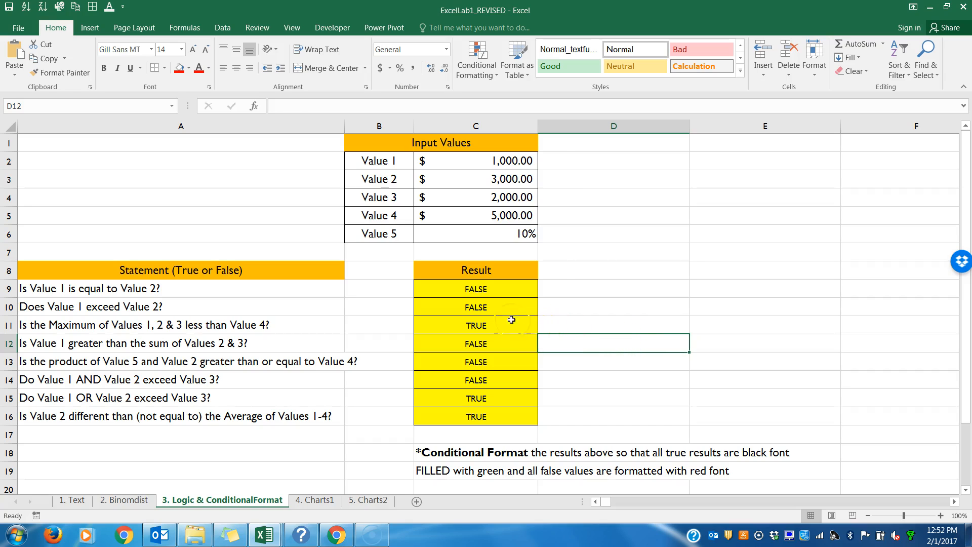
Step: Display the formulas instead of their results for the Result column C9:C16
drag(488, 288, 490, 423)
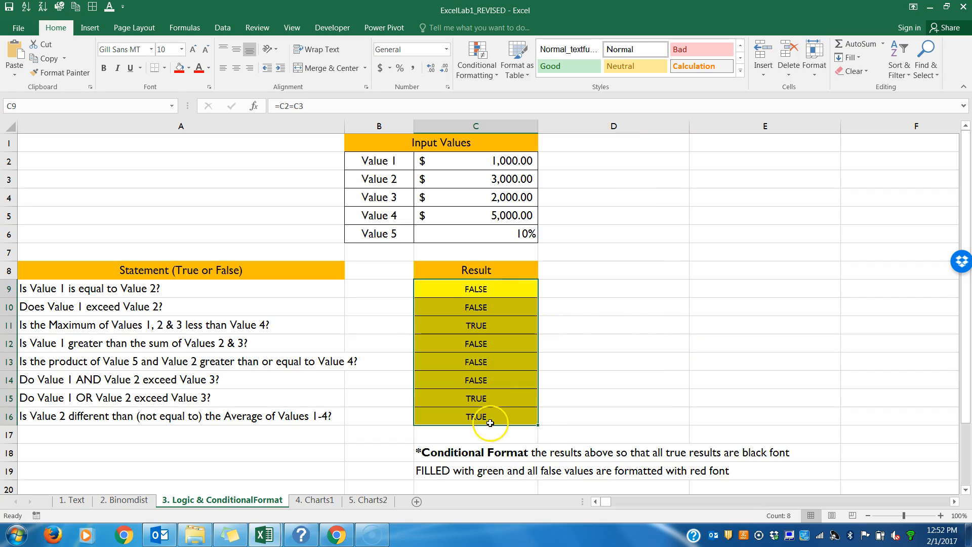
click(497, 381)
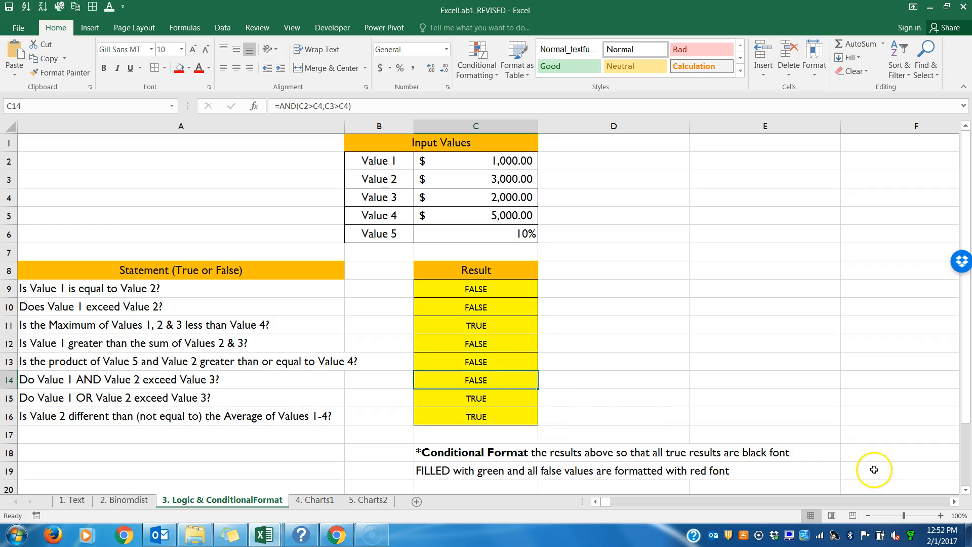
click(941, 515)
click(941, 516)
click(941, 516)
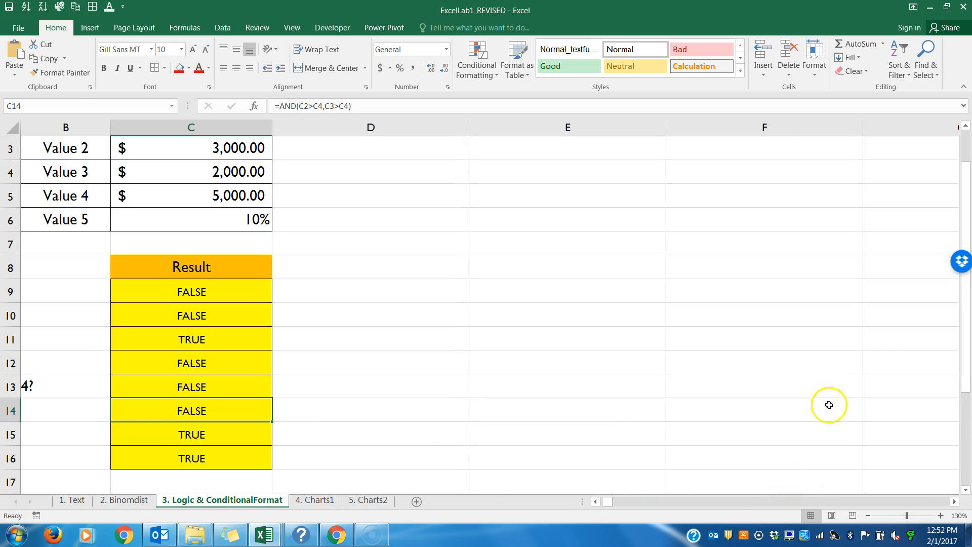
drag(967, 319, 968, 347)
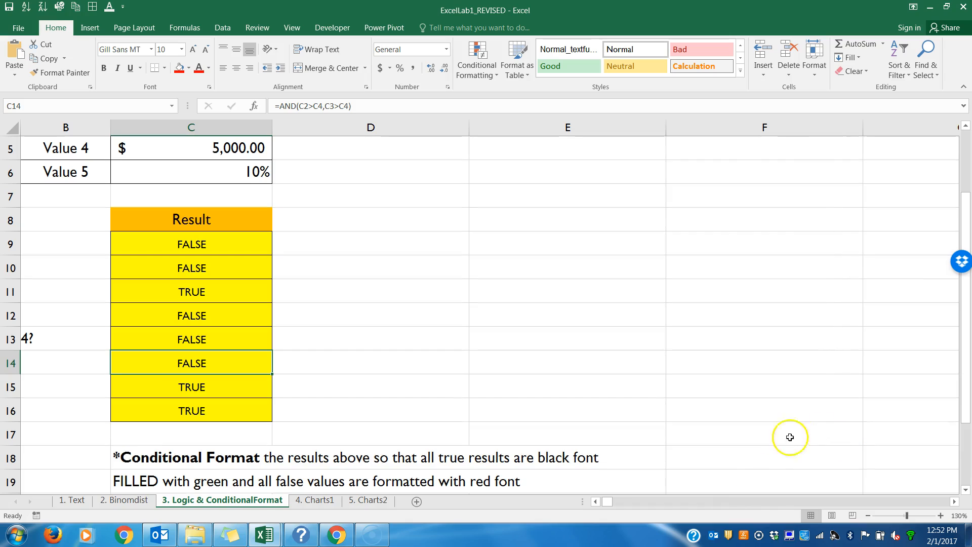
drag(612, 501, 595, 501)
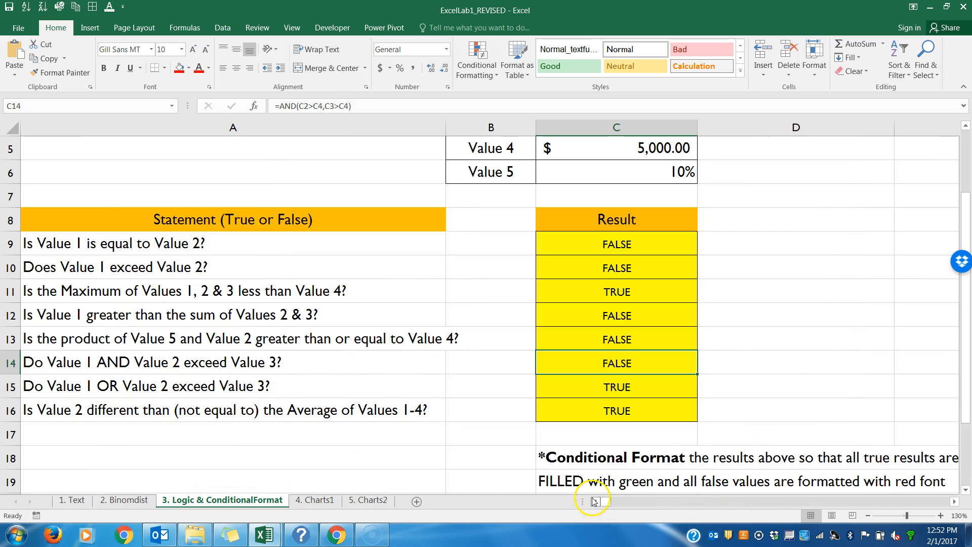
click(609, 320)
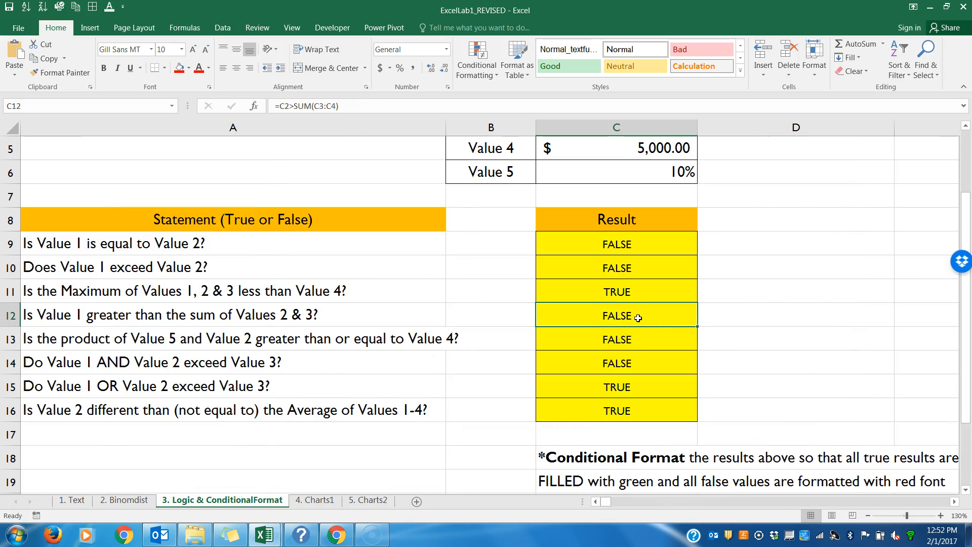
key(ctrl+grave)
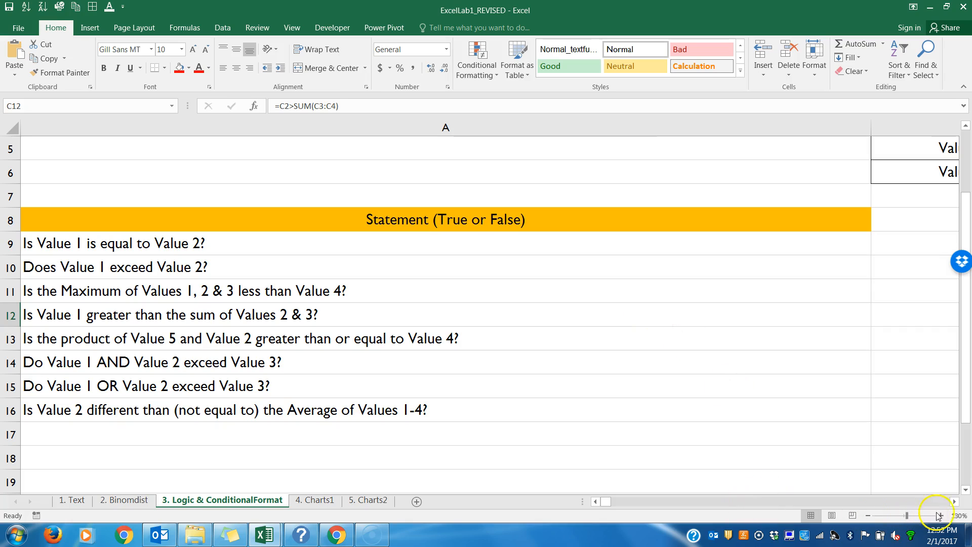
click(954, 502)
click(955, 501)
click(954, 502)
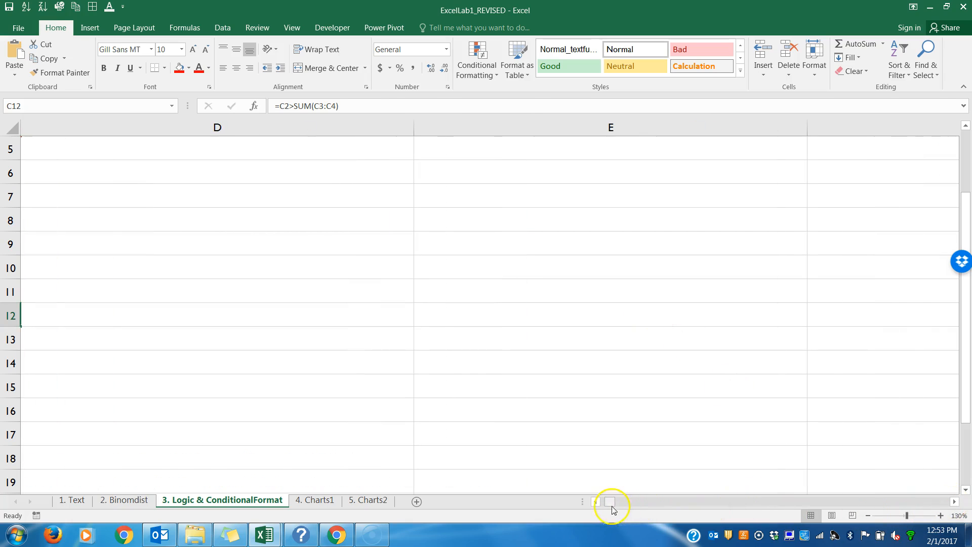
click(596, 501)
click(596, 502)
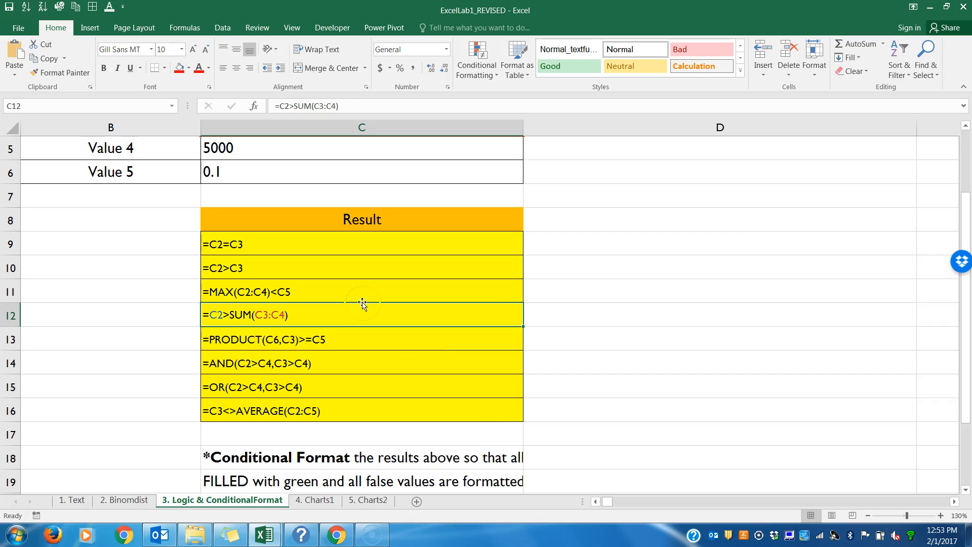
Step: Review the logical formulas in C9 through C16 one by one
click(339, 242)
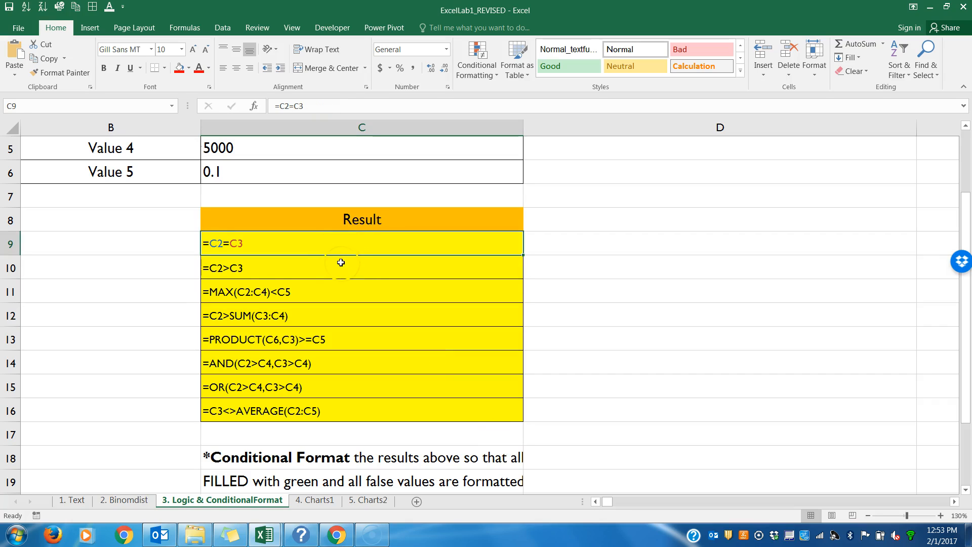
click(341, 262)
click(344, 290)
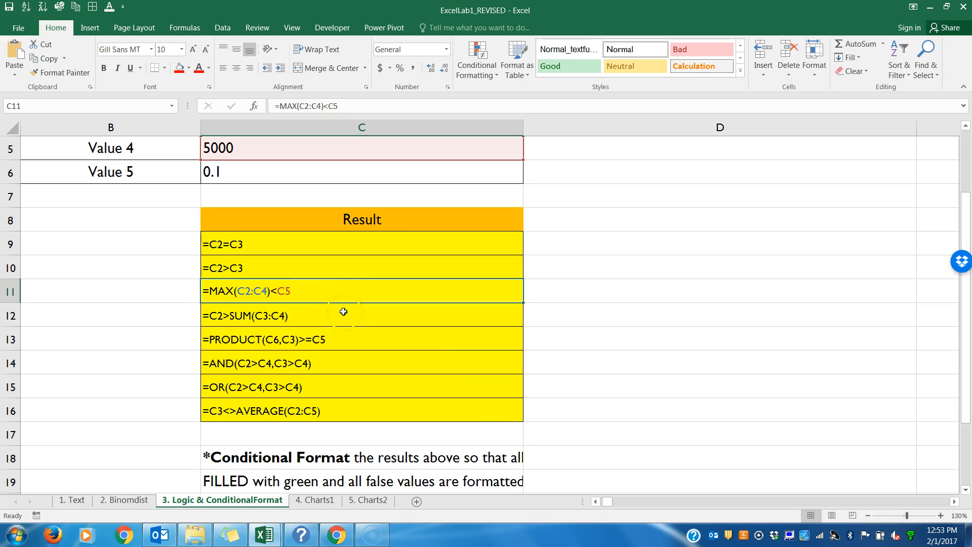
click(344, 311)
click(350, 342)
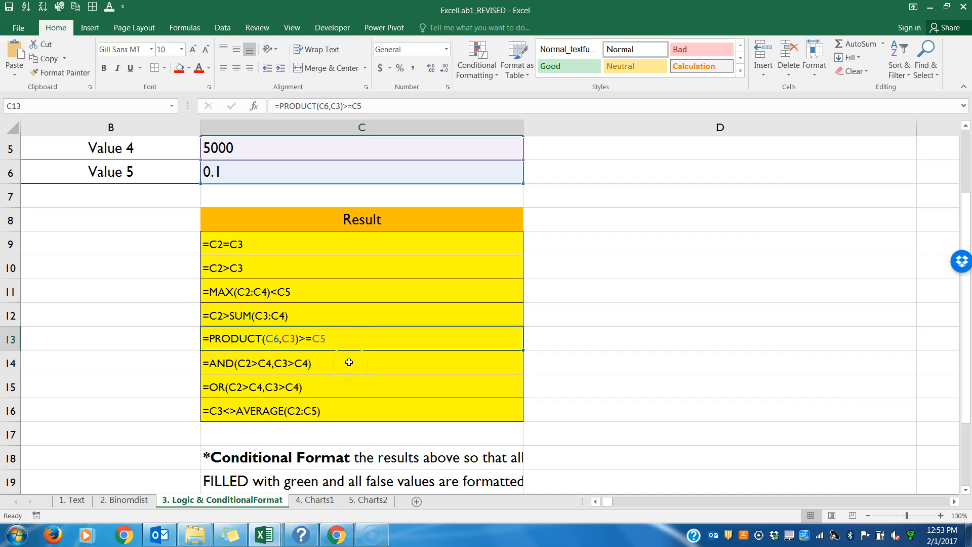
click(350, 363)
click(351, 385)
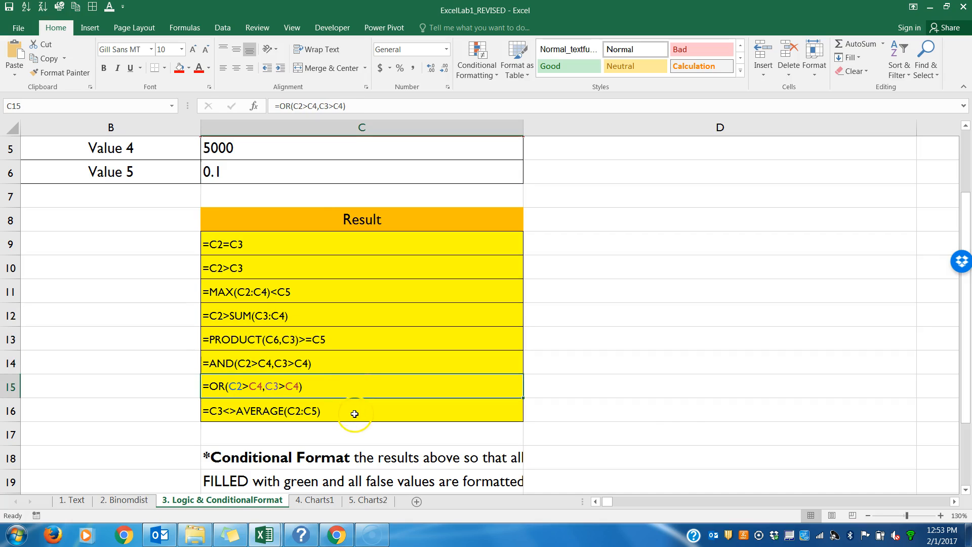
click(354, 413)
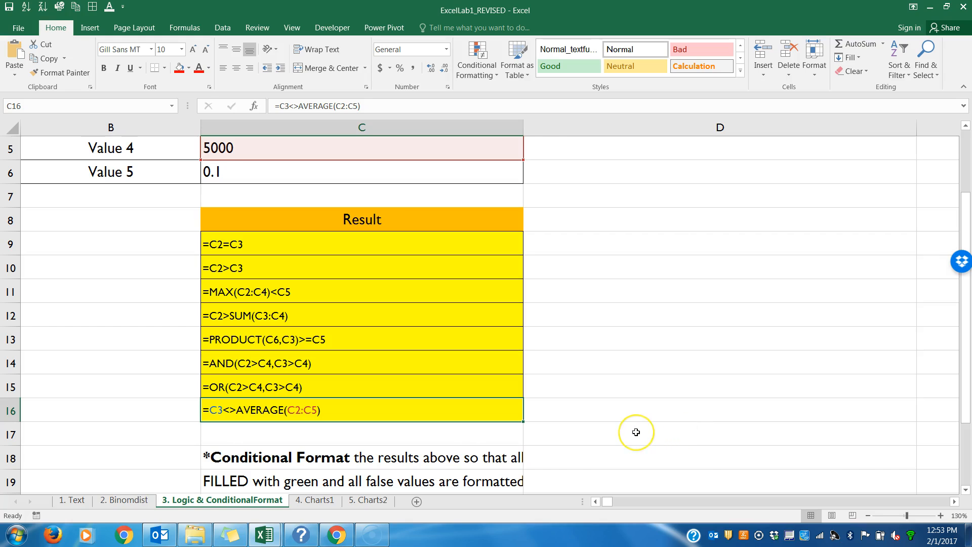
Step: Restore the display of results and examine the conditional formatting instructions and examples below the Result column
key(ctrl+grave)
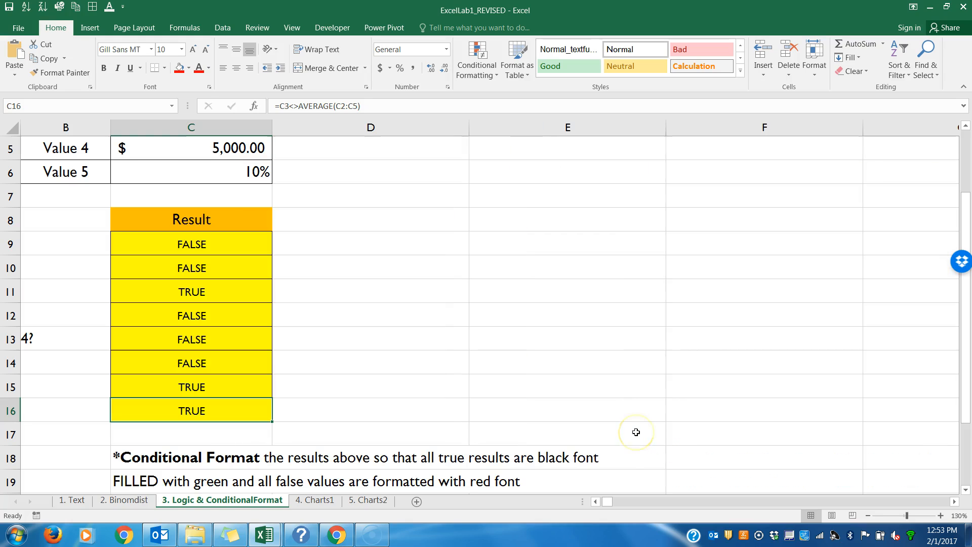
click(596, 501)
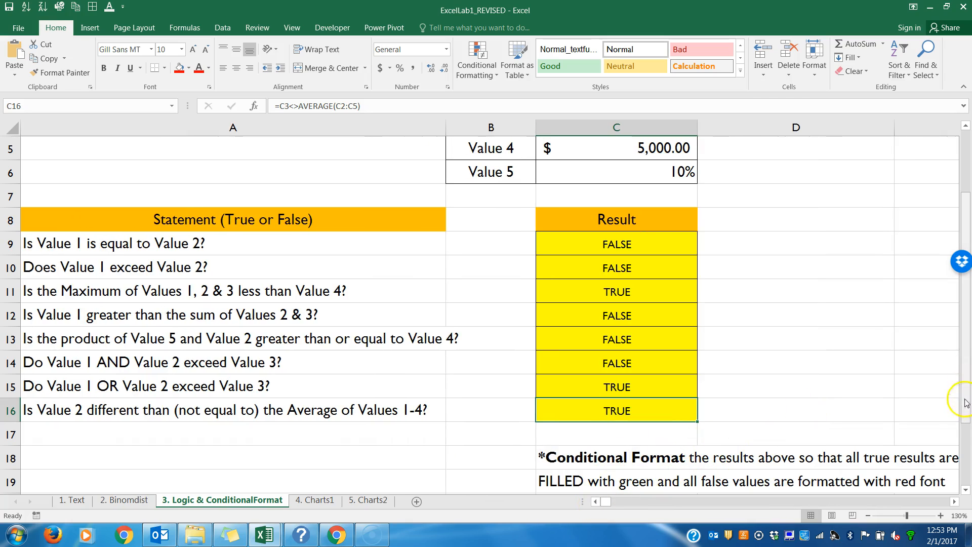
click(967, 491)
click(966, 491)
click(966, 491)
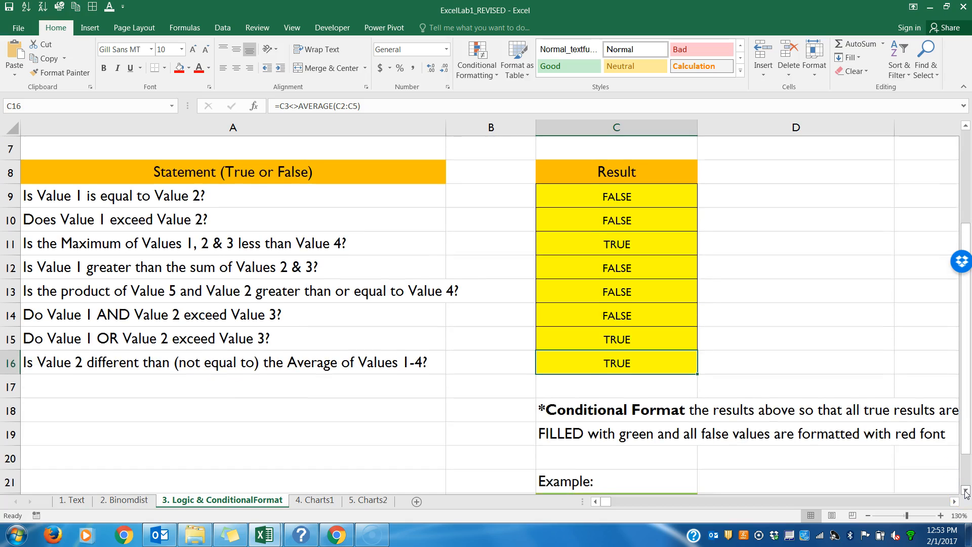
click(868, 516)
click(868, 517)
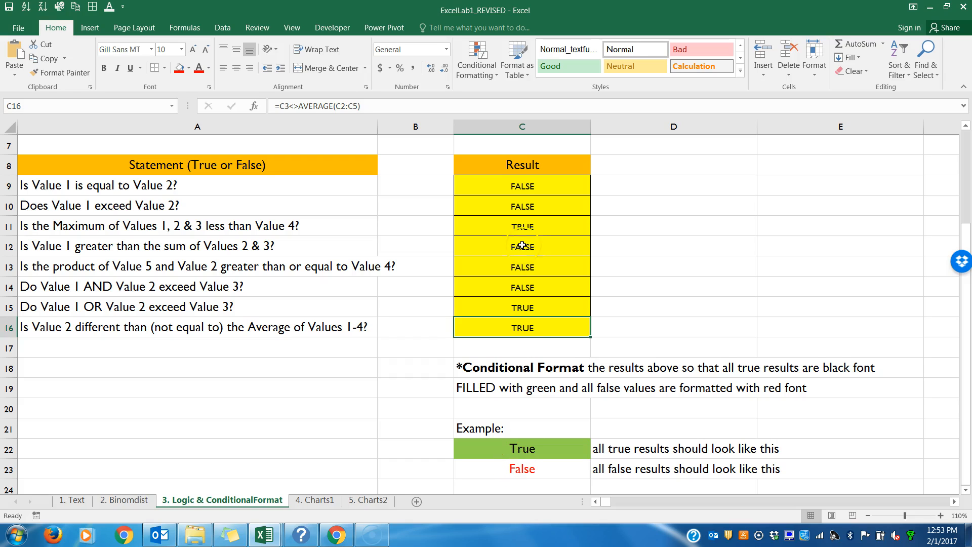
Step: Start a Text That Contains conditional formatting rule on C9:C16 for the text True
drag(507, 175, 517, 329)
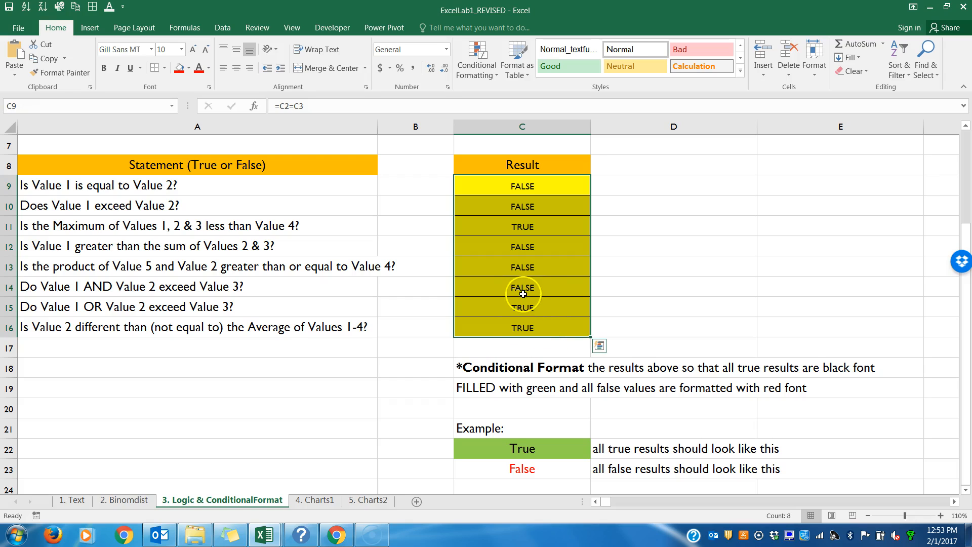
click(59, 29)
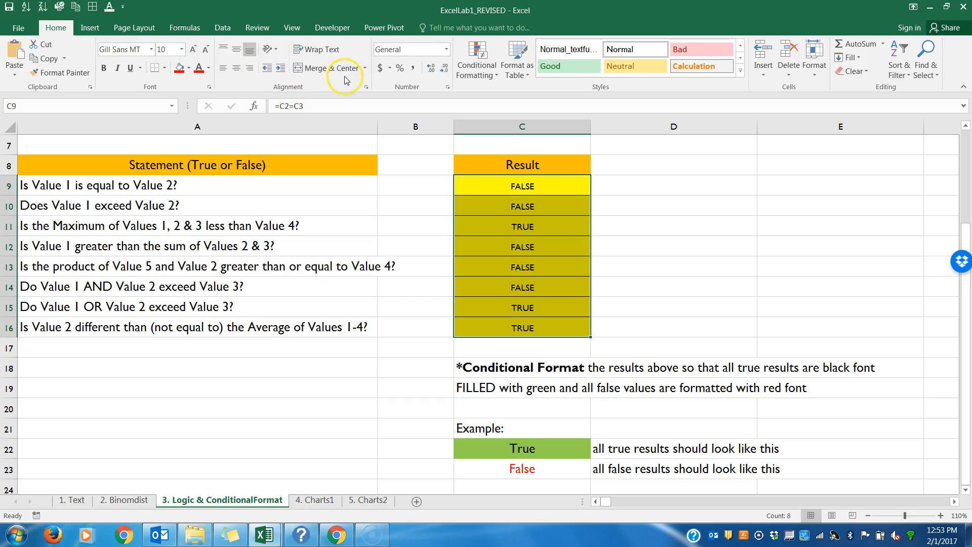
click(479, 76)
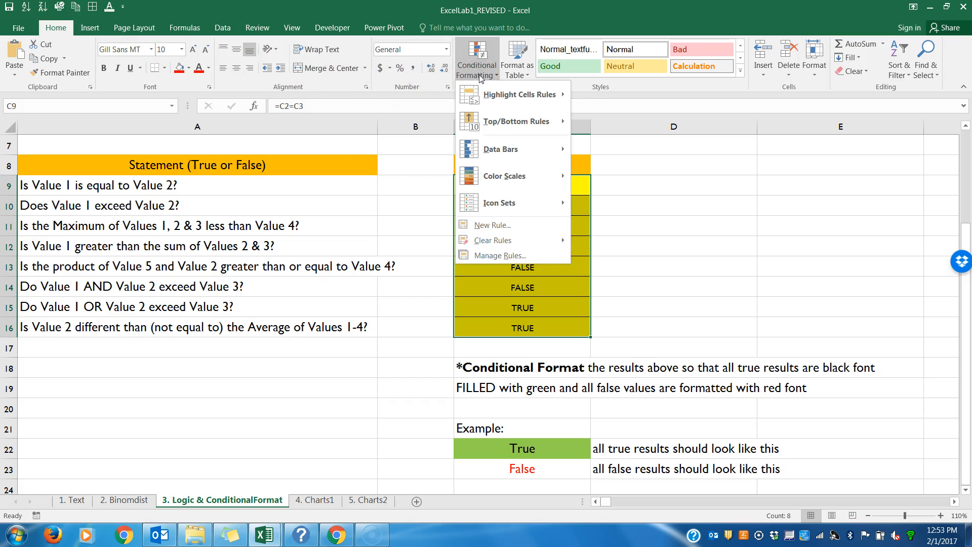
click(491, 96)
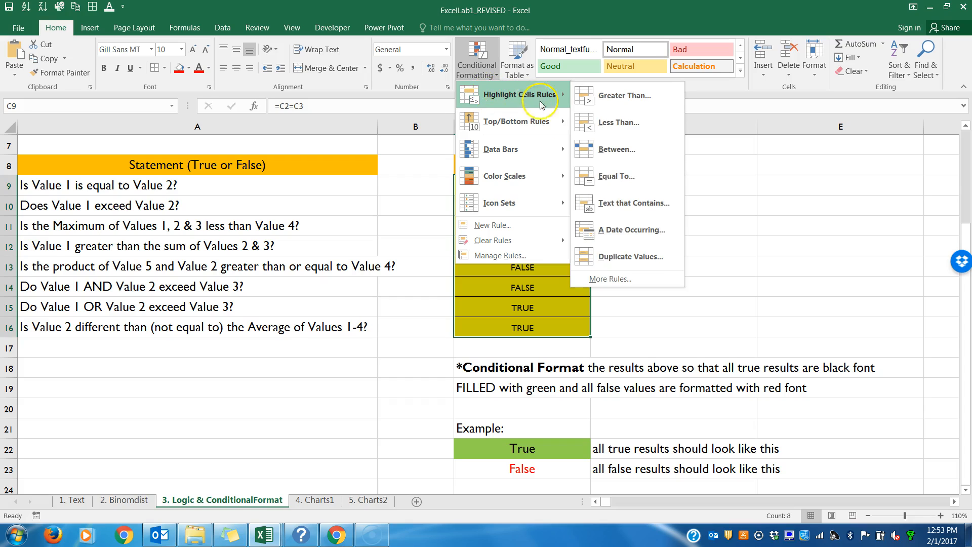
click(606, 202)
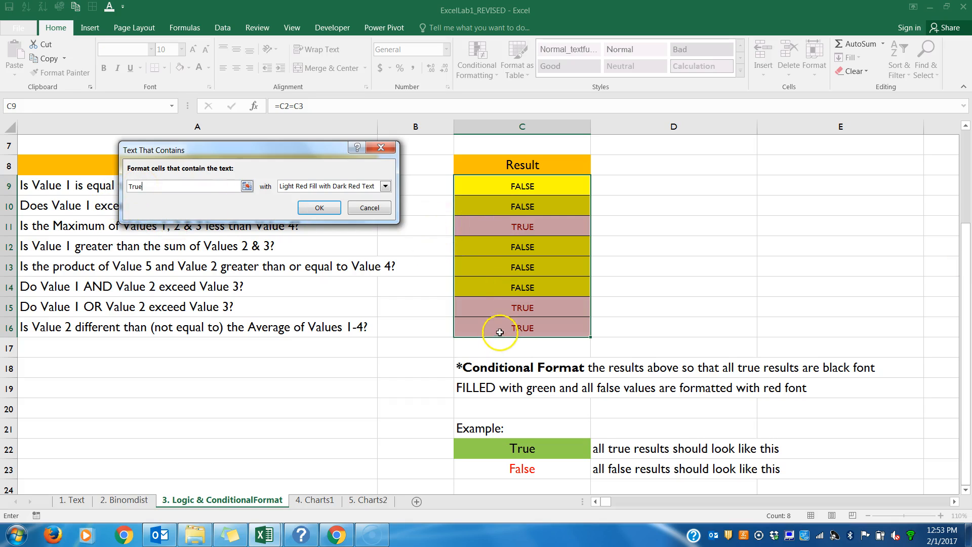
Step: Give the True rule a custom format with a light green fill matching the example and apply it
click(386, 187)
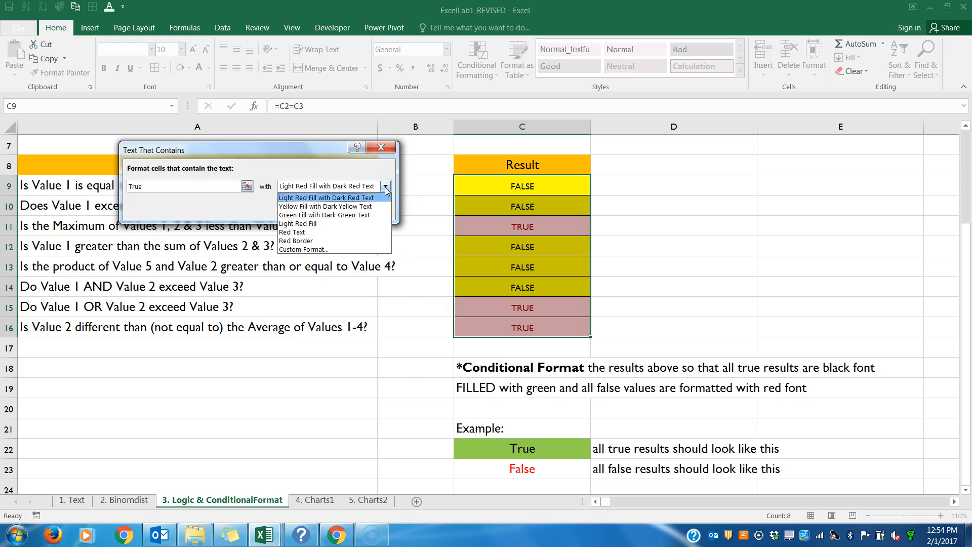
click(365, 248)
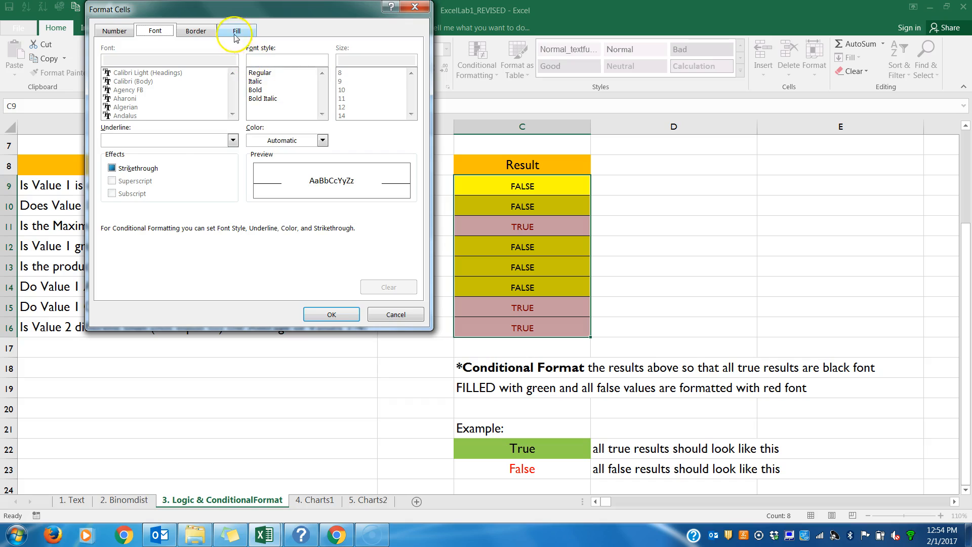
click(236, 32)
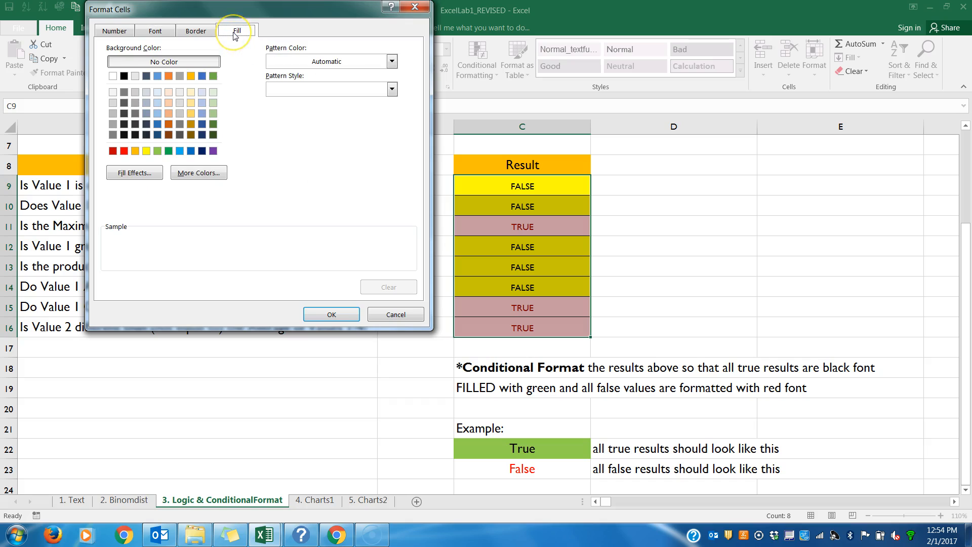
click(157, 151)
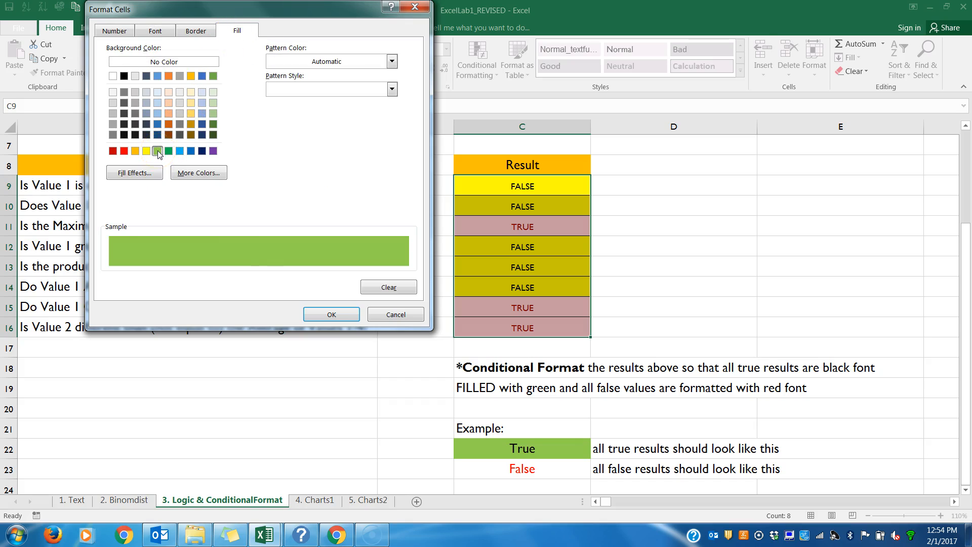
click(324, 316)
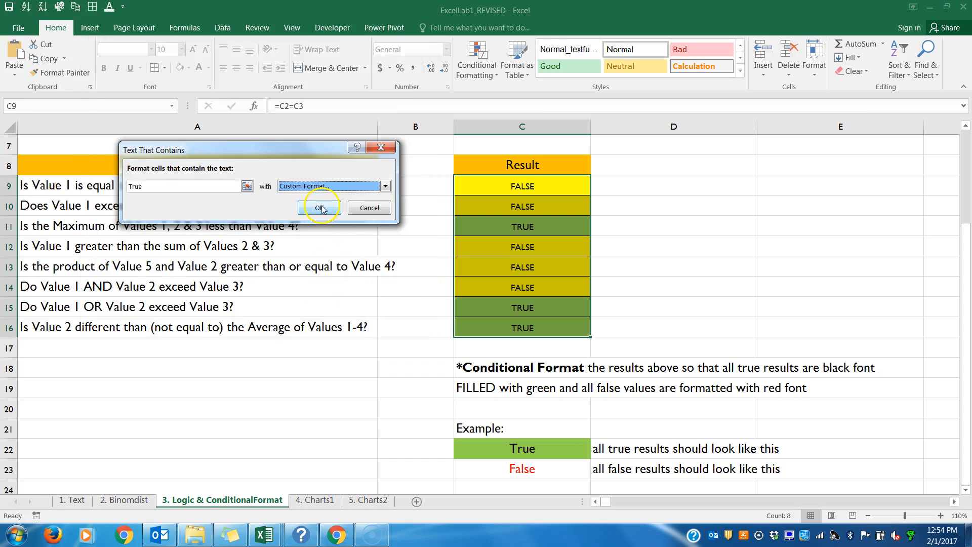
click(320, 208)
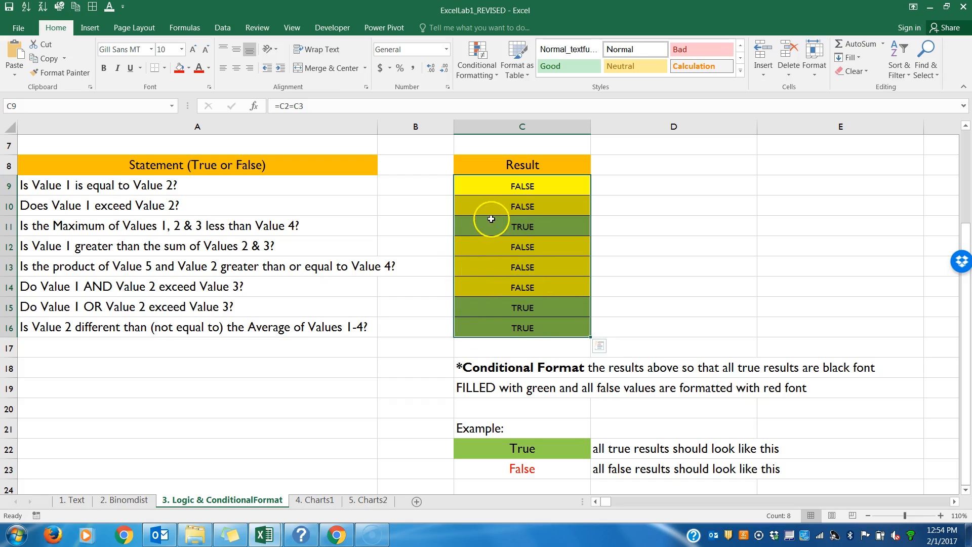
Step: Start a second Text That Contains conditional formatting rule on C9:C16 for the text False
click(476, 71)
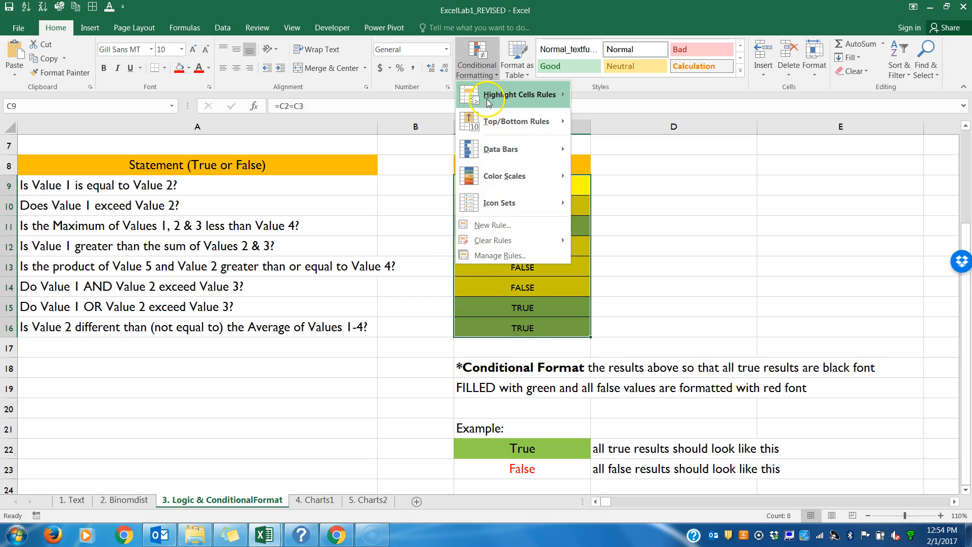
mouse_move(488, 97)
click(628, 202)
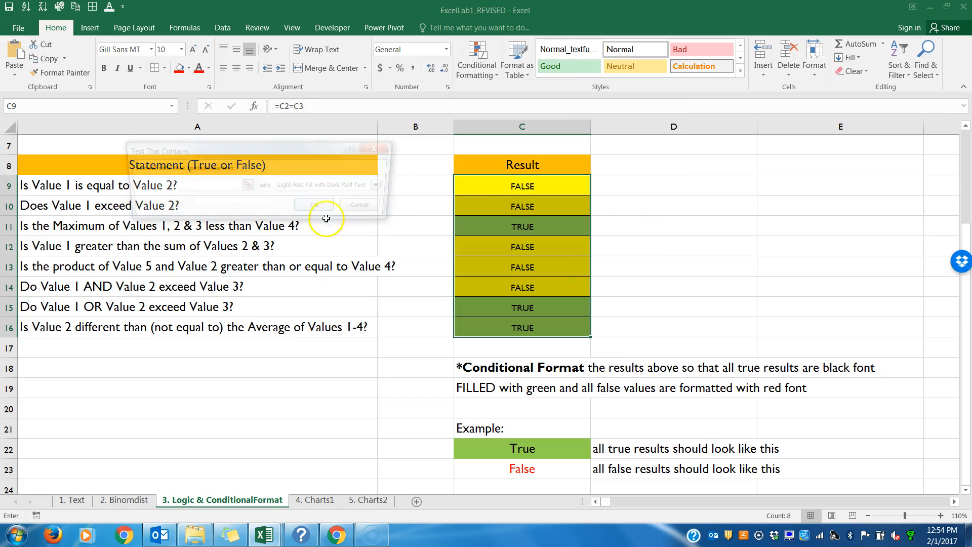
text(False)
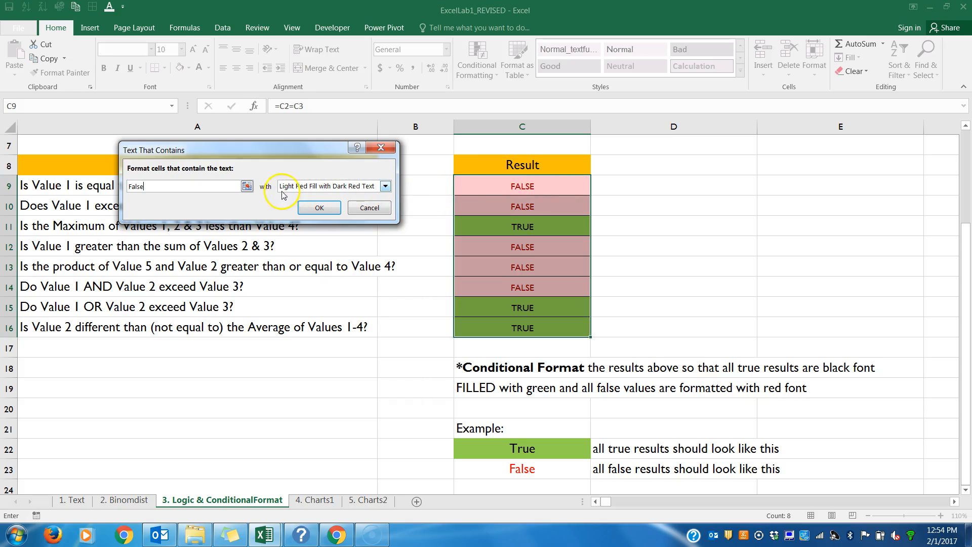
Step: Give the False rule a custom format with no background color and red font, and apply it to the results
click(386, 187)
click(353, 248)
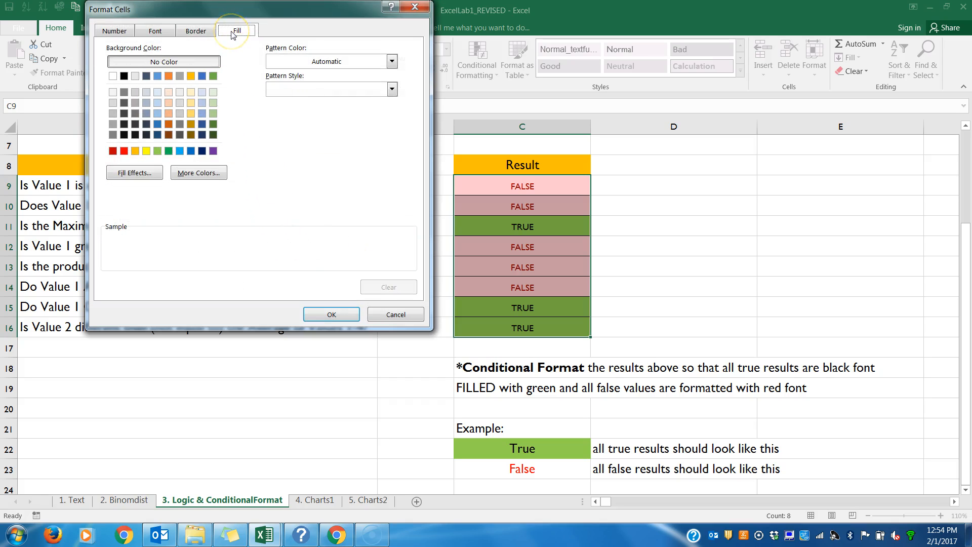
click(178, 64)
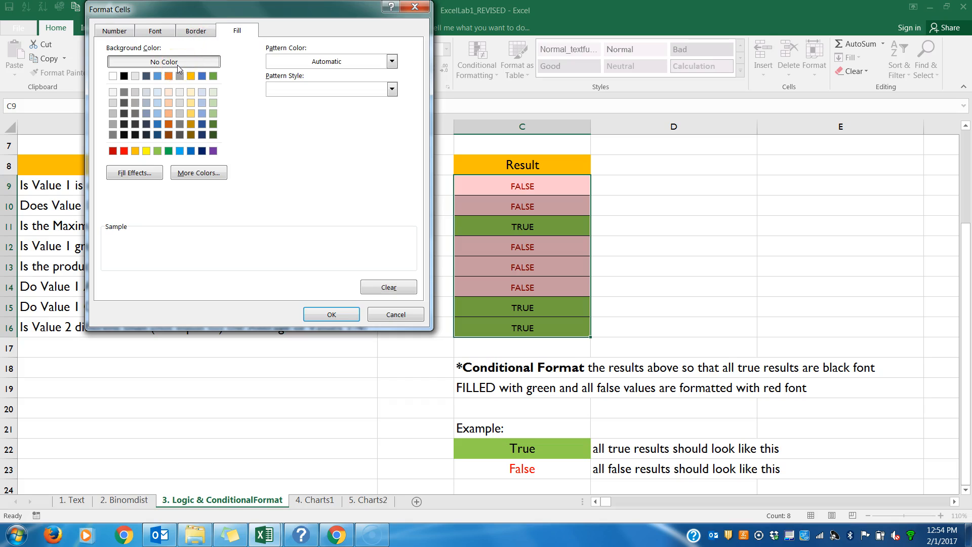
click(151, 36)
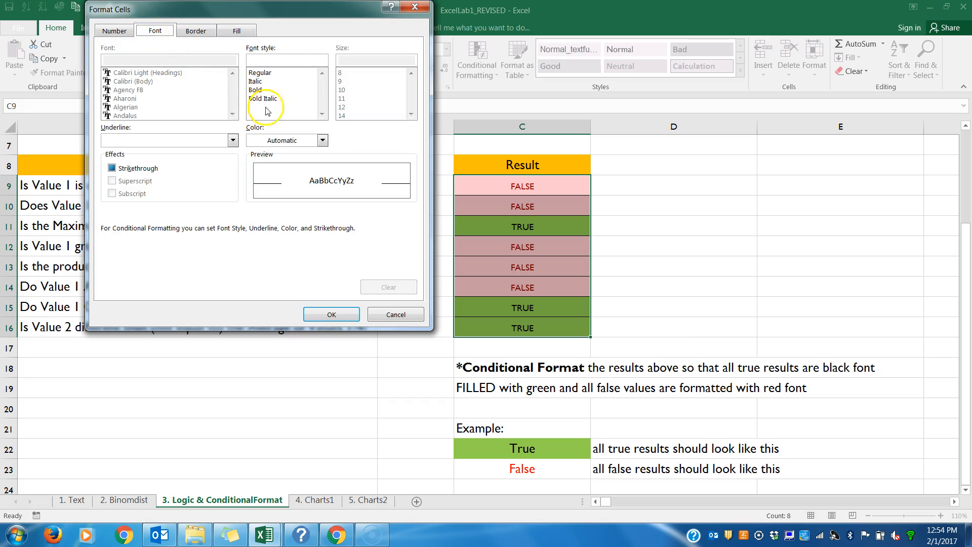
click(322, 140)
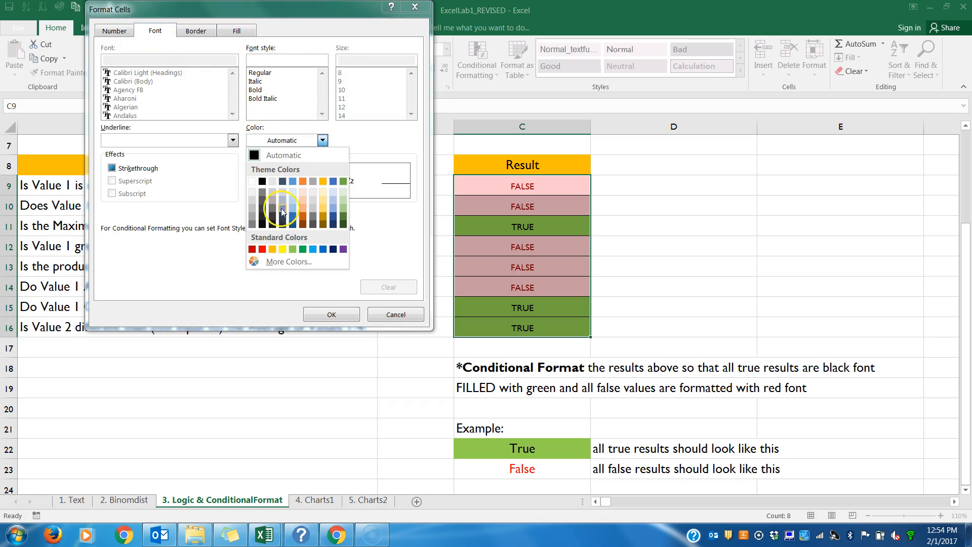
click(262, 249)
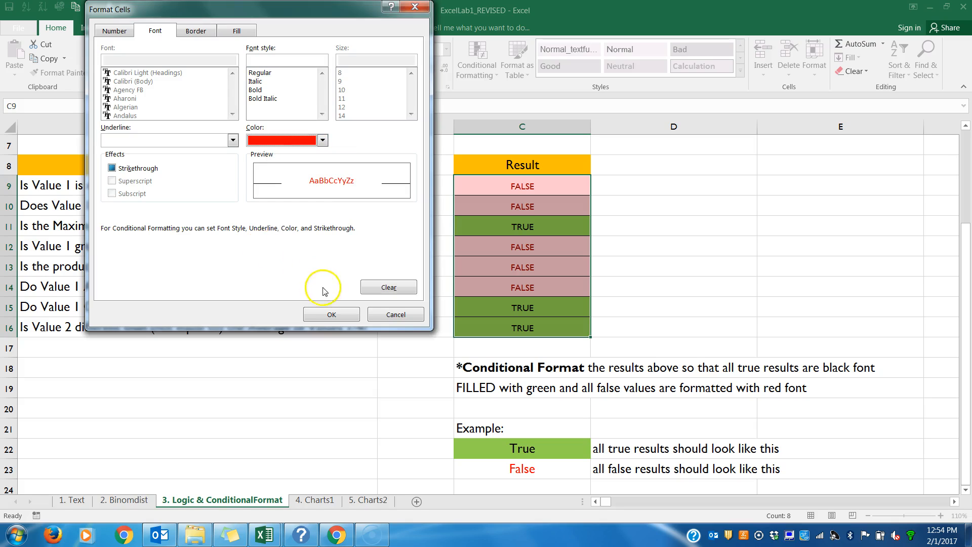
click(330, 315)
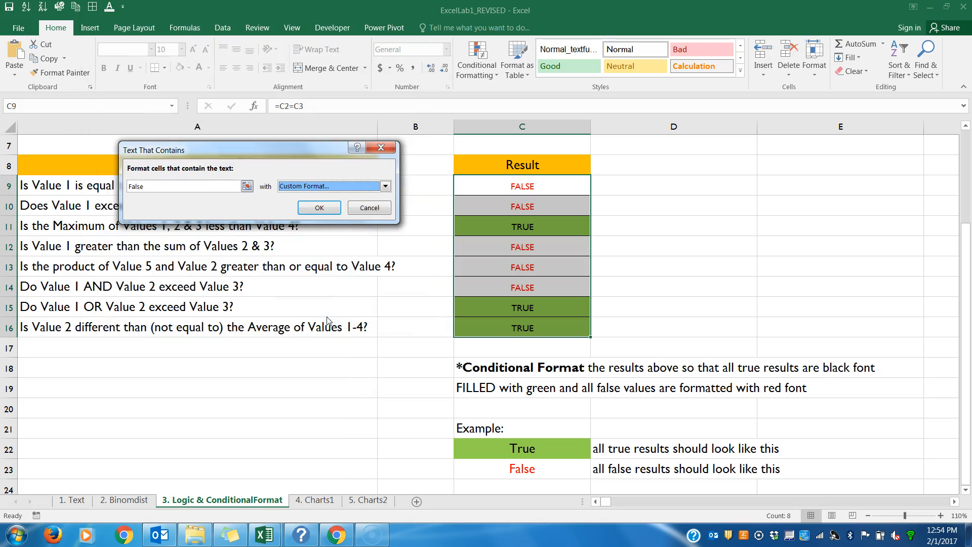
click(326, 209)
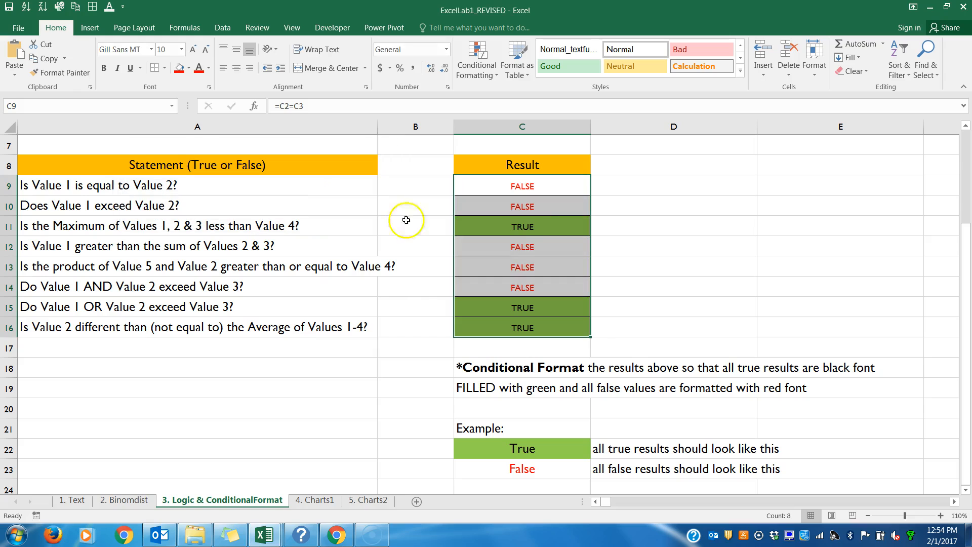
click(633, 241)
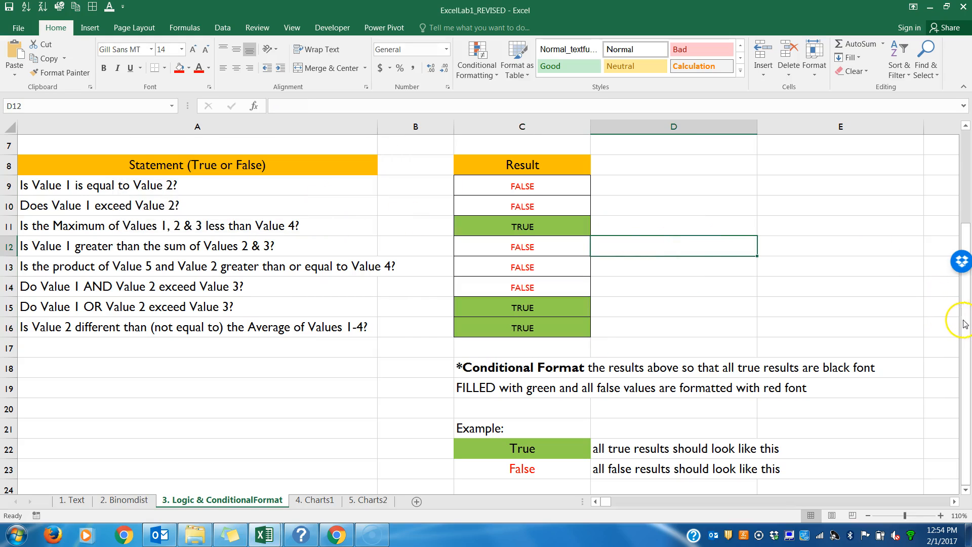
Step: Test the conditional formatting by setting Value 1 in the Input Values table to 10,000
drag(964, 321, 950, 228)
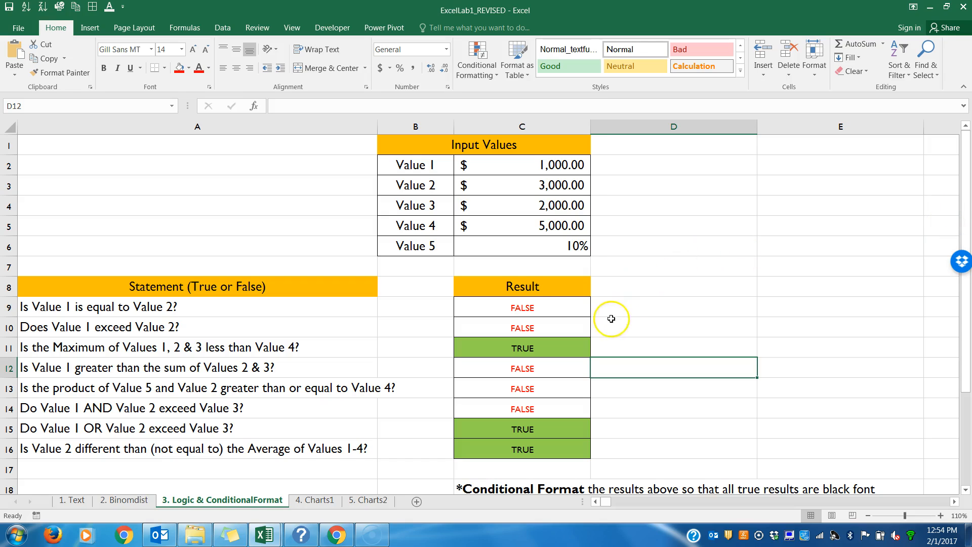
click(552, 308)
drag(552, 307, 553, 449)
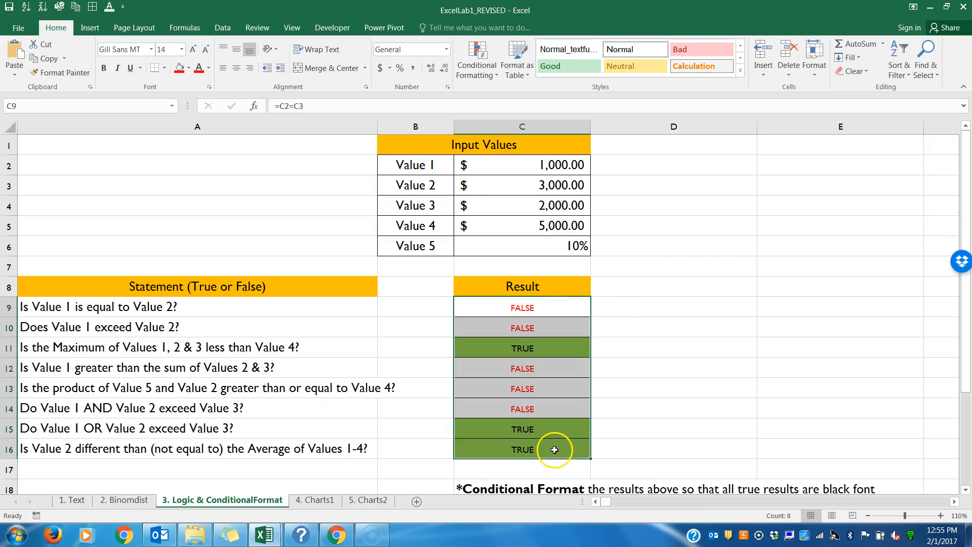
click(525, 323)
click(540, 162)
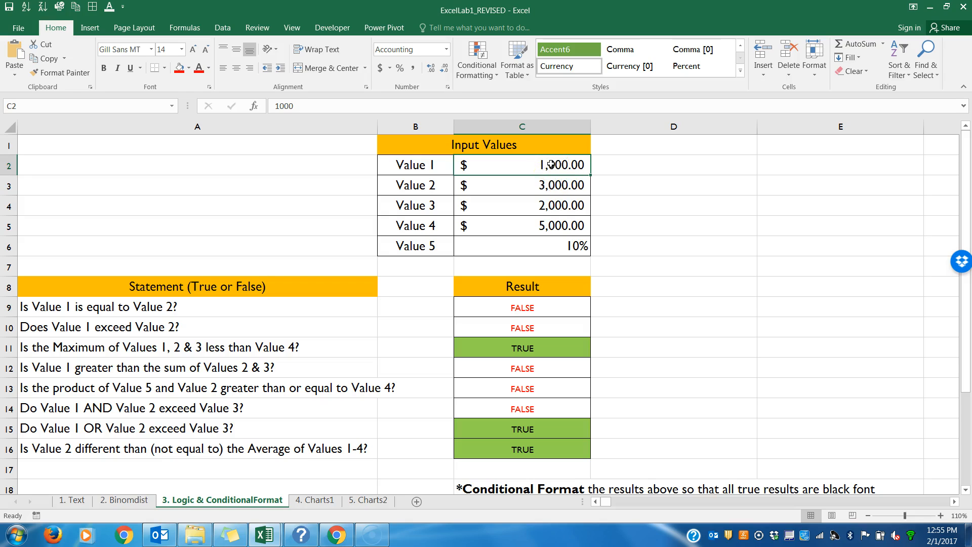
text(10,)
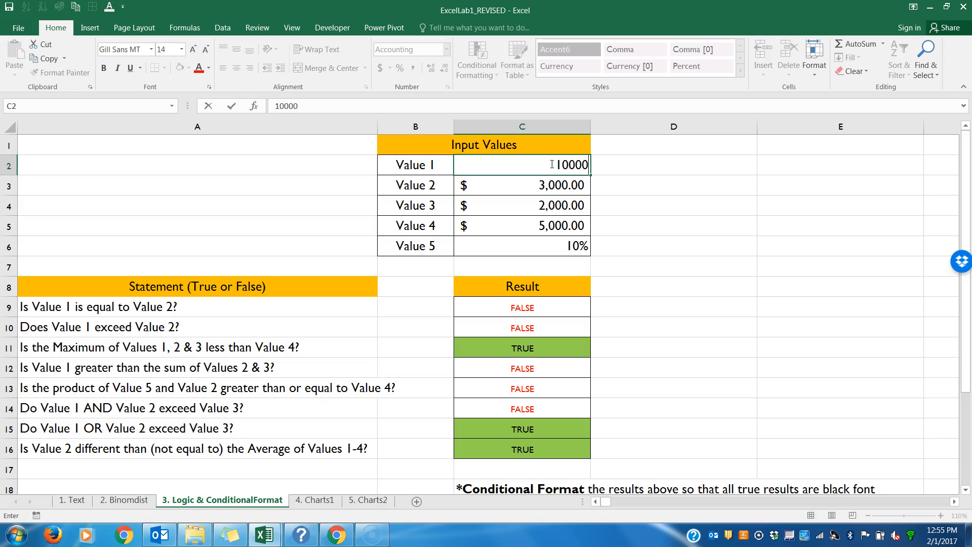
text(000)
key(Return)
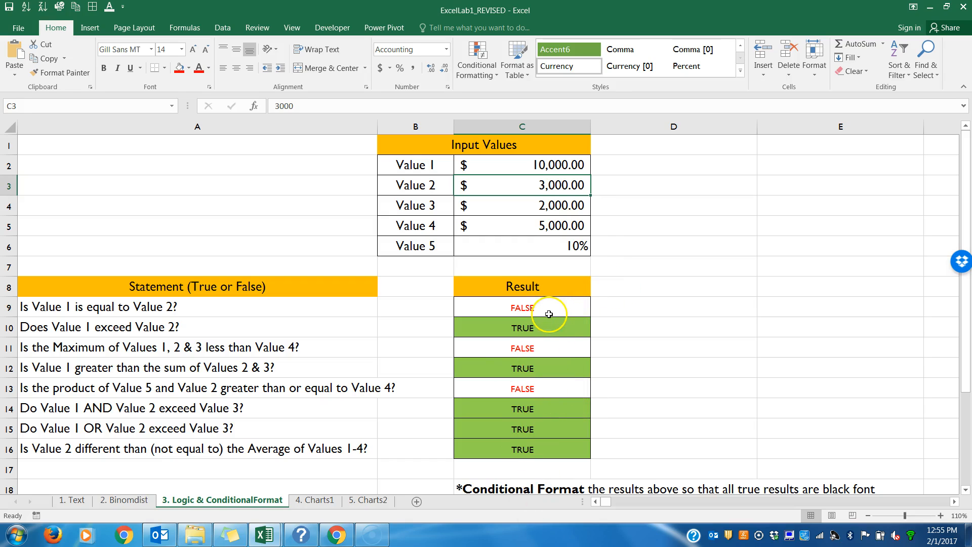
click(539, 165)
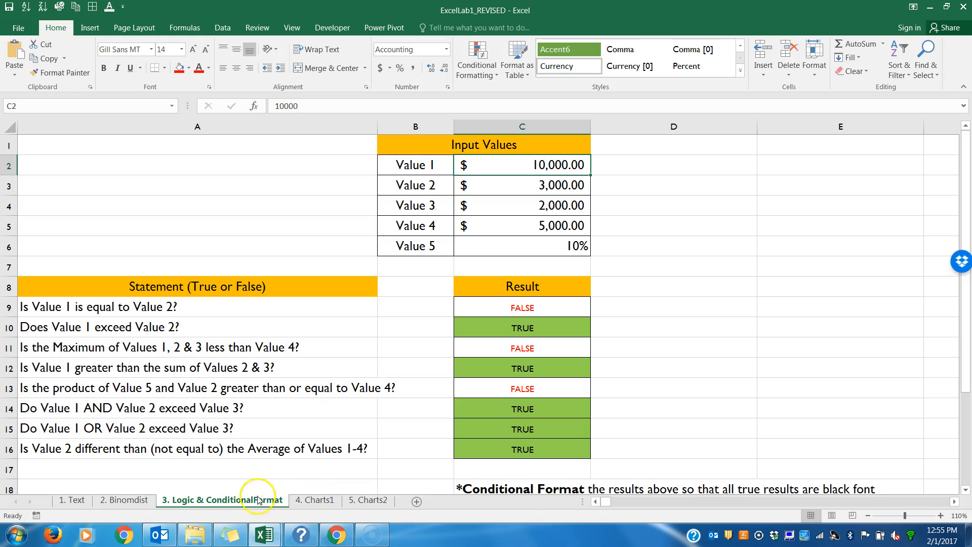
Step: Review the full-name formula of exercise 1 and the first and last name formulas of exercise 2 on the 1. Text sheet
click(77, 500)
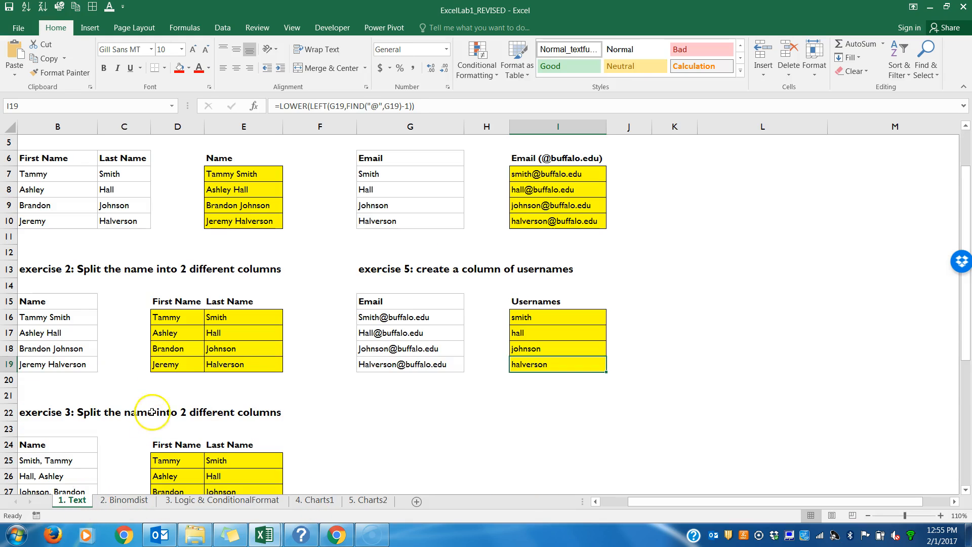
click(262, 171)
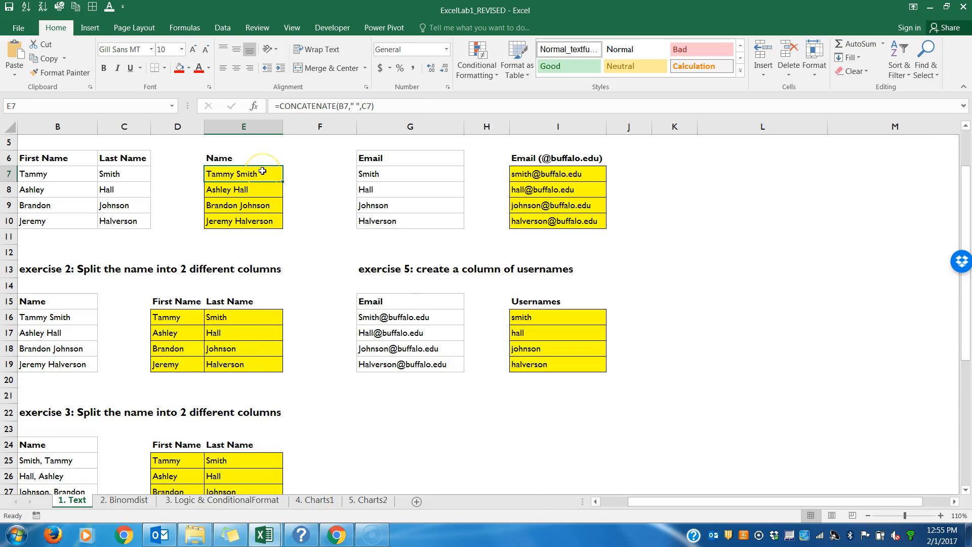
double_click(262, 175)
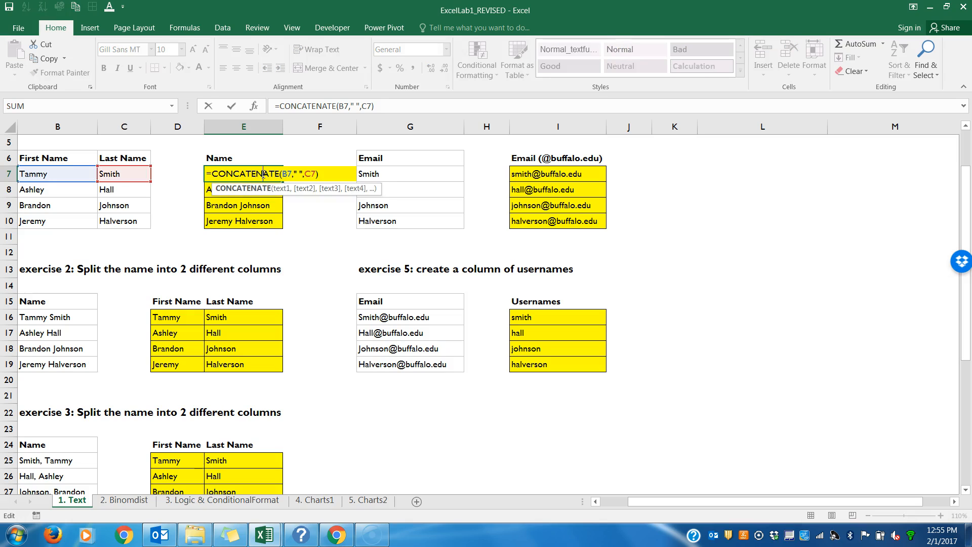
key(Escape)
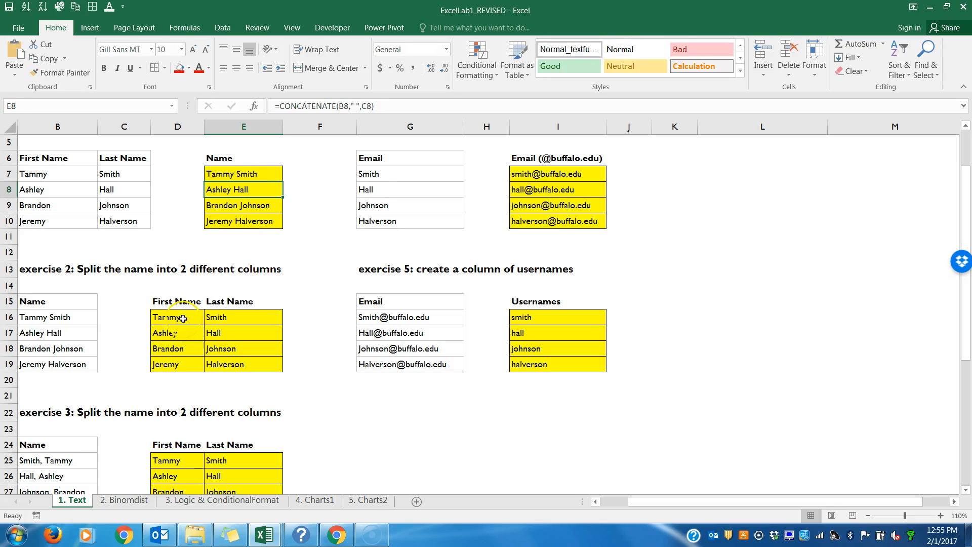
double_click(183, 318)
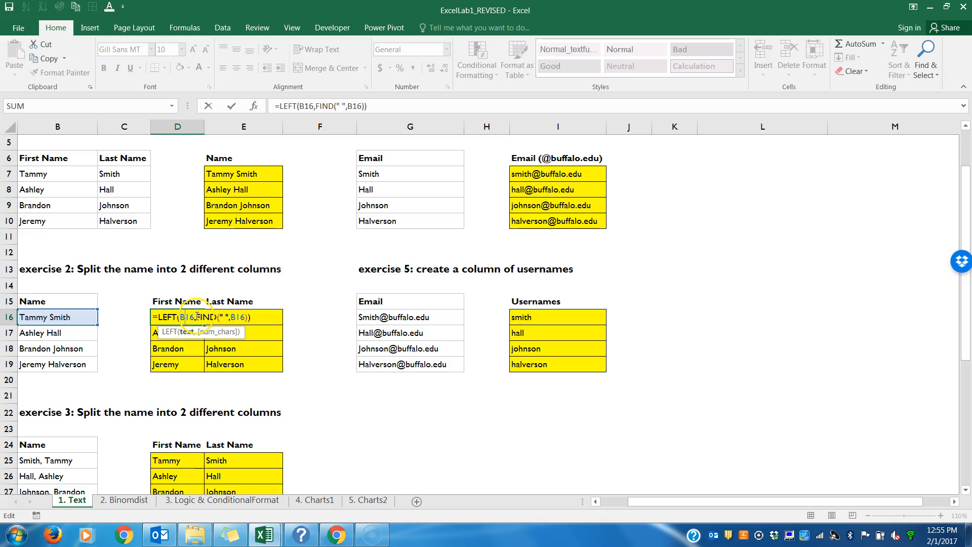
key(Escape)
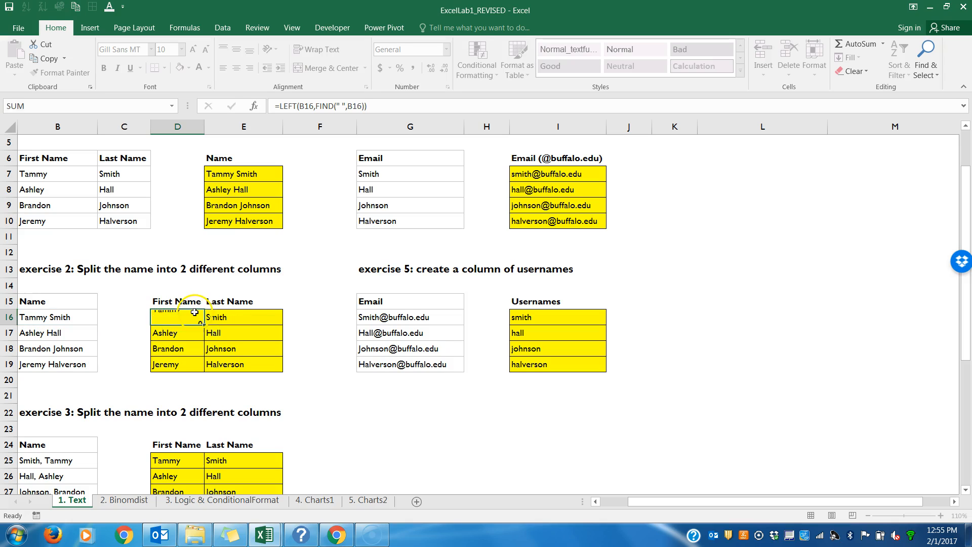
double_click(218, 317)
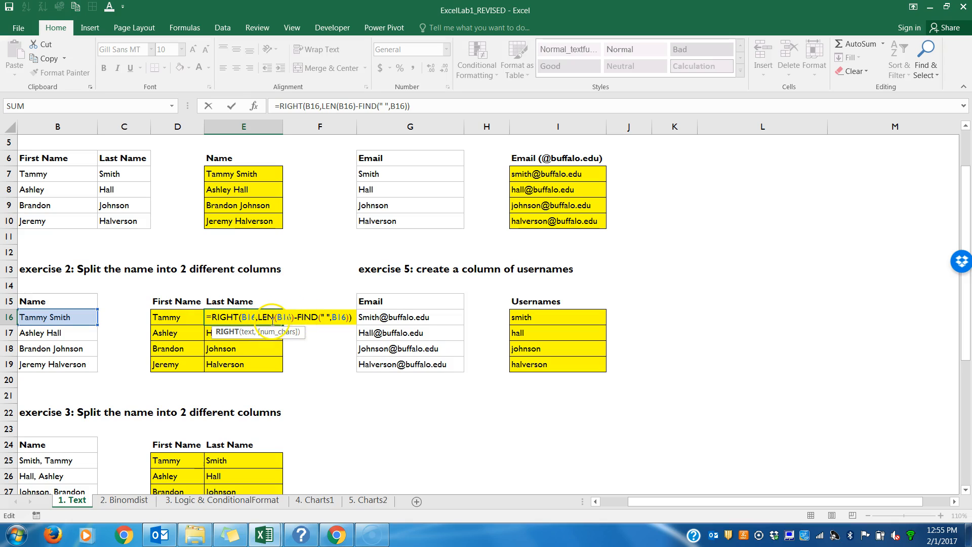
key(Return)
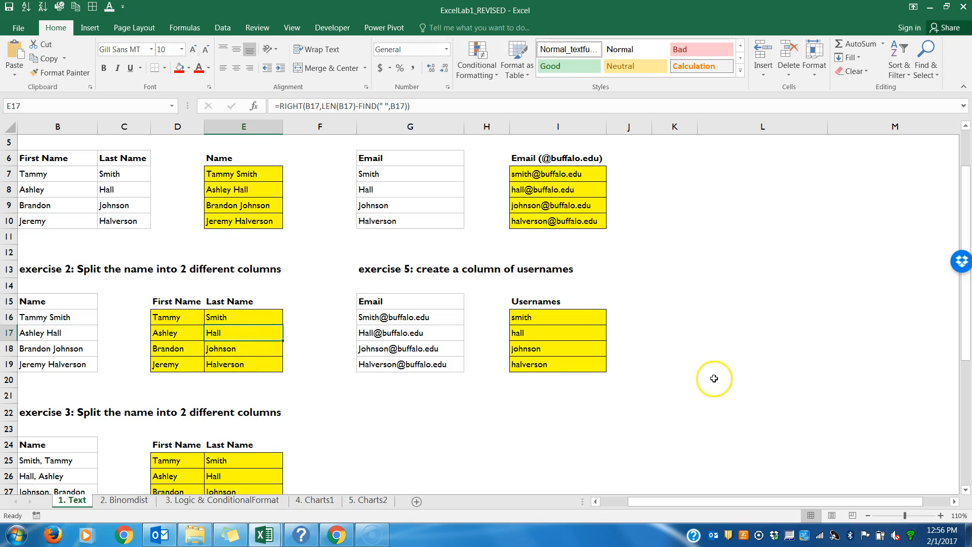
Step: Examine the exercise 3 formulas that split the comma-separated name in row 25 into first and last name
scroll(957, 304, down, 3)
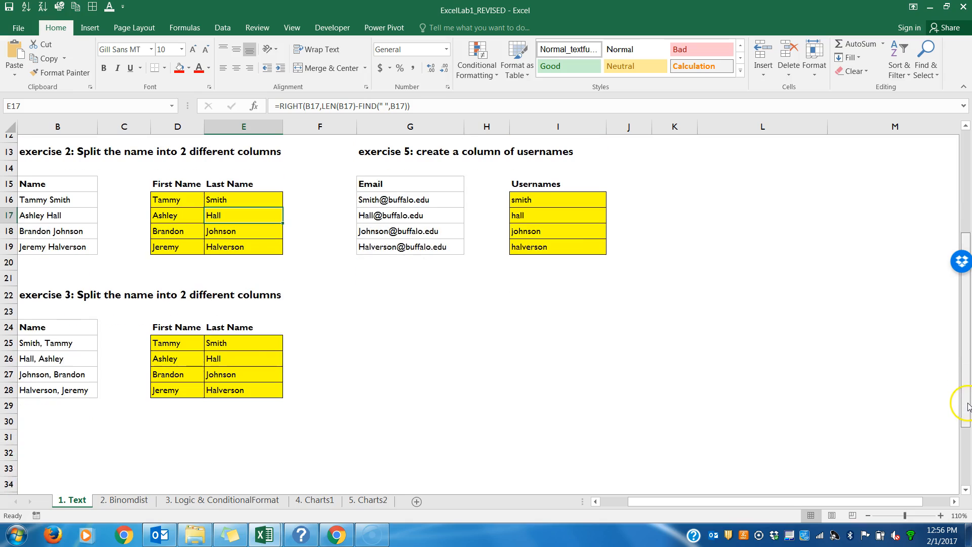
double_click(186, 335)
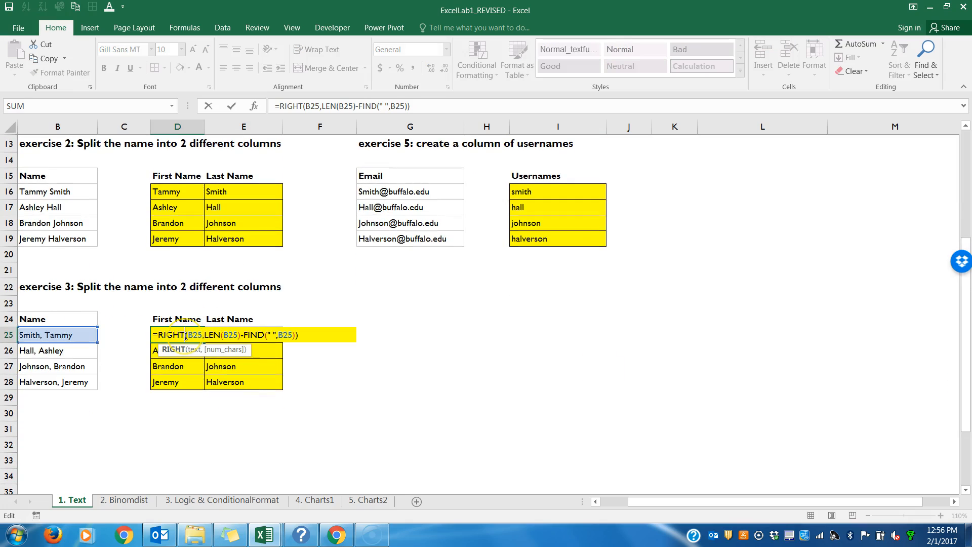
key(Escape)
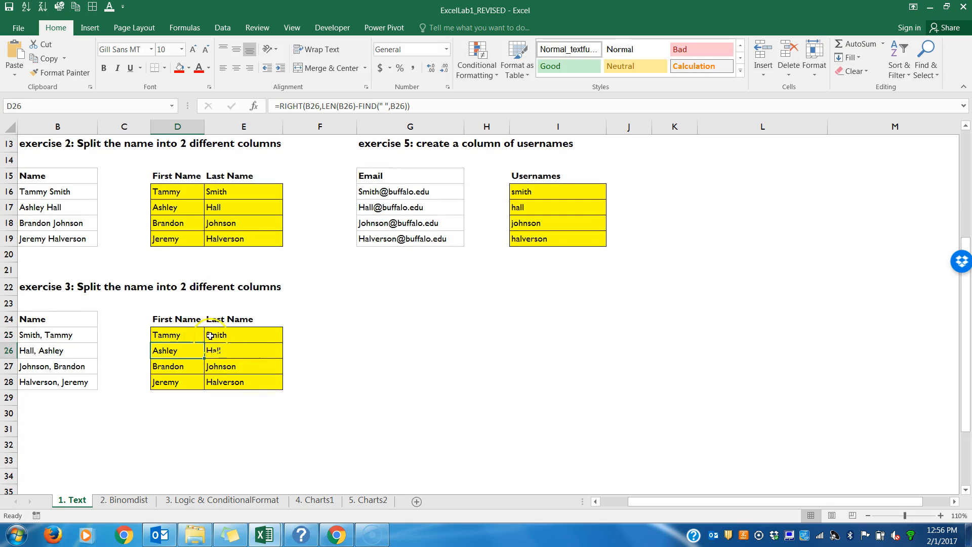
double_click(221, 335)
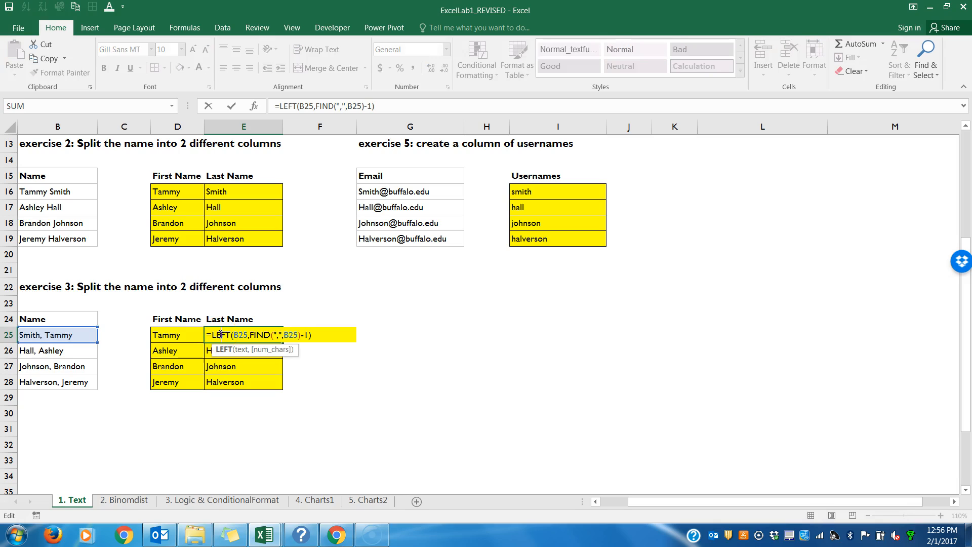
click(304, 335)
key(Return)
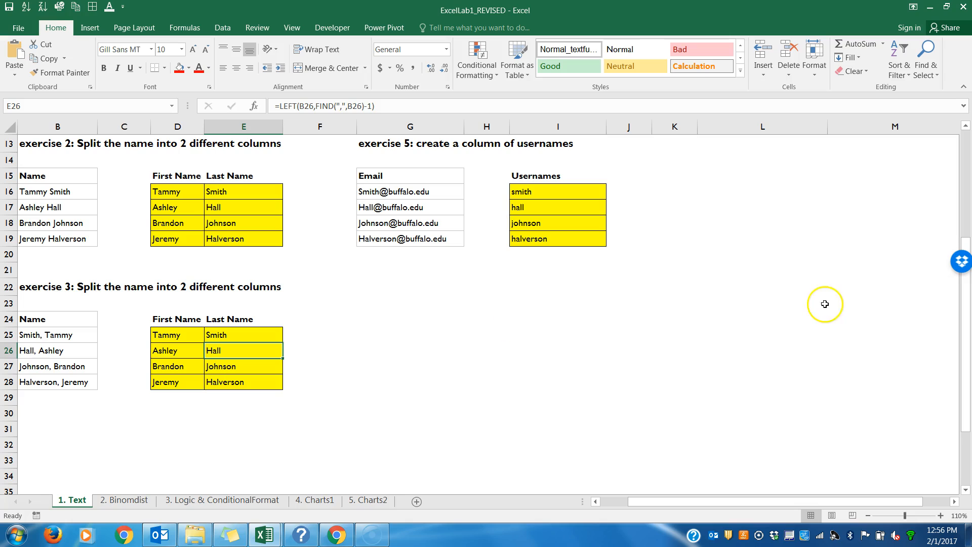
Step: Check the email address formula in I7 for exercise 4 and the username formula in I16 for exercise 5
scroll(966, 348, up, 4)
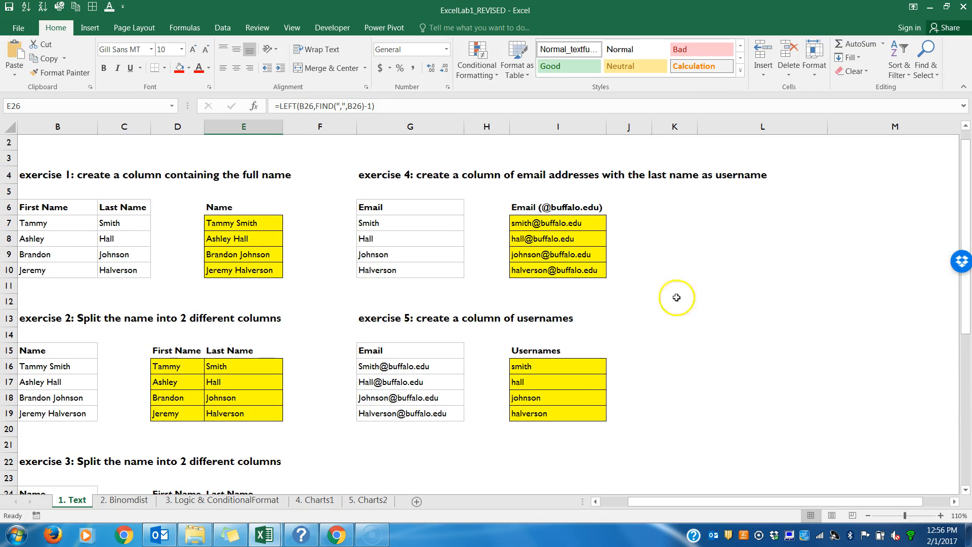
click(574, 223)
double_click(574, 223)
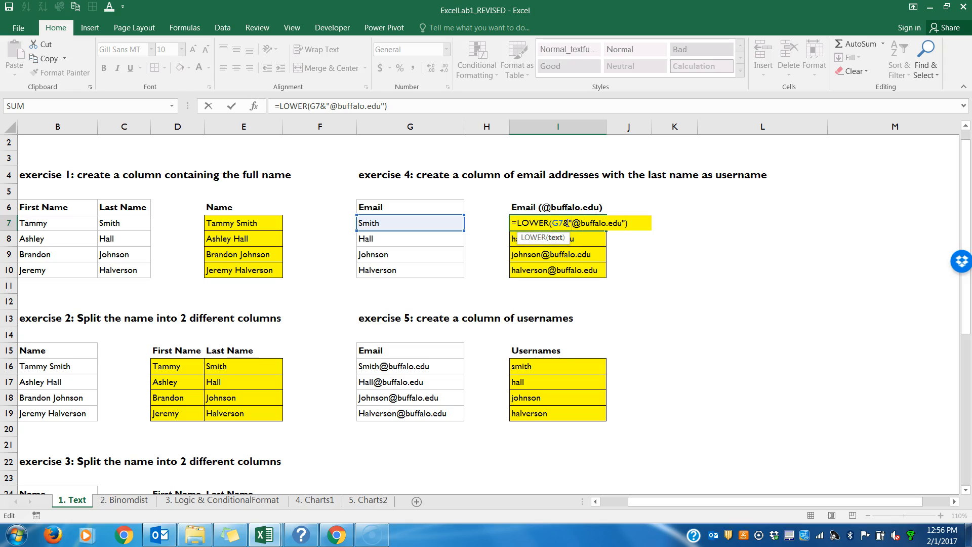
key(Return)
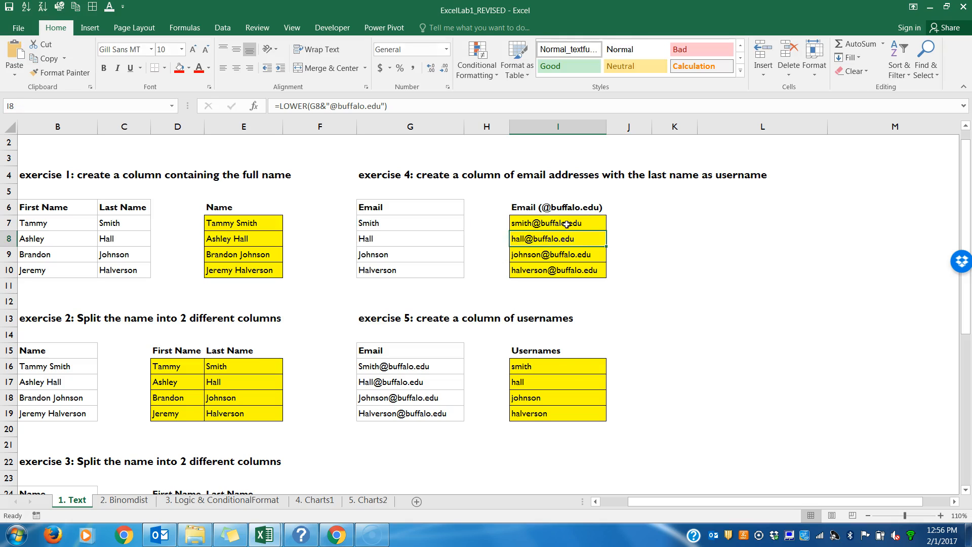
double_click(552, 365)
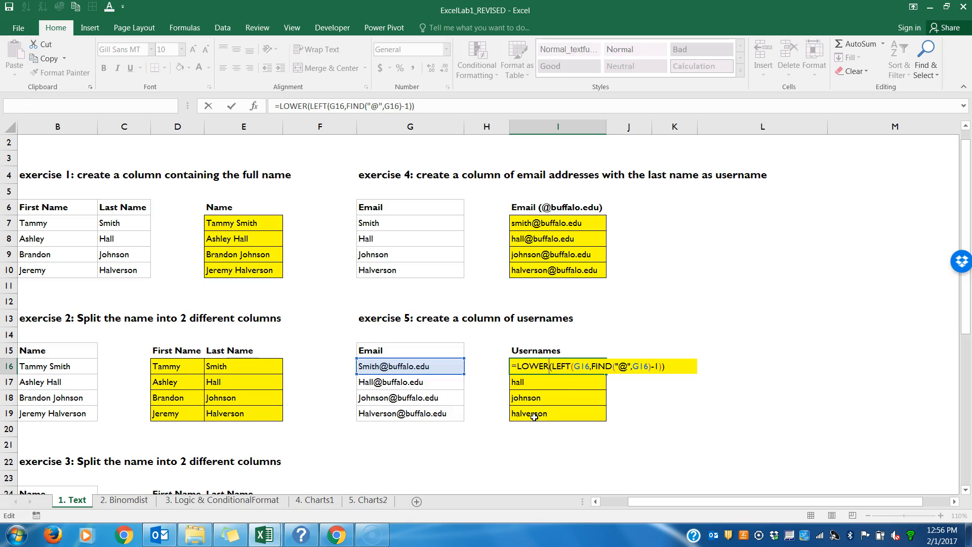
key(Return)
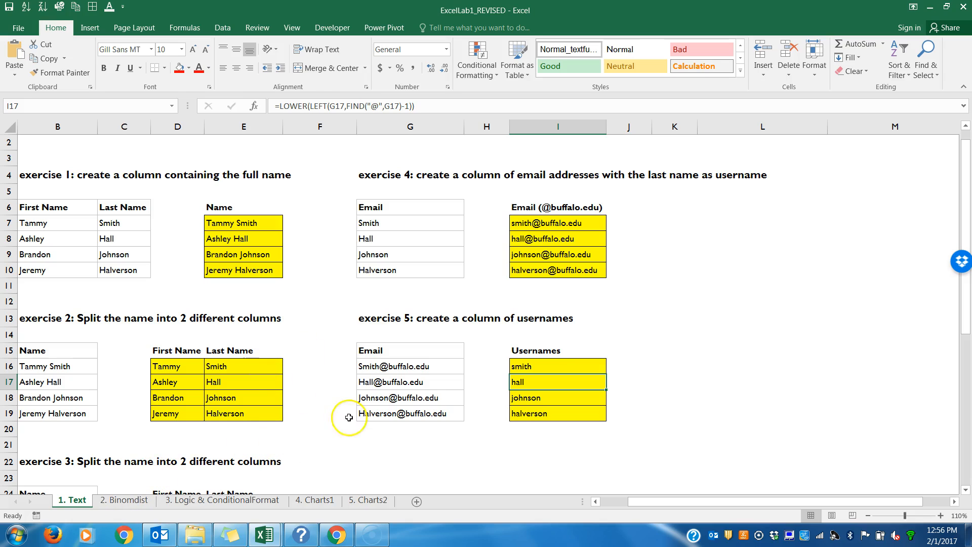
Step: Check the BINOMDIST formula in C8 on the 2. Binomdist sheet
click(129, 502)
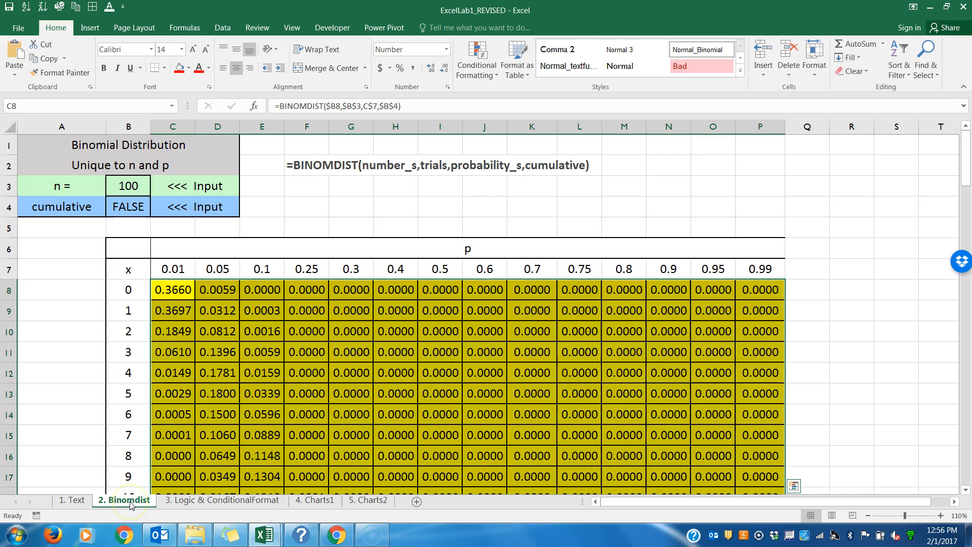
click(263, 405)
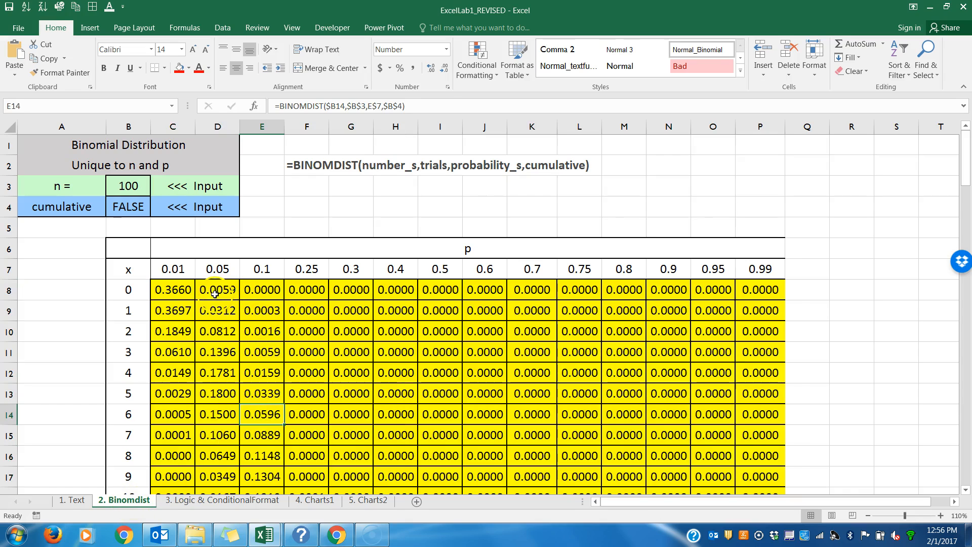
double_click(177, 290)
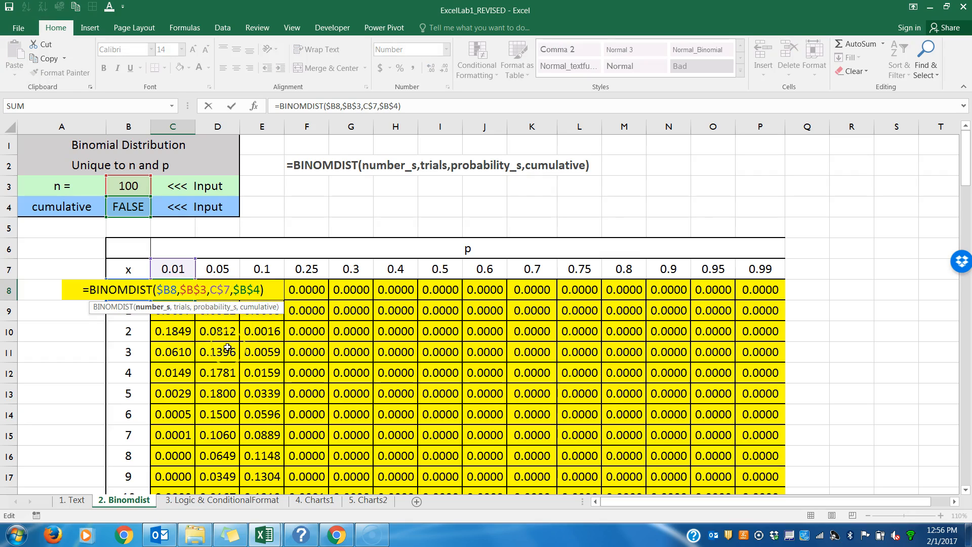
key(Return)
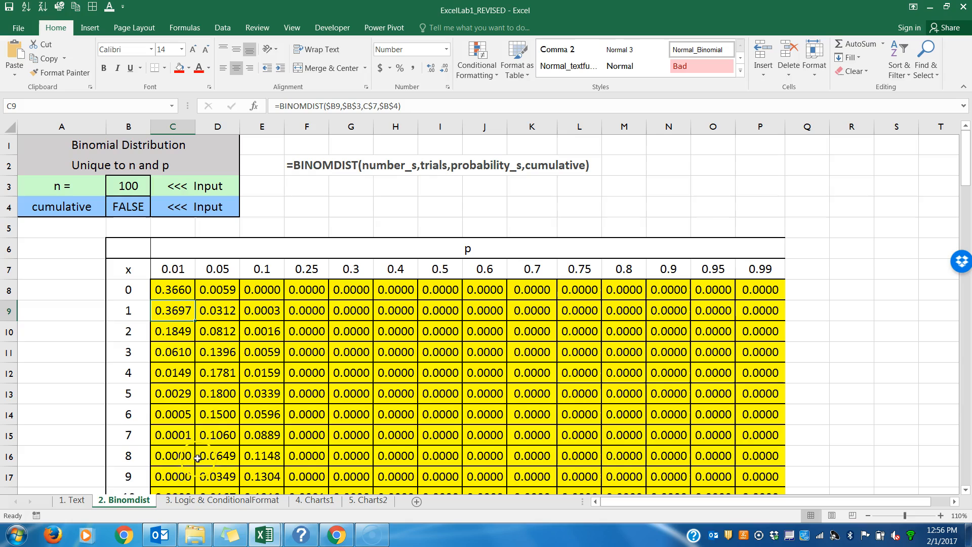
Step: Recheck the LOWER formula that builds the email address in I7 on the 1. Text sheet
click(77, 501)
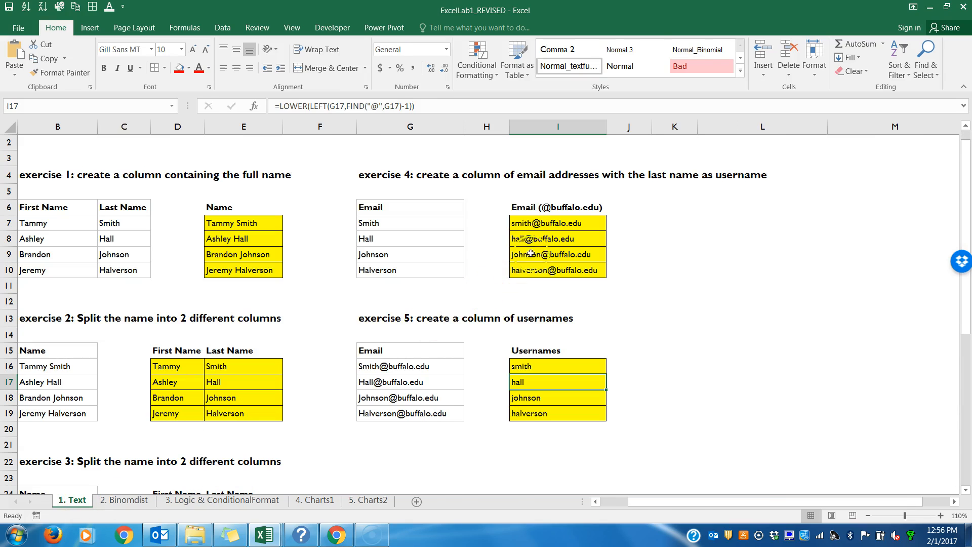
double_click(526, 221)
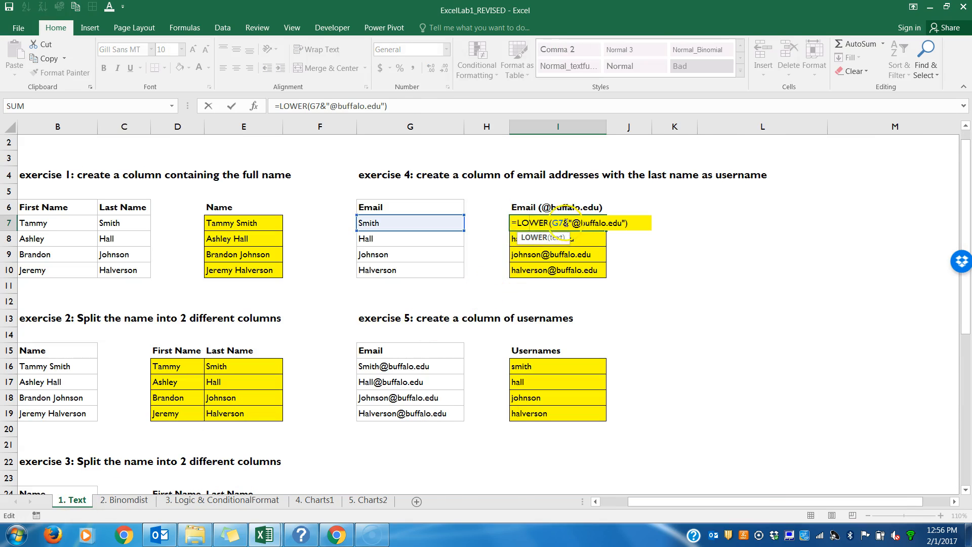
key(Return)
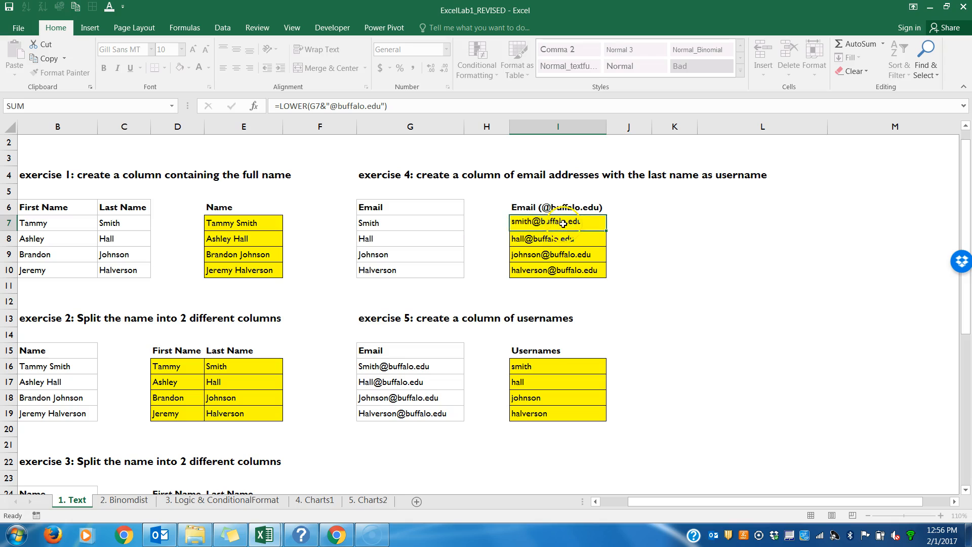
Step: Examine each argument of the BINOMDIST formula in C8 on the 2. Binomdist sheet: number_s, trials, probability_s and cumulative
click(130, 501)
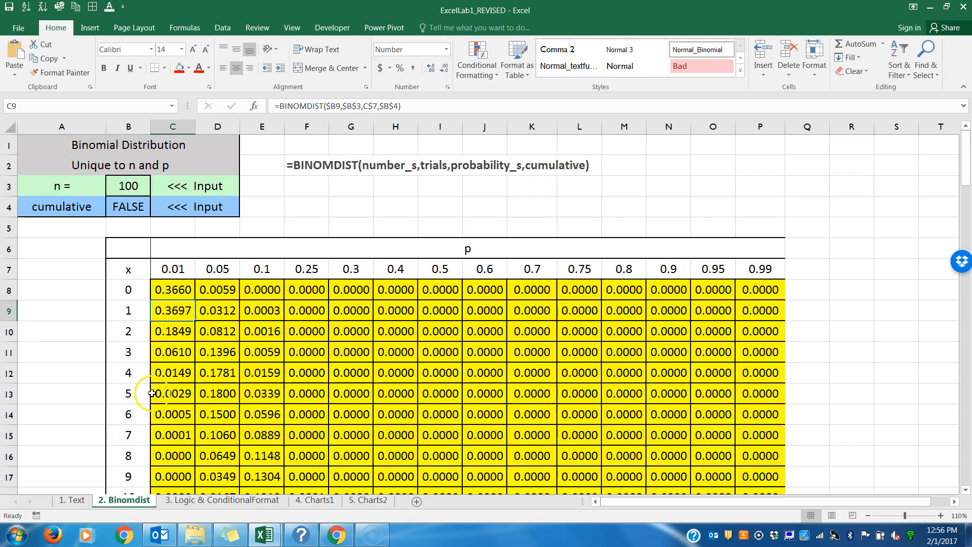
double_click(173, 293)
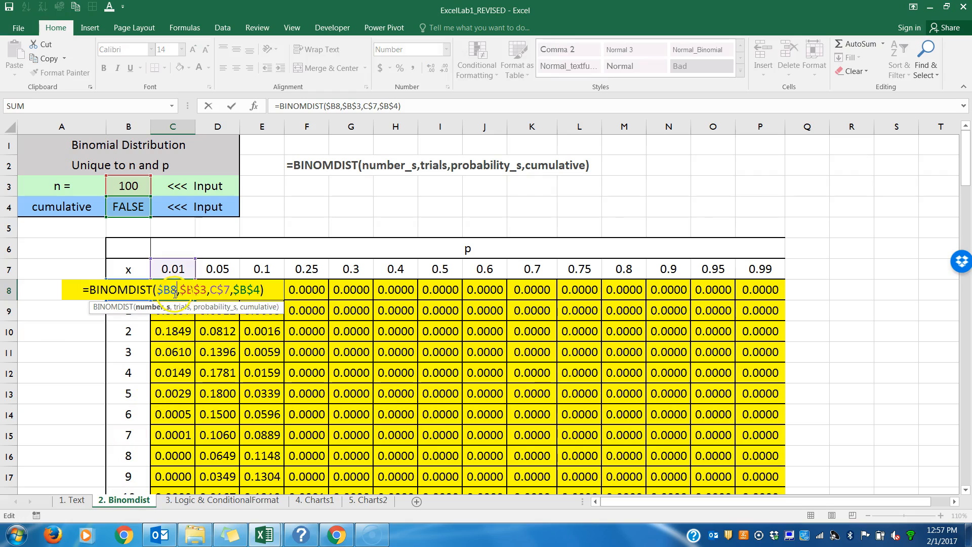
drag(173, 291, 158, 290)
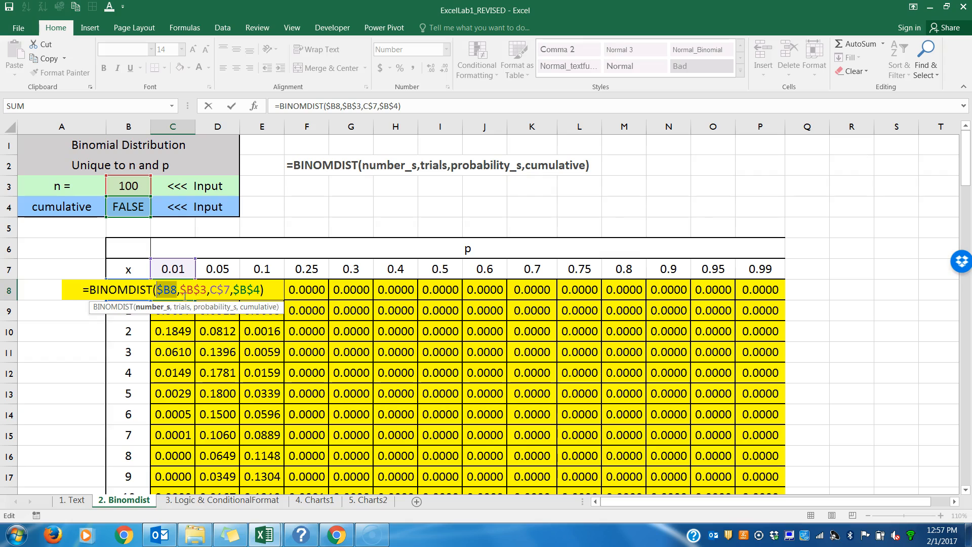
double_click(202, 290)
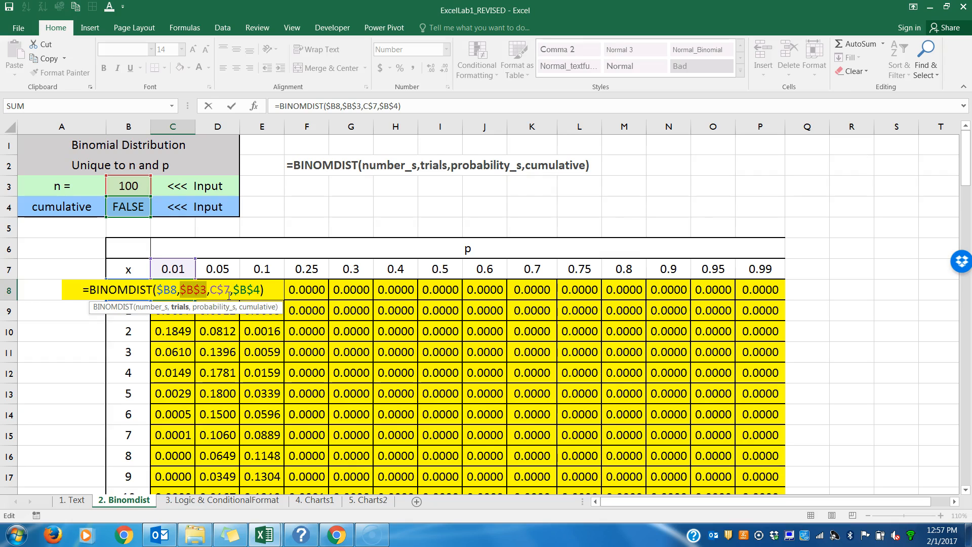
double_click(228, 290)
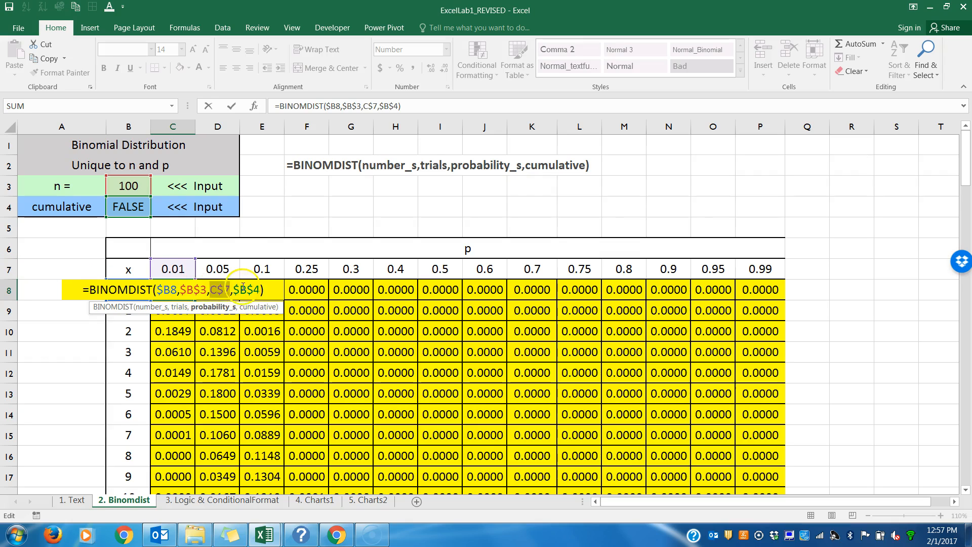
drag(261, 290, 234, 290)
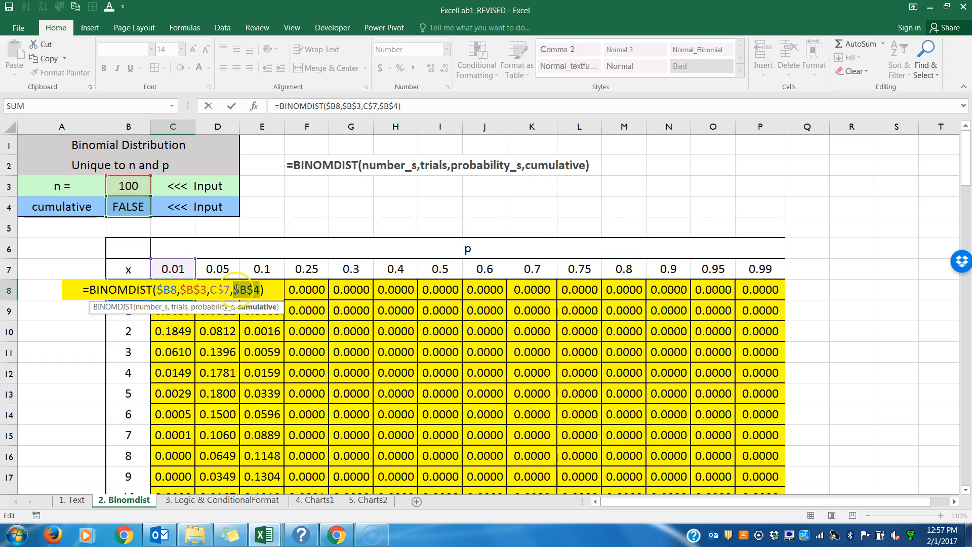
key(Return)
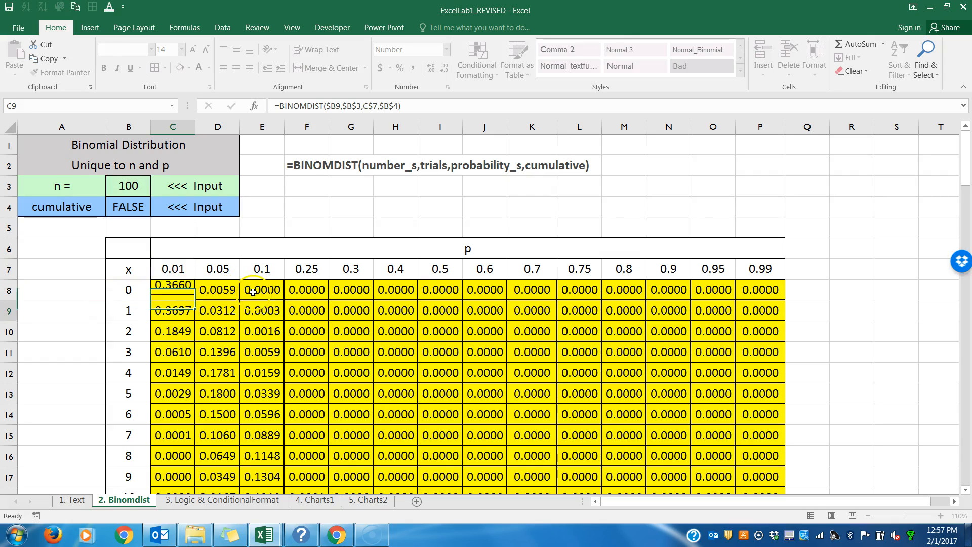
Step: Review the formulas in C9 and C10 that compare Value 1 with Value 2 on the 3. Logic & ConditionalFormat sheet
click(223, 500)
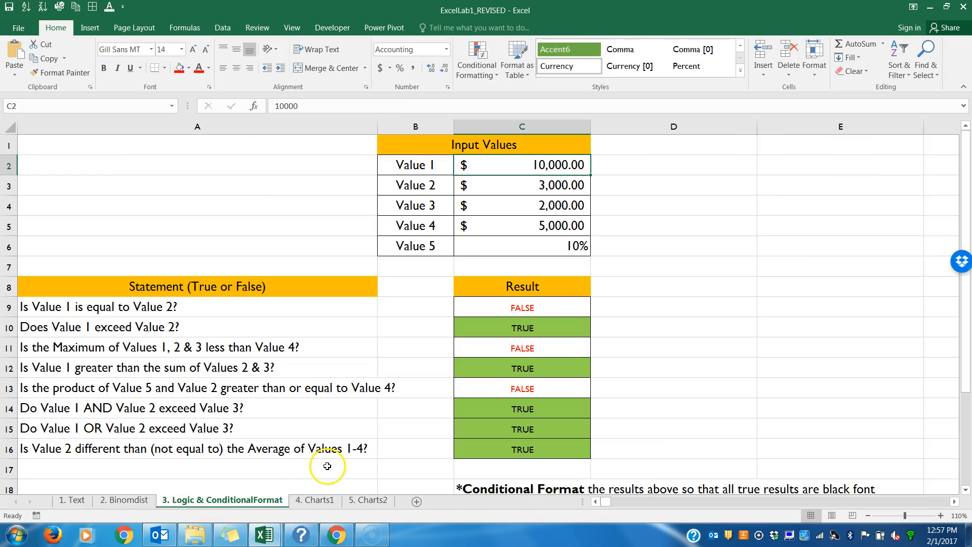
click(535, 305)
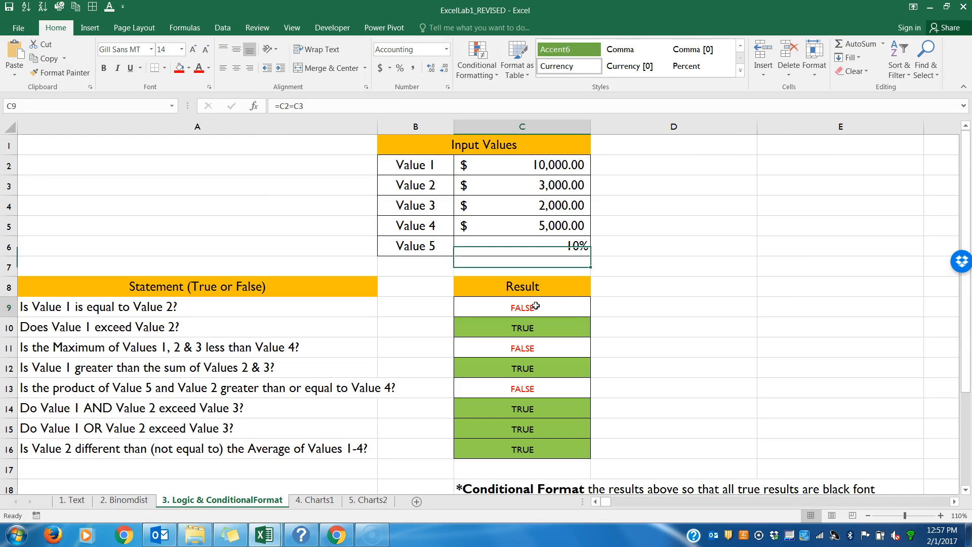
double_click(536, 306)
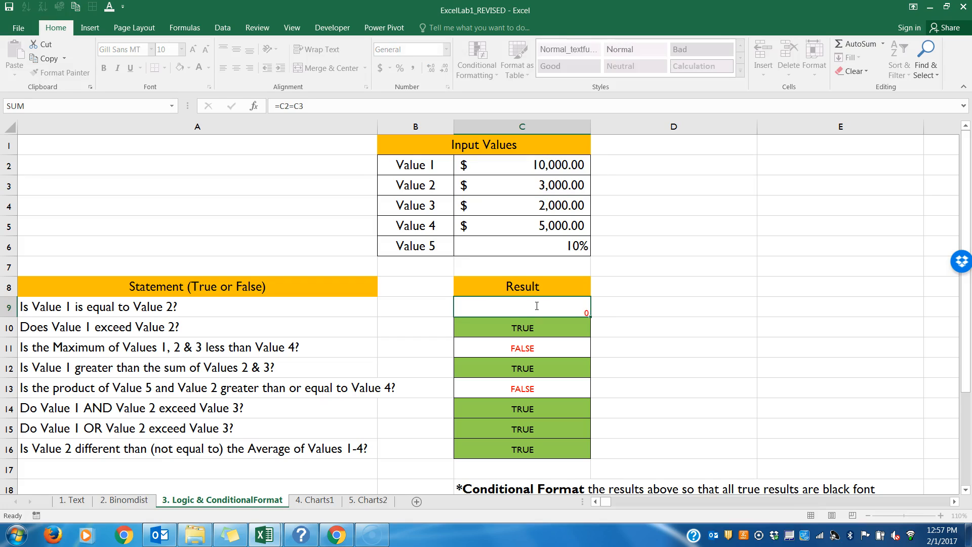
key(Return)
double_click(536, 326)
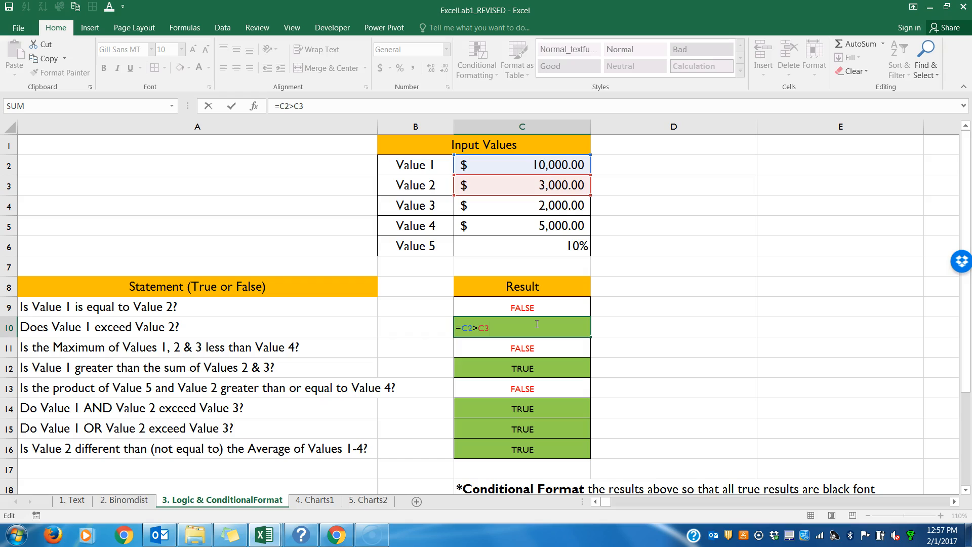
click(532, 342)
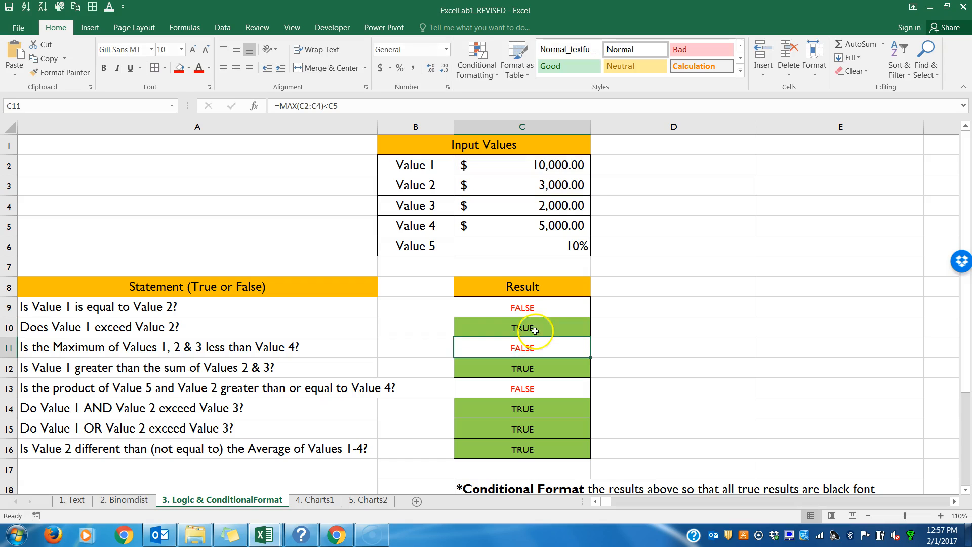
double_click(528, 308)
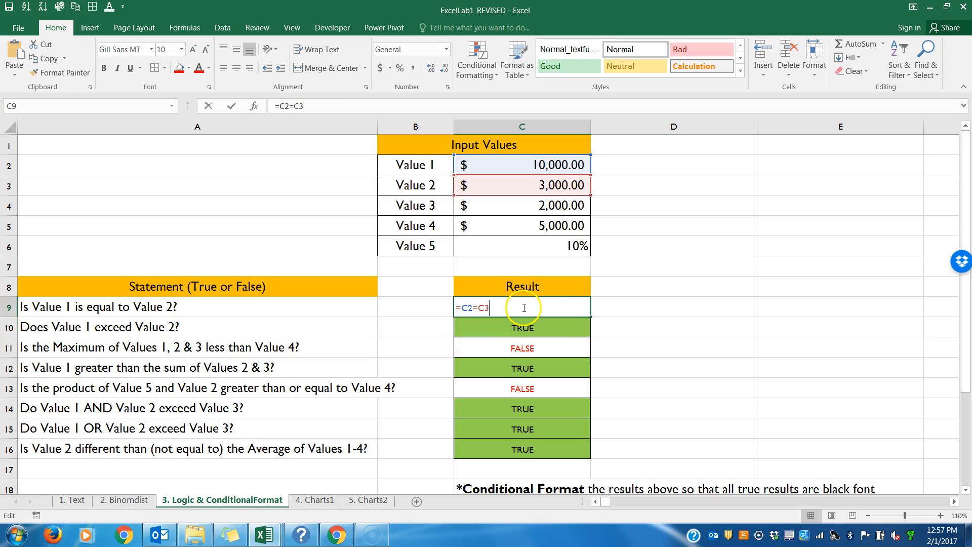
key(Return)
Step: Check the MAX, SUM and PRODUCT comparison formulas in C11, C12 and C13
double_click(519, 348)
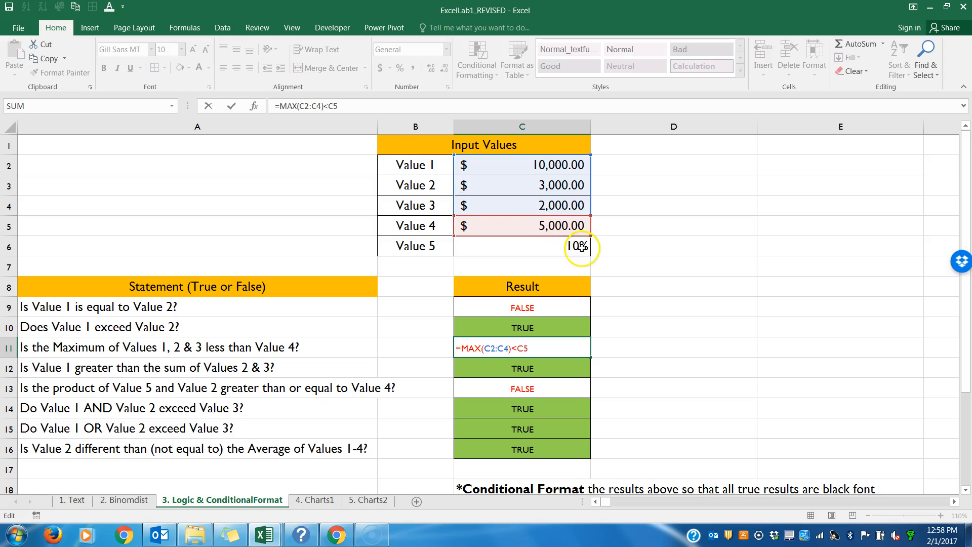
key(Return)
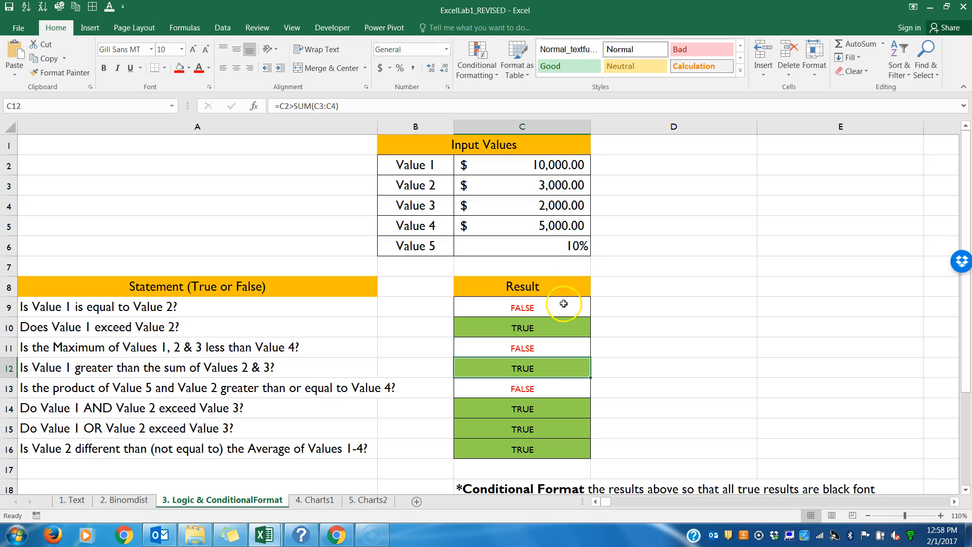
double_click(541, 370)
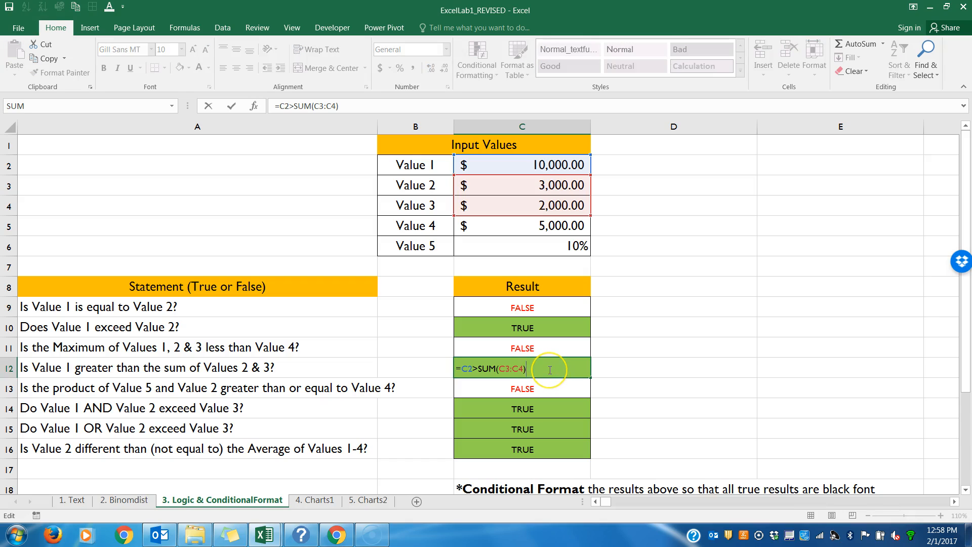
key(Return)
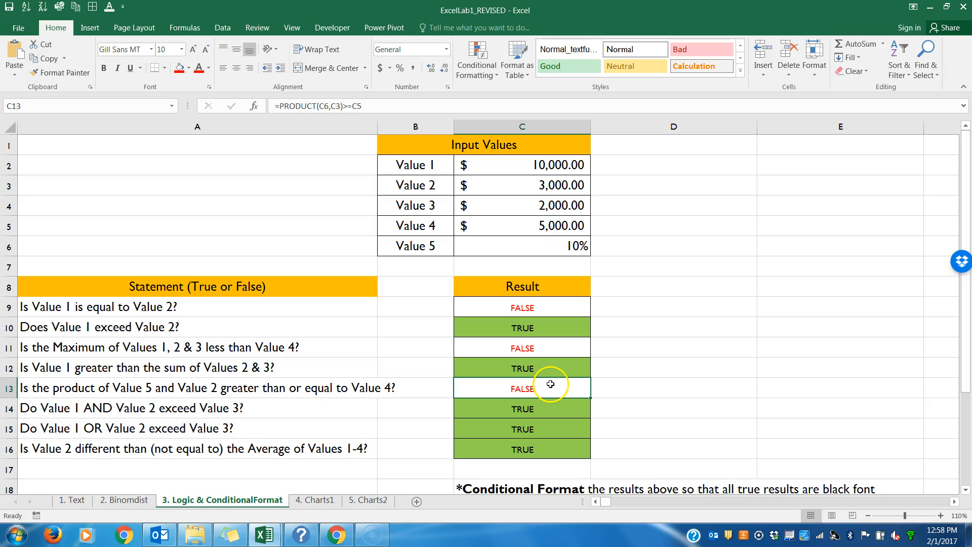
double_click(552, 385)
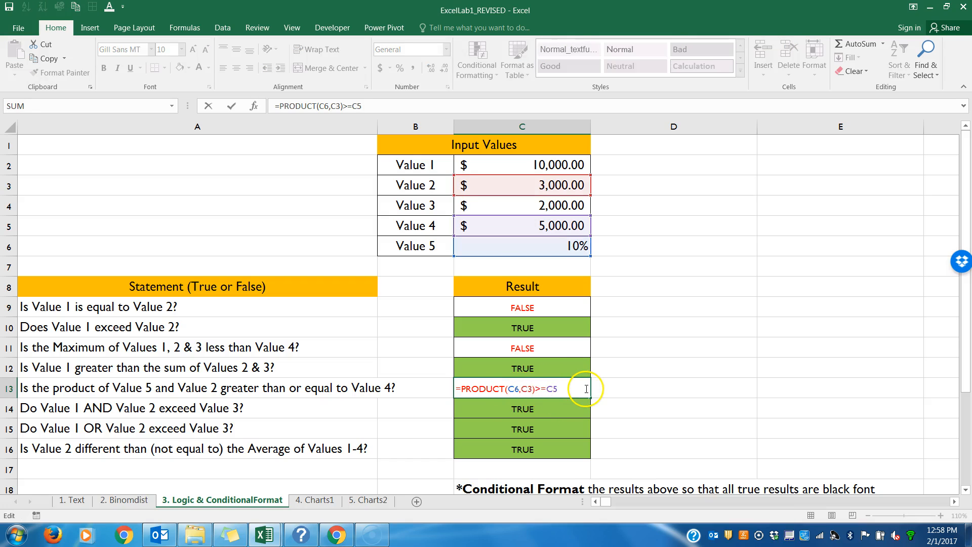
key(Return)
Step: Compare the AND formula in C14 with the OR formula in C15 and examine the AND formula's first condition, dismissing the mail notification
double_click(563, 405)
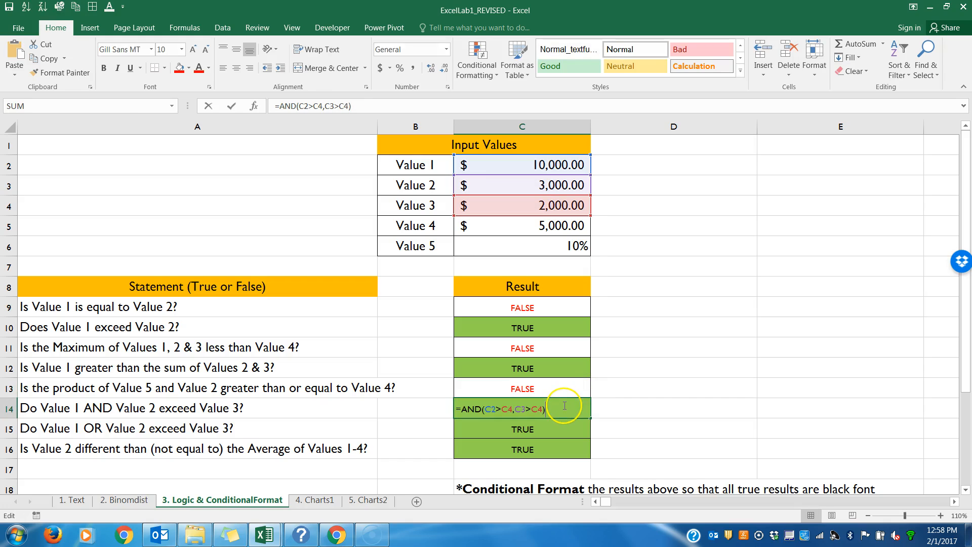
key(Return)
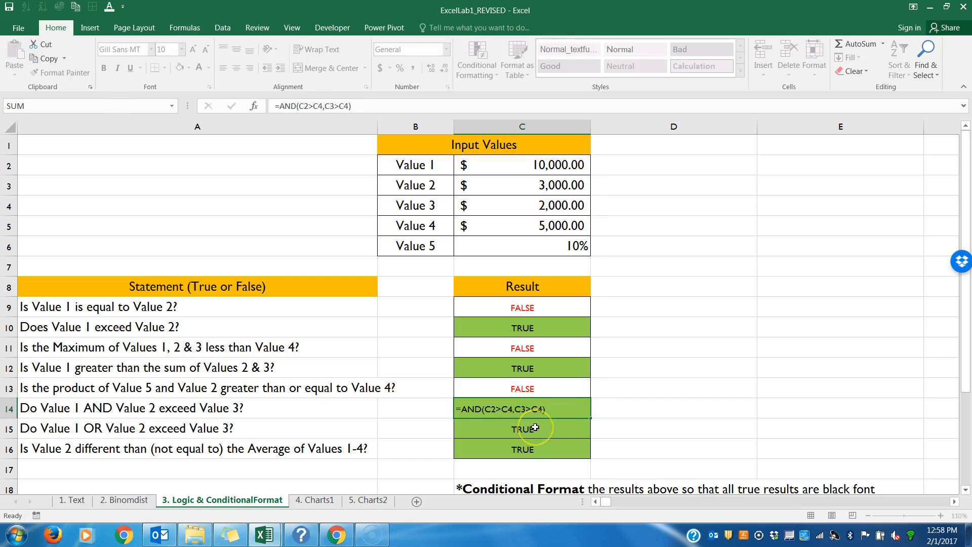
double_click(537, 429)
key(Return)
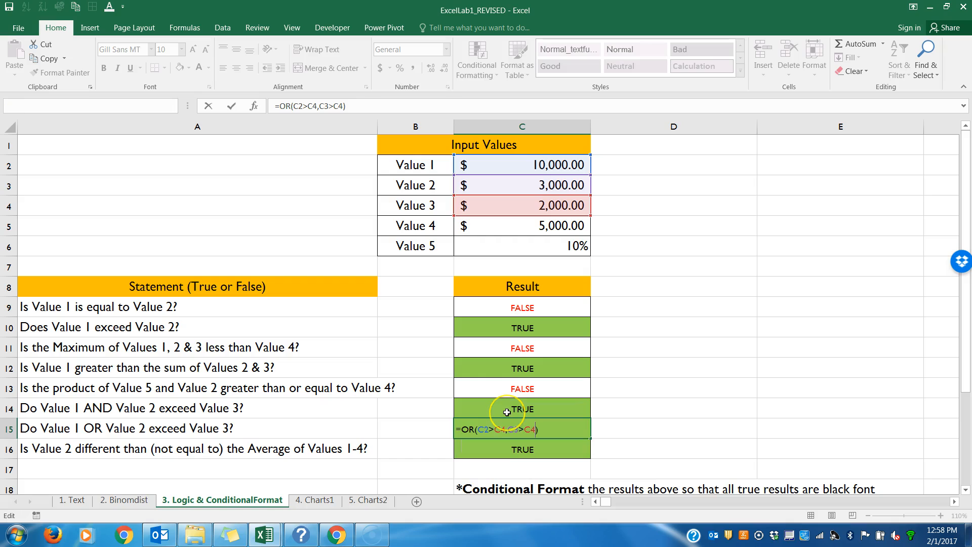
double_click(507, 412)
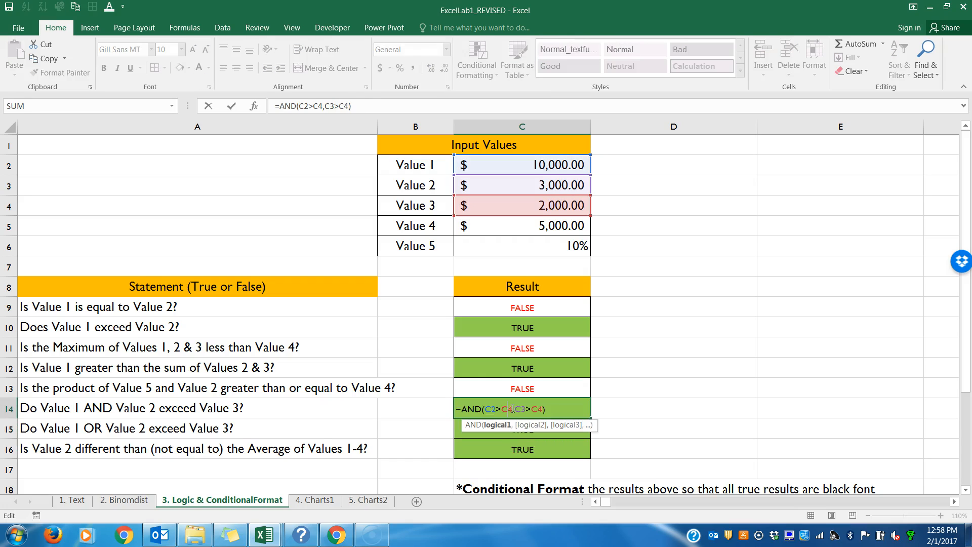
drag(513, 409, 486, 411)
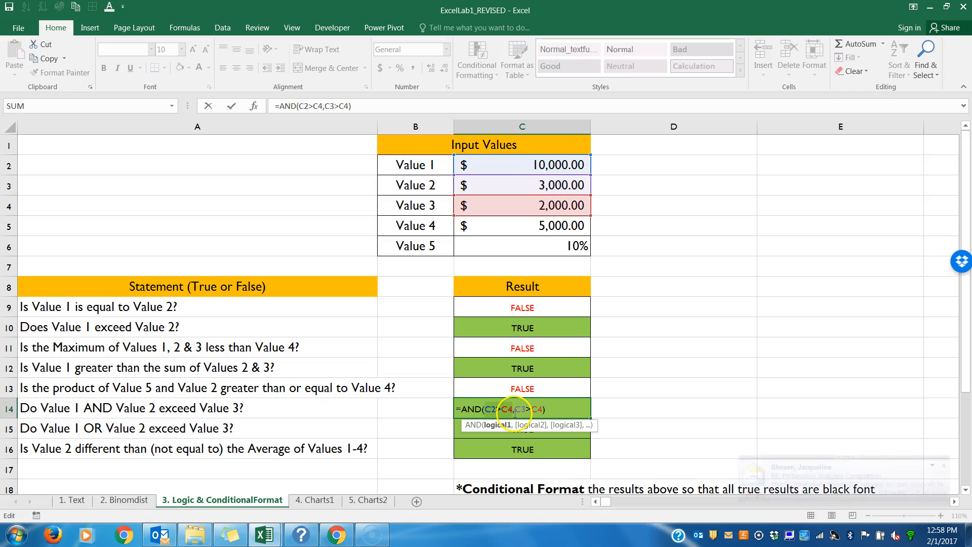
click(943, 465)
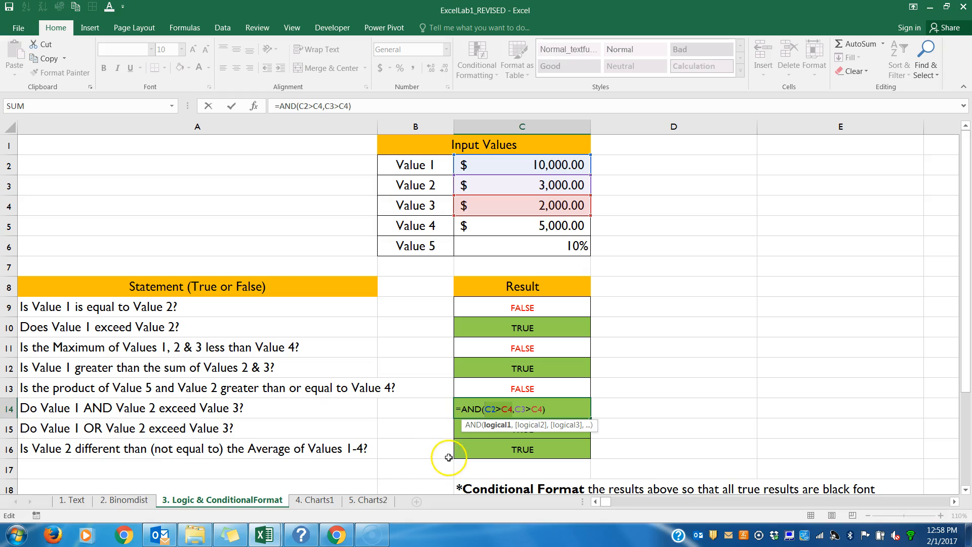
key(Return)
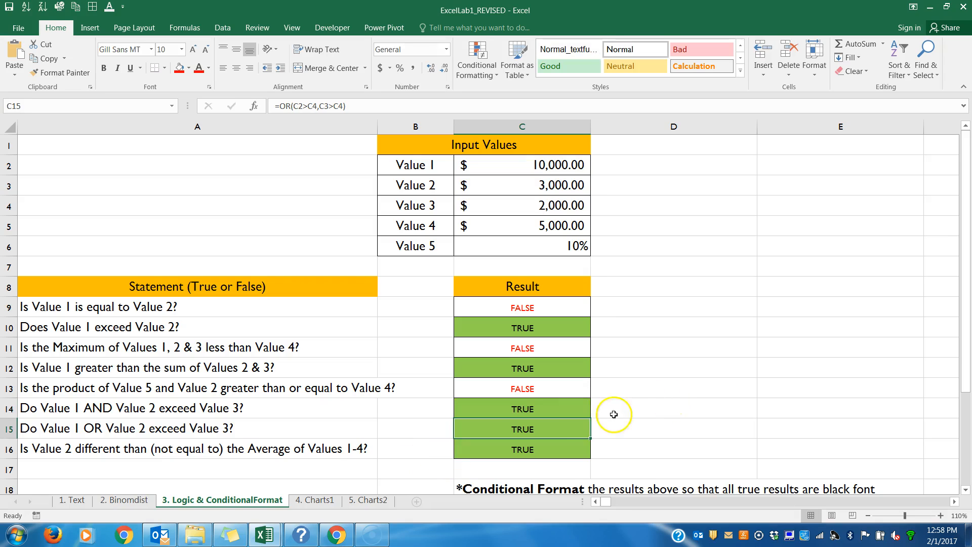
Step: Review the OR formula in C15 and the not-equal operator in the AVERAGE comparison in C16
double_click(579, 429)
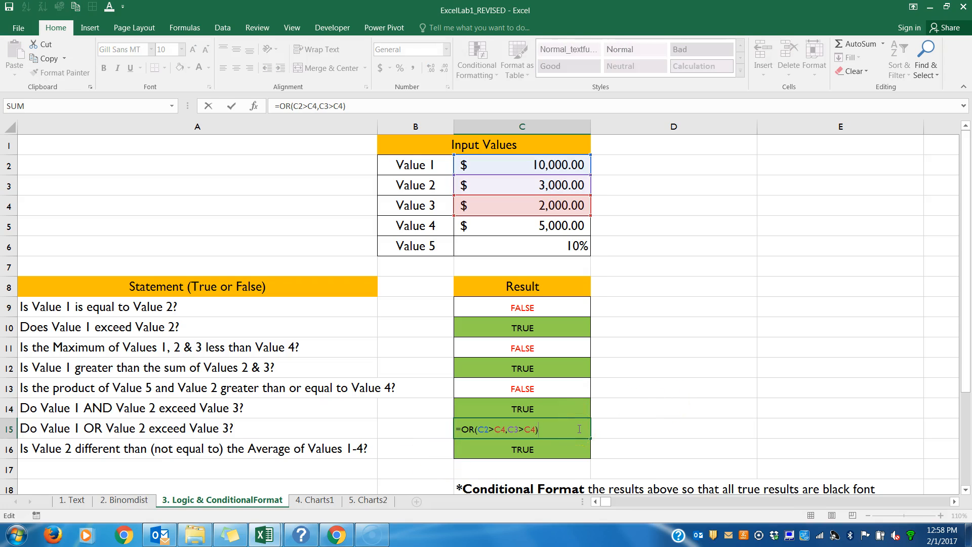
double_click(551, 452)
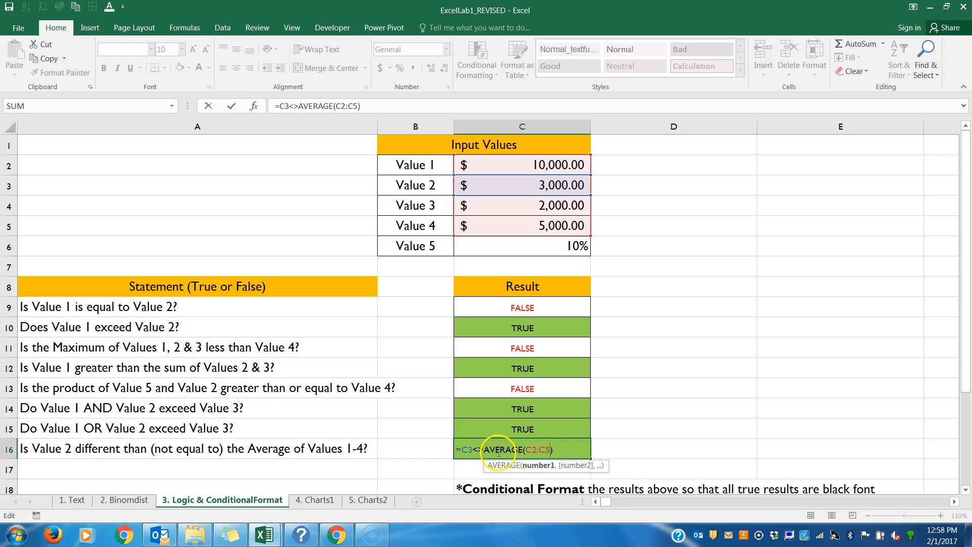
drag(485, 449, 472, 449)
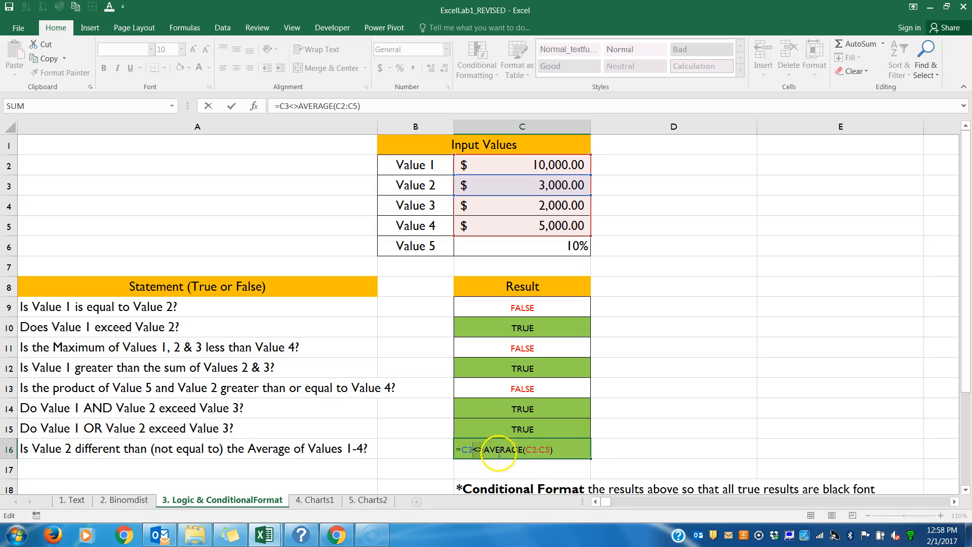
key(Return)
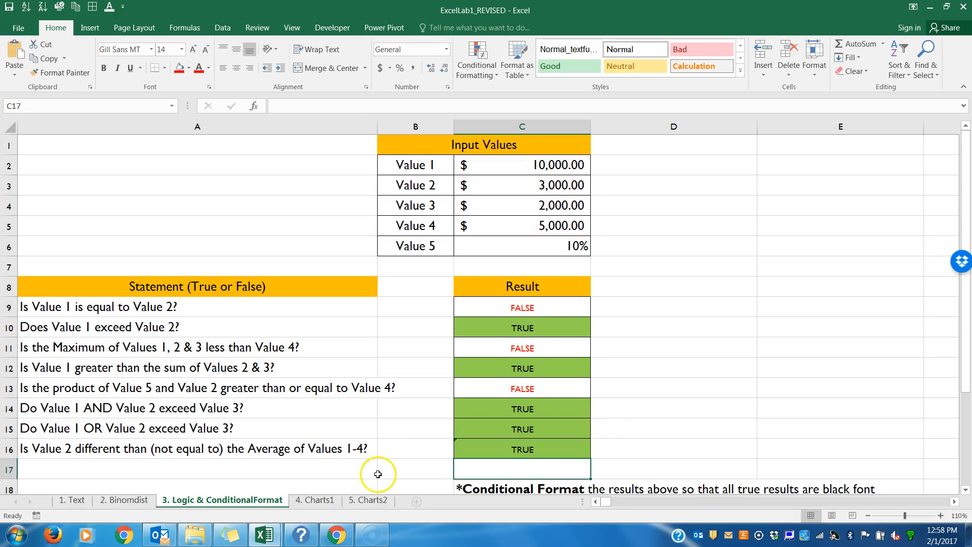
Step: On the 4. Charts1 sheet, check the object name of Graph B and select the Graph A chart
click(318, 500)
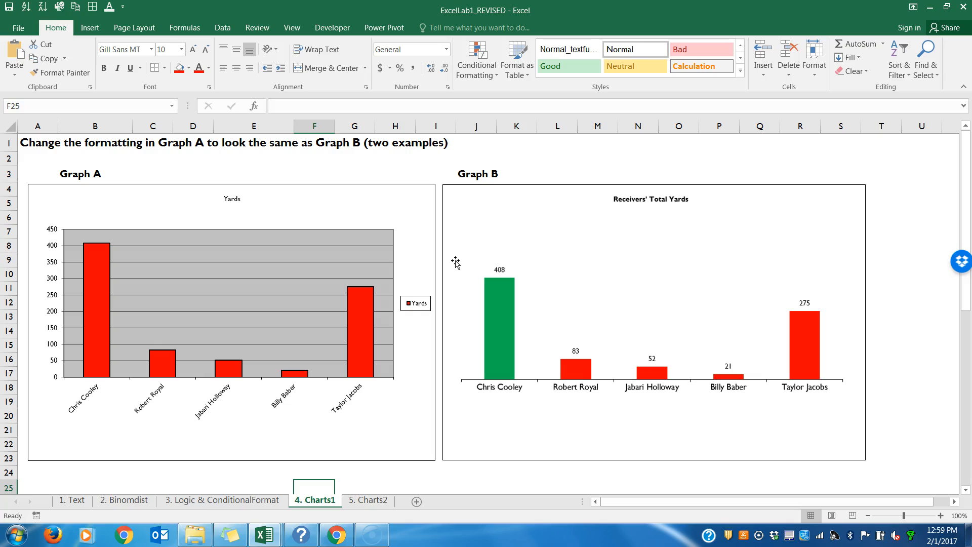
click(490, 226)
click(484, 216)
click(614, 242)
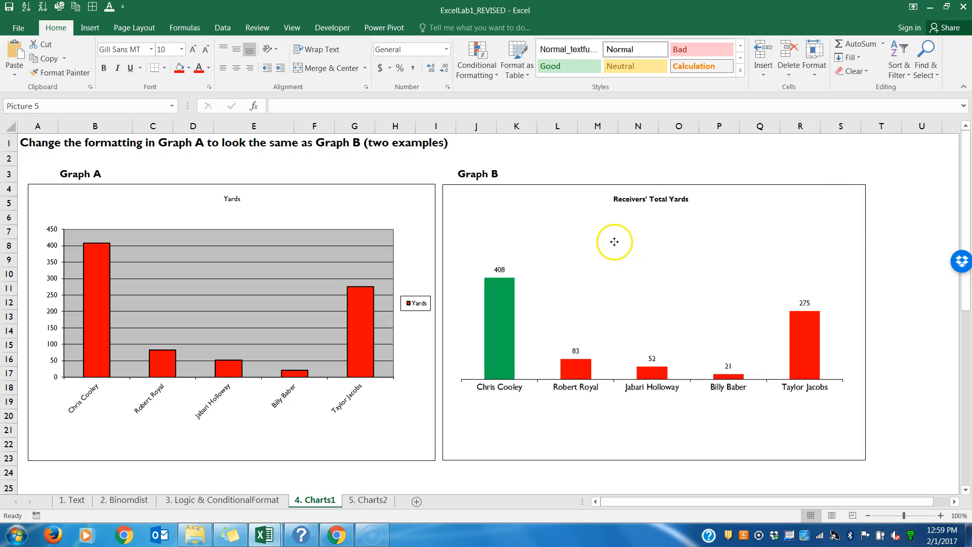
click(40, 105)
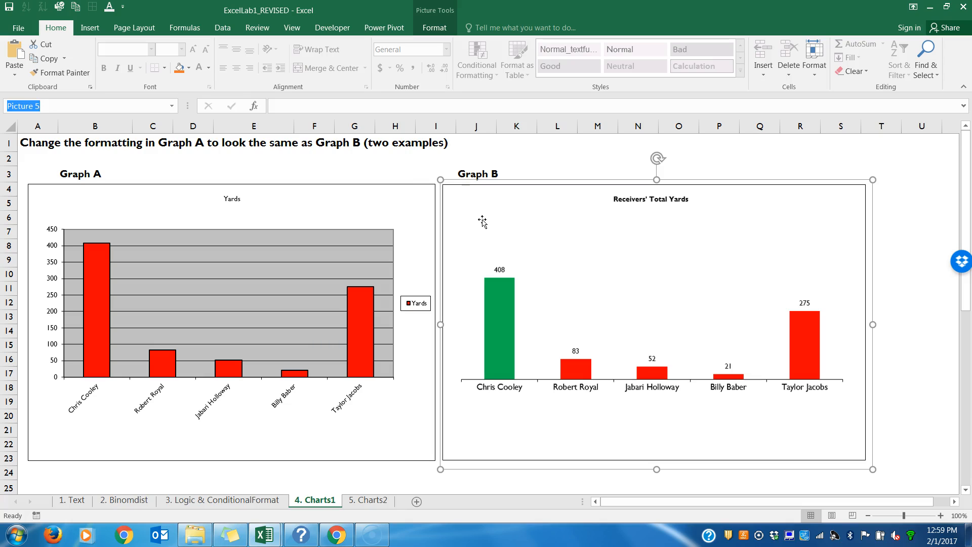
click(379, 201)
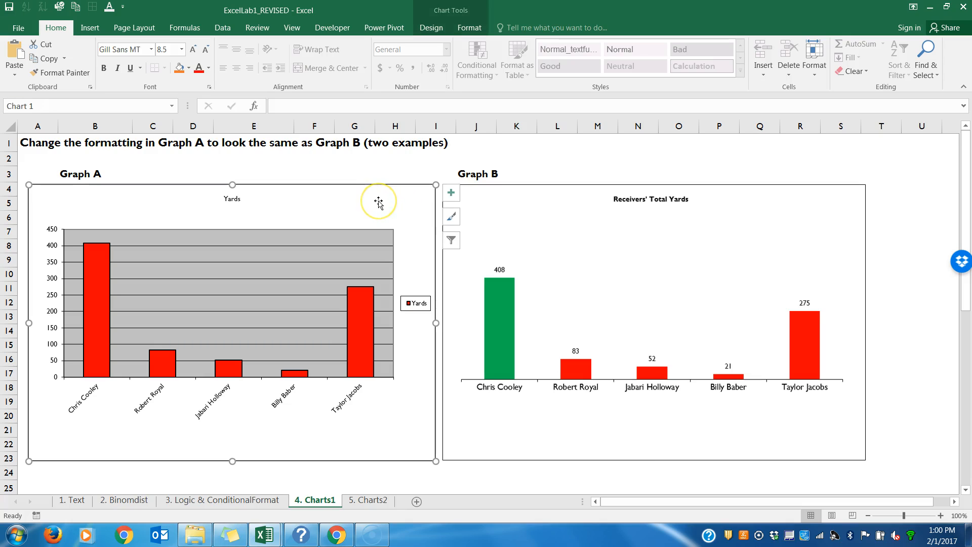
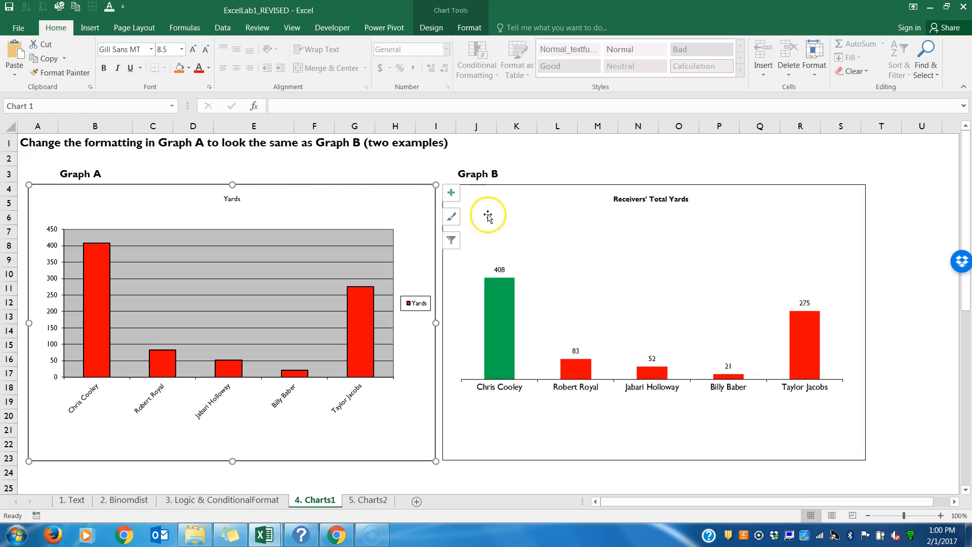
Step: Try covering Graph A with a pasted copy of the Graph B picture, and undo the paste
click(521, 217)
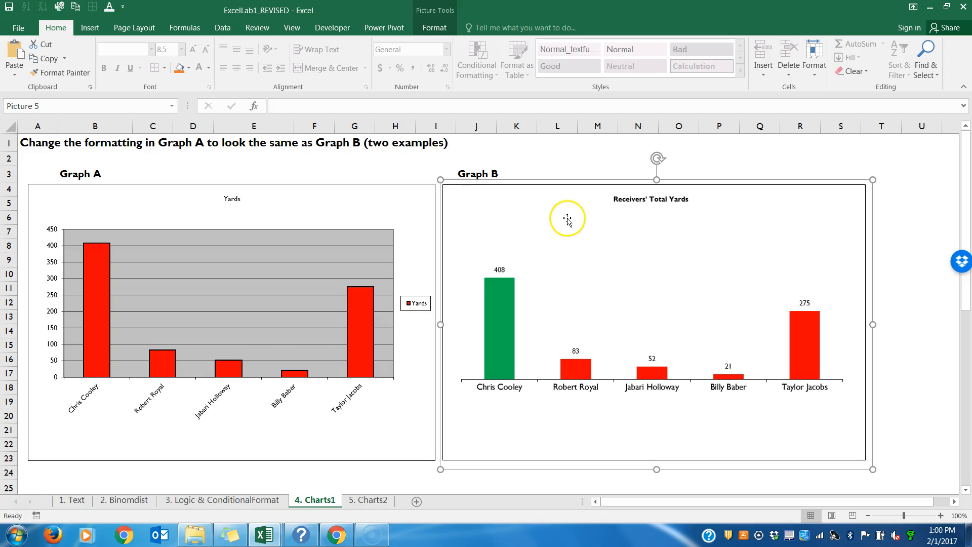
click(415, 167)
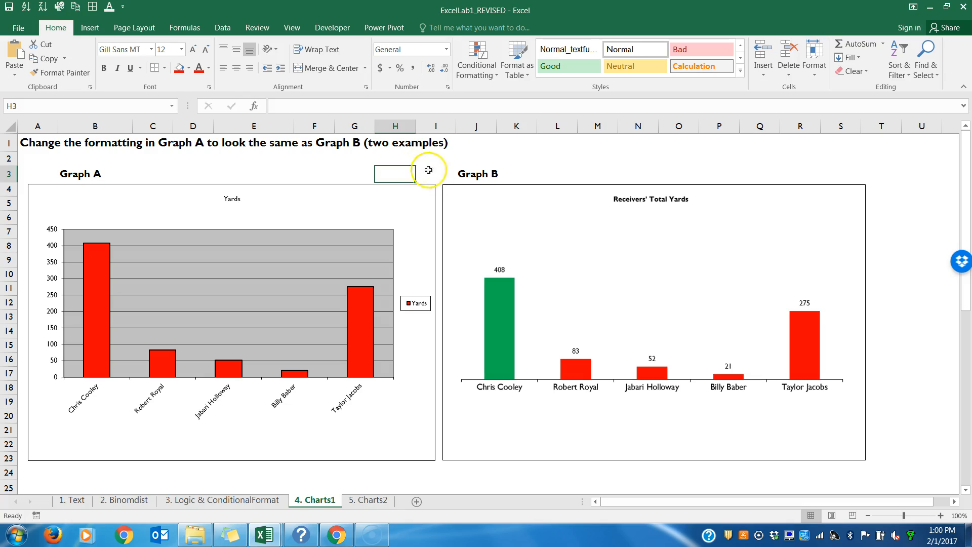
click(488, 206)
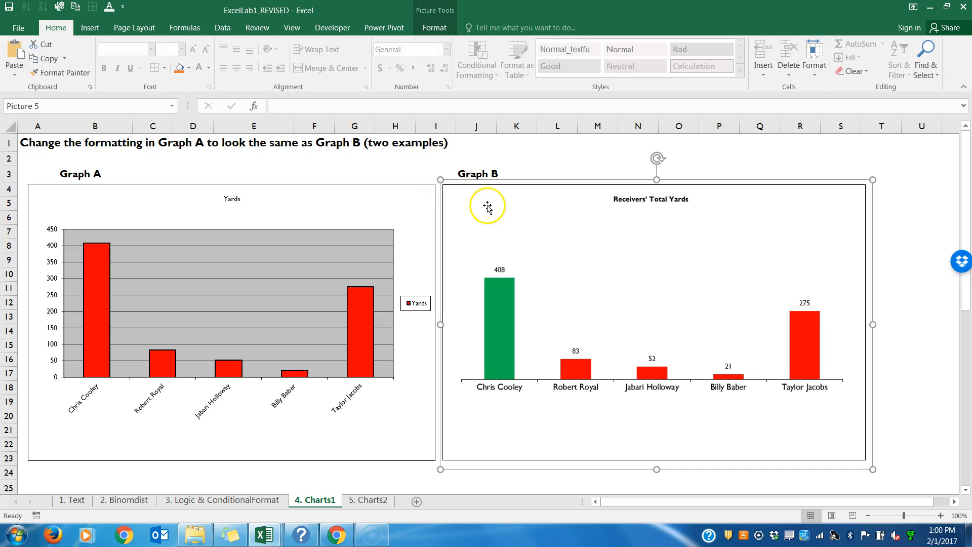
click(408, 168)
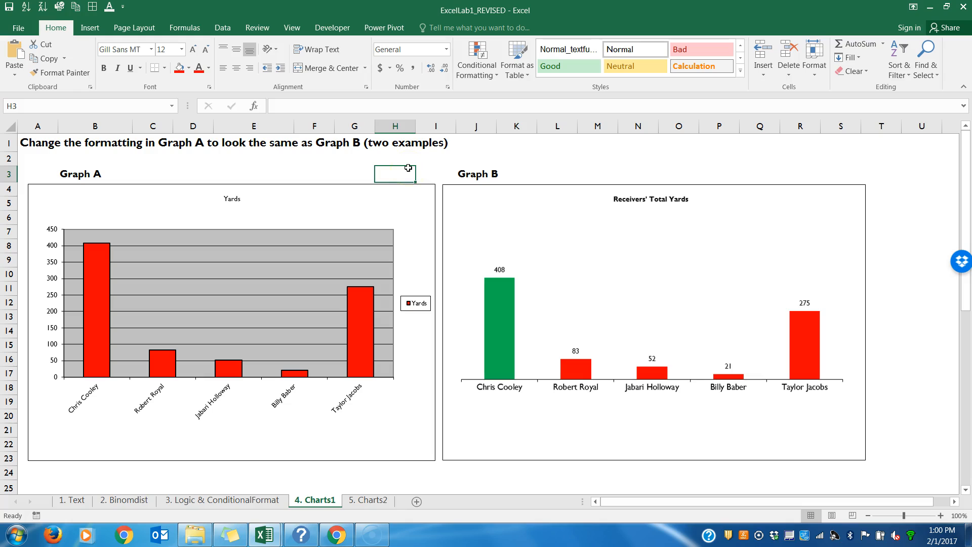
click(365, 159)
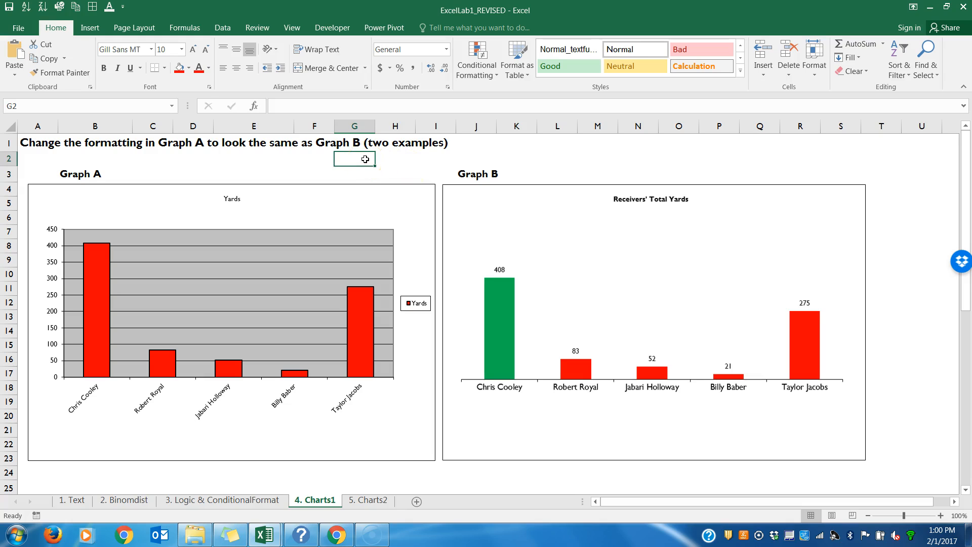
key(ctrl+v)
drag(404, 178, 79, 205)
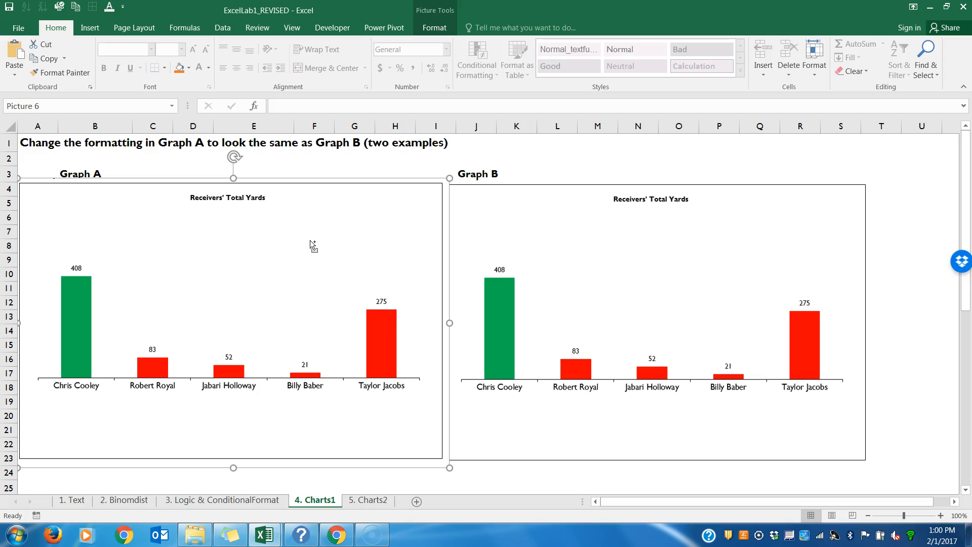
key(ctrl+z)
key(ctrl+z)
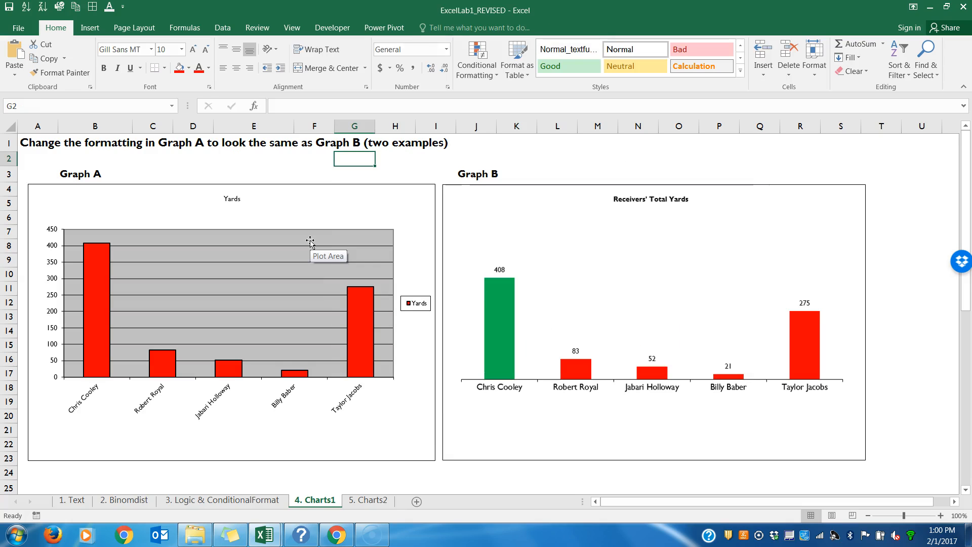
Step: Change Graph A's chart title to "Receivers' Total Yard" and shift it so it is centred above the plot
click(390, 208)
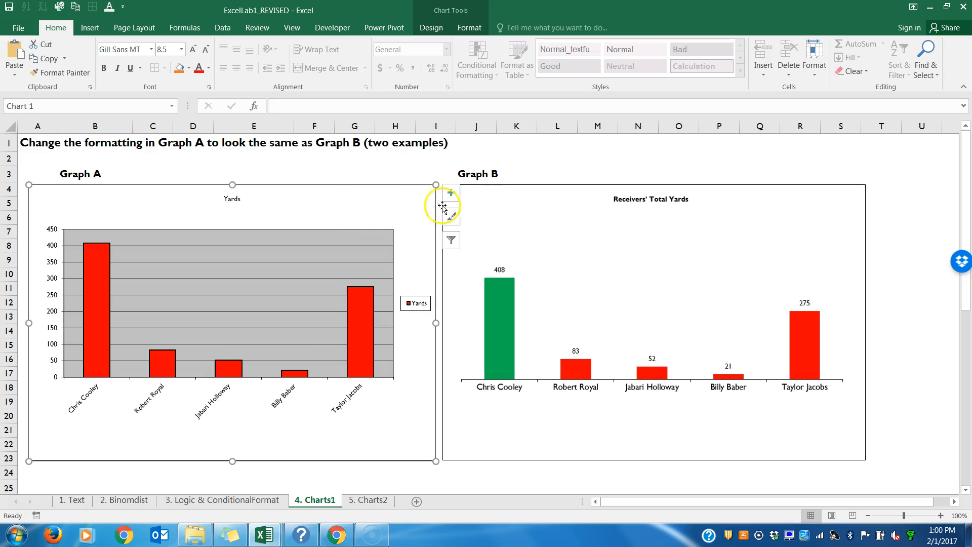
click(232, 198)
click(283, 106)
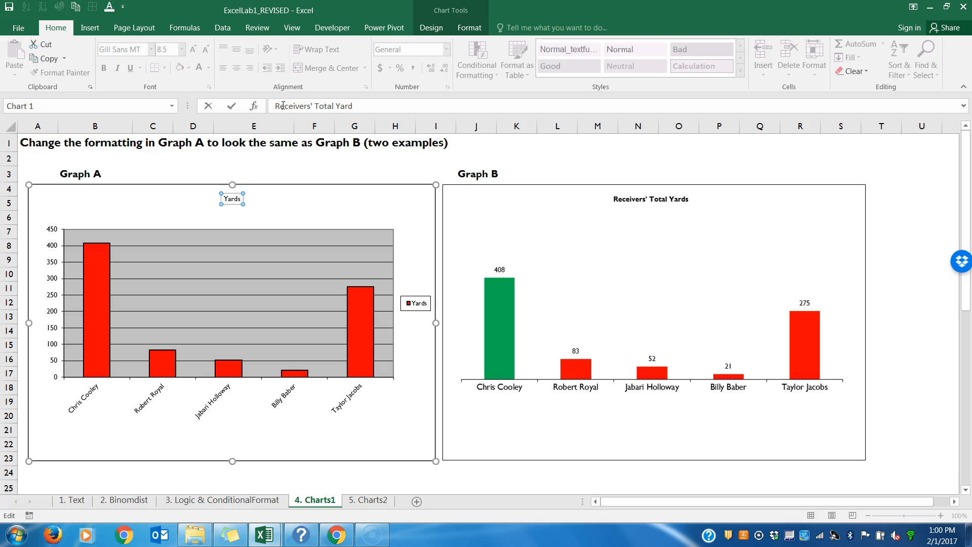
key(Return)
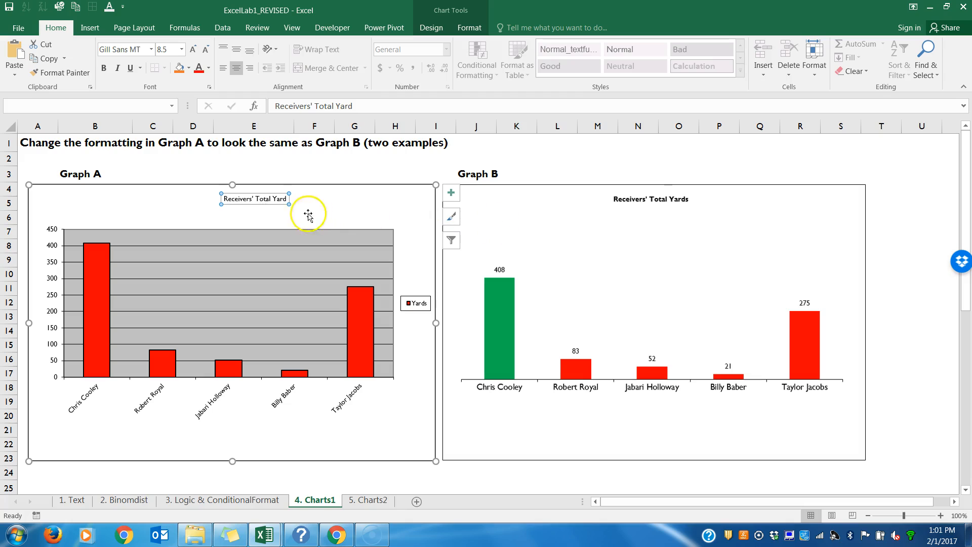
drag(269, 205, 239, 205)
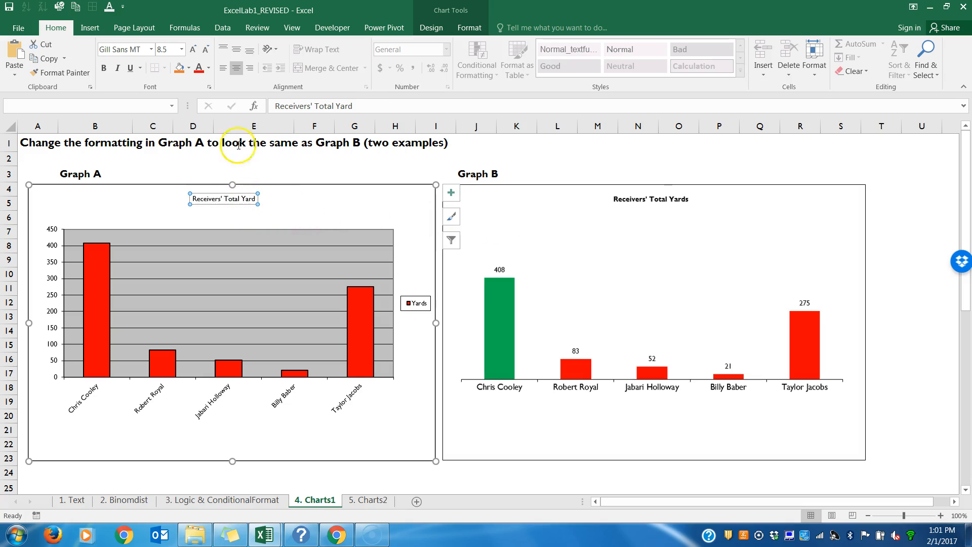
Step: Make Graph A's chart title bold and correct its text to "Receivers' Total Yards"
click(104, 68)
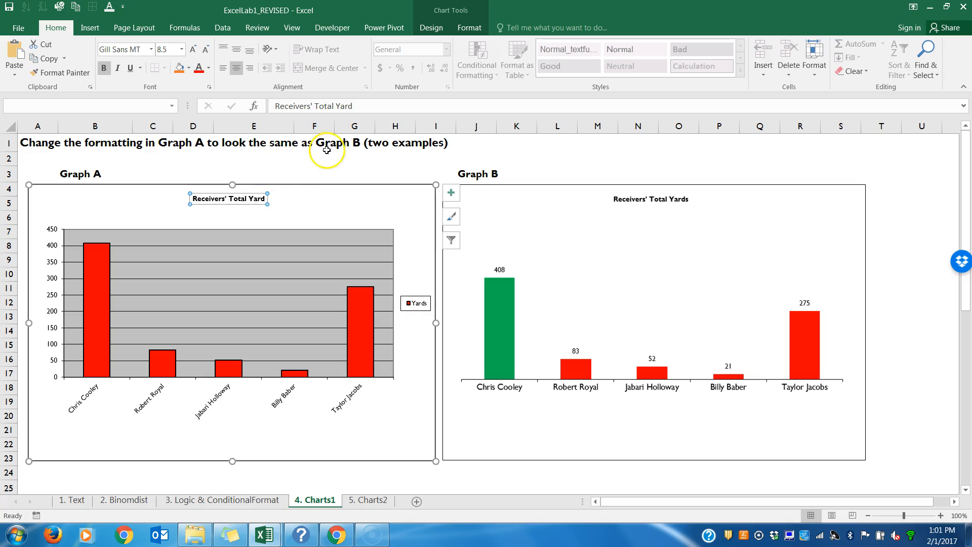
click(355, 106)
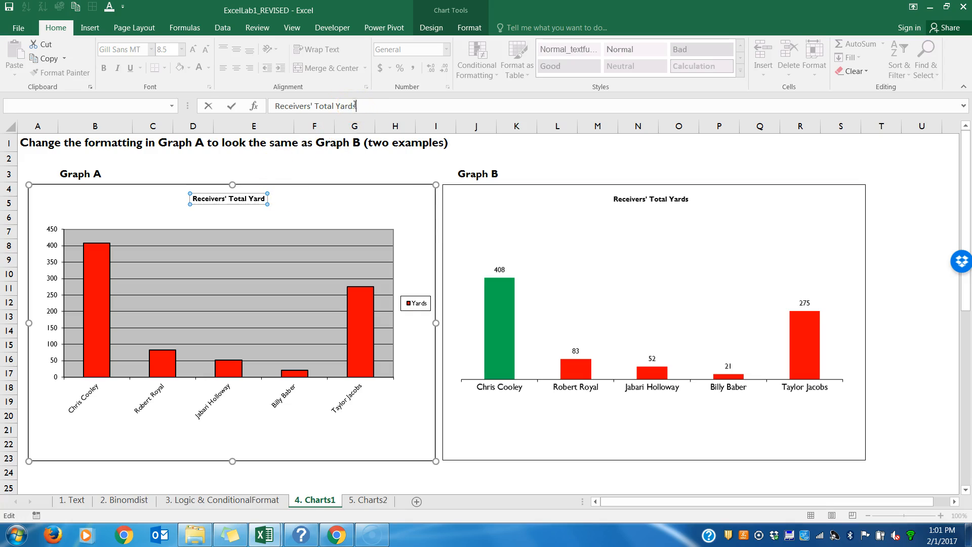
click(319, 202)
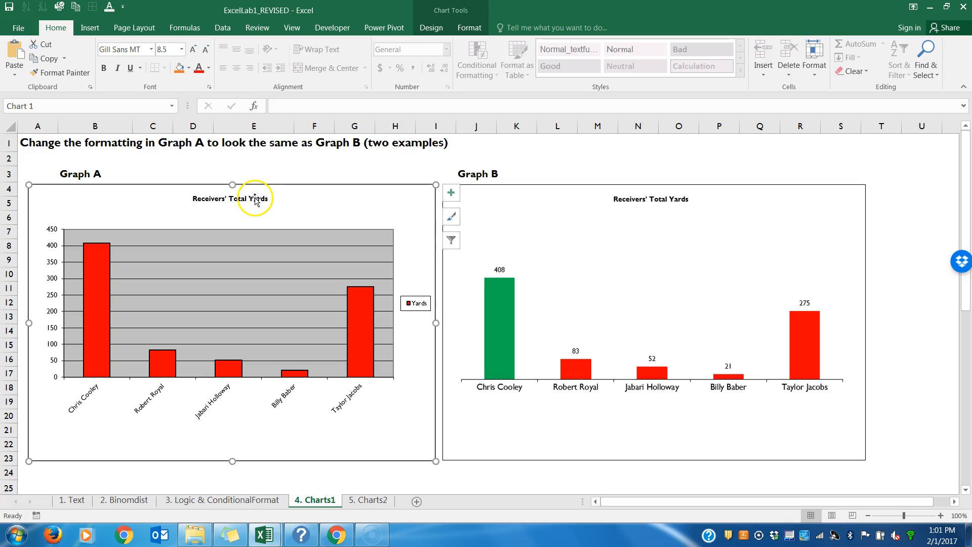
click(256, 199)
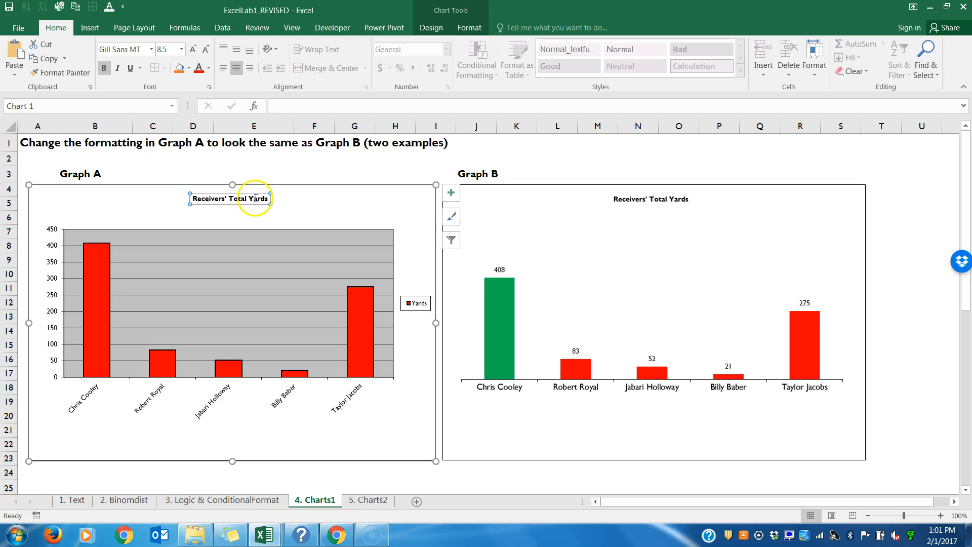
Step: Delete the Yards legend and the horizontal gridlines from Graph A
click(414, 304)
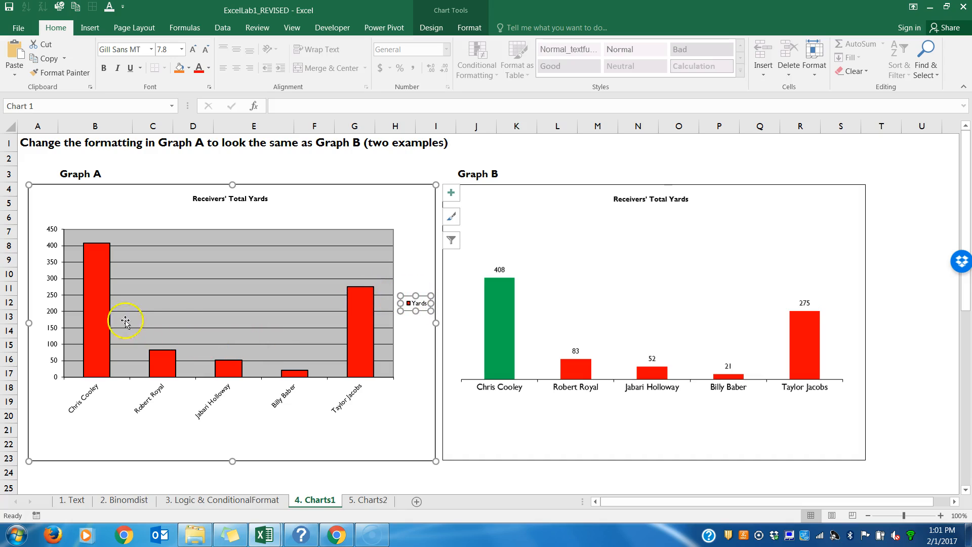
right_click(409, 298)
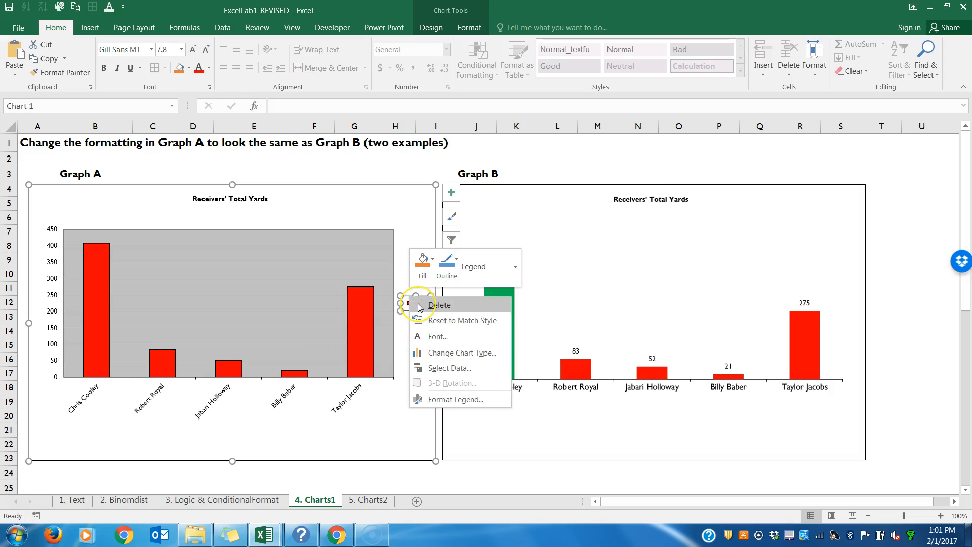
click(412, 304)
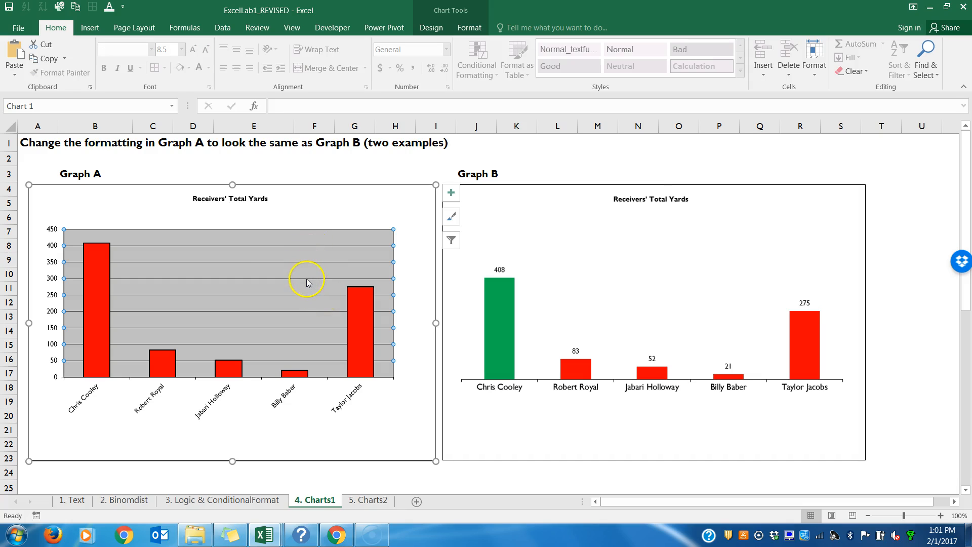
right_click(362, 247)
click(371, 255)
click(332, 256)
click(332, 256)
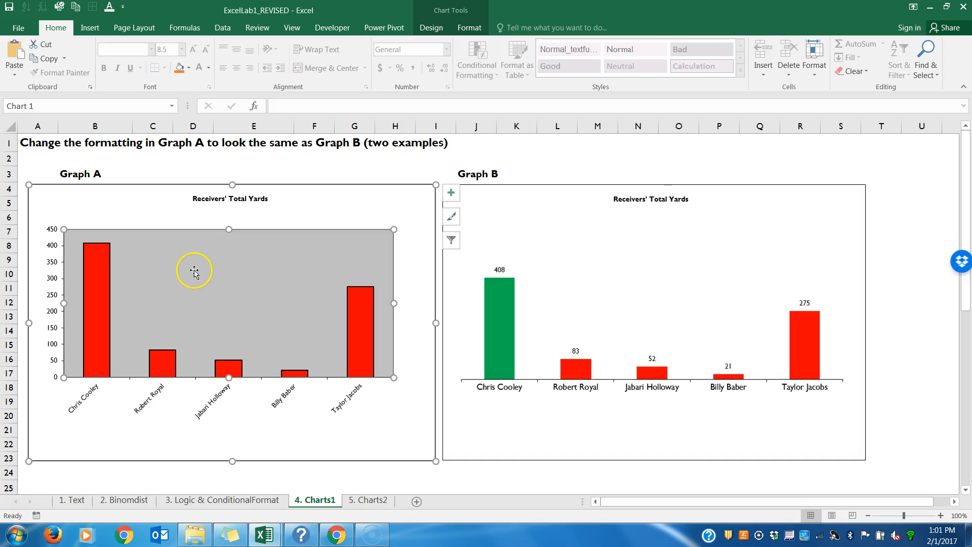
Step: Format Graph A's plot area with No fill and a No line border
right_click(245, 286)
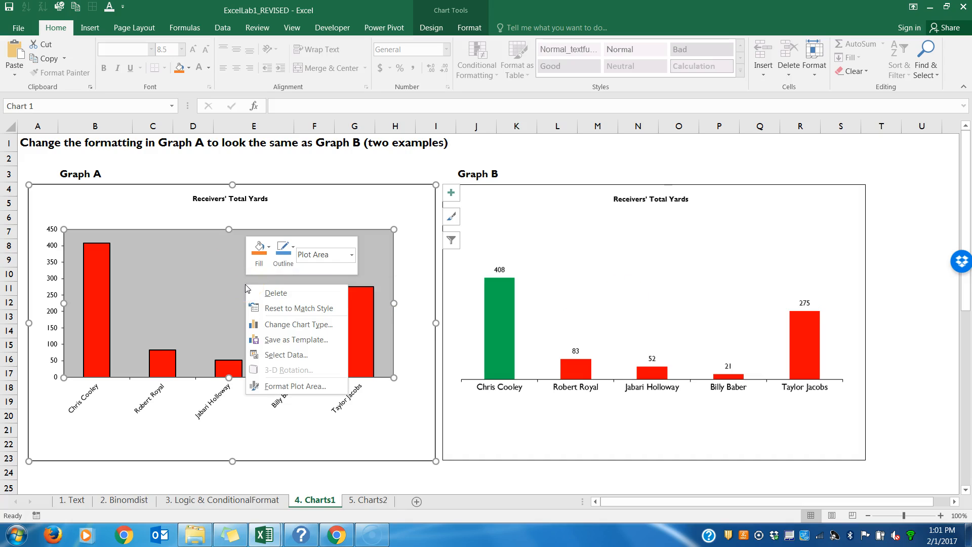
click(273, 386)
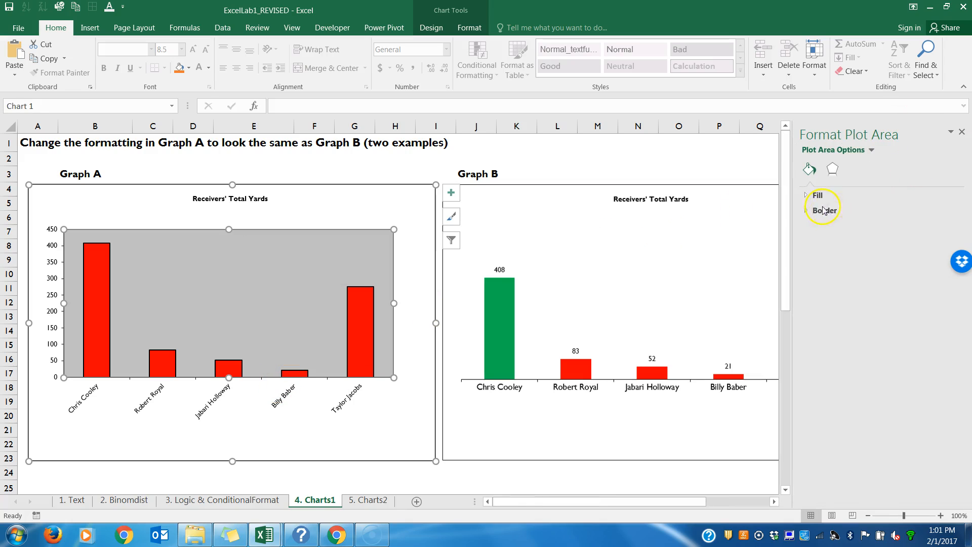
click(813, 197)
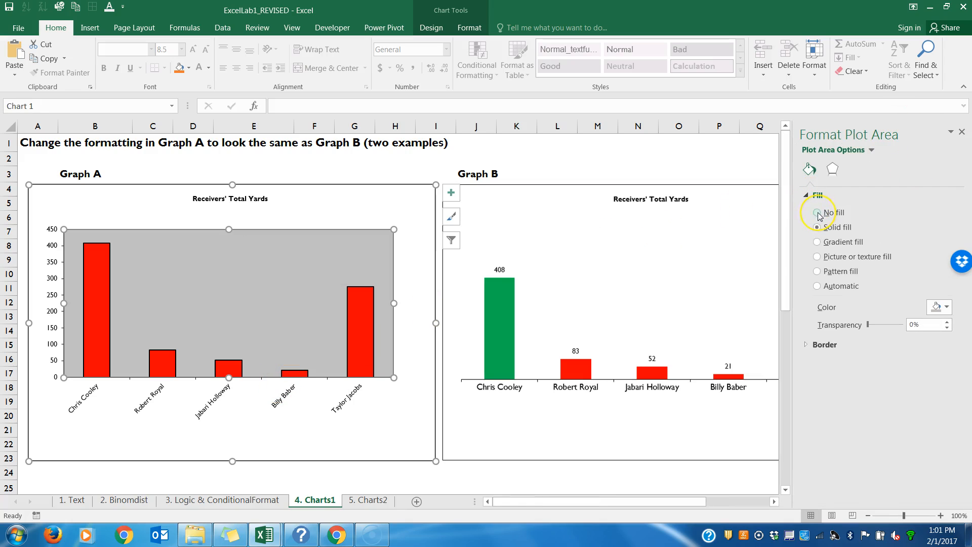
click(817, 212)
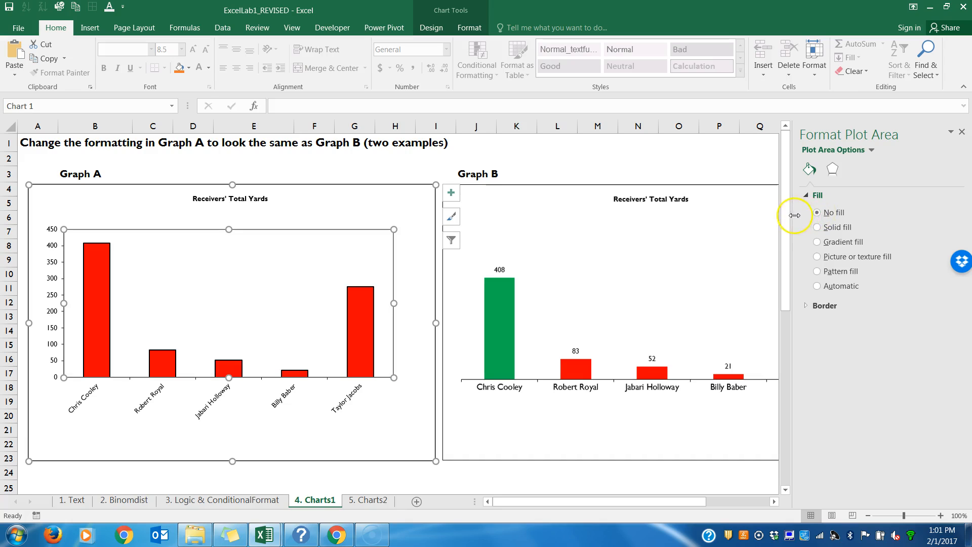
click(817, 306)
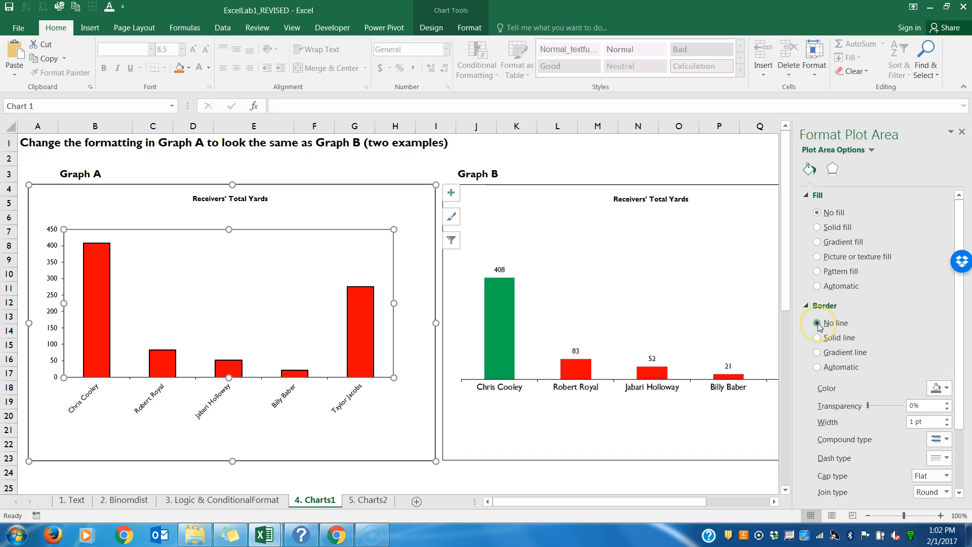
click(817, 323)
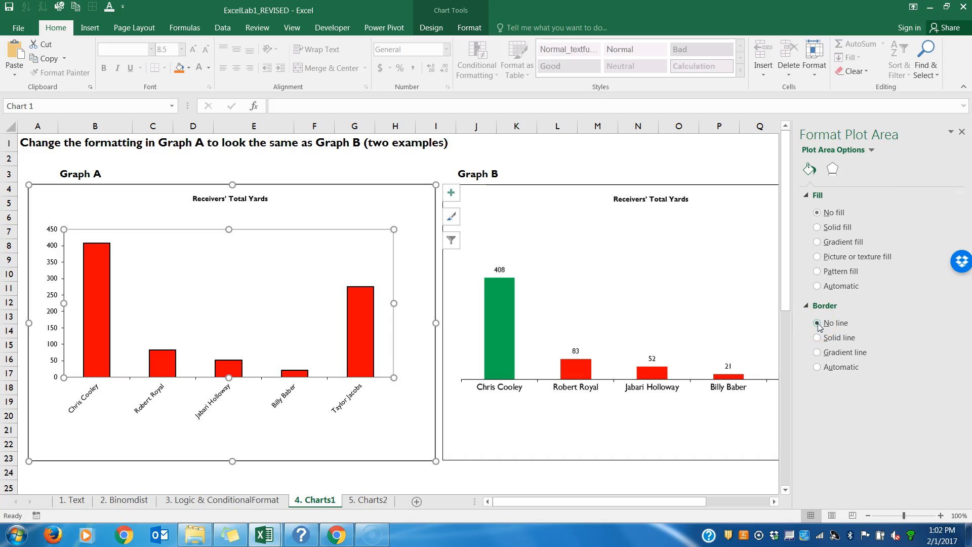
click(374, 218)
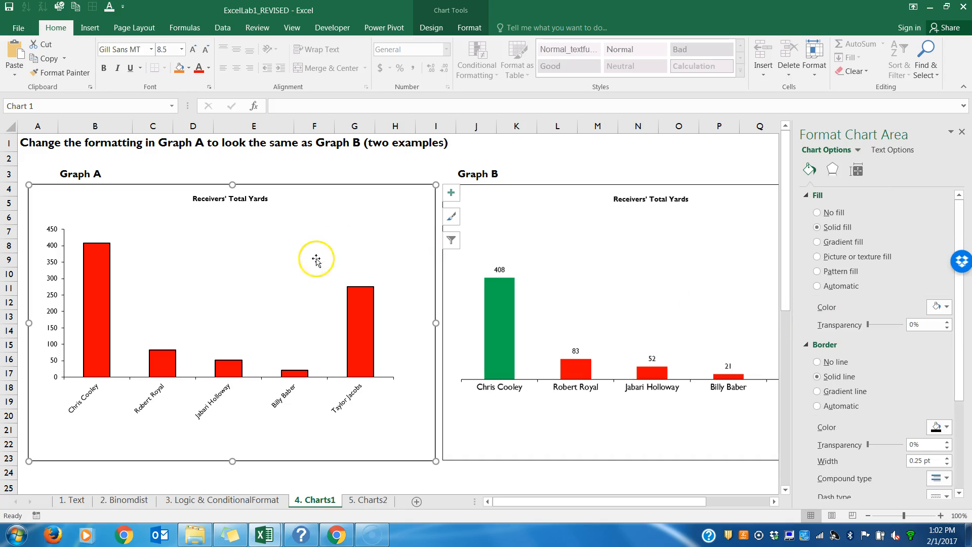
Step: Reopen the plot area formatting of Graph A and review its Fill and Border options
click(305, 275)
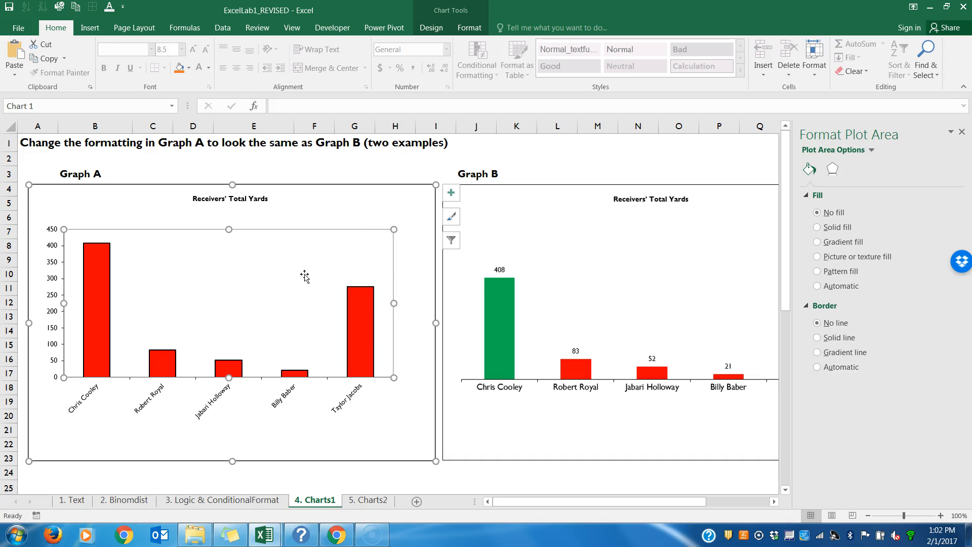
right_click(304, 274)
click(329, 373)
click(809, 195)
click(807, 212)
click(807, 196)
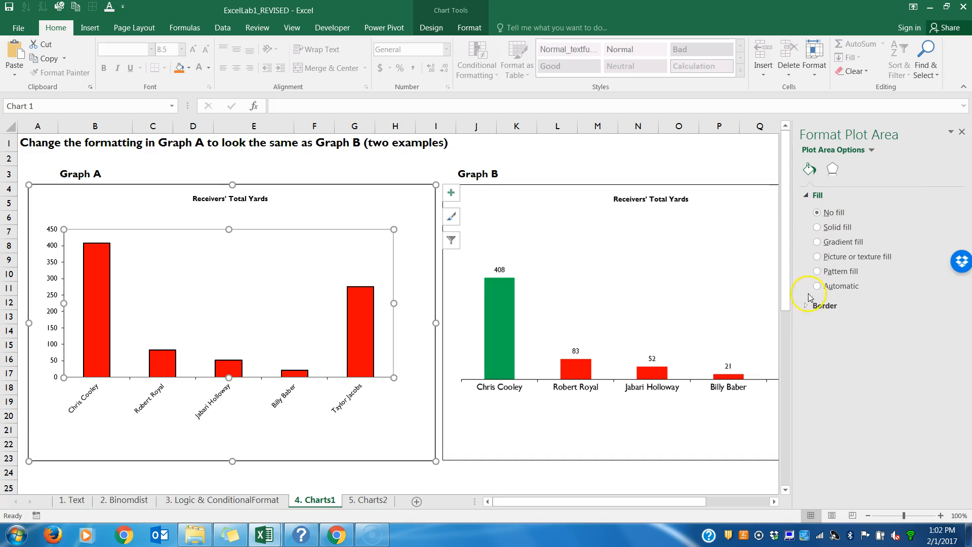
click(810, 305)
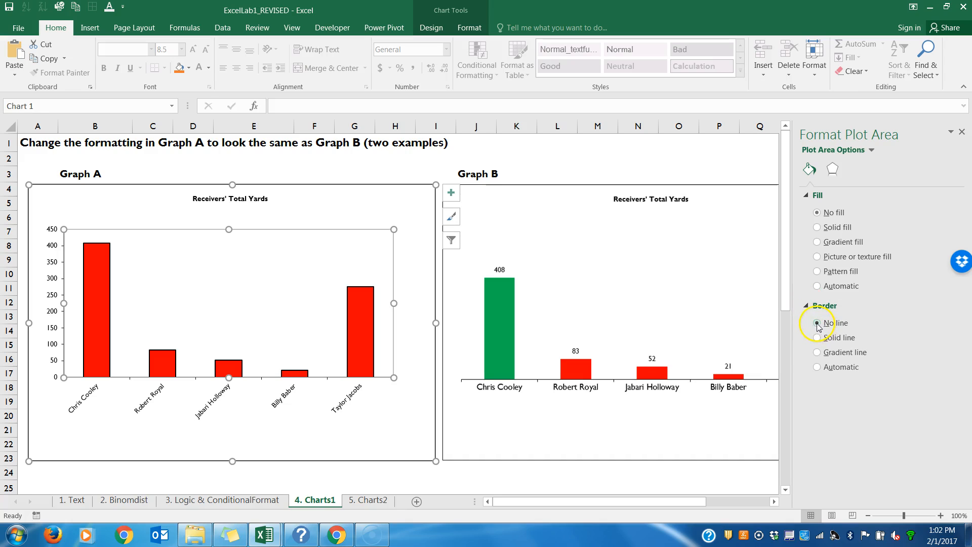
Step: Add data labels to the Yards series columns in Graph A, as in Graph B
click(537, 257)
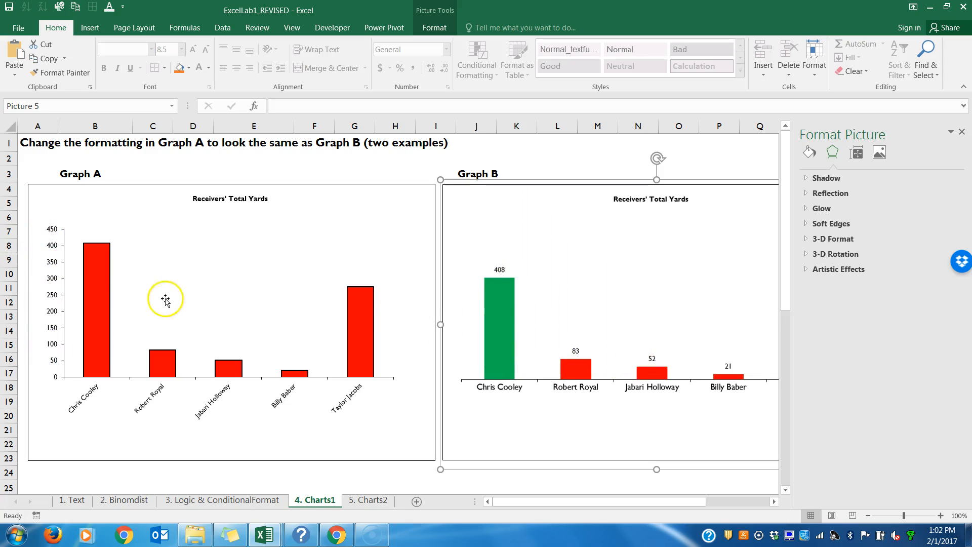
click(99, 254)
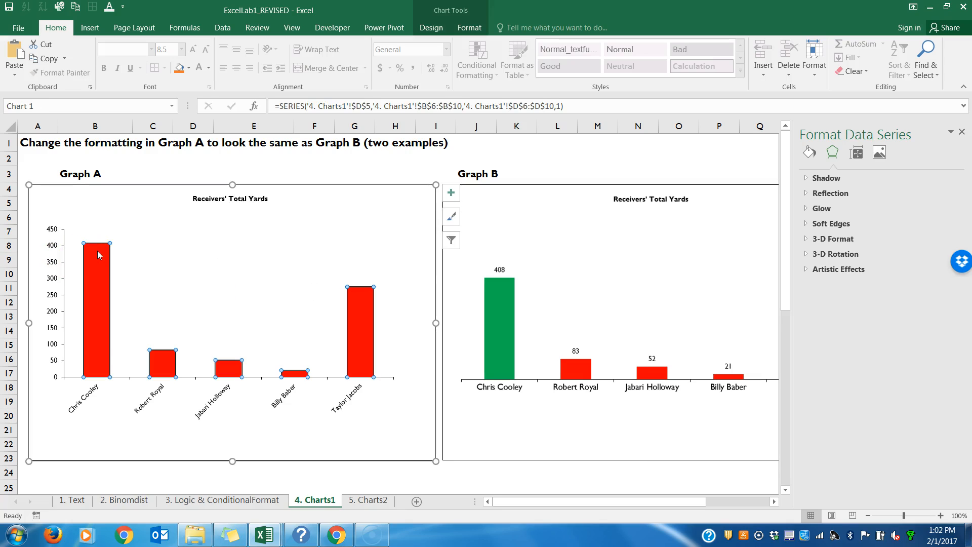
right_click(360, 308)
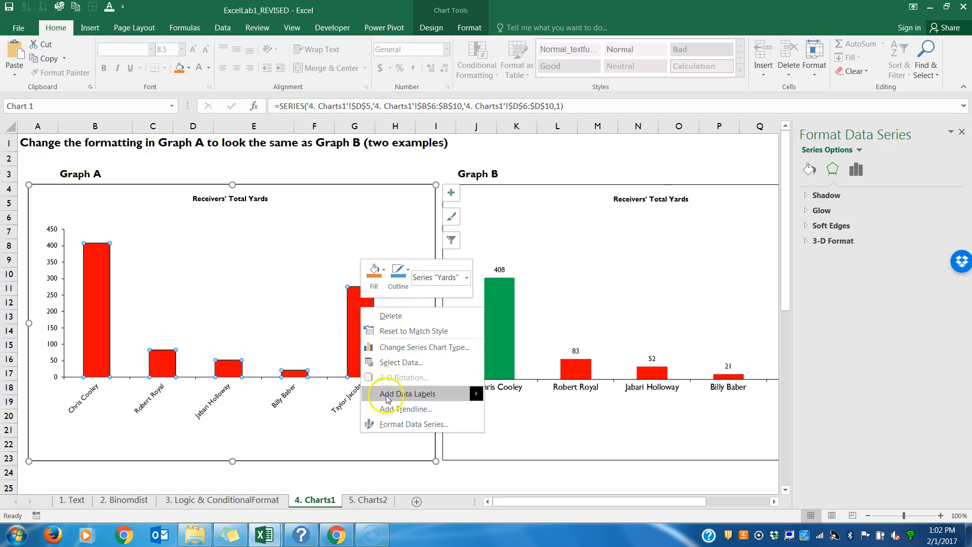
mouse_move(388, 399)
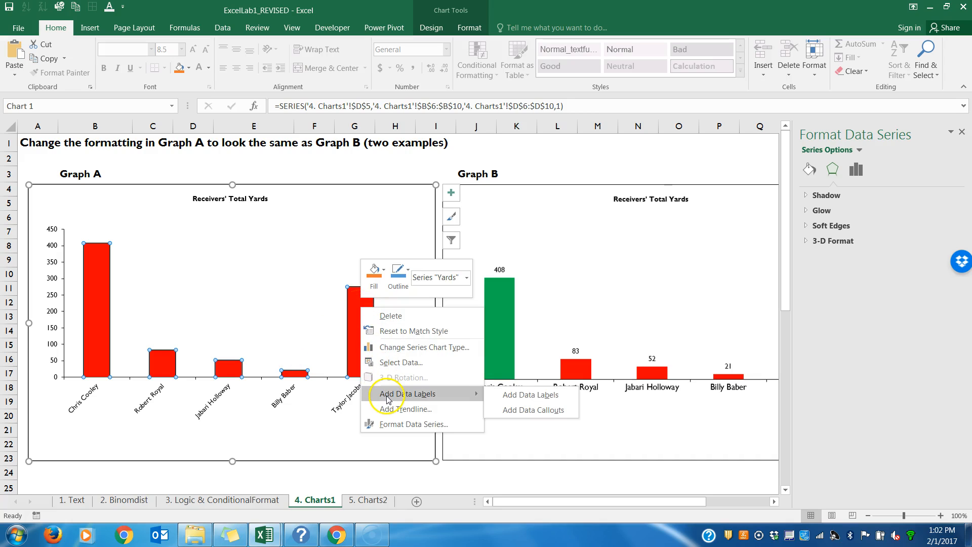
click(529, 397)
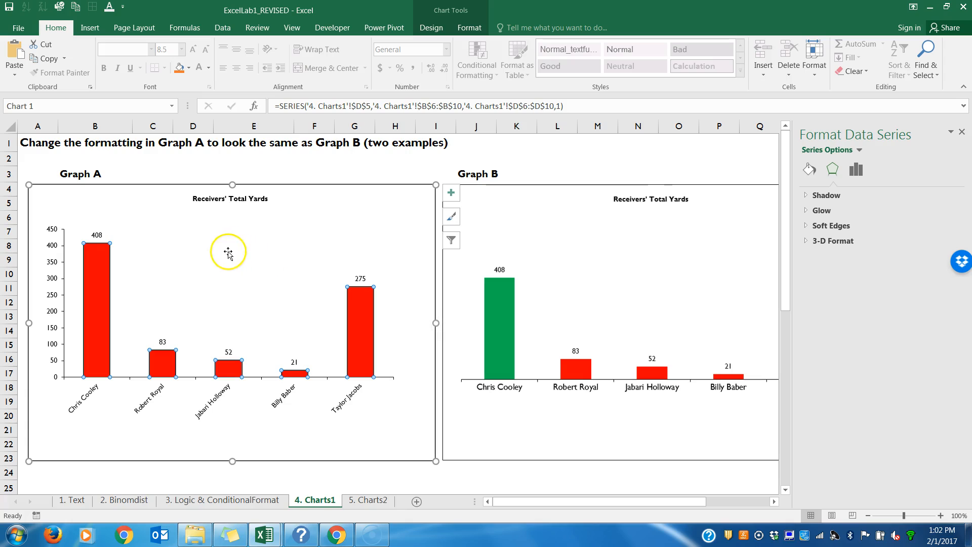
Step: Make the data labels in Graph A bold and delete its vertical value axis
click(96, 235)
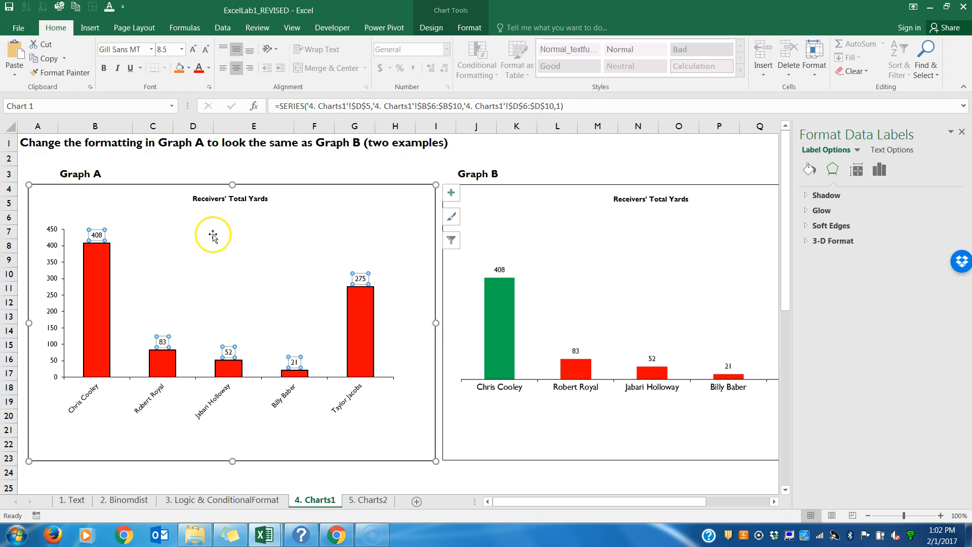
key(ctrl+b)
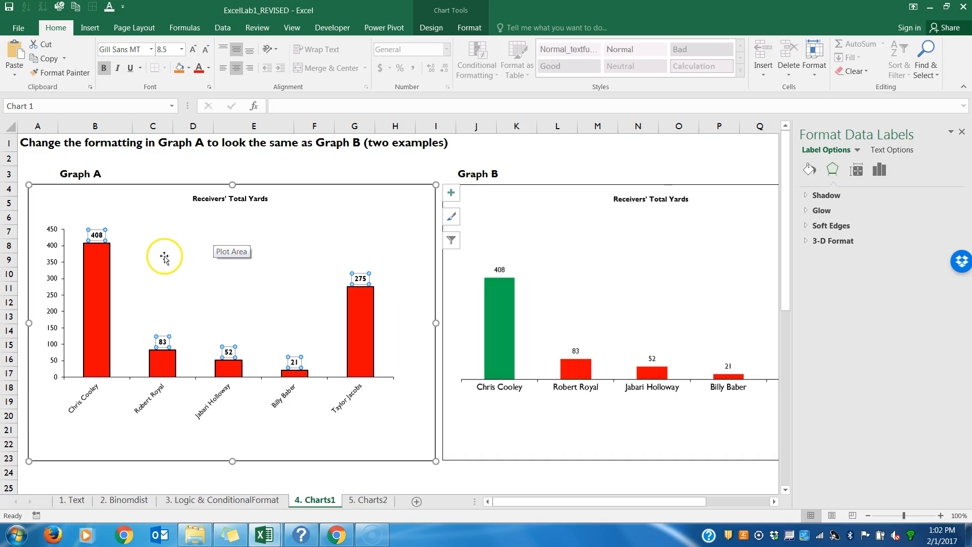
click(52, 271)
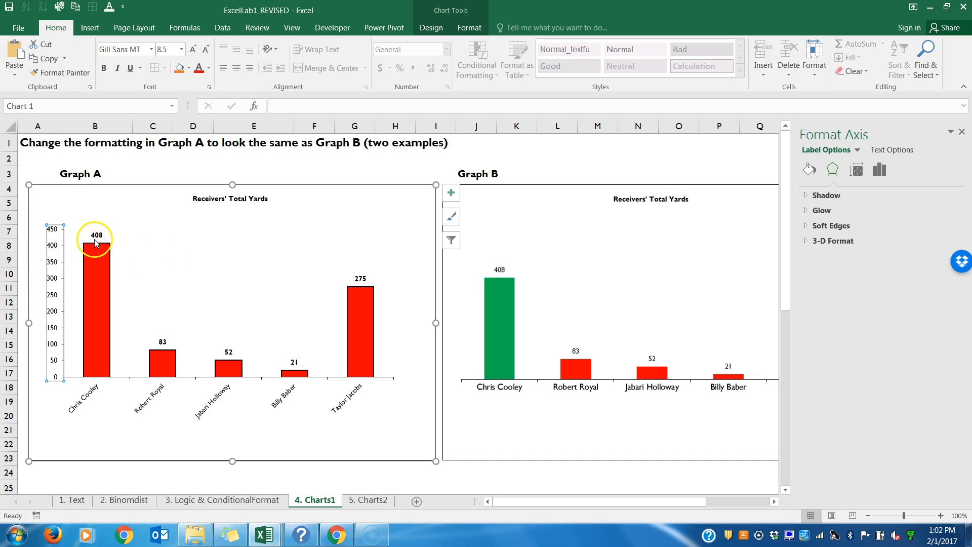
right_click(55, 248)
click(72, 254)
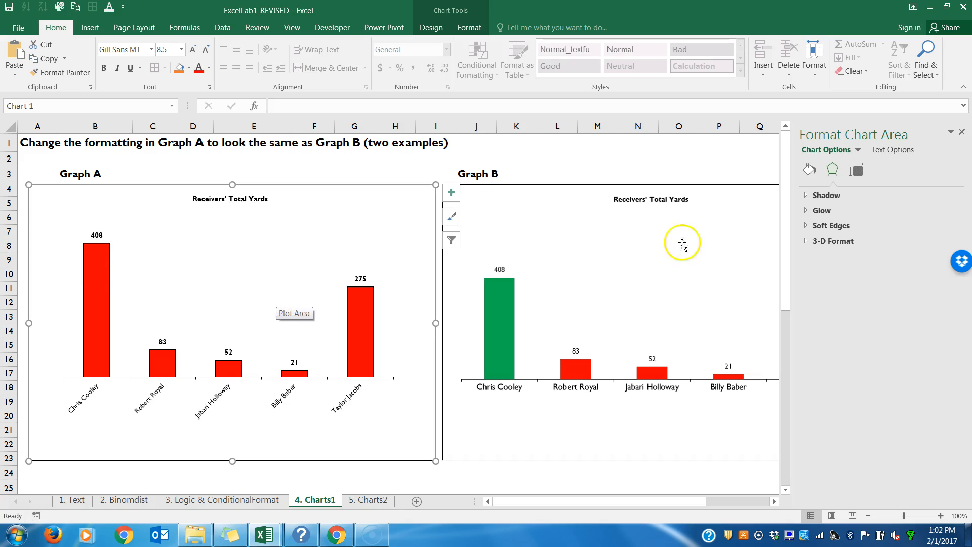
click(961, 133)
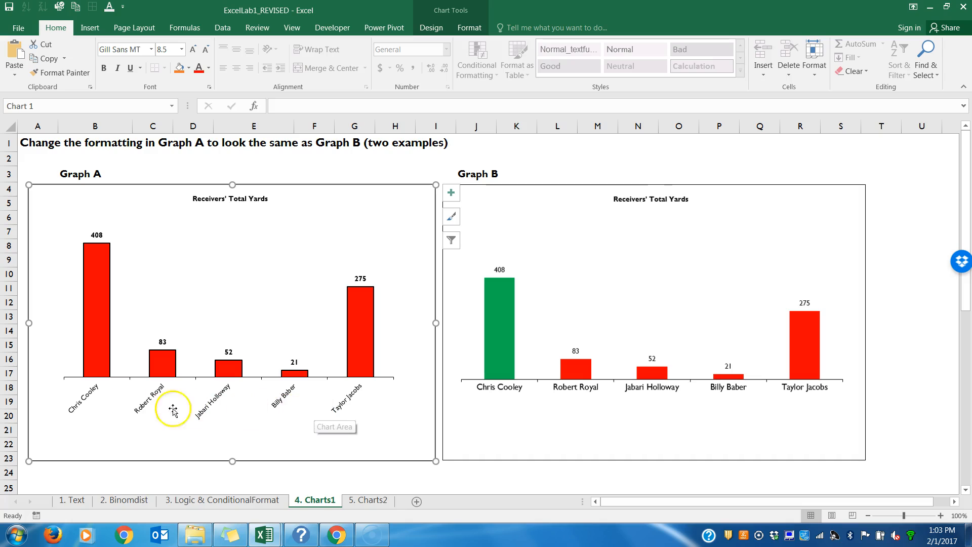
Step: Set the receiver names on Graph A's category axis to horizontal by switching off the Angle Counterclockwise orientation
click(279, 403)
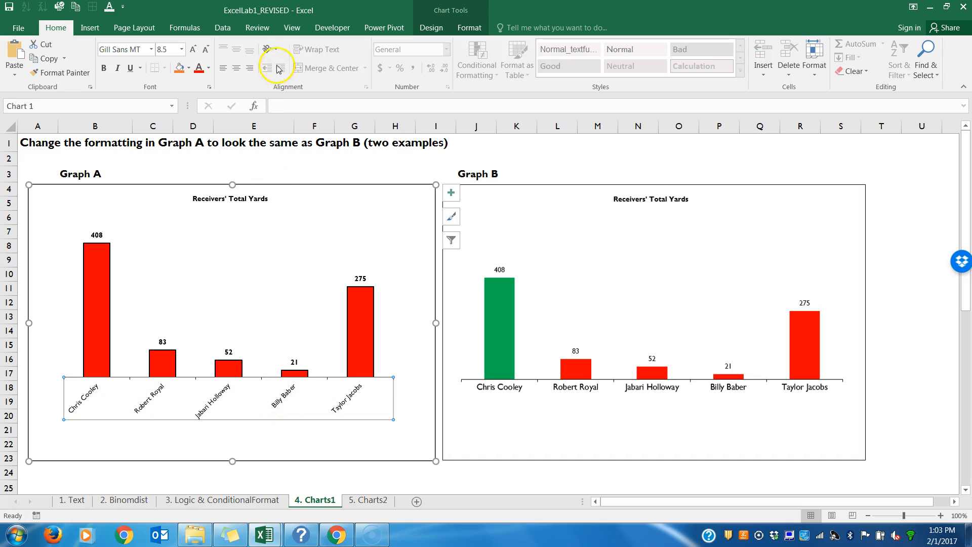
click(275, 49)
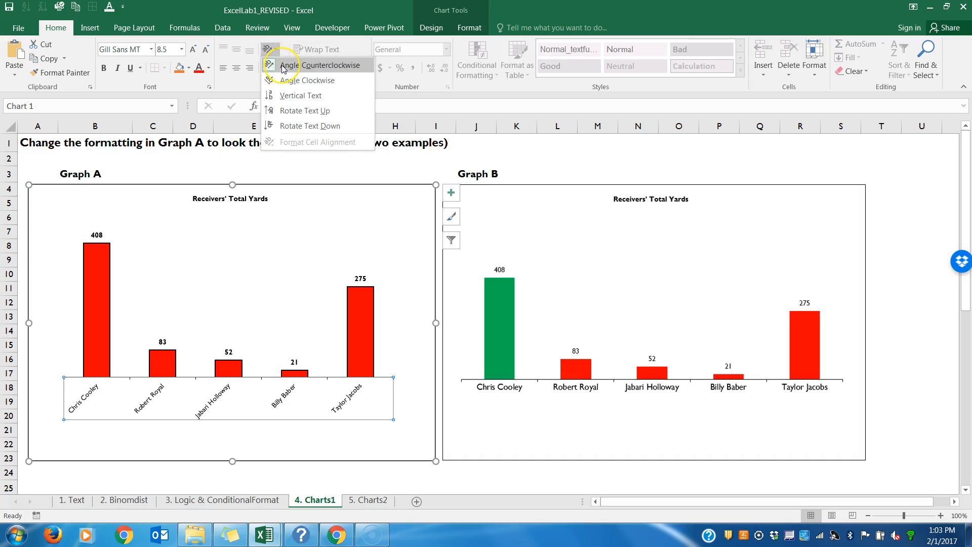
click(282, 68)
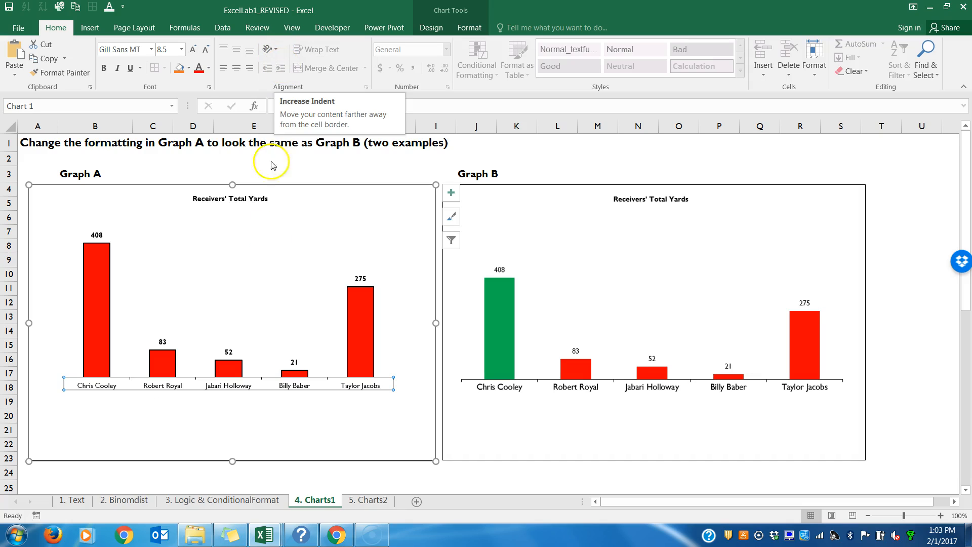
Step: Set the receiver names on Graph A's category axis to font size 10 and bold
click(182, 51)
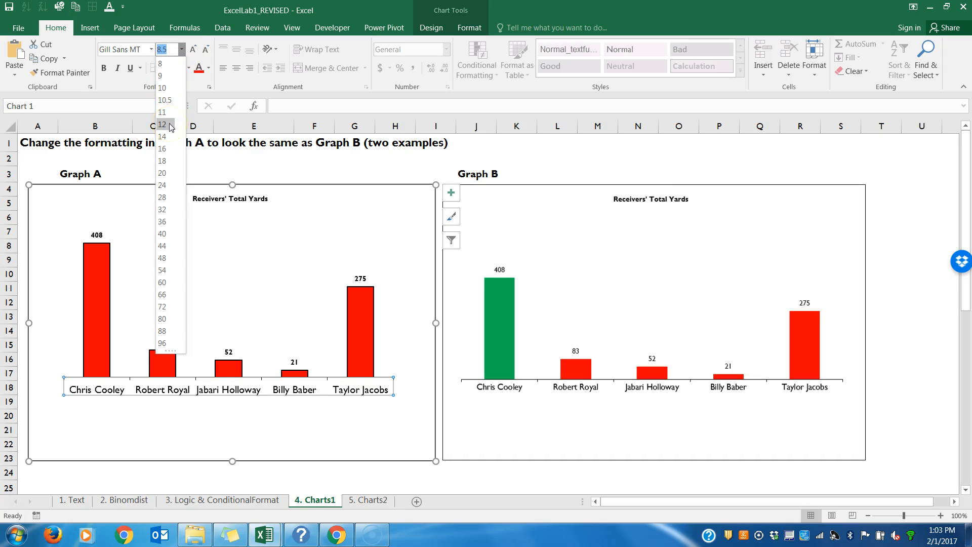
click(163, 88)
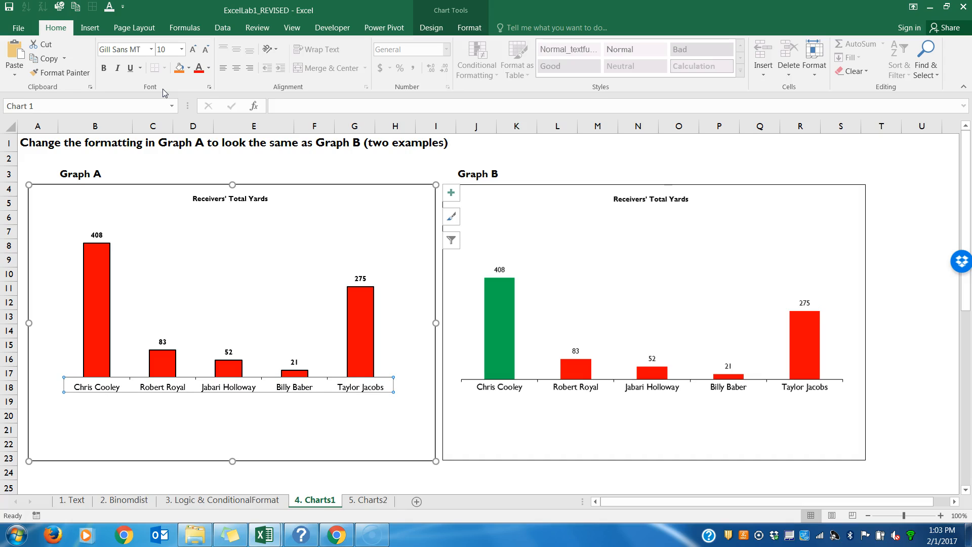
key(ctrl+b)
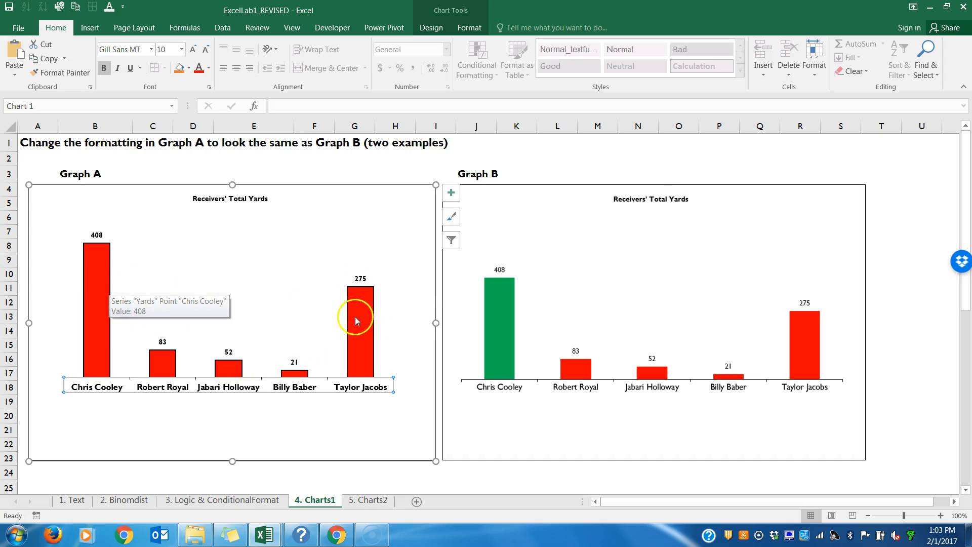
Step: Format the Yards series columns in Graph A with a solid red fill and a No line border
click(99, 290)
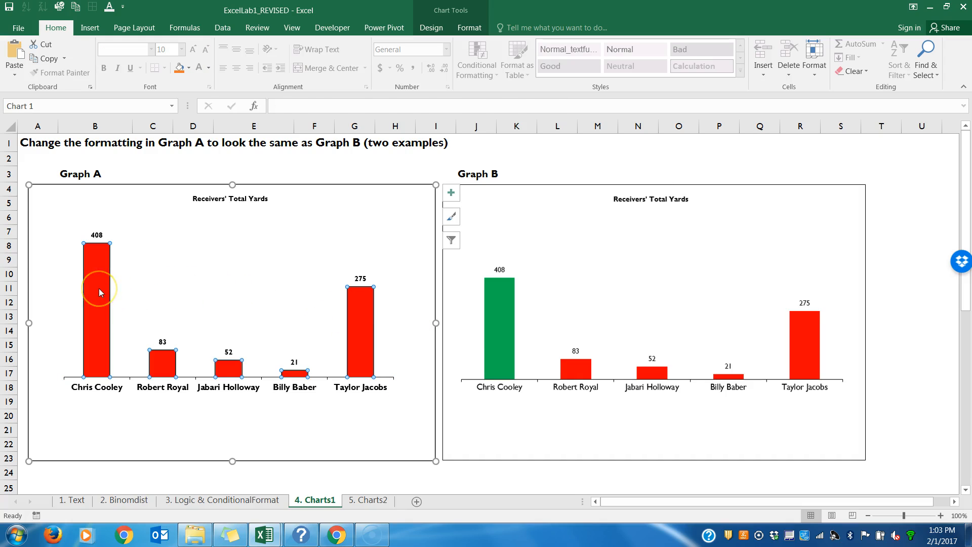
right_click(356, 316)
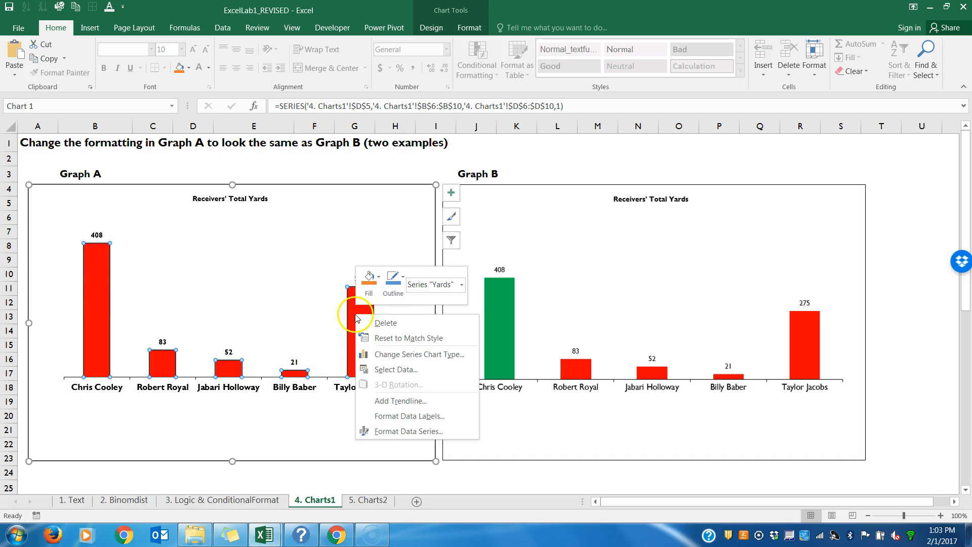
click(389, 432)
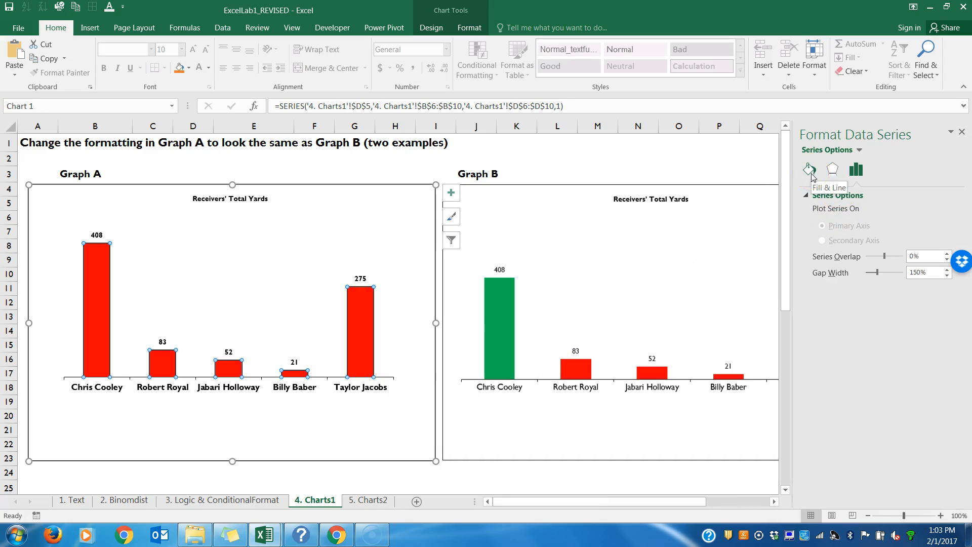
click(848, 183)
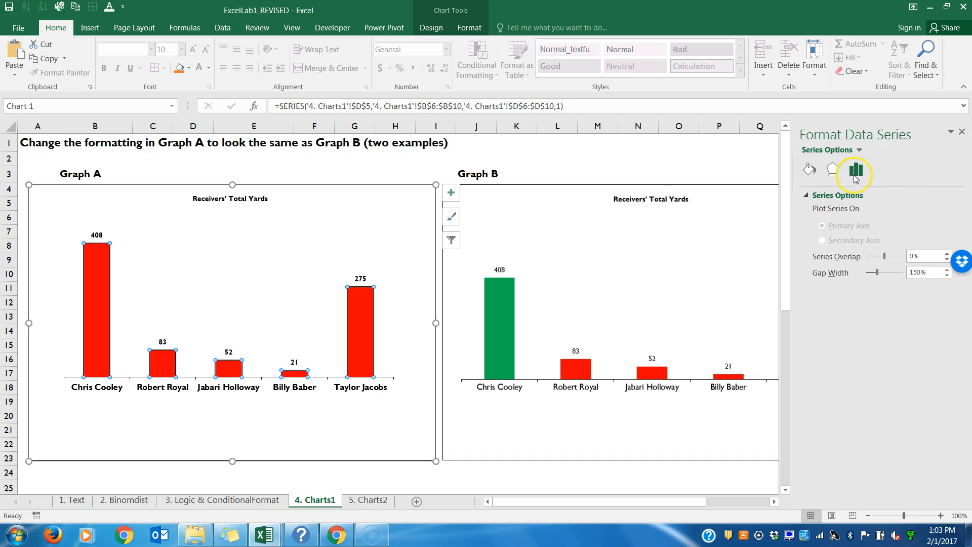
click(809, 170)
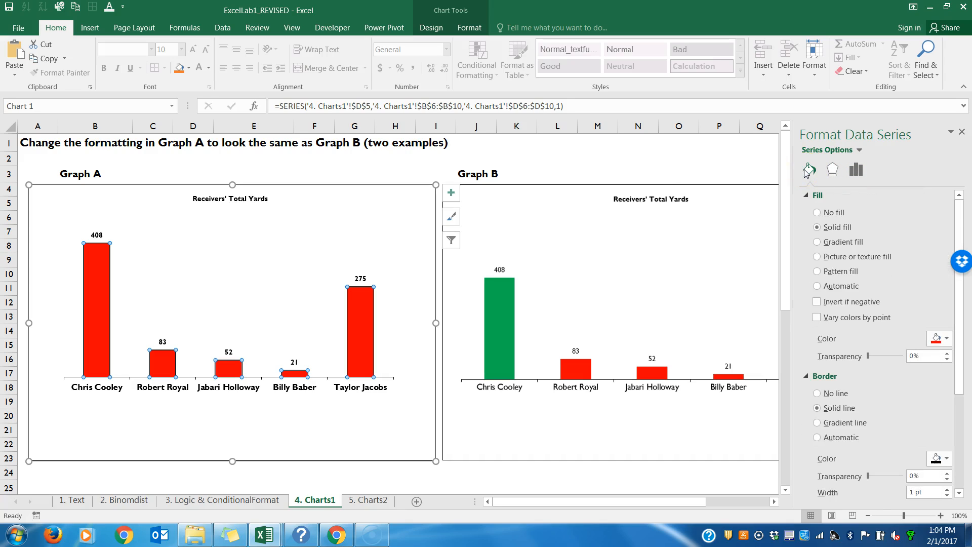
click(808, 197)
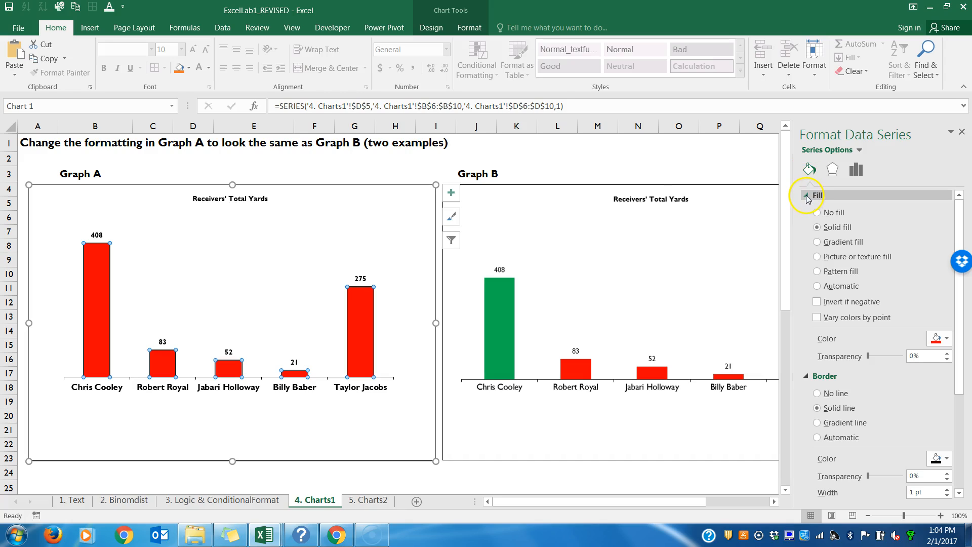
click(816, 228)
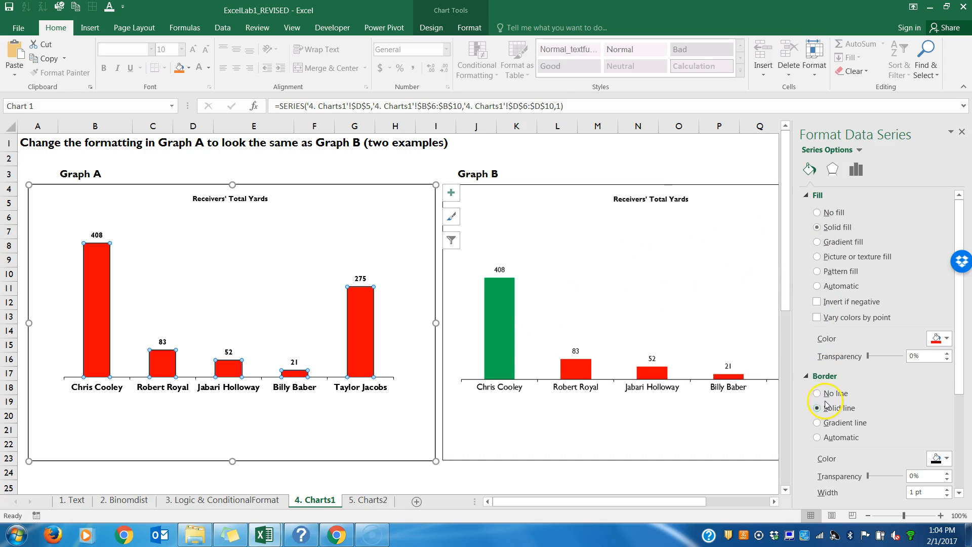
click(806, 377)
click(807, 378)
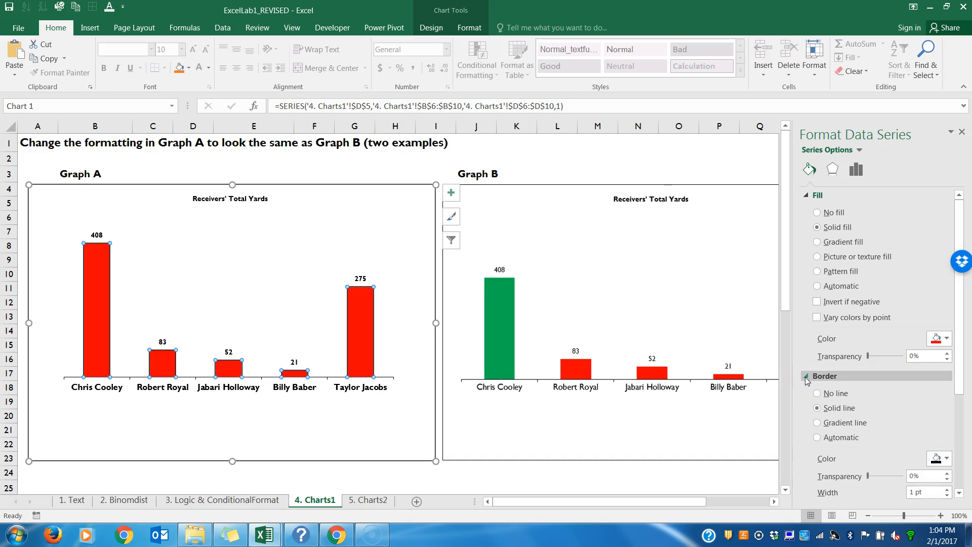
click(594, 284)
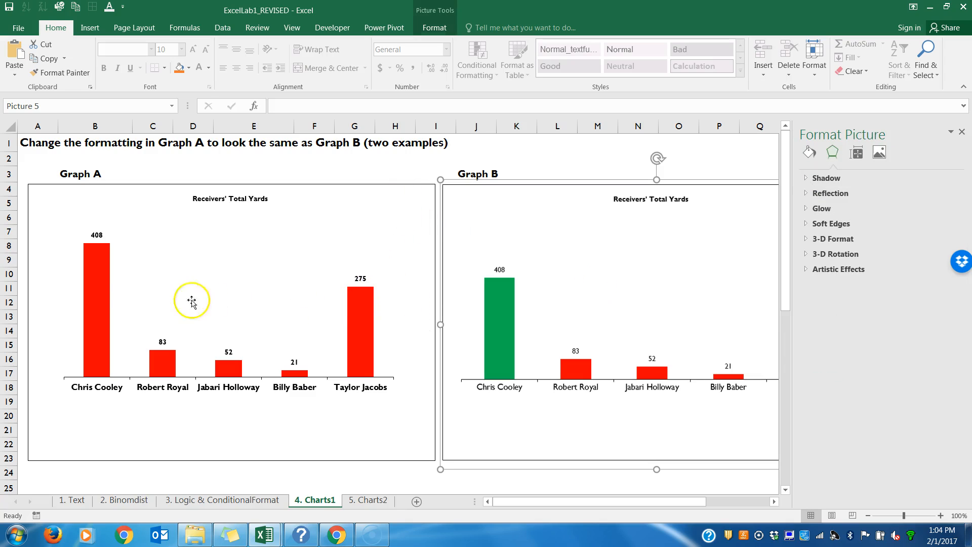
Step: Fill only the tallest Yards column in Graph A with standard Green and close the formatting options
mouse_move(98, 274)
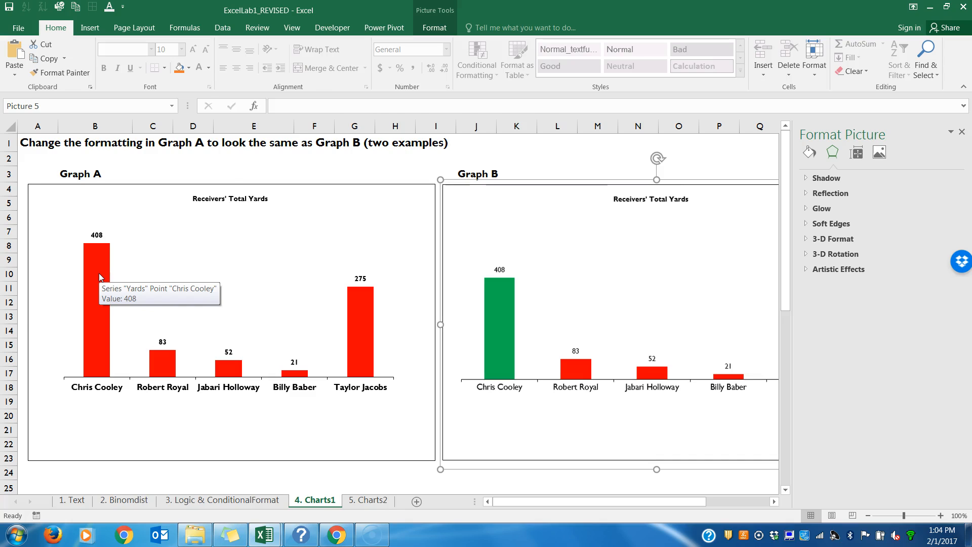
click(99, 273)
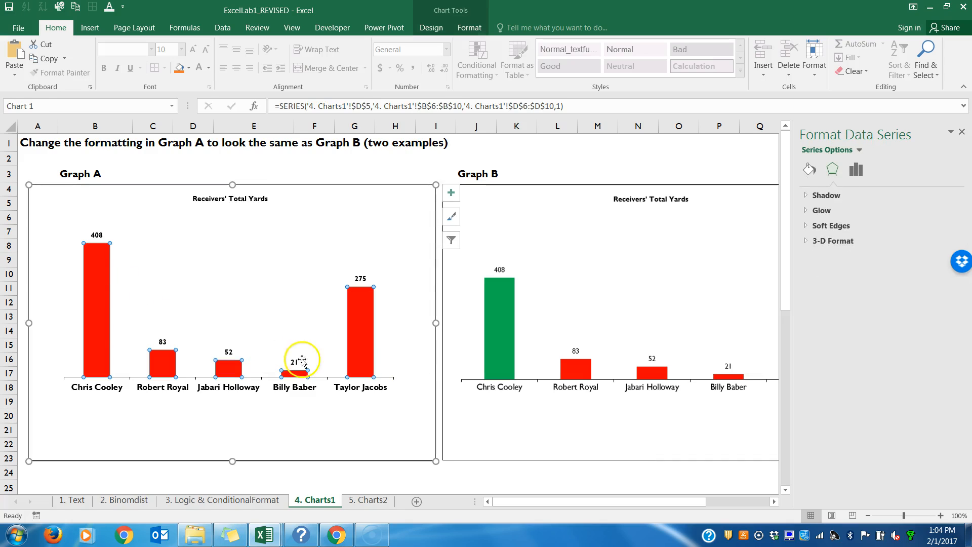
click(93, 293)
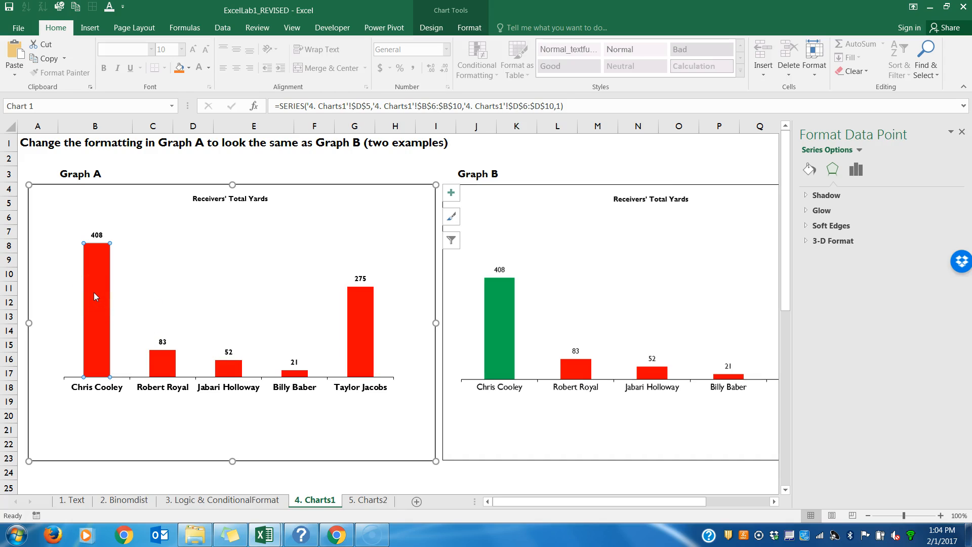
right_click(94, 293)
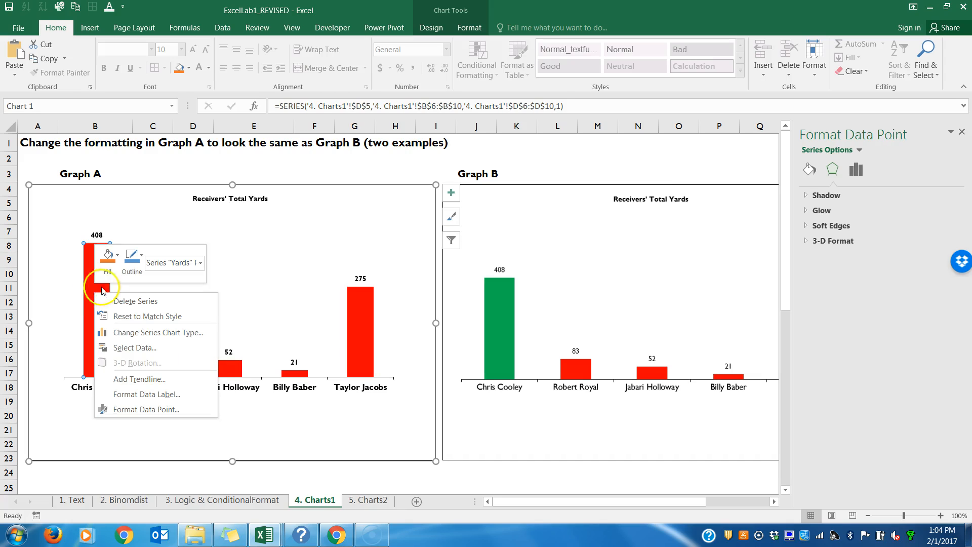
click(117, 256)
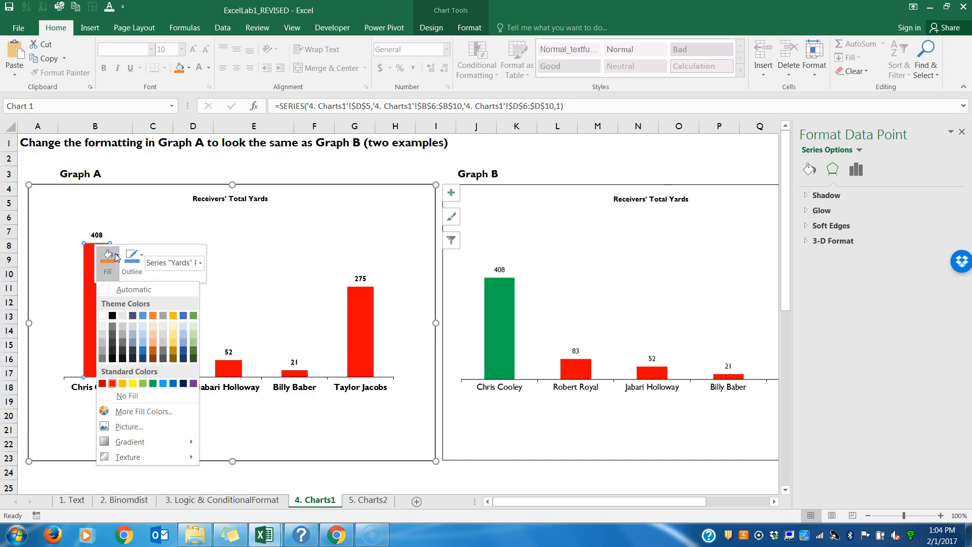
click(153, 386)
click(252, 264)
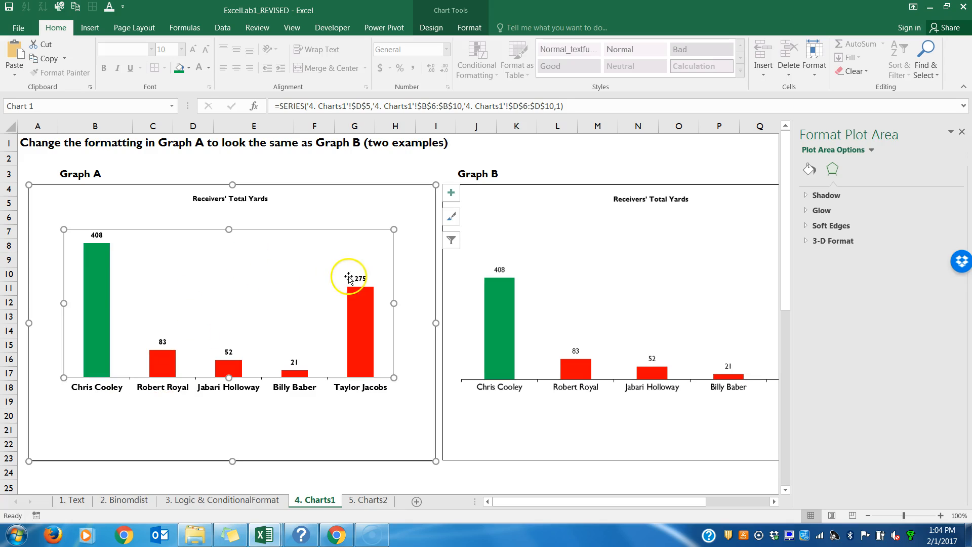
click(496, 255)
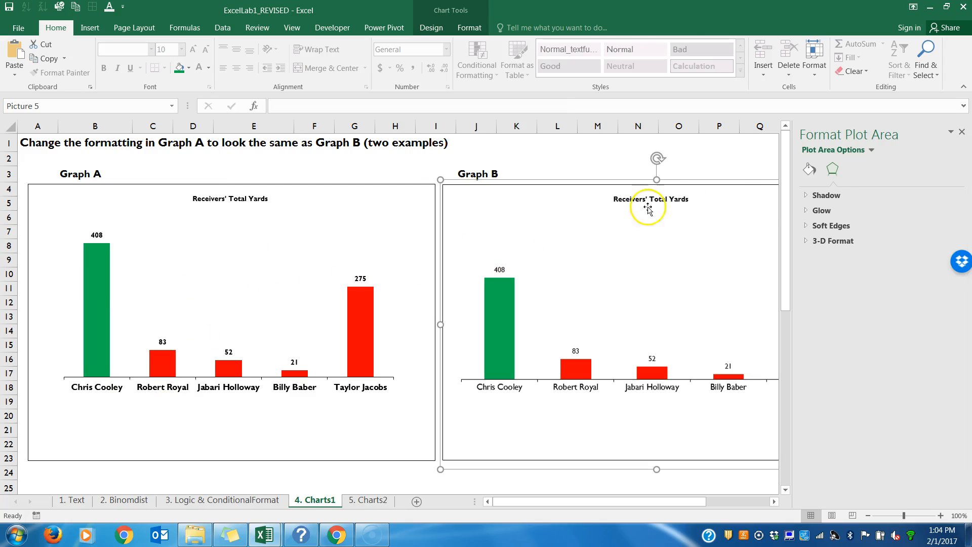
click(962, 133)
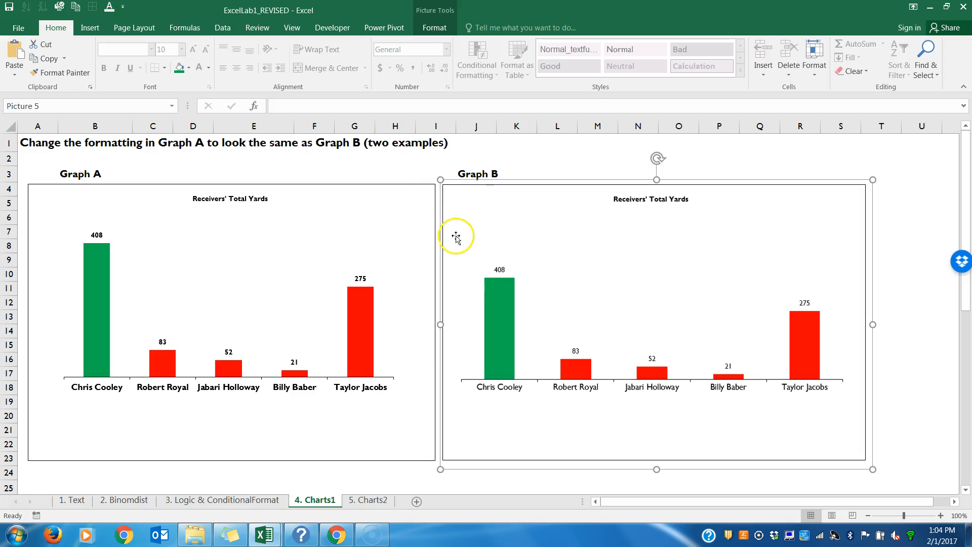
Step: Remove the bold formatting from the receiver names on Graph A's category axis
click(365, 388)
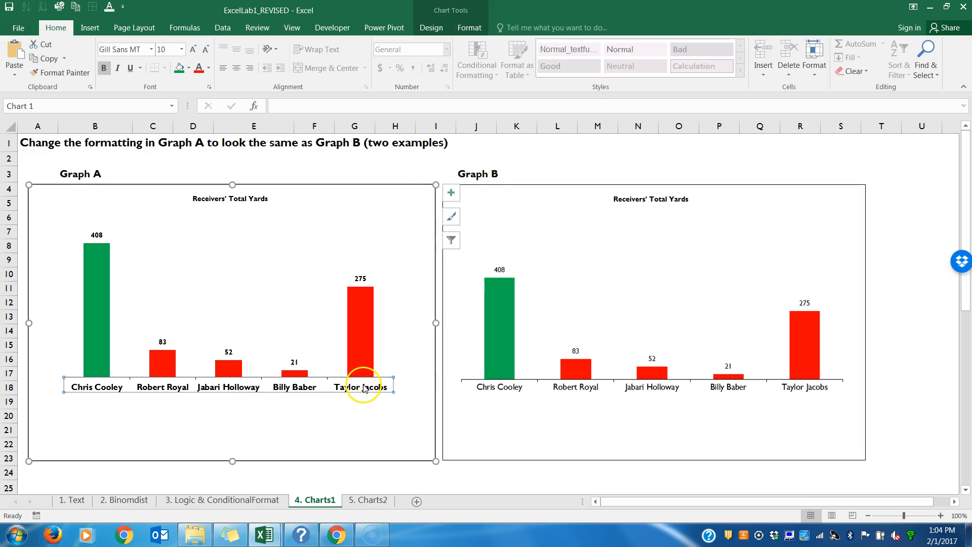
key(ctrl+b)
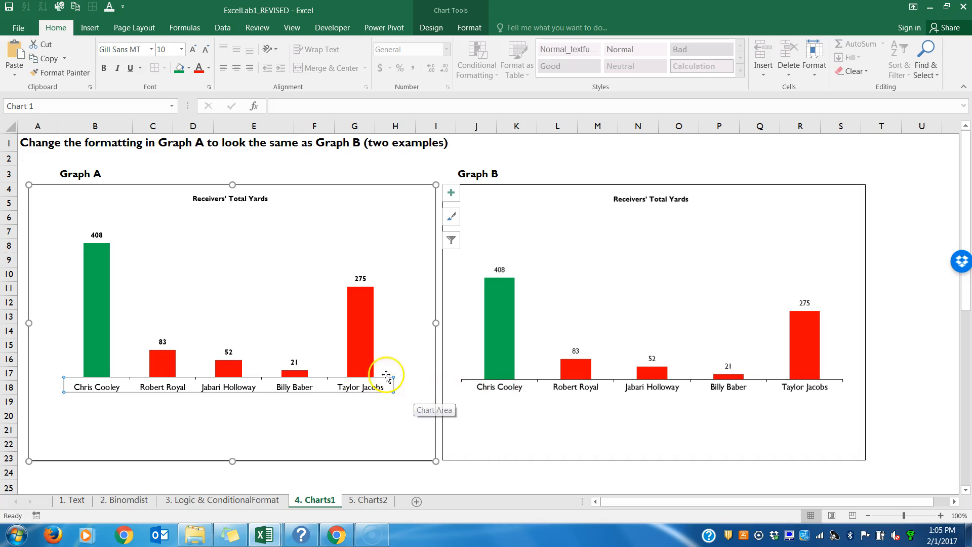
click(321, 250)
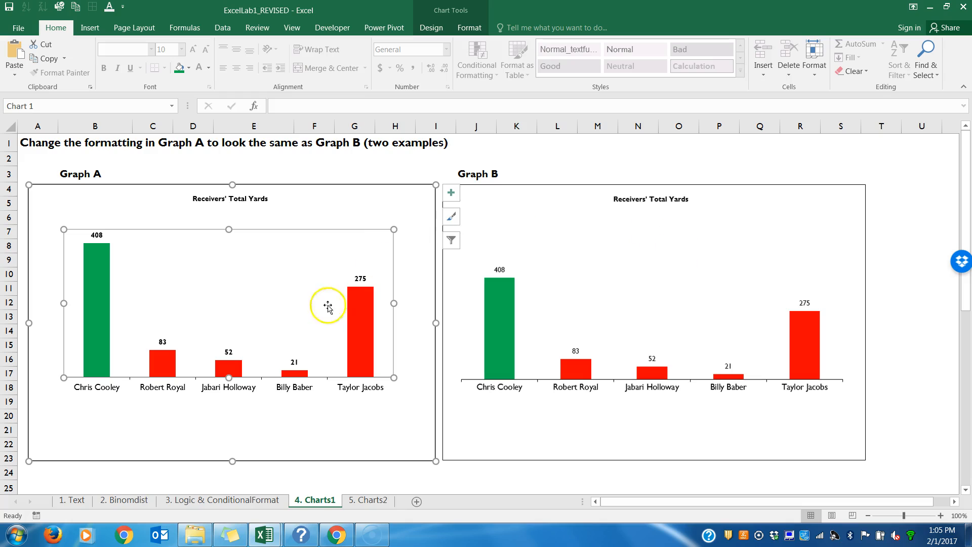
click(300, 205)
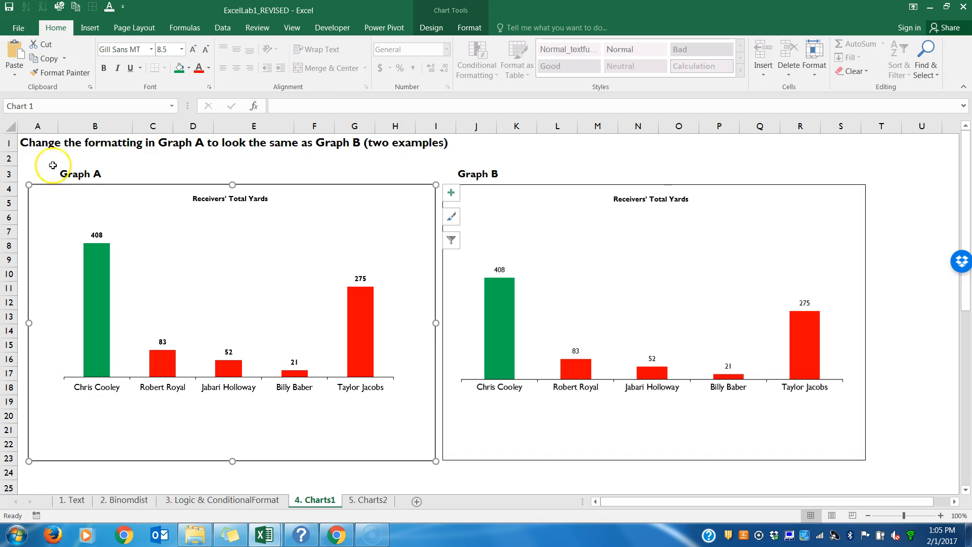
Step: Compare the first Graph A with Graph B and go to the second pair of graphs, Yards Per Catches
click(554, 260)
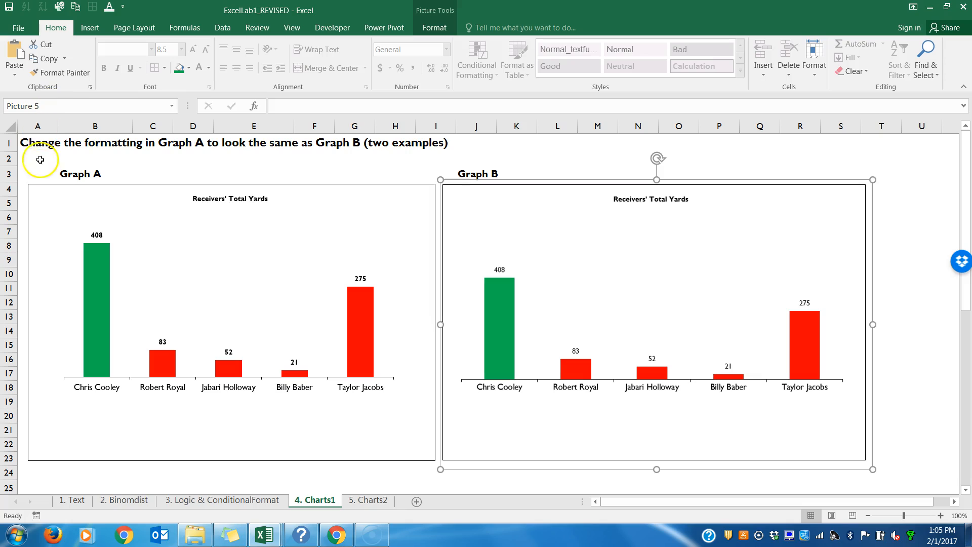
click(58, 202)
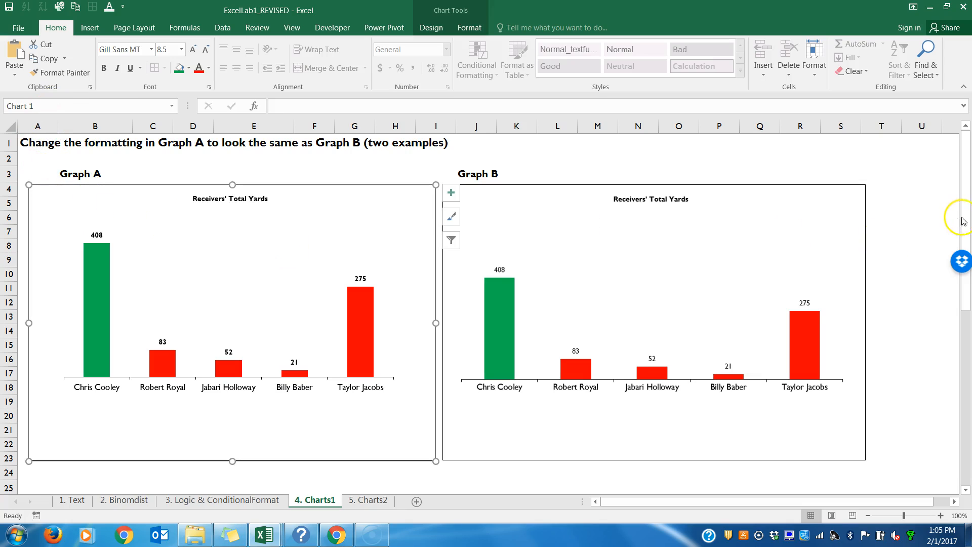
drag(964, 221, 965, 387)
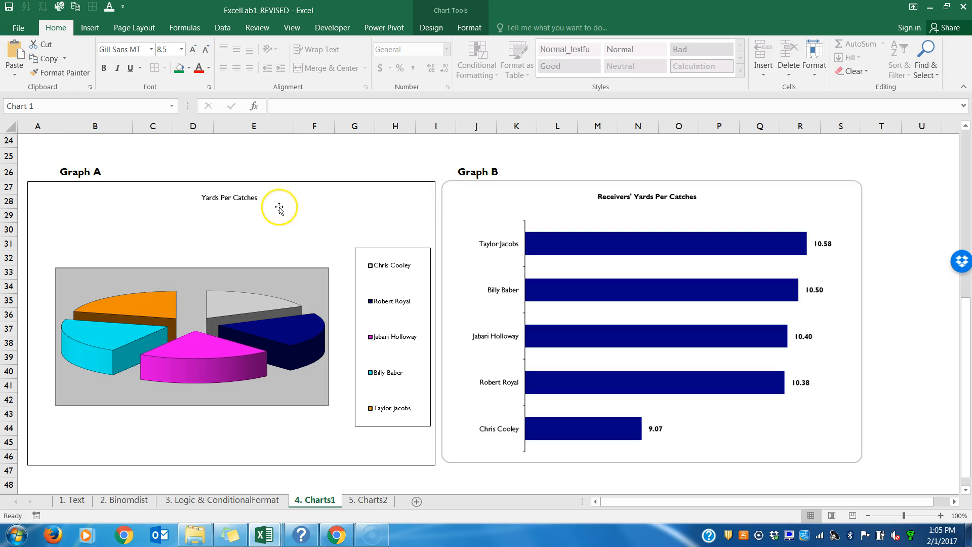
Step: Change the second Graph A's title to "Receivers' Yards Per Catches" in bold and reposition it centred above the plot
click(231, 199)
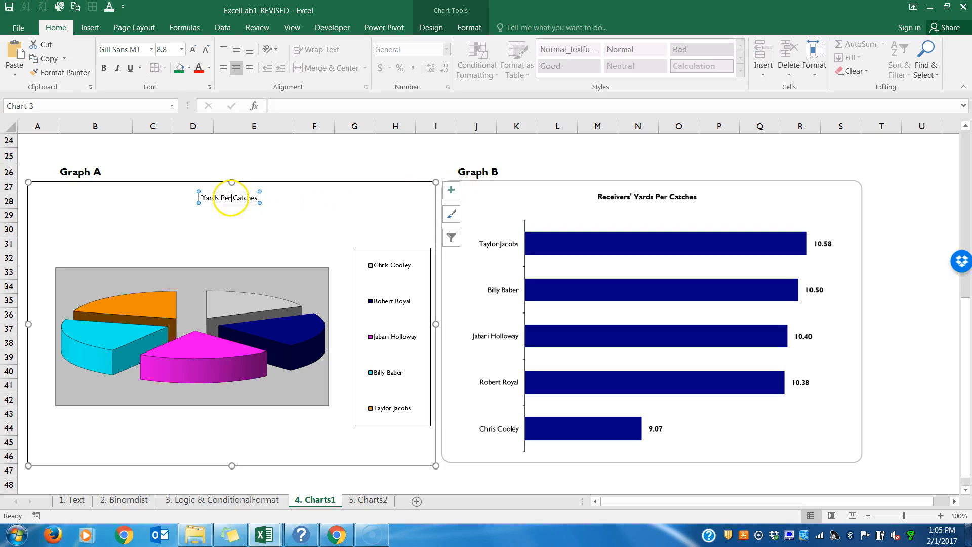
click(310, 103)
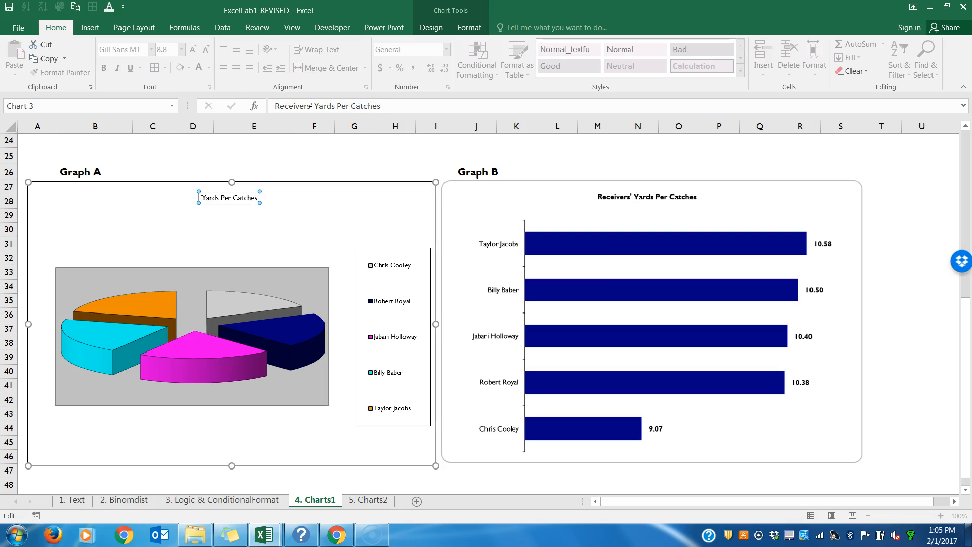
key(Return)
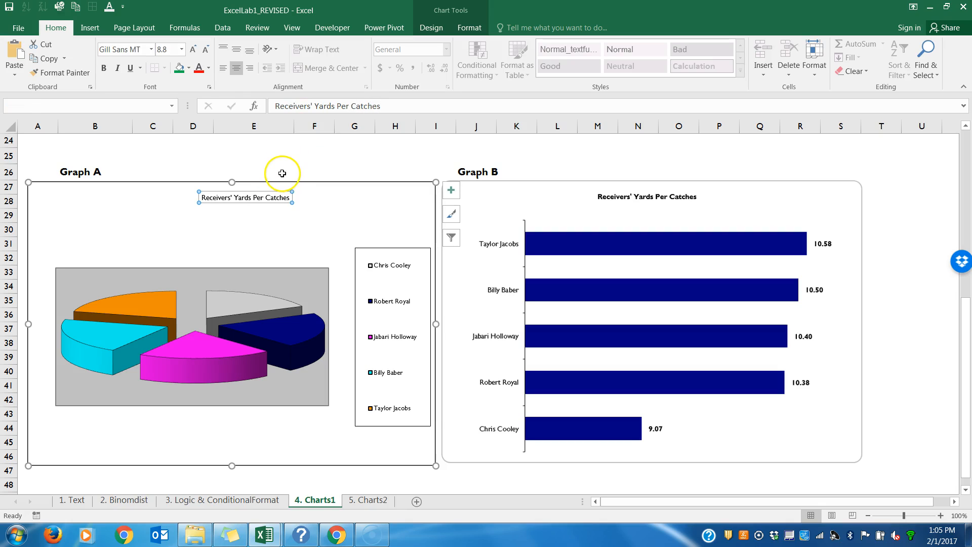
key(ctrl+b)
drag(234, 203, 209, 207)
click(209, 225)
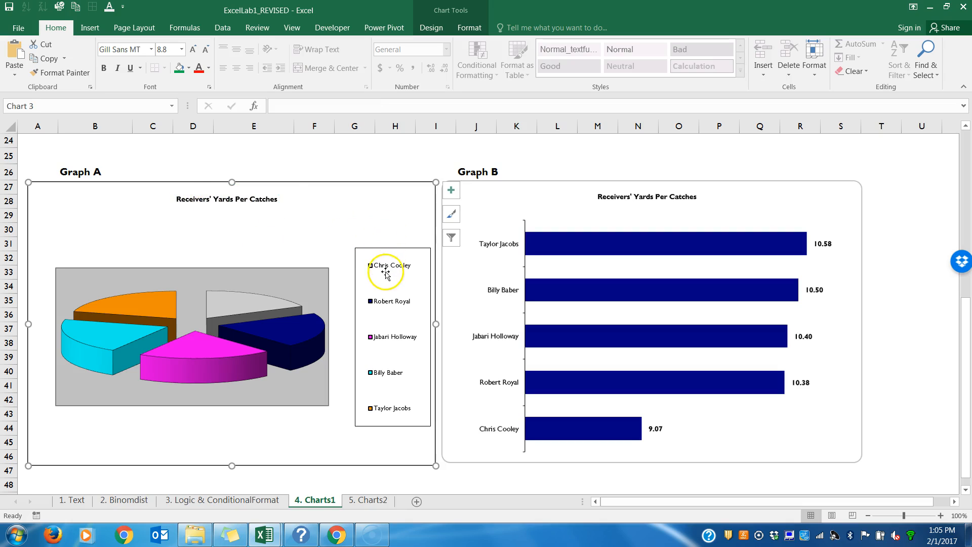
Step: Delete the legend from the Yards Per Catches pie chart in Graph A
click(382, 254)
right_click(383, 253)
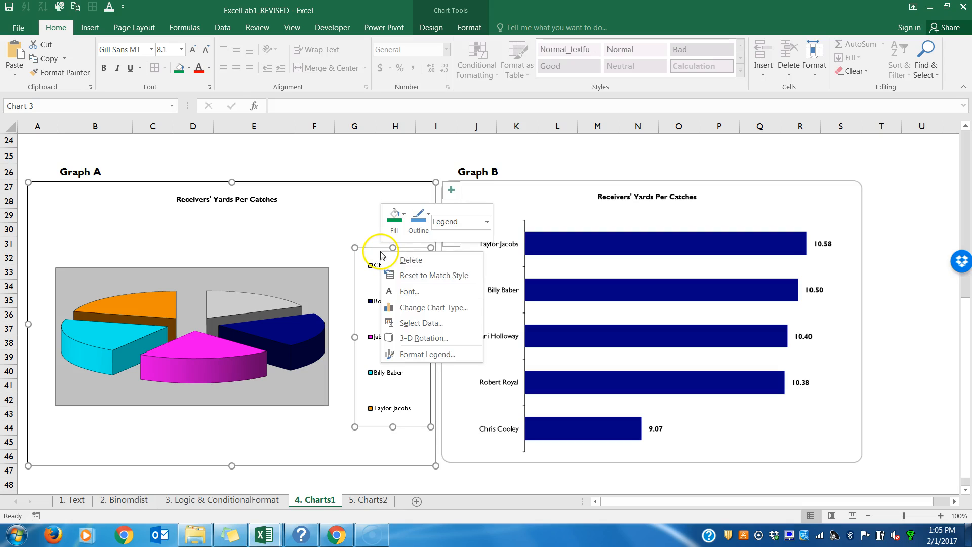
click(392, 260)
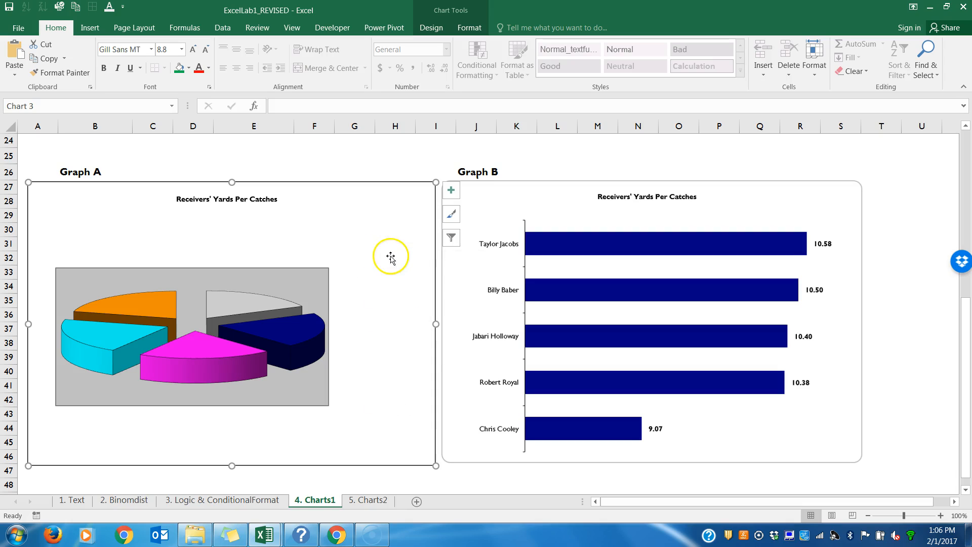
Step: Change Graph A's chart type to Clustered Bar and shift its plot area up and right so the receiver names fit
click(316, 278)
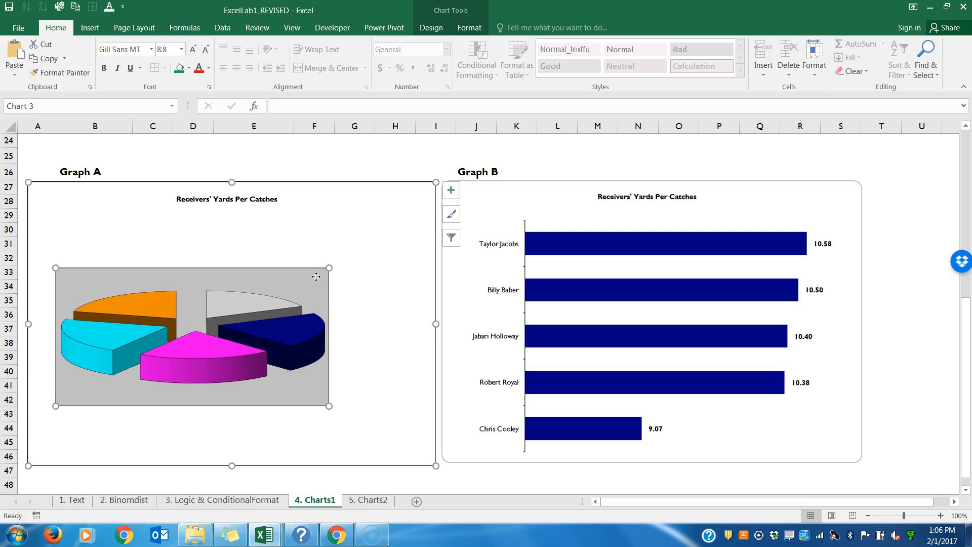
right_click(316, 278)
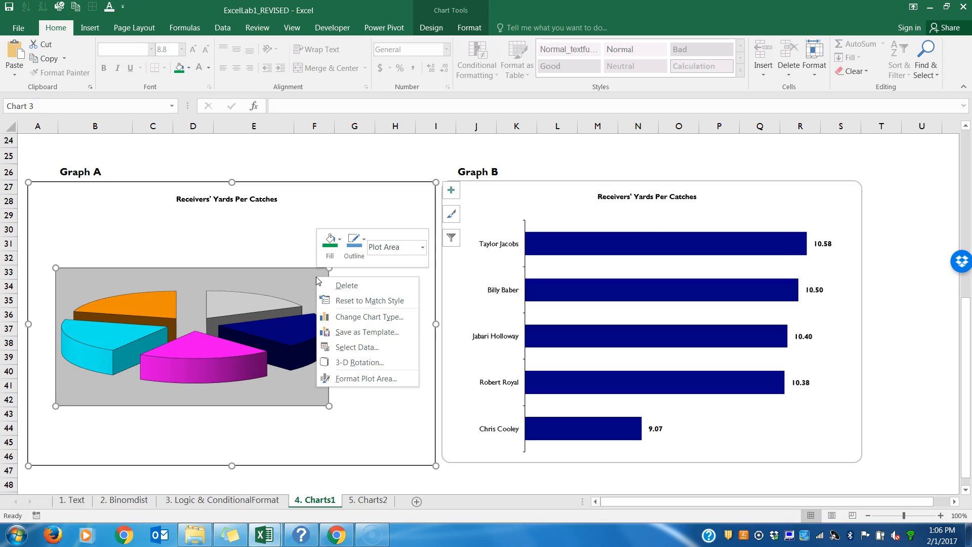
click(330, 317)
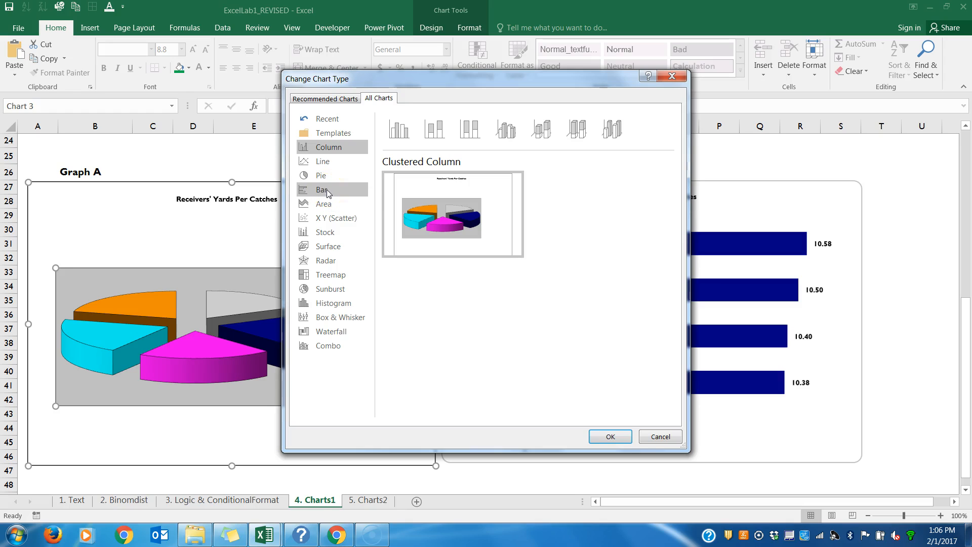
click(324, 148)
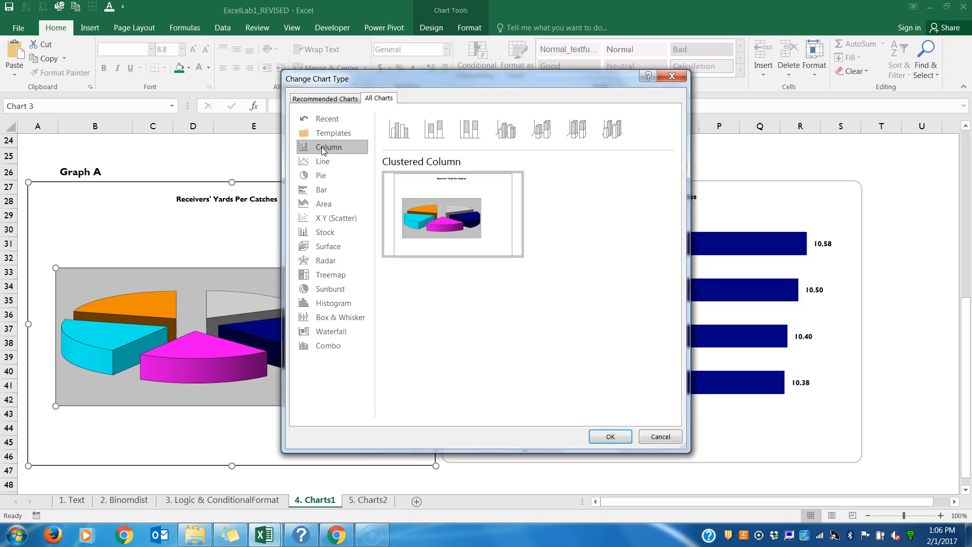
click(322, 189)
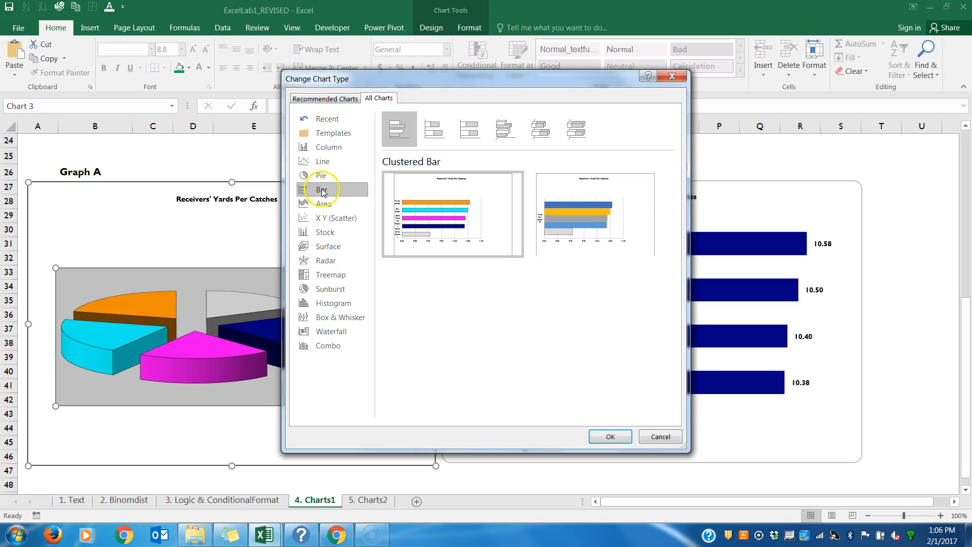
click(431, 210)
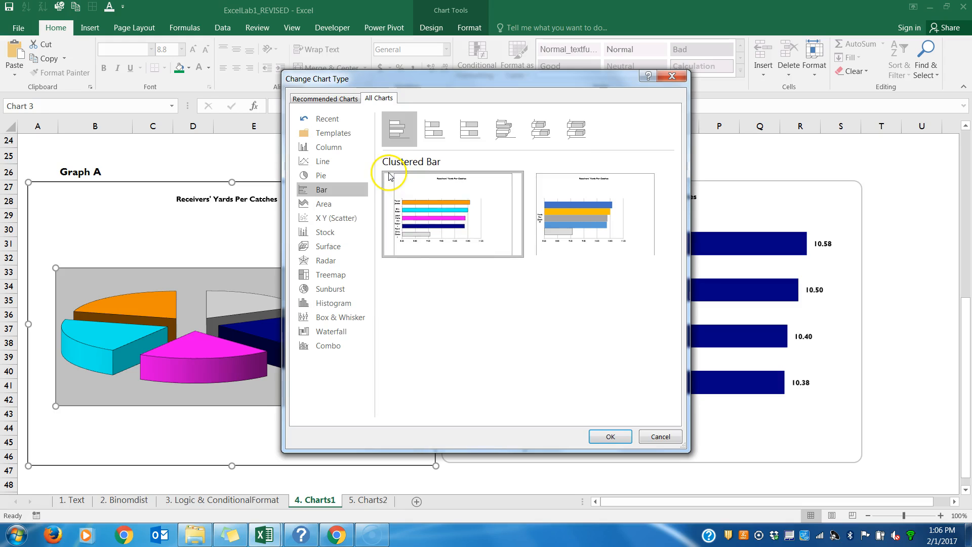
click(610, 436)
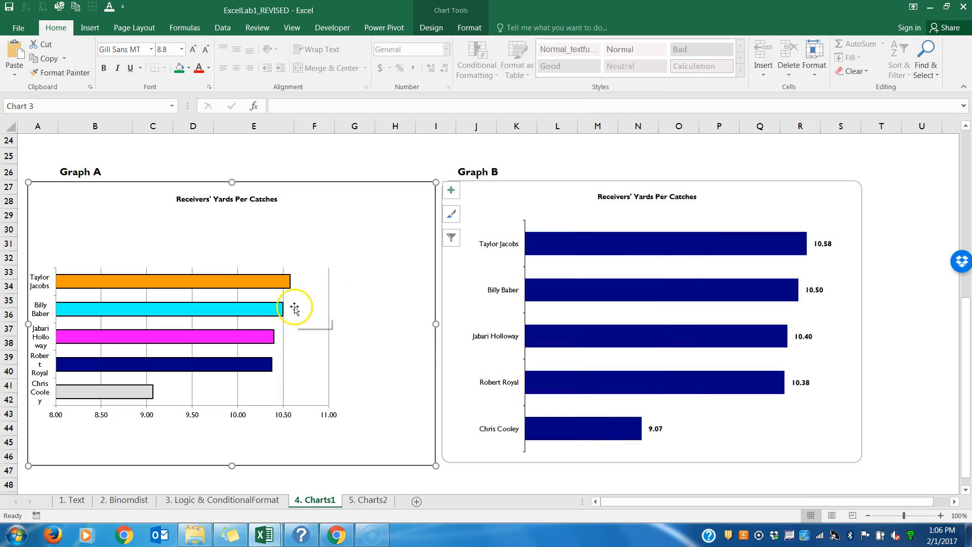
click(310, 282)
drag(307, 268, 347, 231)
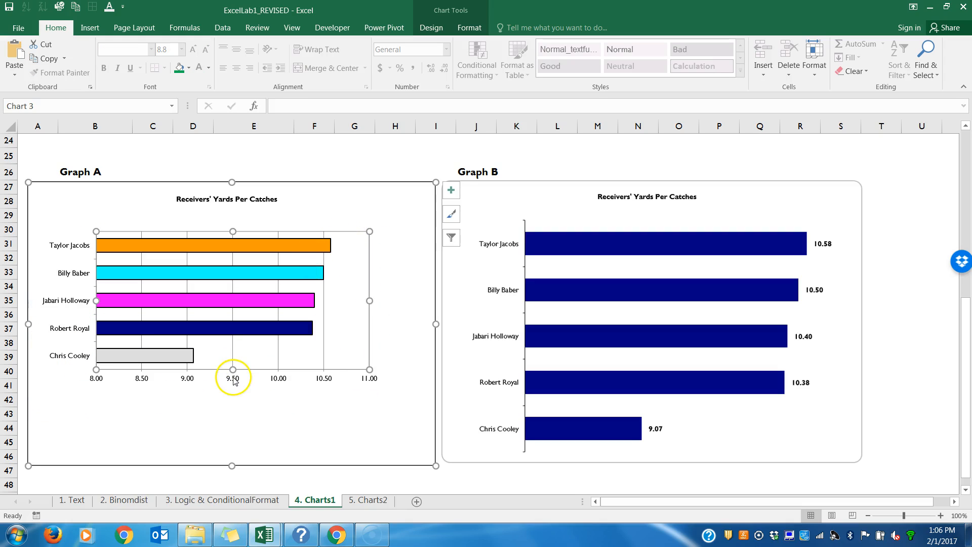
Step: Delete the horizontal value axis and the vertical gridlines from Graph A's bar chart
right_click(233, 381)
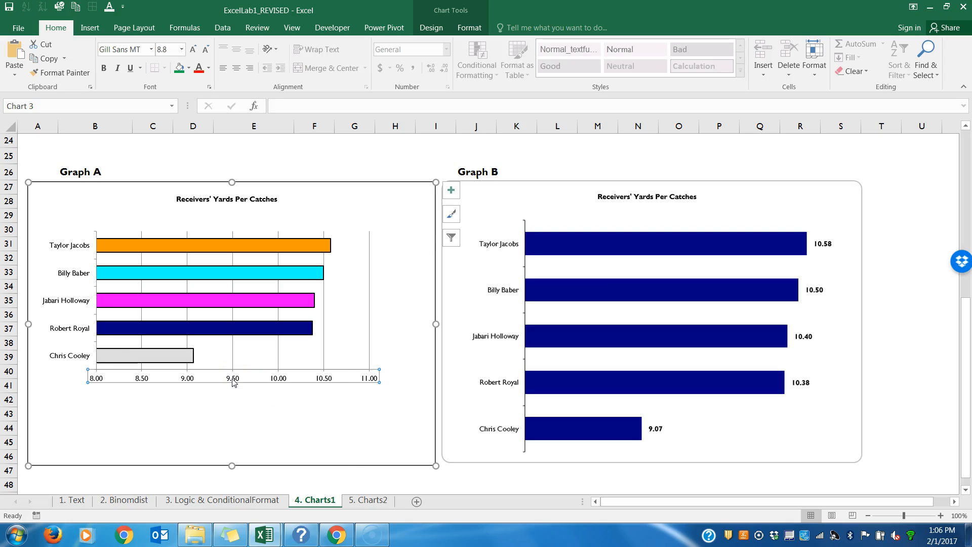
click(255, 387)
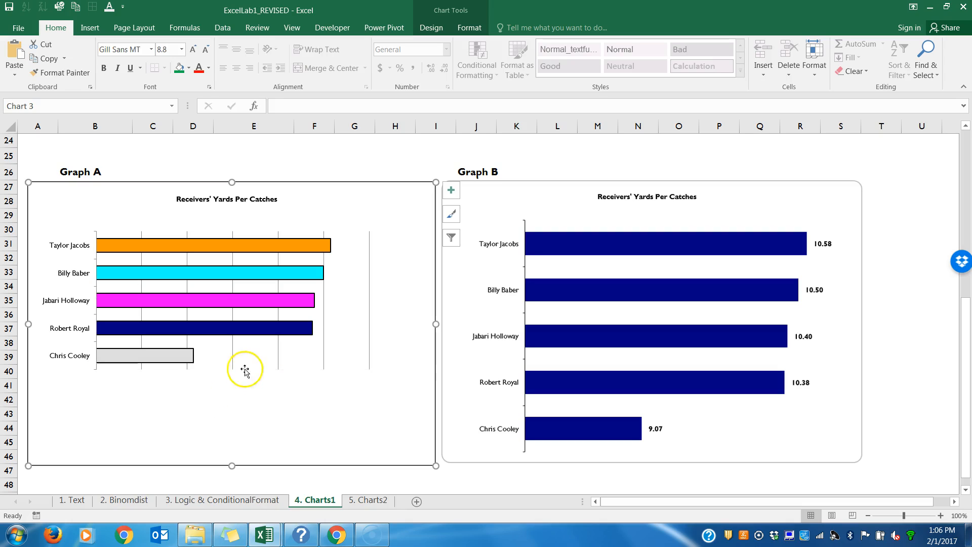
right_click(277, 369)
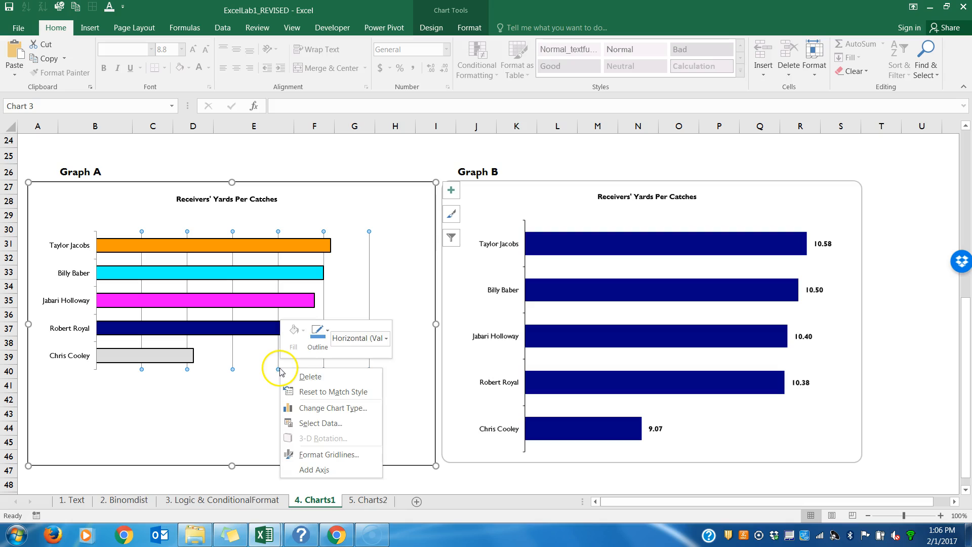
click(291, 377)
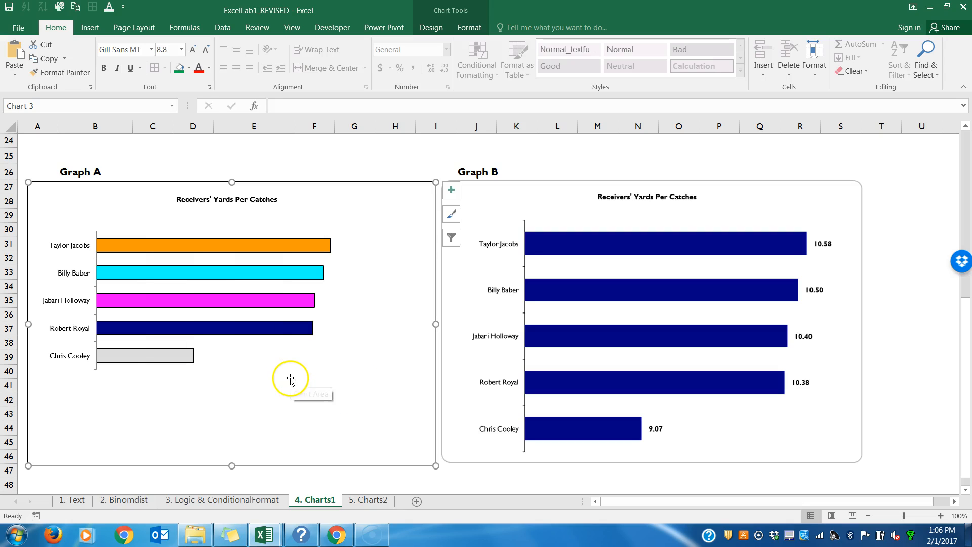
Step: Enlarge Graph A's plot area downward, upward and to the right to match the bar layout of Graph B
click(235, 356)
drag(233, 368, 232, 450)
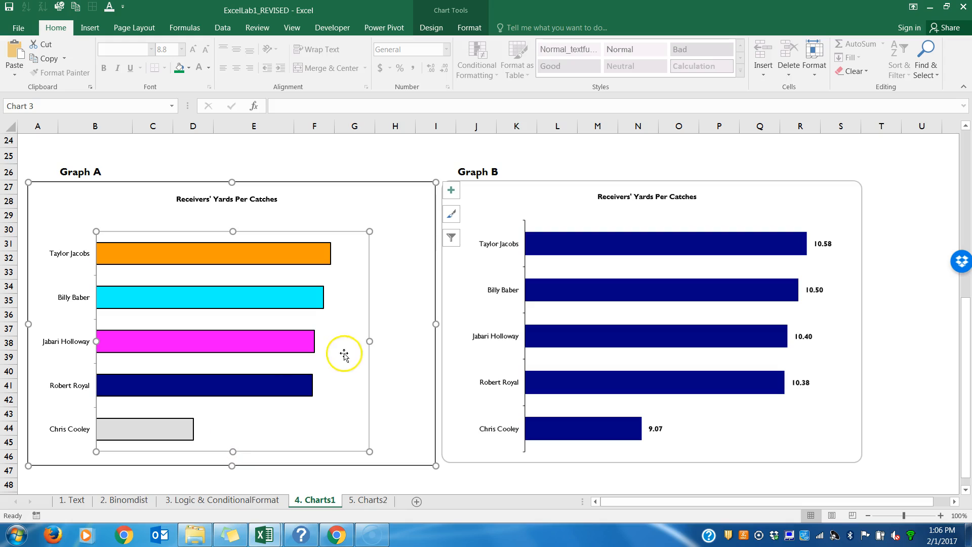
drag(371, 233, 393, 222)
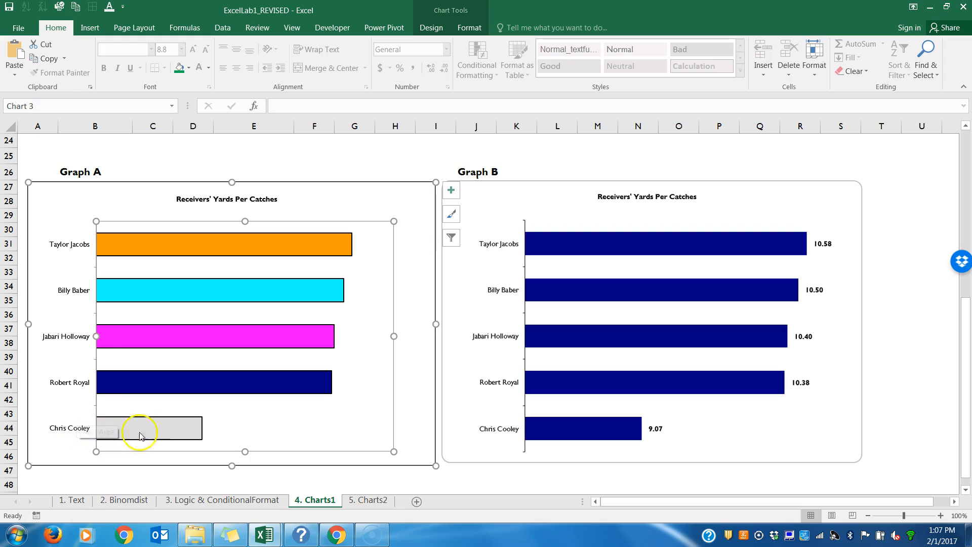
Step: Add data labels to the Yards Per Catches bars in Graph A and make the labels bold
click(311, 245)
right_click(311, 246)
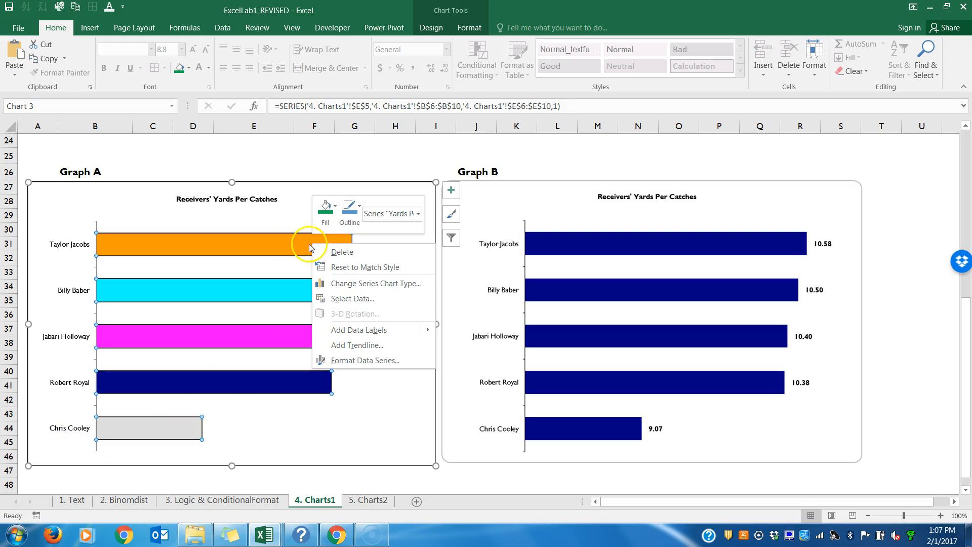
mouse_move(355, 334)
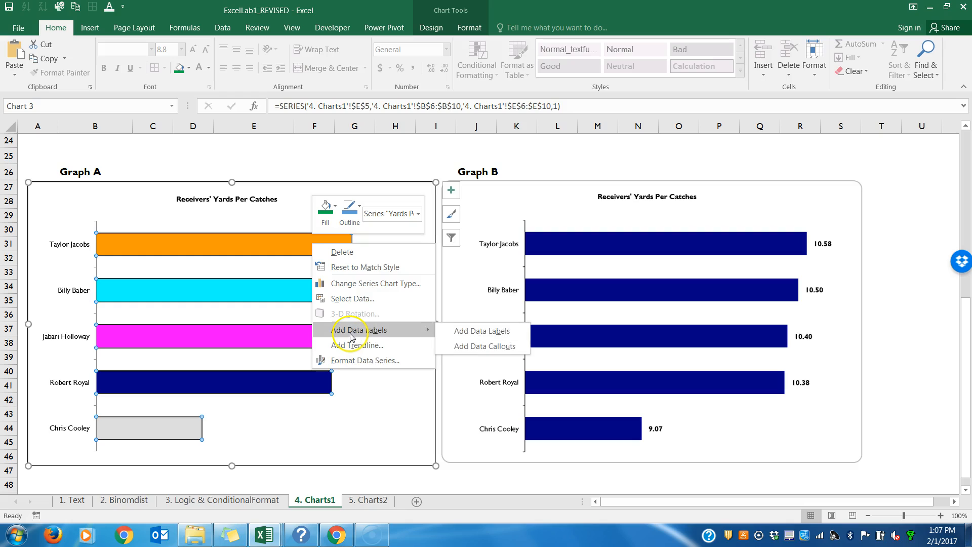
click(487, 335)
click(366, 247)
click(365, 247)
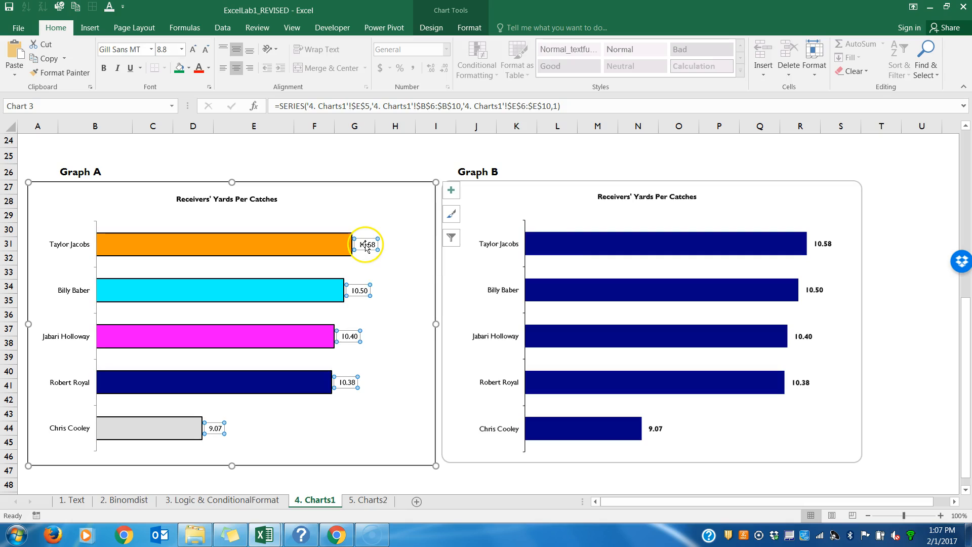
key(ctrl+b)
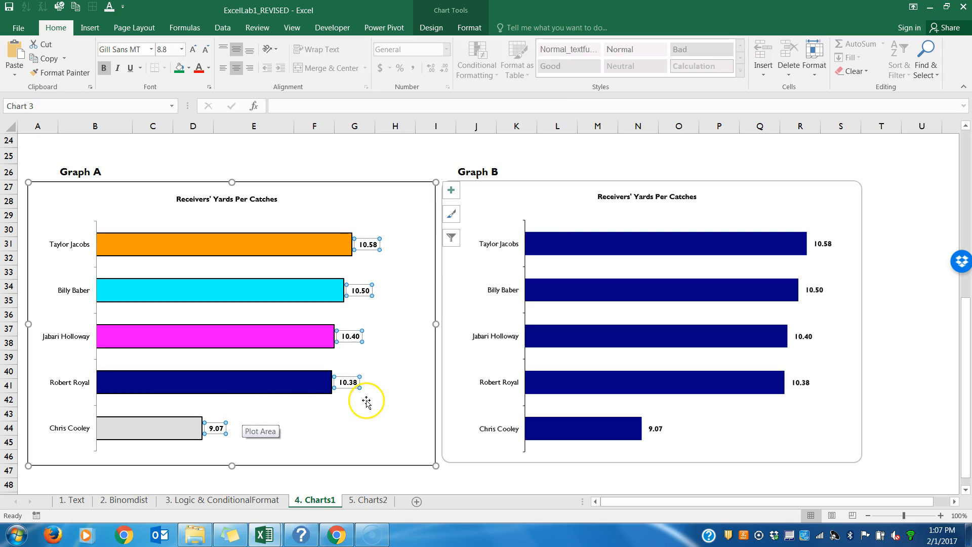
Step: Format all Yards Per Catches bars in Graph A with No Outline and the standard dark blue fill
click(318, 246)
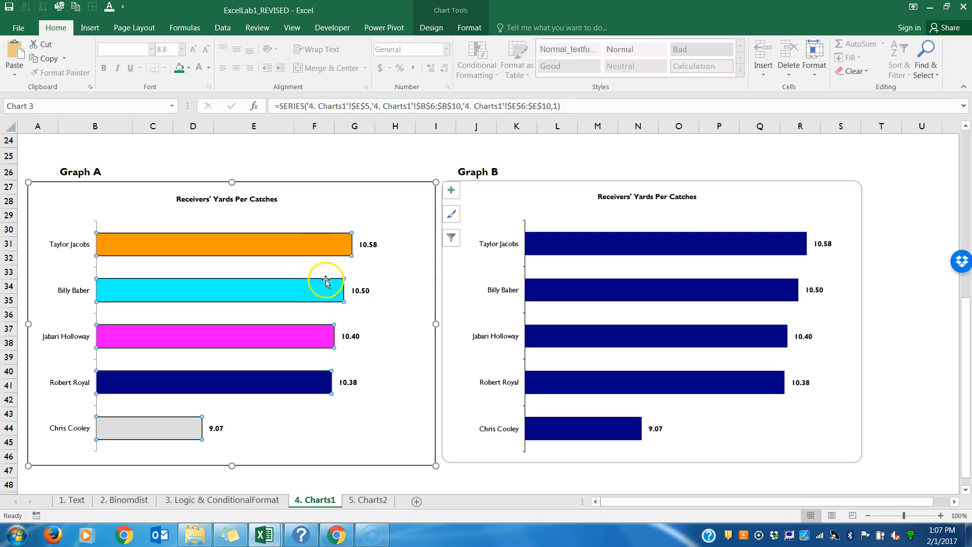
right_click(280, 253)
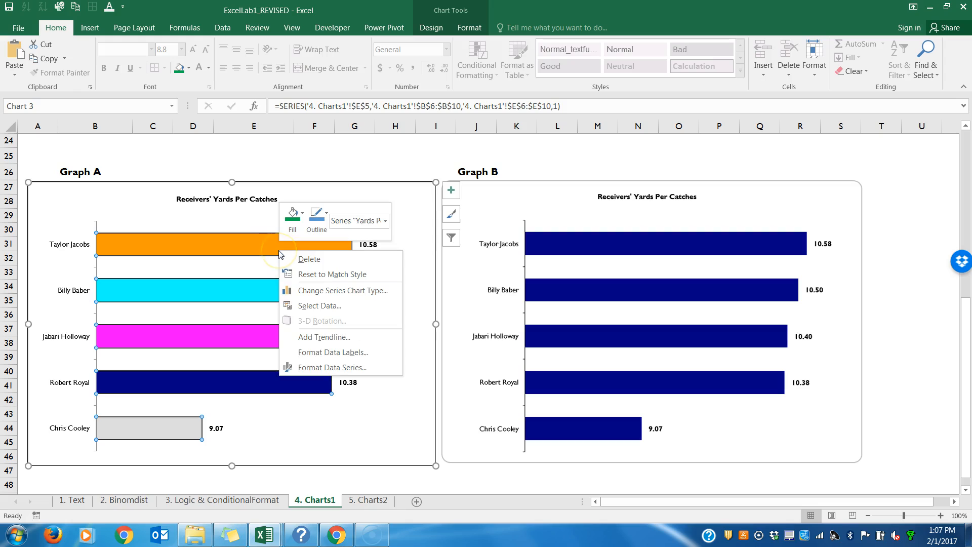
click(325, 219)
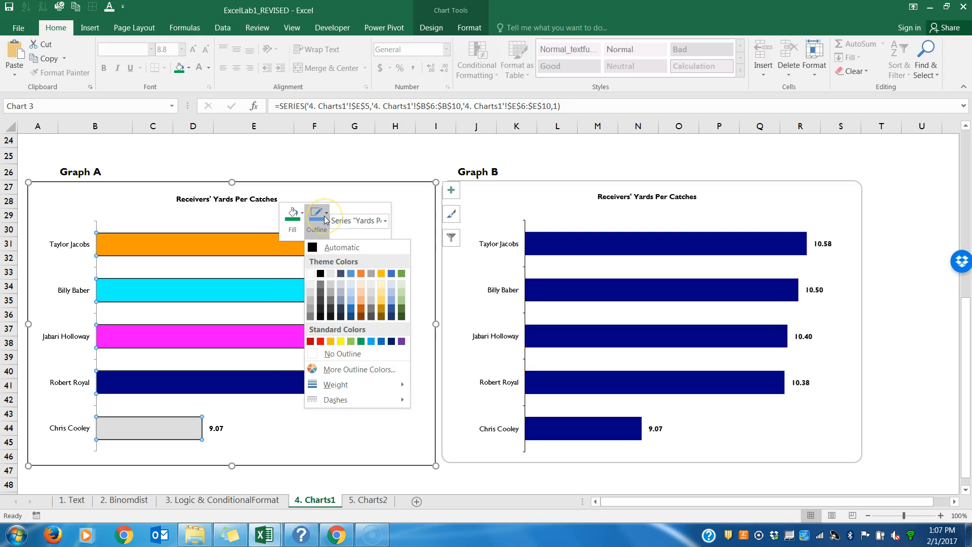
click(334, 355)
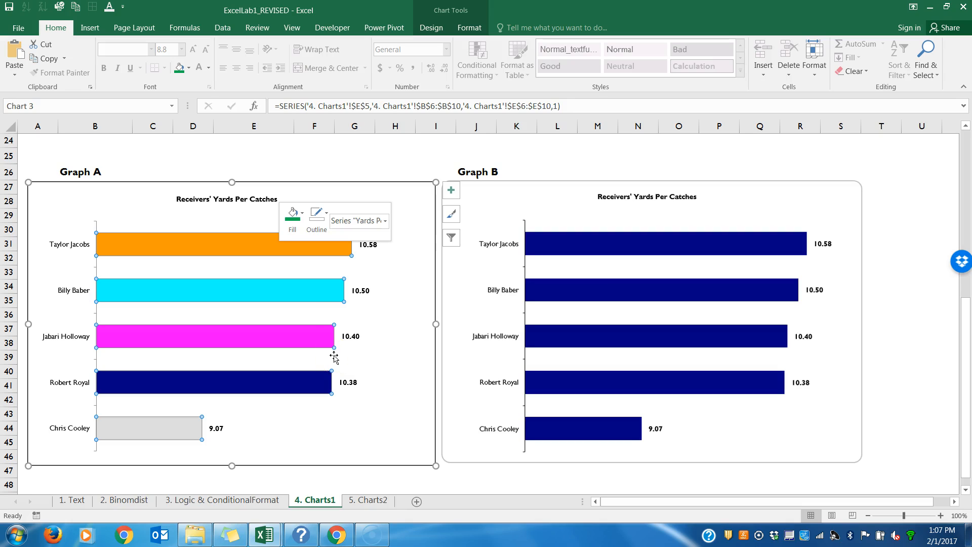
click(301, 221)
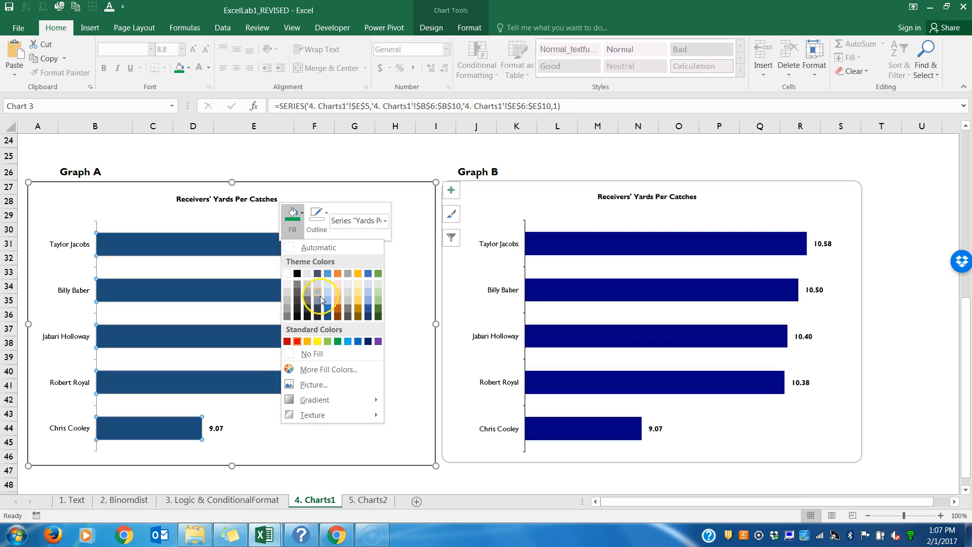
click(368, 342)
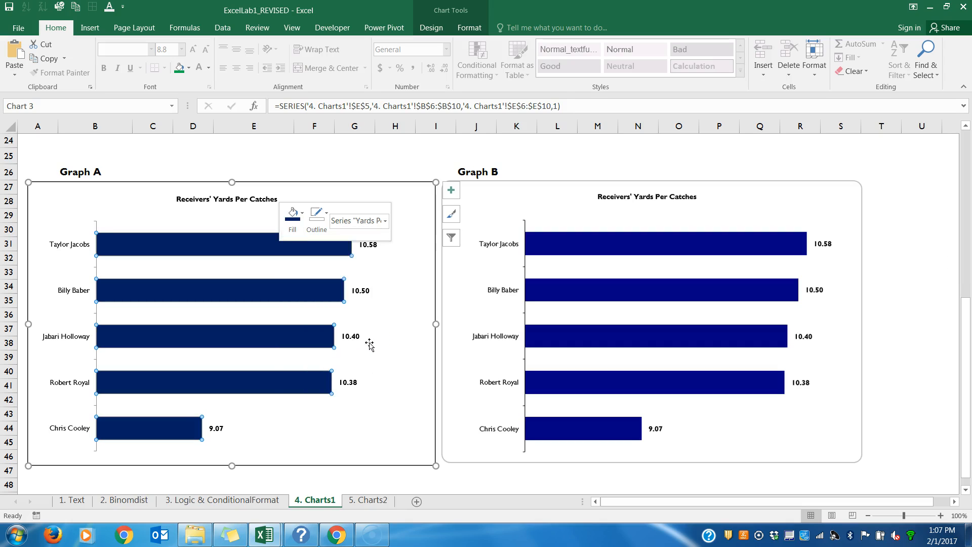
click(343, 417)
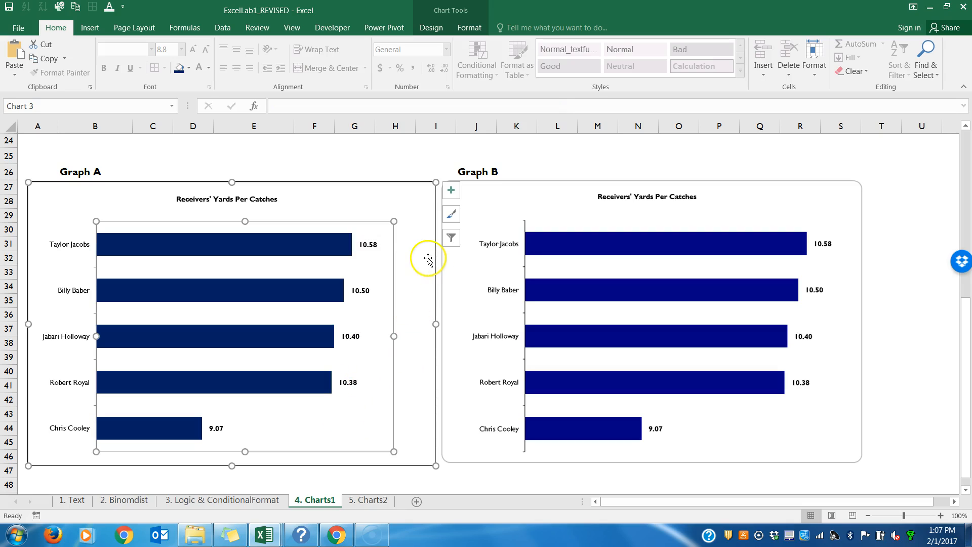
Step: Turn on rounded corners for the border of Graph A's chart area
click(510, 193)
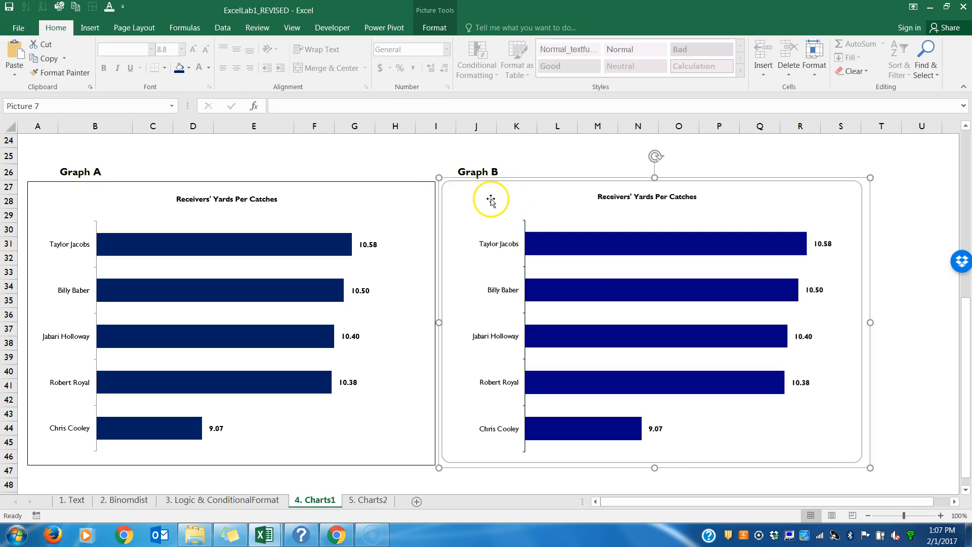
click(407, 194)
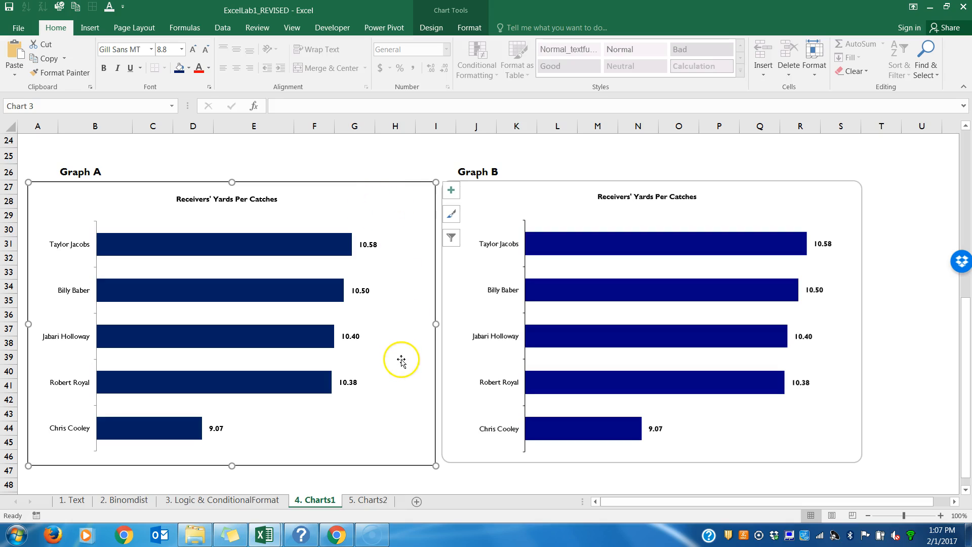
right_click(404, 433)
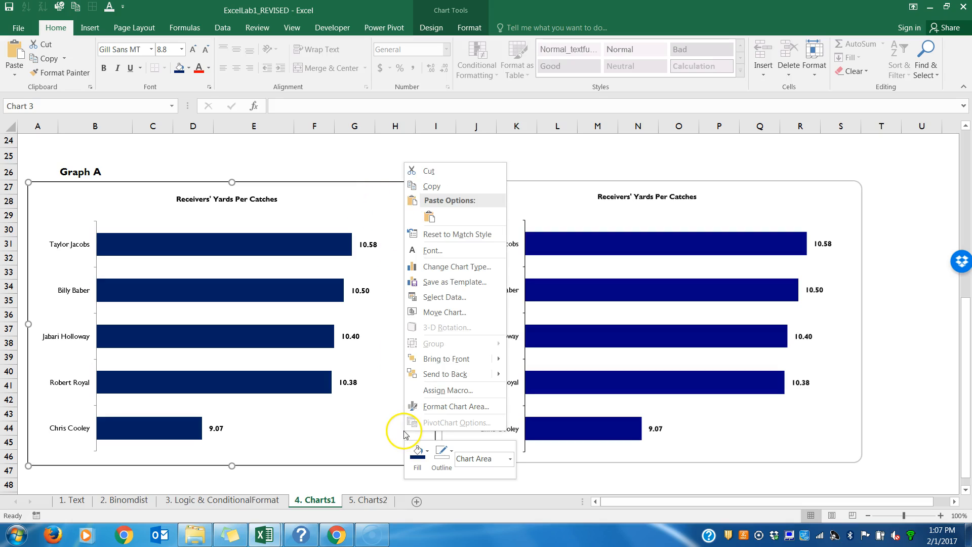
click(425, 406)
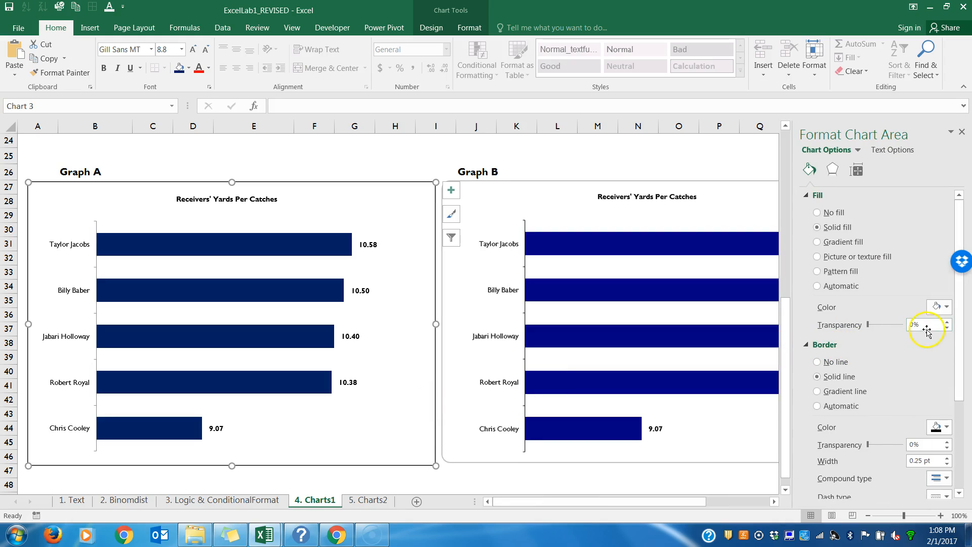
drag(961, 346, 961, 438)
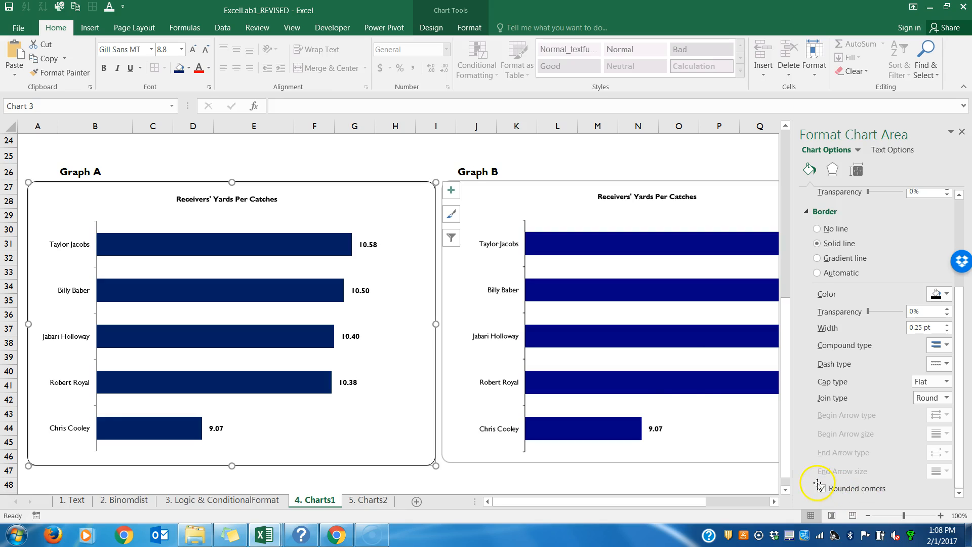
Step: Close the chart area formatting, deselect the Yards Per Catches chart, and open the 5. Charts2 sheet with its data table in view
click(962, 133)
click(683, 143)
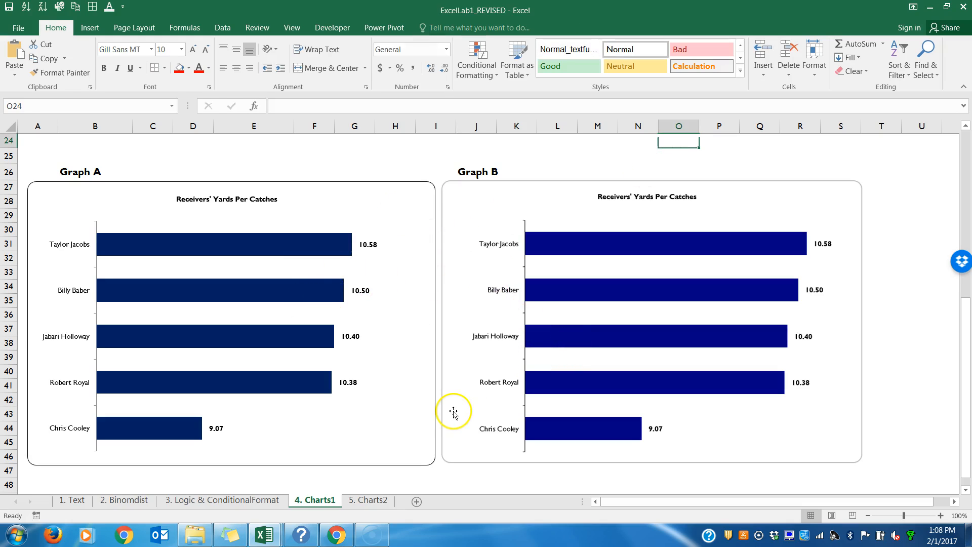
click(386, 502)
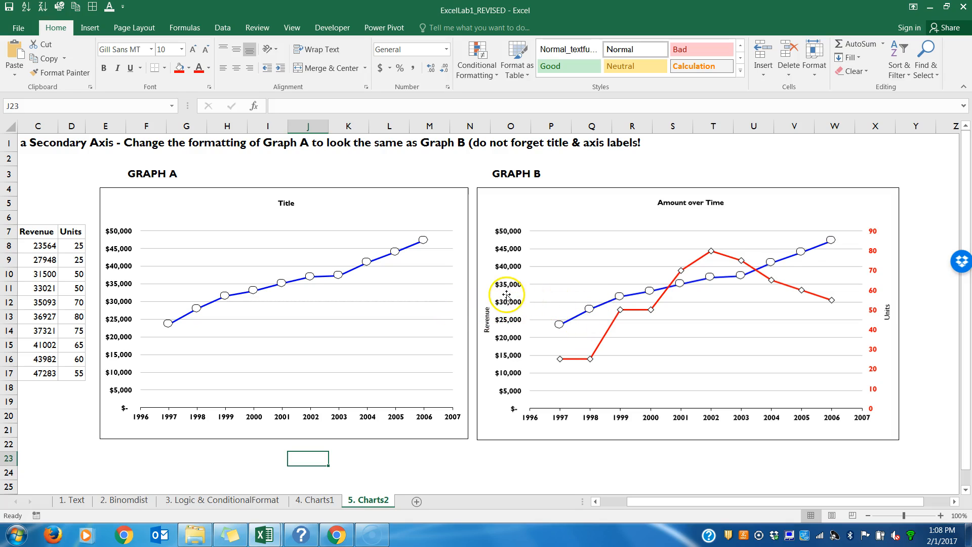
drag(645, 502, 597, 502)
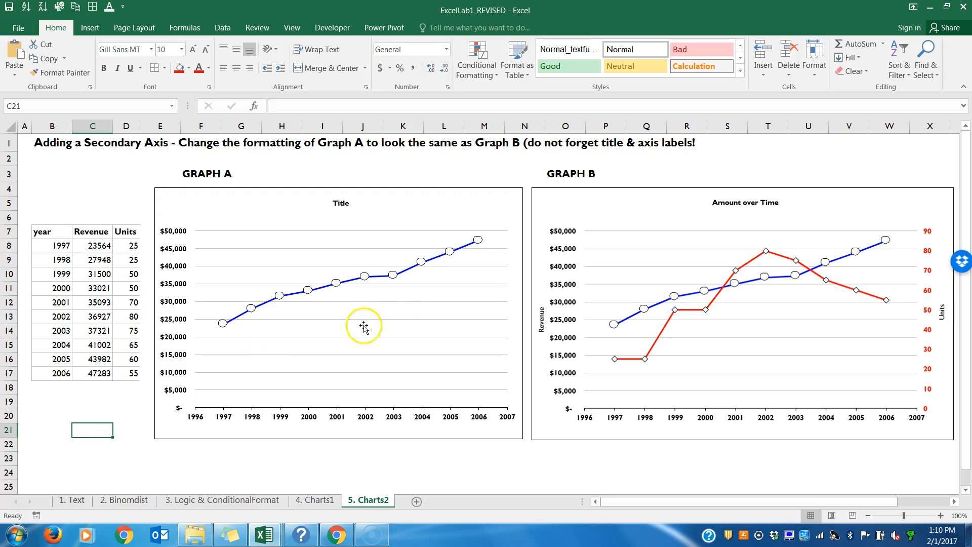
Step: Extend Graph A's source data range to include the Units column alongside Revenue
click(613, 207)
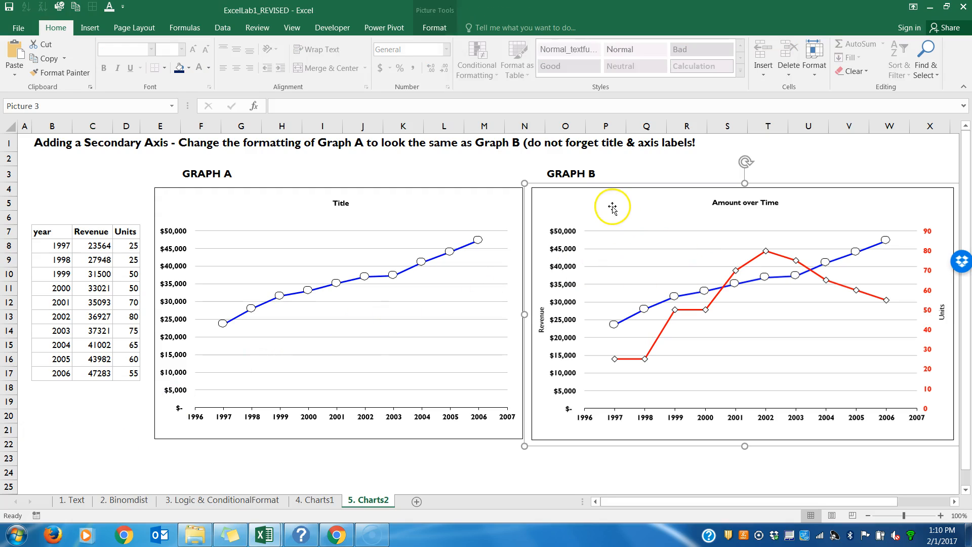
click(426, 219)
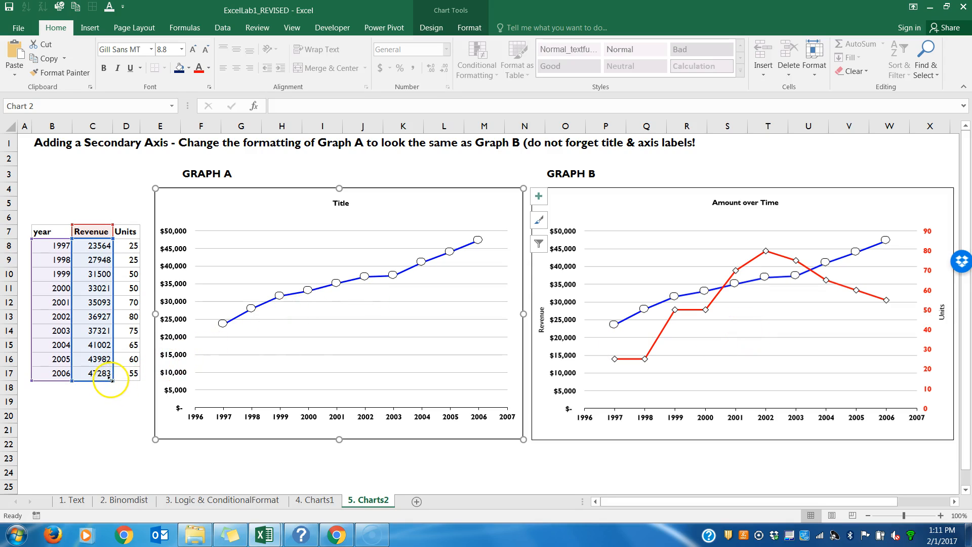
drag(125, 380, 135, 382)
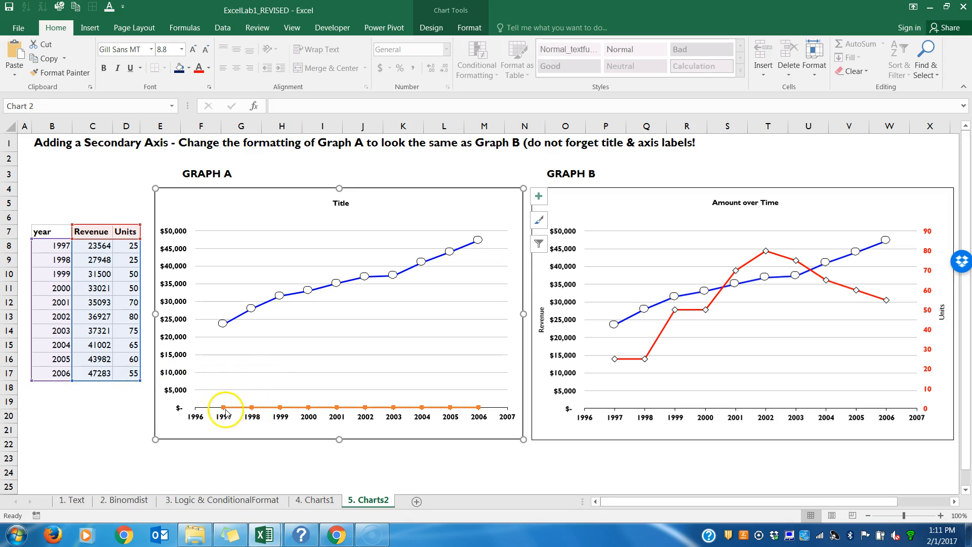
mouse_move(394, 410)
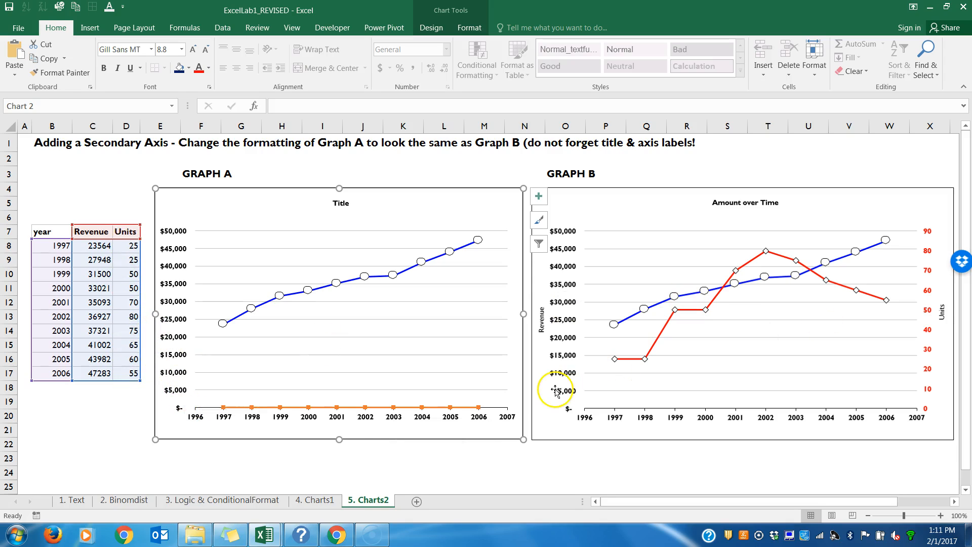
right_click(330, 408)
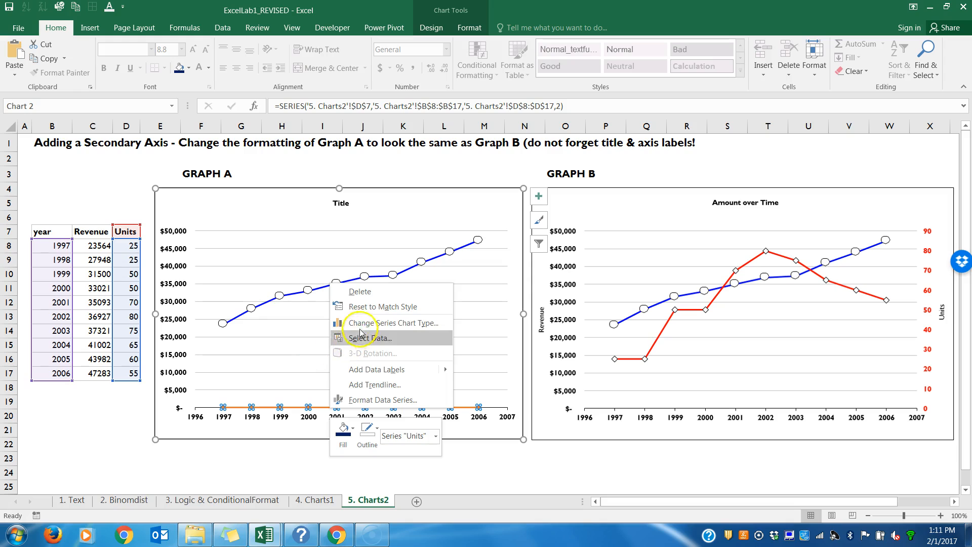
key(Escape)
right_click(302, 217)
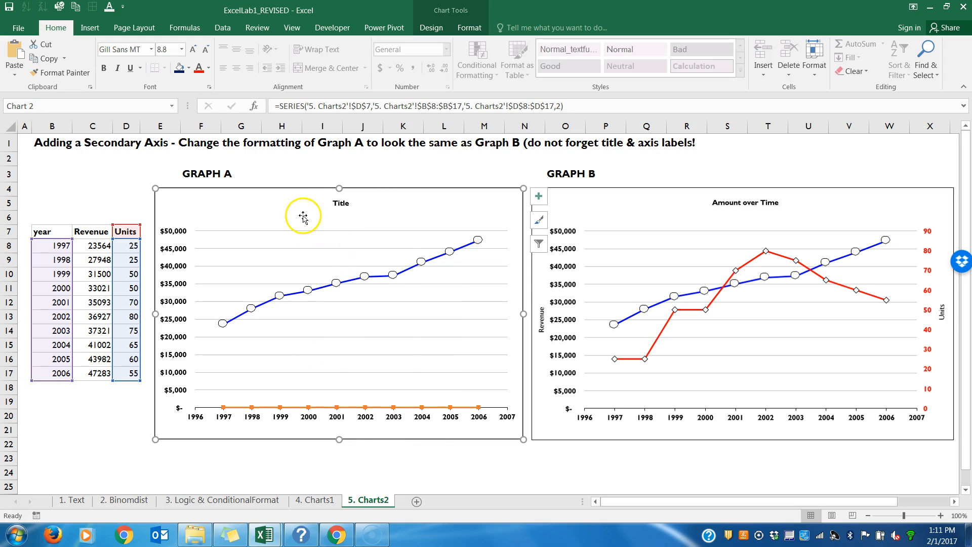
click(325, 320)
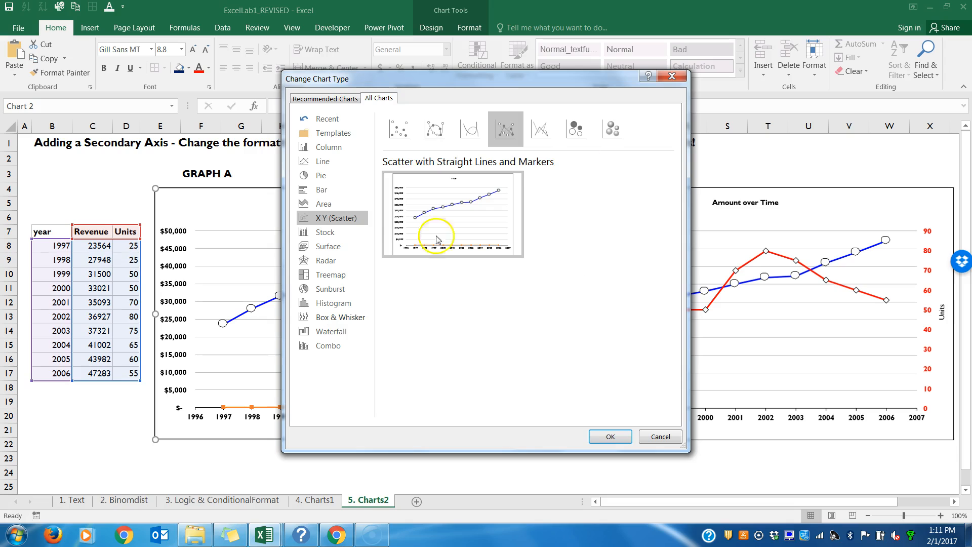
click(671, 77)
click(329, 408)
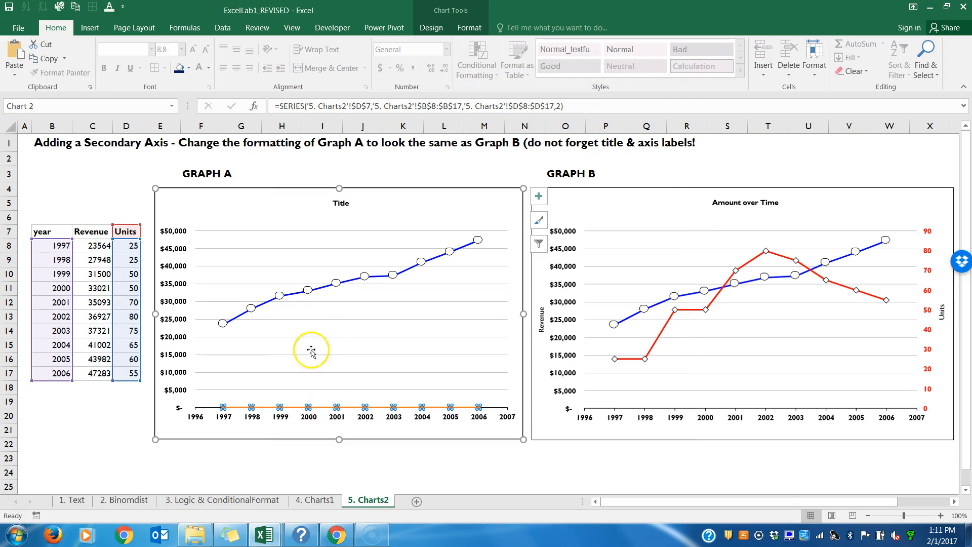
click(301, 297)
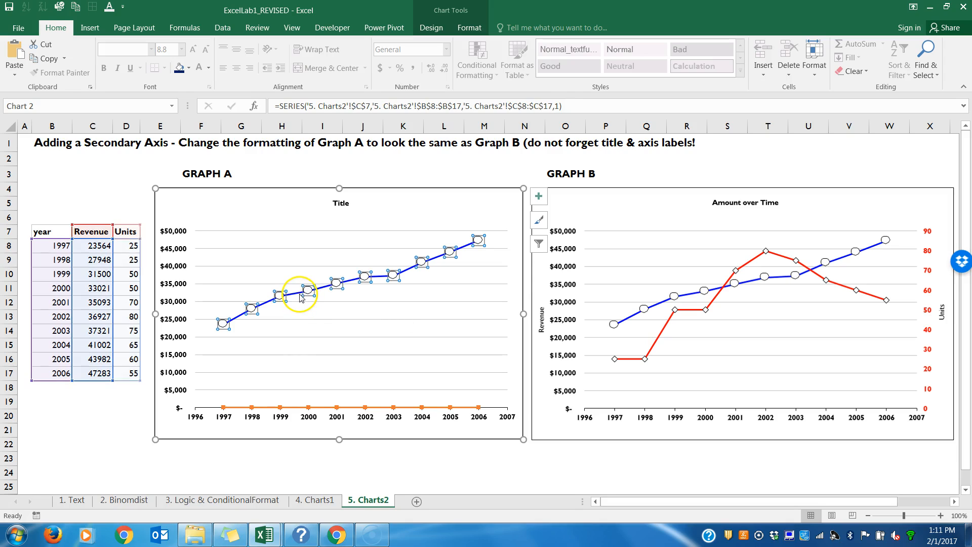
Step: Change the chart type settings of Graph A so that the Units series is plotted on the secondary axis
click(319, 408)
right_click(319, 408)
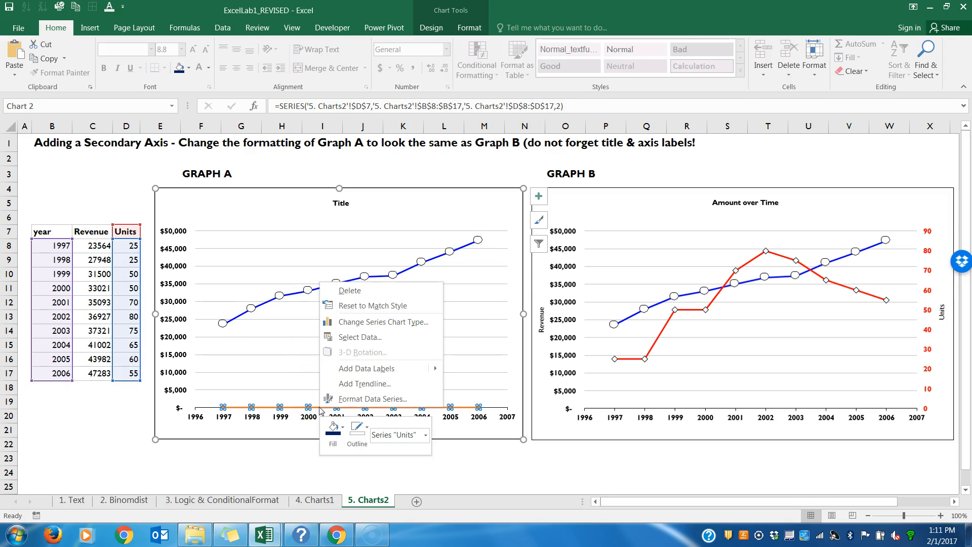
click(362, 328)
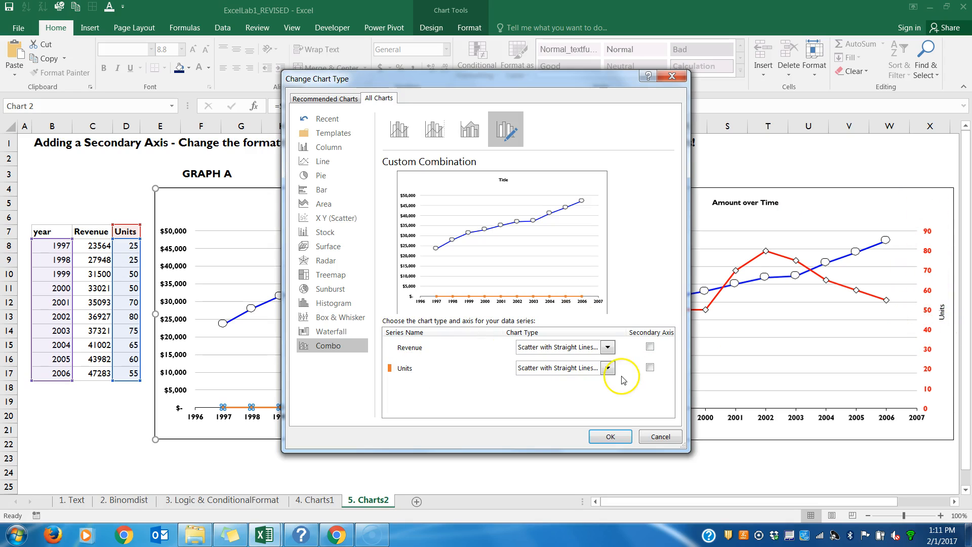
click(650, 368)
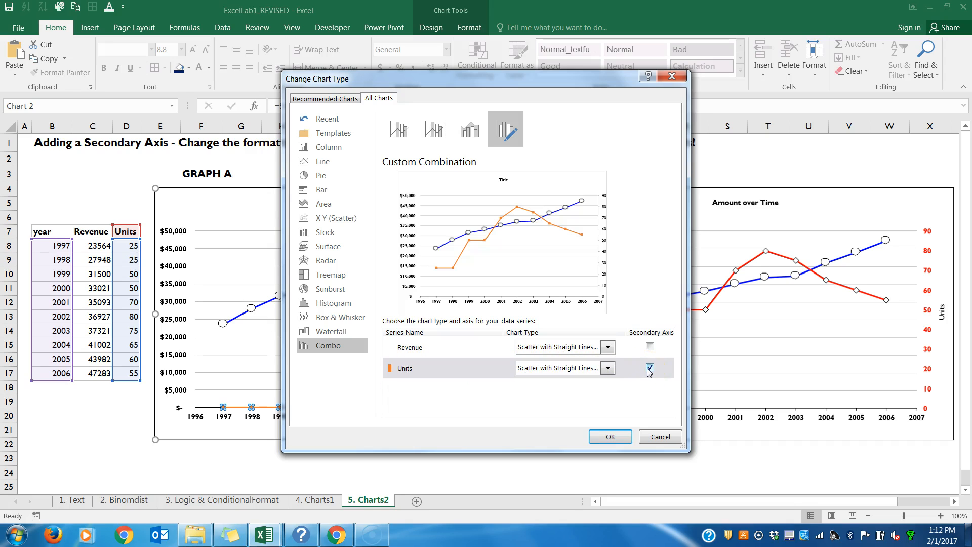
click(611, 436)
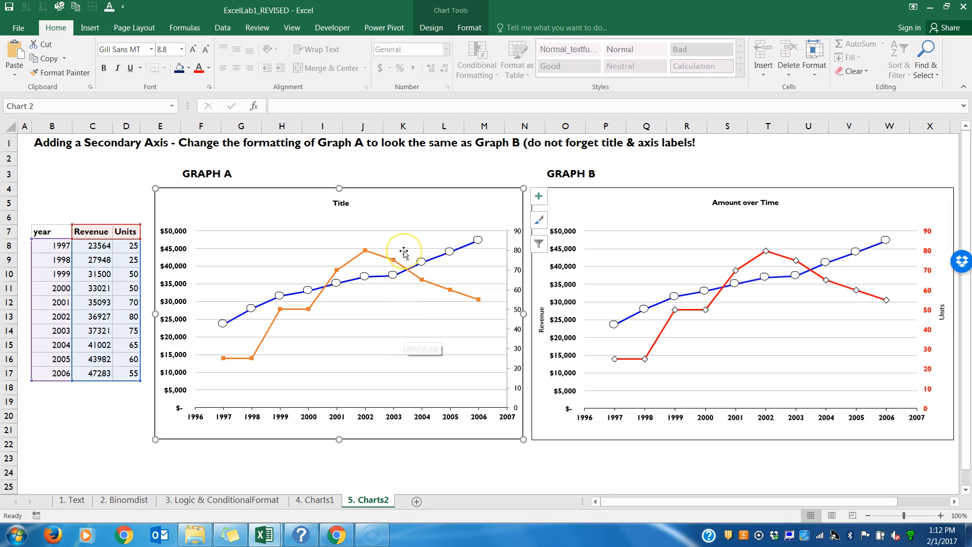
Step: Try removing the fill from the Units series markers in Graph A with No Fill
click(353, 261)
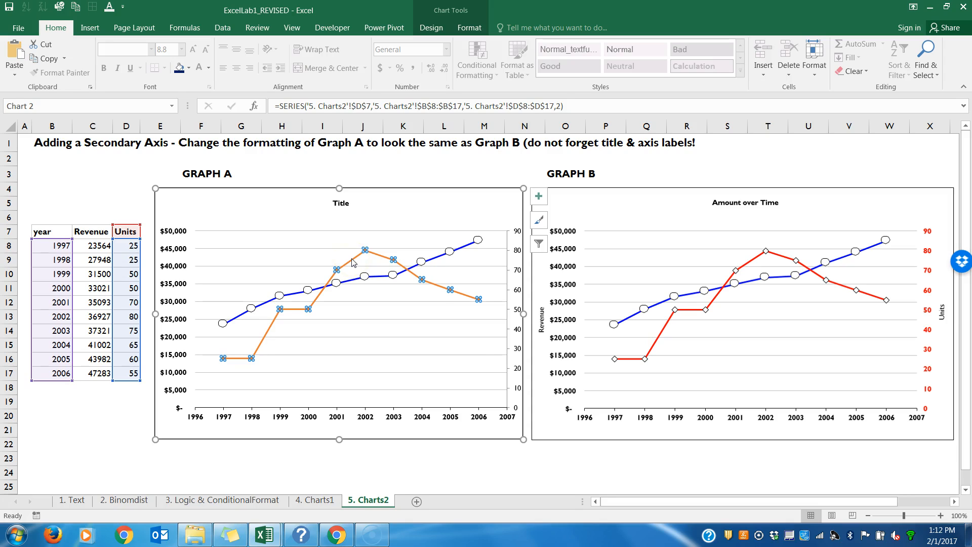
right_click(353, 261)
click(375, 223)
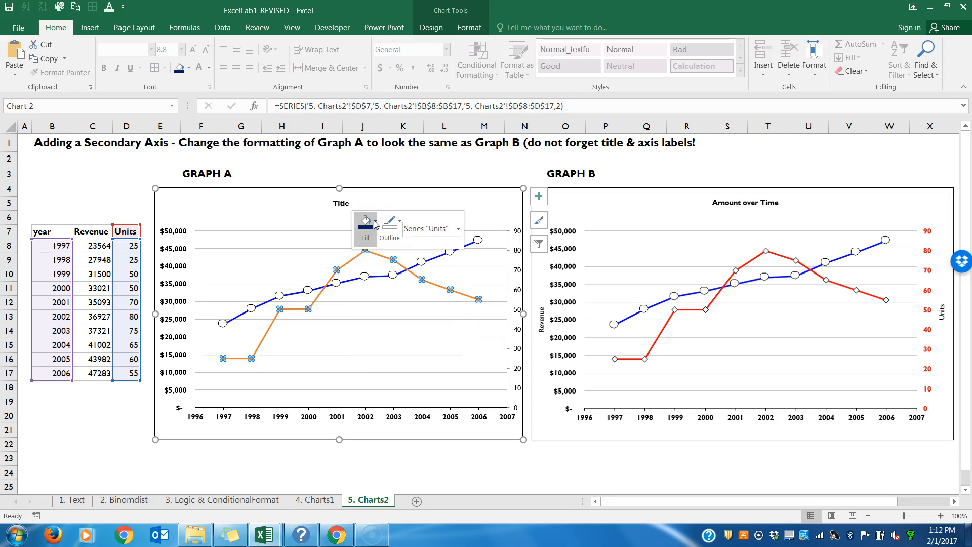
click(370, 350)
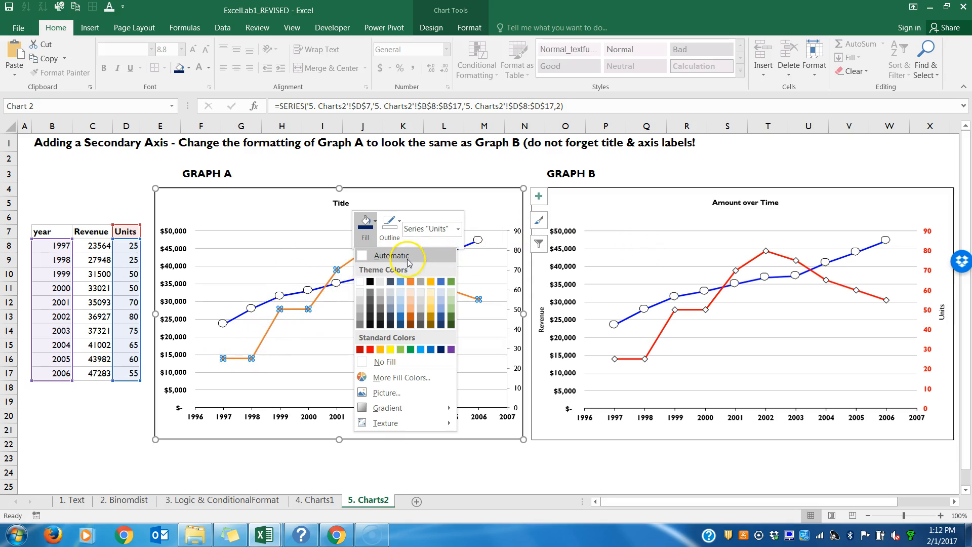
click(380, 361)
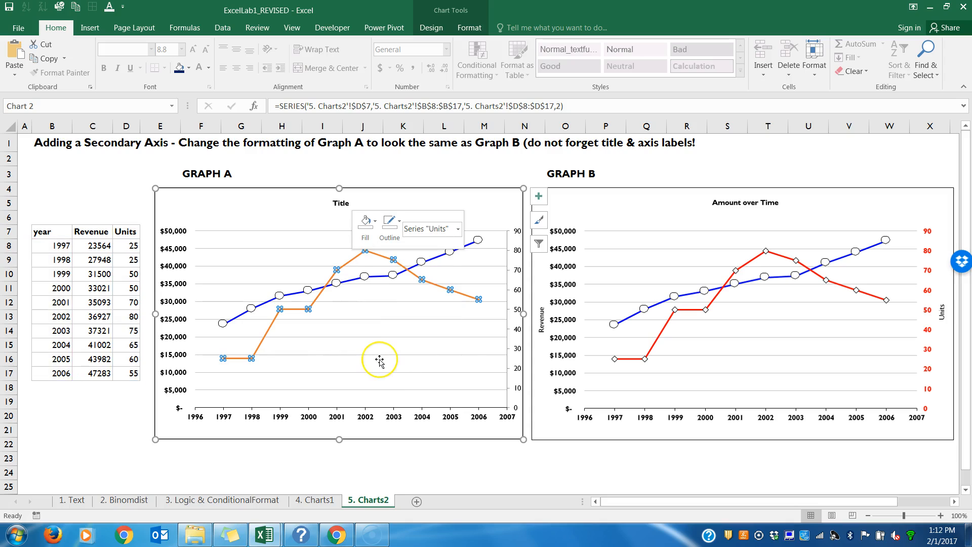
click(373, 357)
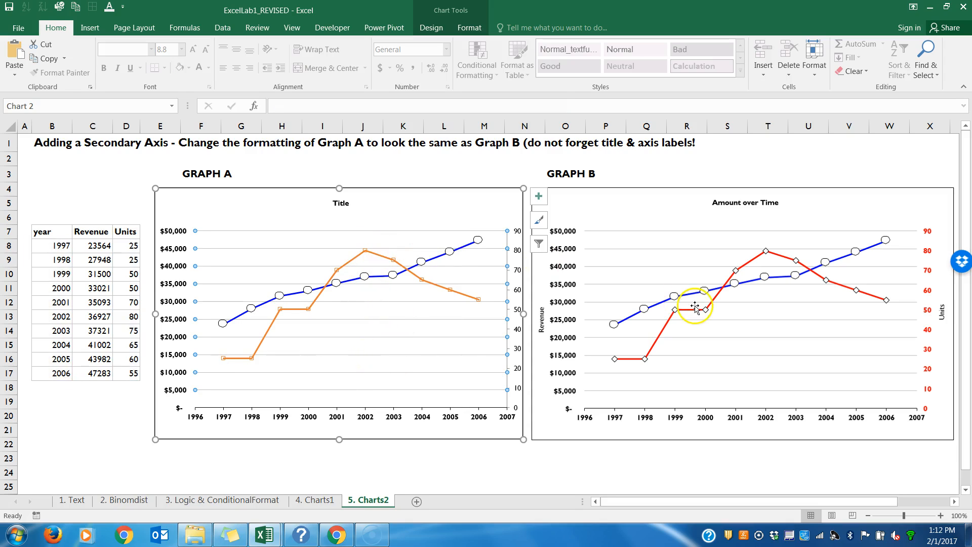
Step: Try an Automatic black outline and a white fill on the Units series in Graph A
click(366, 251)
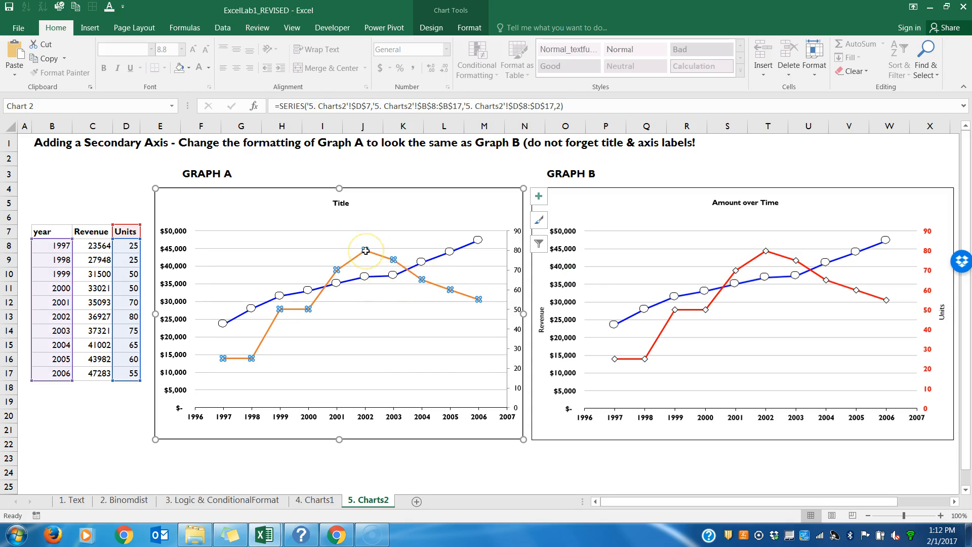
right_click(366, 252)
click(412, 226)
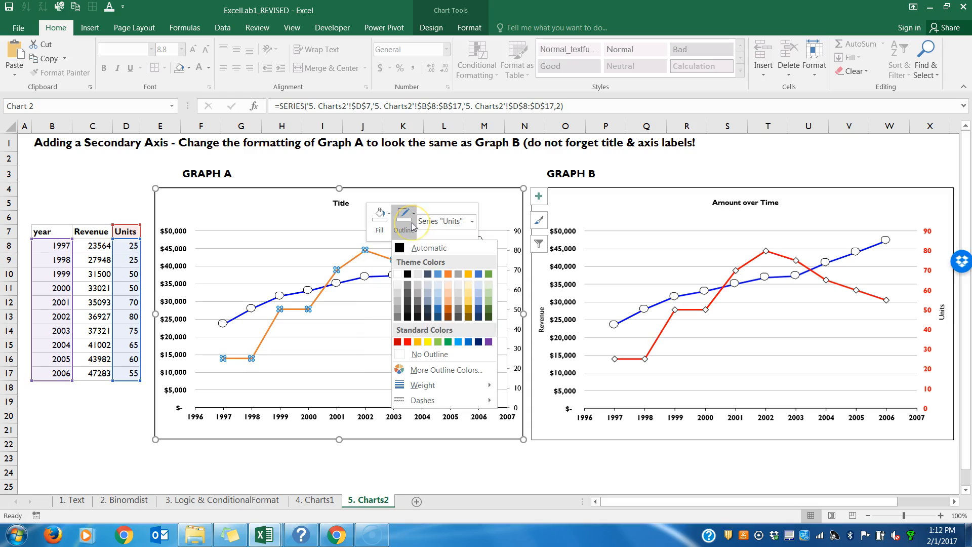
click(400, 250)
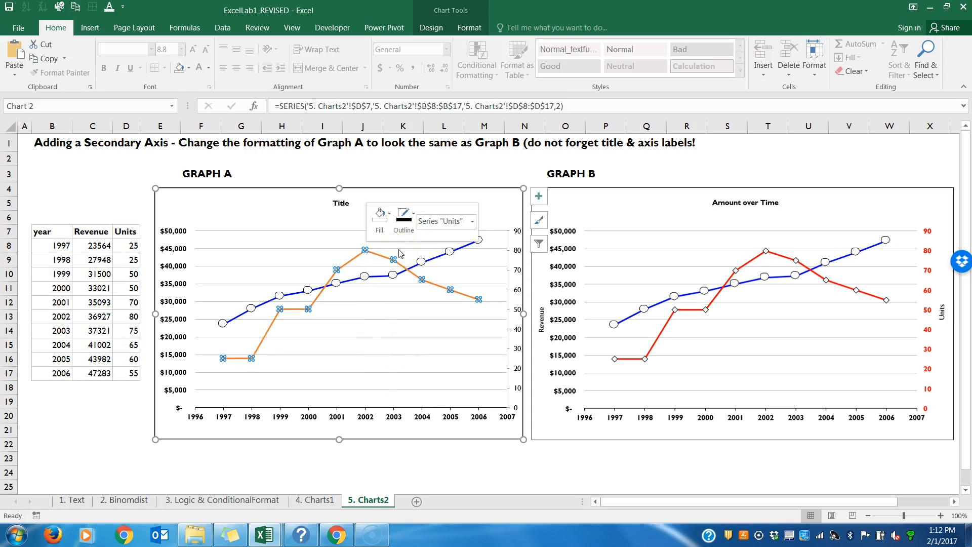
click(387, 226)
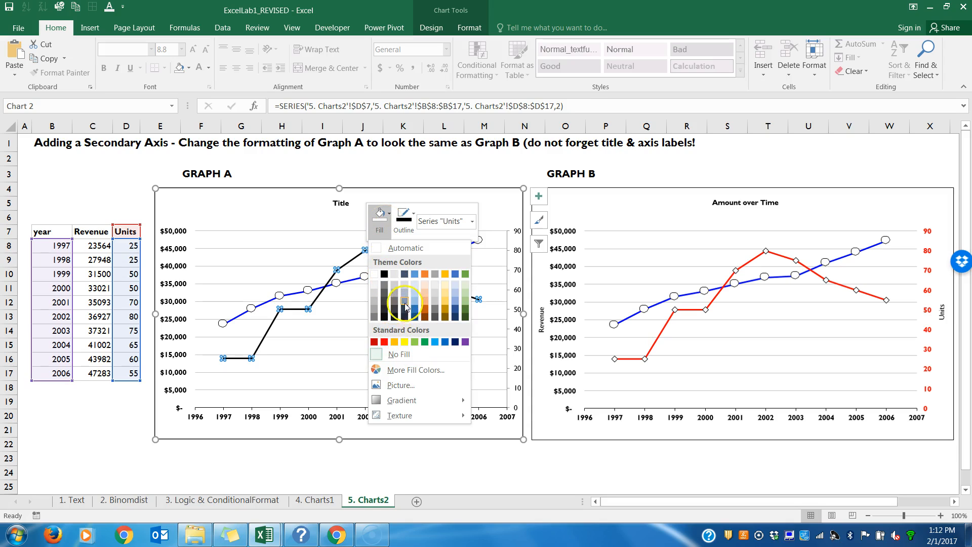
click(374, 275)
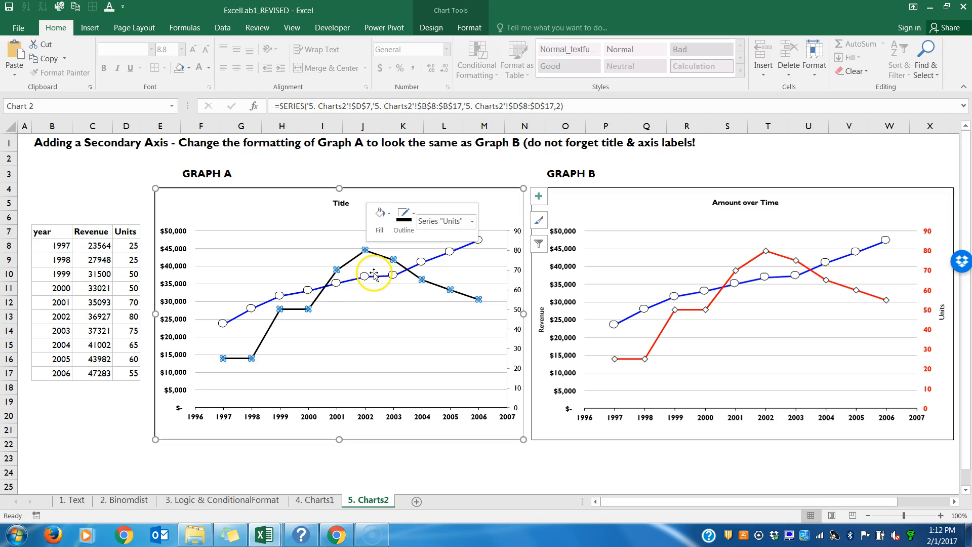
Step: Undo the outline and fill changes made to the Units series in Graph A
click(347, 311)
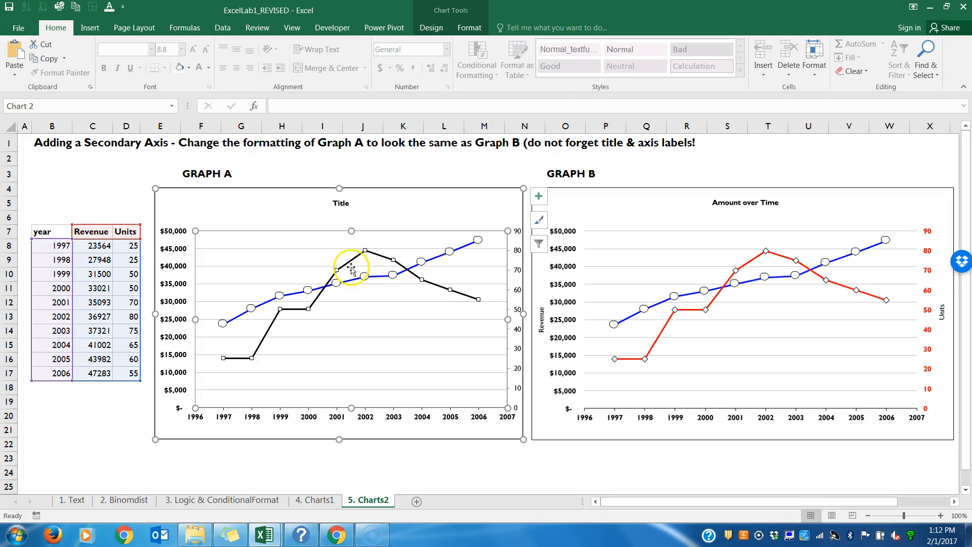
click(375, 259)
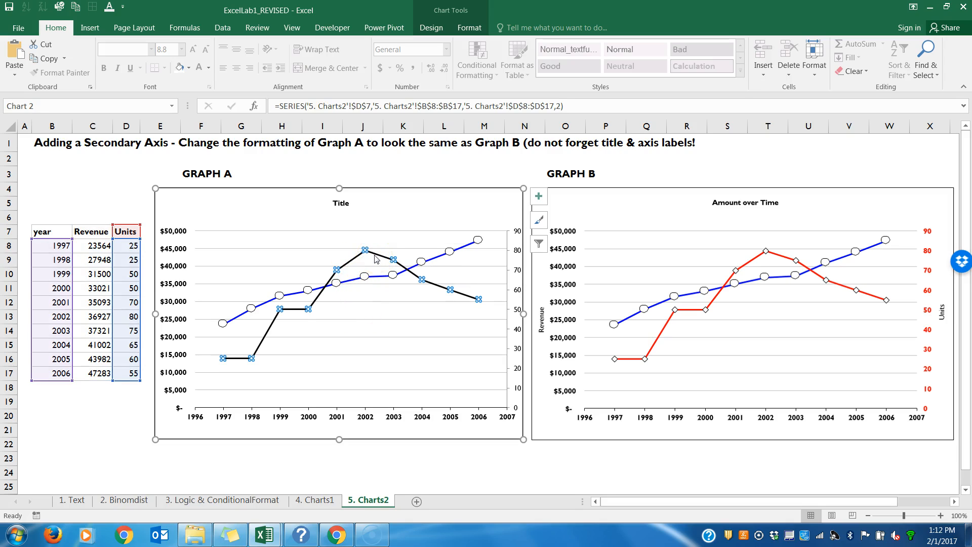
click(370, 210)
key(ctrl+z)
key(ctrl+z)
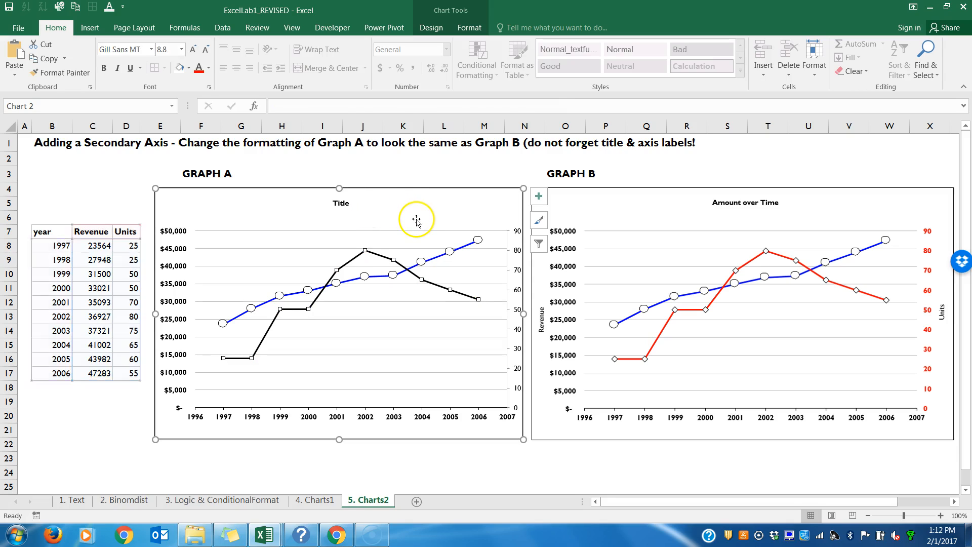
click(400, 349)
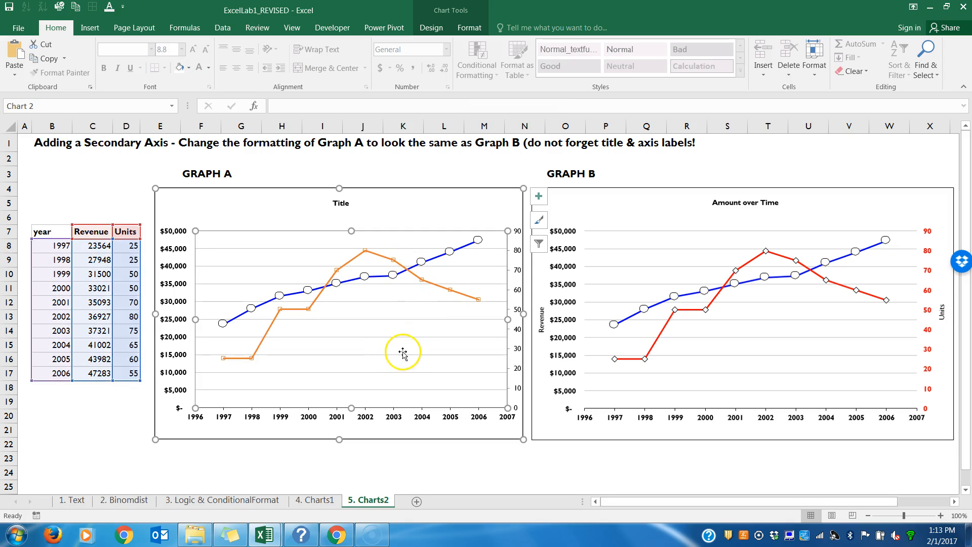
key(ctrl+z)
click(378, 343)
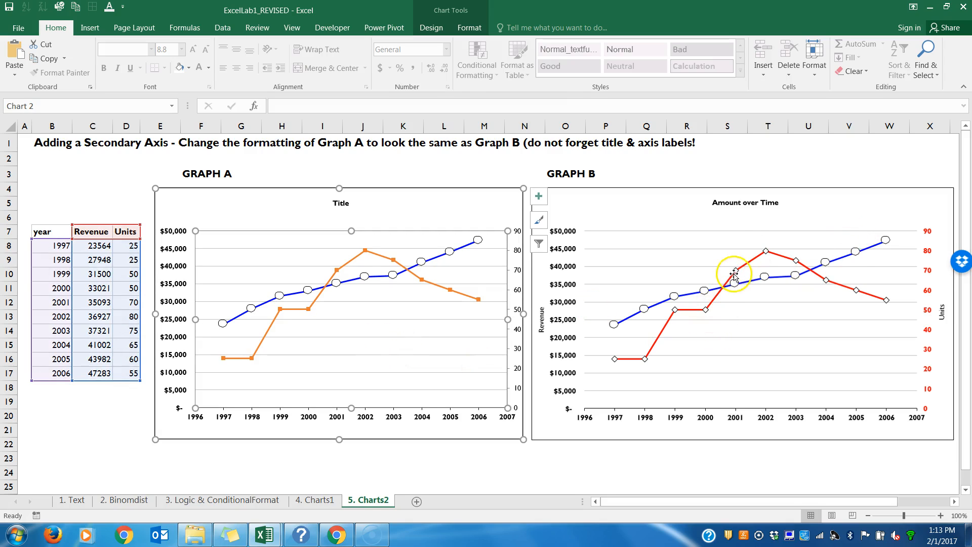
Step: Select the whole Units series in Graph A and set its outline to Automatic black
click(377, 258)
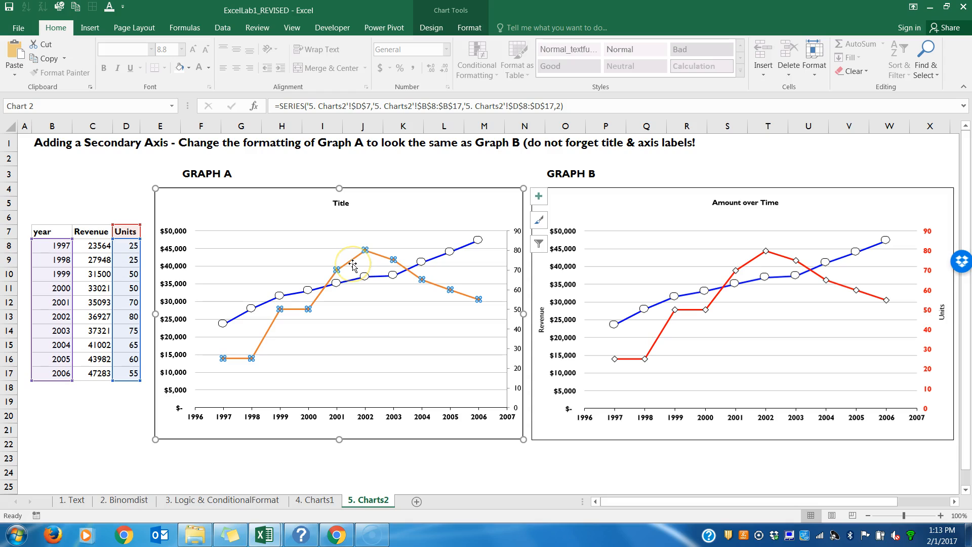
click(353, 264)
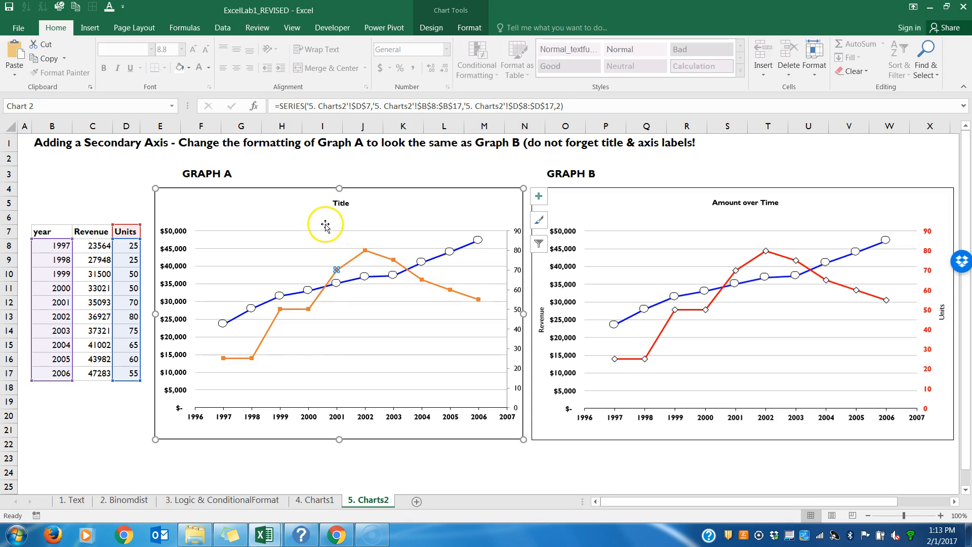
click(347, 255)
click(354, 262)
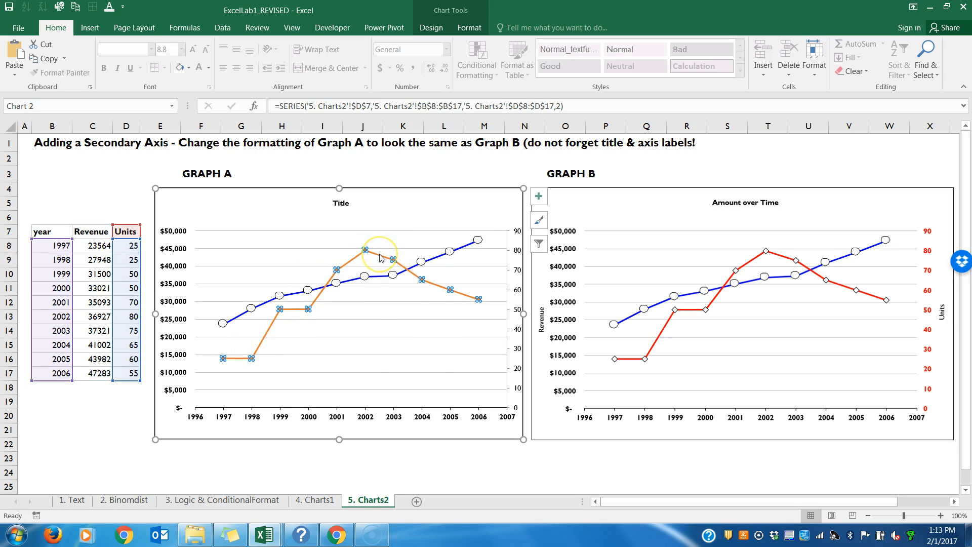
right_click(381, 259)
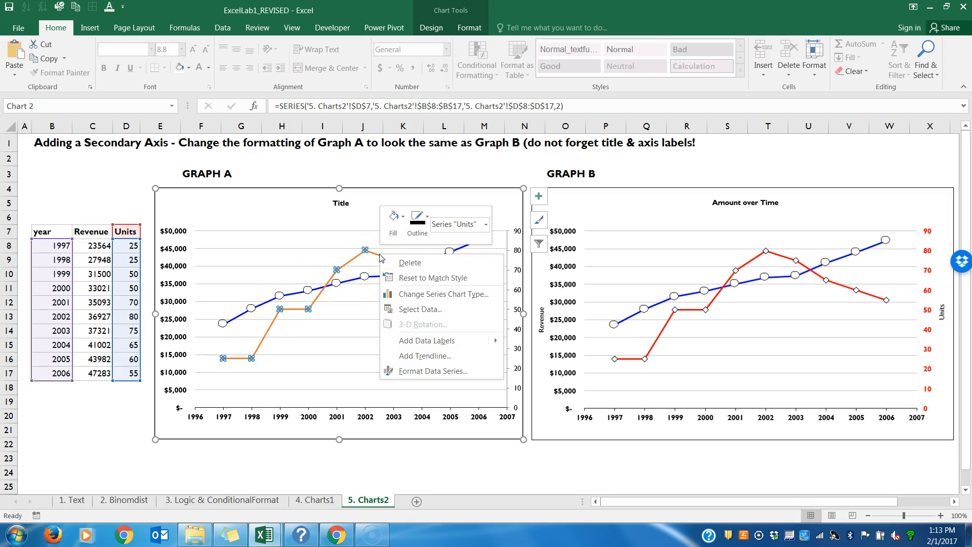
click(425, 231)
click(412, 246)
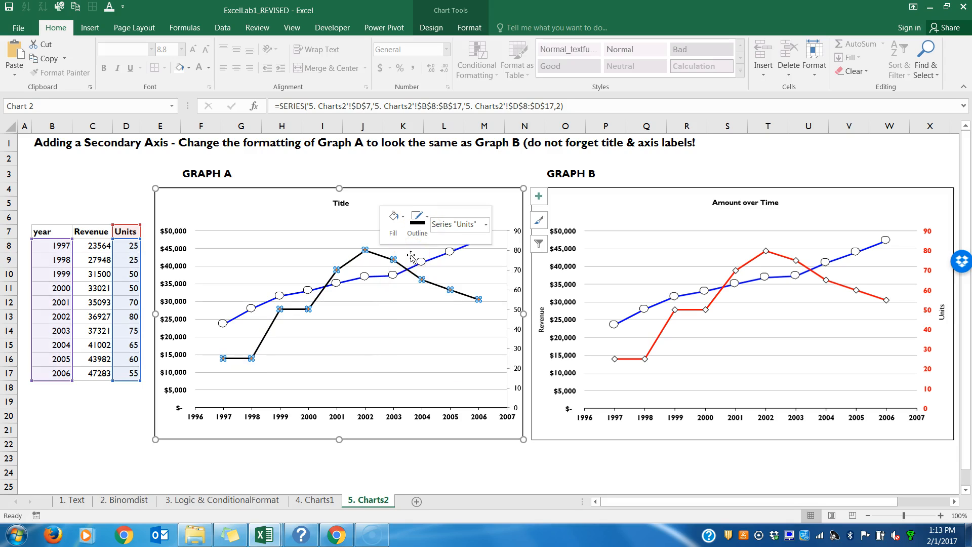
Step: Fill the Units series markers in Graph A with white
click(394, 218)
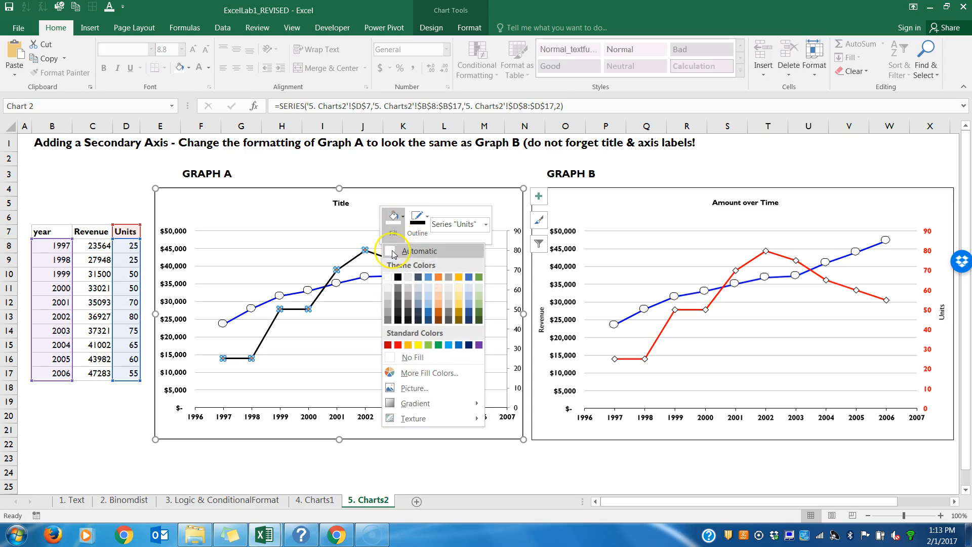
click(388, 277)
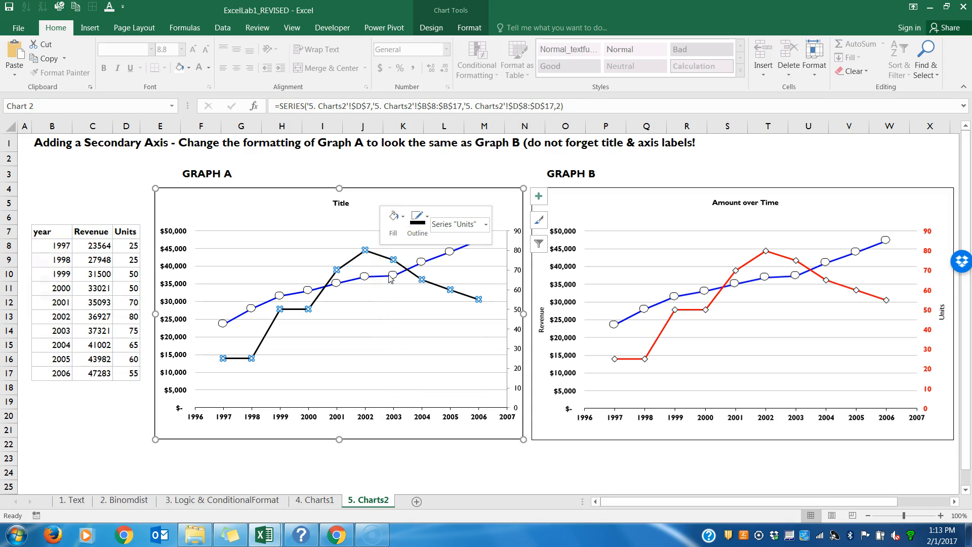
click(358, 211)
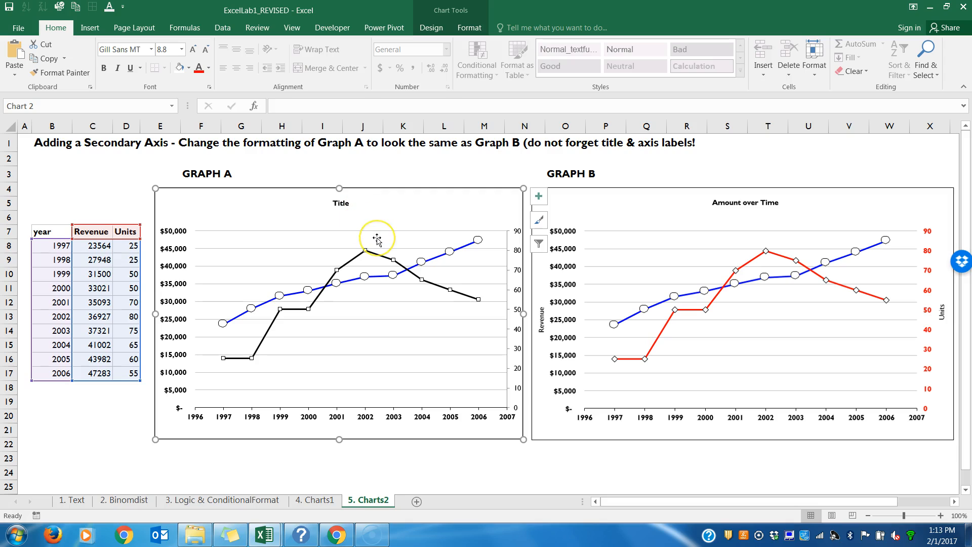
Step: Set the outline of the whole Units series in Graph A to standard red
click(377, 252)
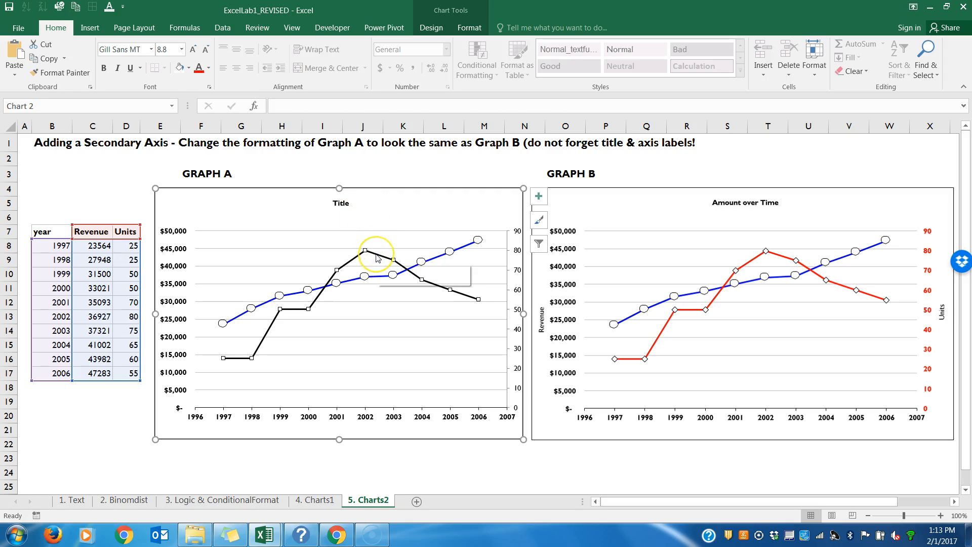
right_click(376, 258)
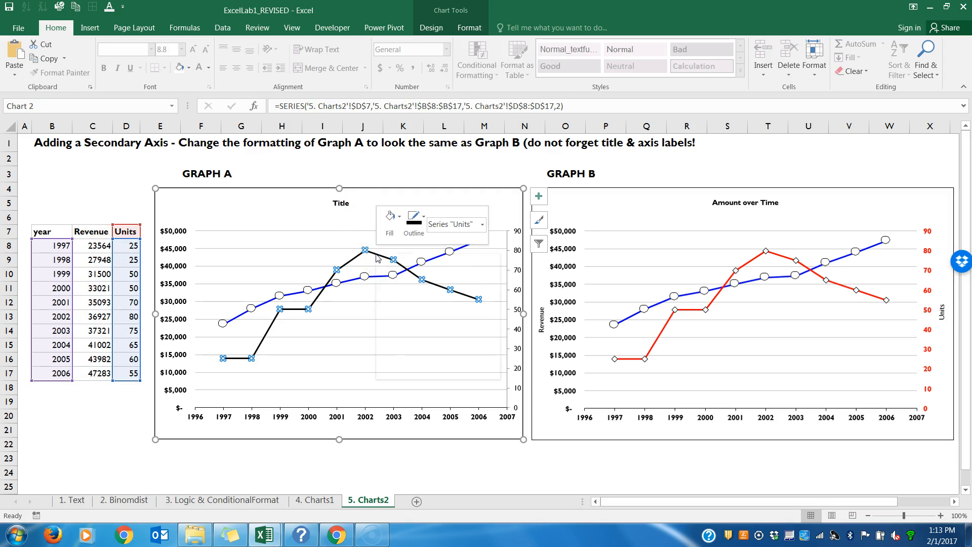
click(400, 237)
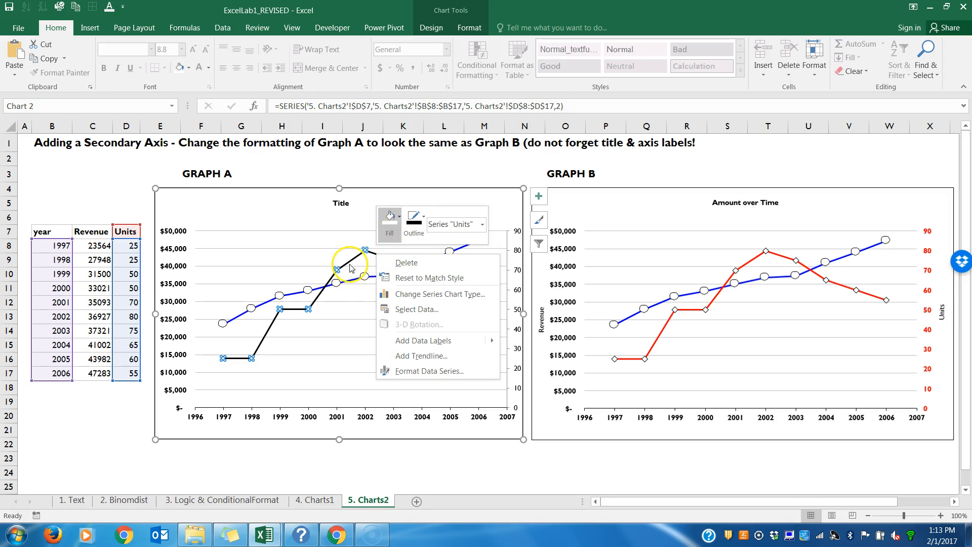
click(413, 222)
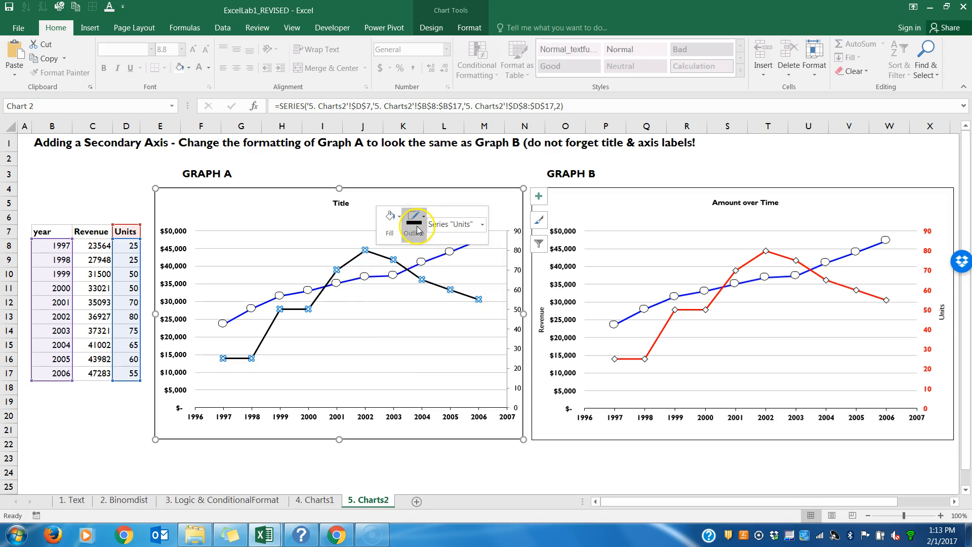
click(418, 345)
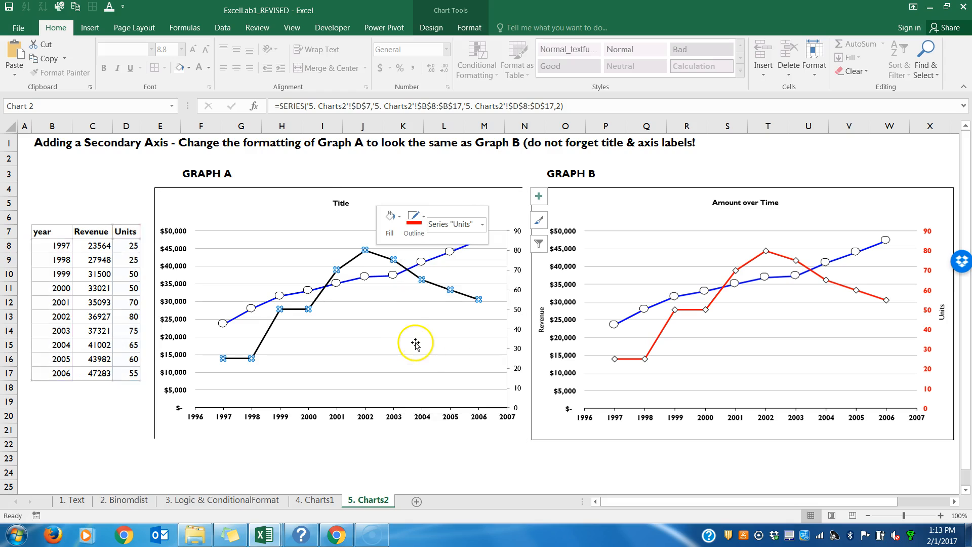
click(402, 337)
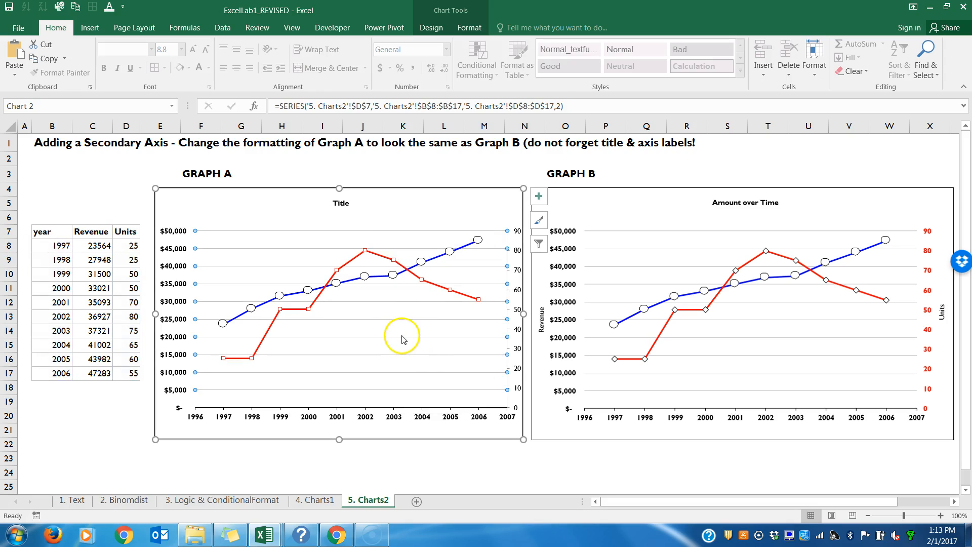
Step: Format the Units series markers in Graph A with no fill and a solid black border
click(377, 257)
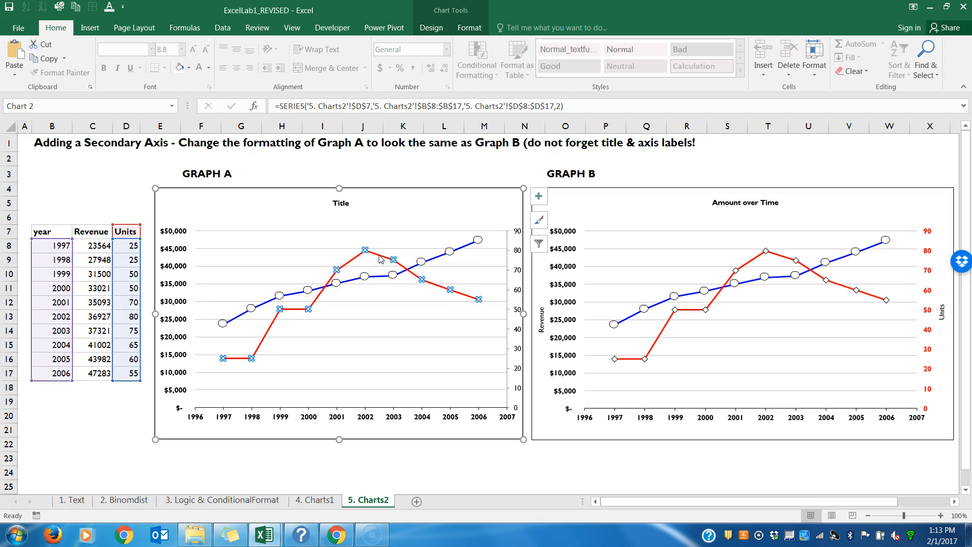
right_click(381, 260)
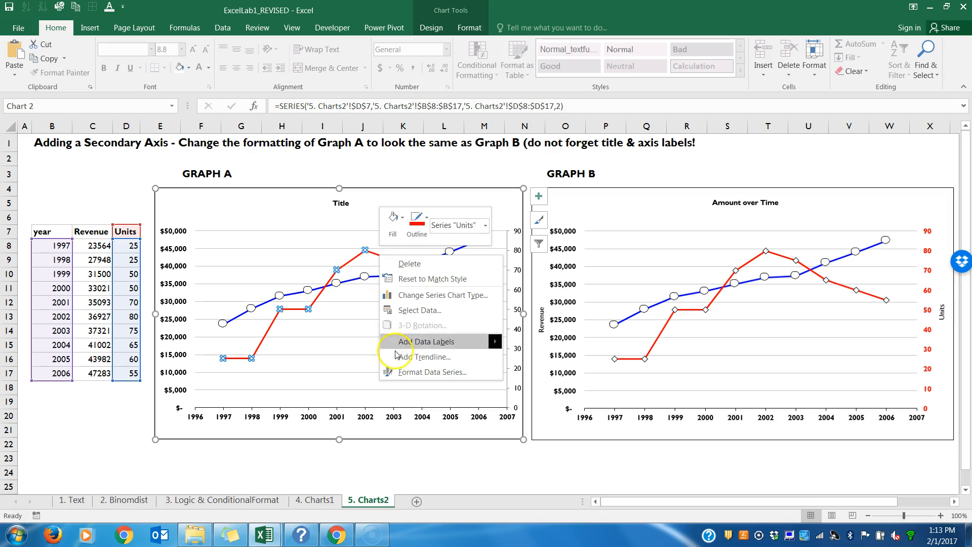
click(400, 372)
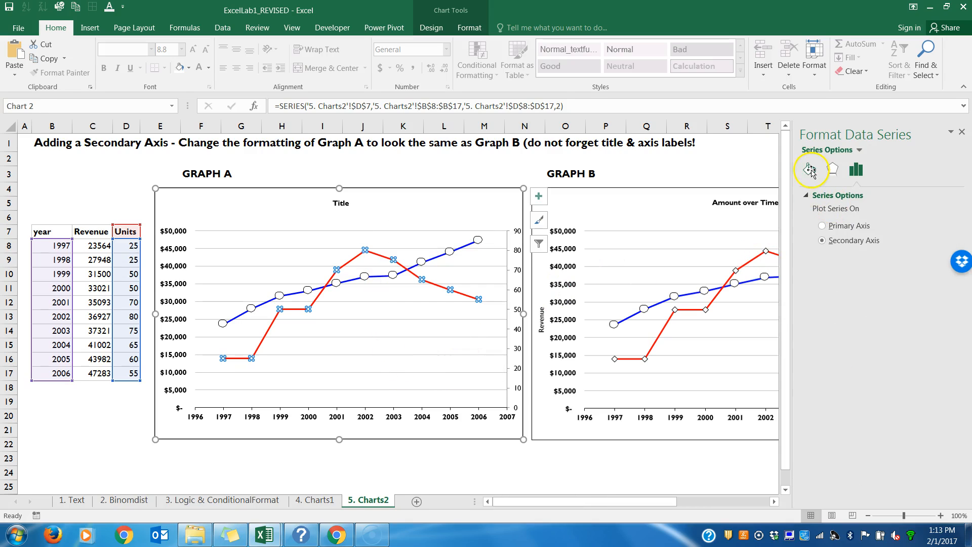
click(810, 171)
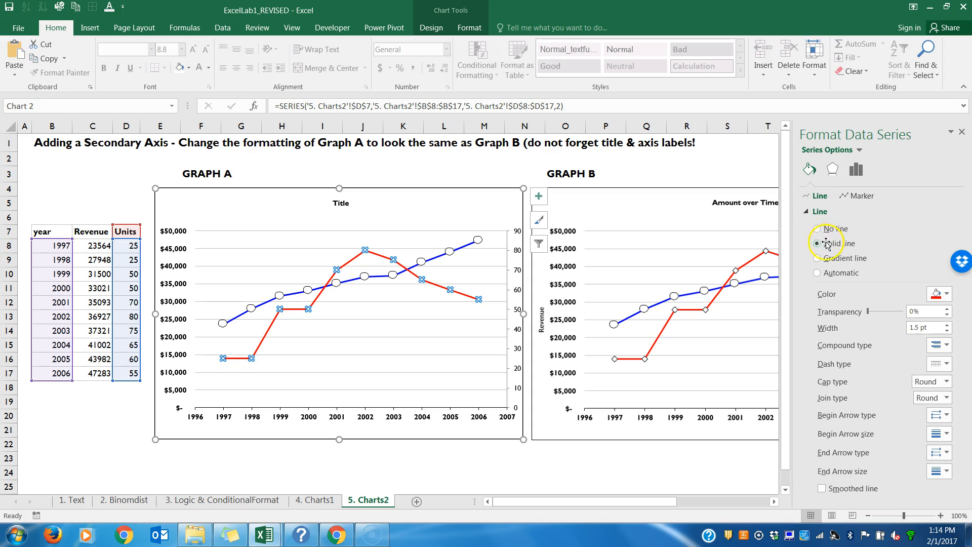
click(857, 196)
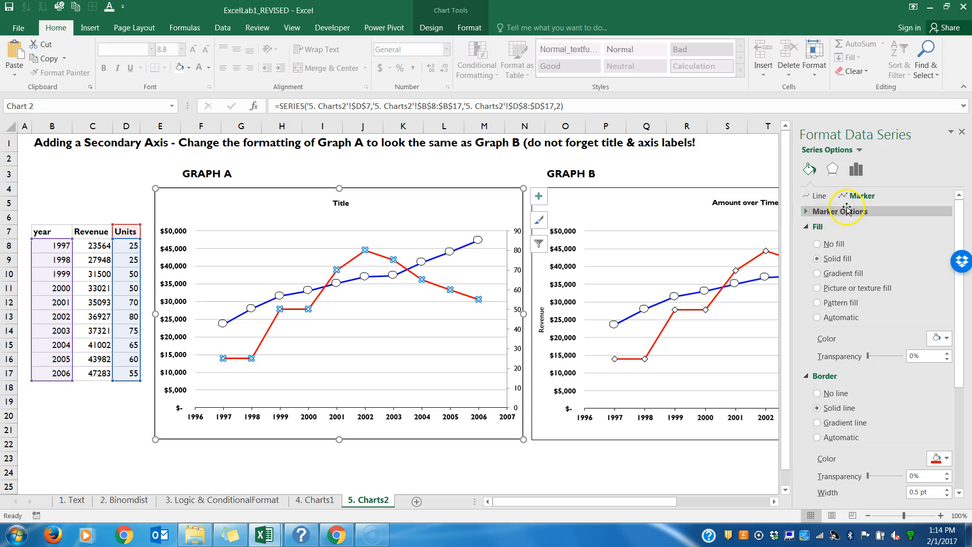
click(817, 244)
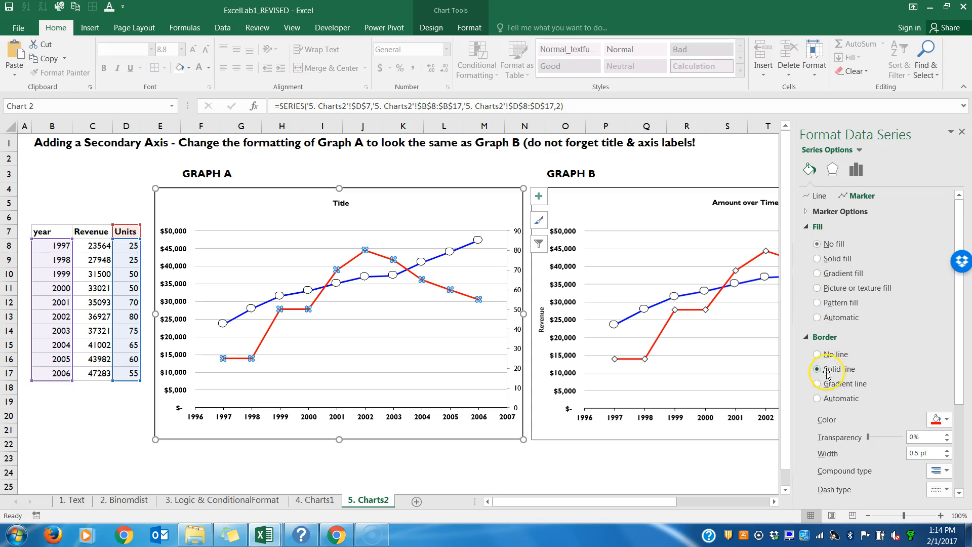
click(944, 421)
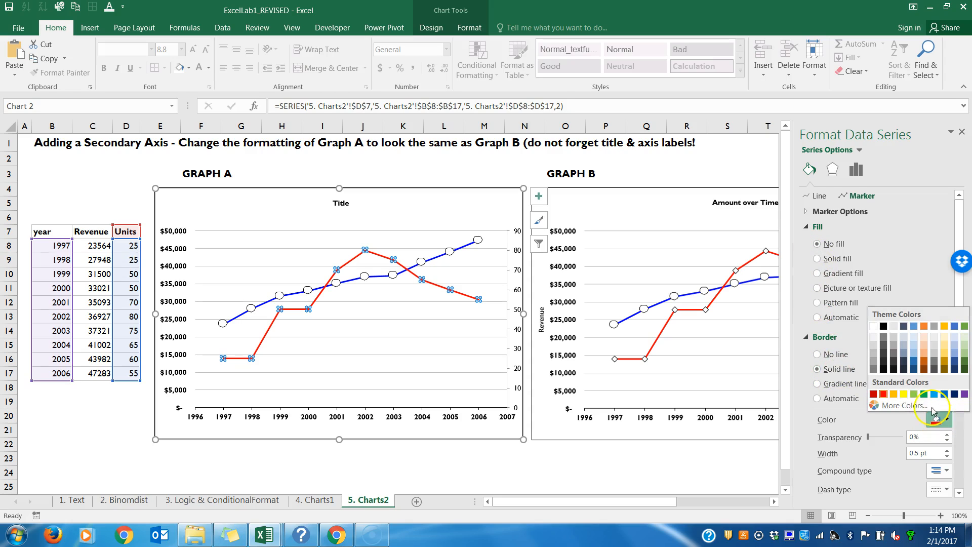
click(883, 327)
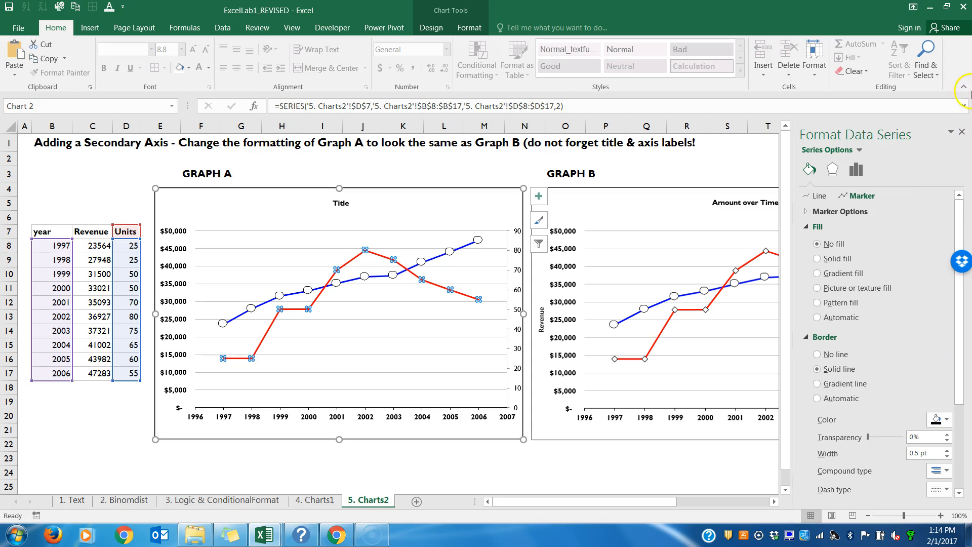
click(962, 133)
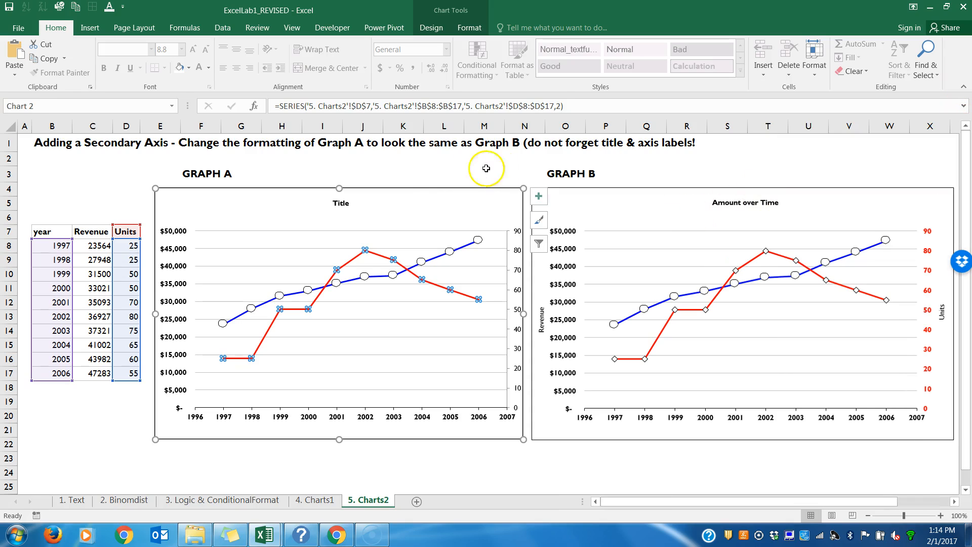
click(374, 245)
click(375, 256)
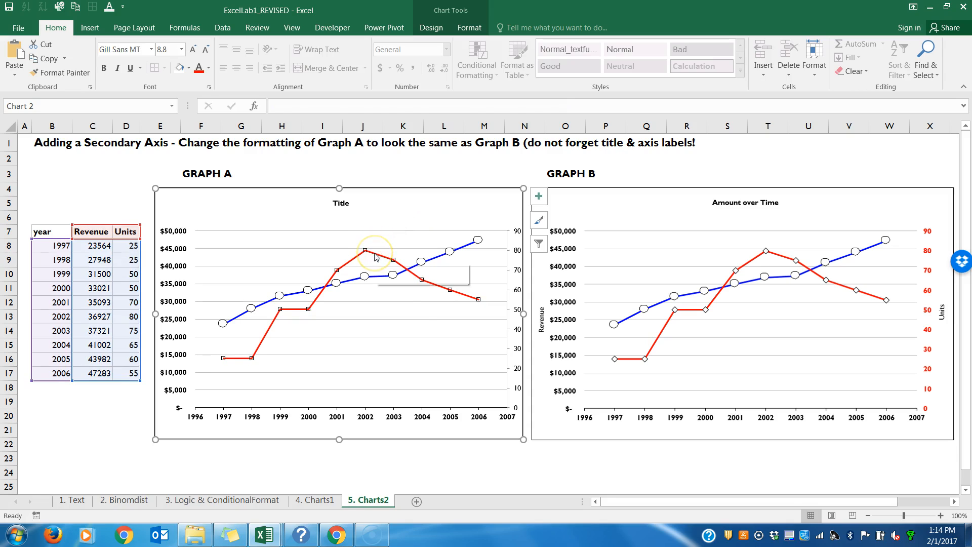
right_click(375, 256)
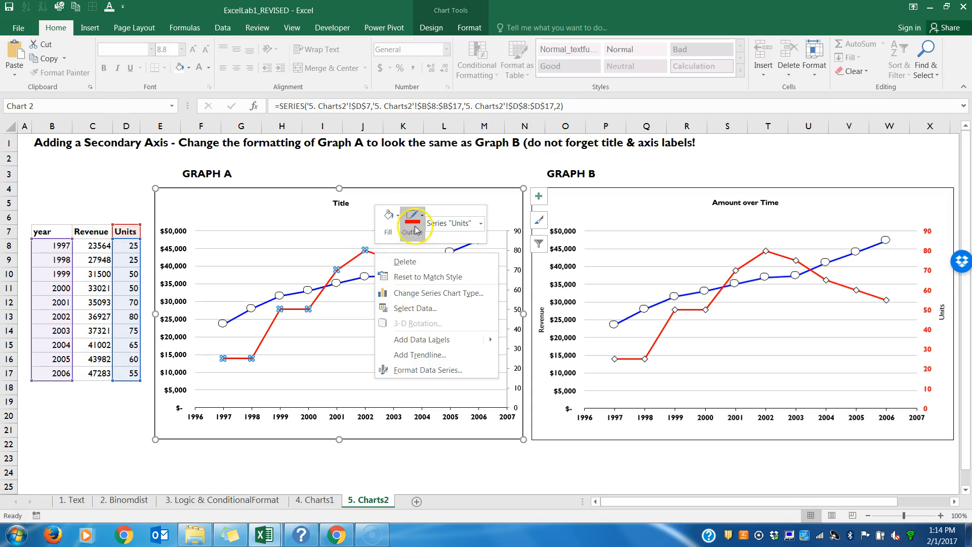
key(Escape)
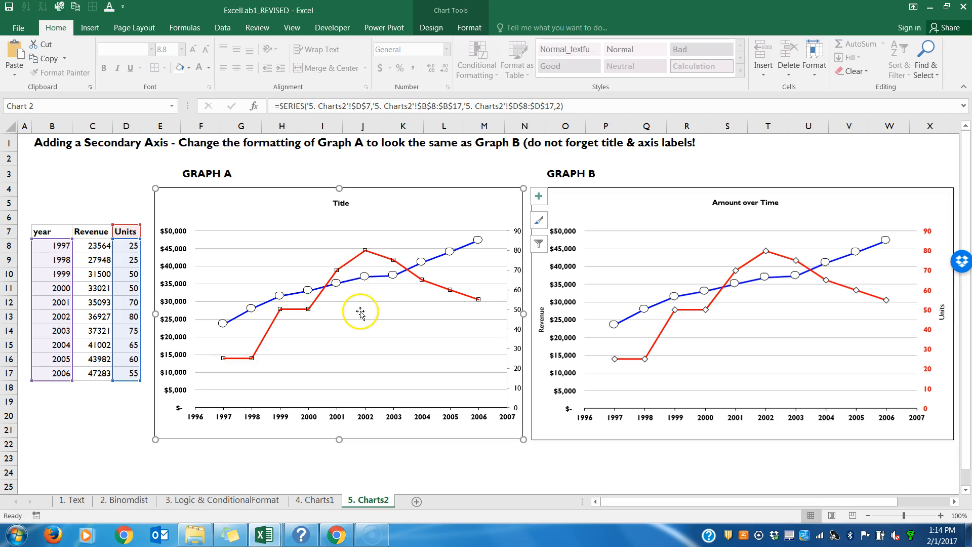
click(361, 313)
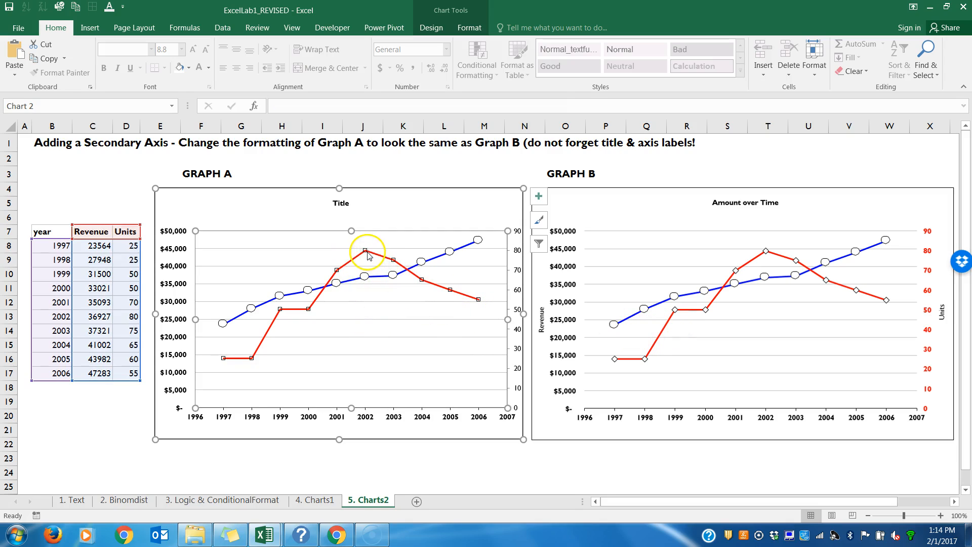
Step: Change the Units series markers in Graph A to the built-in diamond type at size 5
mouse_move(367, 256)
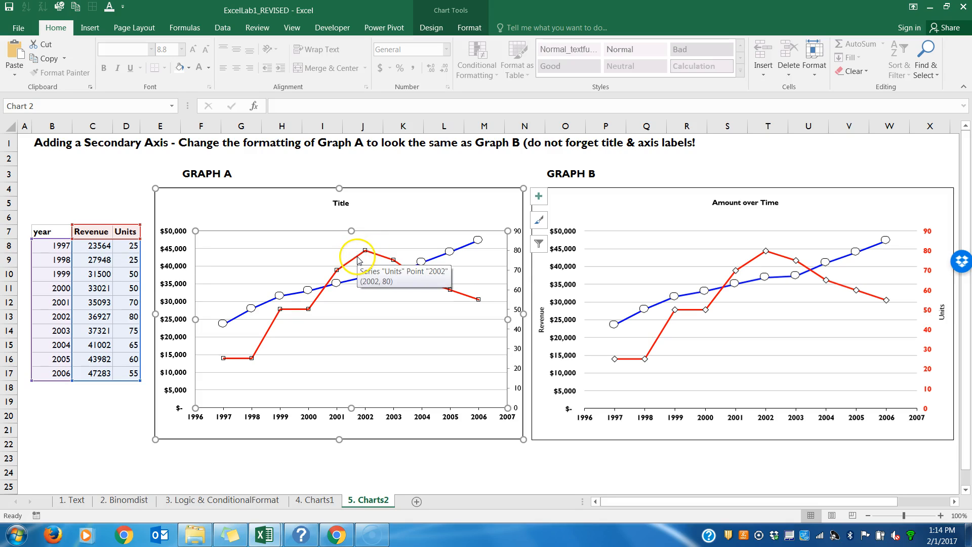
click(358, 259)
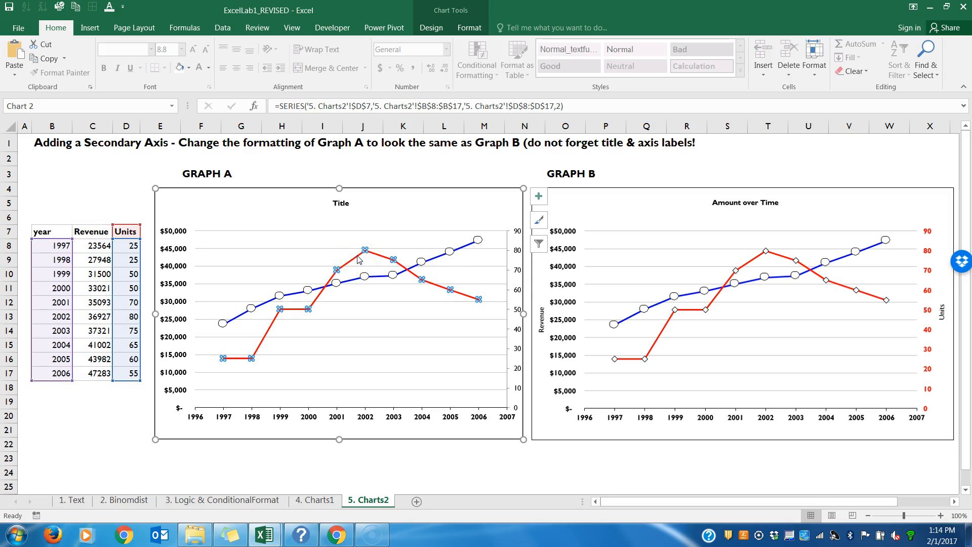
right_click(358, 259)
click(722, 302)
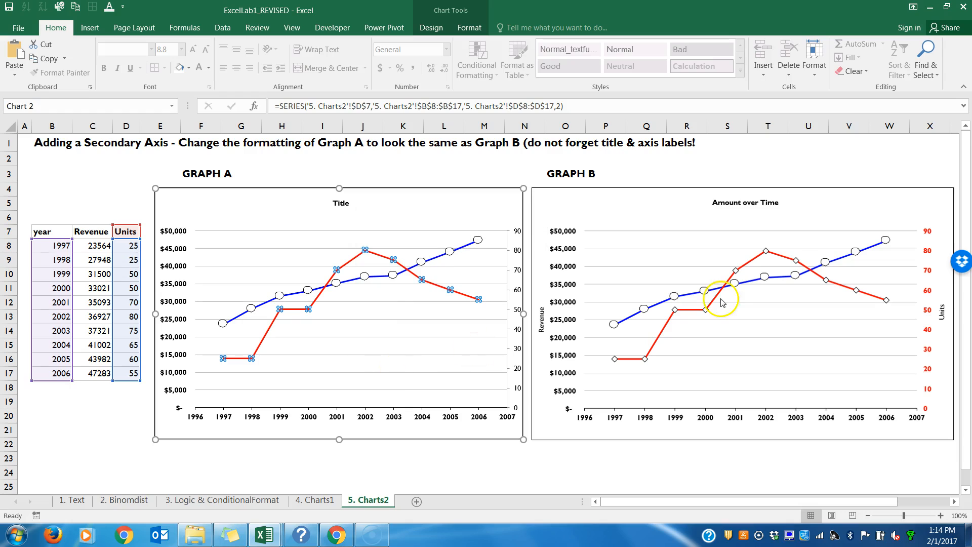
click(809, 170)
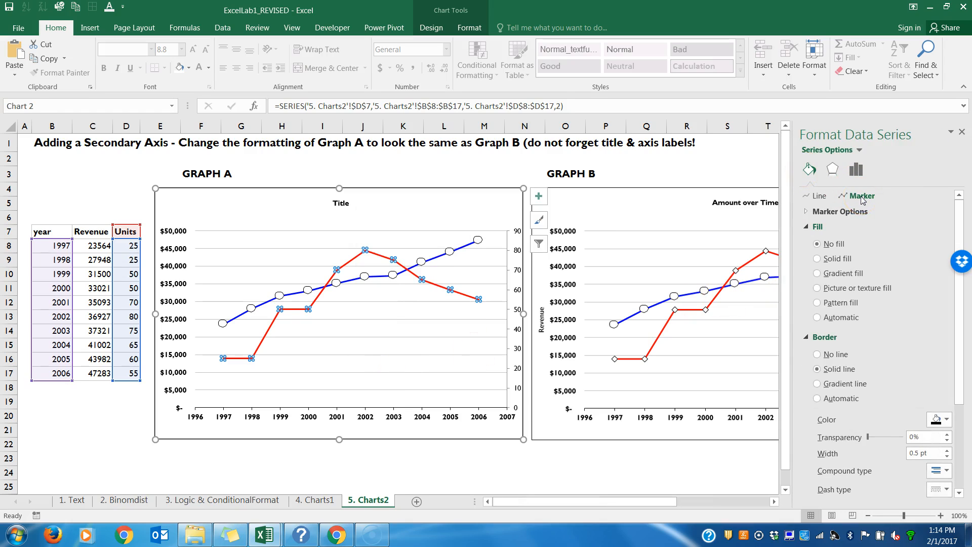
click(840, 211)
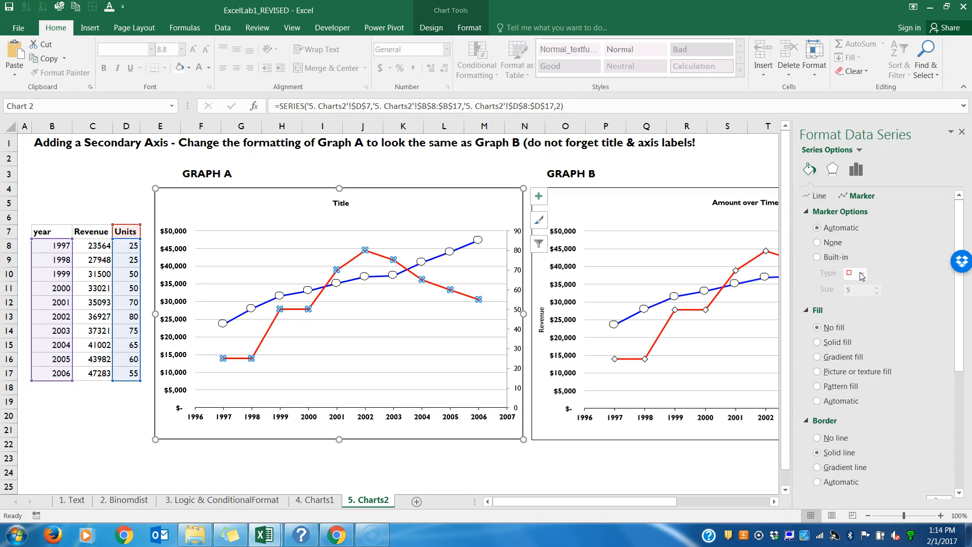
click(822, 257)
click(863, 273)
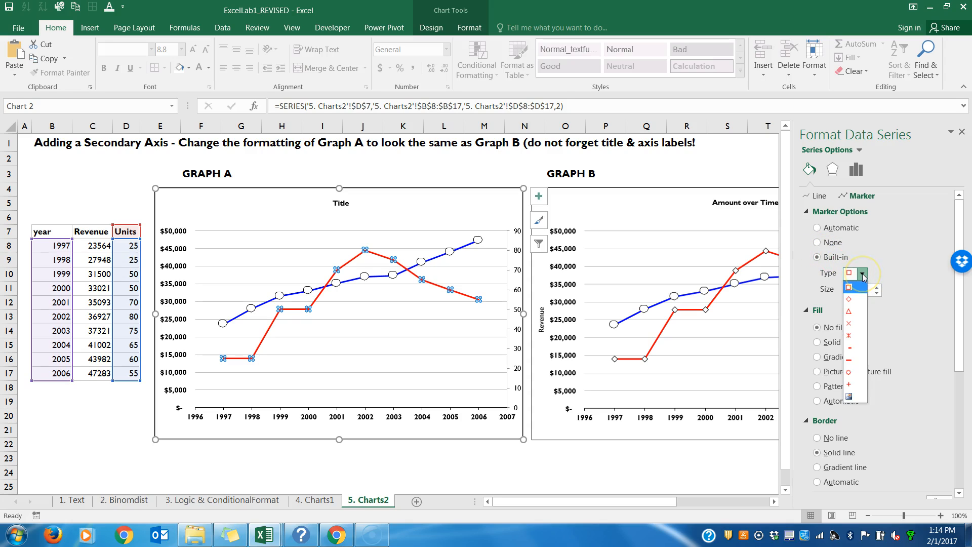
click(860, 301)
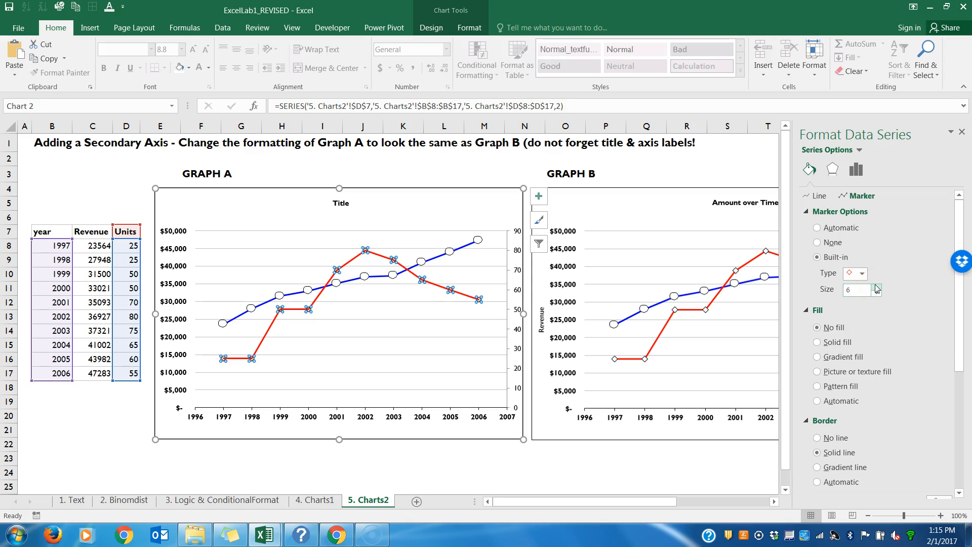
click(877, 287)
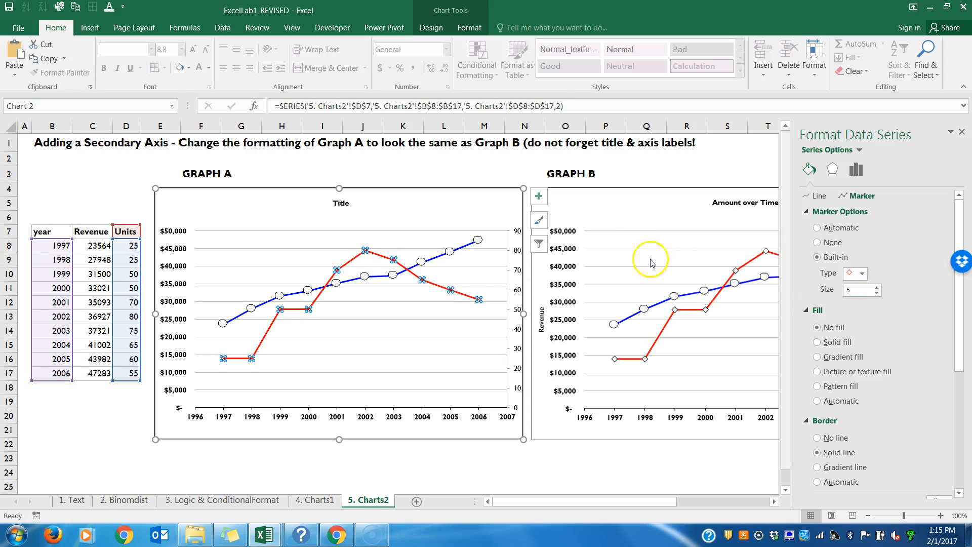
Step: Set the Units series marker size in Graph A to 7 and close the formatting pane
click(623, 220)
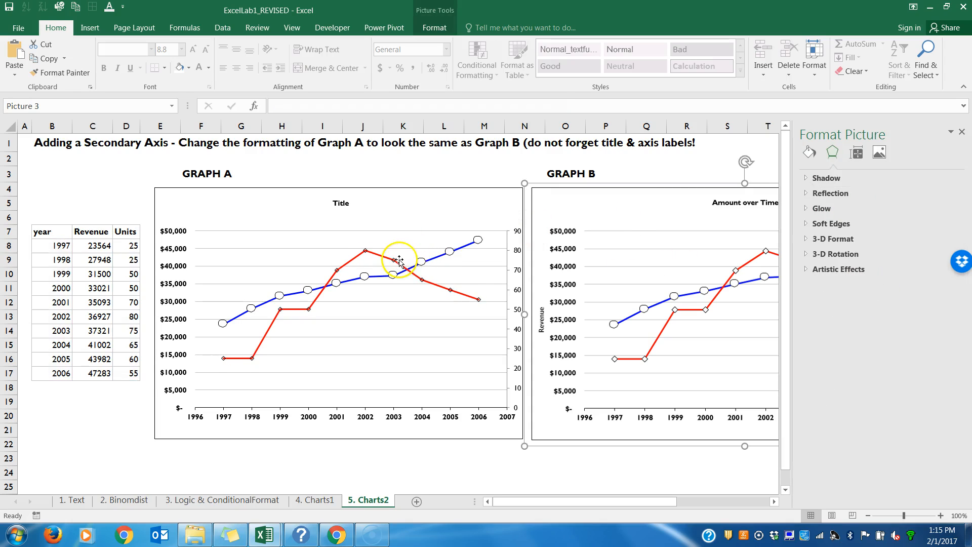
click(365, 252)
click(366, 252)
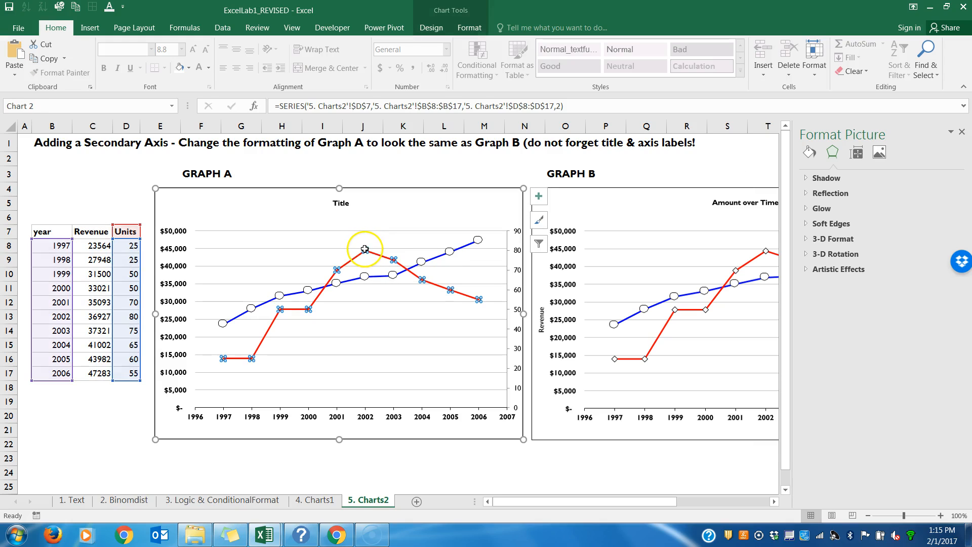
click(809, 170)
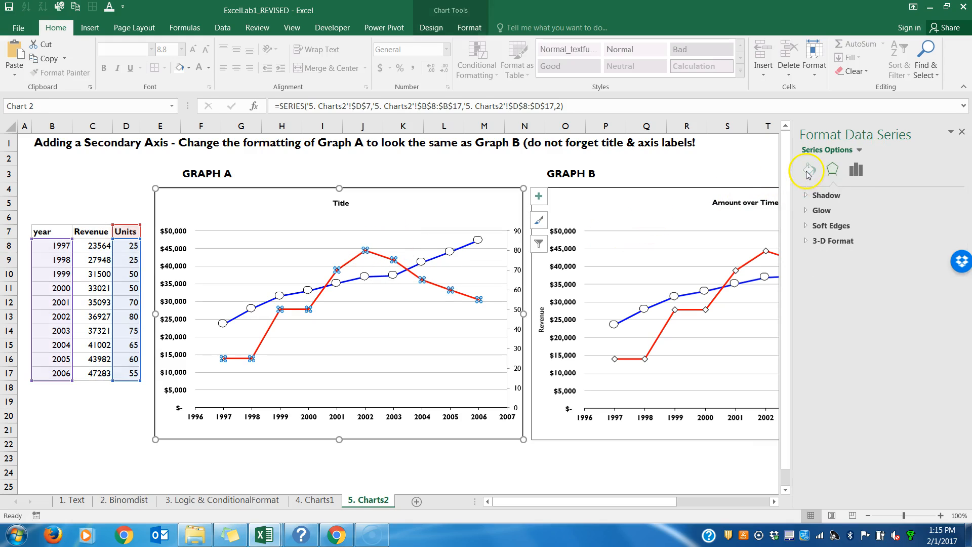
click(860, 196)
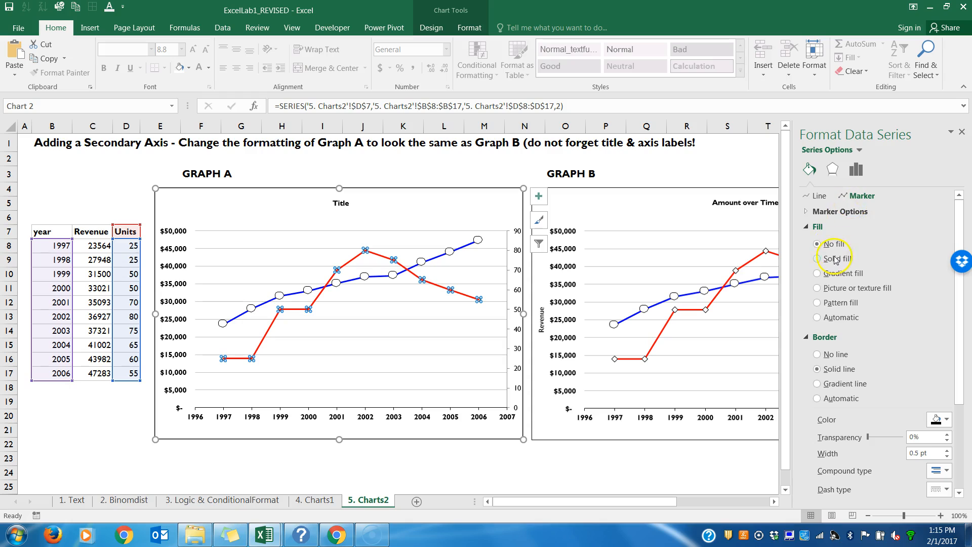
click(808, 212)
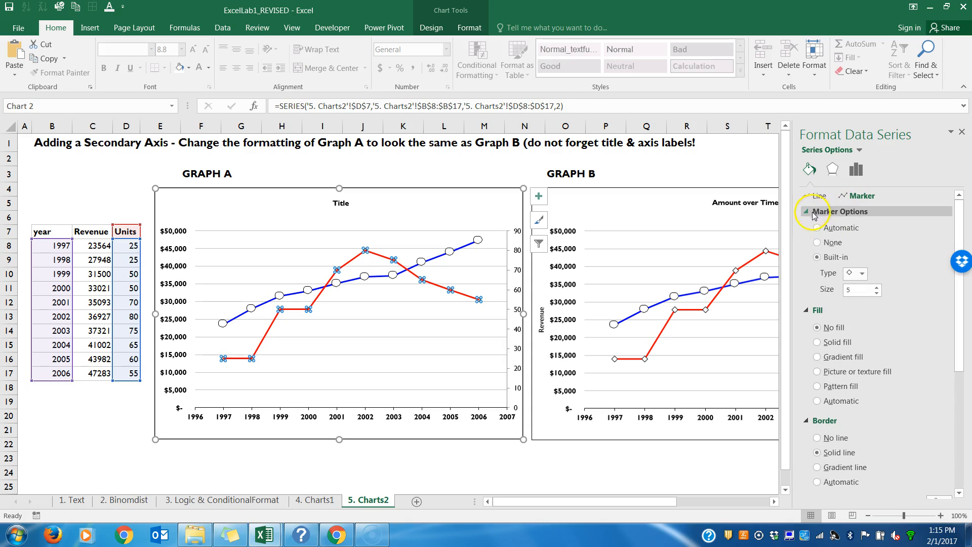
click(876, 288)
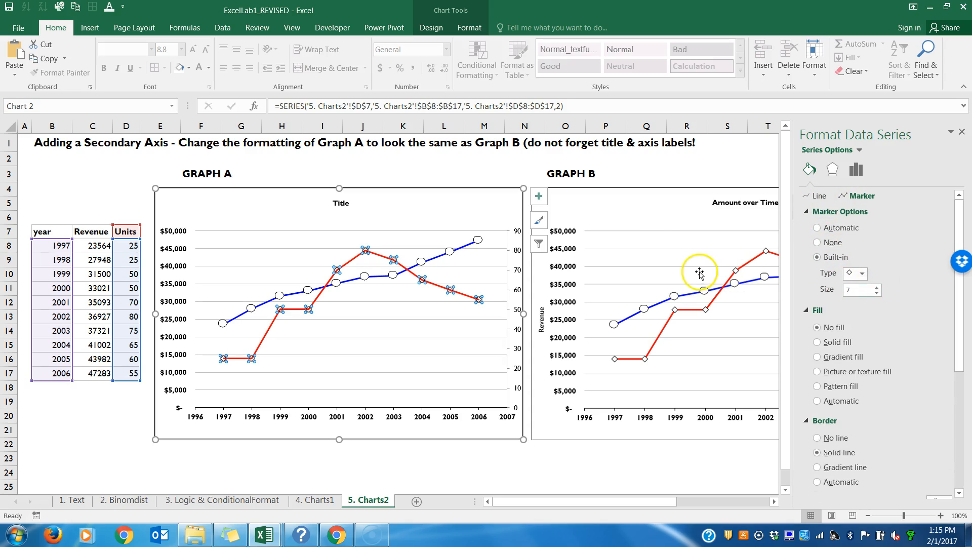
click(634, 211)
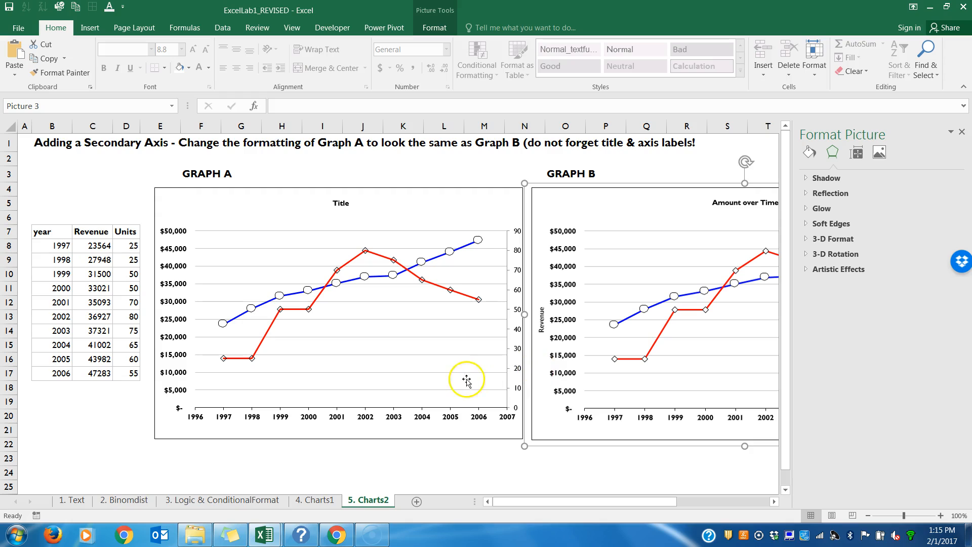
click(433, 214)
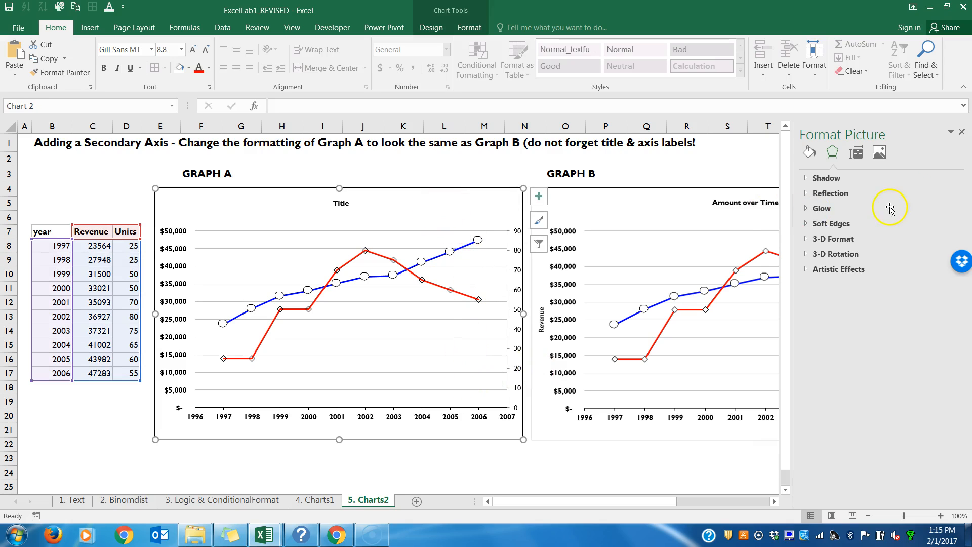
click(962, 134)
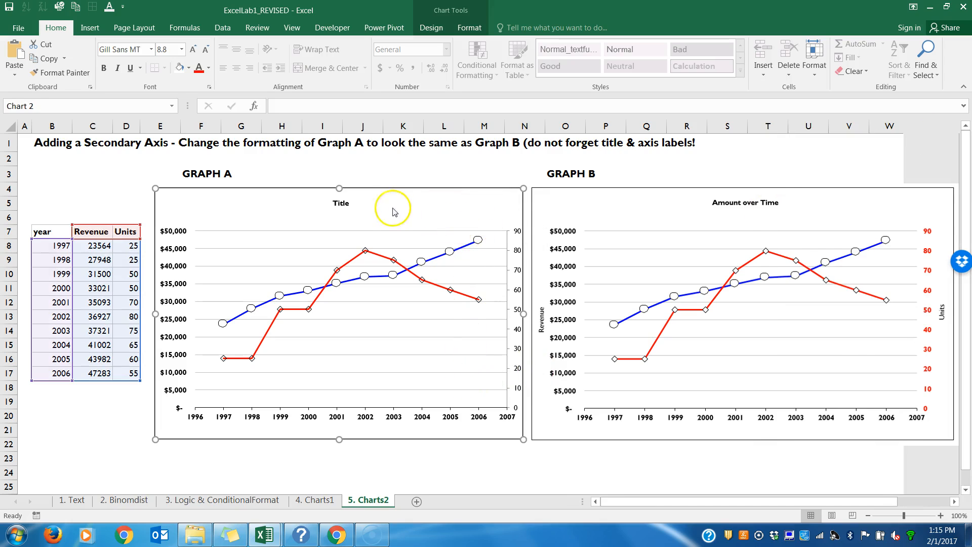
Step: Change Graph A's chart title to "Amount over Time"
click(341, 205)
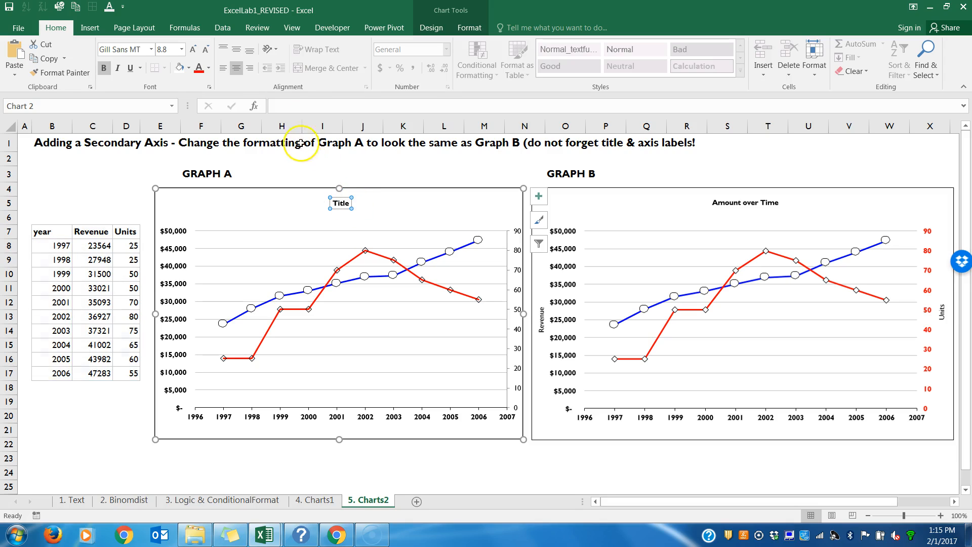
click(299, 107)
text(Amount over T)
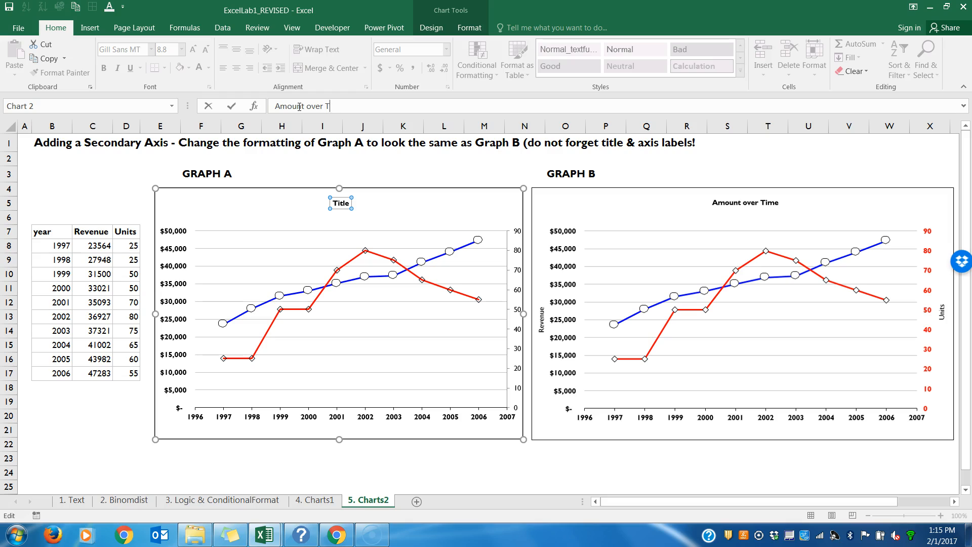
text(ime)
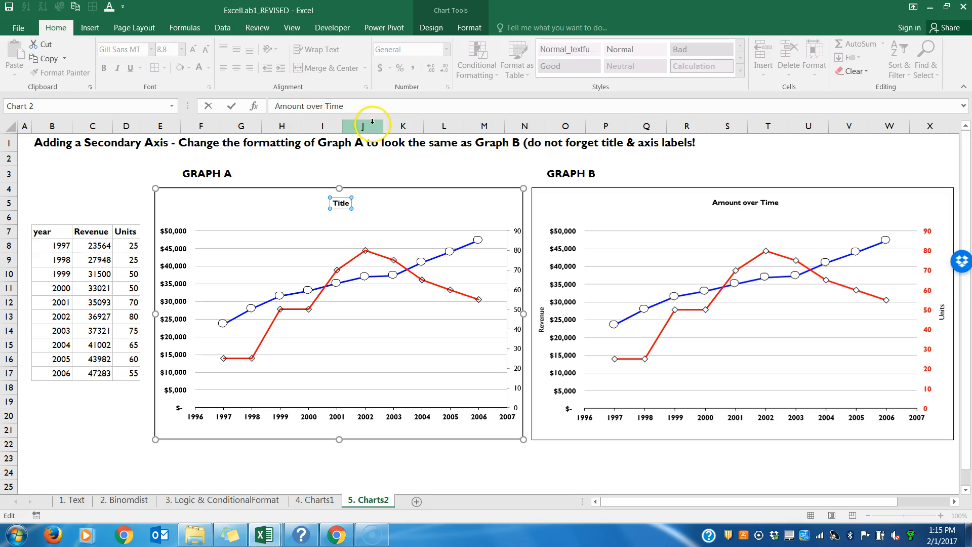
key(Return)
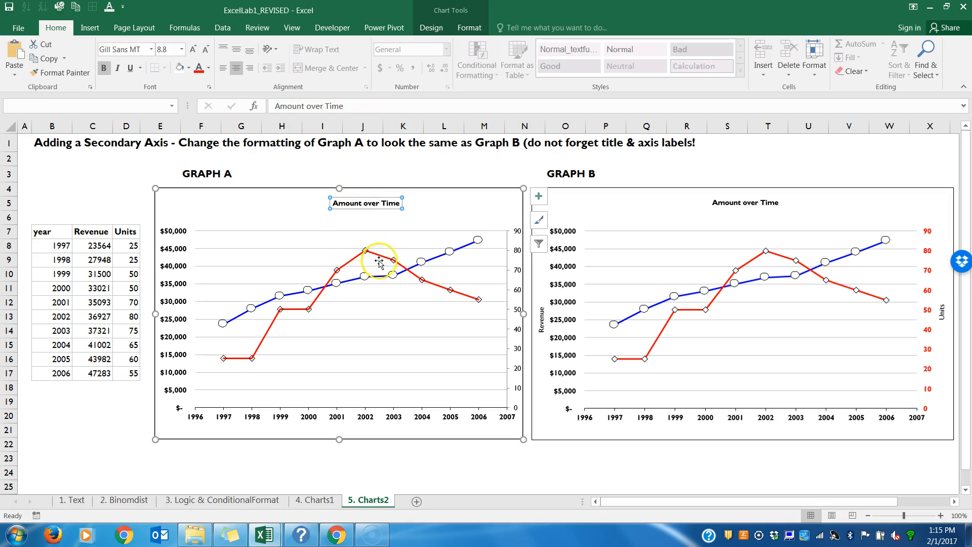
Step: Narrow Graph A's plot area on the secondary axis side to leave room for an axis title
click(508, 296)
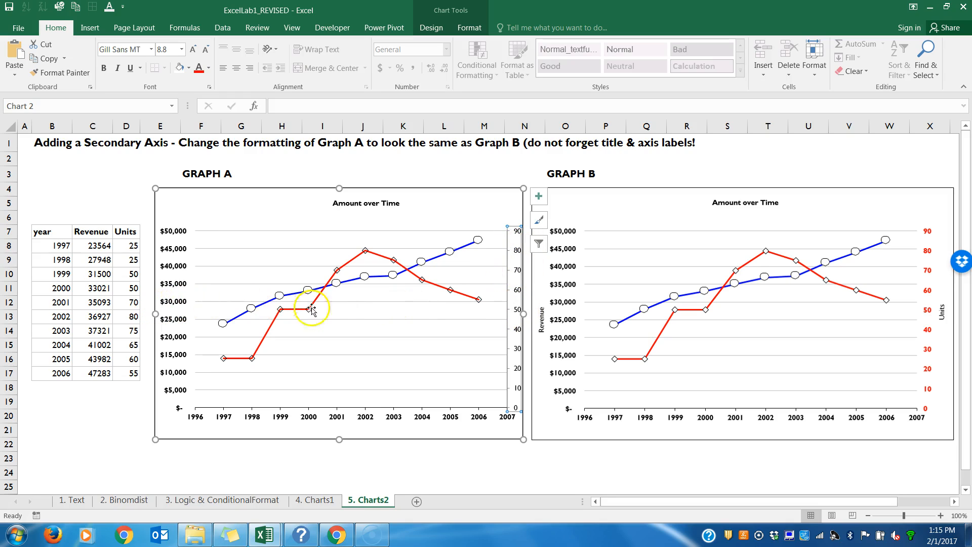
click(405, 324)
drag(505, 318, 491, 318)
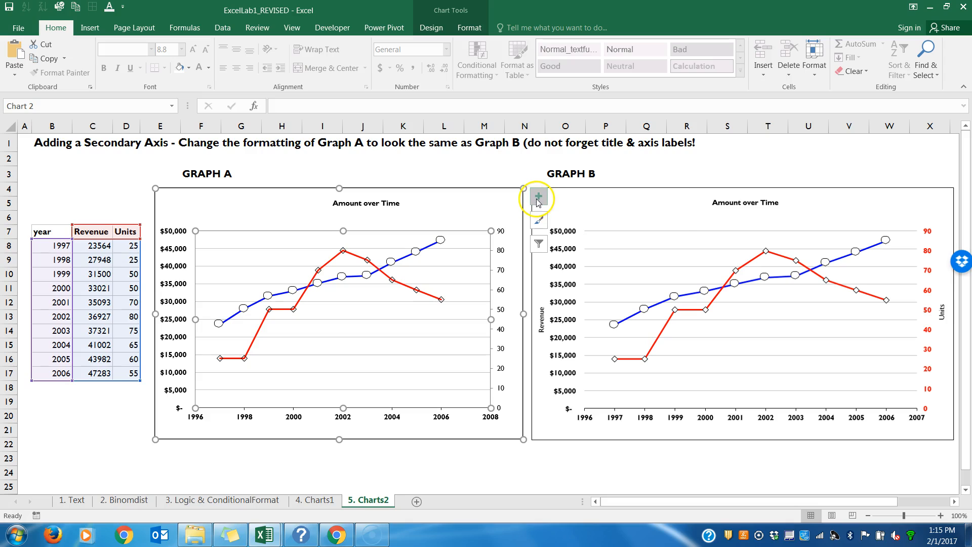
click(478, 200)
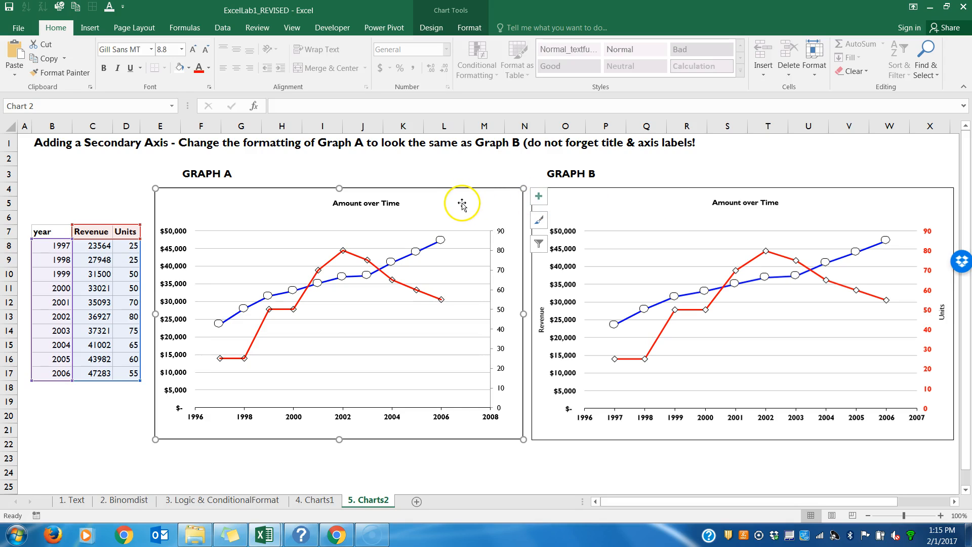
Step: Add axis titles to Graph A
click(539, 199)
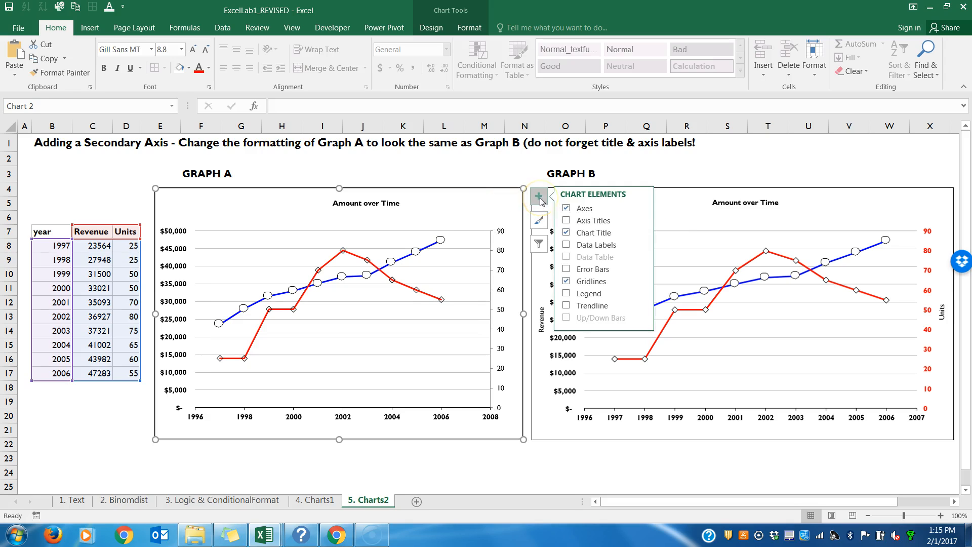
click(567, 221)
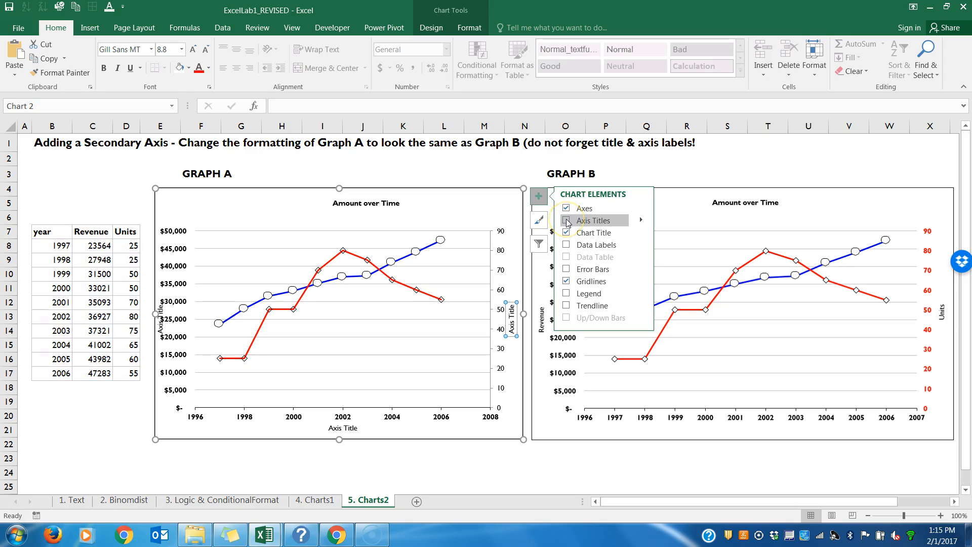
click(567, 220)
click(464, 161)
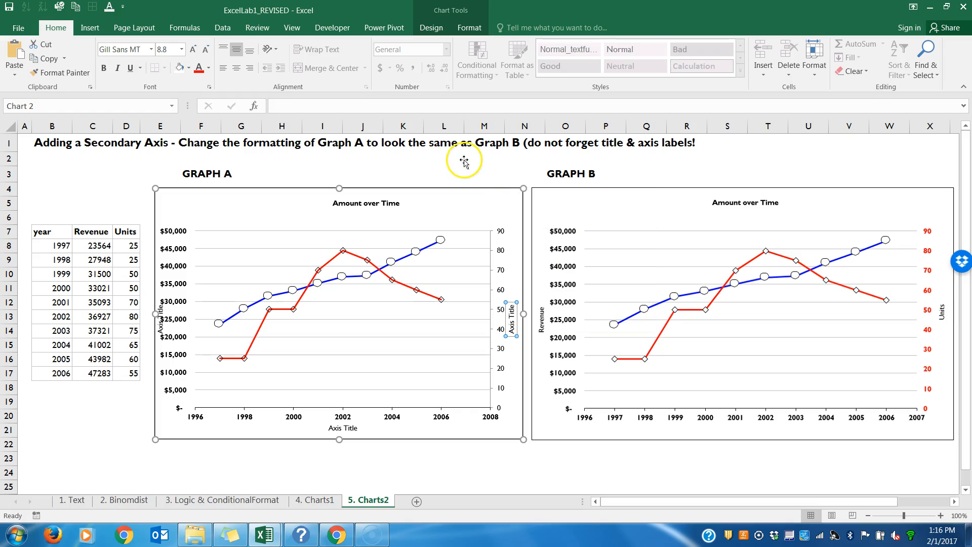
Step: Set Graph A's secondary vertical axis title to "Units" and delete its horizontal axis title
click(505, 312)
click(366, 101)
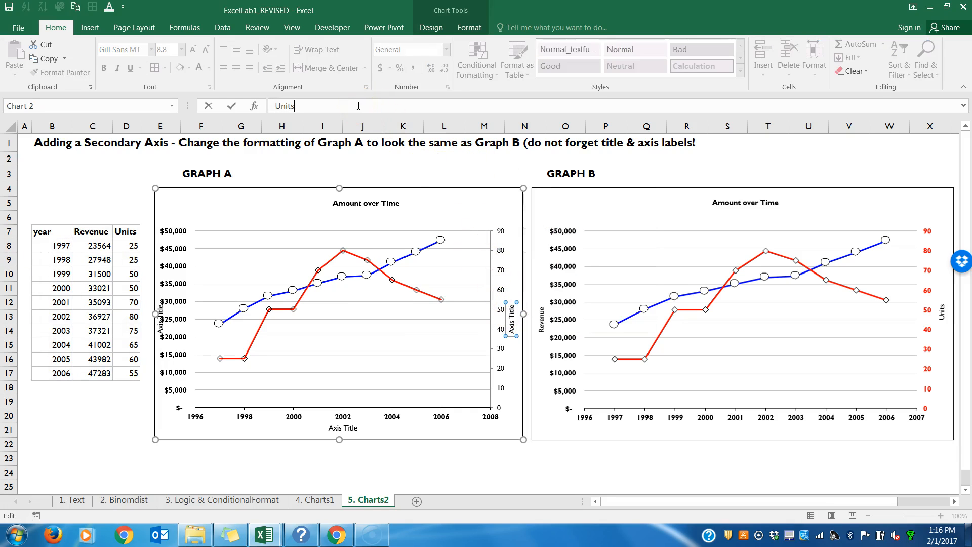
text(Units)
key(Return)
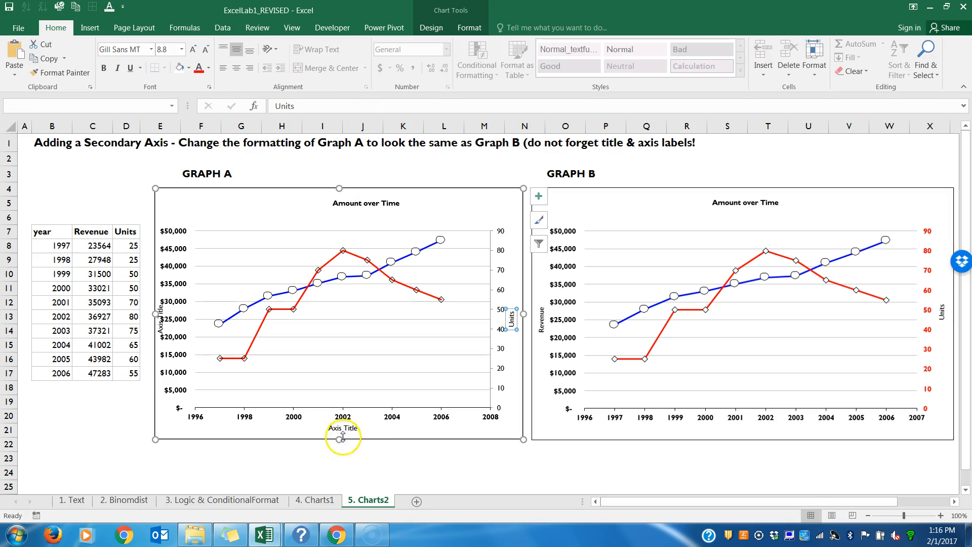
click(341, 431)
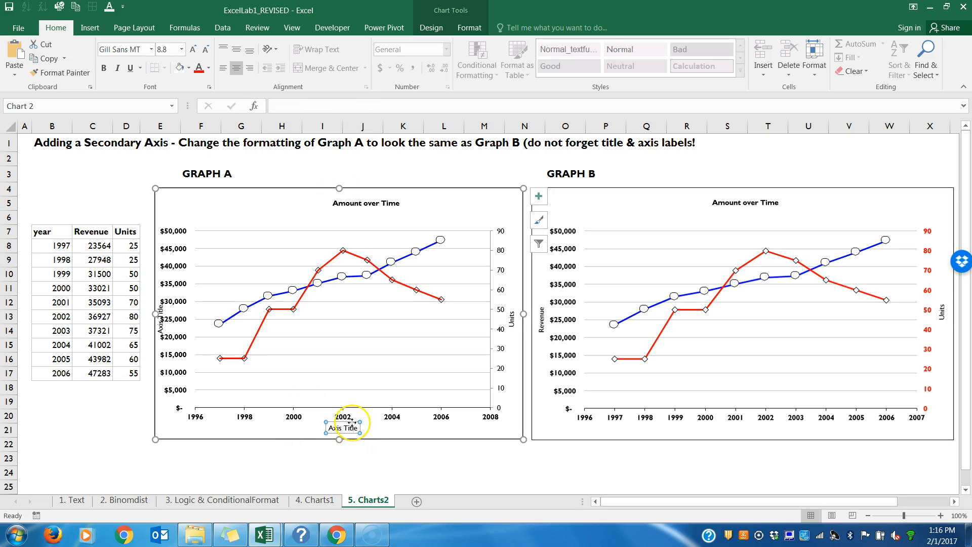
key(Delete)
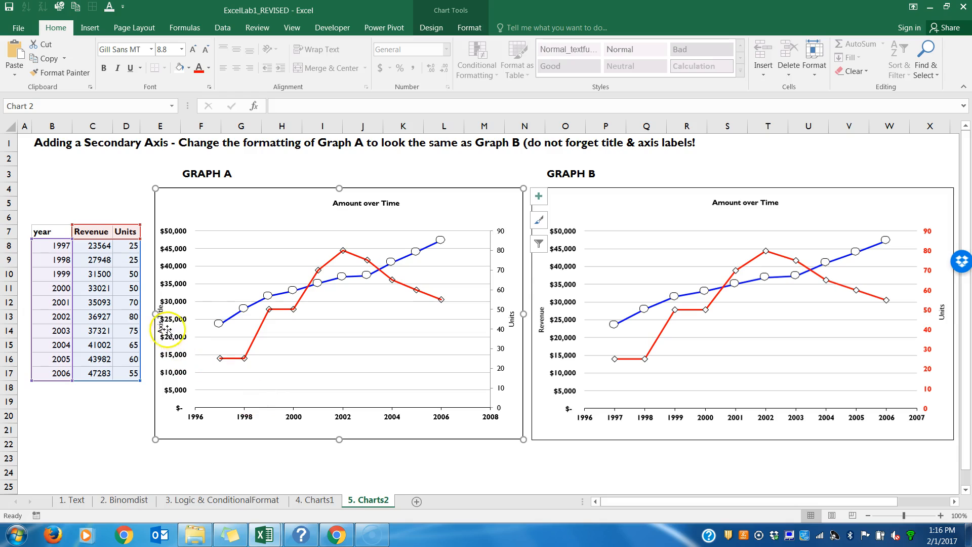
Step: Narrow Graph A's plot area on the primary axis side so the dollar labels clear the axis title
click(193, 318)
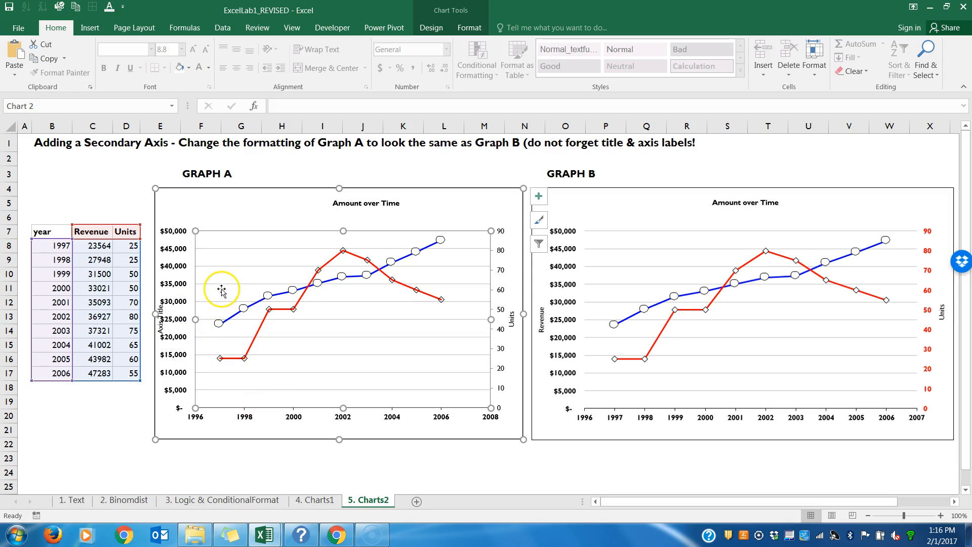
click(318, 336)
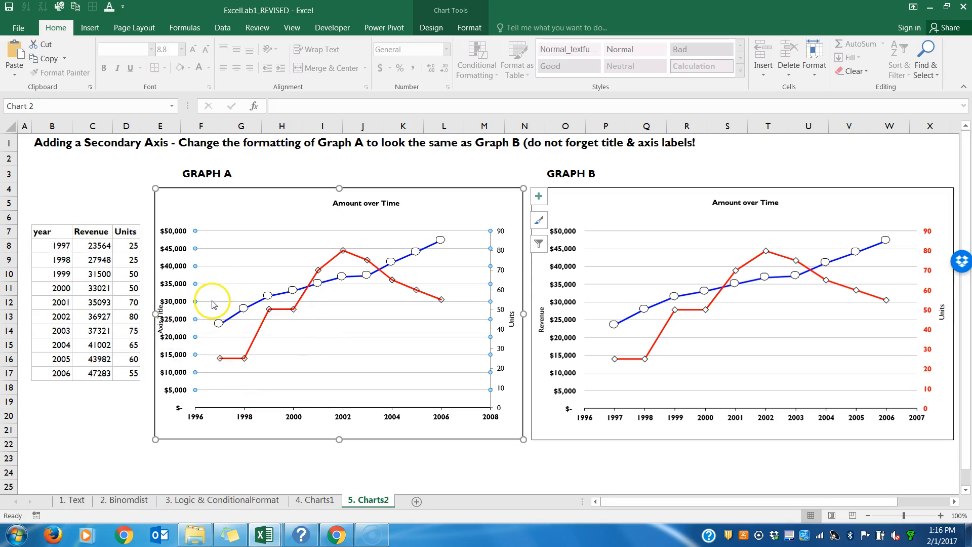
click(217, 283)
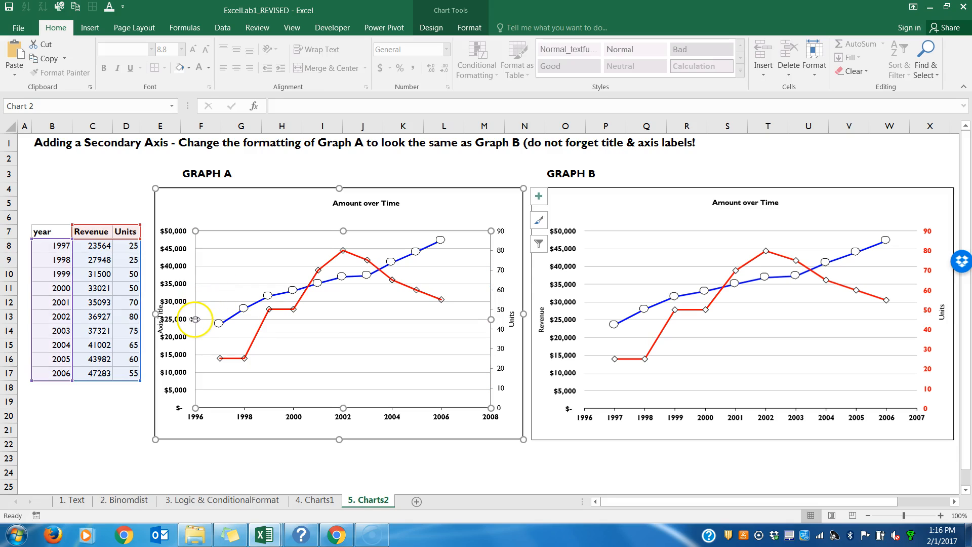
drag(195, 319, 206, 319)
Step: Set Graph A's primary vertical axis title to "Revenue"
click(164, 320)
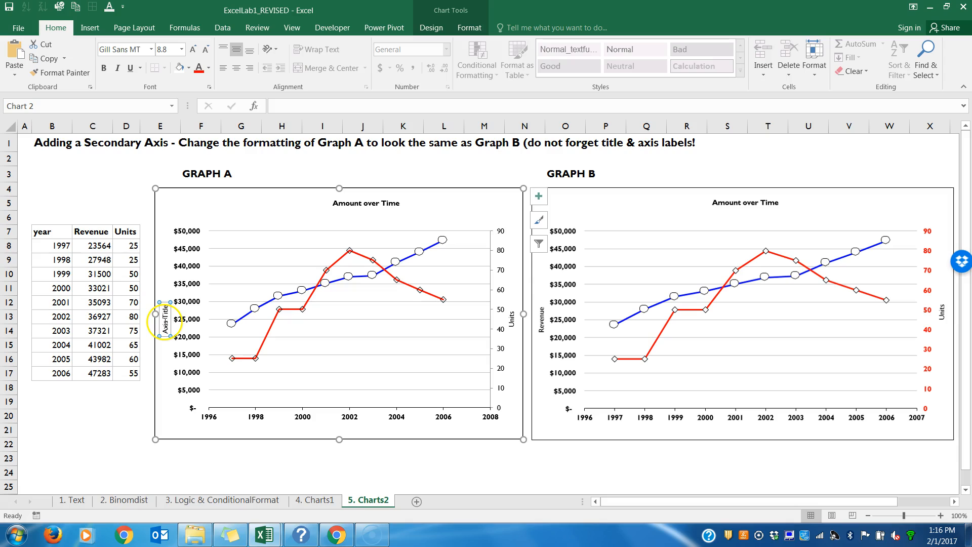
click(288, 106)
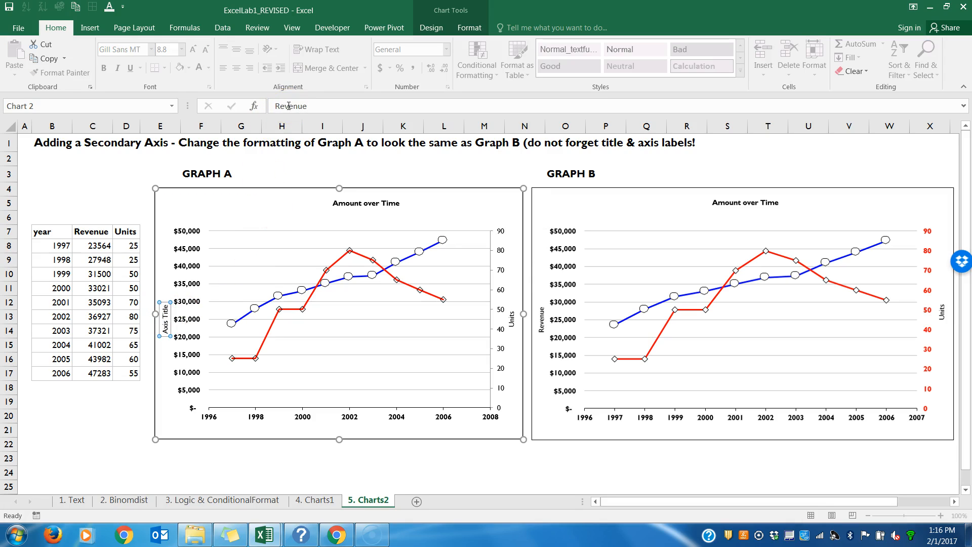
key(Return)
click(261, 202)
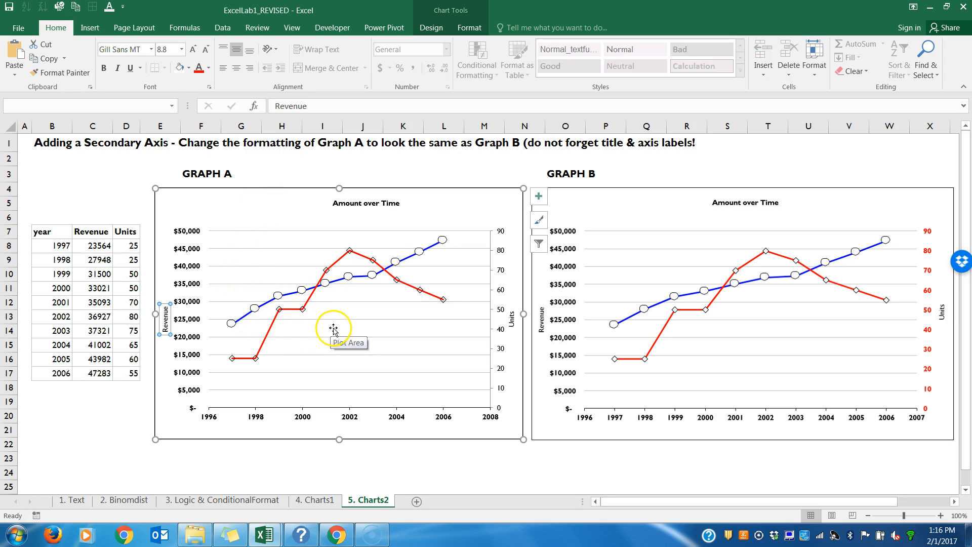
Step: Change the text fill of Graph A's secondary vertical axis labels to the standard red
click(503, 293)
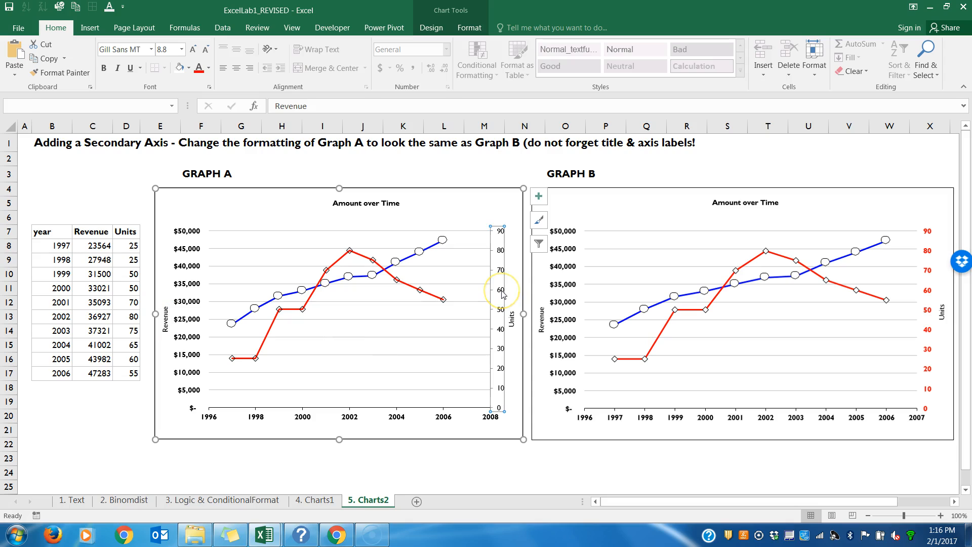
right_click(503, 293)
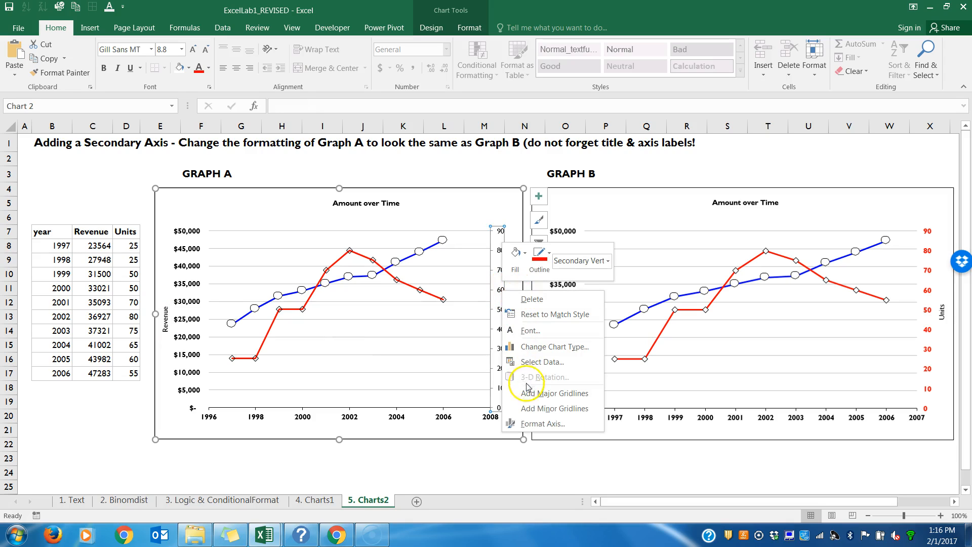
click(530, 424)
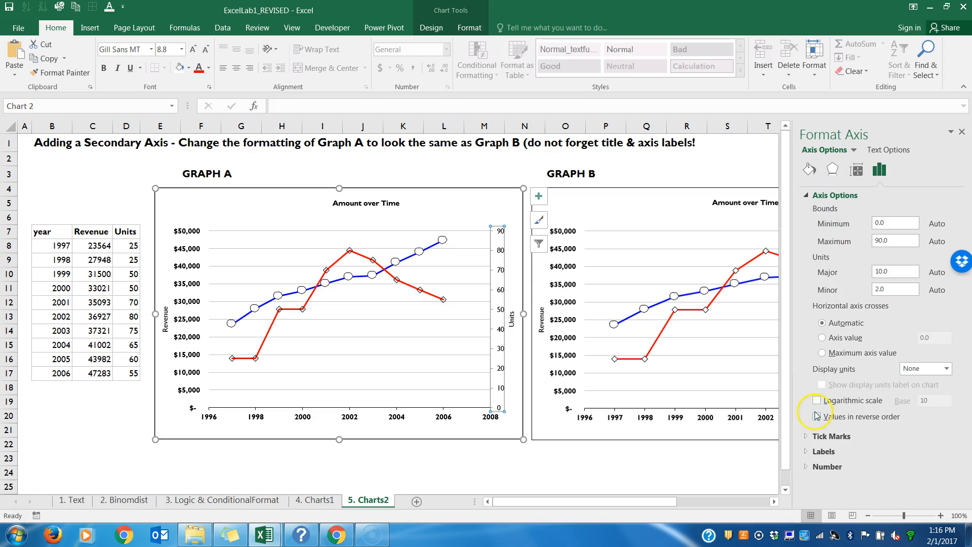
click(808, 439)
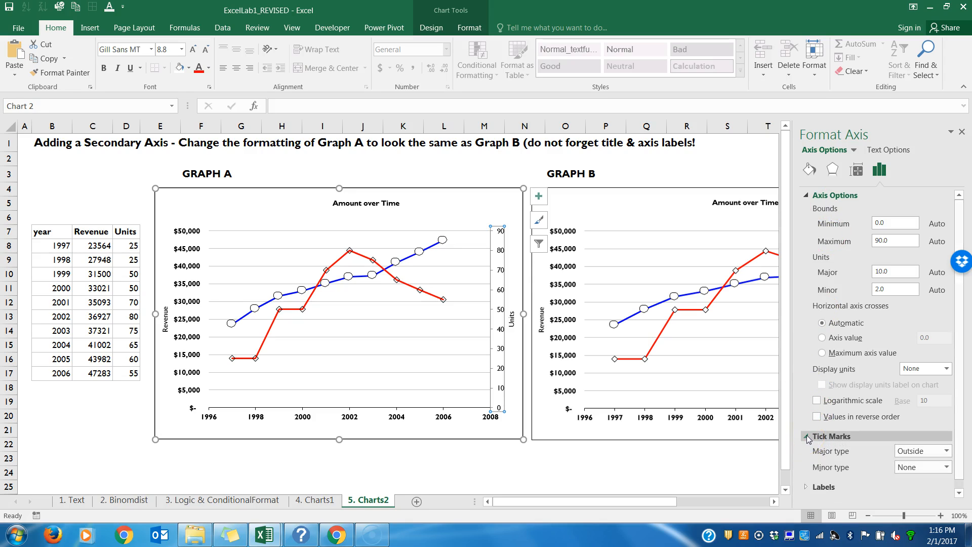
click(889, 150)
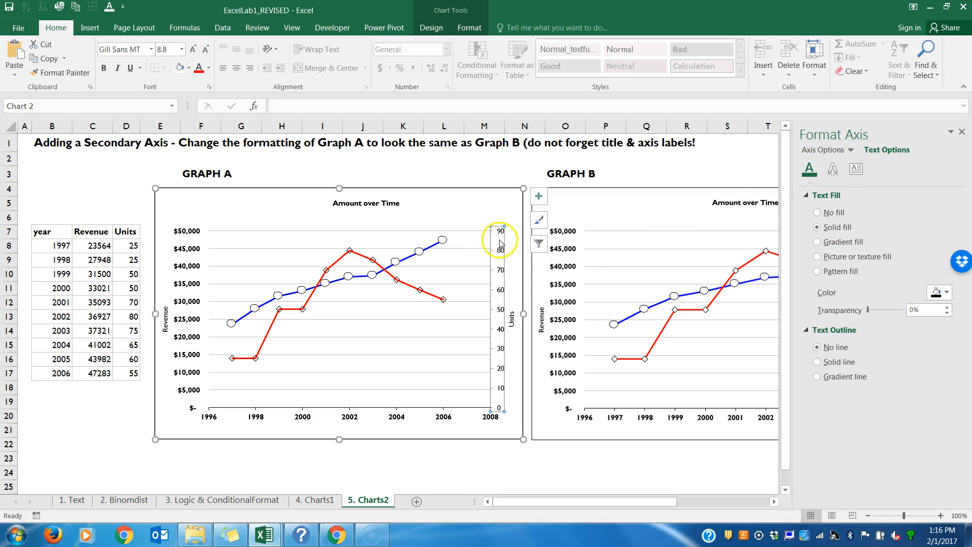
click(946, 293)
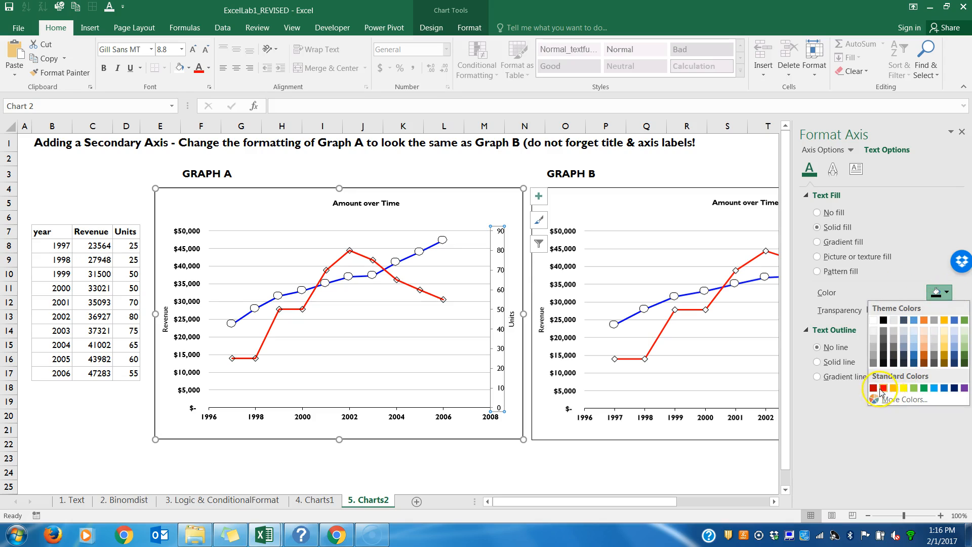
click(883, 388)
click(862, 379)
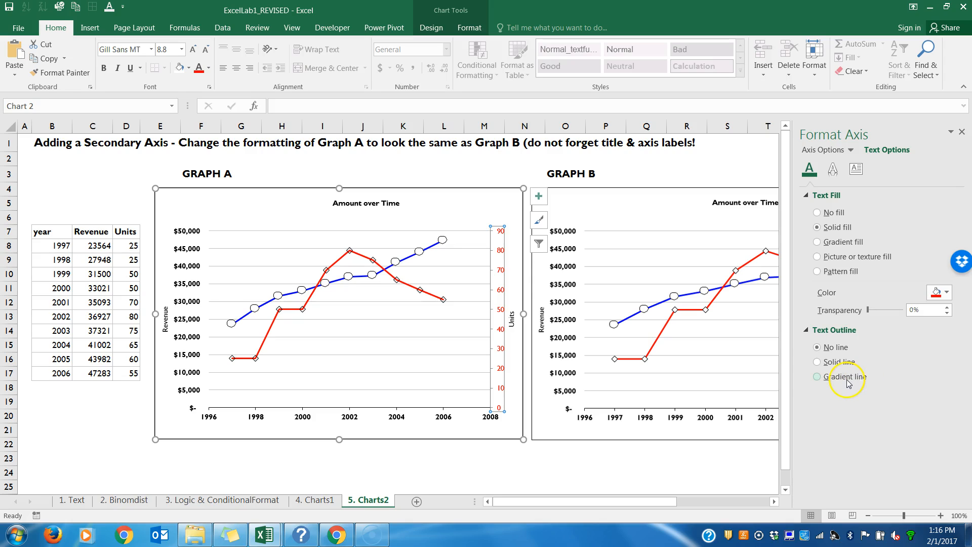
click(478, 209)
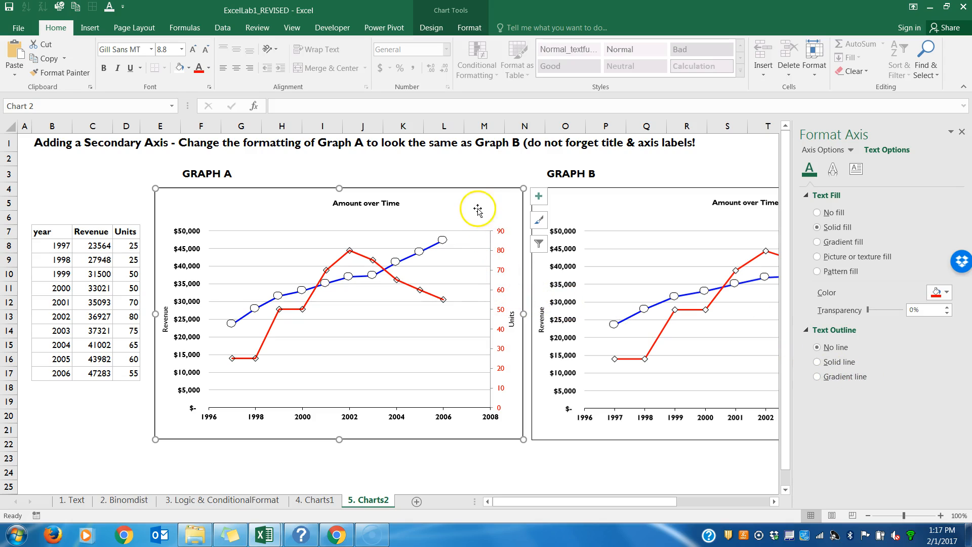
click(962, 131)
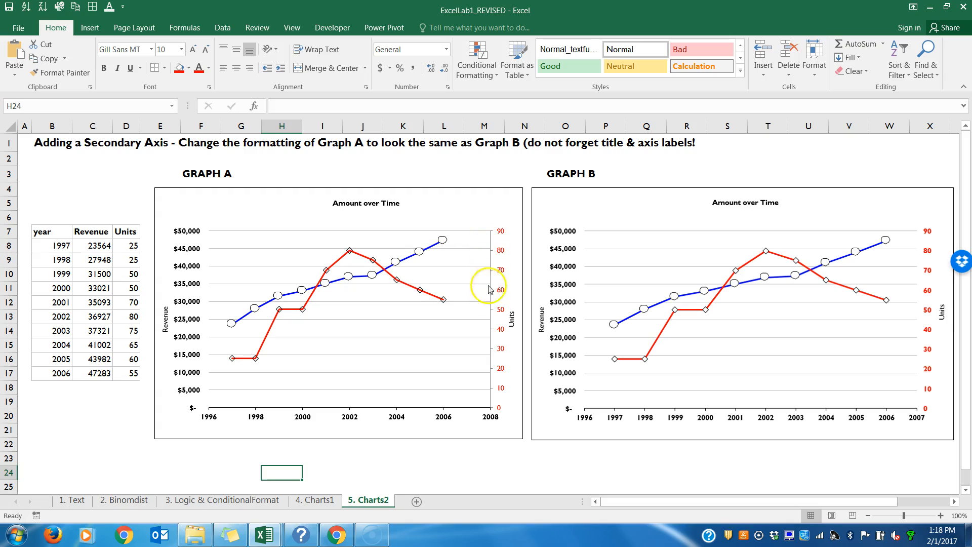
click(493, 276)
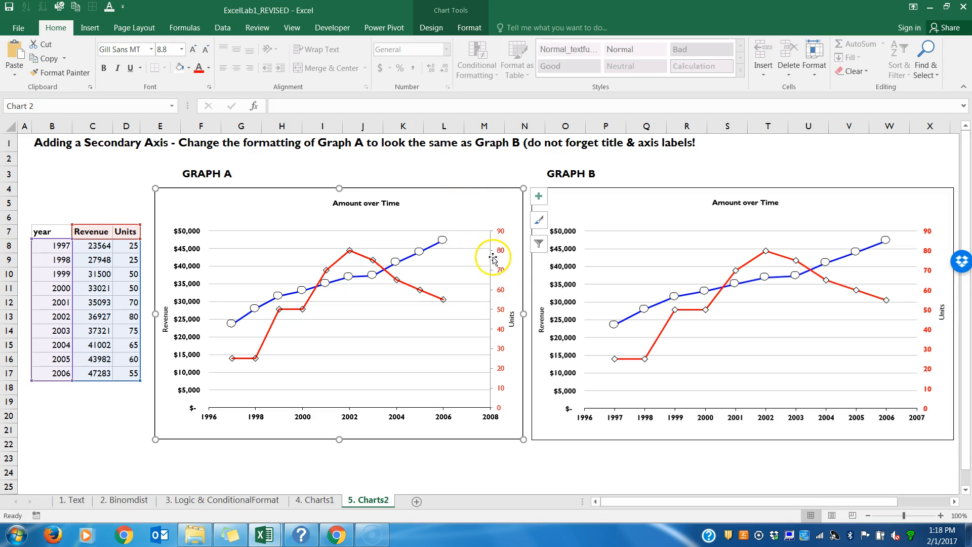
click(492, 283)
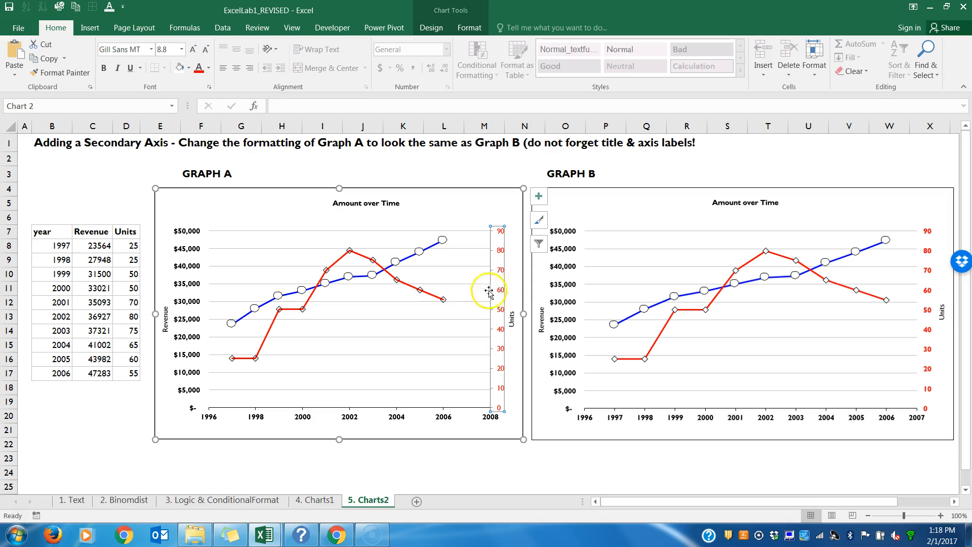
click(497, 283)
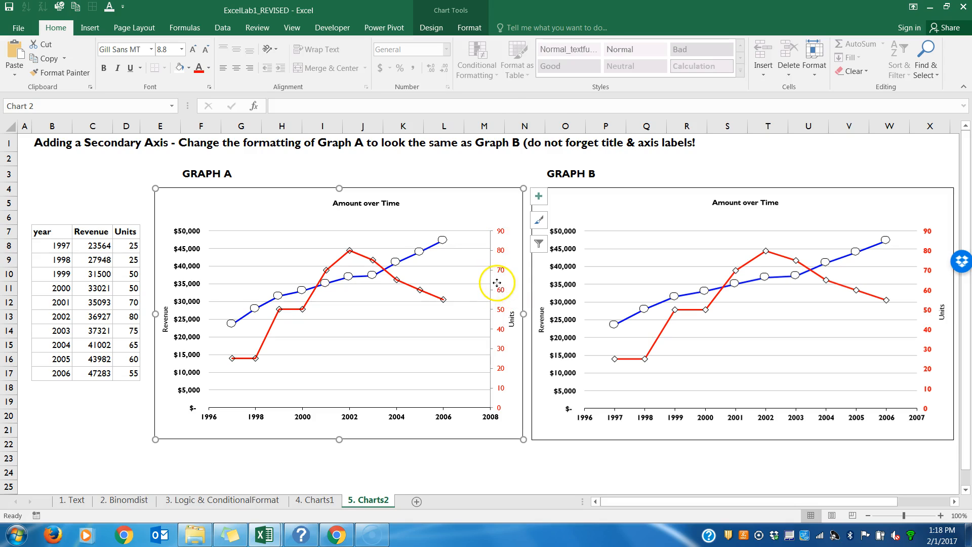
right_click(497, 283)
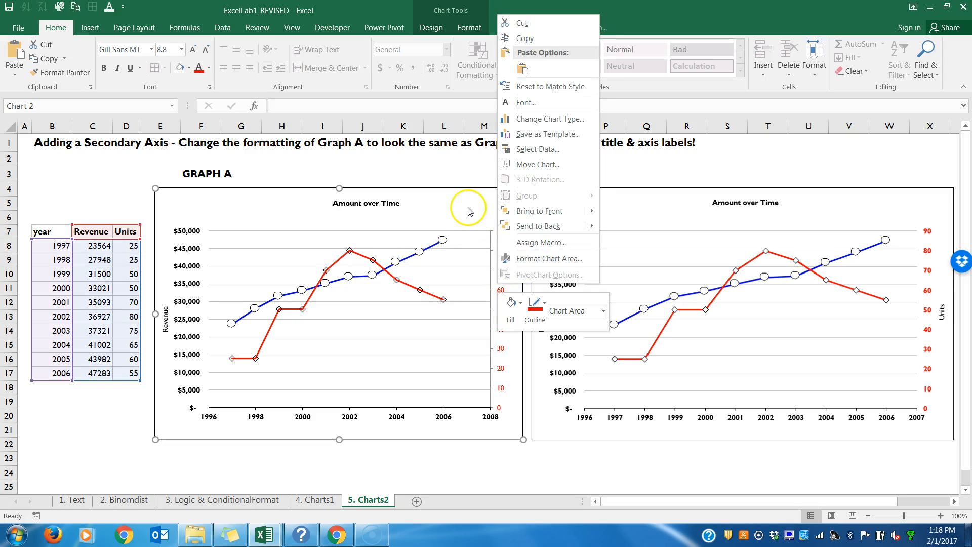
click(468, 207)
click(499, 276)
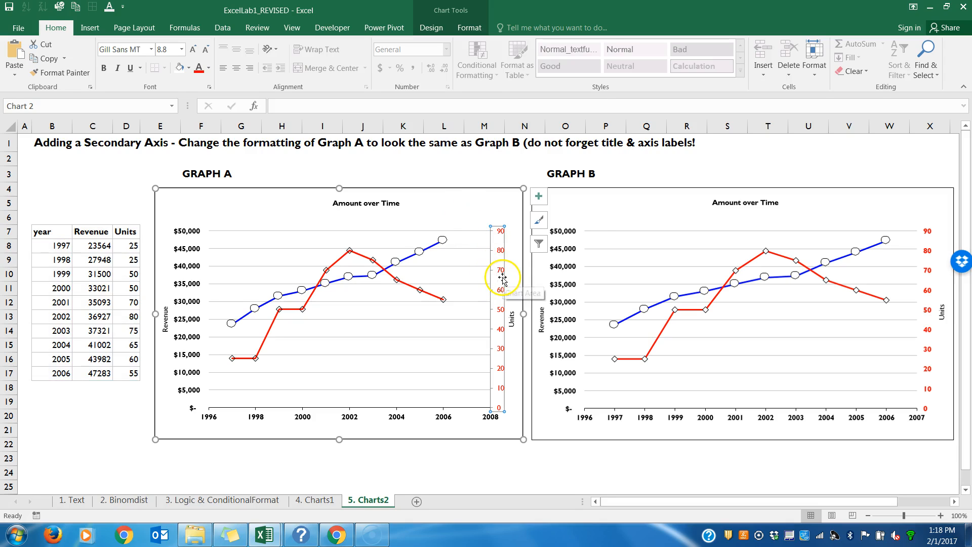
right_click(502, 279)
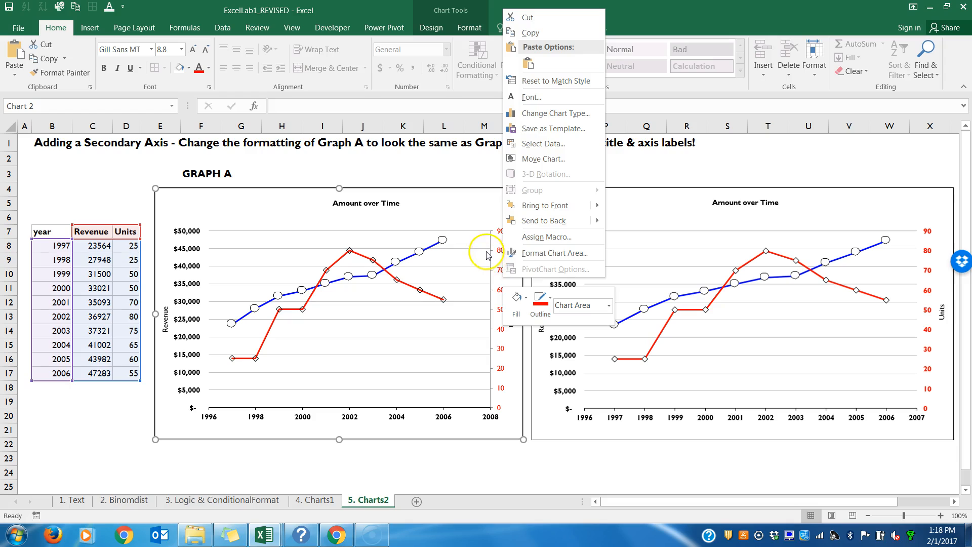
click(497, 262)
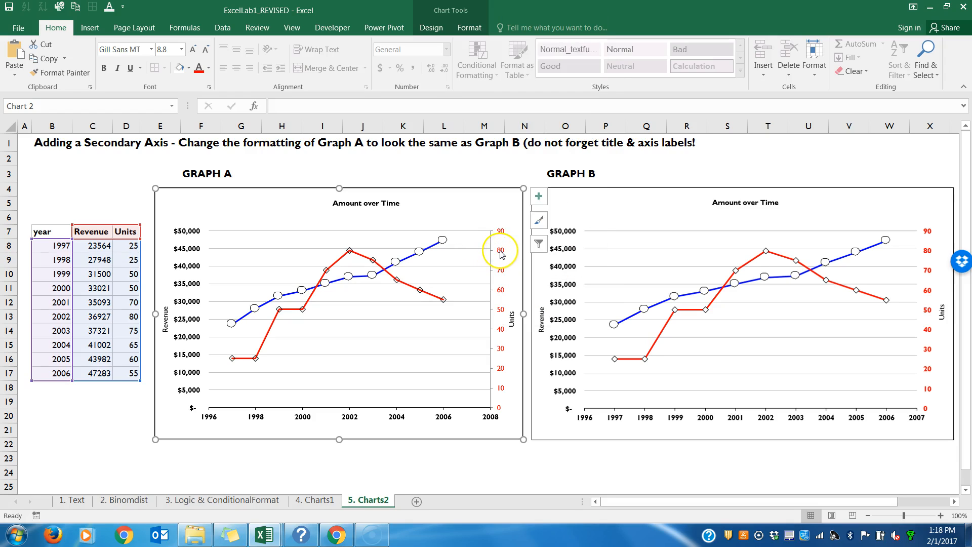
Step: Set Graph A's secondary vertical axis to No line and make its number labels bold
click(501, 256)
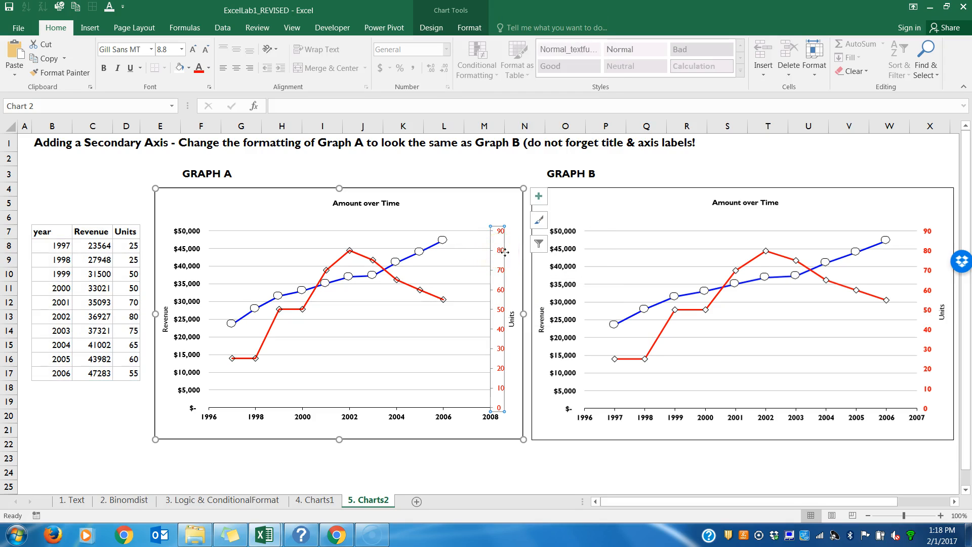
right_click(504, 253)
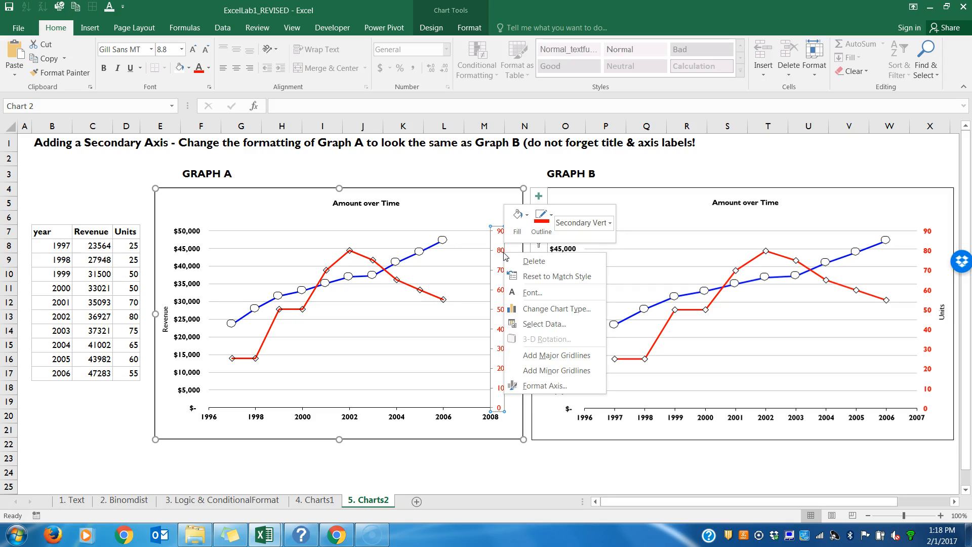
click(527, 386)
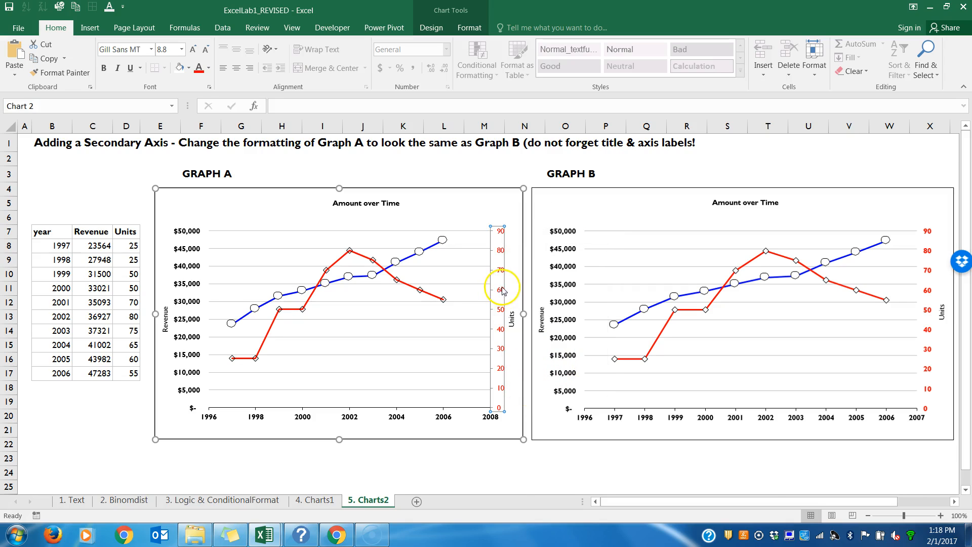
click(810, 169)
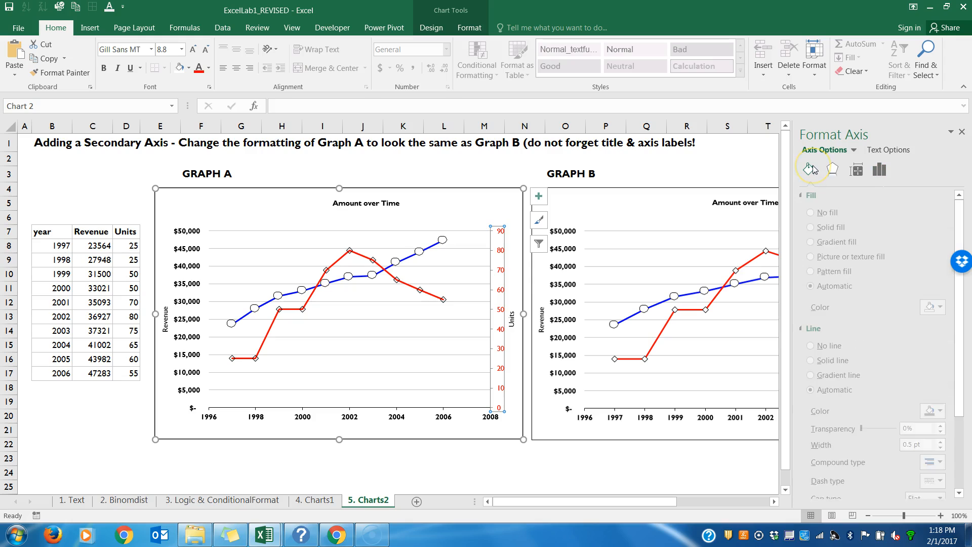
click(817, 346)
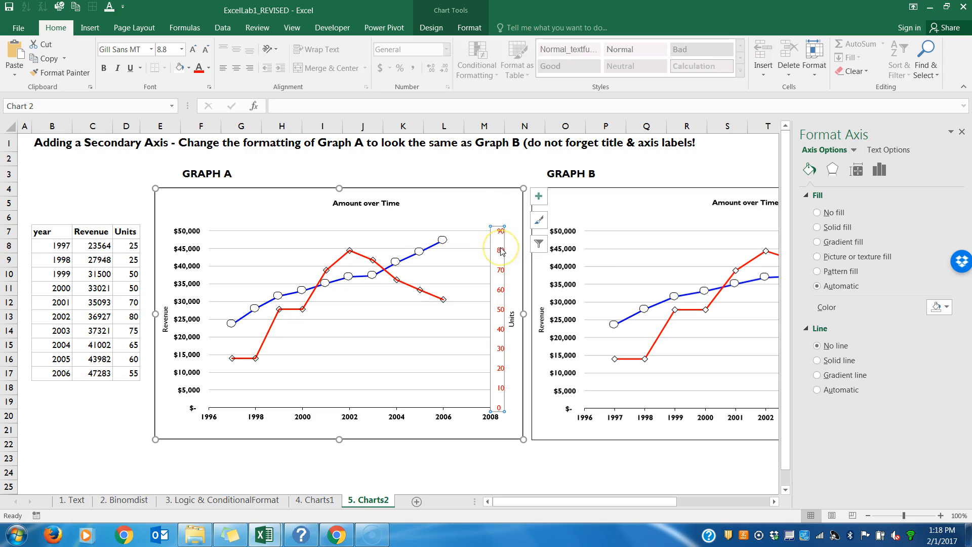
key(ctrl+b)
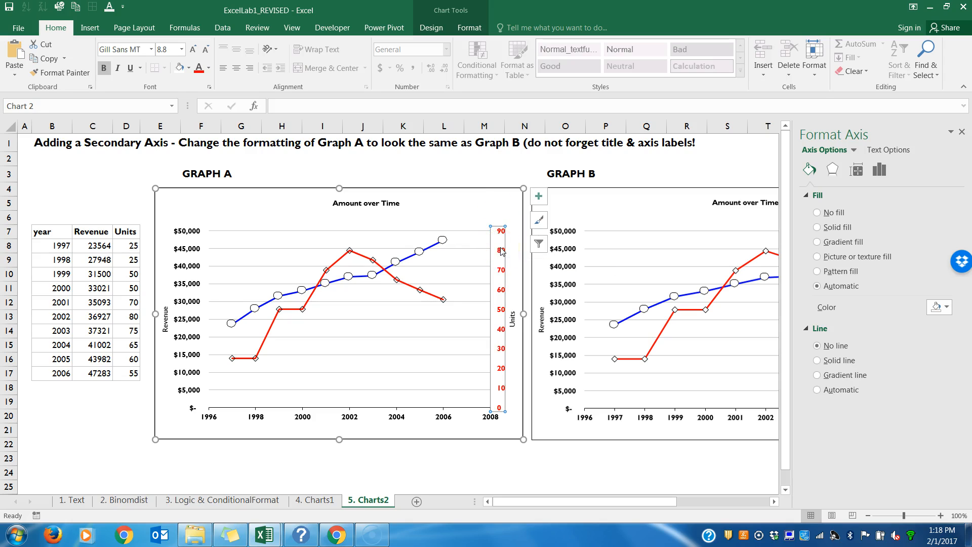
click(962, 132)
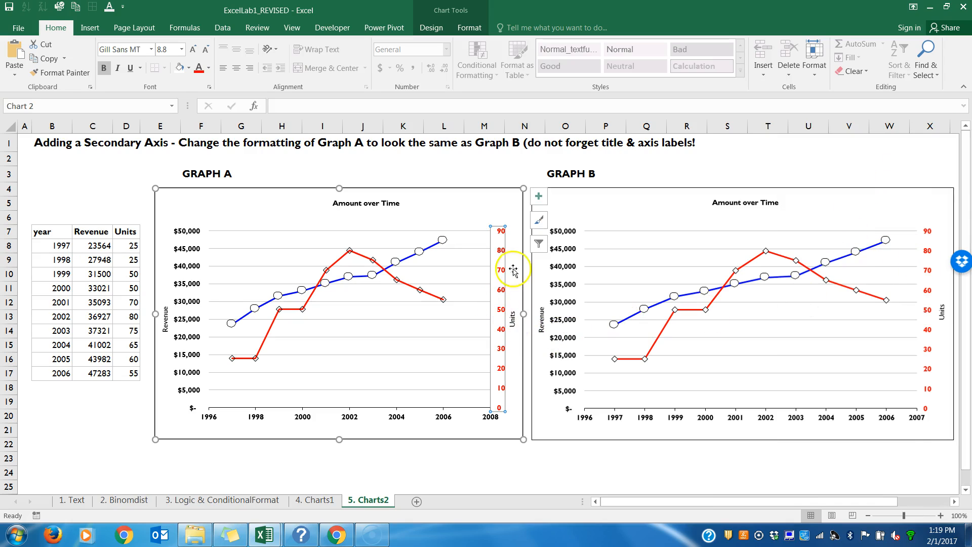
Step: Set Graph A's horizontal axis maximum bound to 2007 and its major unit to 1
click(442, 420)
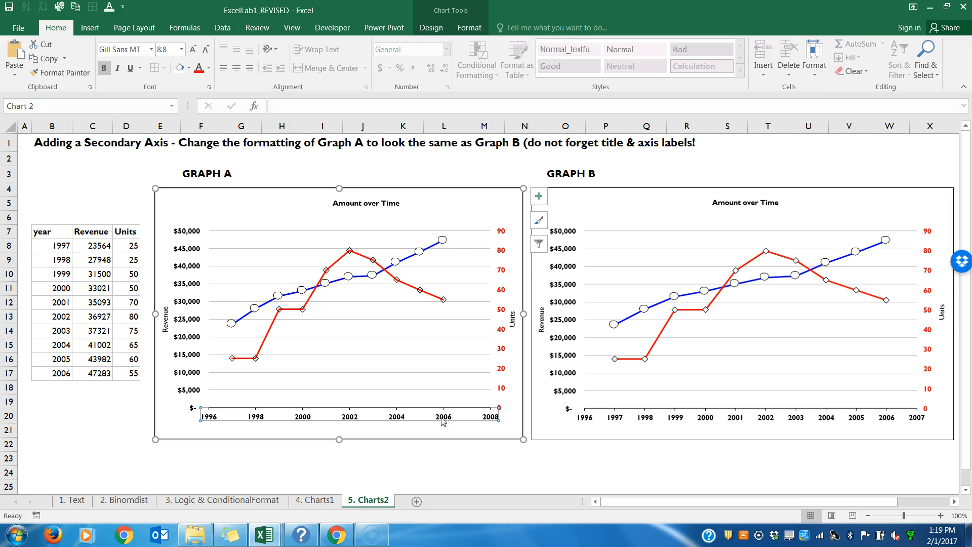
right_click(443, 421)
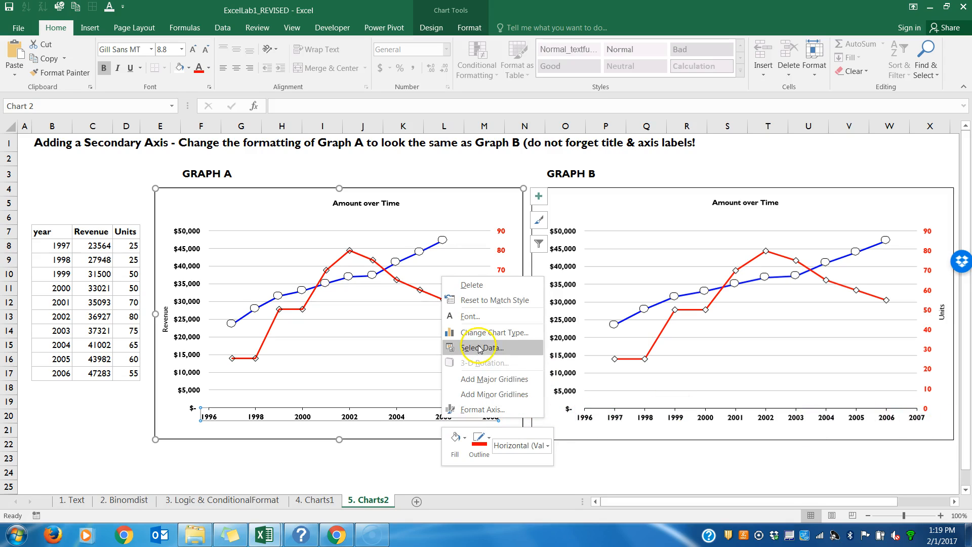
click(476, 417)
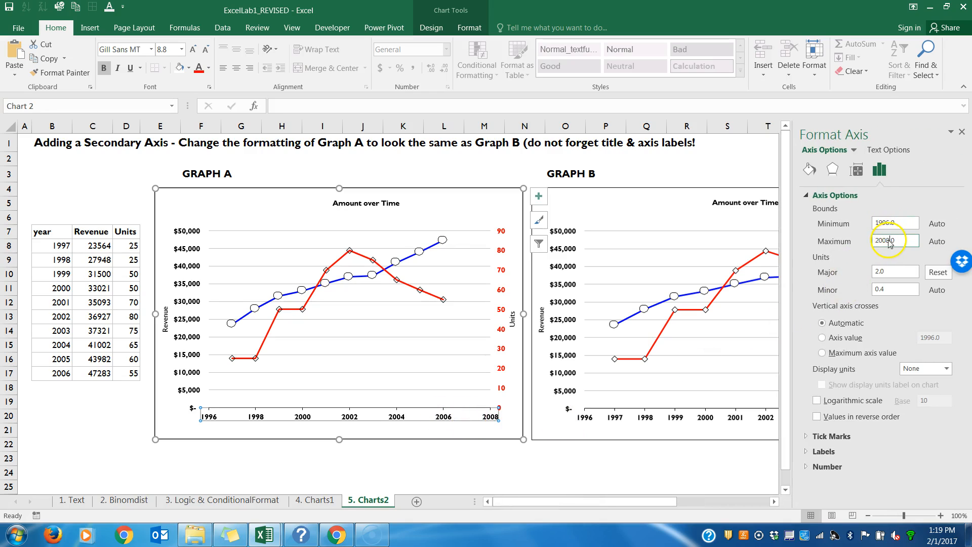
click(880, 272)
click(879, 271)
key(BackSpace)
text(1)
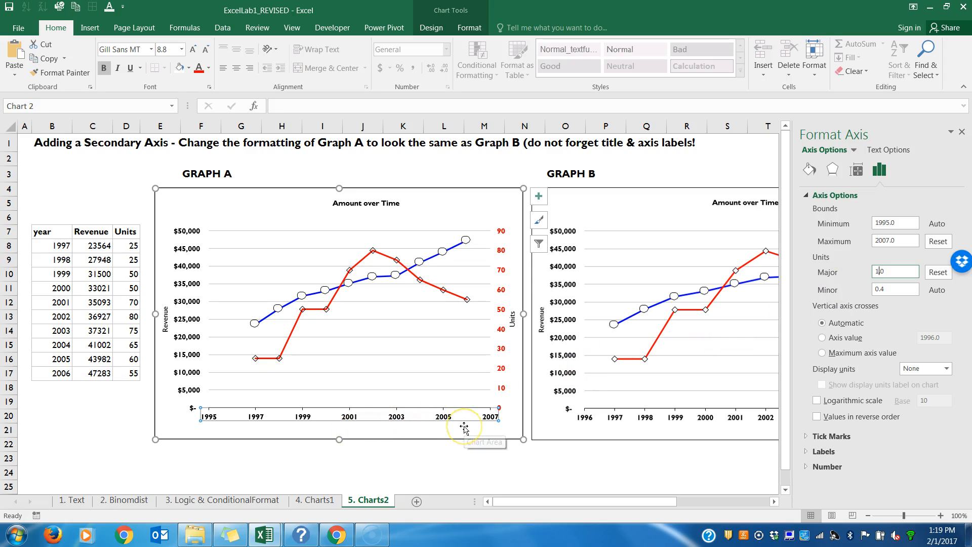
Step: Set the minimum bound of Graph A's horizontal axis to 1996 and finish formatting the axis
click(891, 222)
key(BackSpace)
text(6)
key(Return)
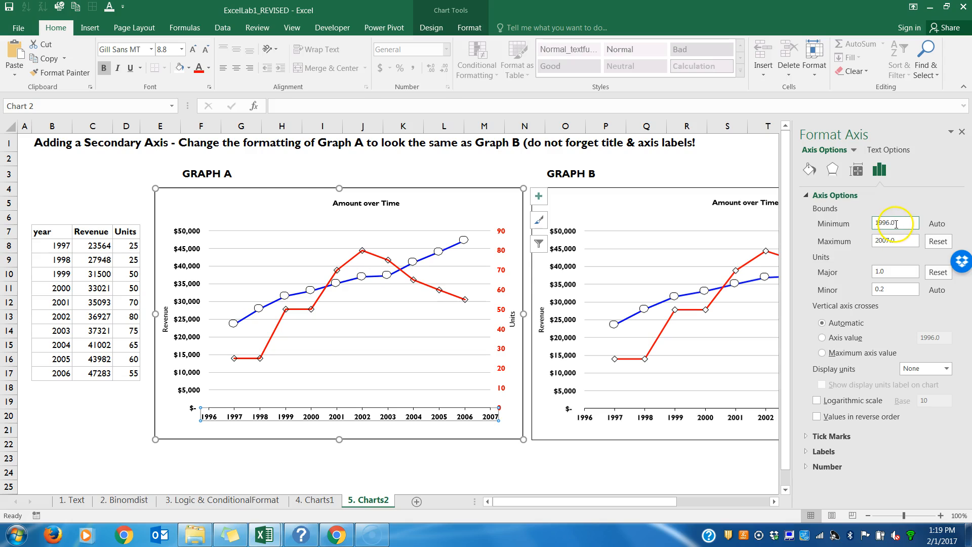
click(897, 223)
click(894, 241)
click(885, 272)
click(887, 289)
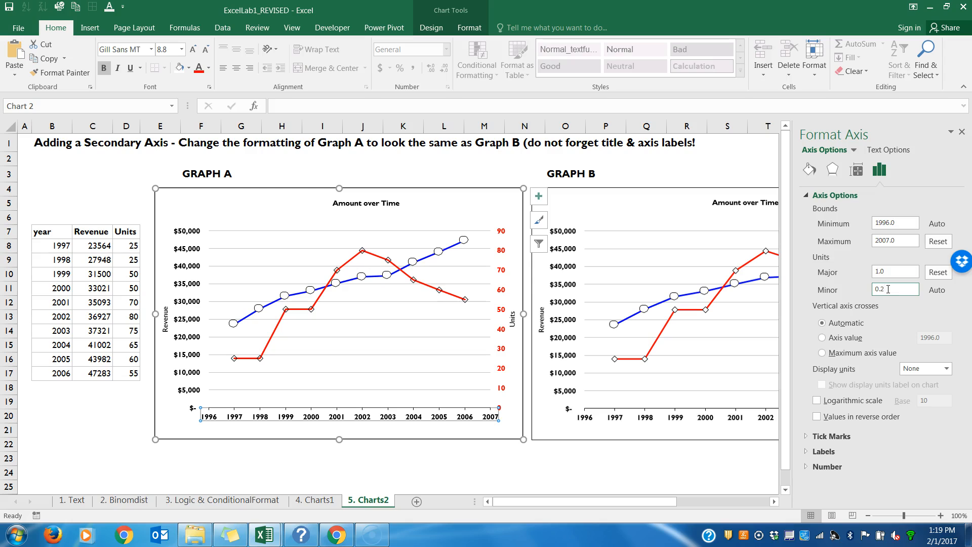
click(899, 222)
click(962, 132)
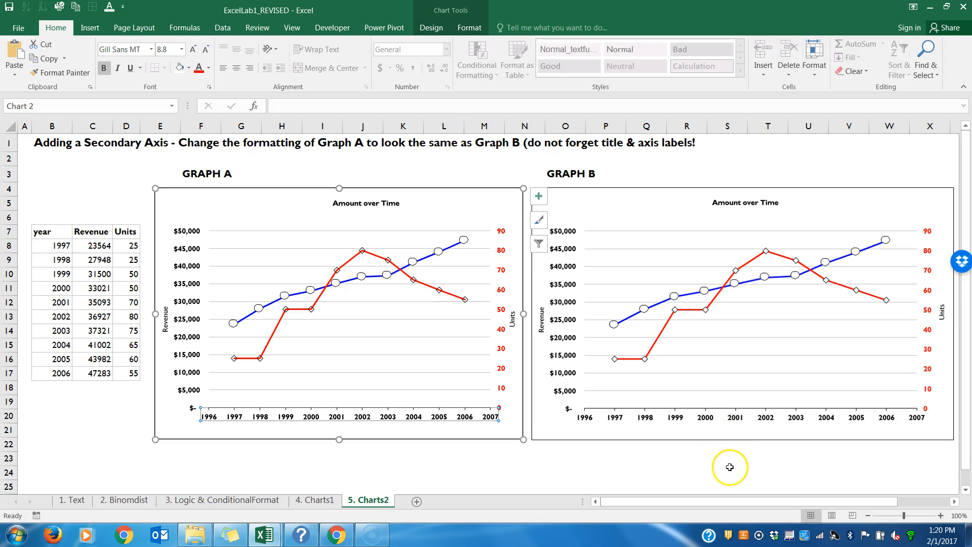
click(729, 468)
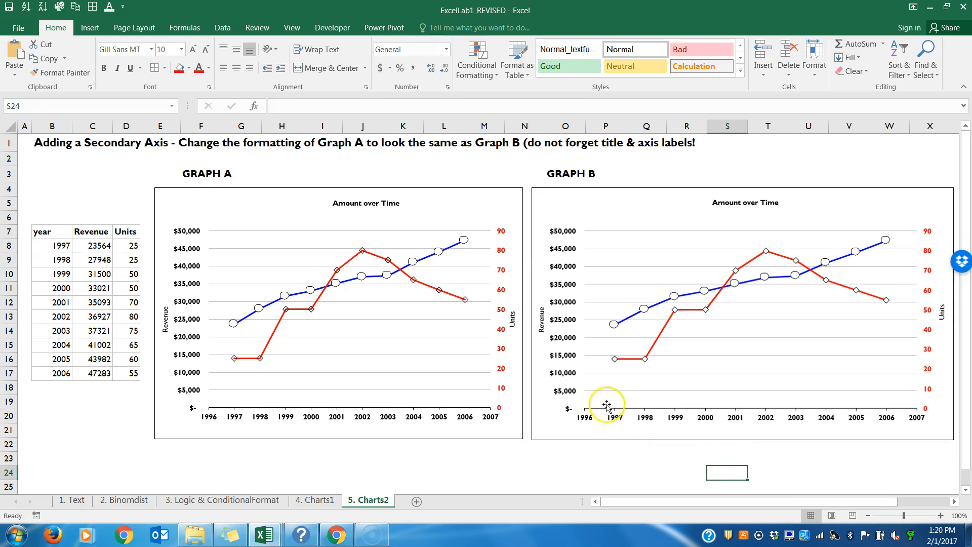
click(557, 196)
click(465, 203)
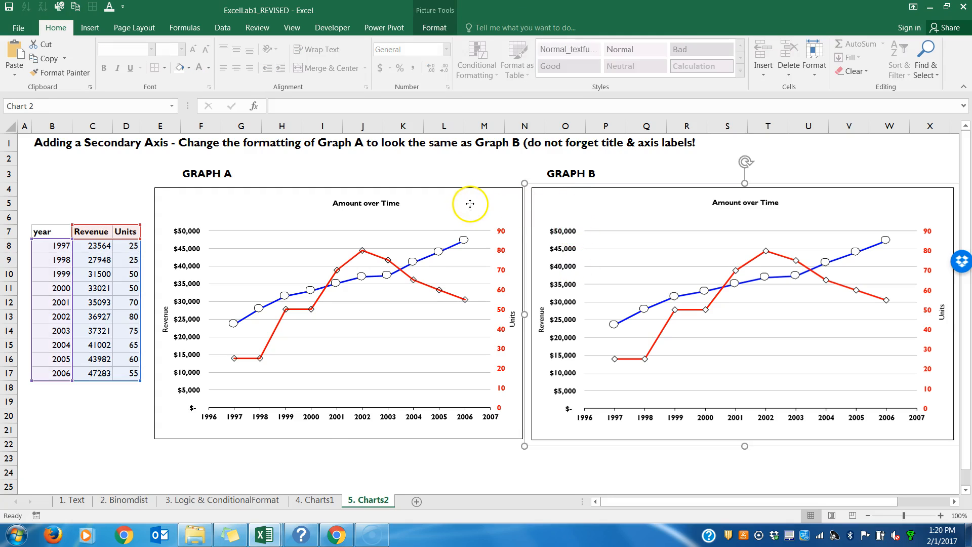
click(618, 217)
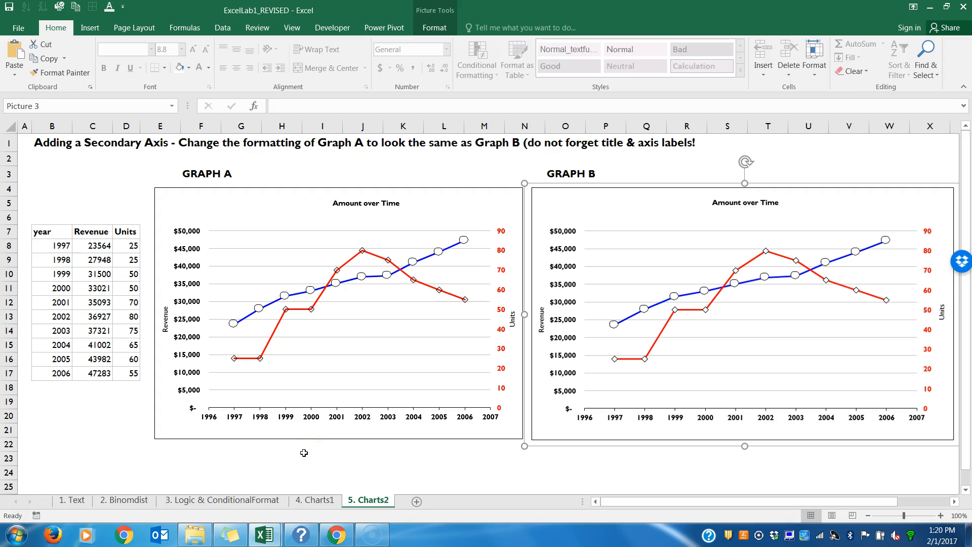
click(290, 461)
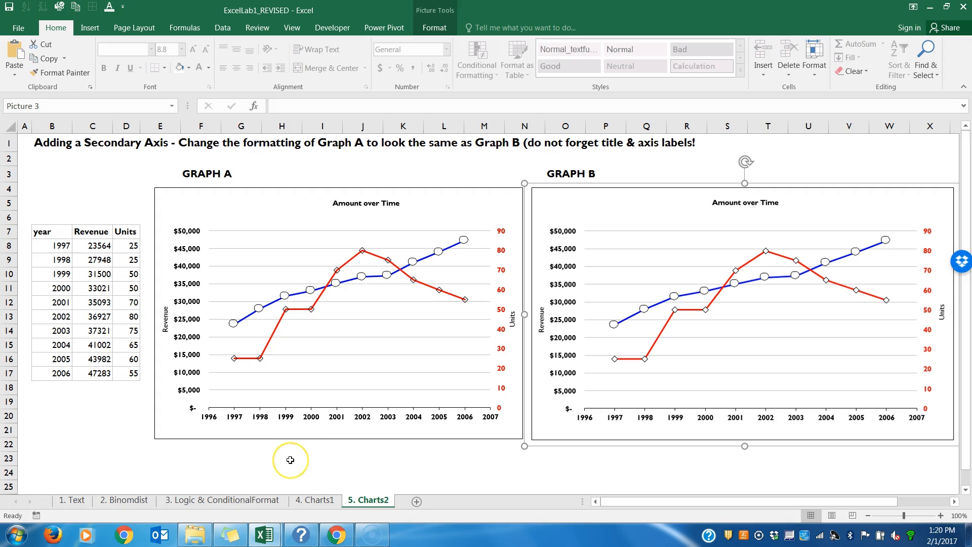